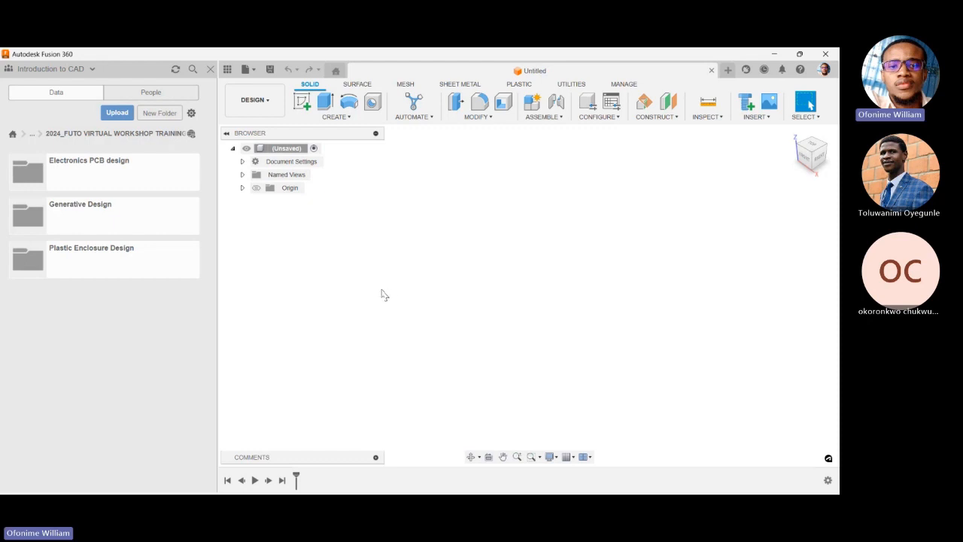
pyautogui.press('Delete')
pyautogui.rightClick(403, 315)
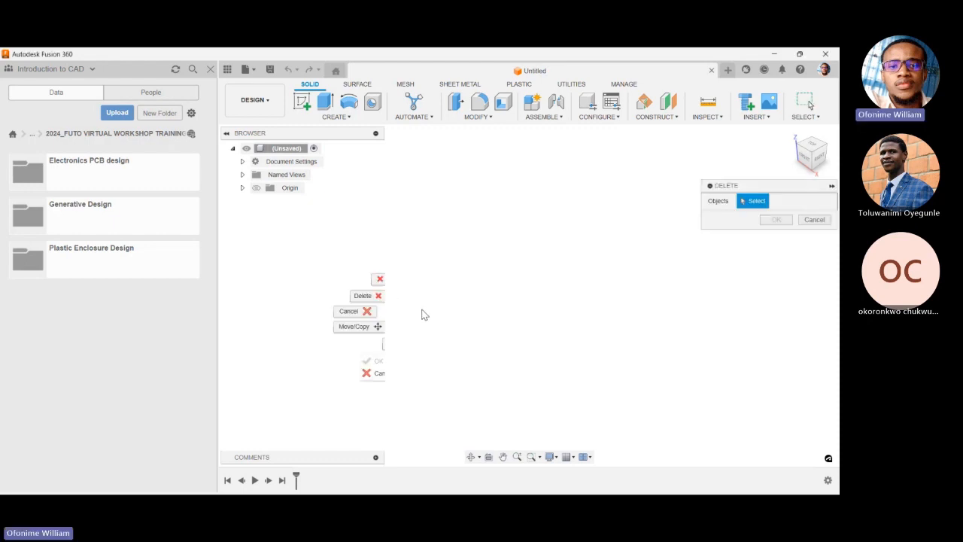
pyautogui.click(812, 222)
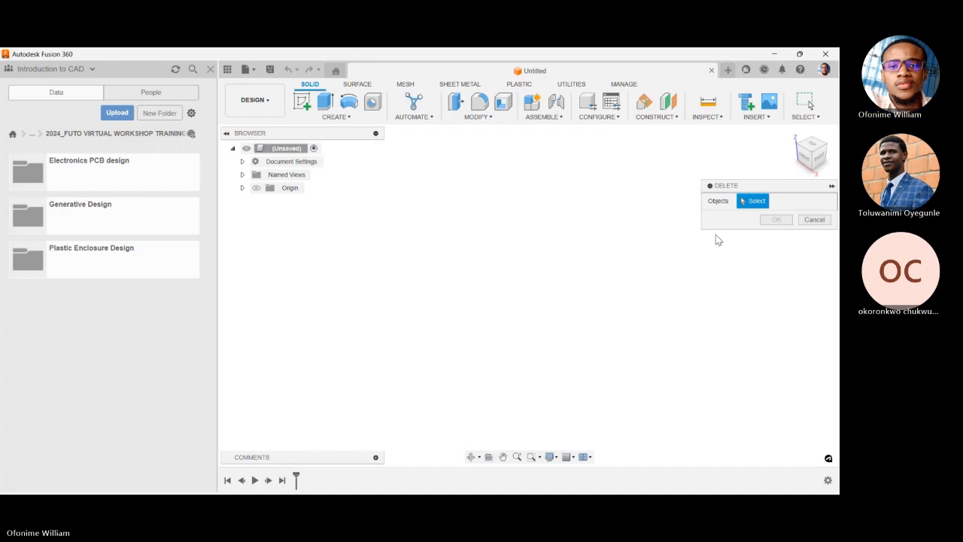
pyautogui.click(770, 368)
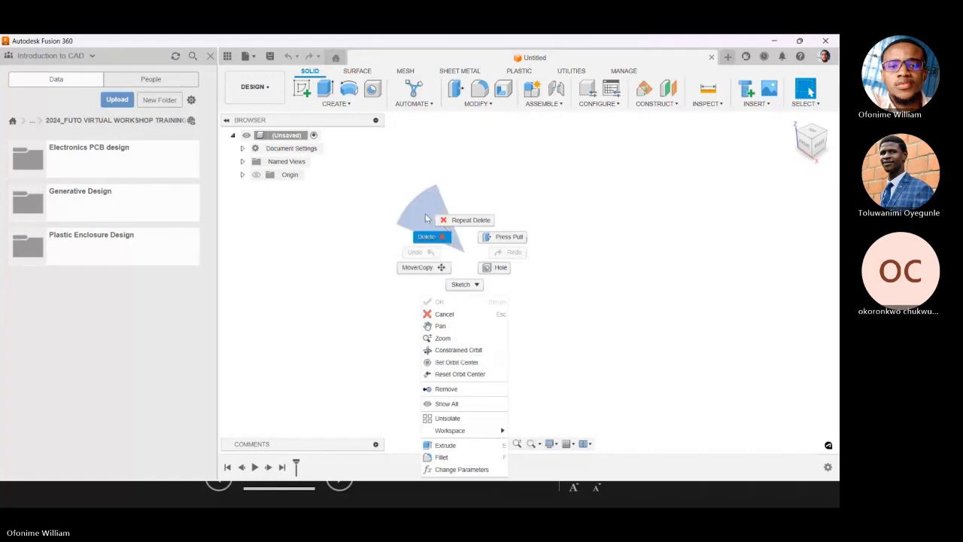
pyautogui.click(619, 260)
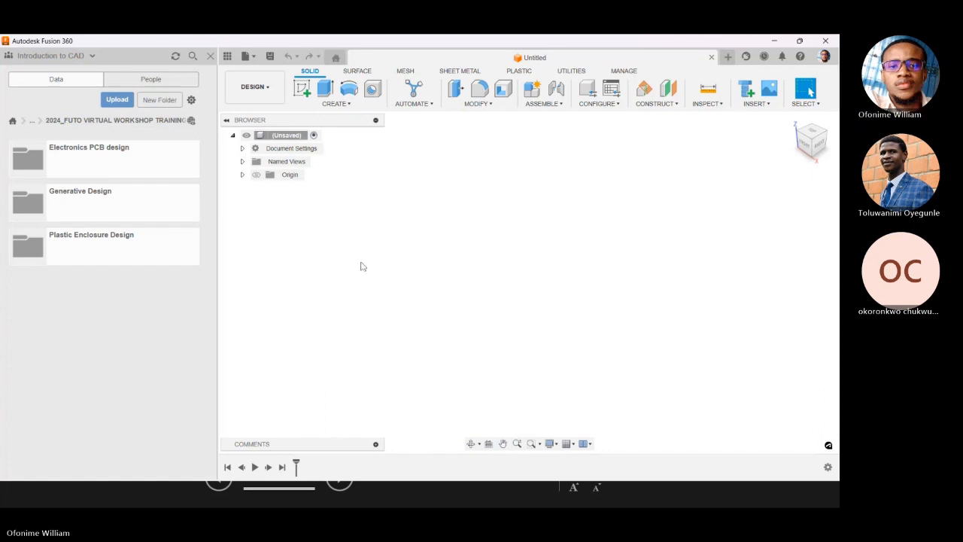
# Create a folder named "Futo 2024" inside the 2024_FUTO VIRTUAL WORKSHOP TRAINING folder.
pyautogui.click(91, 56)
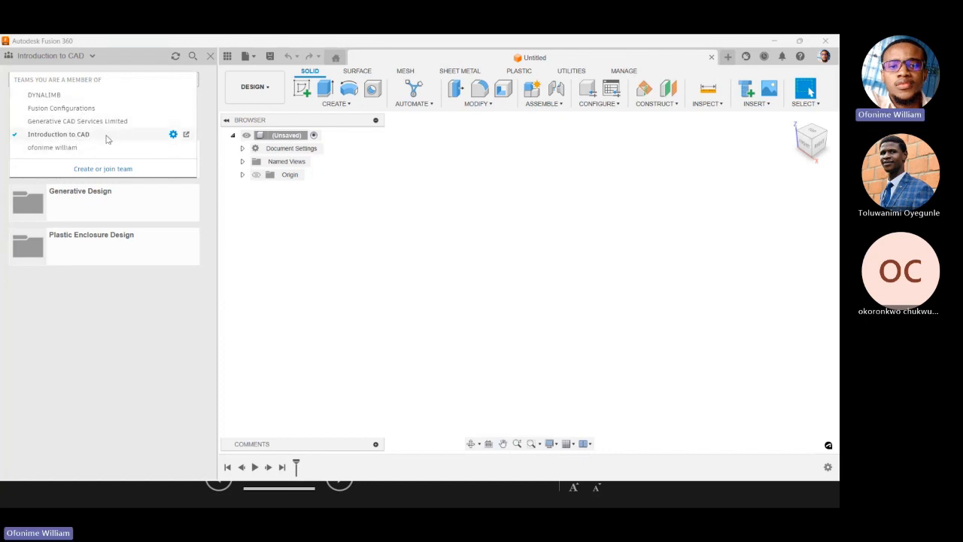
pyautogui.click(113, 293)
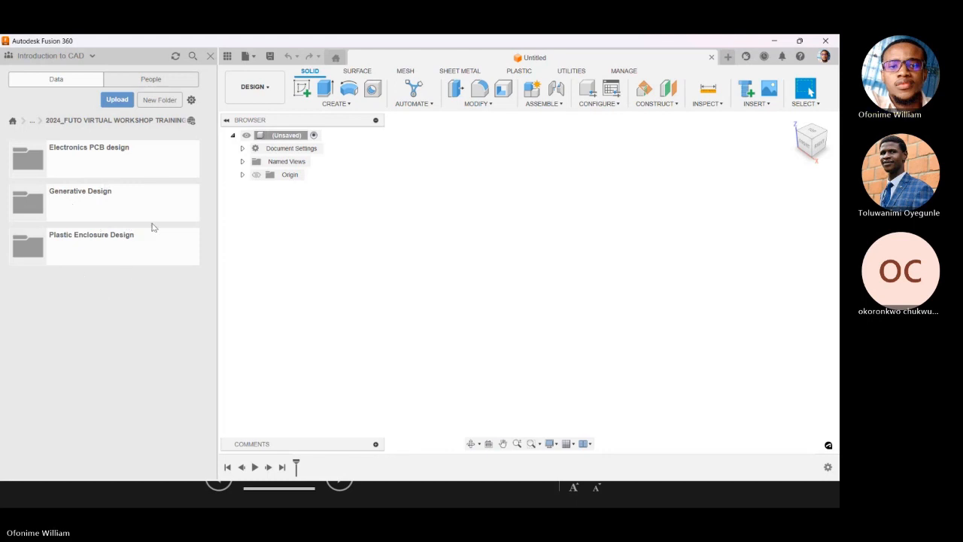
pyautogui.click(164, 108)
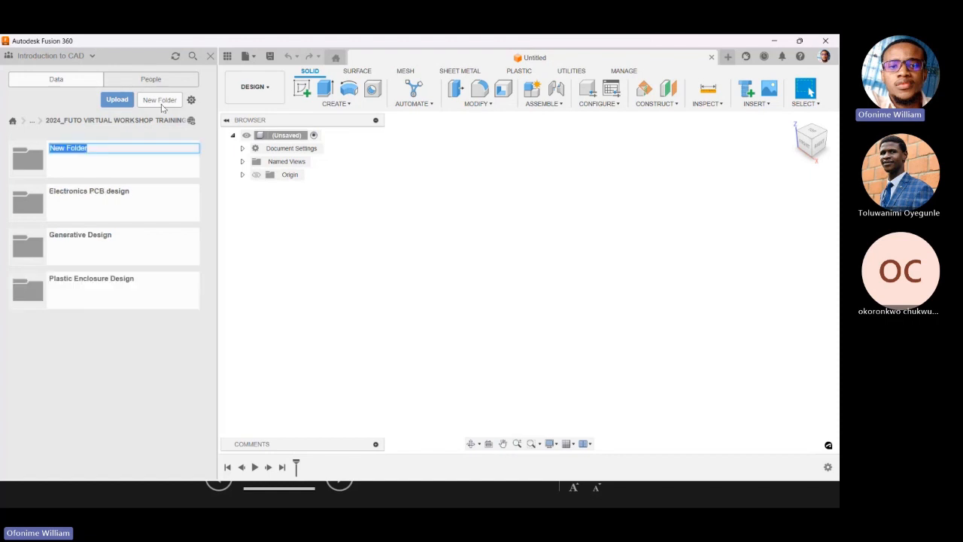
pyautogui.write('F')
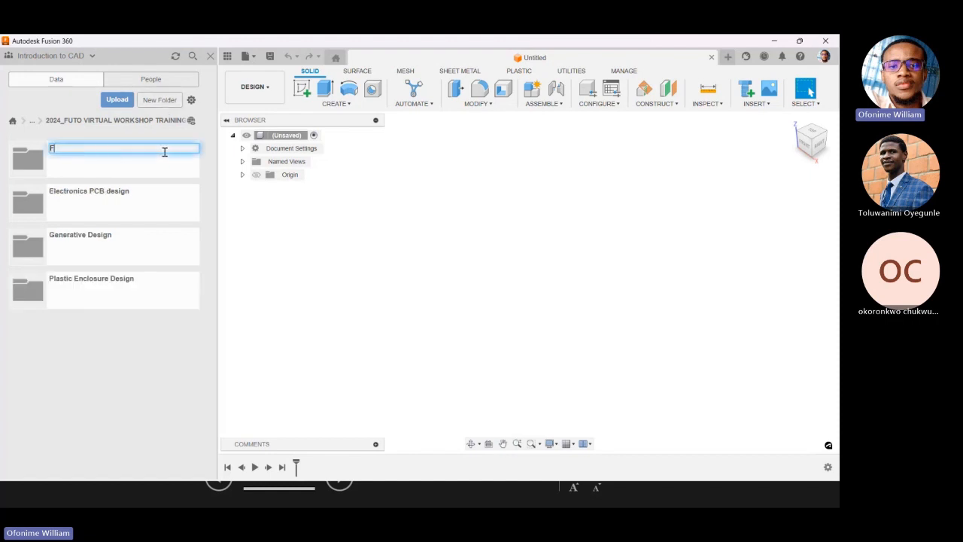
pyautogui.write('uto')
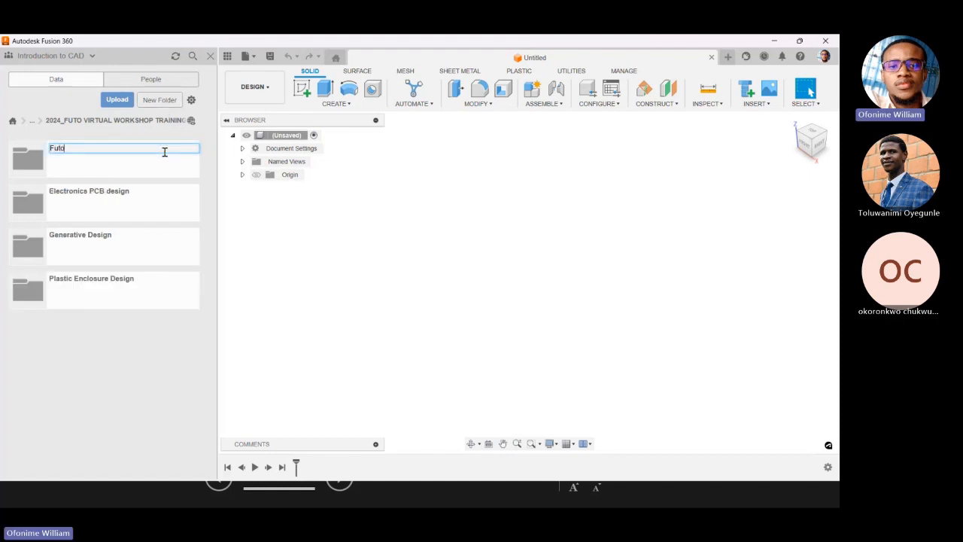
pyautogui.write(' 2024')
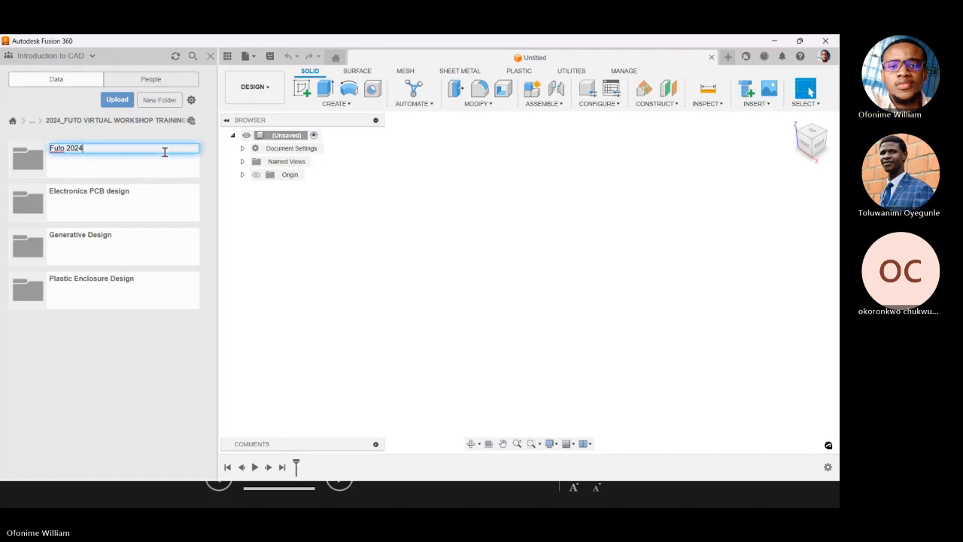
pyautogui.press('Return')
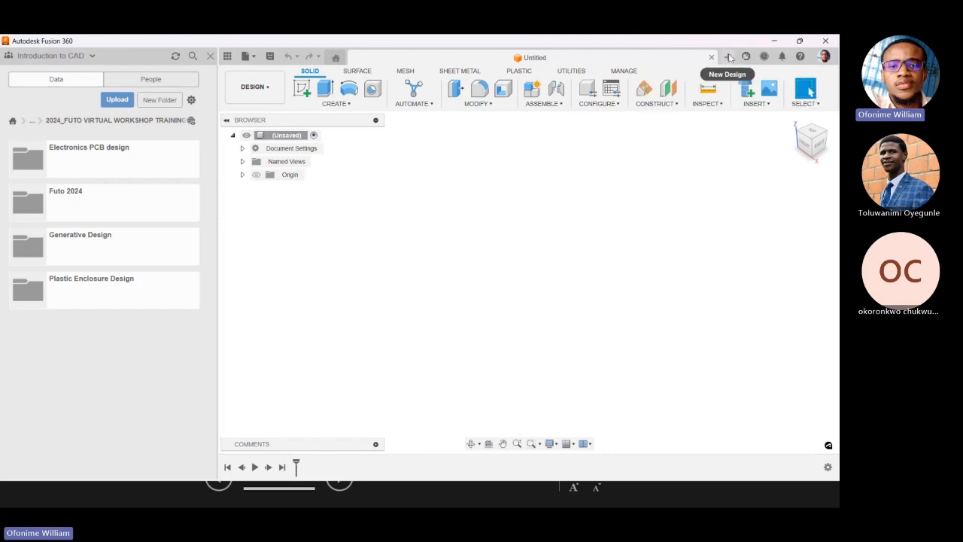
pyautogui.click(256, 58)
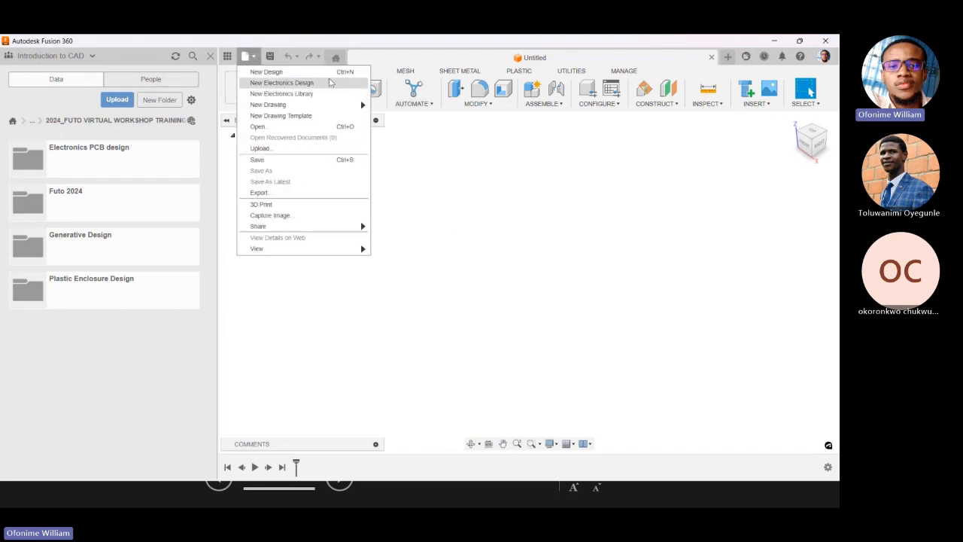
pyautogui.click(613, 262)
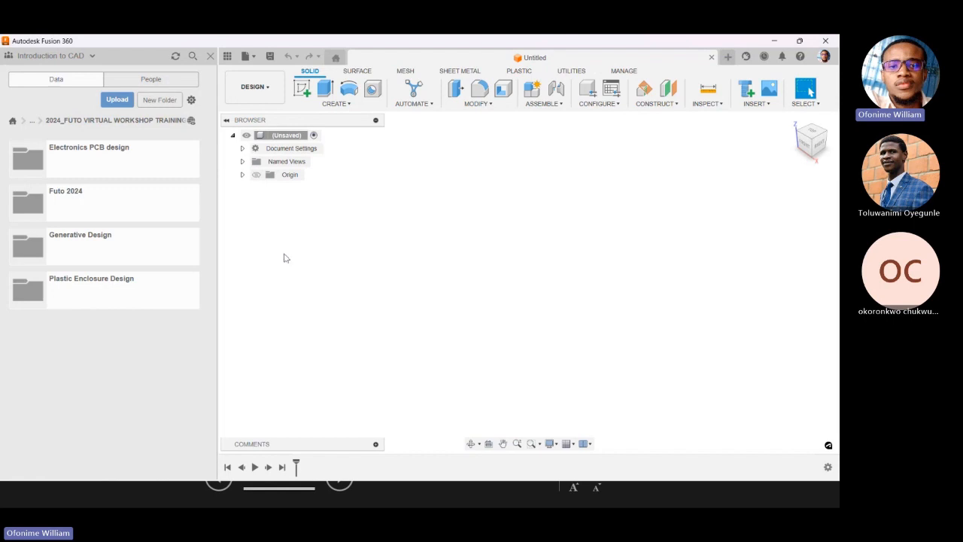
# Save the untitled design as "Product Enclosure" in the 2024_FUTO VIRTUAL WORKSHOP TRAINING folder and check its entry there.
pyautogui.click(225, 58)
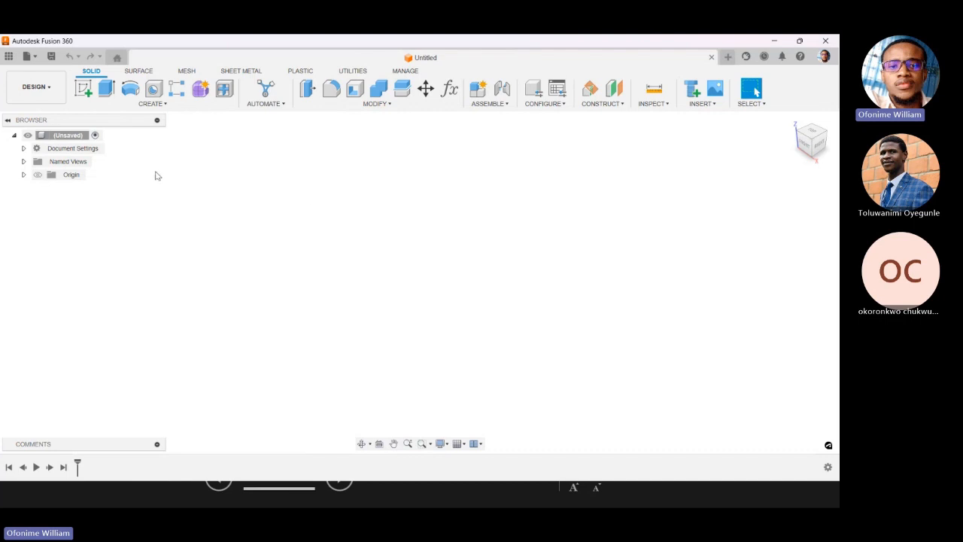
pyautogui.click(51, 56)
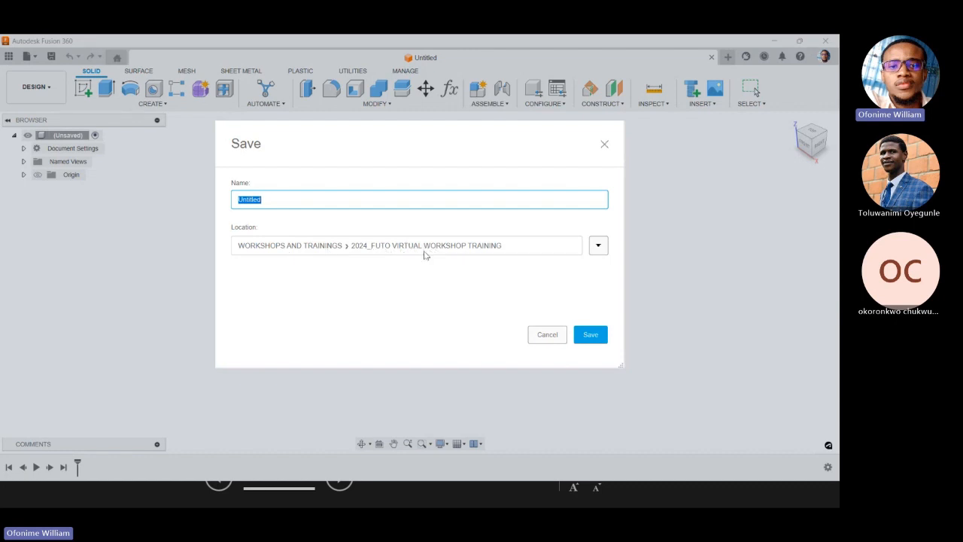
pyautogui.click(351, 200)
pyautogui.press('BackSpace')
pyautogui.press('BackSpace')
pyautogui.press('BackSpace')
pyautogui.press('BackSpace')
pyautogui.press('BackSpace')
pyautogui.press('BackSpace')
pyautogui.press('BackSpace')
pyautogui.press('BackSpace')
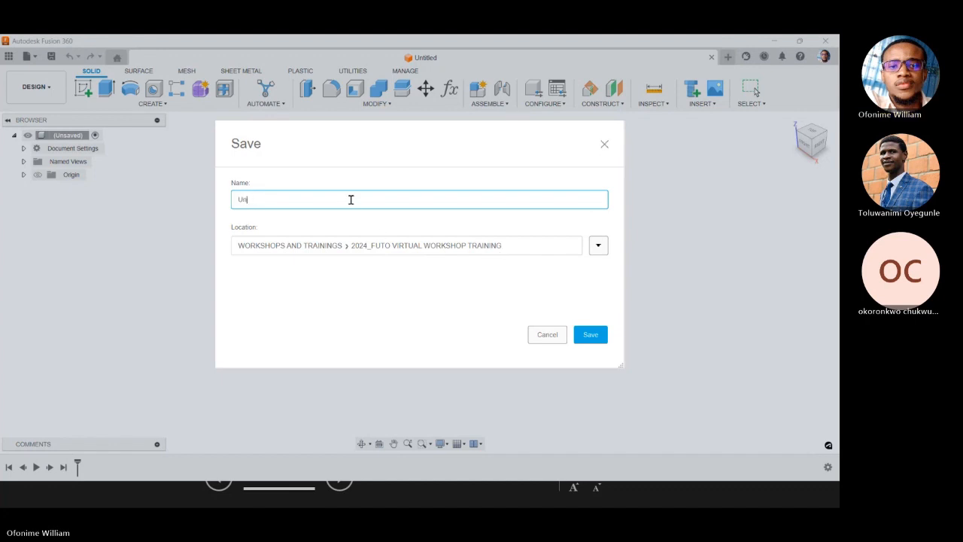
pyautogui.write('Product')
pyautogui.press('BackSpace')
pyautogui.write('t Enclosure')
pyautogui.click(590, 334)
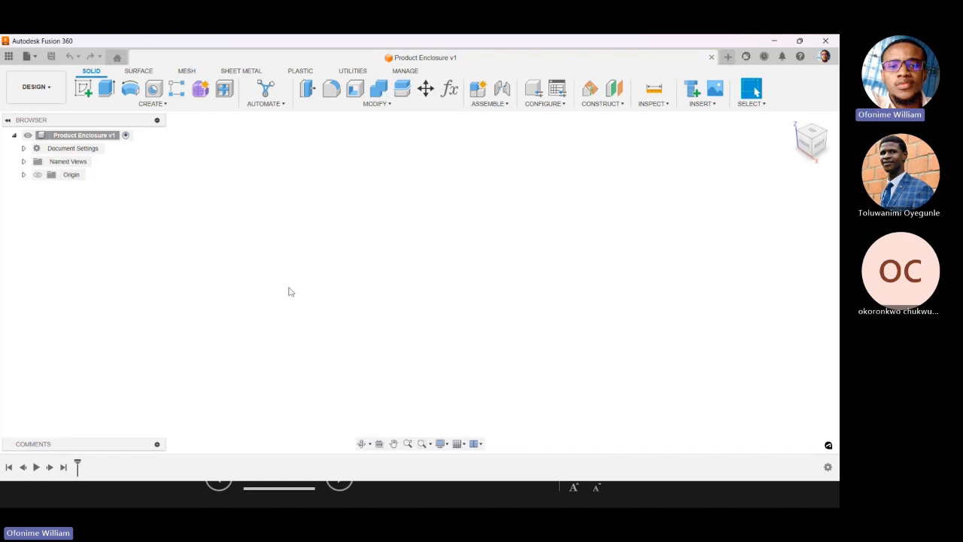
pyautogui.click(9, 58)
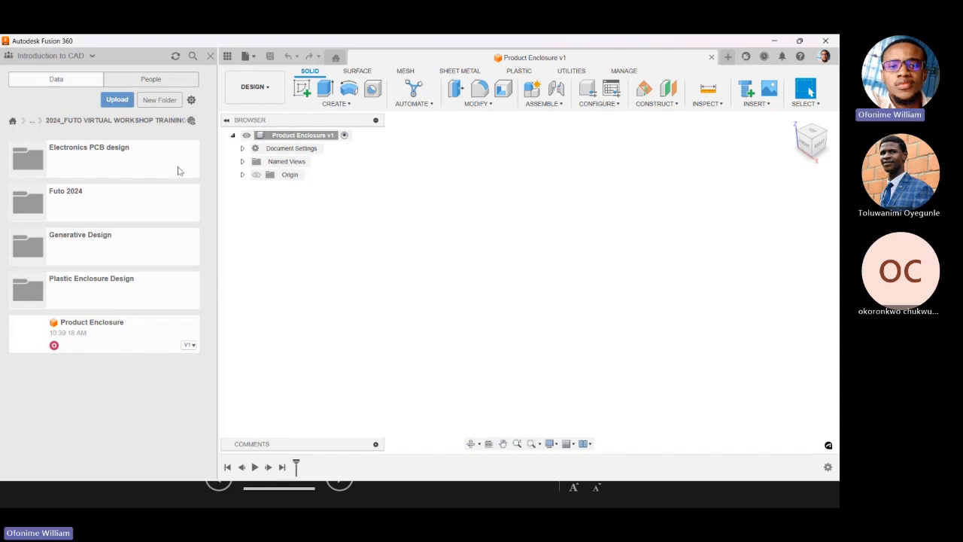
pyautogui.click(213, 56)
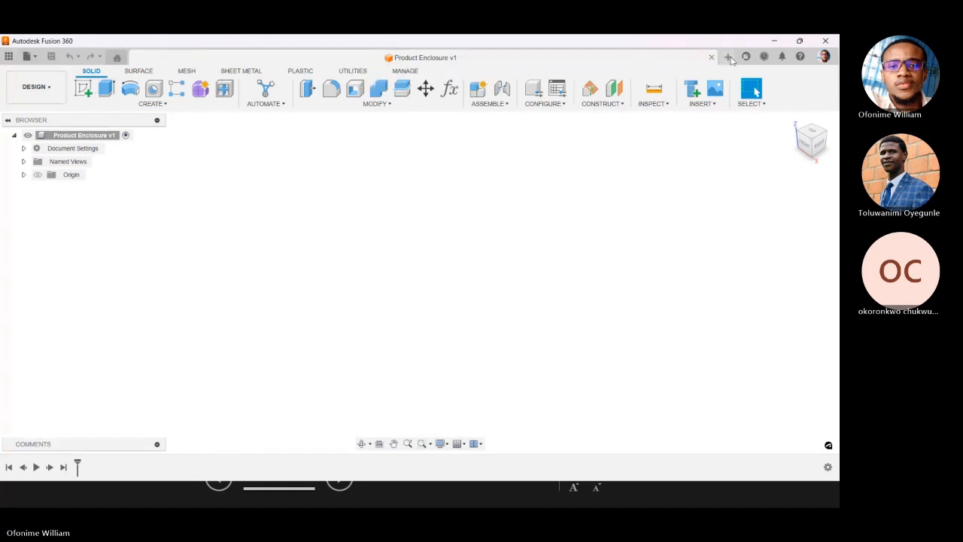
# Create another new design and save it as "Product Enclosure" in the Futo 2024 folder.
pyautogui.click(728, 56)
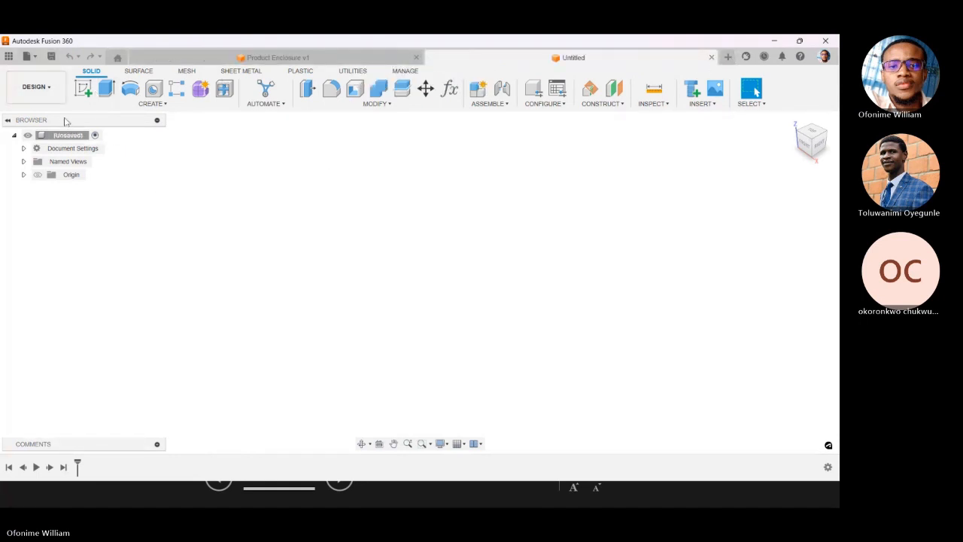
pyautogui.click(52, 57)
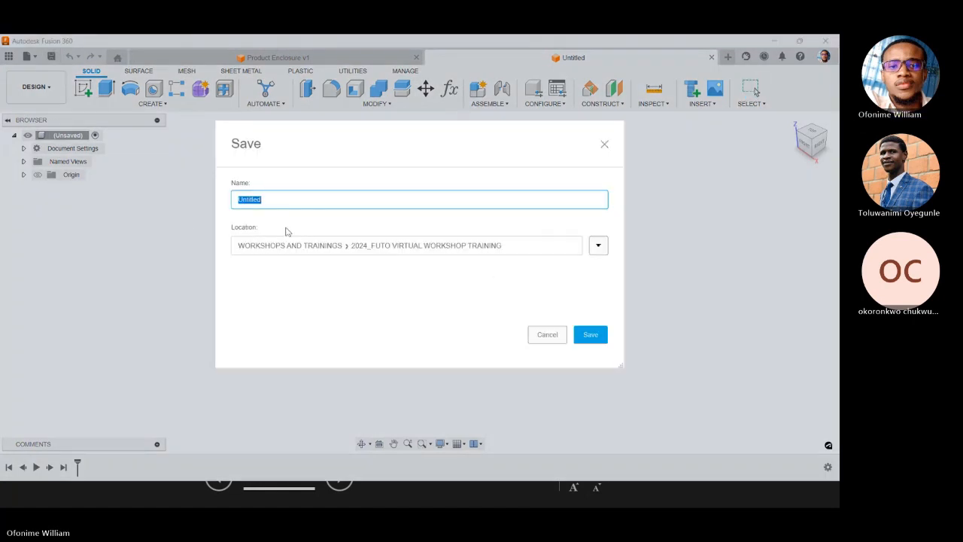
pyautogui.write('Product Enclo')
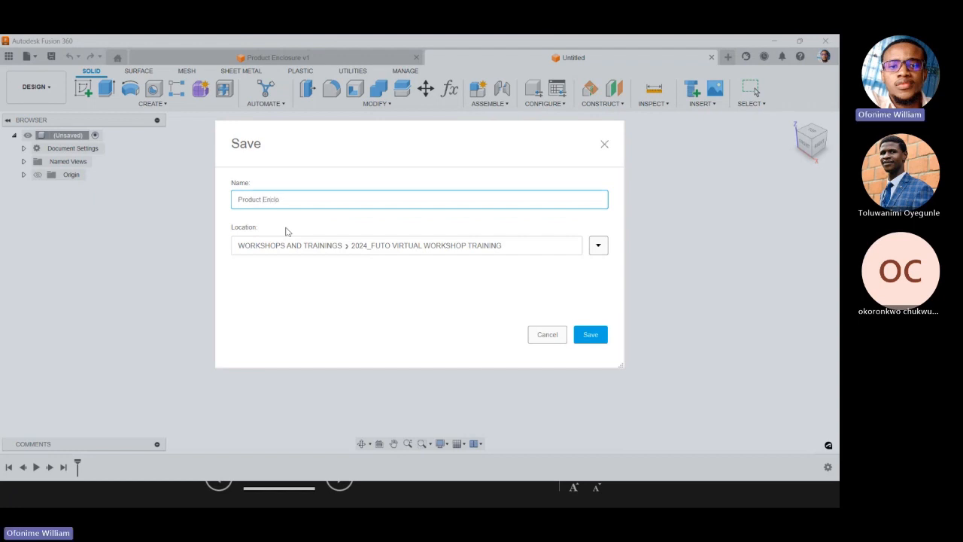
pyautogui.write('sure')
pyautogui.click(598, 244)
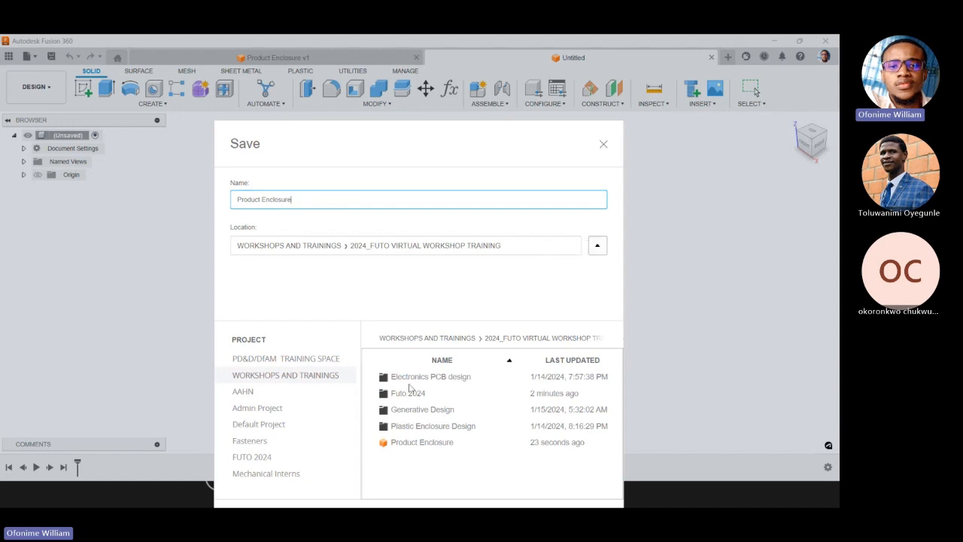
pyautogui.moveTo(404, 149); pyautogui.dragTo(402, 100)
pyautogui.doubleClick(407, 352)
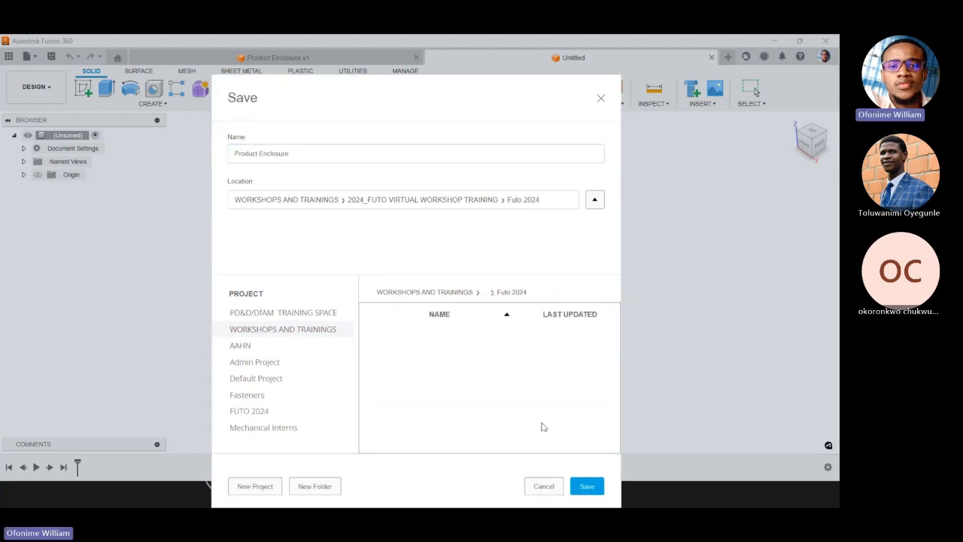
pyautogui.click(590, 487)
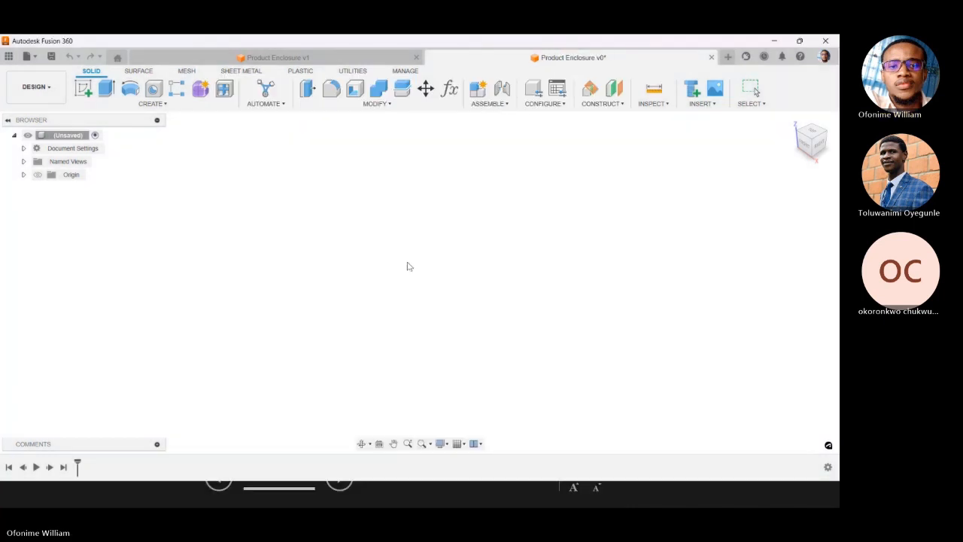
# Close the first Product Enclosure design and delete its file from the 2024_FUTO VIRTUAL WORKSHOP TRAINING folder.
pyautogui.click(417, 57)
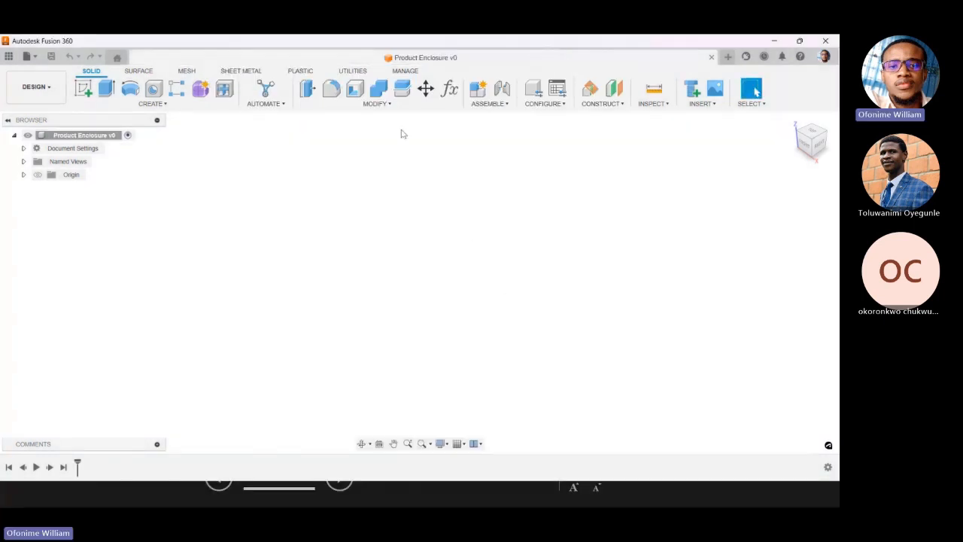
pyautogui.click(8, 56)
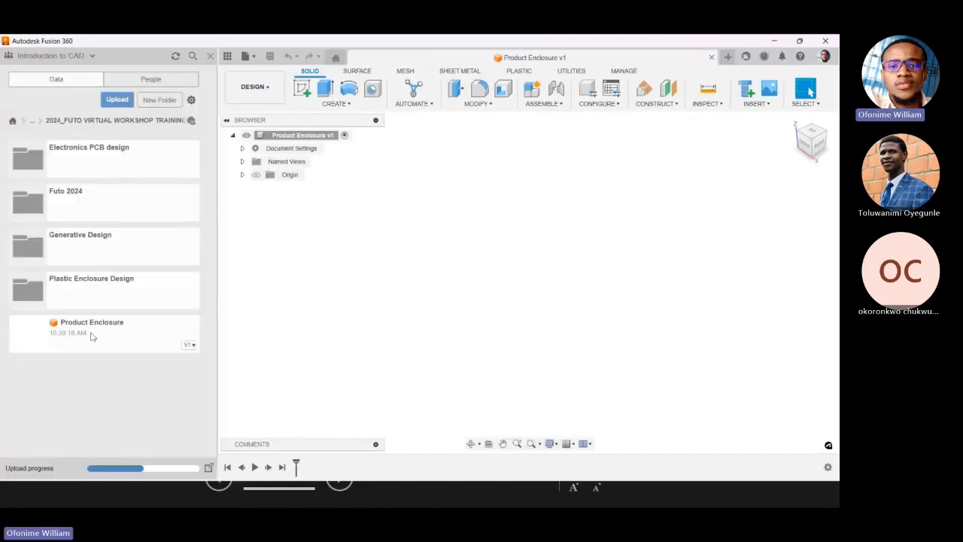
pyautogui.rightClick(100, 335)
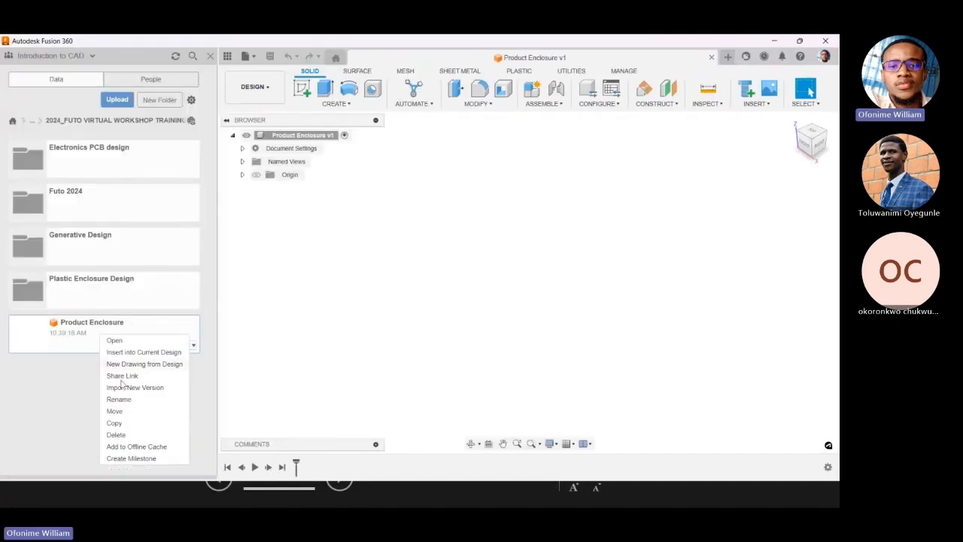
pyautogui.click(117, 434)
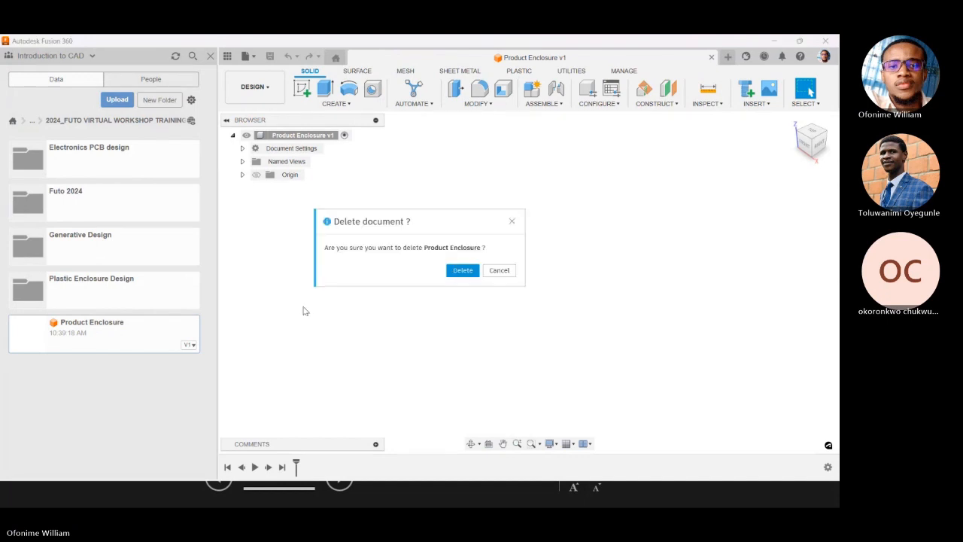
pyautogui.click(455, 272)
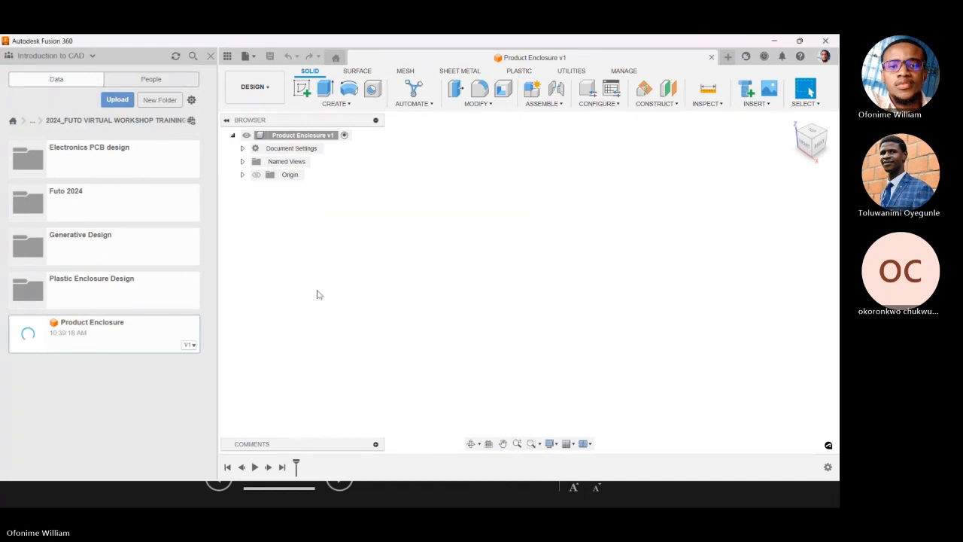
# View the version history of the Product Enclosure file in the Futo 2024 folder.
pyautogui.click(73, 204)
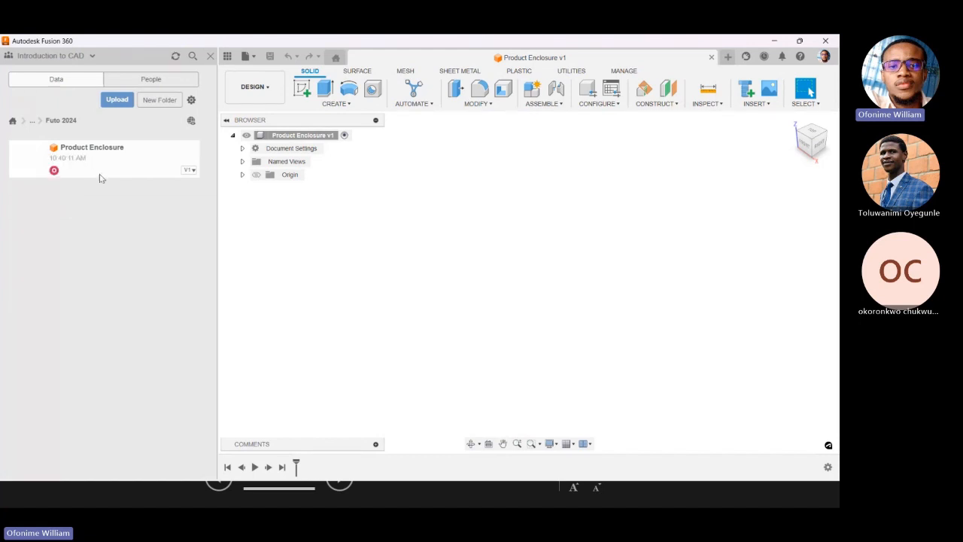
pyautogui.click(185, 170)
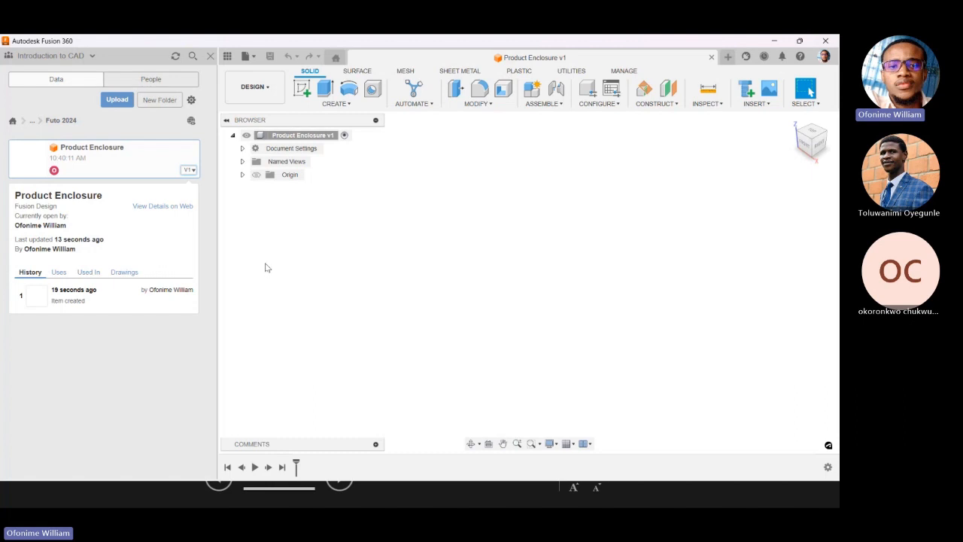
pyautogui.click(212, 56)
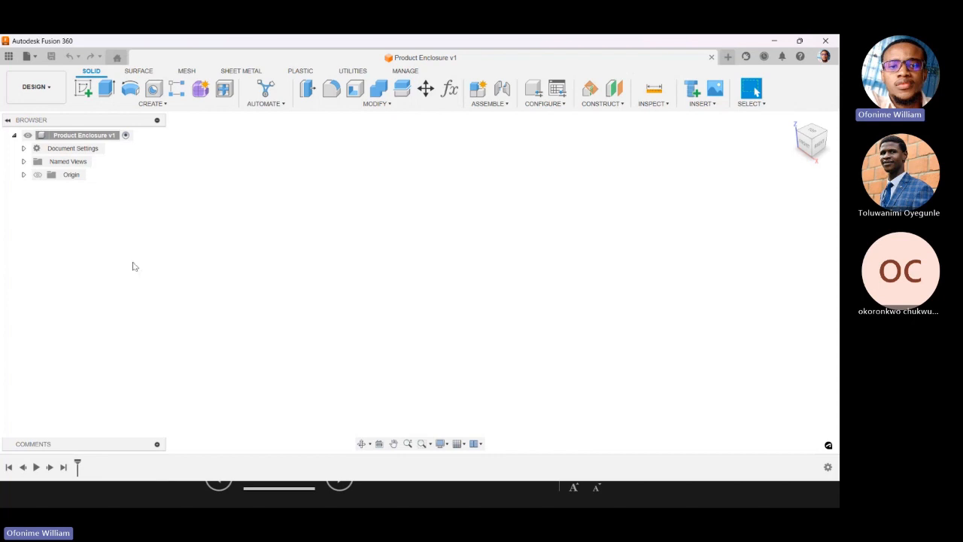
# Start a new standard internal component under the Product Enclosure root and name it "Enclosure Design".
pyautogui.rightClick(106, 136)
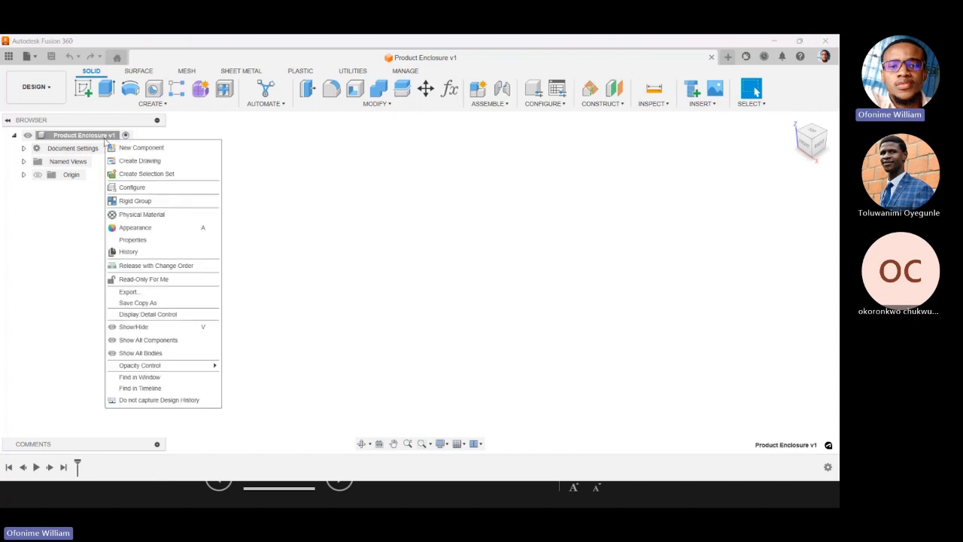
pyautogui.click(140, 148)
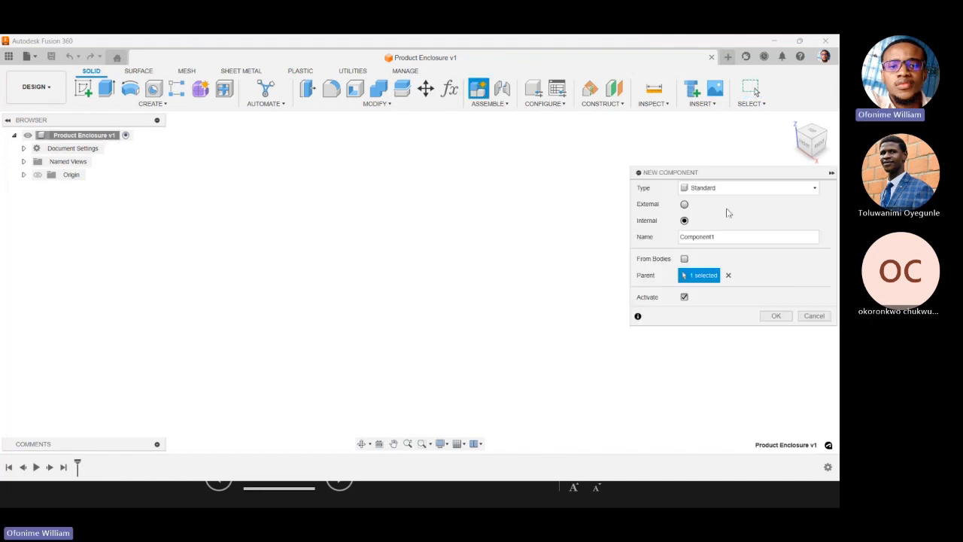
pyautogui.click(735, 236)
pyautogui.moveTo(729, 241); pyautogui.dragTo(652, 241)
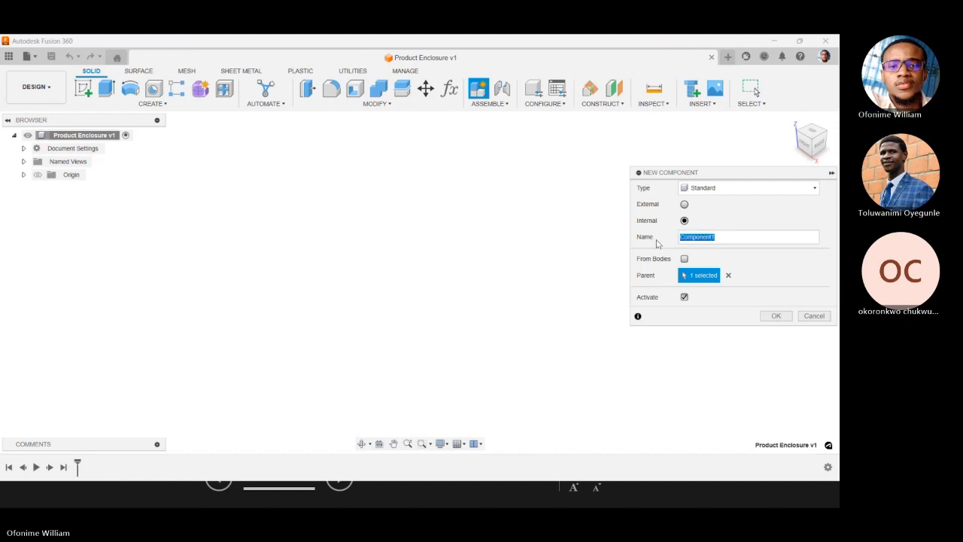
pyautogui.write('E')
pyautogui.write('nc')
pyautogui.press('BackSpace')
pyautogui.write('nclosure B')
pyautogui.write('esign')
pyautogui.moveTo(699, 178); pyautogui.dragTo(574, 202)
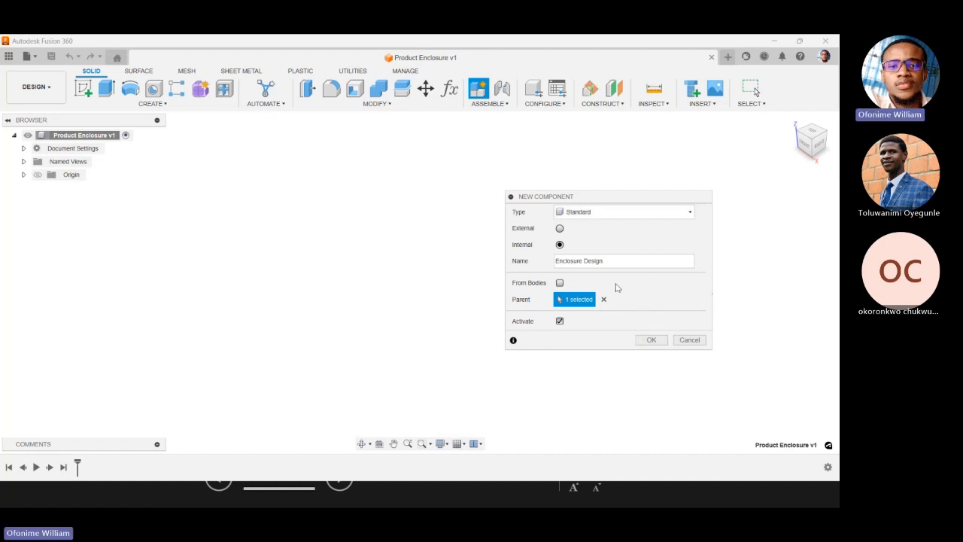
pyautogui.moveTo(608, 199); pyautogui.dragTo(598, 188)
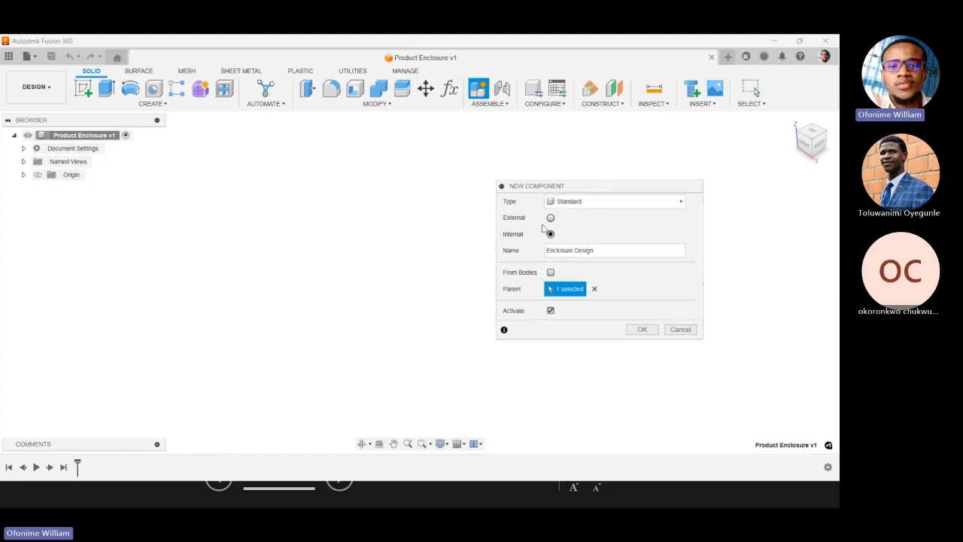
# Examine the available type options for the new component, leaving it set to Standard.
pyautogui.click(580, 208)
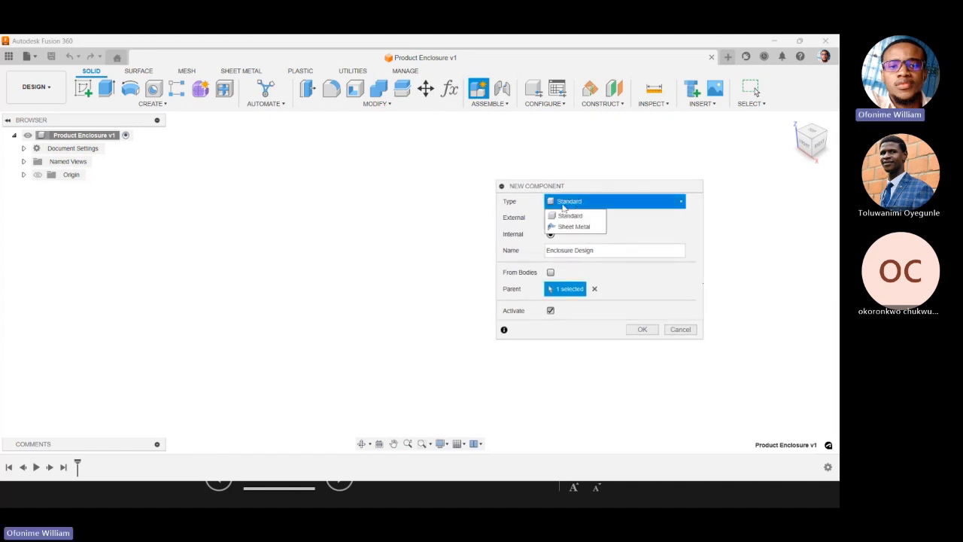
pyautogui.click(617, 227)
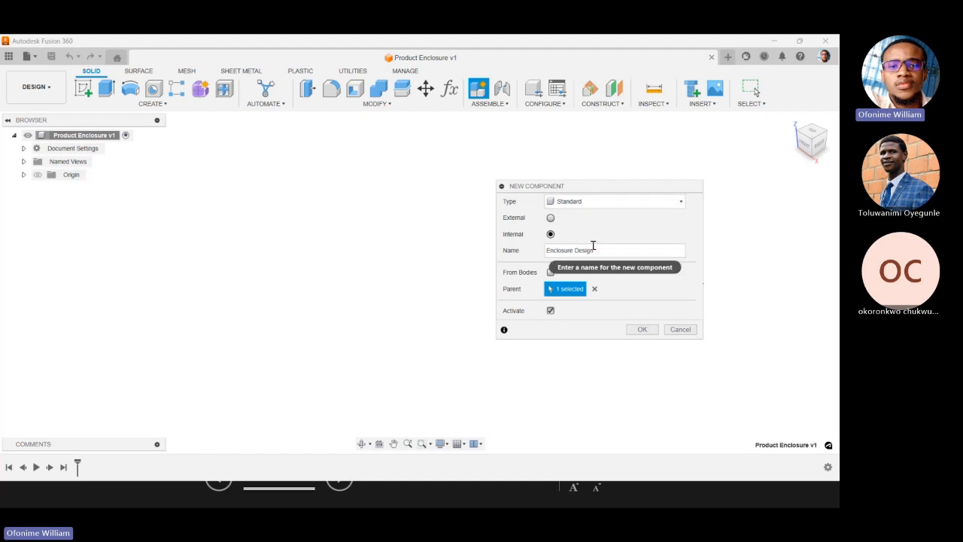
pyautogui.click(629, 208)
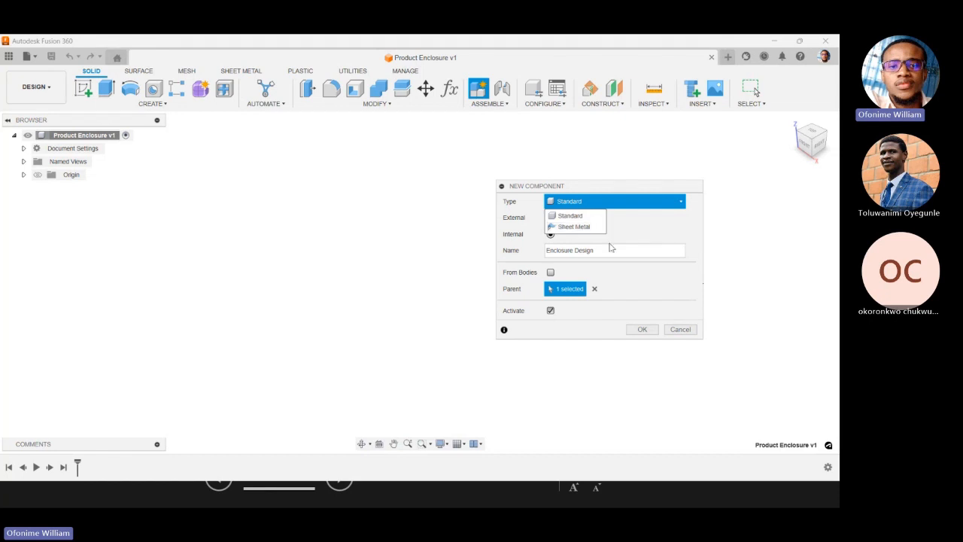
pyautogui.click(651, 219)
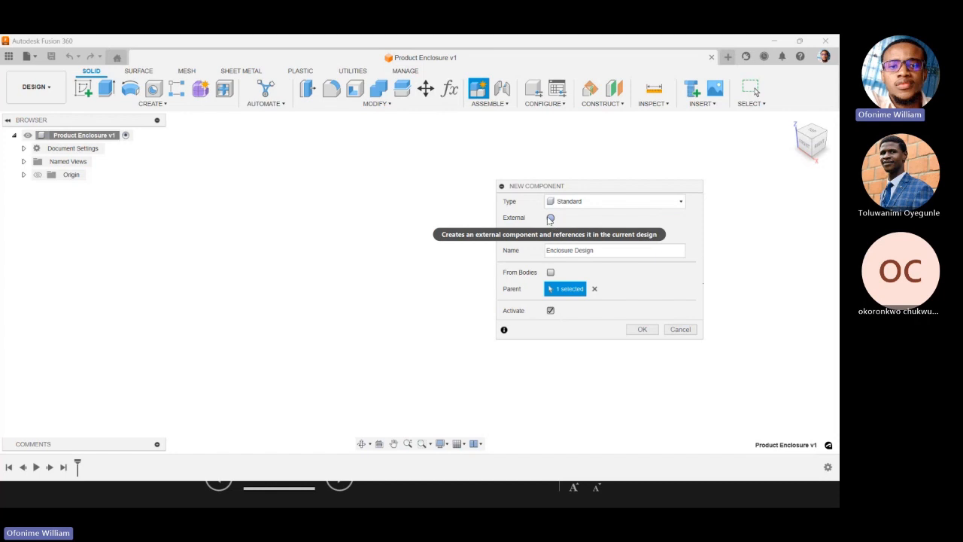
# Show the Futo 2024 folder contents, try making the new component External, and switch it back to Internal.
pyautogui.click(8, 56)
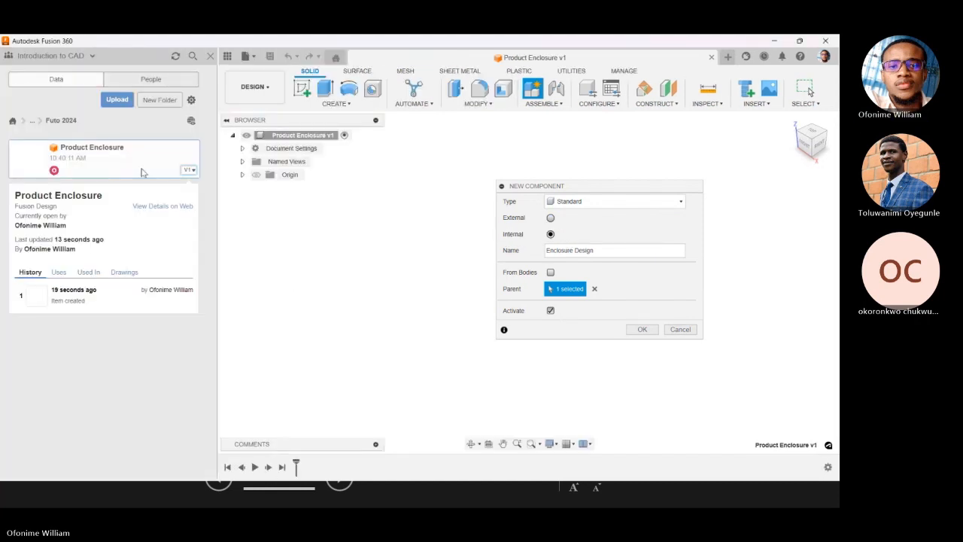
pyautogui.click(189, 170)
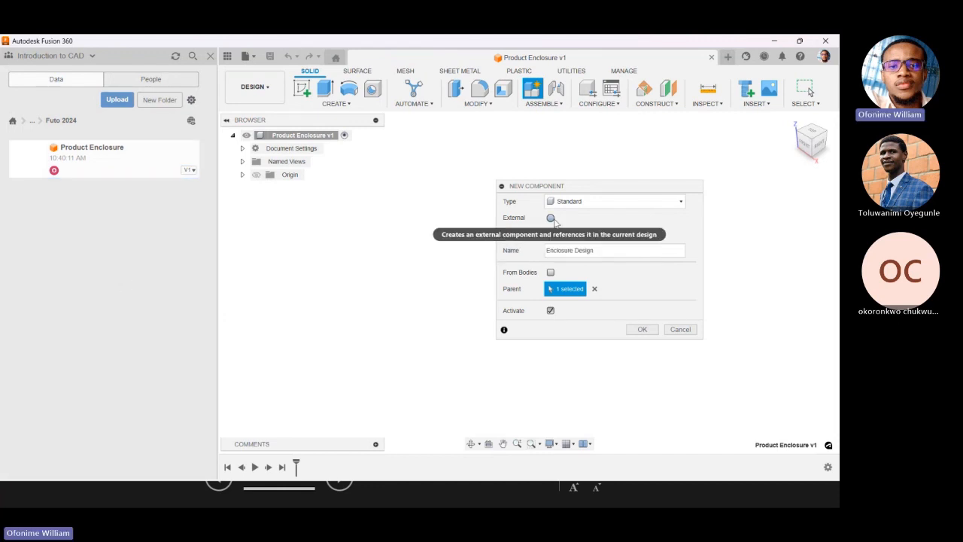
pyautogui.click(551, 219)
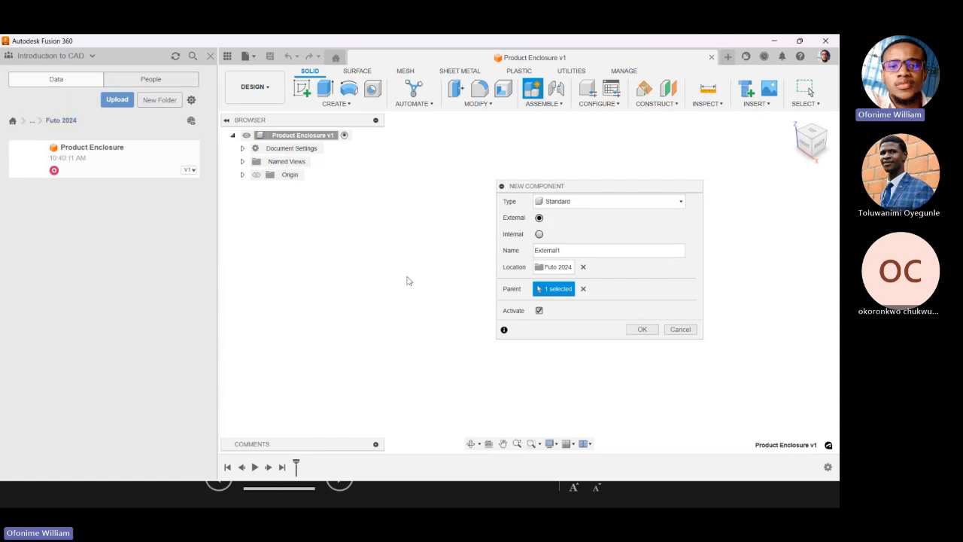
pyautogui.click(538, 234)
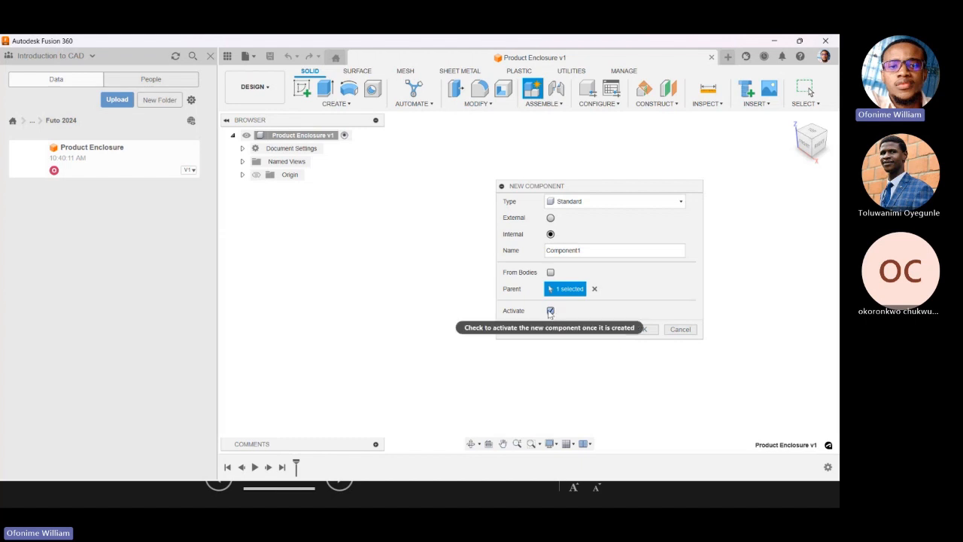
# Rename the new internal component "Enclosure Design" and create it with activation enabled.
pyautogui.doubleClick(595, 251)
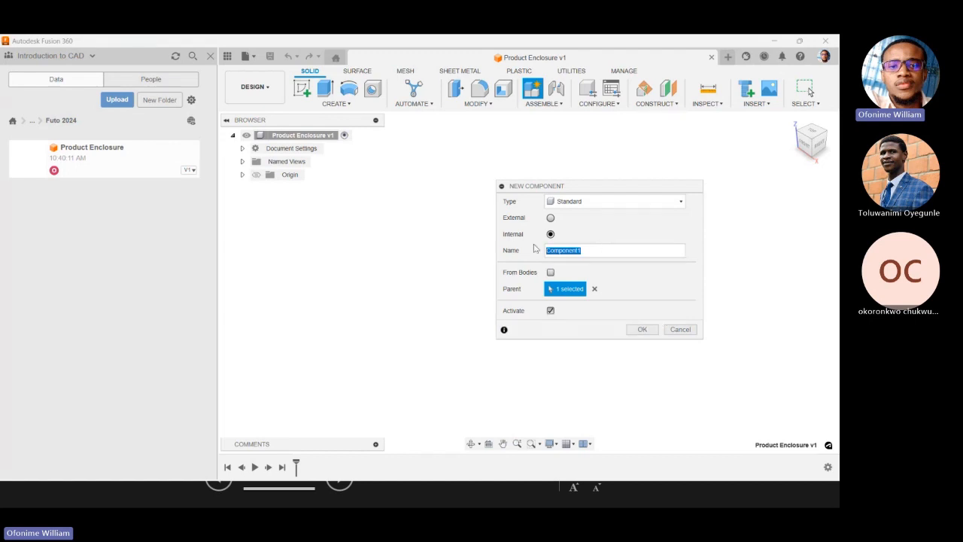
pyautogui.press('BackSpace')
pyautogui.write('En')
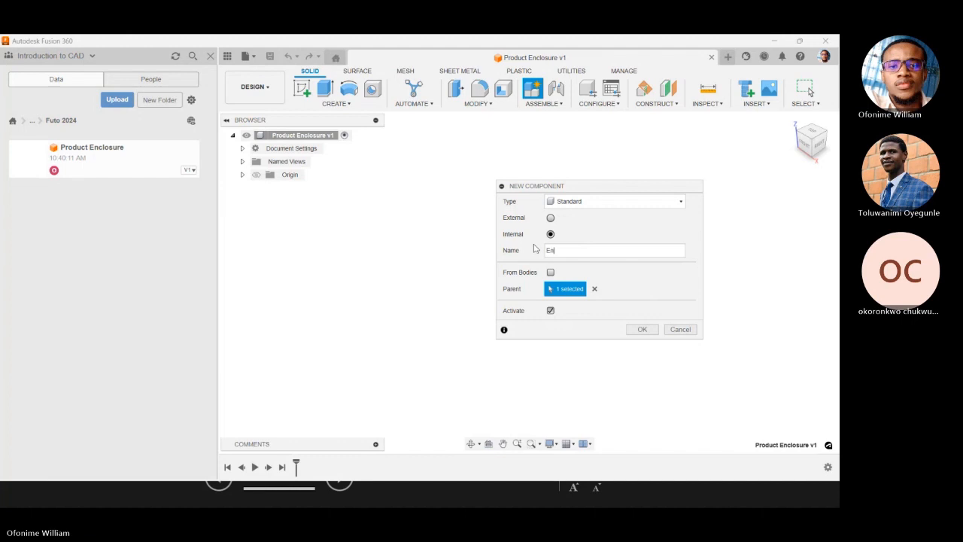
pyautogui.write('closure Des')
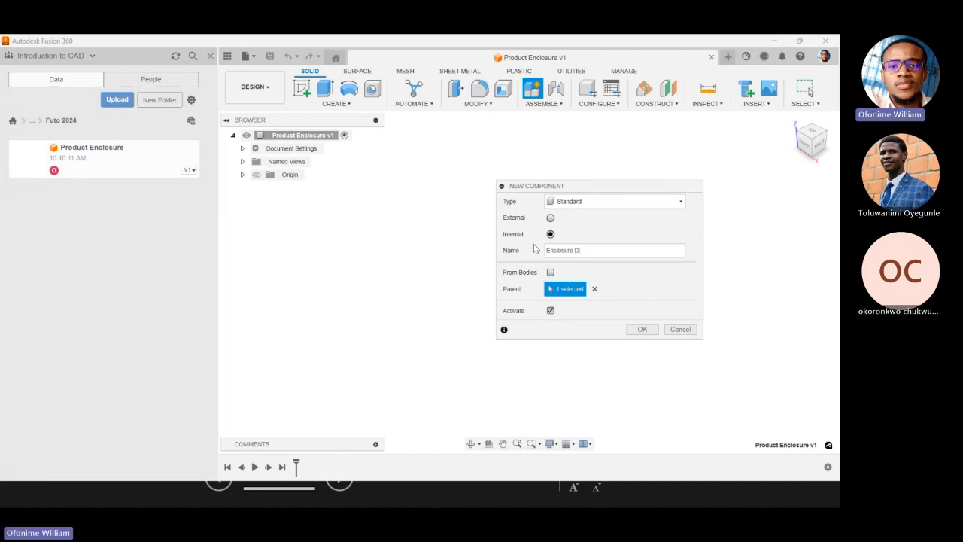
pyautogui.write('ign')
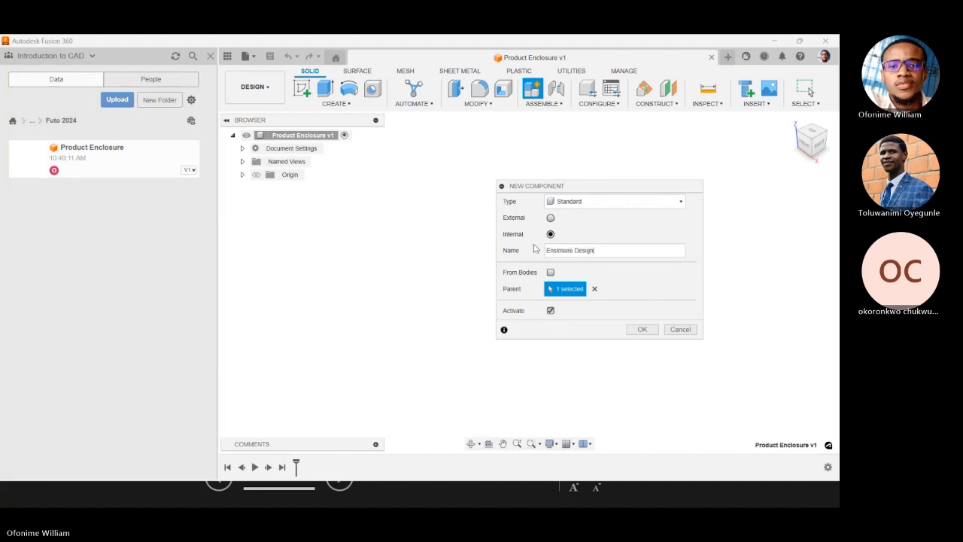
pyautogui.click(643, 331)
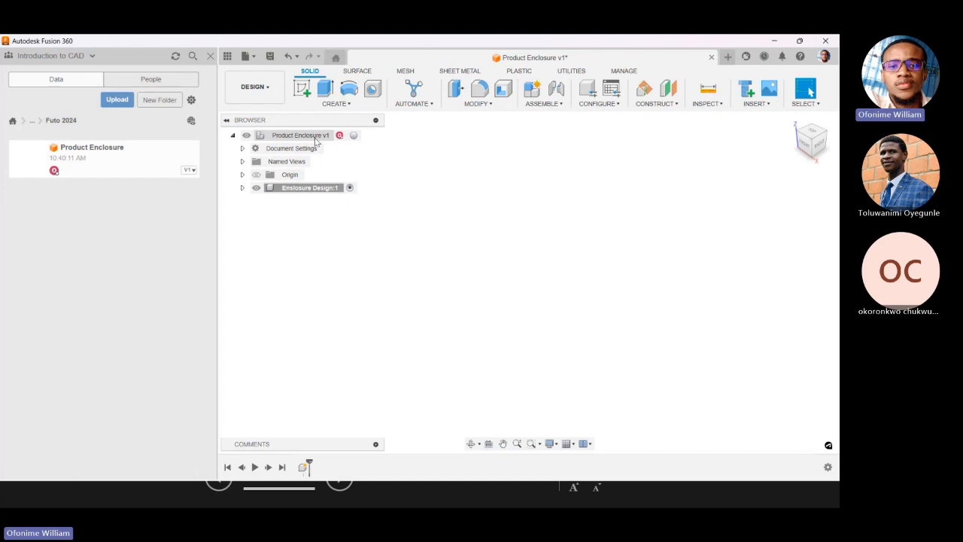
# Make the Enclosure Design component active and hide the project files list.
pyautogui.click(350, 188)
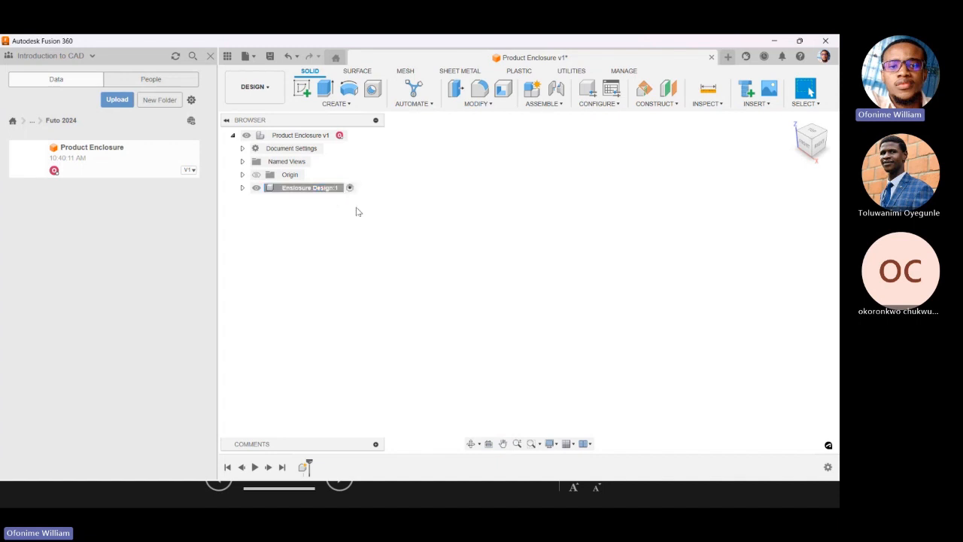
pyautogui.click(255, 187)
pyautogui.click(312, 189)
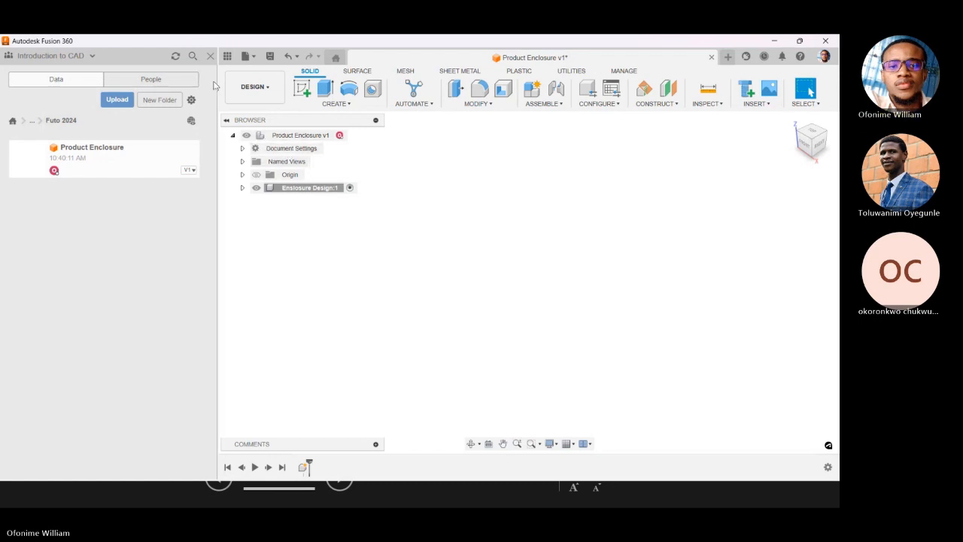
pyautogui.click(227, 56)
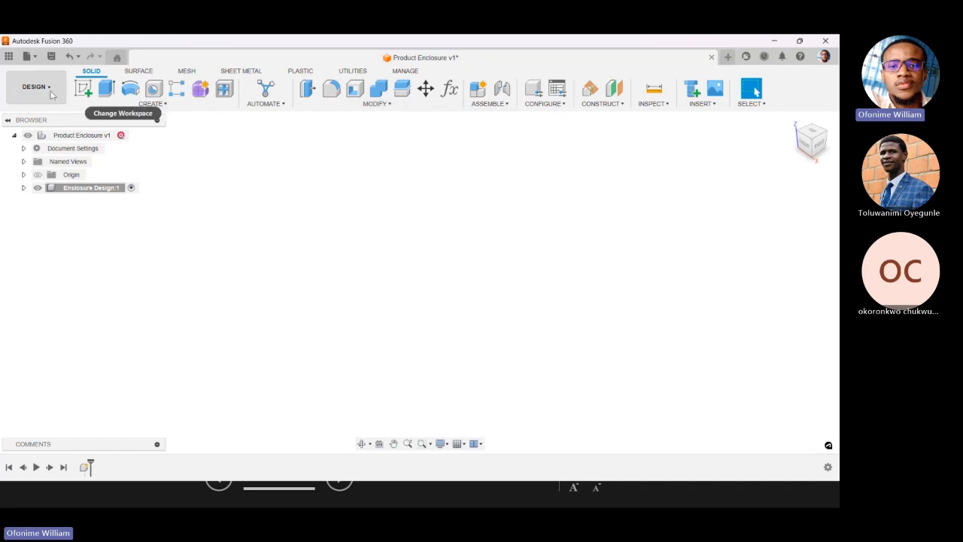
# Try a base feature in the Enclosure Design component, review its modification tools, and undo the feature.
pyautogui.click(153, 104)
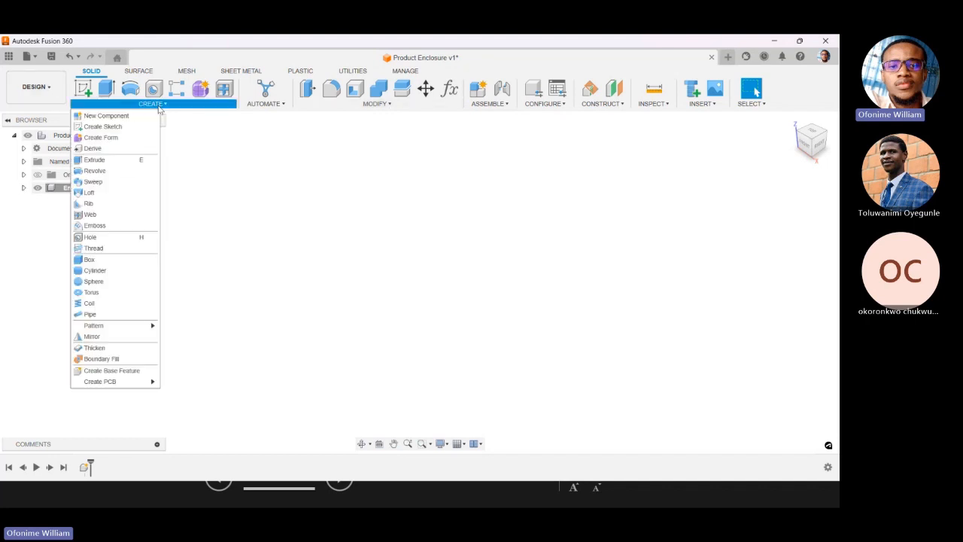
pyautogui.click(127, 373)
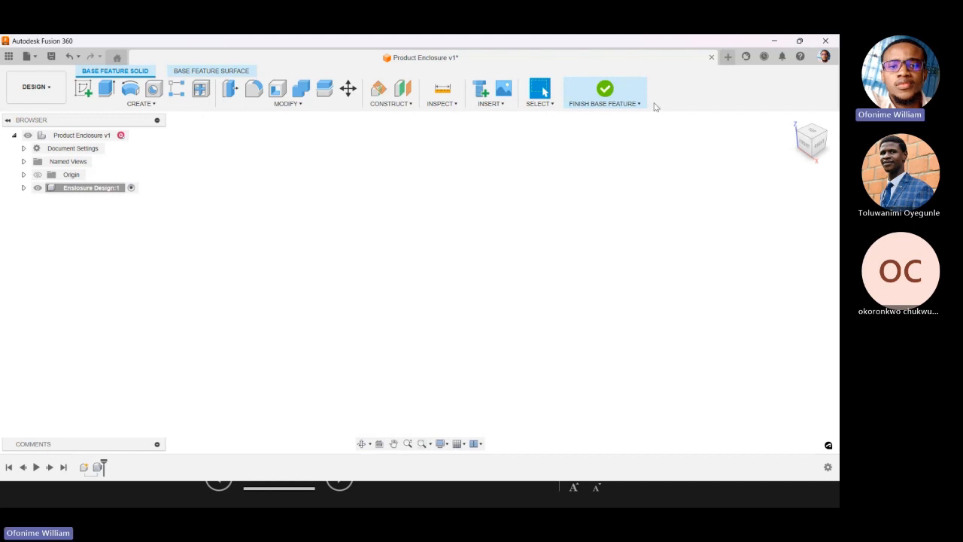
pyautogui.click(274, 104)
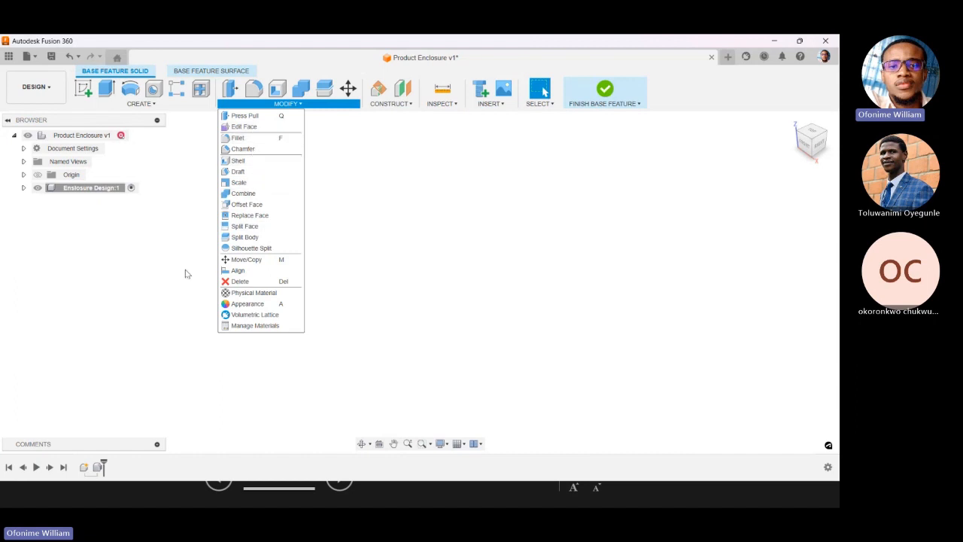
pyautogui.click(185, 270)
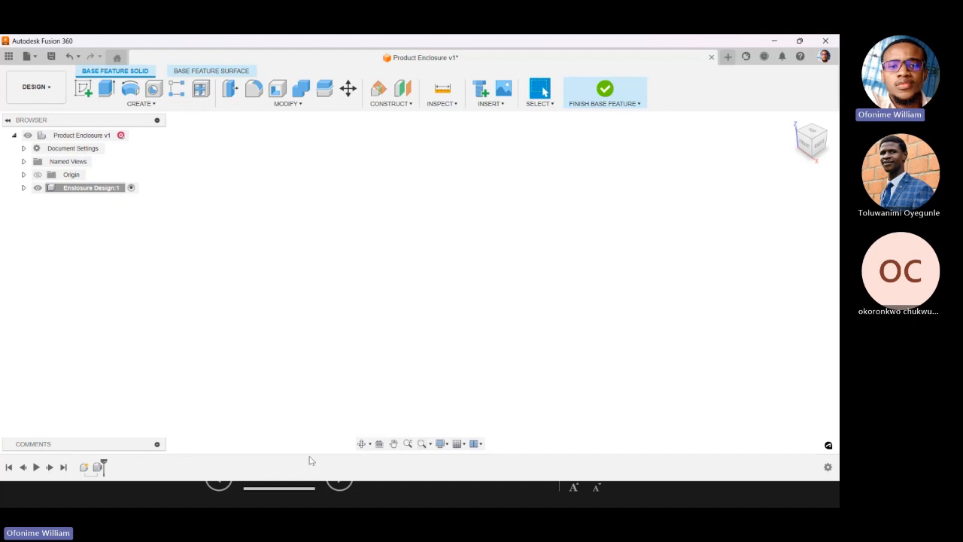
pyautogui.click(97, 467)
pyautogui.click(69, 56)
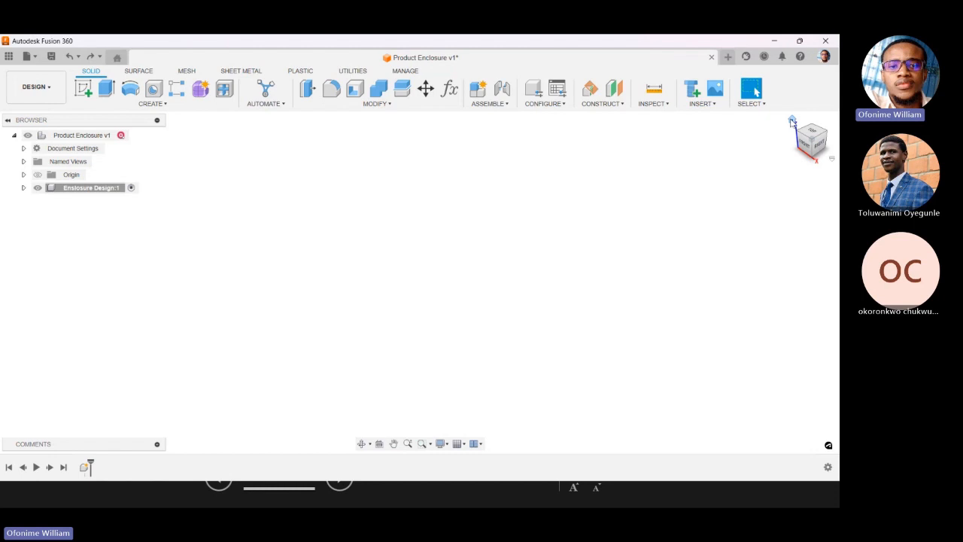
# Show the origin planes and axes of the Enclosure Design component, keeping the root design's origin hidden.
pyautogui.click(39, 175)
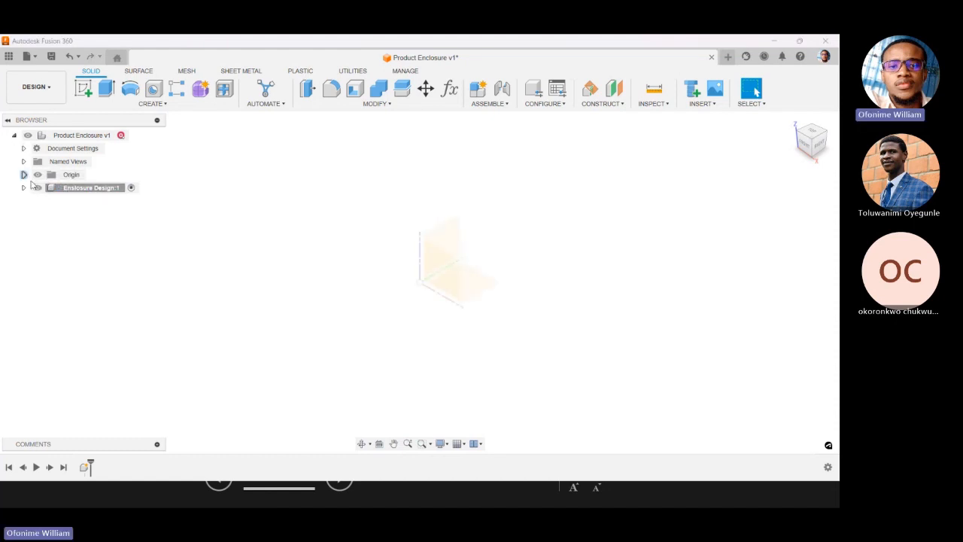
pyautogui.click(38, 175)
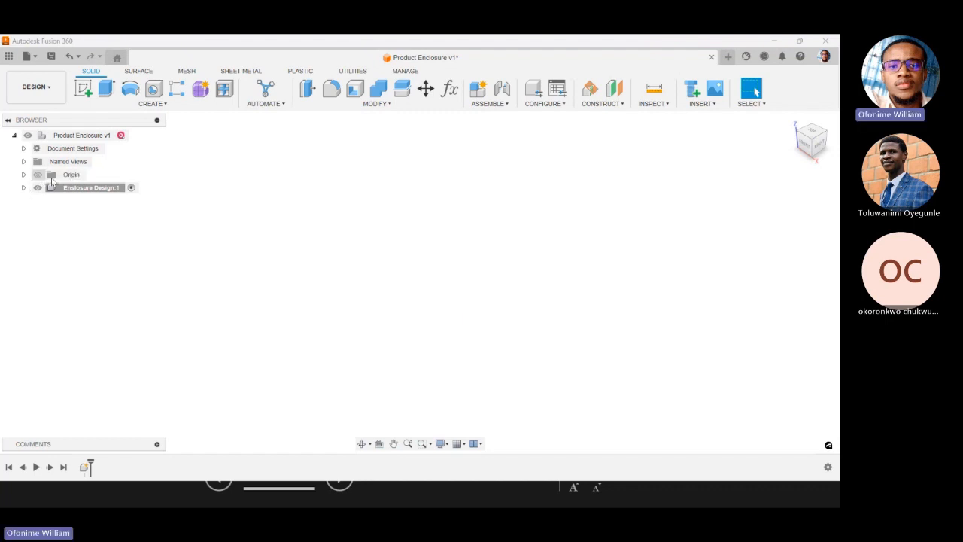
pyautogui.click(65, 188)
pyautogui.click(24, 189)
pyautogui.click(47, 202)
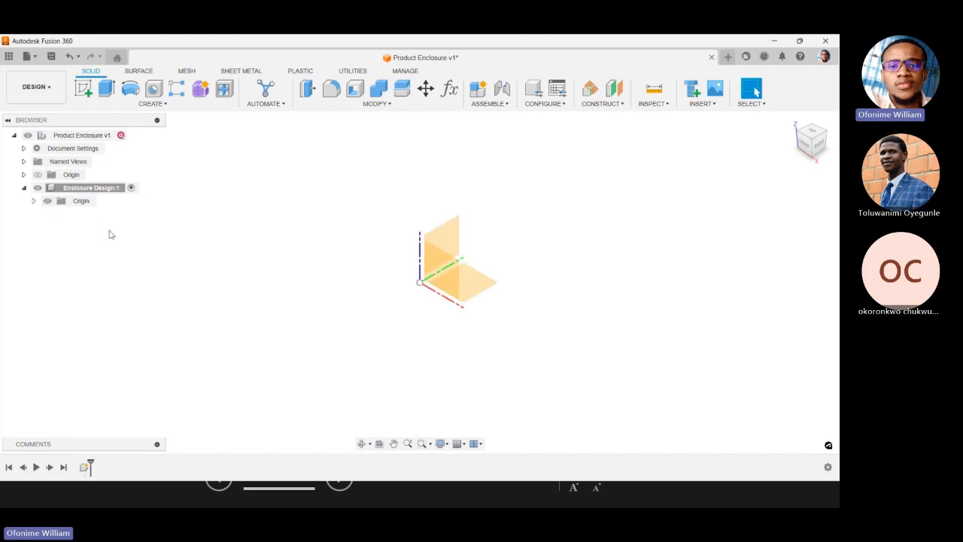
pyautogui.scroll(2, 468, 272)
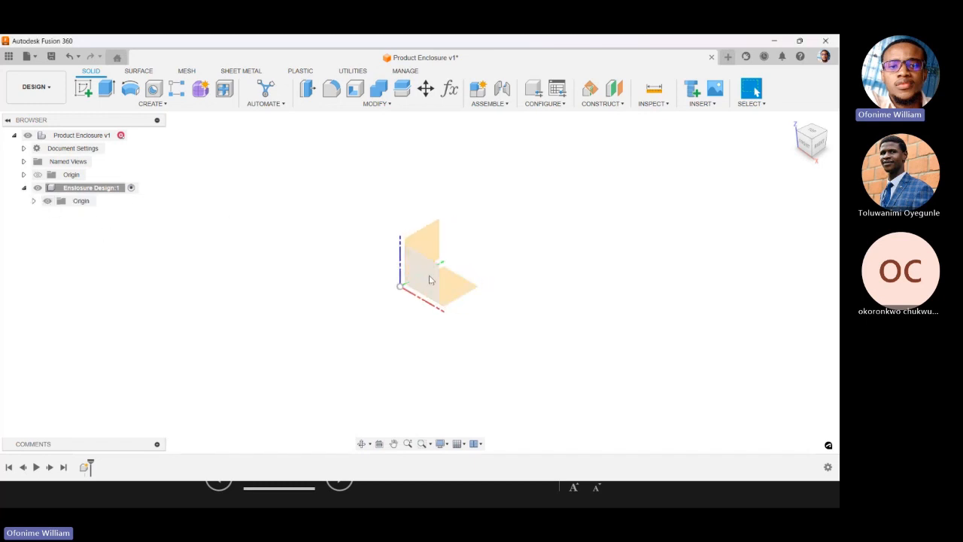
pyautogui.scroll(-2, 430, 279)
pyautogui.scroll(3, 442, 266)
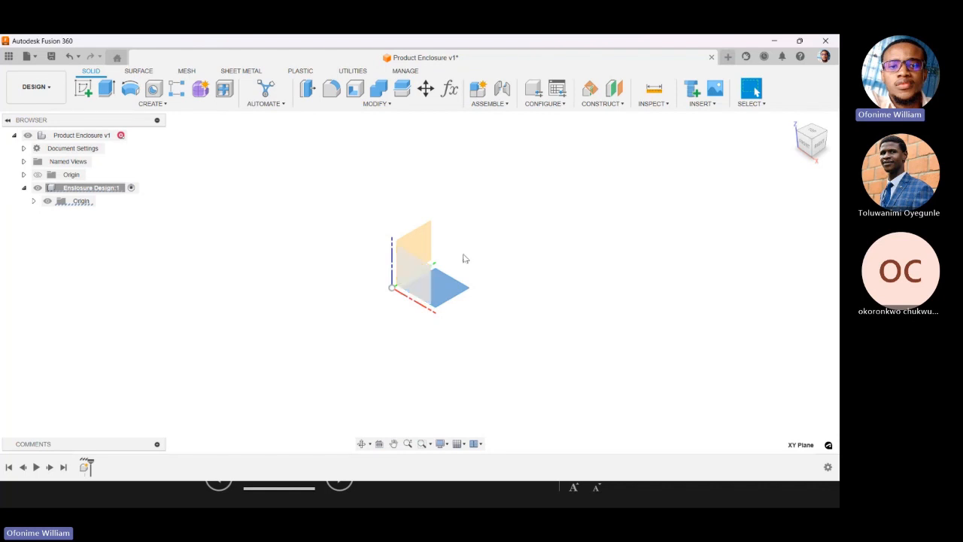
# Create a sketch on the XY plane of the Enclosure Design component and look at the solid modelling tools.
pyautogui.moveTo(404, 284); pyautogui.dragTo(400, 287, button='middle')
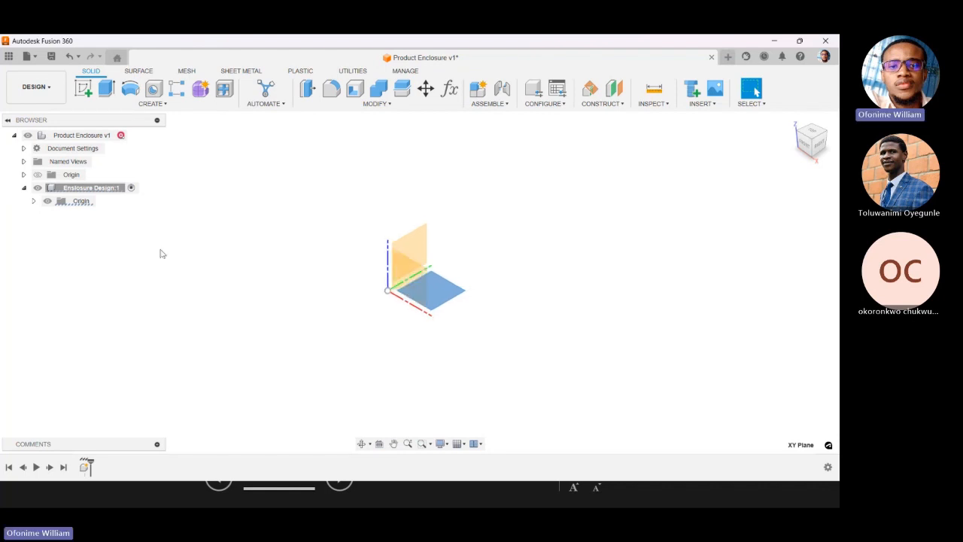
pyautogui.rightClick(442, 294)
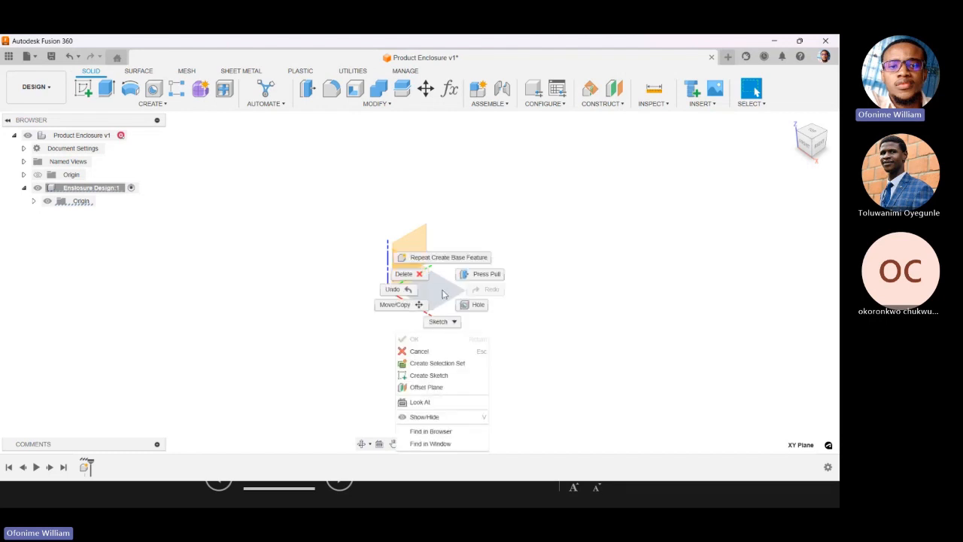
pyautogui.click(421, 378)
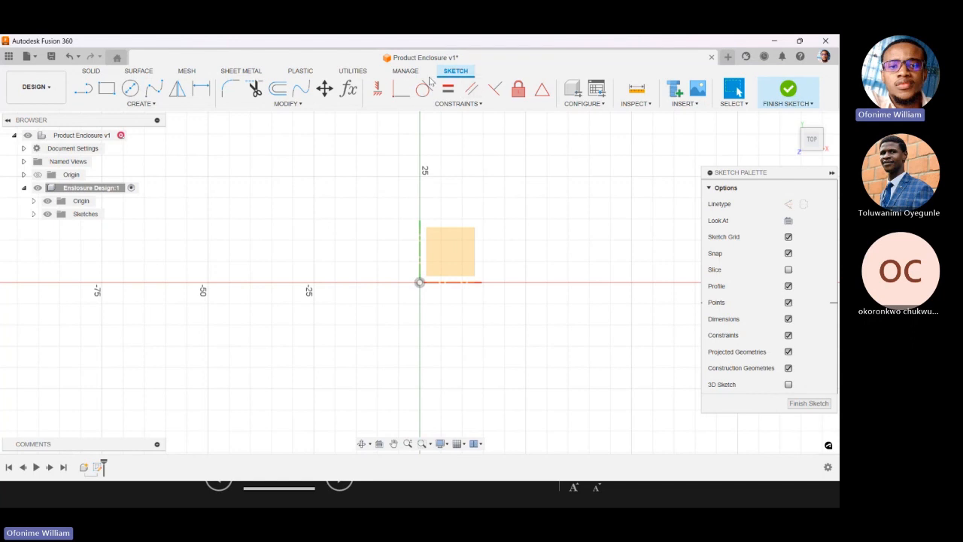
pyautogui.click(91, 71)
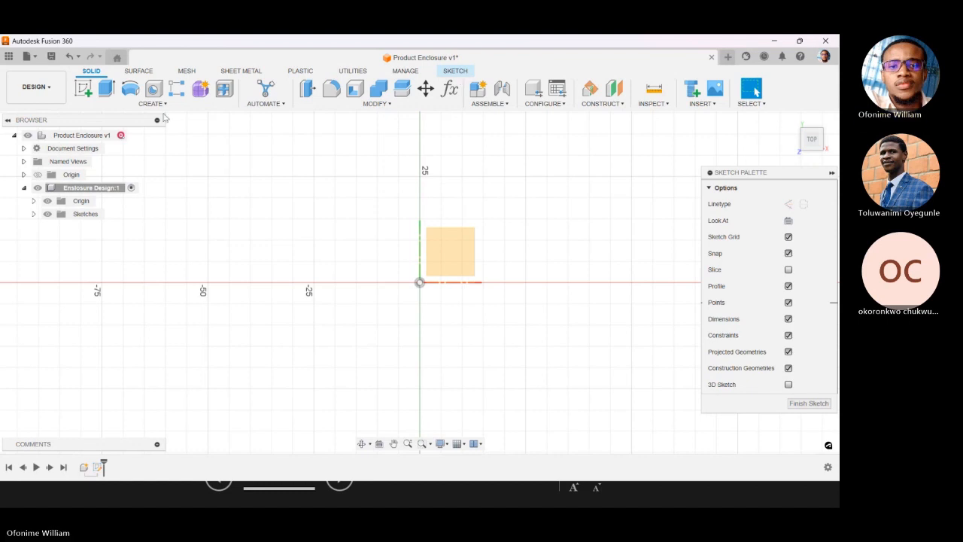
# Sketch a center diameter circle about 40 mm in diameter around the origin area, with its centre slightly off the origin.
pyautogui.click(454, 73)
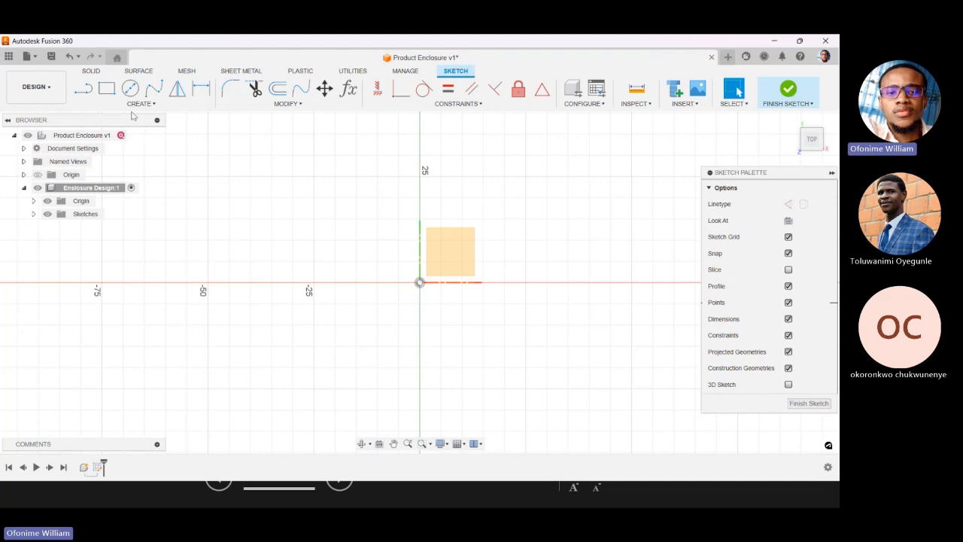
pyautogui.click(130, 88)
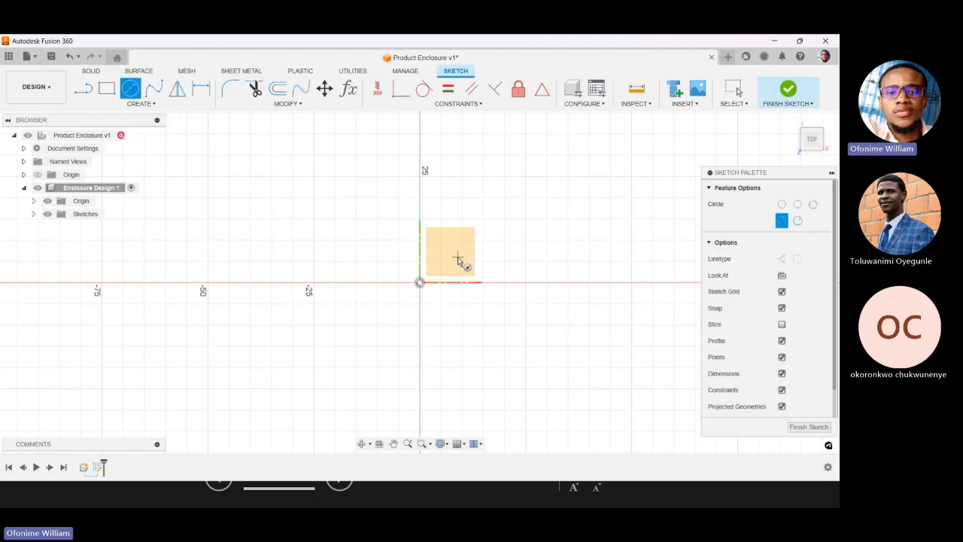
pyautogui.scroll(3, 457, 259)
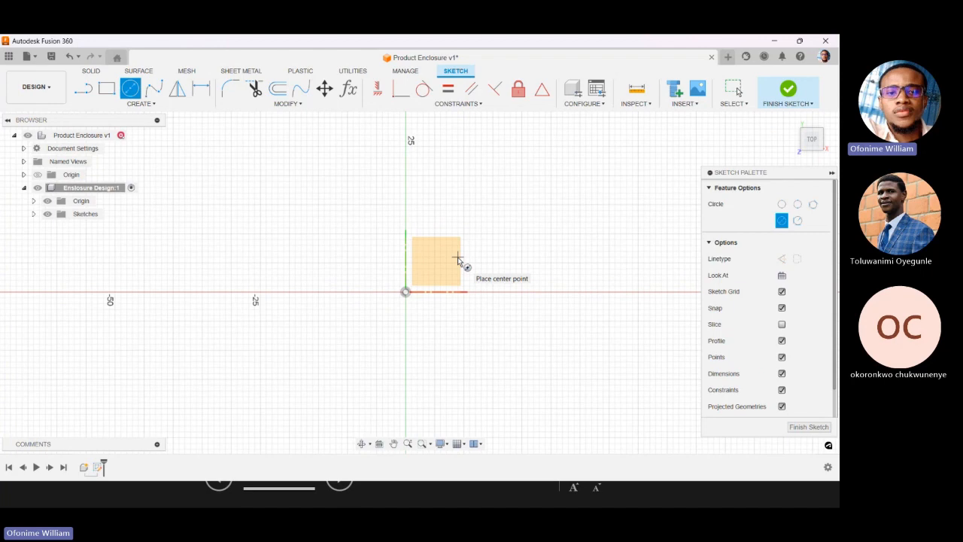
pyautogui.click(434, 258)
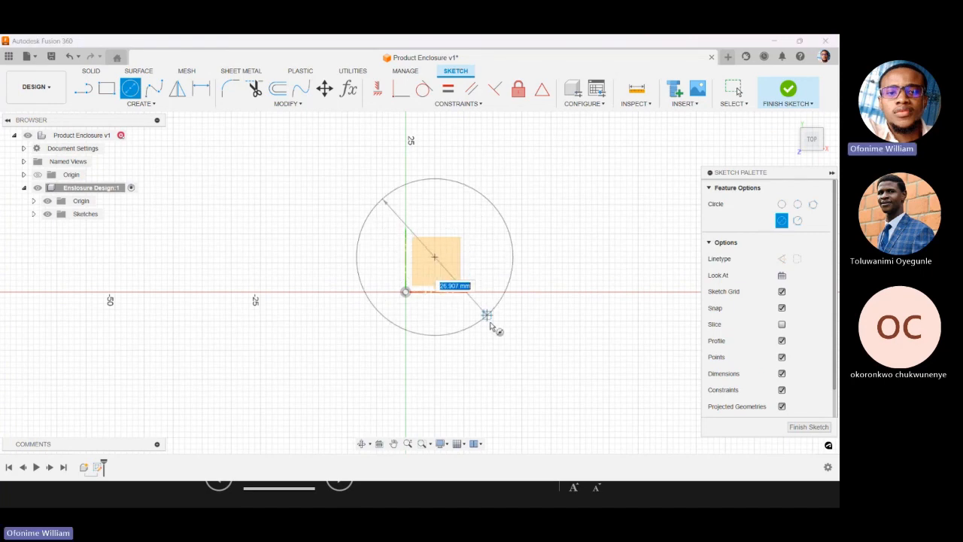
pyautogui.click(500, 361)
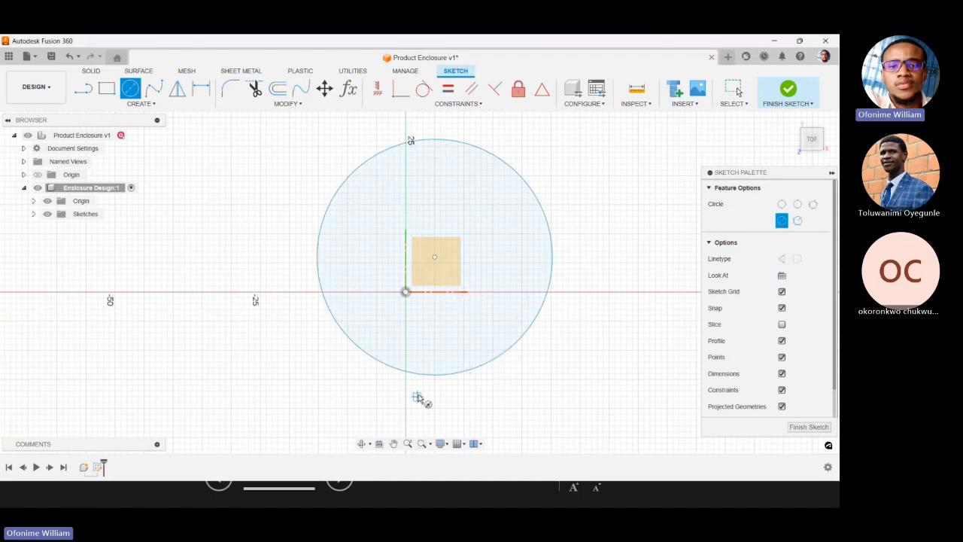
pyautogui.scroll(-1, 420, 399)
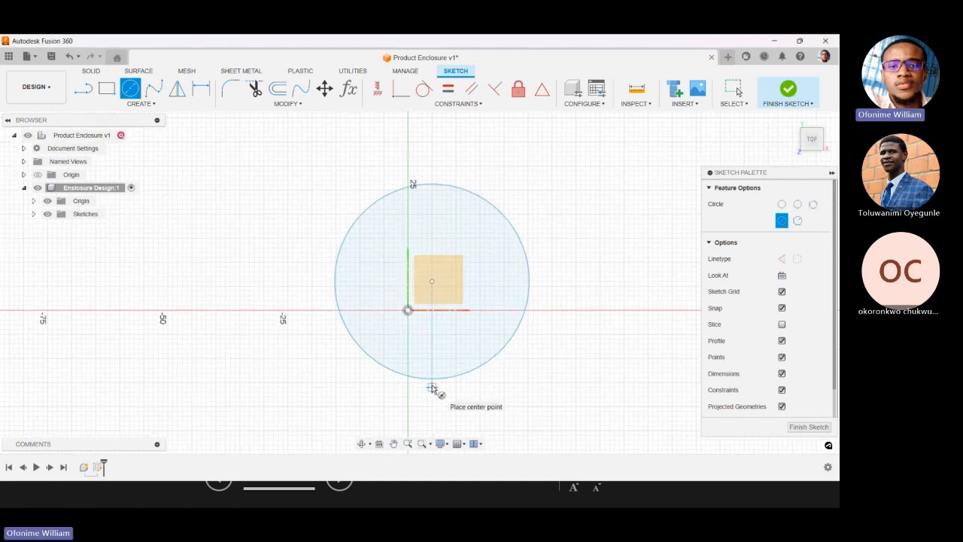
pyautogui.press('Escape')
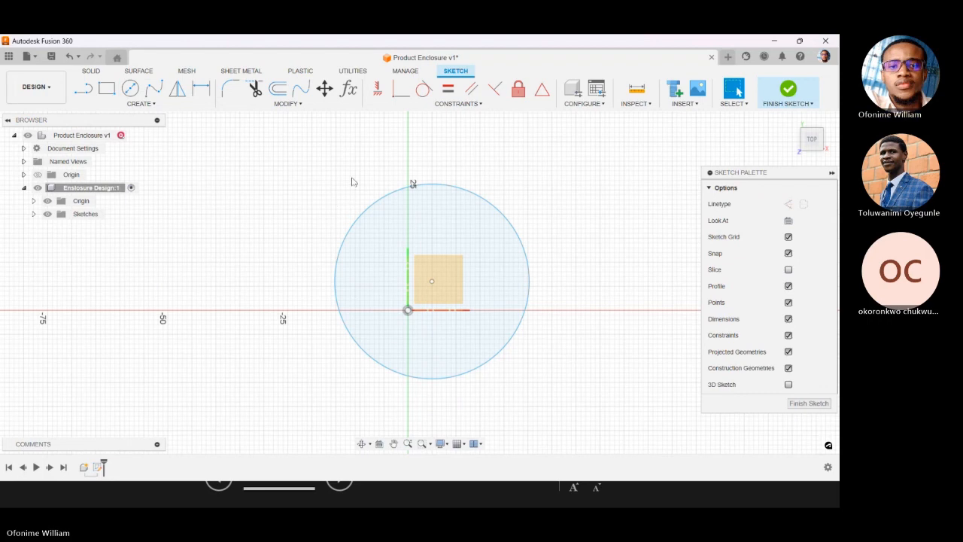
# Check the design's parameter list, and dimension the circle's diameter as 50 mm.
pyautogui.click(351, 90)
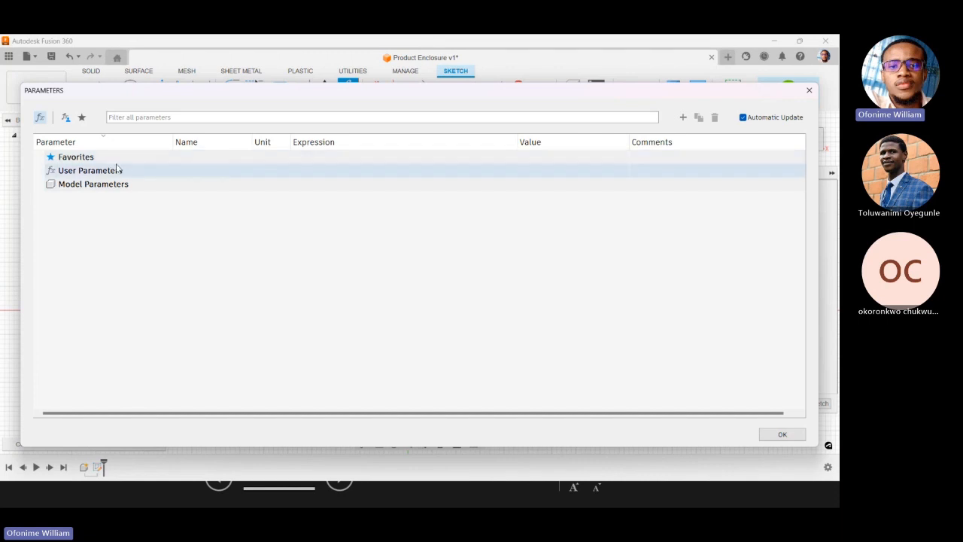
pyautogui.click(811, 91)
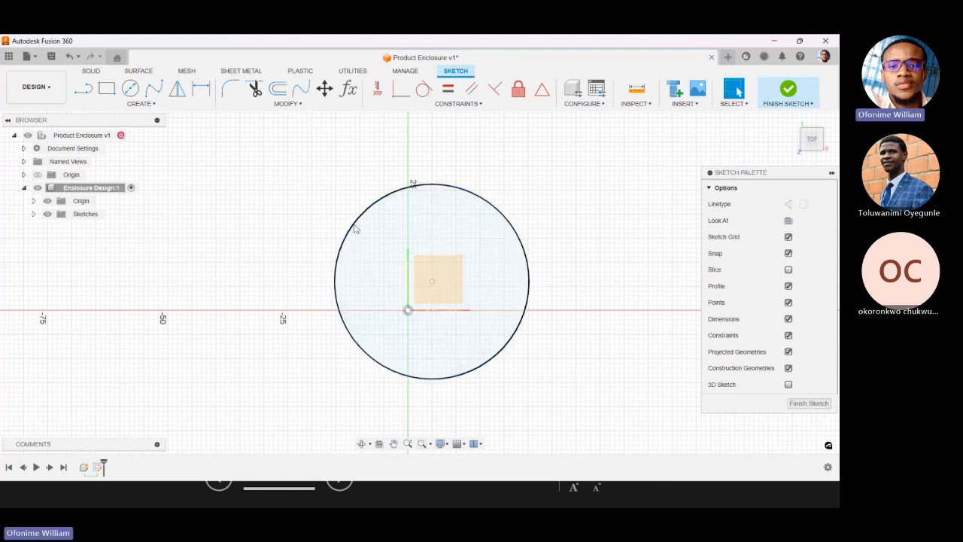
pyautogui.click(201, 89)
pyautogui.click(346, 243)
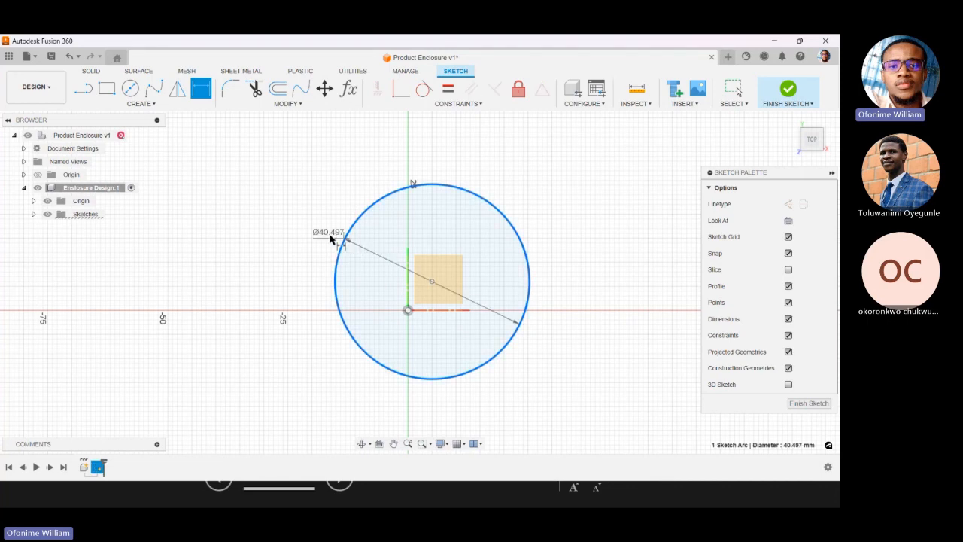
pyautogui.click(317, 193)
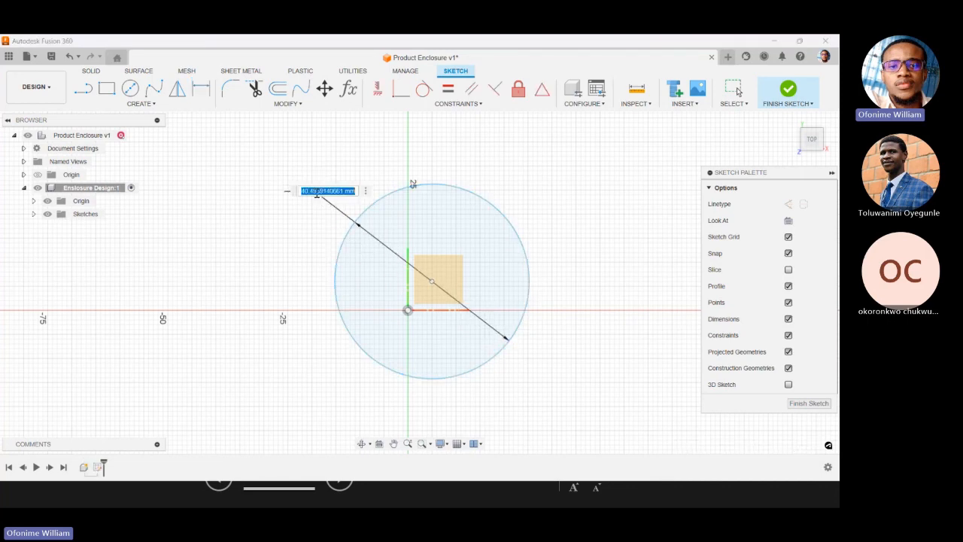
pyautogui.write('50')
pyautogui.press('Return')
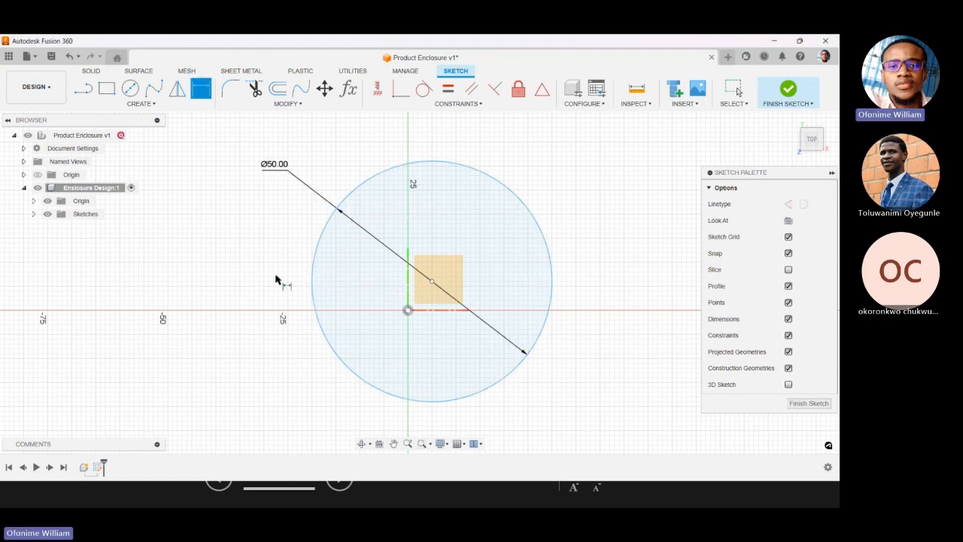
pyautogui.press('Escape')
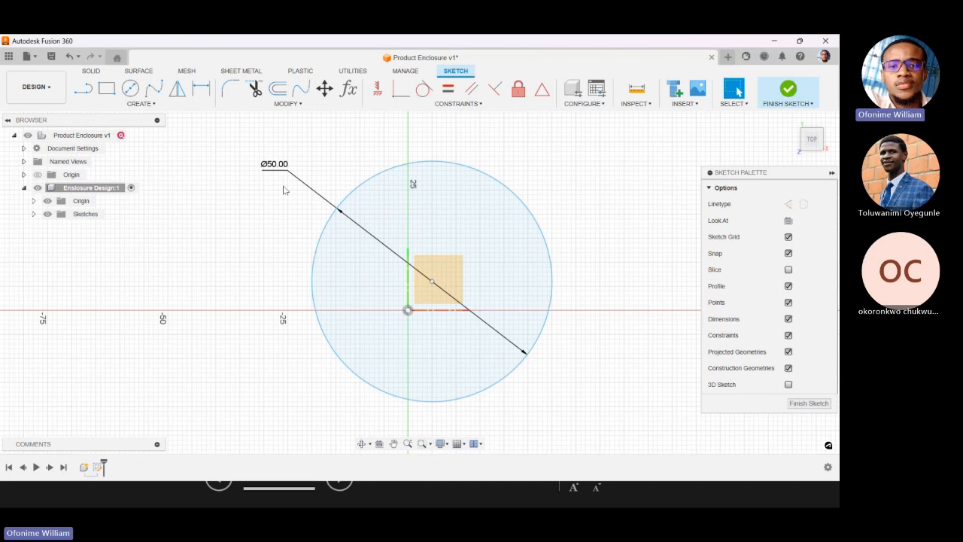
# Examine the model parameters stored for the circle's sketch, including the diameter dimension's name, unit and expression.
pyautogui.click(348, 92)
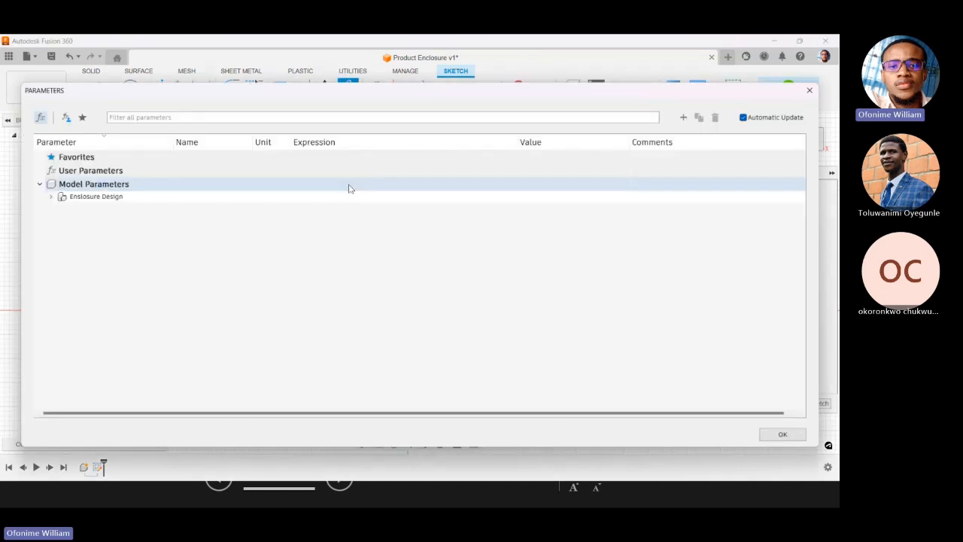
pyautogui.click(51, 197)
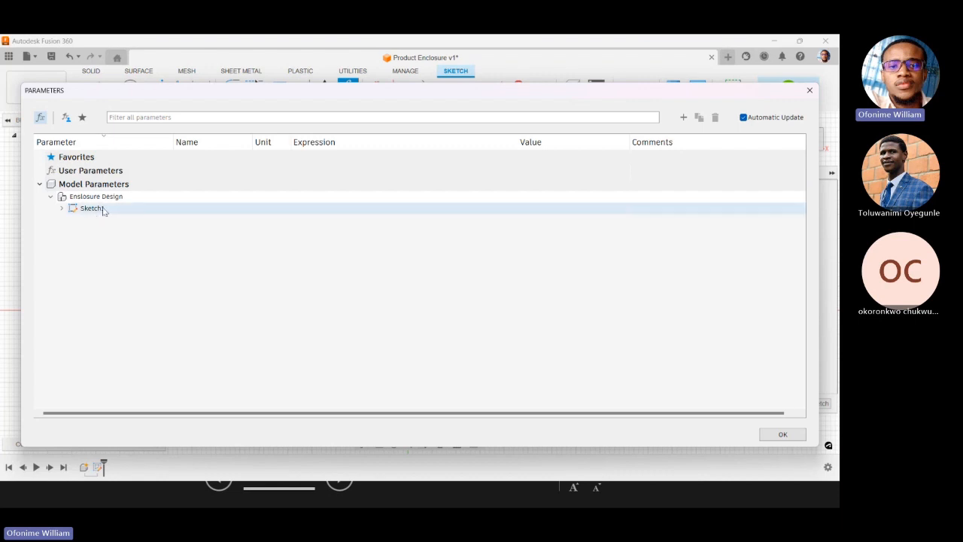
pyautogui.click(62, 208)
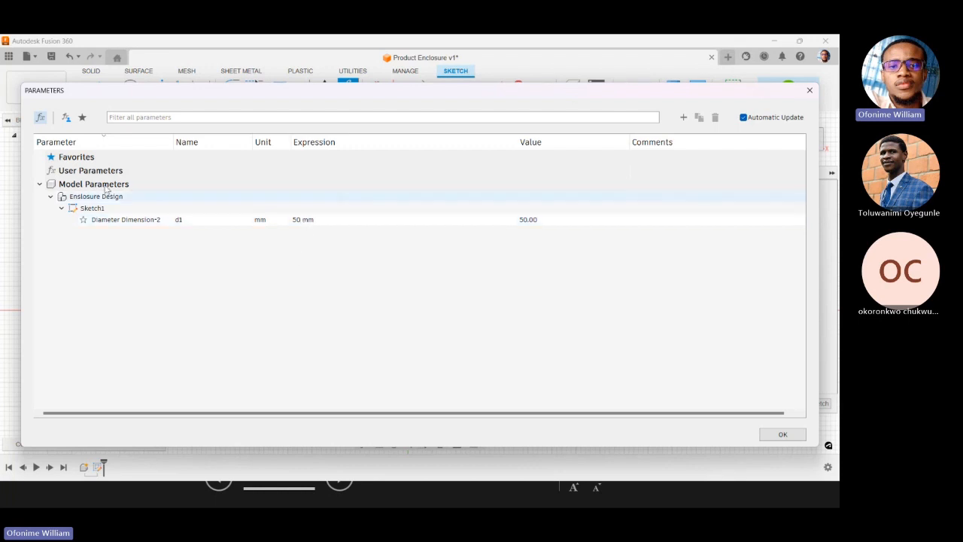
pyautogui.click(40, 184)
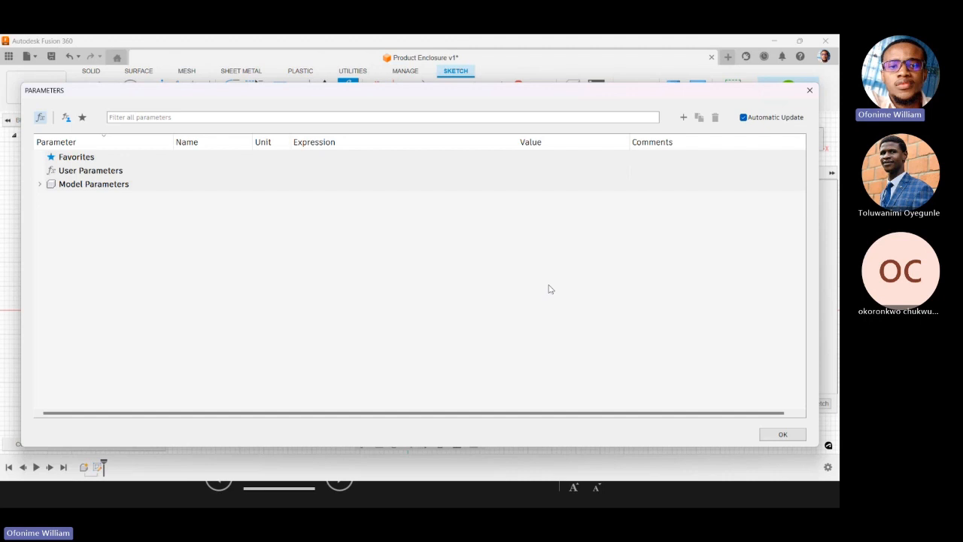
pyautogui.click(39, 184)
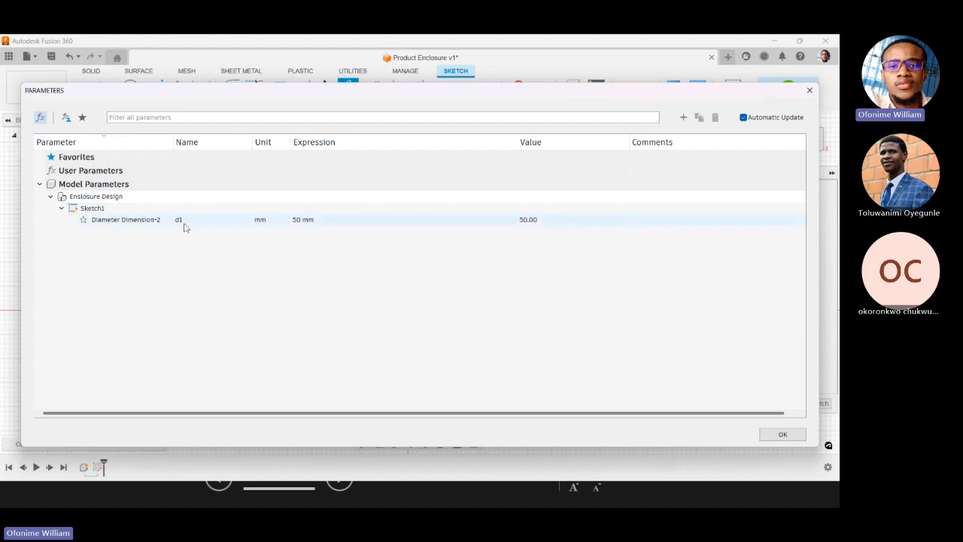
pyautogui.click(40, 183)
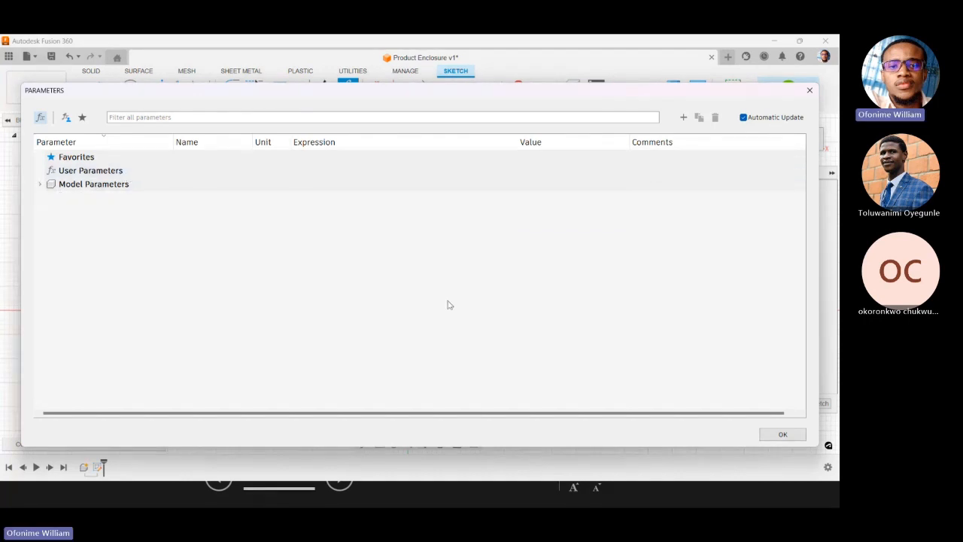
pyautogui.click(809, 91)
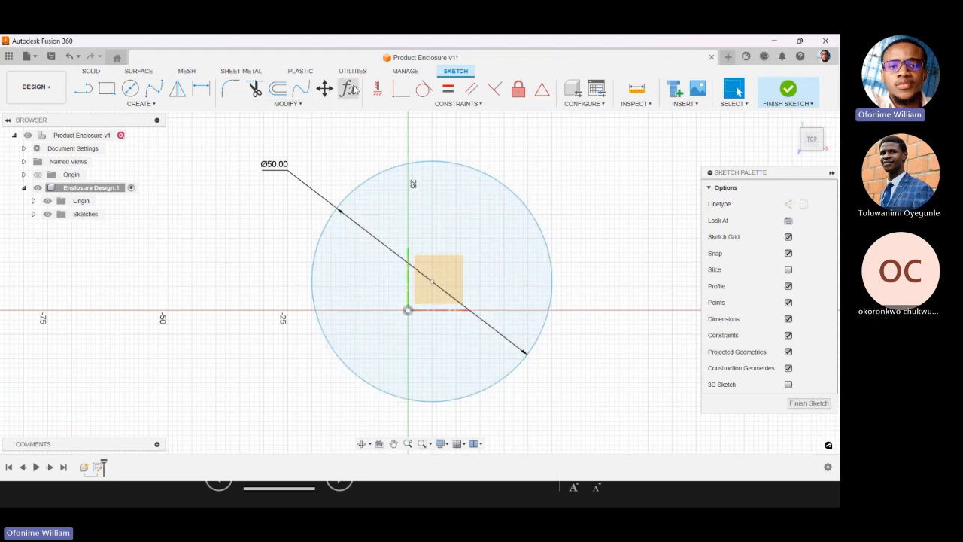
# Begin a new user parameter named circleDIA.
pyautogui.click(349, 92)
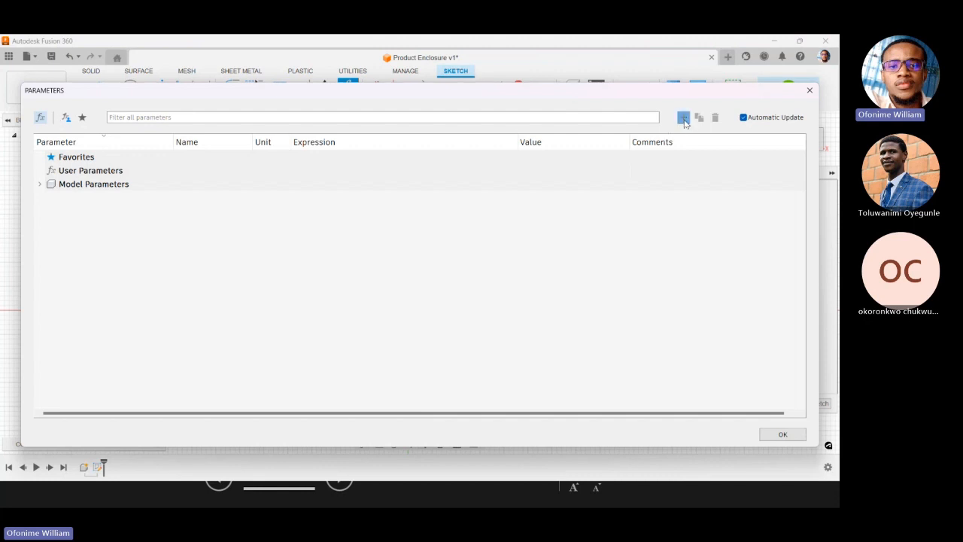
pyautogui.click(684, 116)
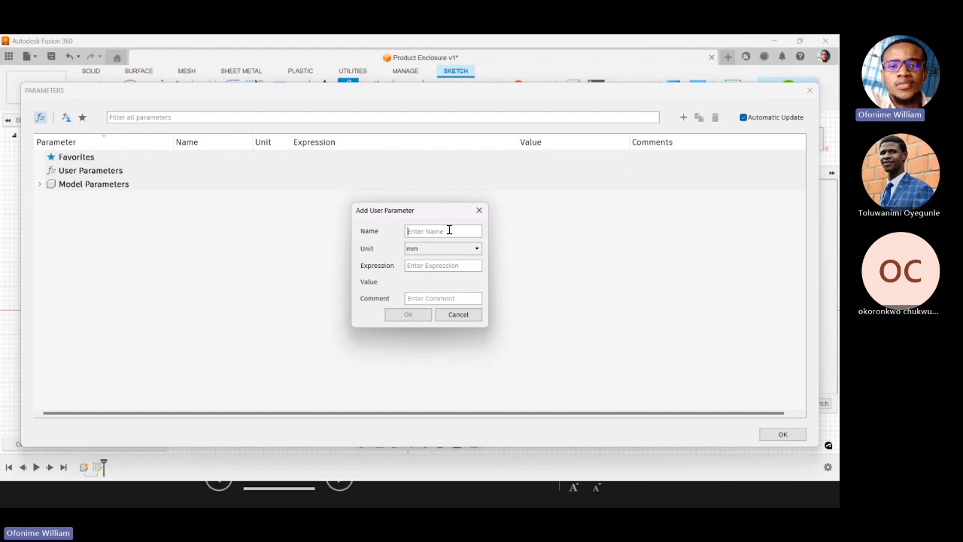
pyautogui.write('circleDIA')
# Look through the unit categories offered for the circleDIA parameter, keeping the unit as mm.
pyautogui.click(442, 248)
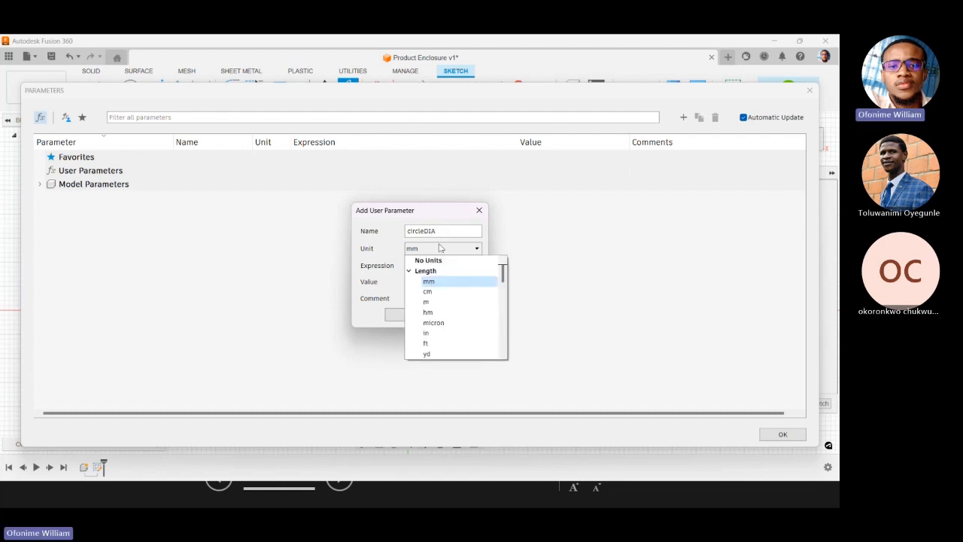
pyautogui.click(411, 271)
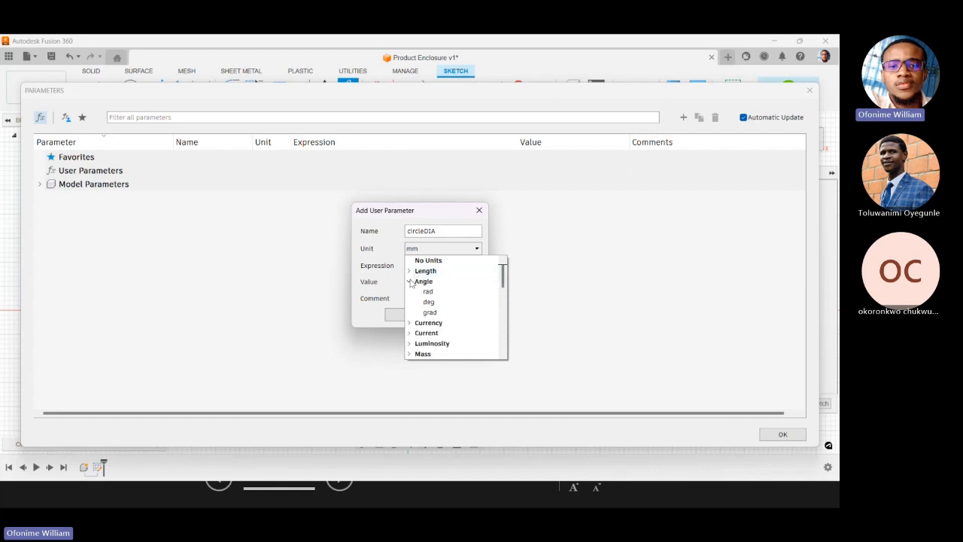
pyautogui.click(410, 281)
pyautogui.click(410, 291)
pyautogui.scroll(-5, 421, 331)
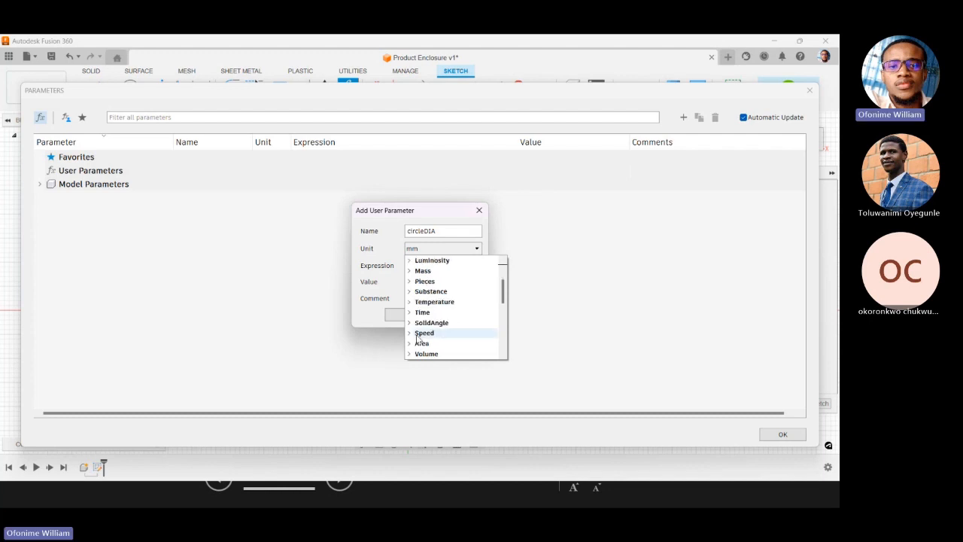
pyautogui.scroll(-4, 434, 349)
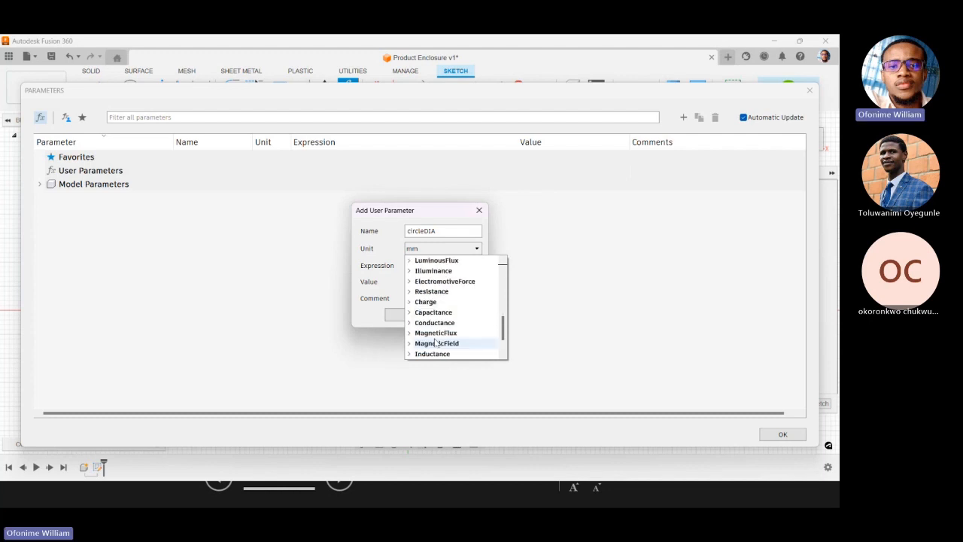
pyautogui.scroll(2, 443, 334)
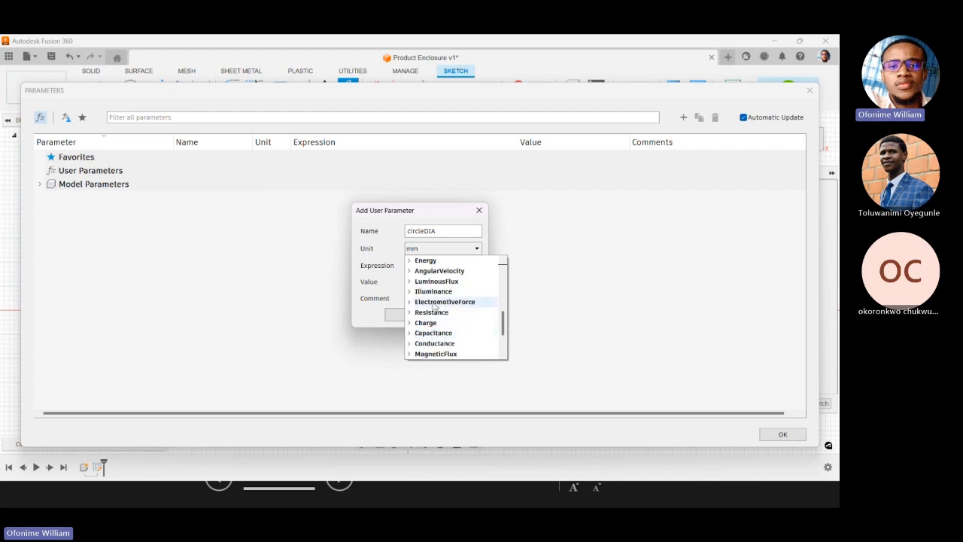
pyautogui.scroll(1, 436, 311)
pyautogui.scroll(-3, 438, 310)
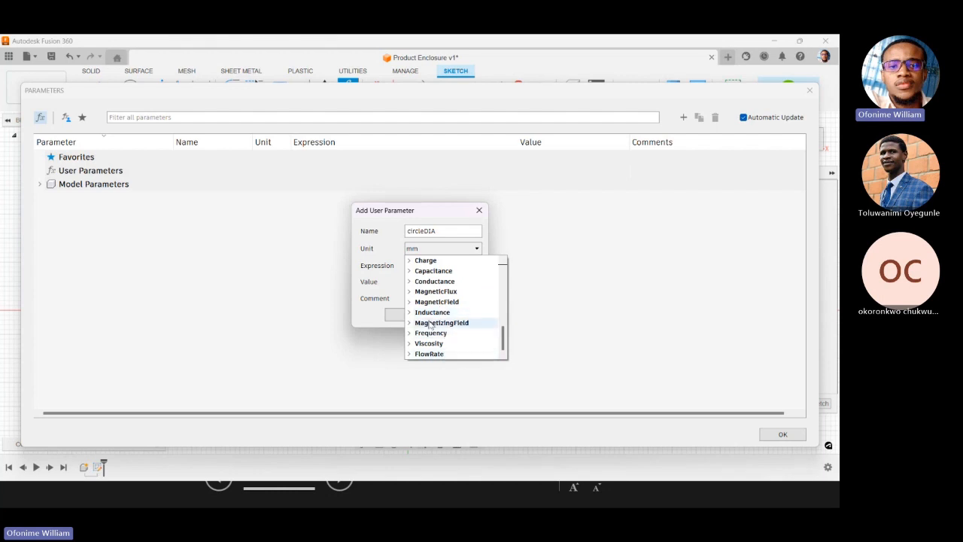
pyautogui.click(382, 261)
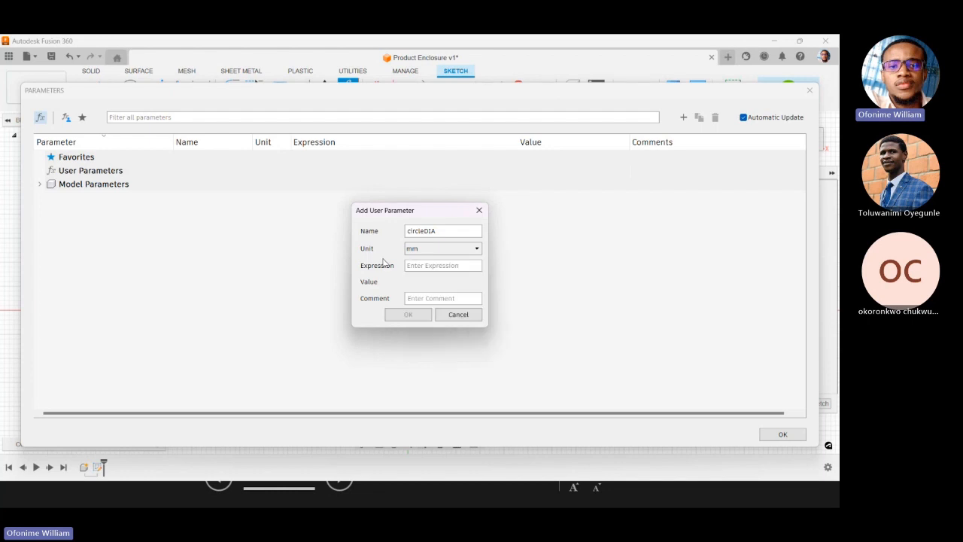
pyautogui.click(431, 251)
pyautogui.scroll(1, 443, 277)
pyautogui.click(410, 271)
pyautogui.click(394, 262)
# Give the circleDIA parameter the expression 45*2 and the comment "circle outer diameter".
pyautogui.click(436, 266)
pyautogui.write('45')
pyautogui.write('*2')
pyautogui.click(432, 299)
pyautogui.write('circle o')
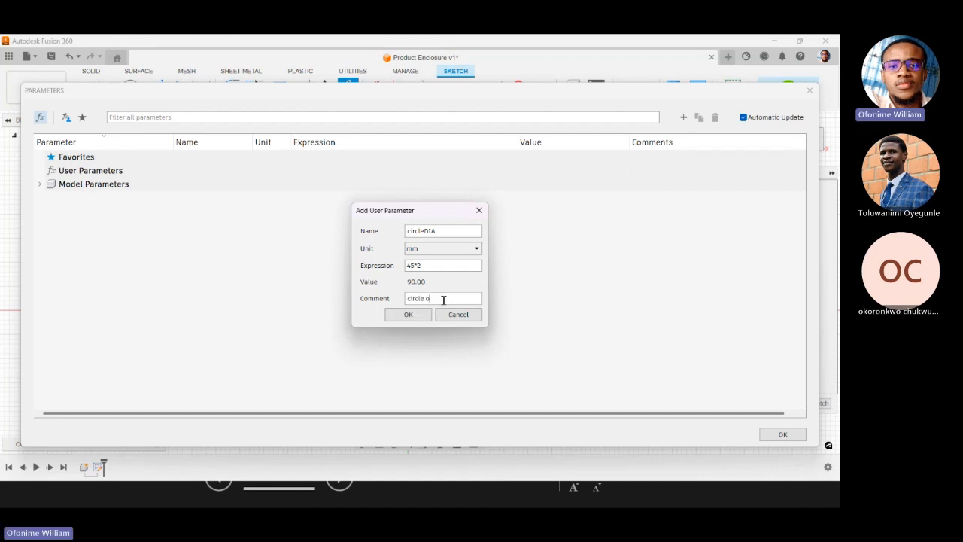
pyautogui.write('uter diameter')
# Add the circleDIA user parameter with its name unchanged and close the parameter list.
pyautogui.click(408, 231)
pyautogui.write('1')
pyautogui.press('BackSpace')
pyautogui.click(407, 315)
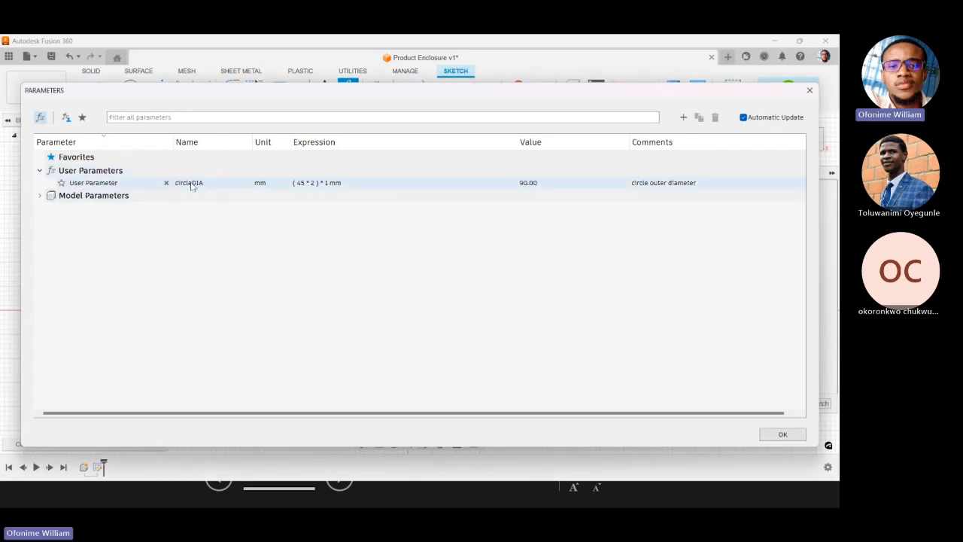
pyautogui.click(781, 435)
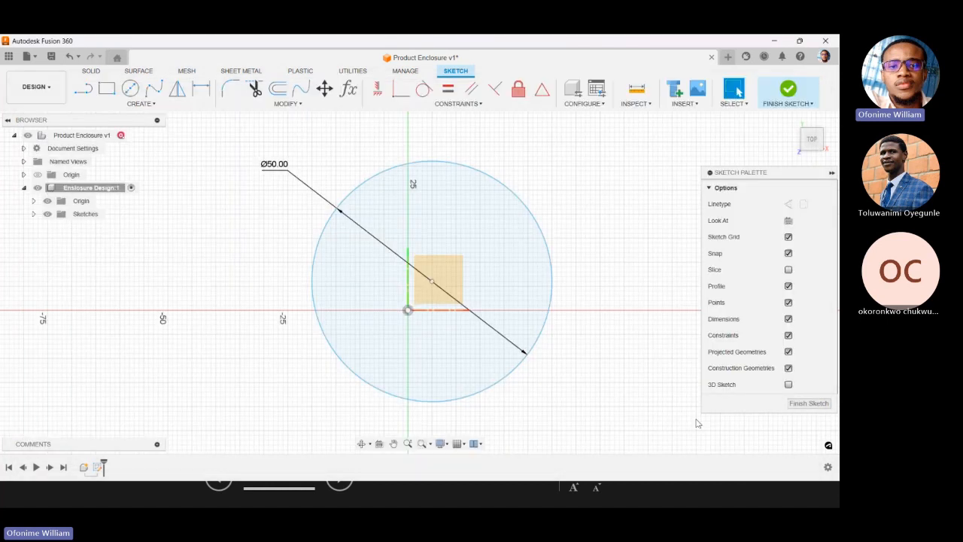
# Drive the sketch circle's diameter dimension with the user parameter circleDIA.
pyautogui.doubleClick(278, 164)
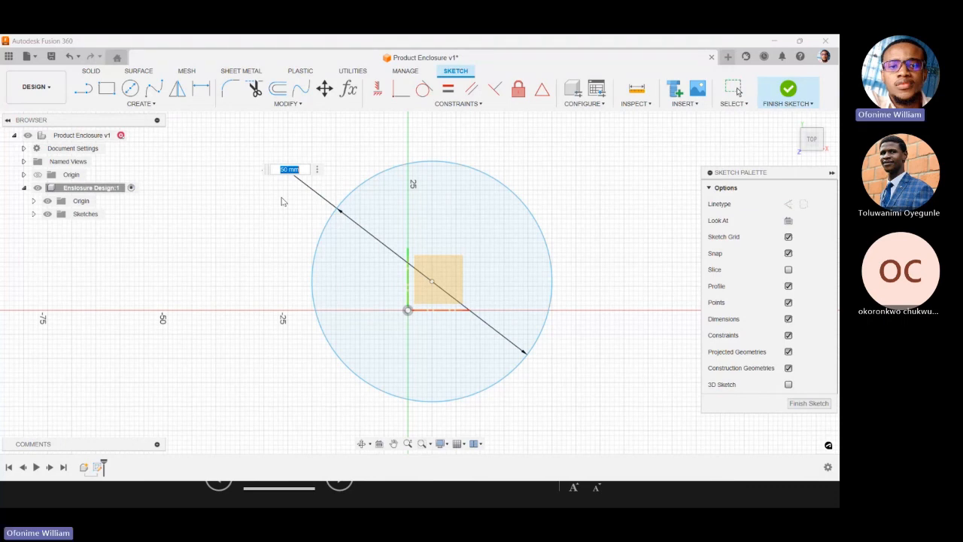
pyautogui.write('c')
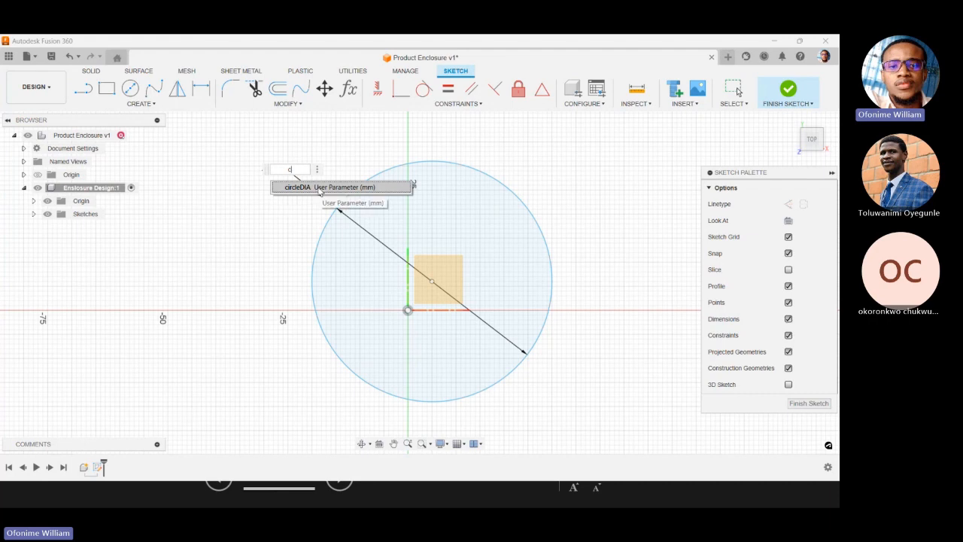
pyautogui.click(289, 185)
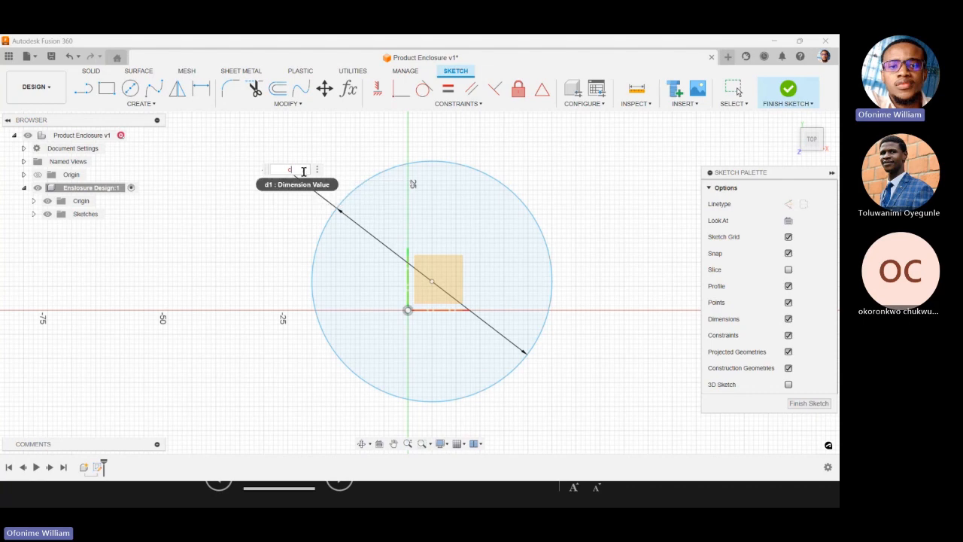
pyautogui.write('c')
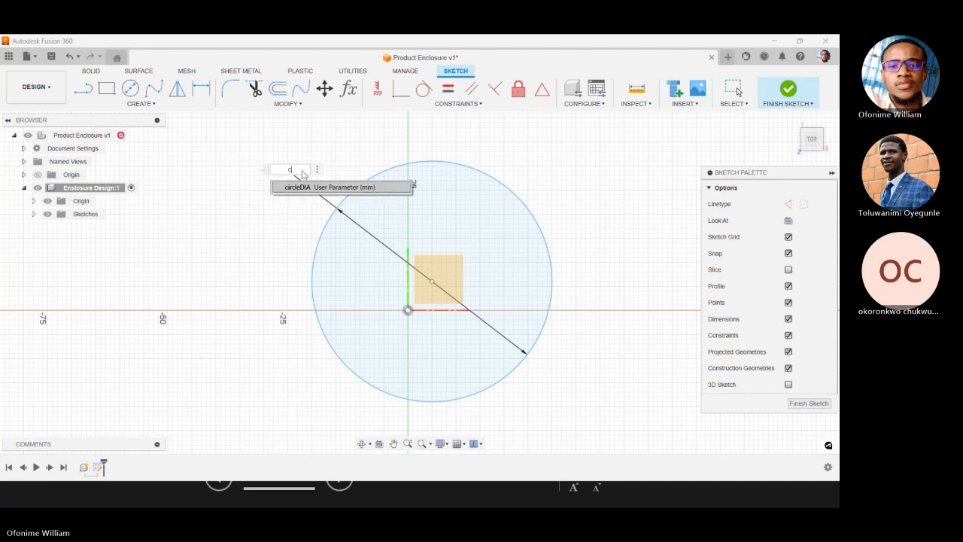
pyautogui.click(310, 188)
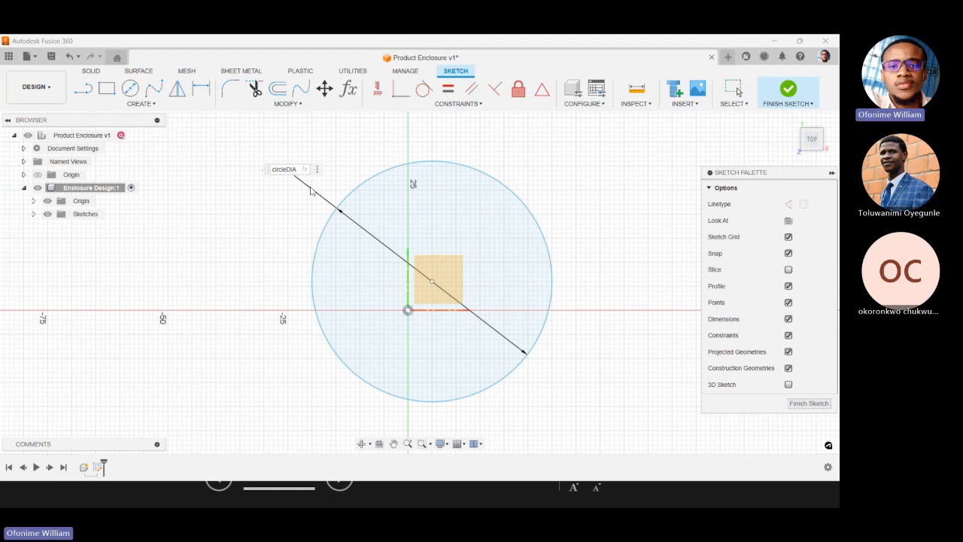
pyautogui.press('Return')
pyautogui.scroll(-3, 380, 252)
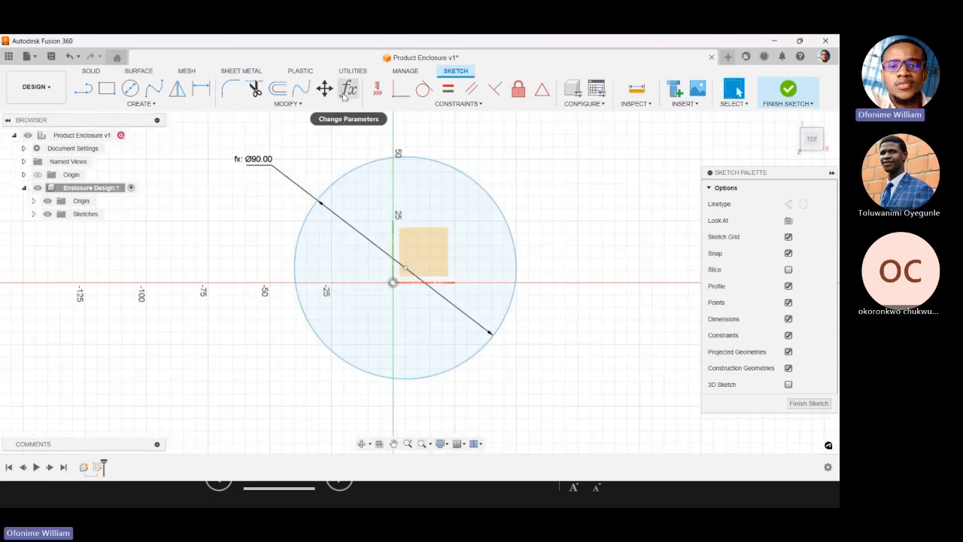
# Examine the circleDIA user parameter and the sketch's model parameters, leaving all expressions as they are.
pyautogui.click(347, 89)
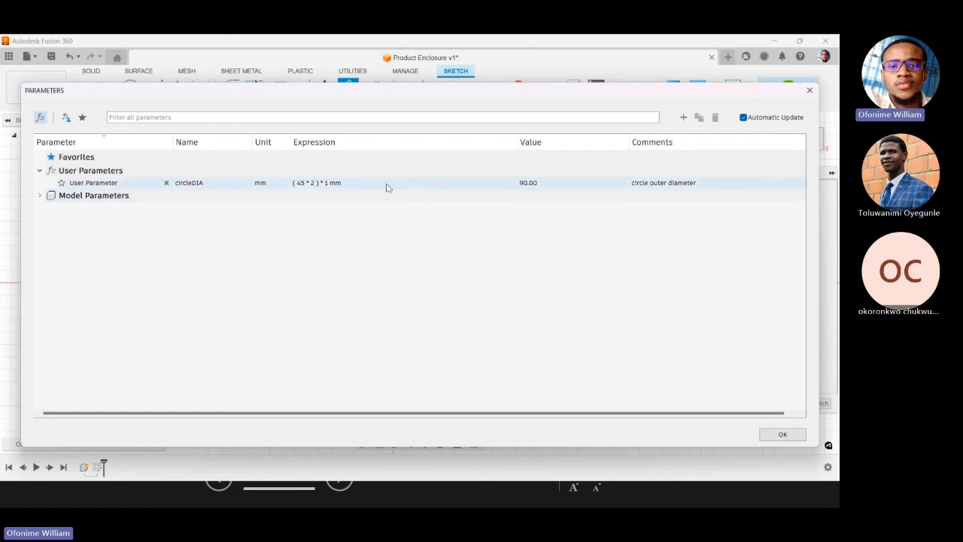
pyautogui.click(782, 434)
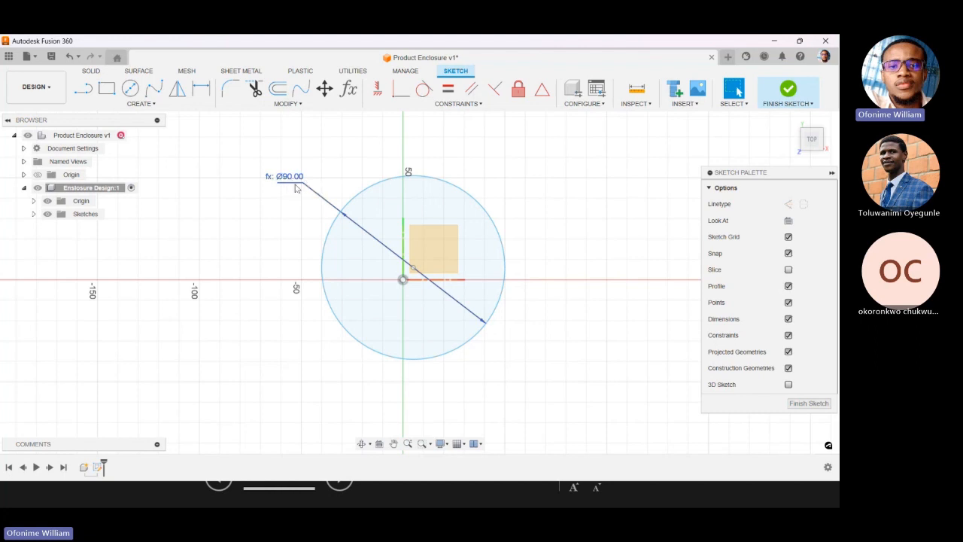
pyautogui.click(286, 103)
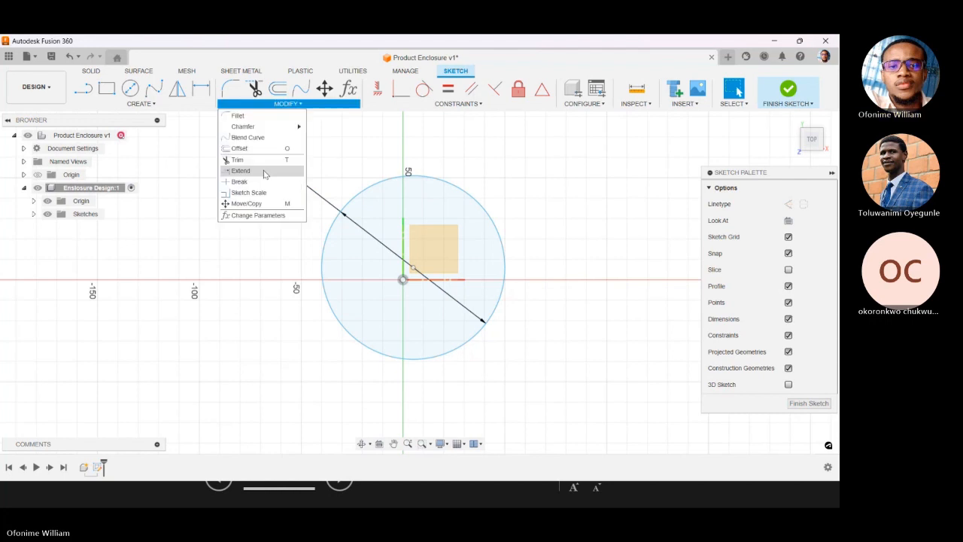
pyautogui.click(266, 217)
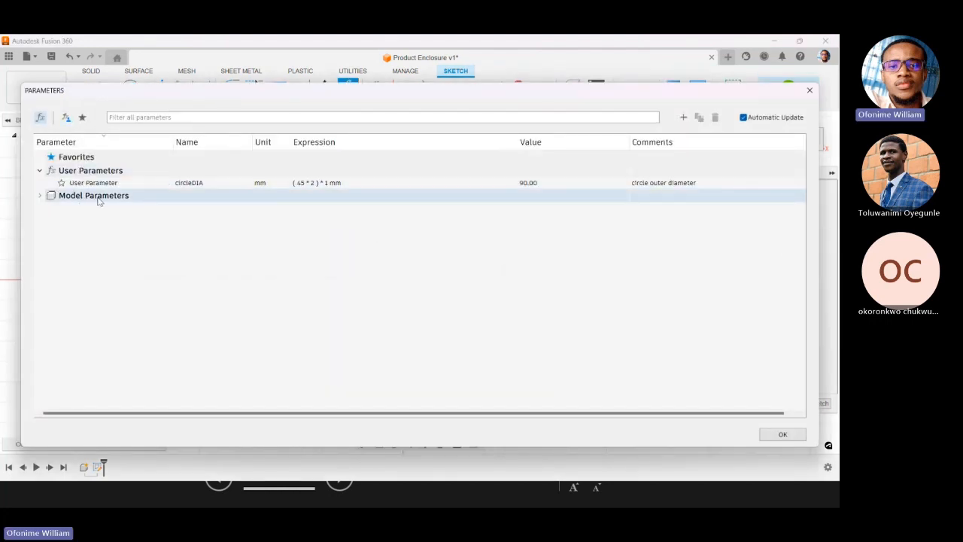
pyautogui.click(40, 195)
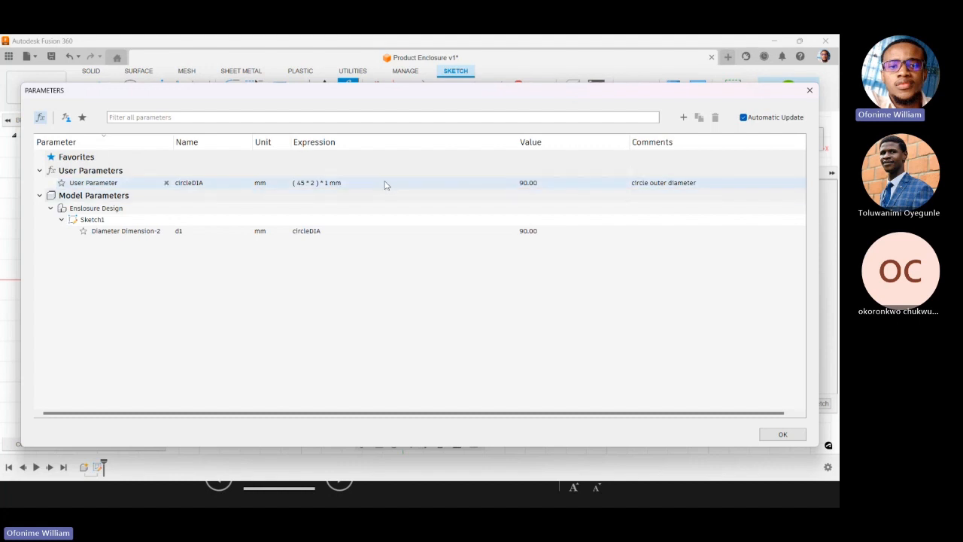
pyautogui.click(434, 186)
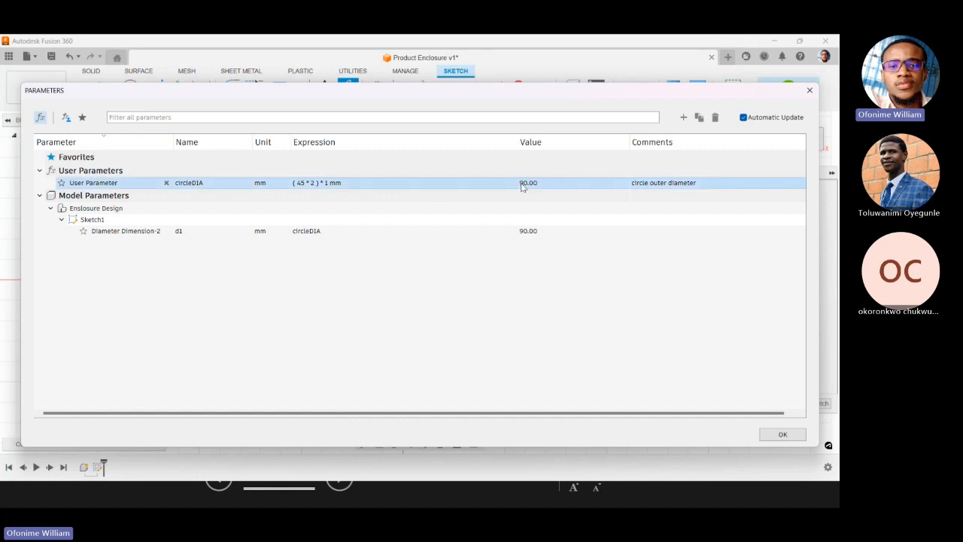
pyautogui.doubleClick(379, 183)
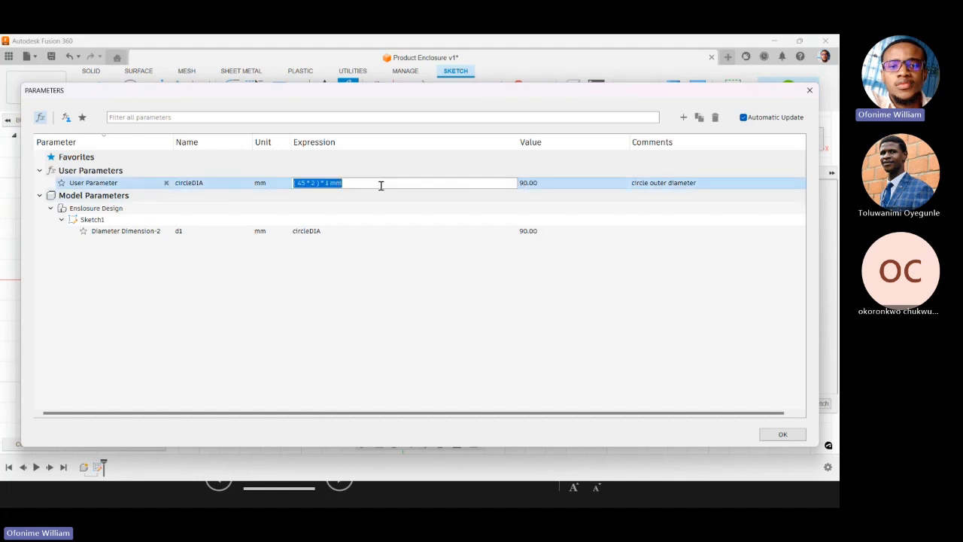
pyautogui.click(392, 306)
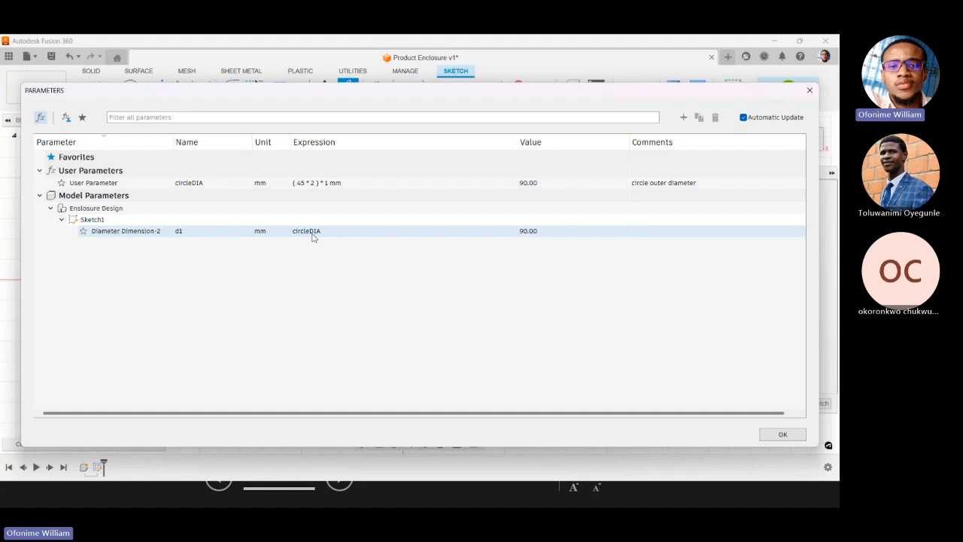
pyautogui.click(781, 434)
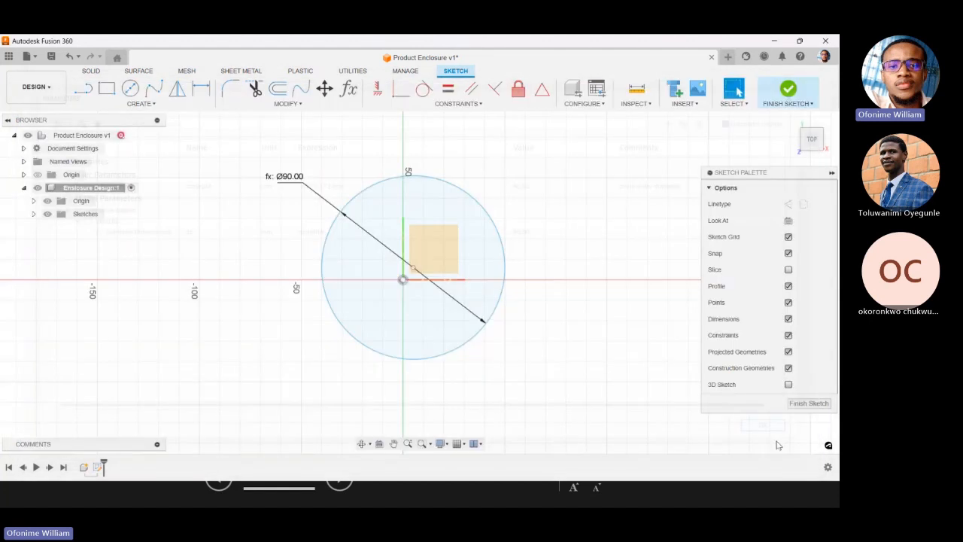
# Move the circle freely within the sketch, leaving its centre about 11.5 mm left of the origin.
pyautogui.click(348, 205)
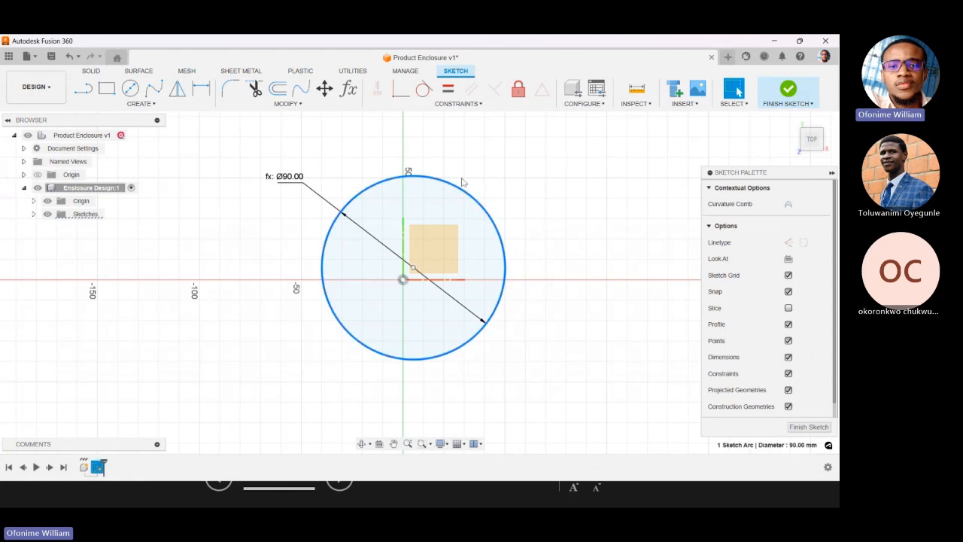
pyautogui.click(463, 181)
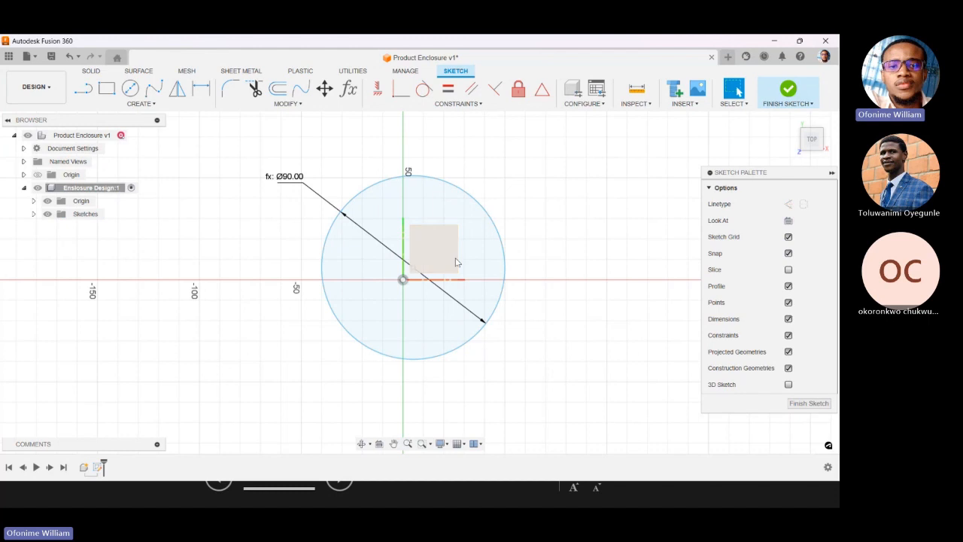
pyautogui.moveTo(453, 184)
pyautogui.mouseDown()
pyautogui.moveTo(466, 181)
pyautogui.moveTo(452, 221)
pyautogui.moveTo(463, 203)
pyautogui.moveTo(330, 191)
pyautogui.moveTo(328, 205)
pyautogui.moveTo(366, 206)
pyautogui.mouseUp()
pyautogui.press('Escape')
pyautogui.moveTo(283, 294); pyautogui.dragTo(261, 304)
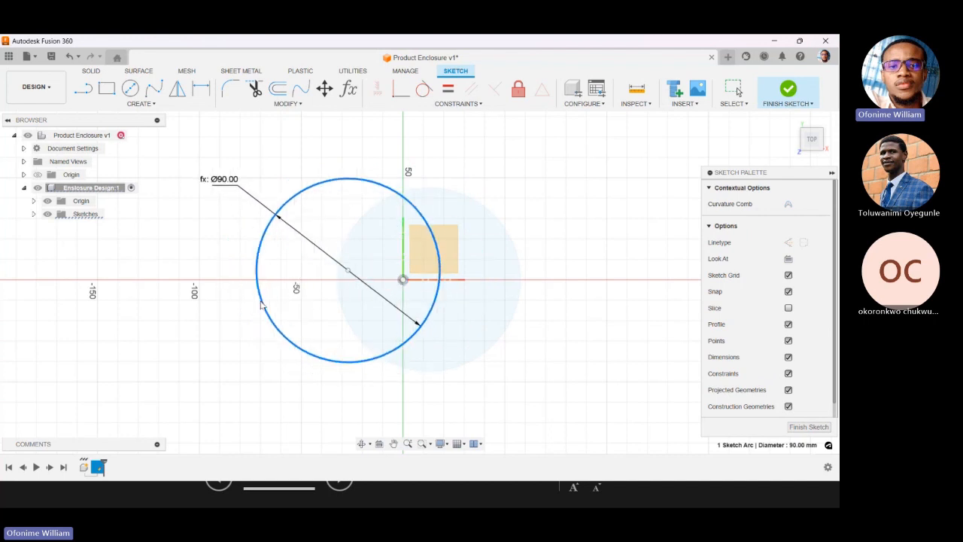
pyautogui.click(240, 366)
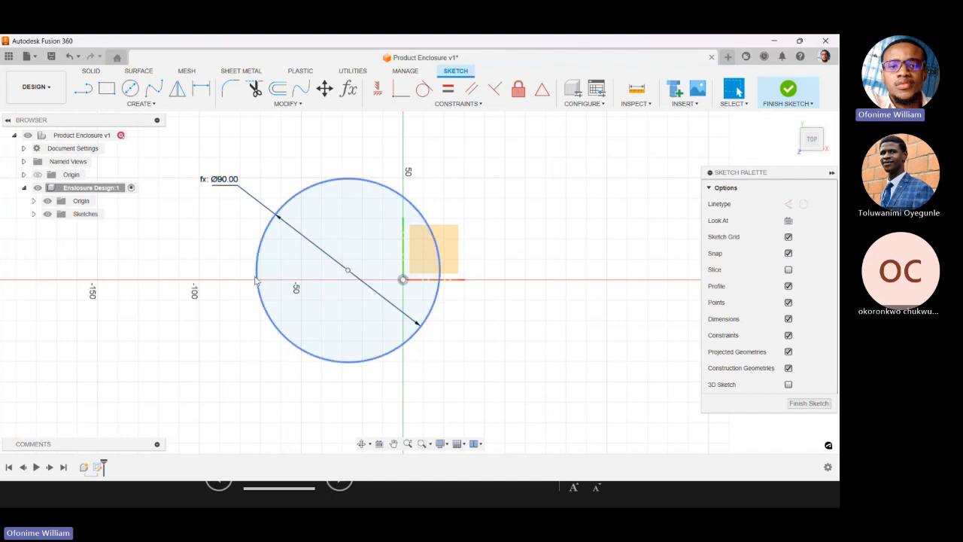
pyautogui.moveTo(256, 280)
pyautogui.mouseDown()
pyautogui.moveTo(257, 294)
pyautogui.moveTo(298, 309)
pyautogui.moveTo(287, 299)
pyautogui.mouseUp()
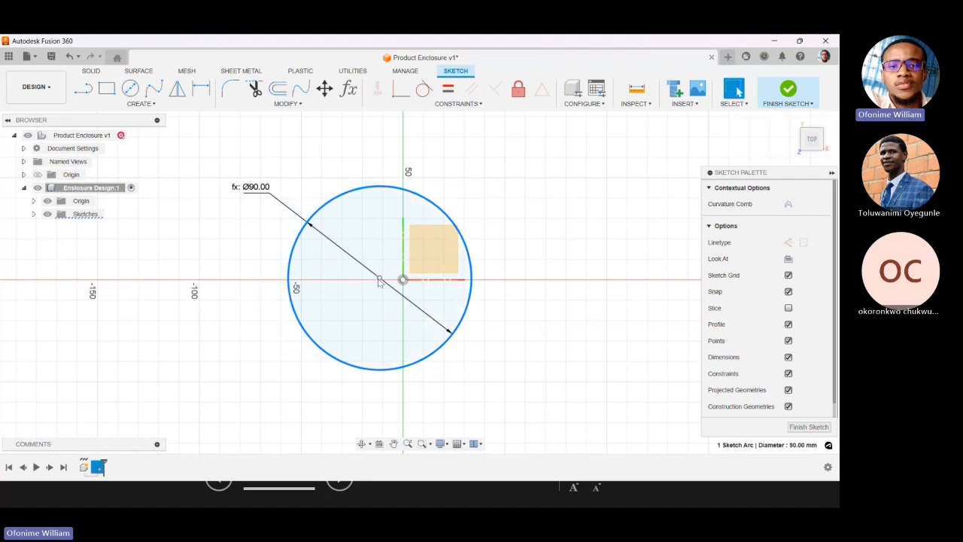
# Dimension the horizontal distance between the circle's centre and the origin as 9 mm.
pyautogui.click(201, 89)
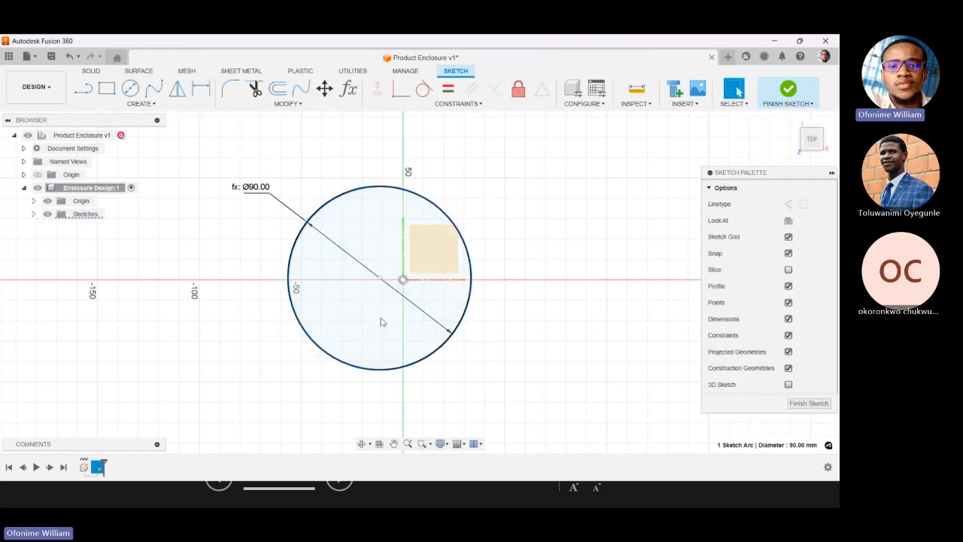
pyautogui.press('Escape')
pyautogui.click(201, 88)
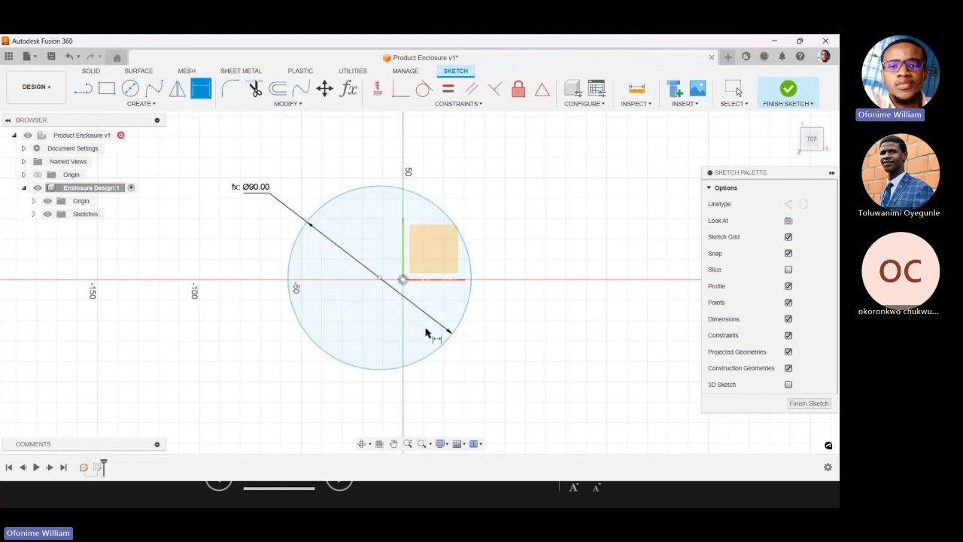
pyautogui.click(382, 281)
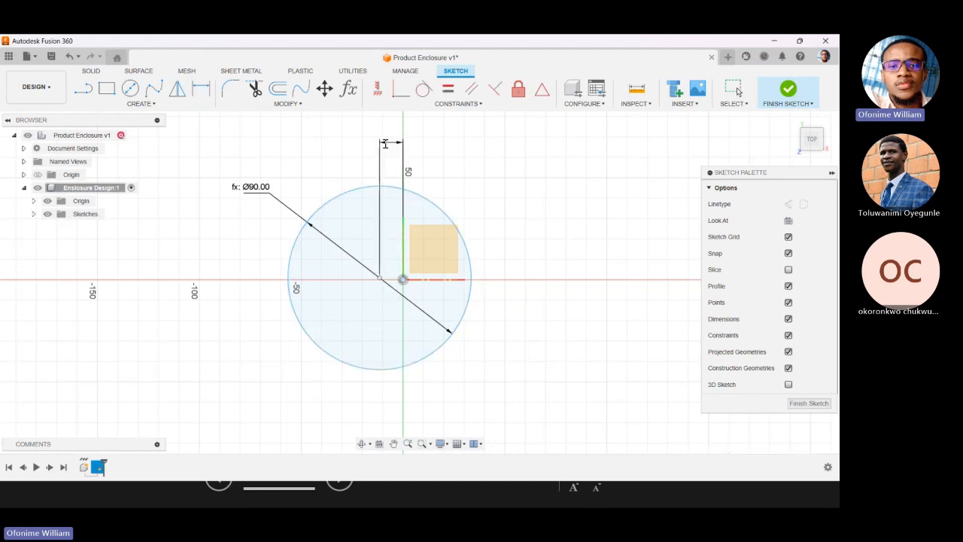
pyautogui.click(386, 143)
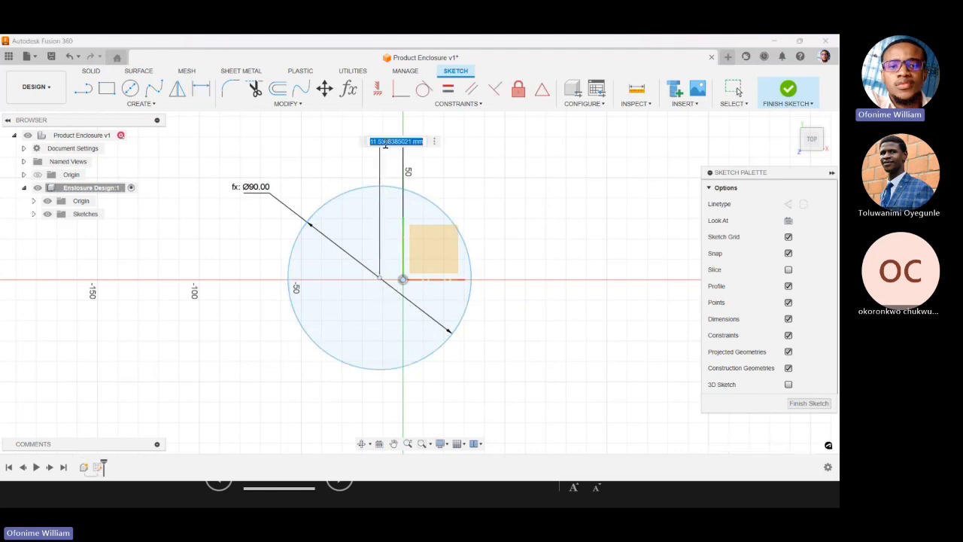
pyautogui.write('9')
pyautogui.press('Return')
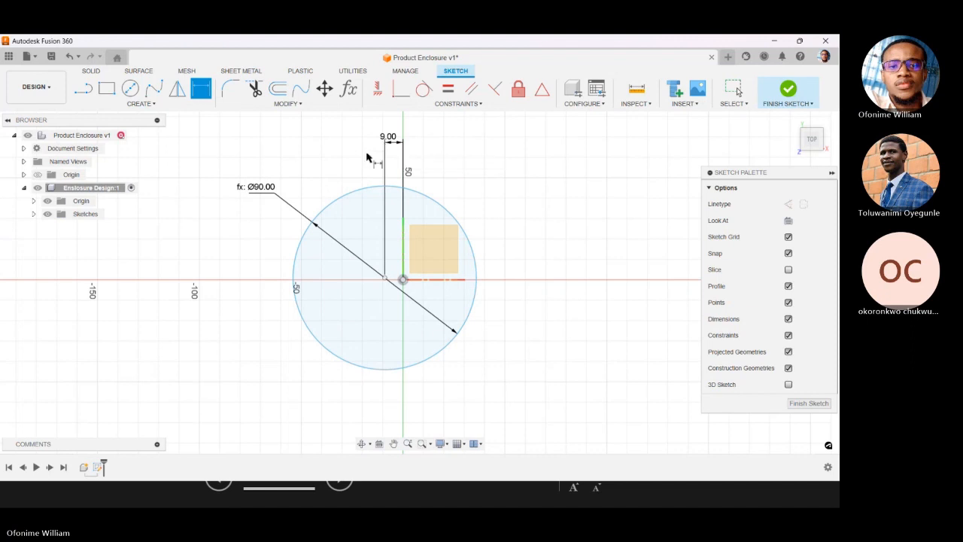
pyautogui.press('Escape')
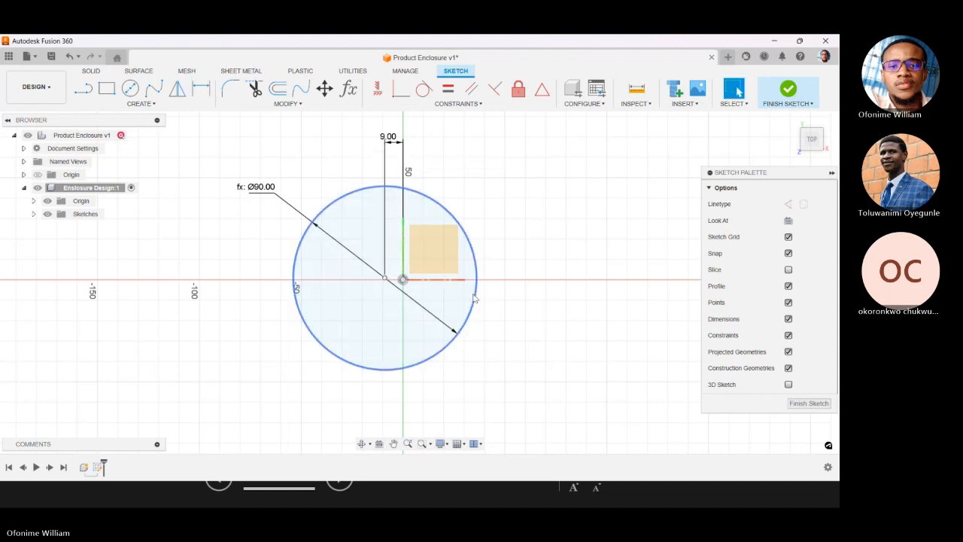
# Move the circle vertically so its centre lies about 7 mm below the origin.
pyautogui.moveTo(476, 297)
pyautogui.mouseDown()
pyautogui.moveTo(243, 290)
pyautogui.moveTo(392, 370)
pyautogui.moveTo(444, 271)
pyautogui.moveTo(444, 128)
pyautogui.moveTo(448, 249)
pyautogui.mouseUp()
pyautogui.press('Escape')
pyautogui.press('r')
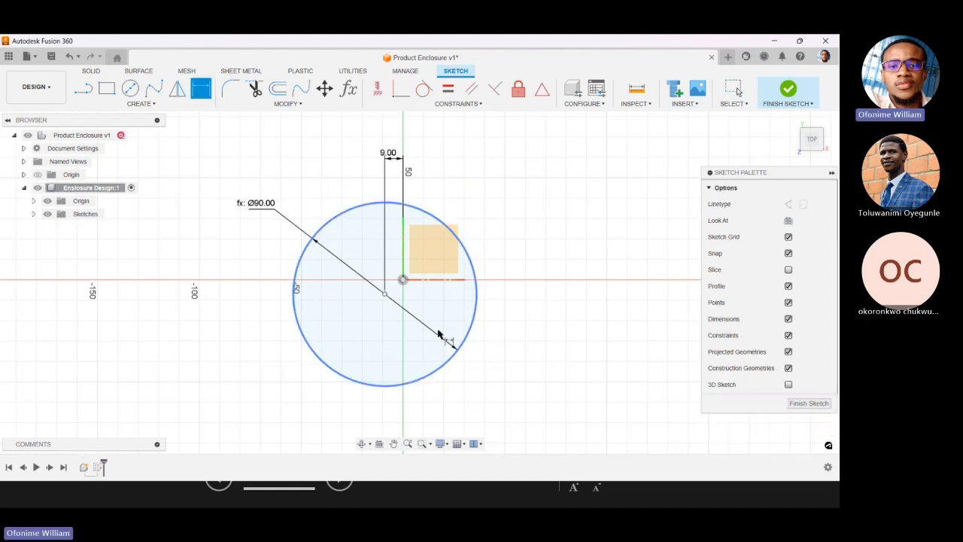
pyautogui.click(385, 293)
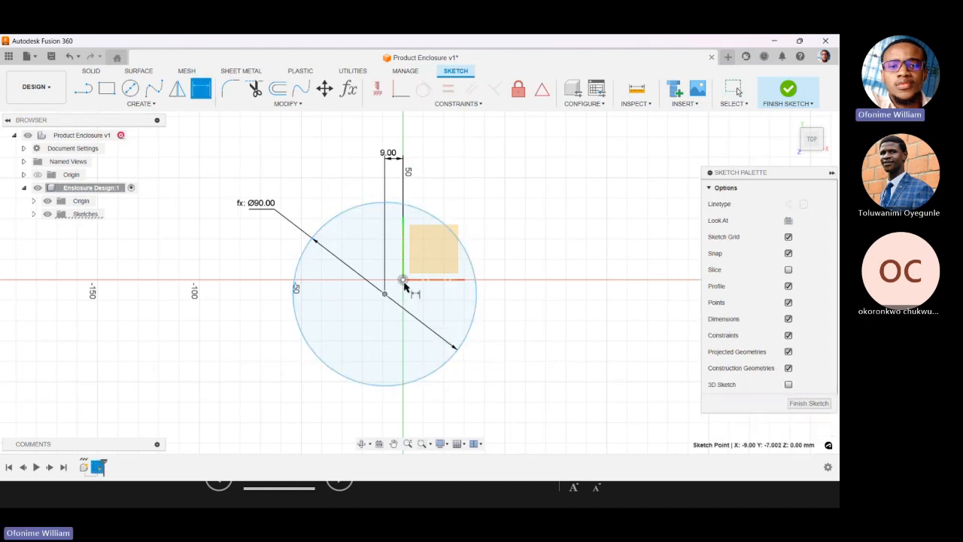
pyautogui.click(403, 280)
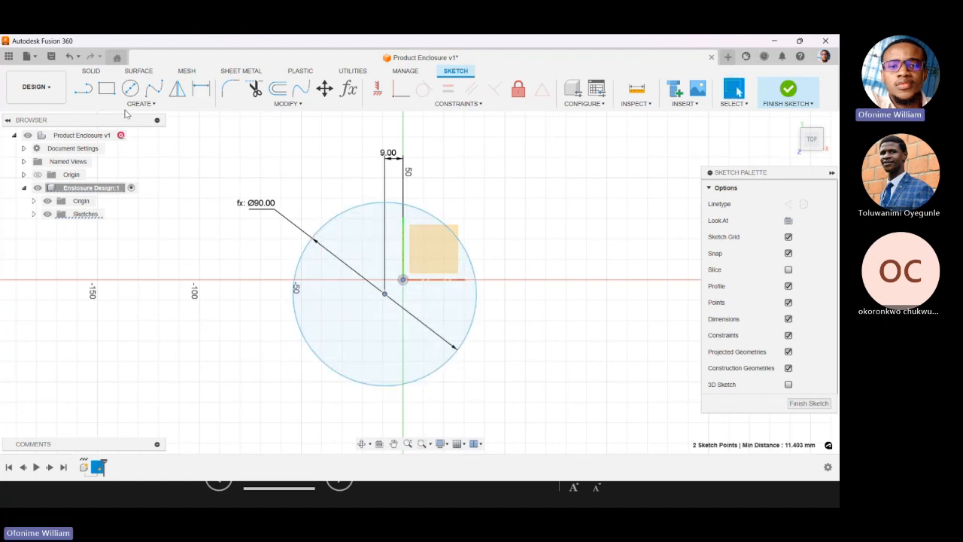
pyautogui.press('Escape')
# Dimension the vertical distance between the circle's centre and the origin as 5 mm.
pyautogui.click(201, 89)
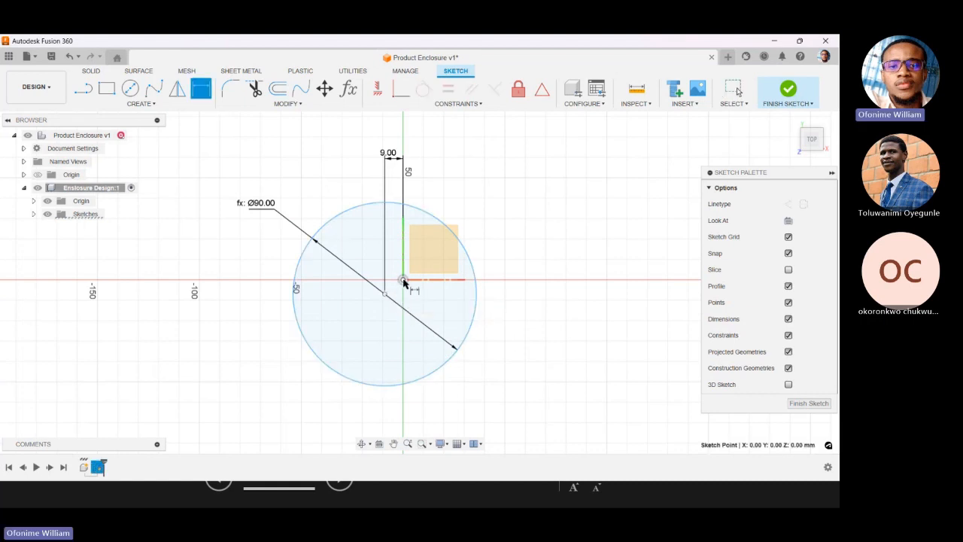
pyautogui.click(386, 295)
pyautogui.click(402, 280)
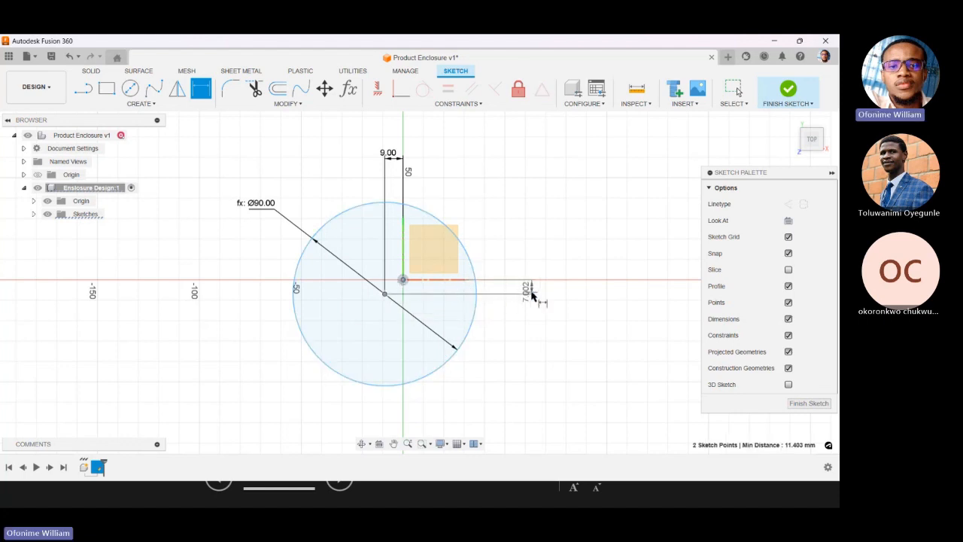
pyautogui.click(531, 293)
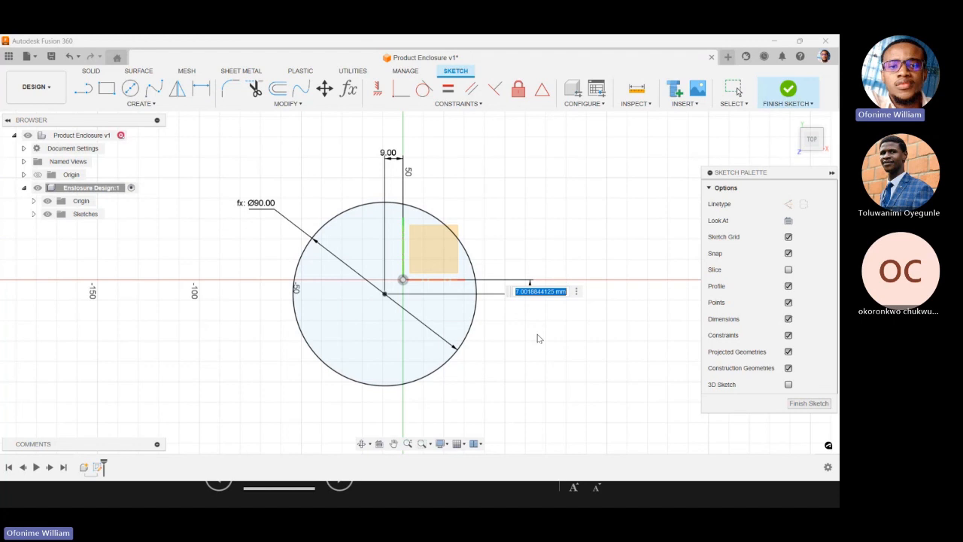
pyautogui.write('9')
pyautogui.press('Return')
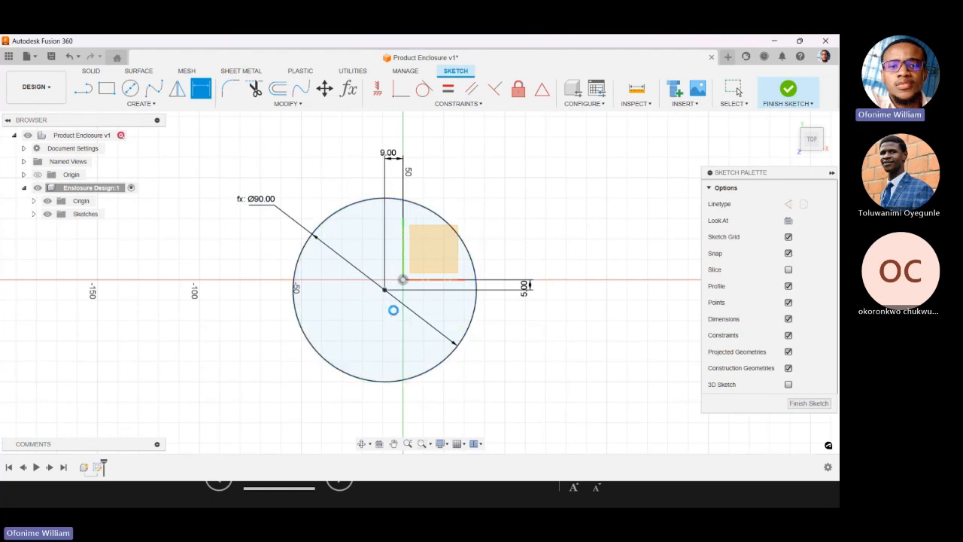
pyautogui.press('Escape')
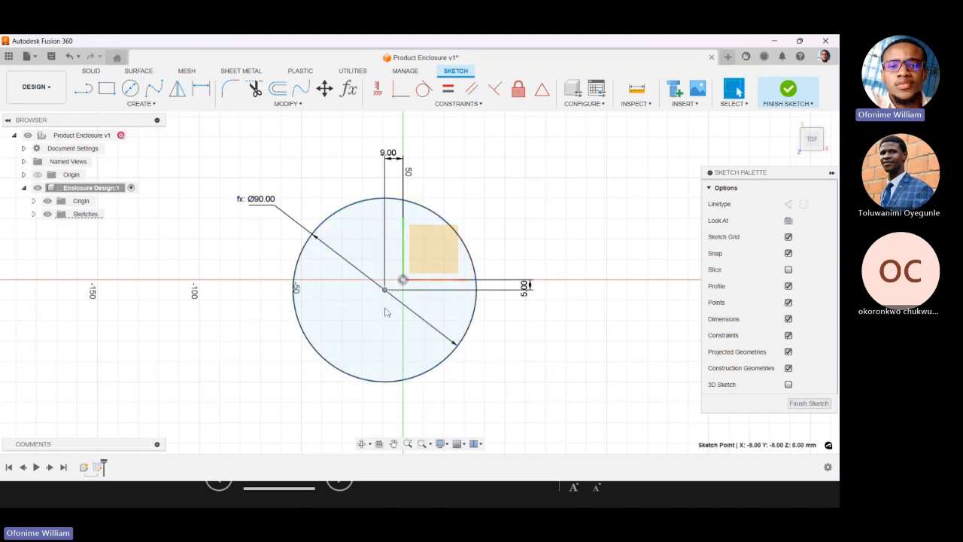
pyautogui.scroll(-1, 359, 220)
pyautogui.scroll(-1, 411, 364)
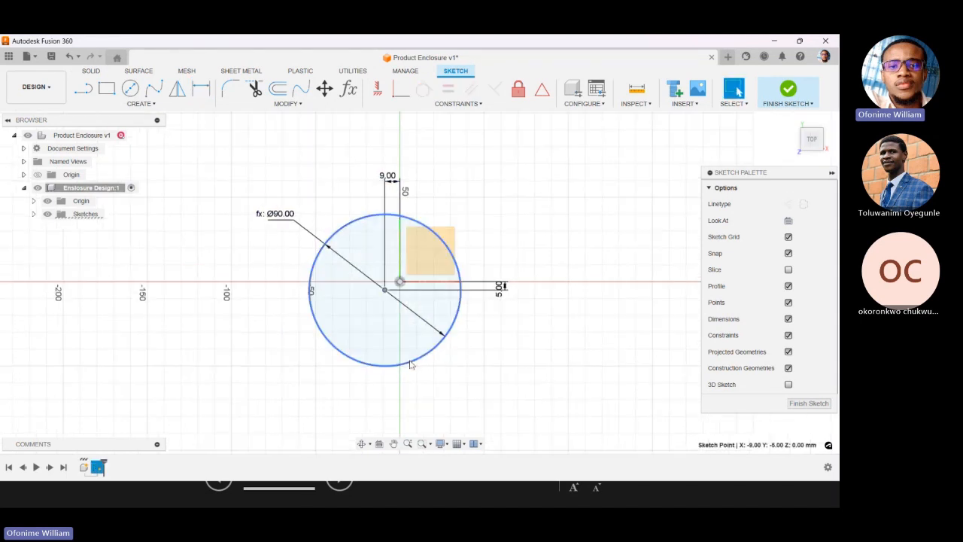
# Delete the 5 mm vertical dimension between the circle's centre and the origin.
pyautogui.scroll(1, 414, 350)
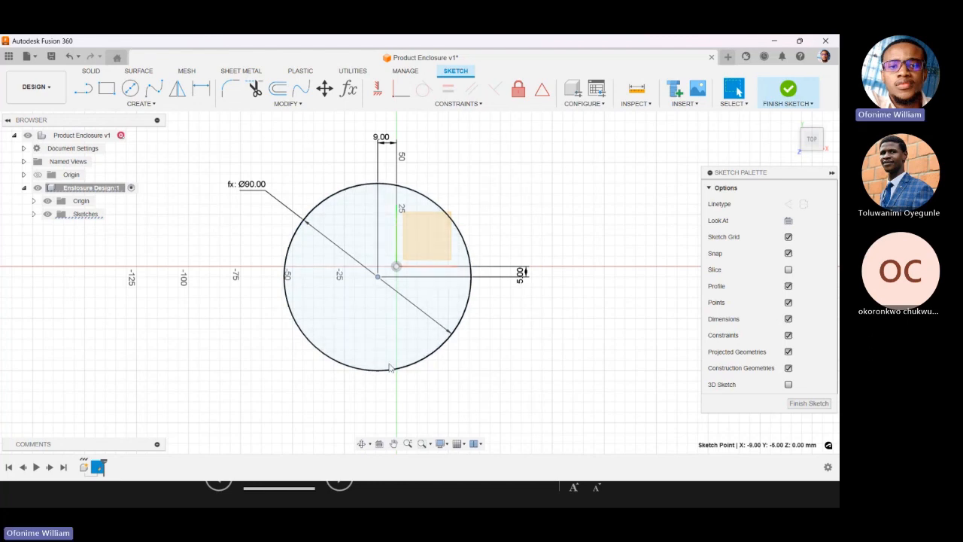
pyautogui.press('Escape')
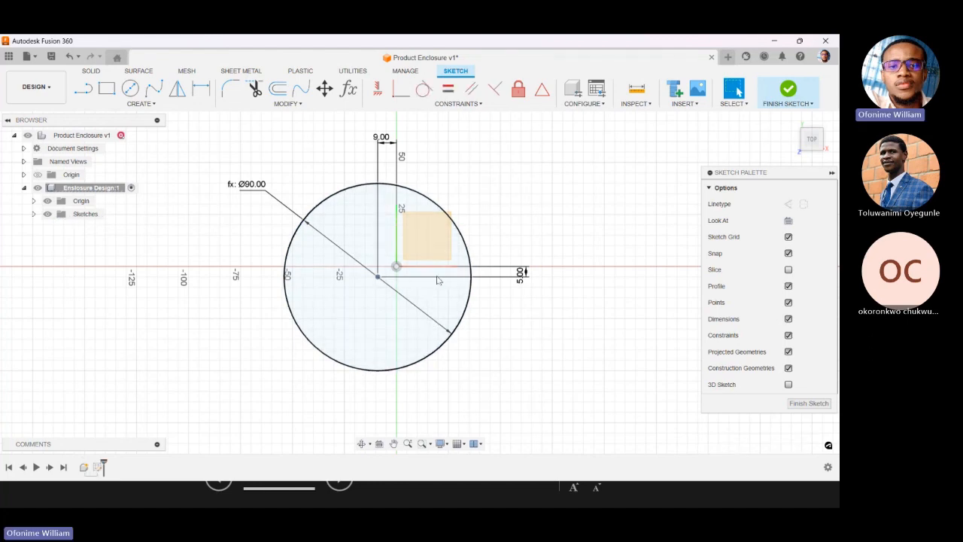
pyautogui.click(523, 277)
pyautogui.press('Delete')
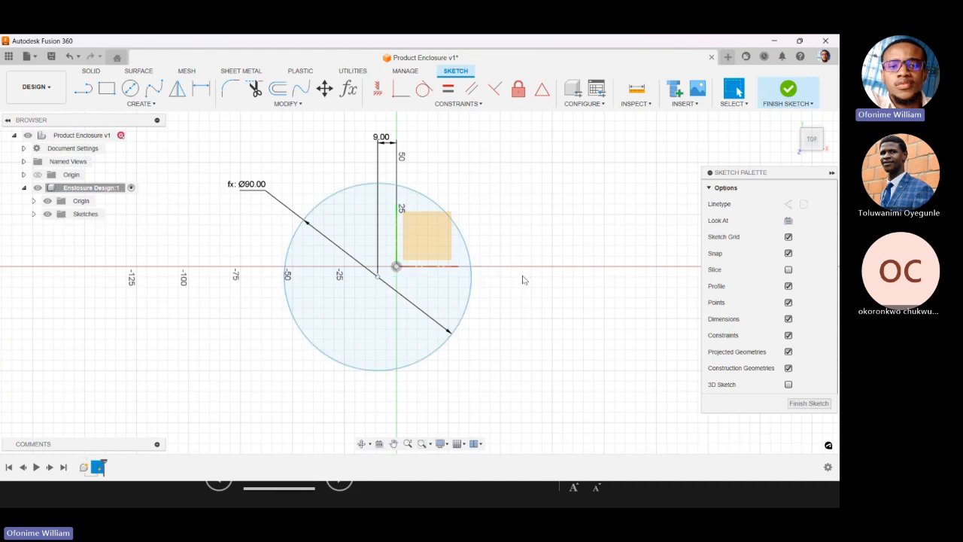
# Extrude the circular profile 20 mm on one side as a new body.
pyautogui.click(91, 71)
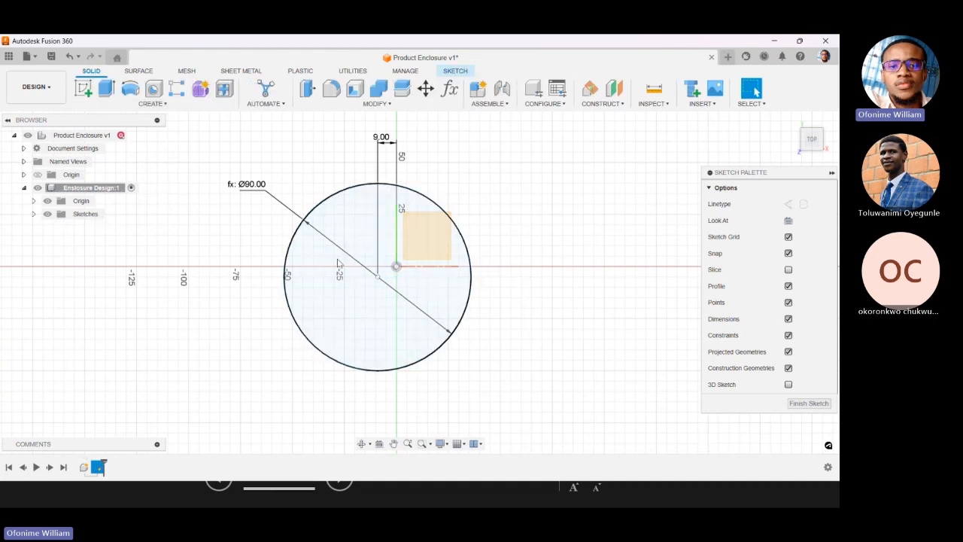
pyautogui.click(106, 89)
pyautogui.click(800, 114)
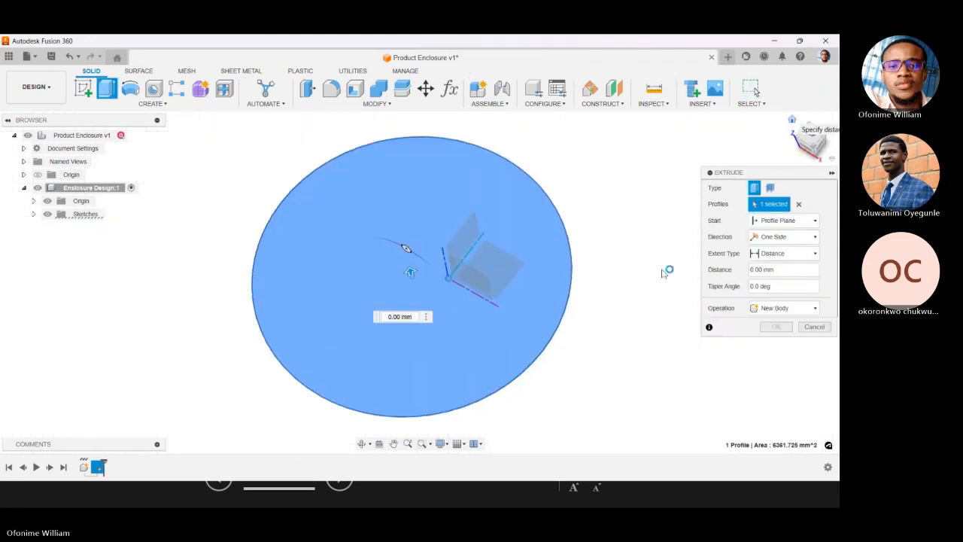
pyautogui.write('20')
pyautogui.click(781, 329)
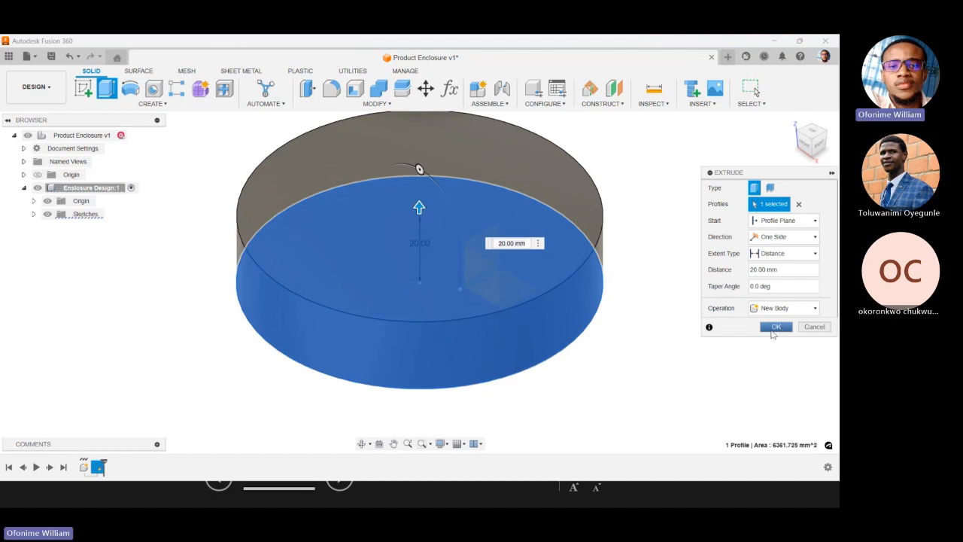
pyautogui.click(774, 328)
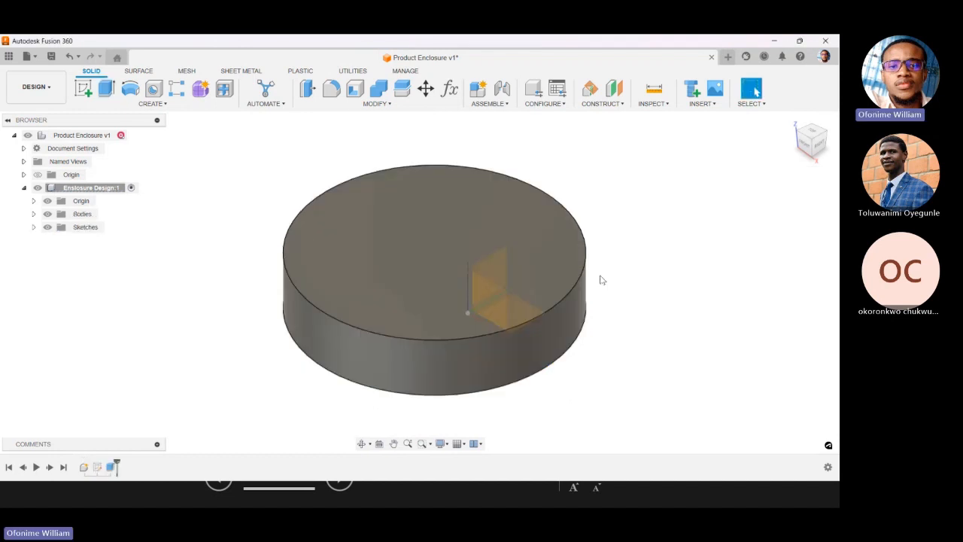
# Show Sketch1 together with the extruded disc, seen from above.
pyautogui.click(809, 134)
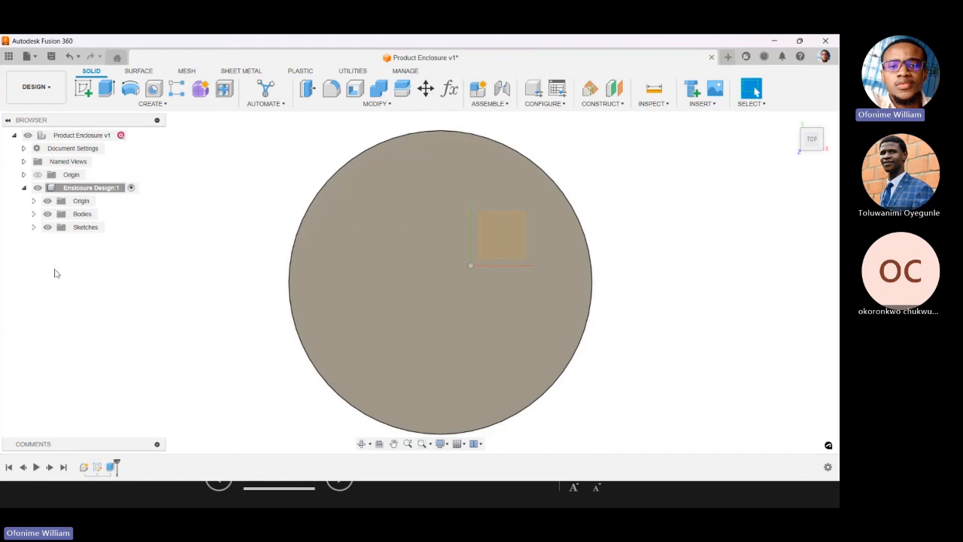
pyautogui.click(33, 227)
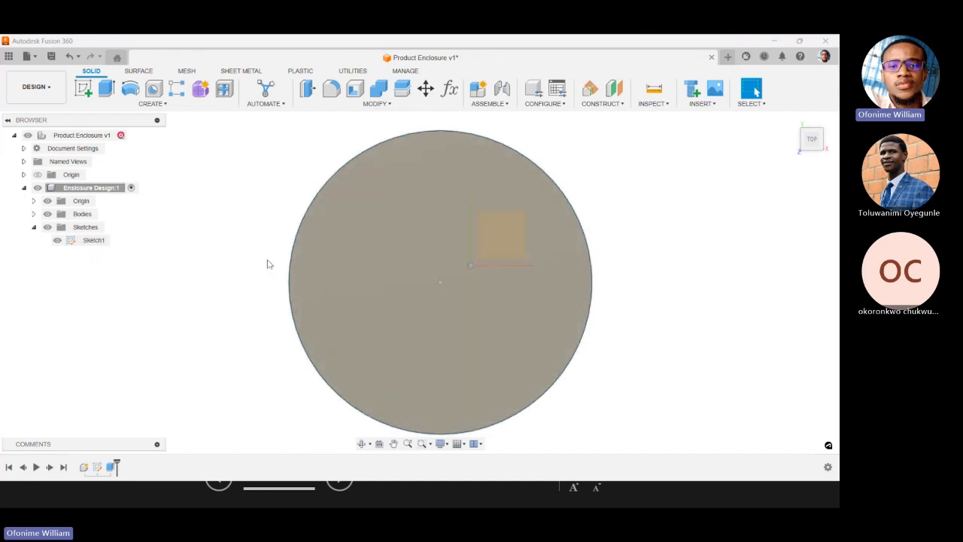
pyautogui.scroll(-3, 288, 274)
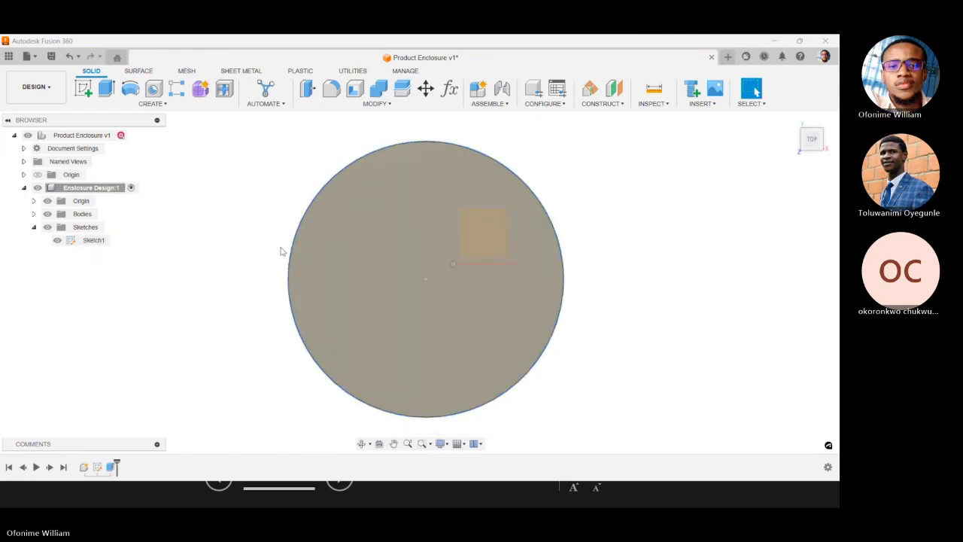
pyautogui.click(288, 269)
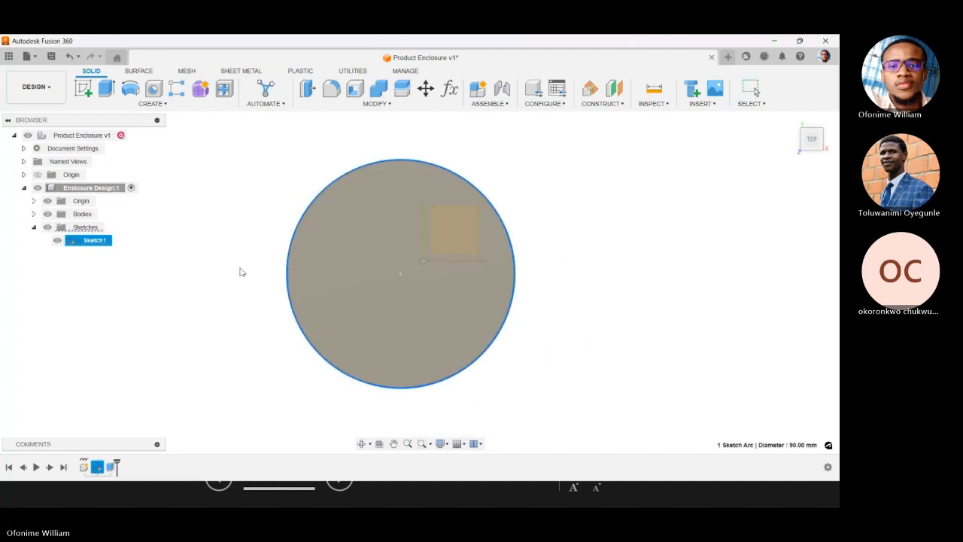
pyautogui.click(236, 299)
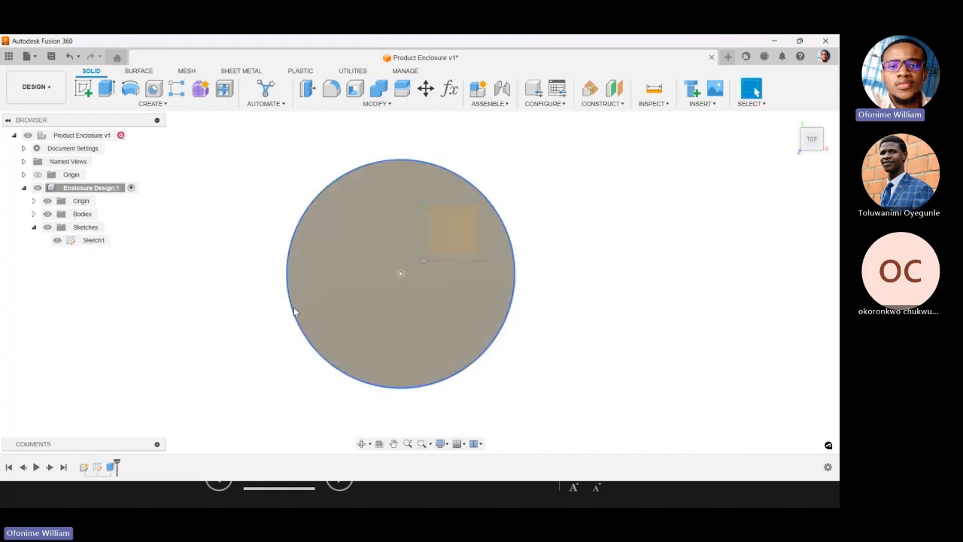
# Move the sketch circle vertically so the disc follows, ending with its centre about 22.6 mm below the origin.
pyautogui.moveTo(400, 274)
pyautogui.mouseDown()
pyautogui.moveTo(378, 287)
pyautogui.moveTo(353, 344)
pyautogui.moveTo(352, 334)
pyautogui.mouseUp()
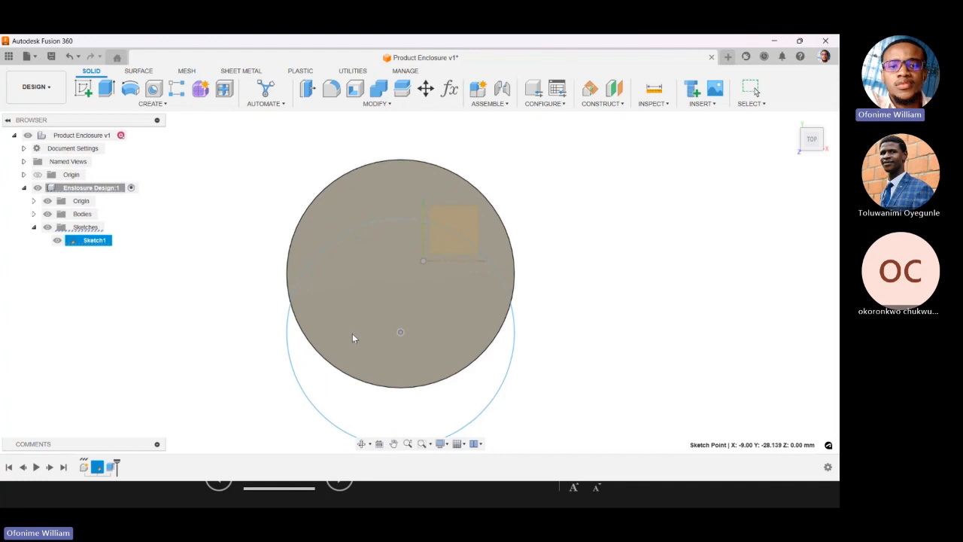
pyautogui.moveTo(352, 333)
pyautogui.mouseDown()
pyautogui.moveTo(357, 364)
pyautogui.moveTo(355, 351)
pyautogui.mouseUp()
pyautogui.scroll(-3, 359, 188)
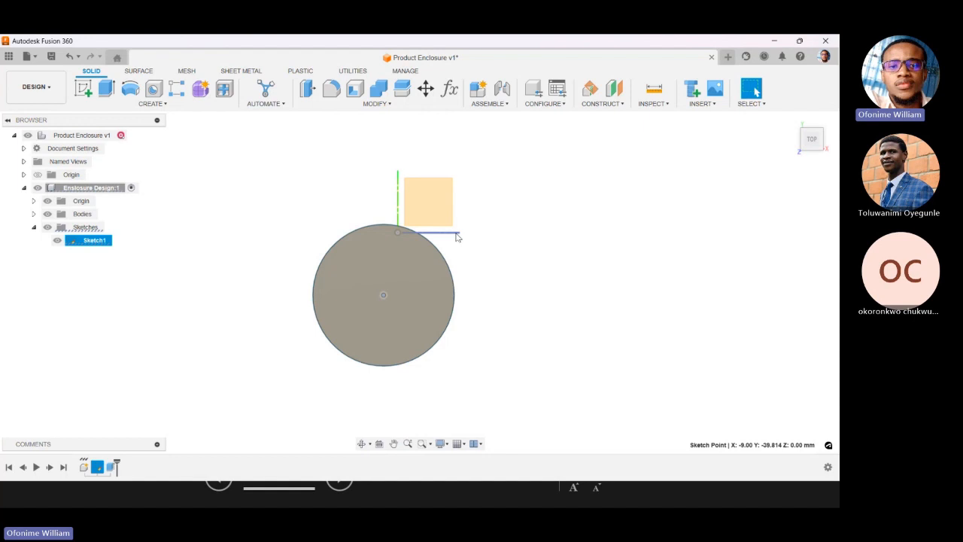
pyautogui.click(455, 302)
pyautogui.moveTo(385, 295); pyautogui.dragTo(470, 260)
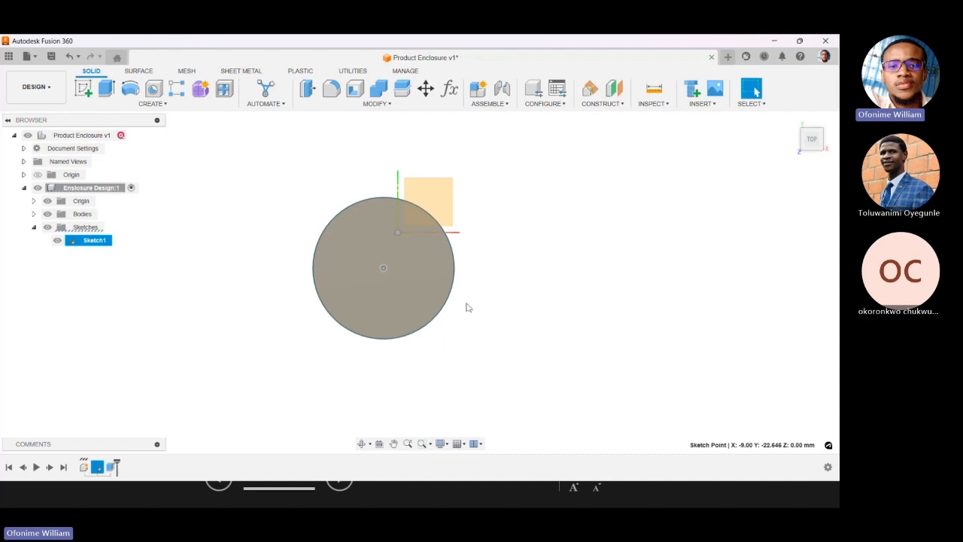
pyautogui.click(32, 90)
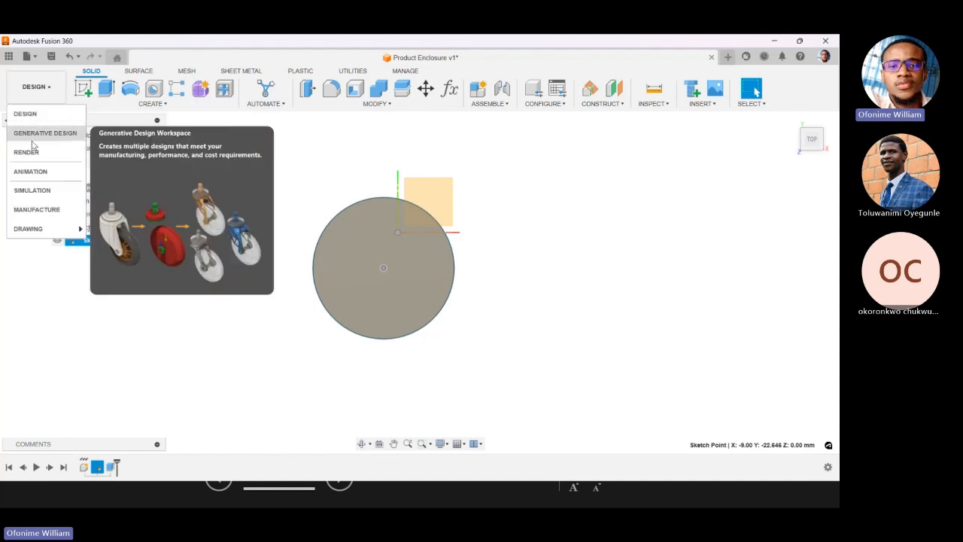
pyautogui.click(206, 324)
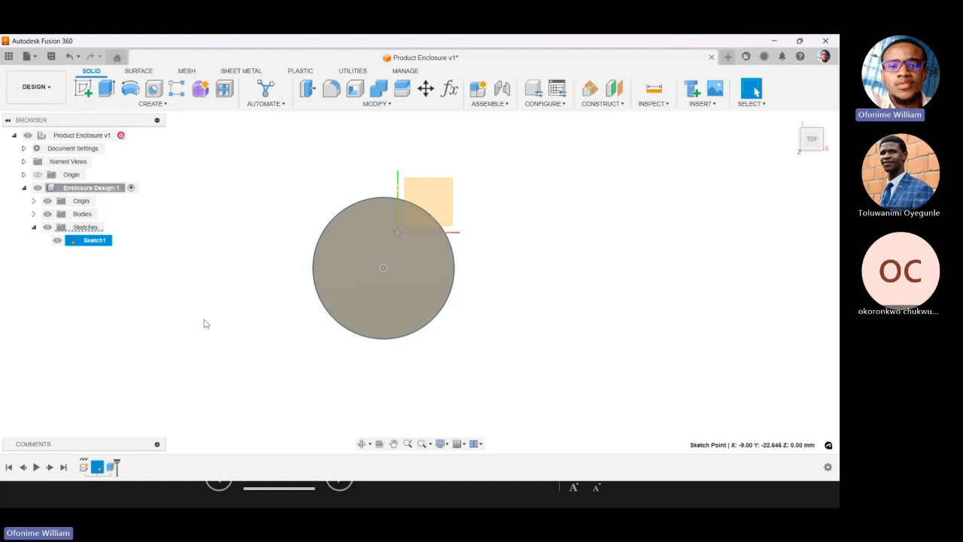
pyautogui.click(33, 87)
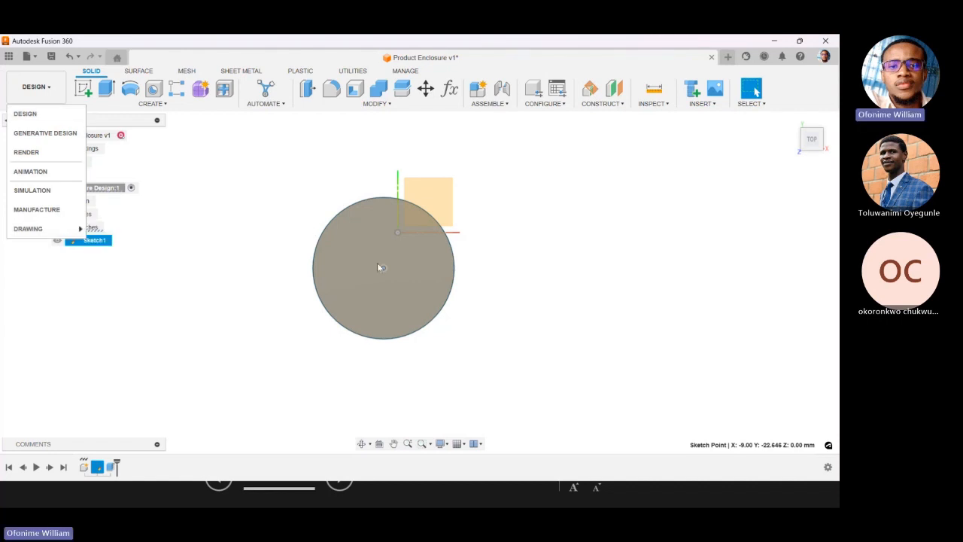
pyautogui.moveTo(71, 229)
pyautogui.click(298, 343)
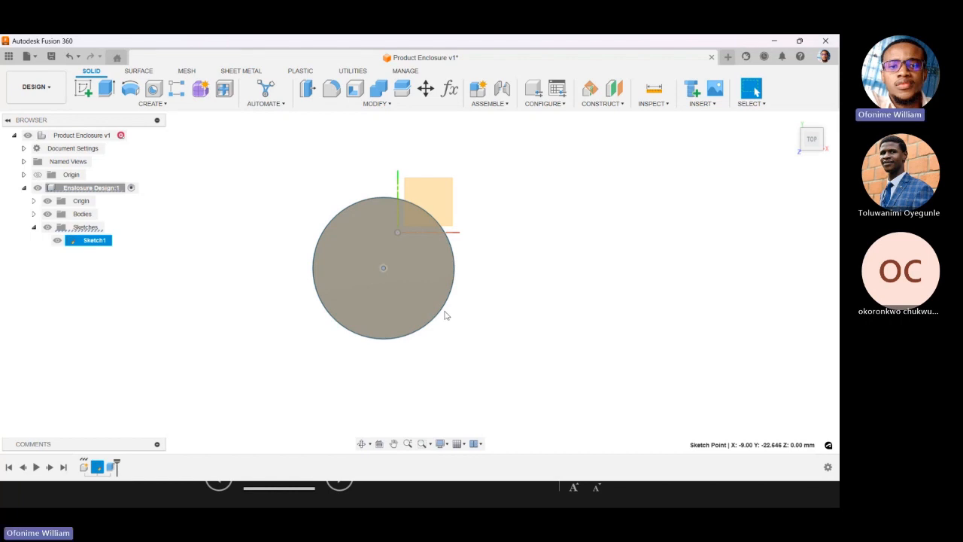
# Delete the circle sketch together with its extrude feature from the Enclosure Design component.
pyautogui.click(110, 469)
pyautogui.keyDown('ctrl'); pyautogui.click(103, 469); pyautogui.keyUp('ctrl')
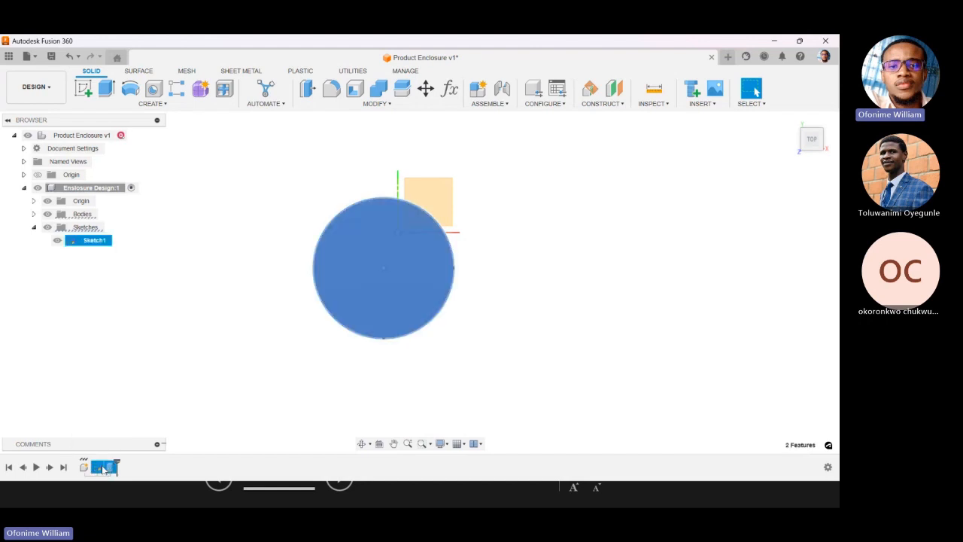
pyautogui.press('Delete')
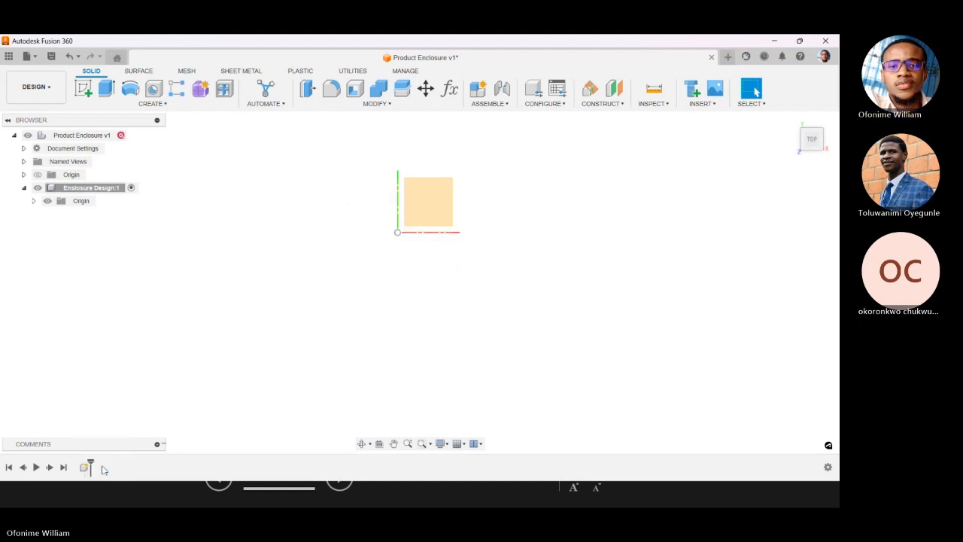
pyautogui.click(795, 121)
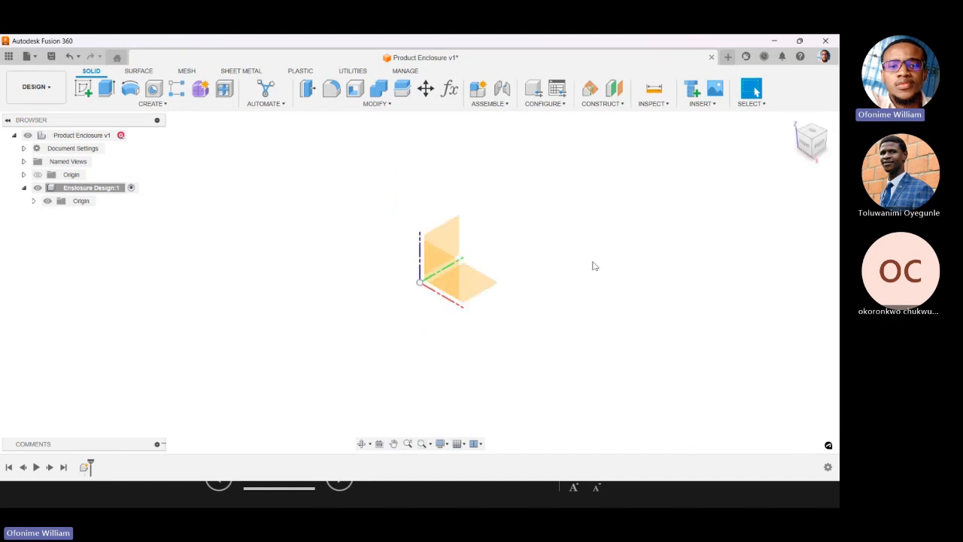
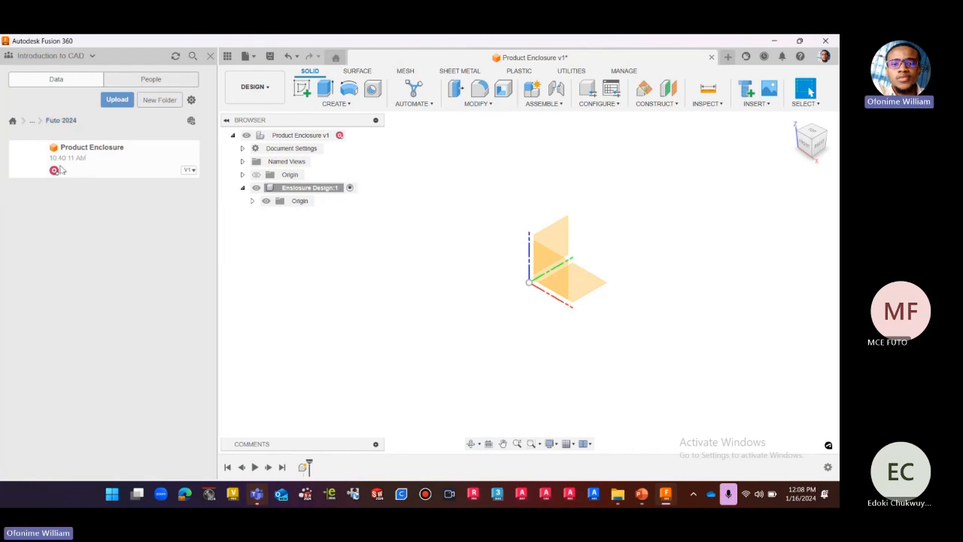
# Browse up to the 2024_FUTO VIRTUAL WORKSHOP TRAINING folder and open its Electronics PCB design subfolder.
pyautogui.click(33, 120)
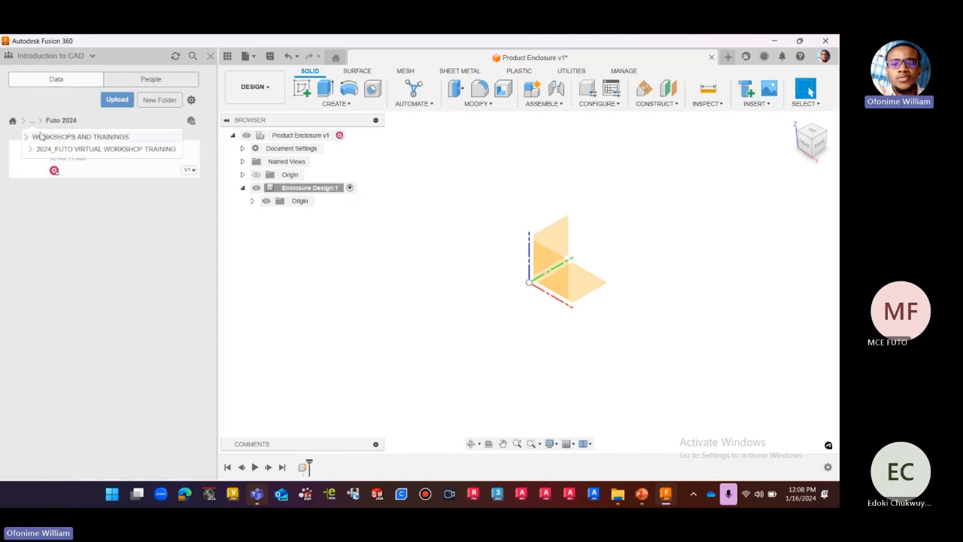
pyautogui.click(59, 147)
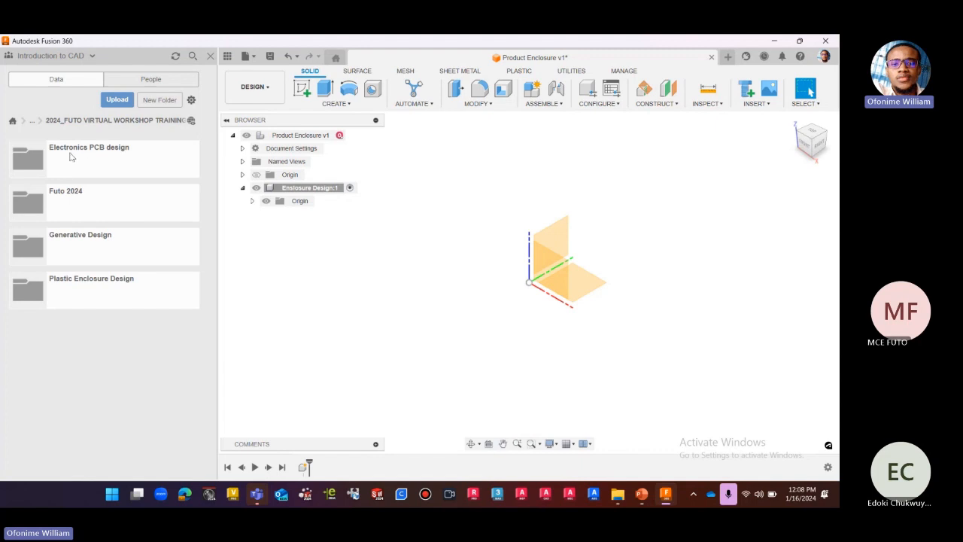
pyautogui.doubleClick(70, 162)
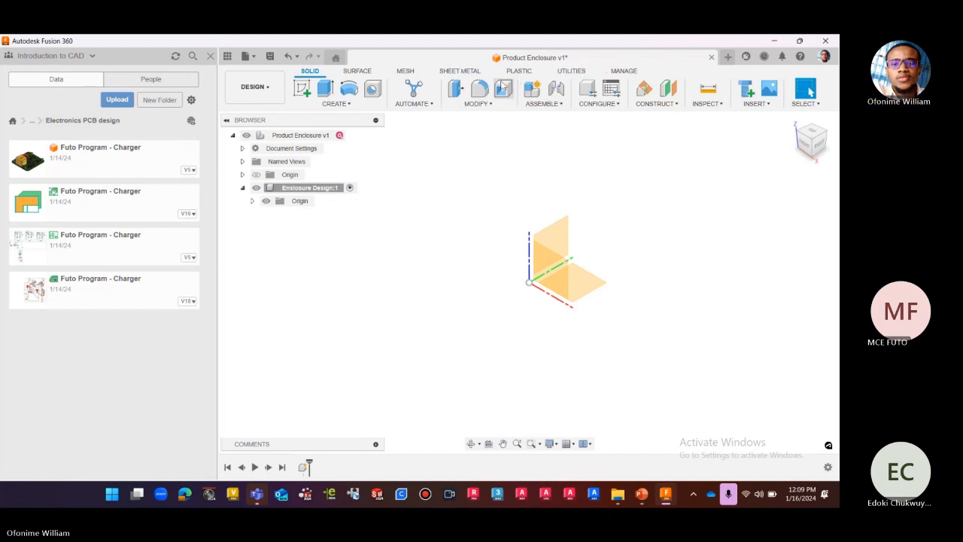
# Go back up to the workshop training folder and open the Futo 2024 subfolder.
pyautogui.click(40, 120)
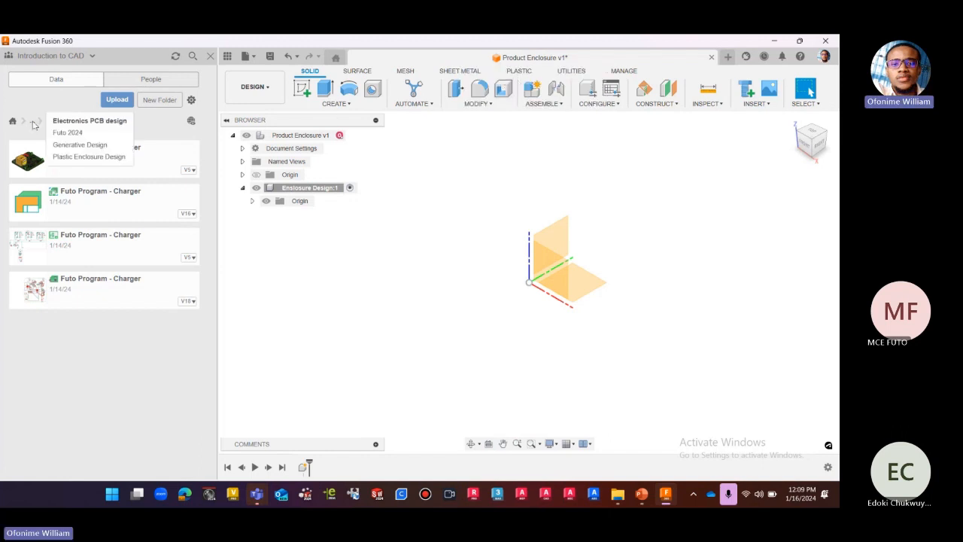
pyautogui.click(32, 121)
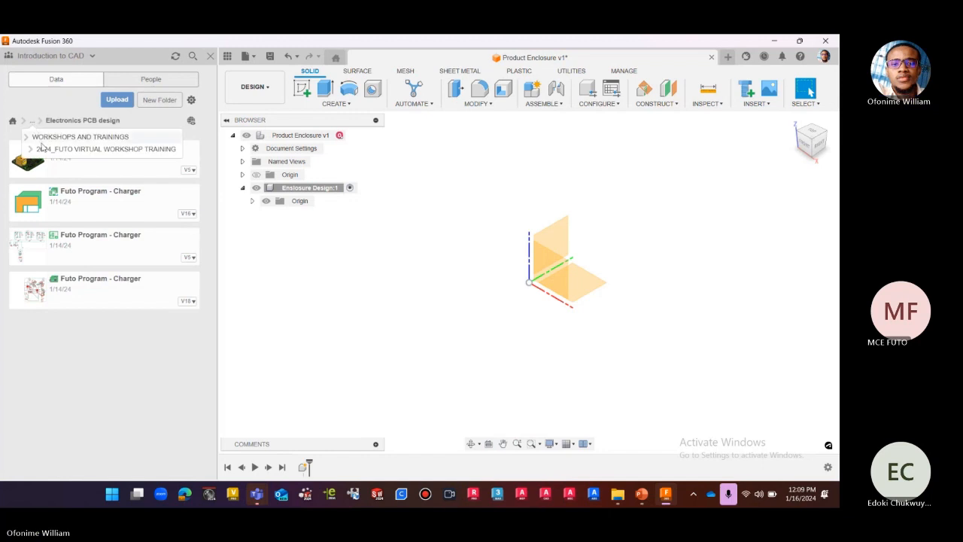
pyautogui.click(53, 150)
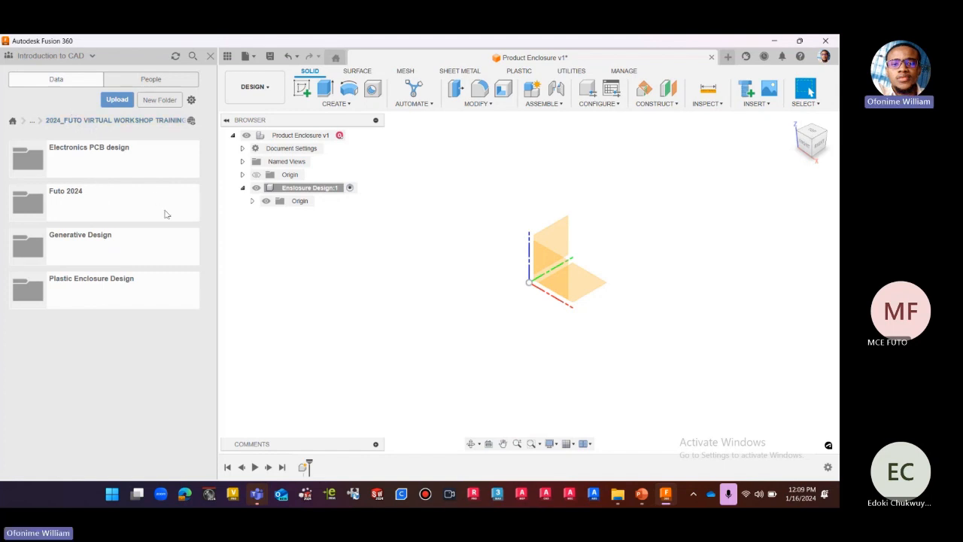
pyautogui.click(104, 201)
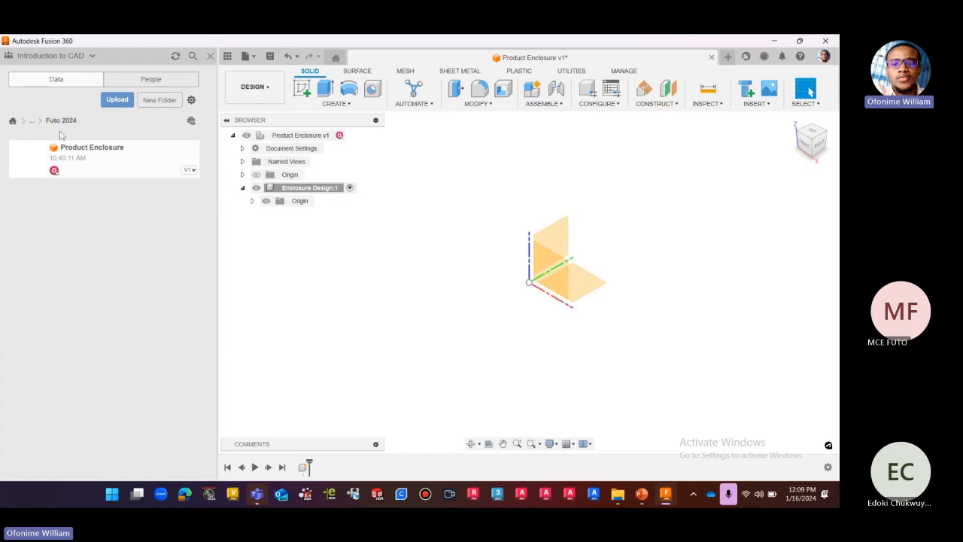
# Look through the WORKSHOPS AND TRAININGS folder and go down through 2024_FUTO VIRTUAL WORKSHOP TRAINING into Electronics PCB design.
pyautogui.click(31, 120)
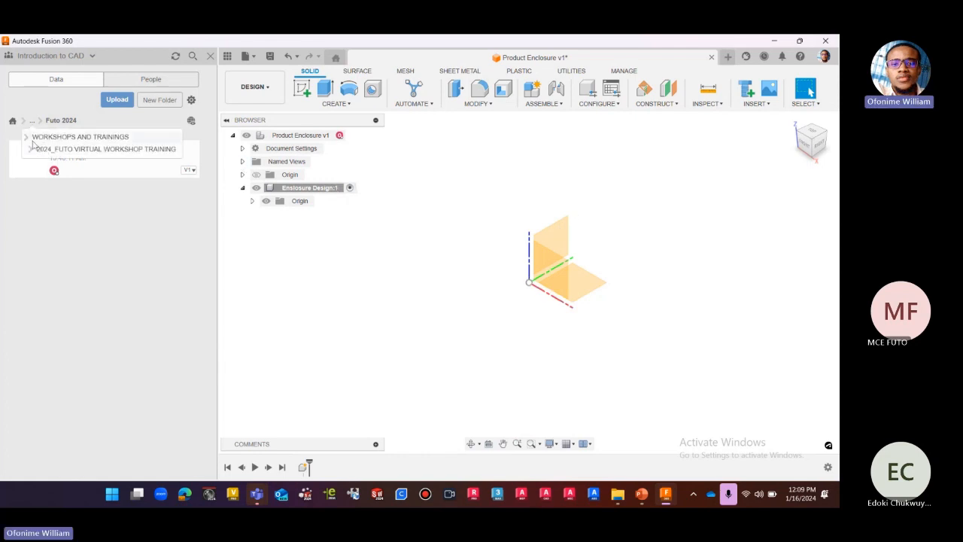
pyautogui.click(28, 140)
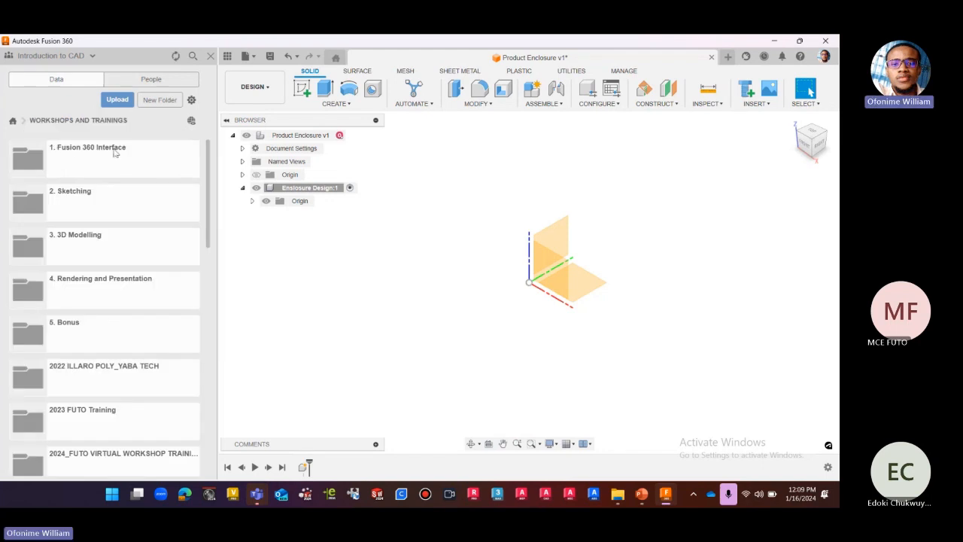
pyautogui.scroll(-1, 92, 203)
pyautogui.scroll(-5, 92, 203)
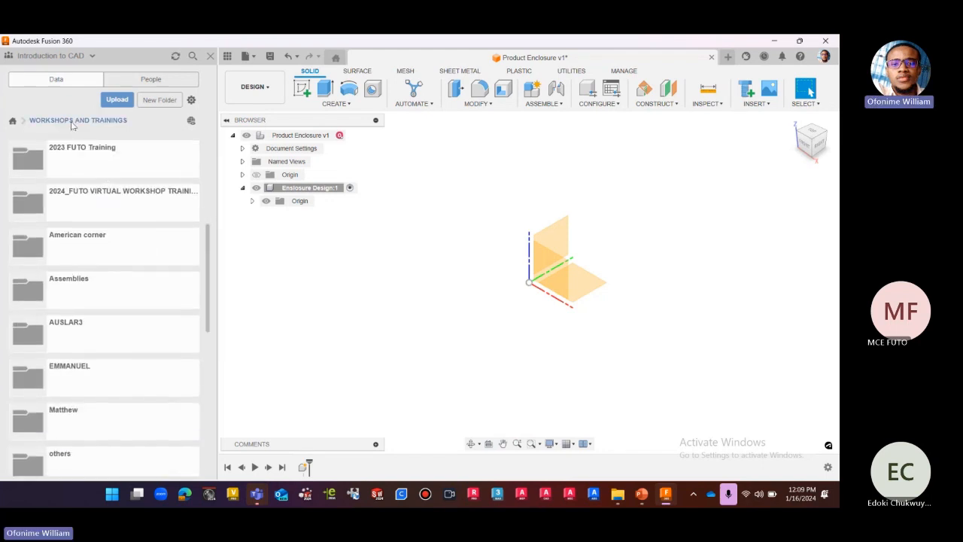
pyautogui.scroll(3, 116, 221)
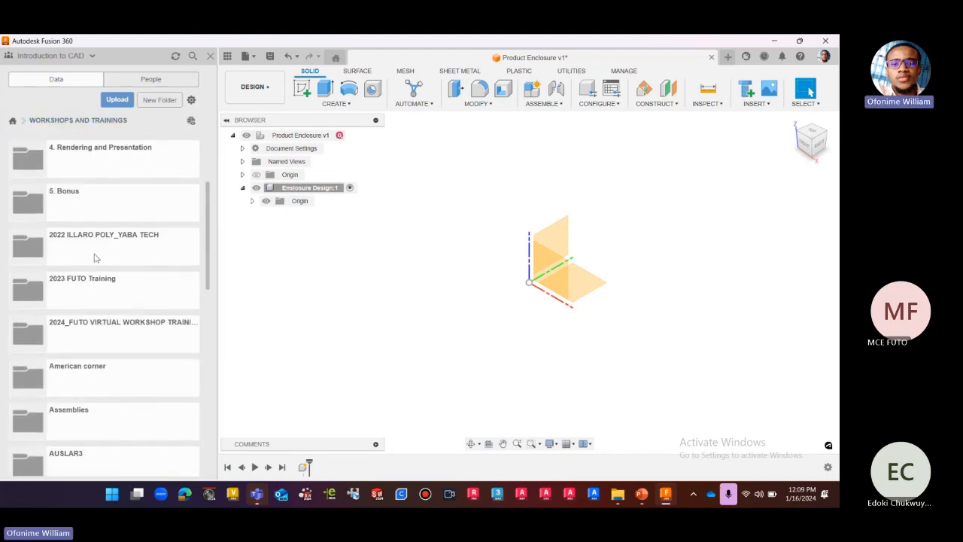
pyautogui.click(117, 322)
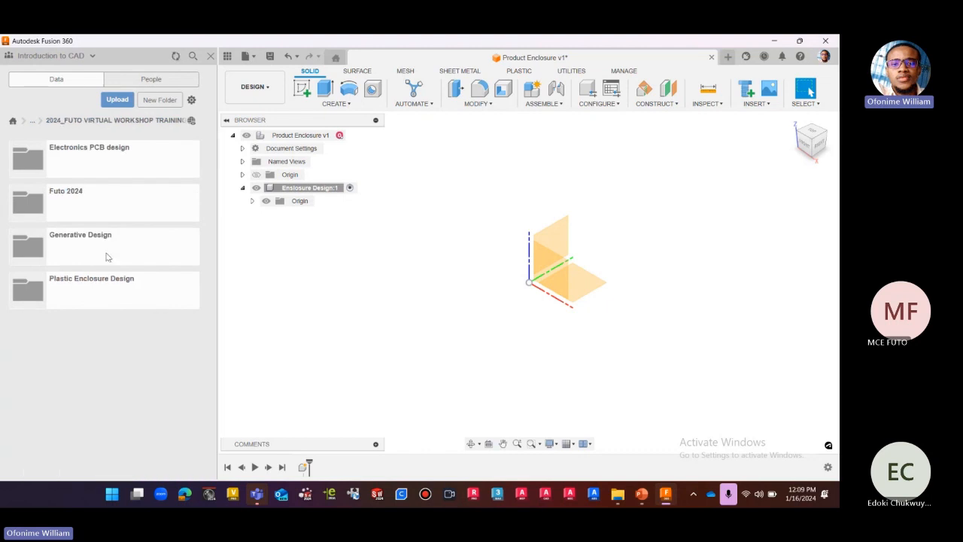
pyautogui.click(97, 164)
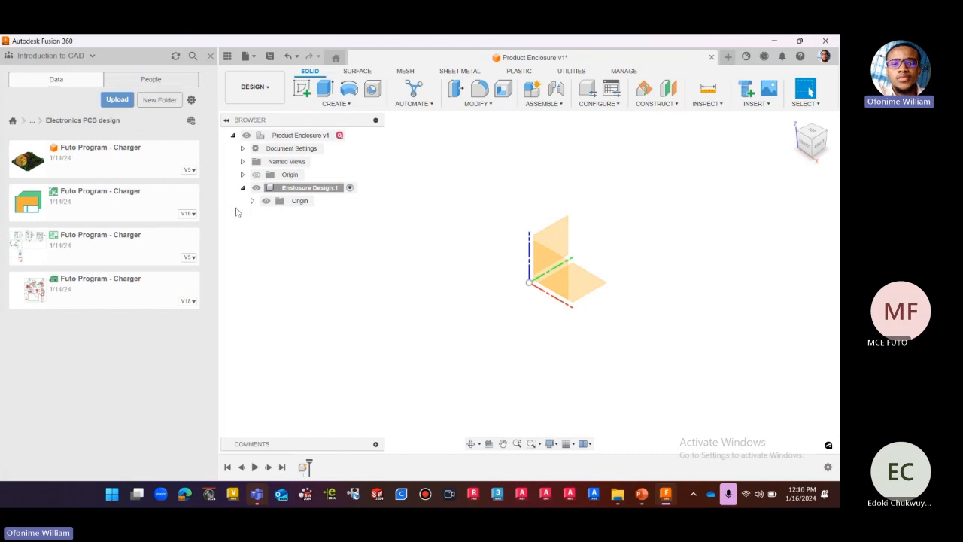
# Insert the 3D Futo Program - Charger design into the Enclosure Design component with all move distances and angles left at zero.
pyautogui.moveTo(104, 157); pyautogui.dragTo(482, 258)
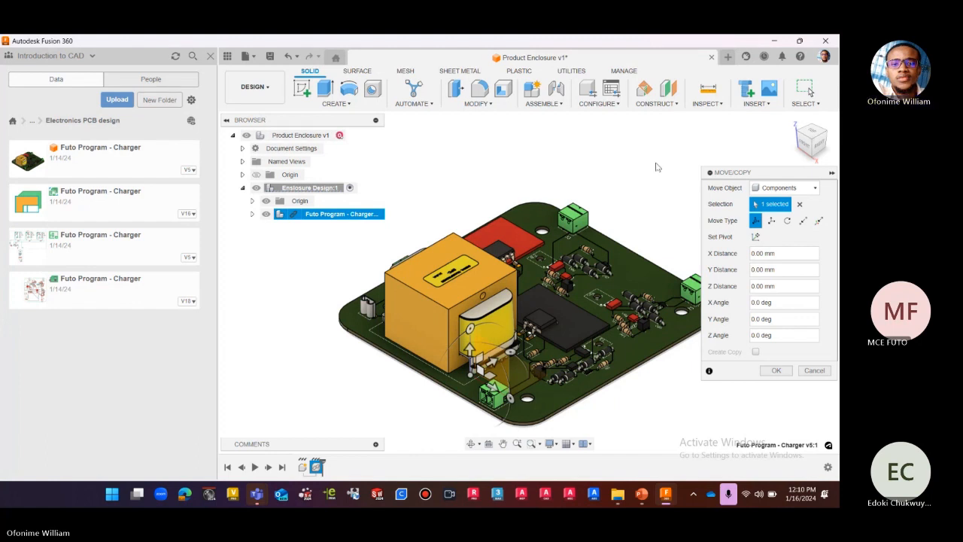
pyautogui.moveTo(737, 176); pyautogui.dragTo(578, 127)
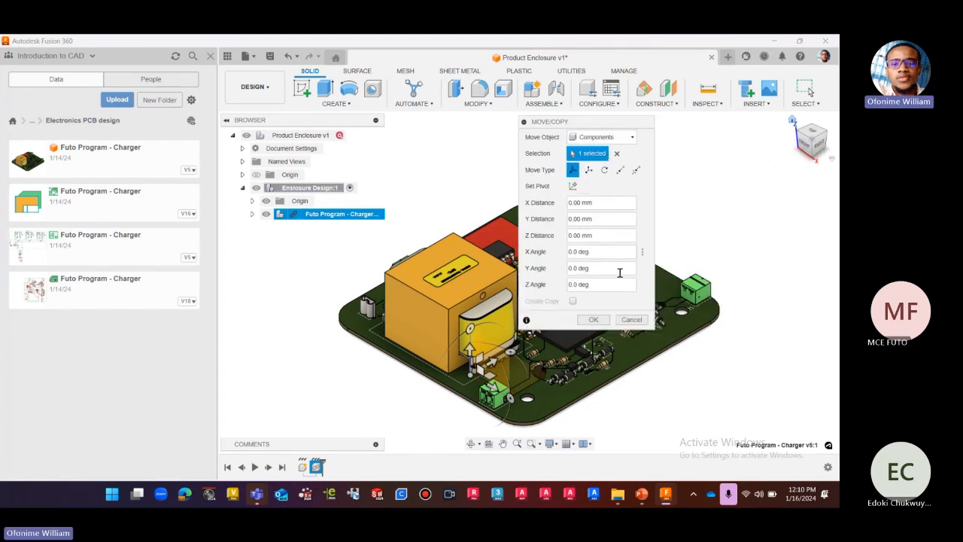
pyautogui.click(595, 320)
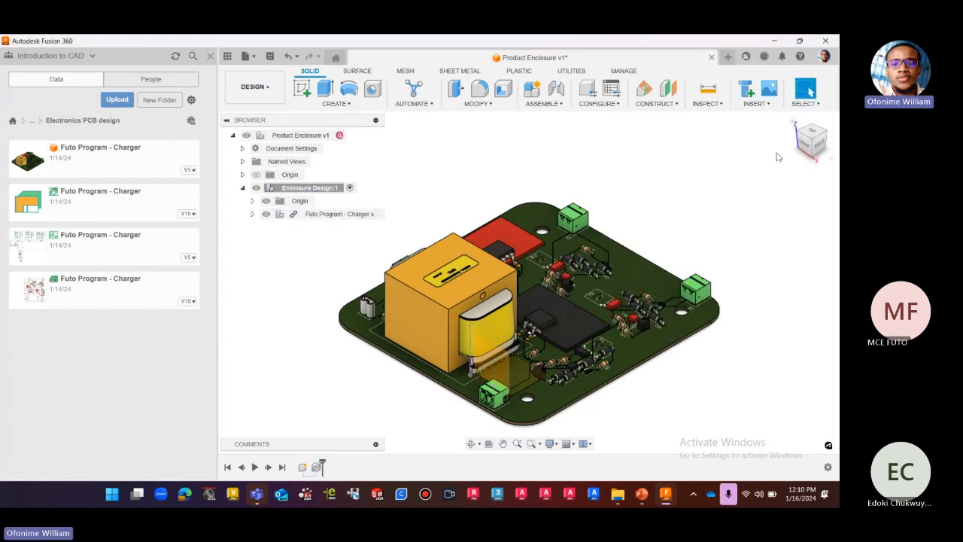
# Return to the Futo 2024 folder and hide the project files.
pyautogui.click(35, 123)
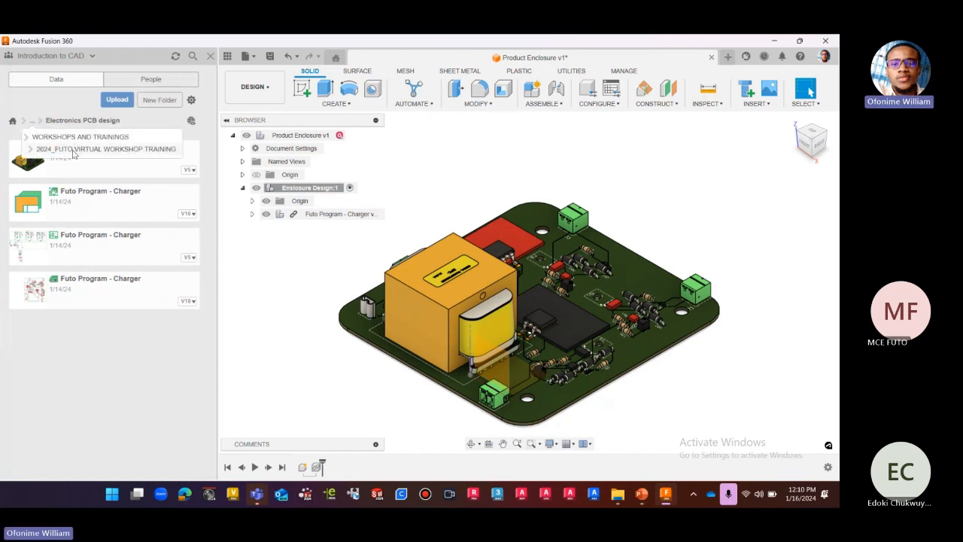
pyautogui.click(73, 154)
pyautogui.click(81, 211)
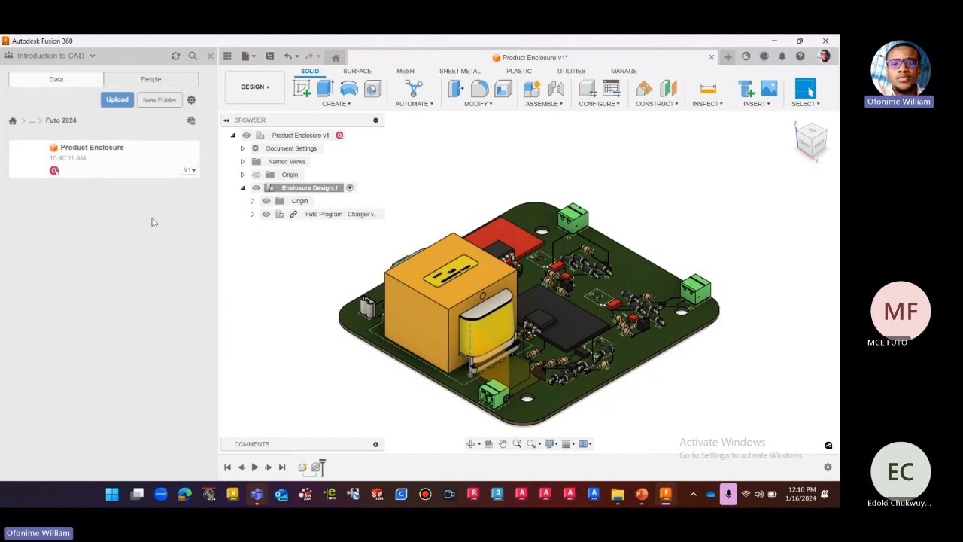
pyautogui.click(212, 59)
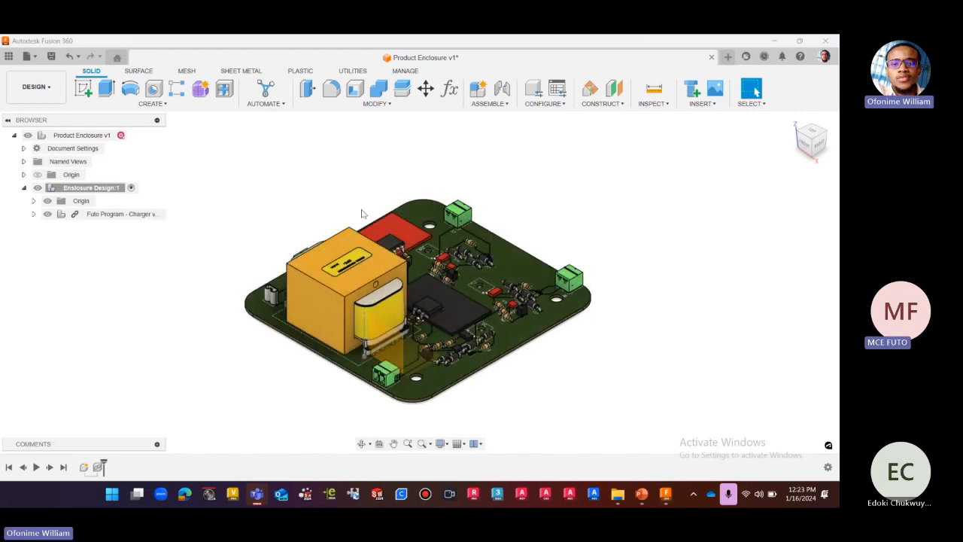
# Undo the charger board insertion and bring back the Electronics PCB design folder by way of Futo 2024.
pyautogui.click(68, 56)
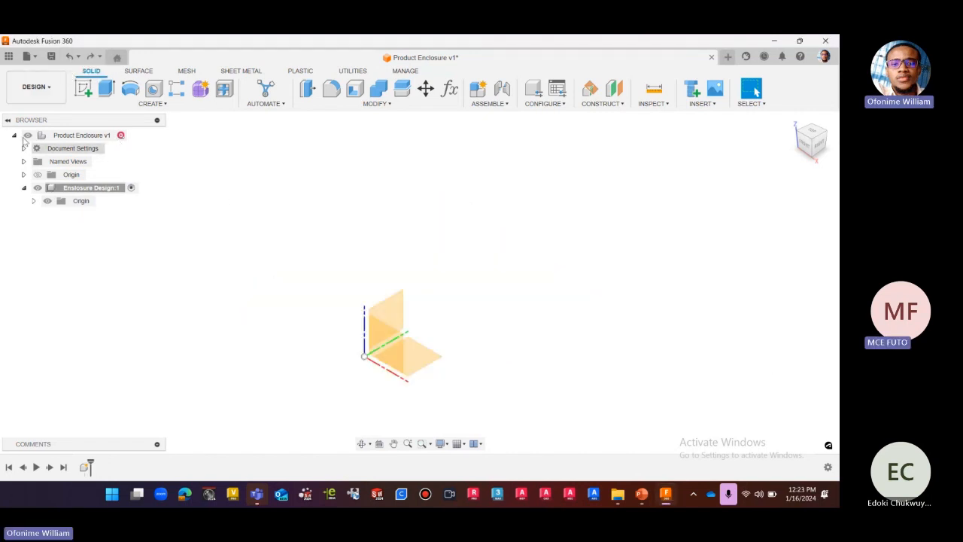
pyautogui.click(9, 57)
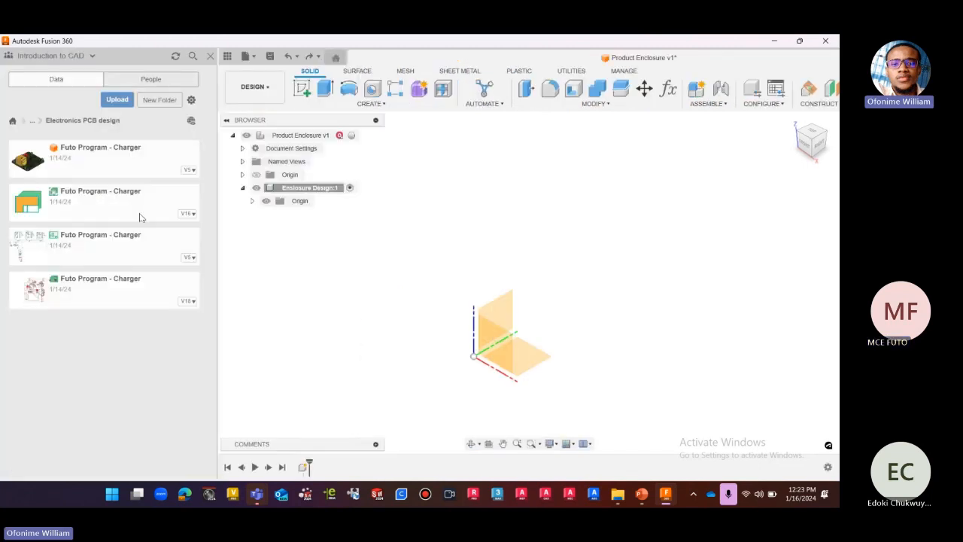
pyautogui.click(40, 122)
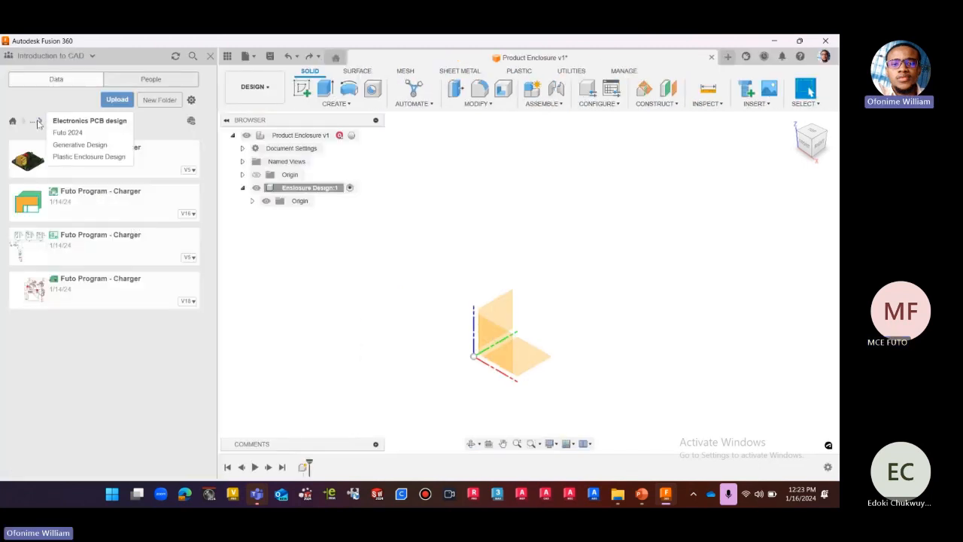
pyautogui.click(66, 132)
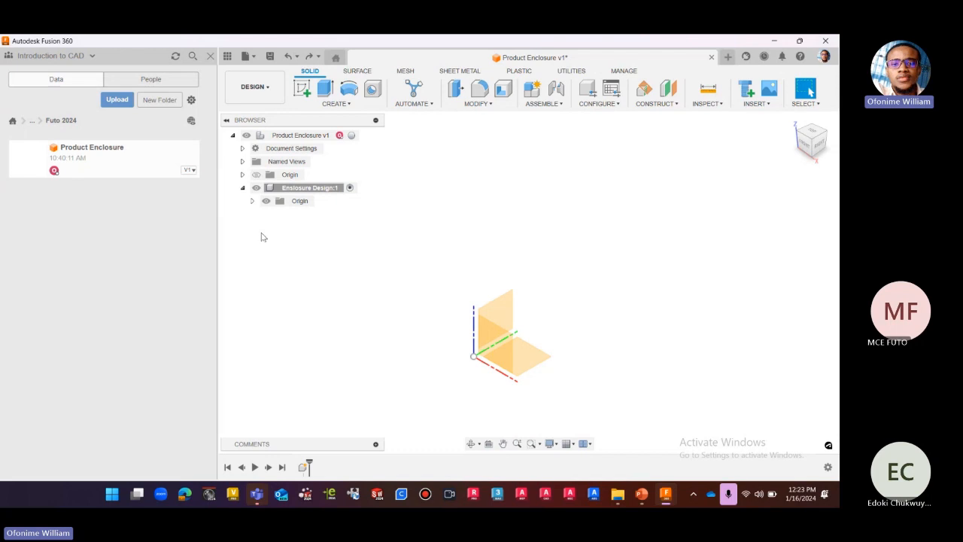
pyautogui.click(39, 121)
pyautogui.click(79, 122)
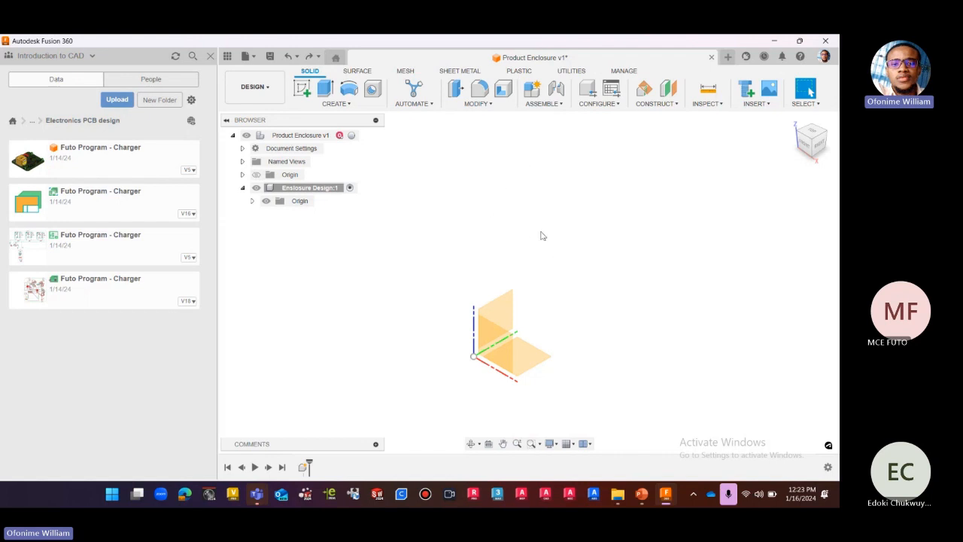
# Place the 3D Futo Program - Charger board in Enclosure Design again, accept zero offsets and hide the project files.
pyautogui.moveTo(107, 156); pyautogui.dragTo(542, 288)
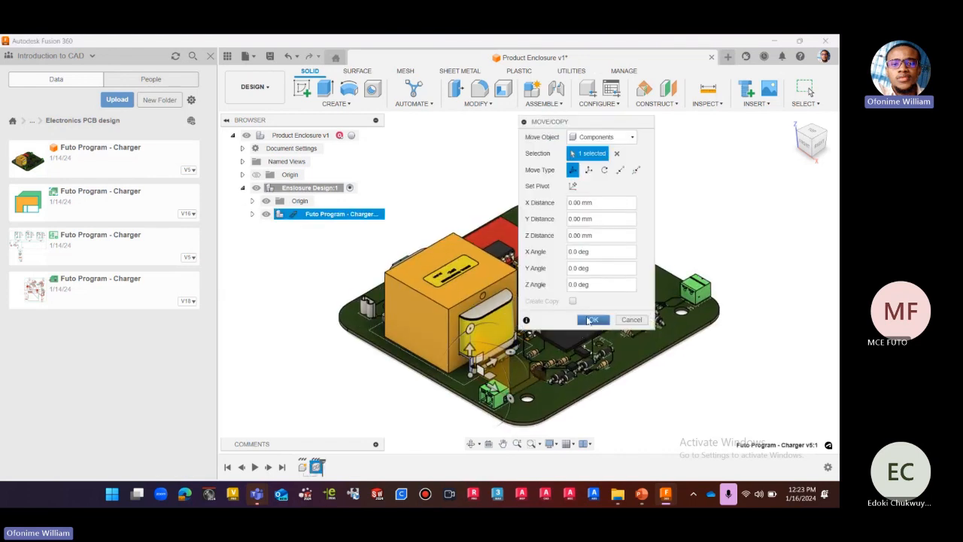
pyautogui.click(592, 321)
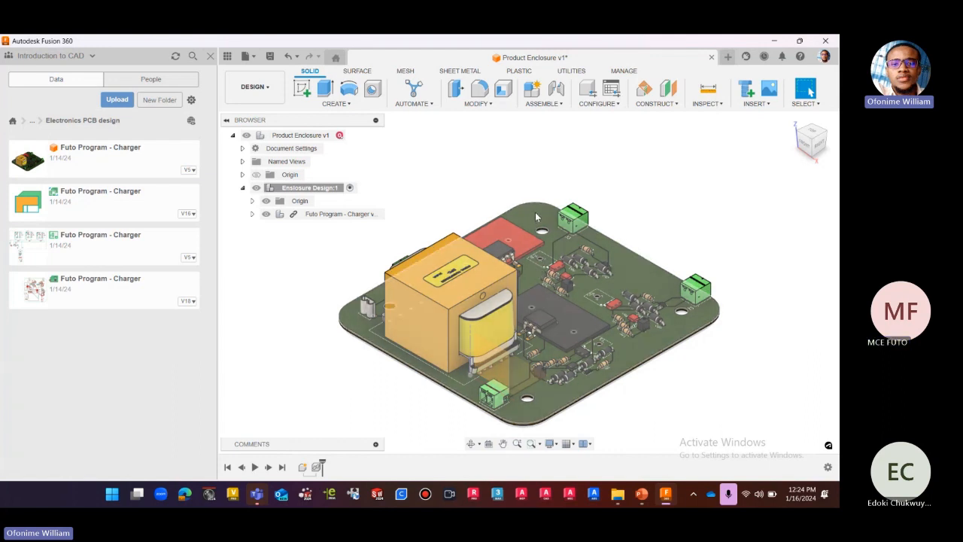
pyautogui.click(210, 60)
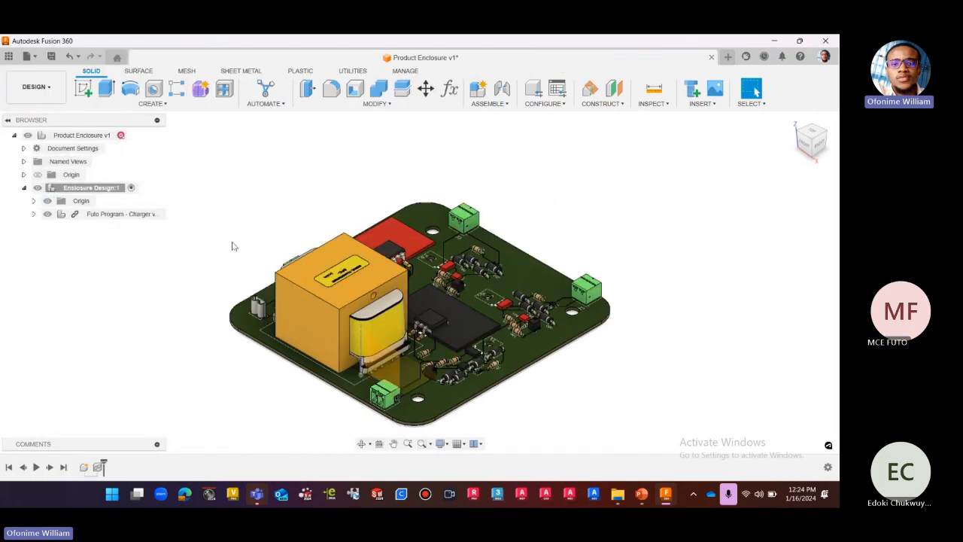
pyautogui.scroll(-2, 421, 184)
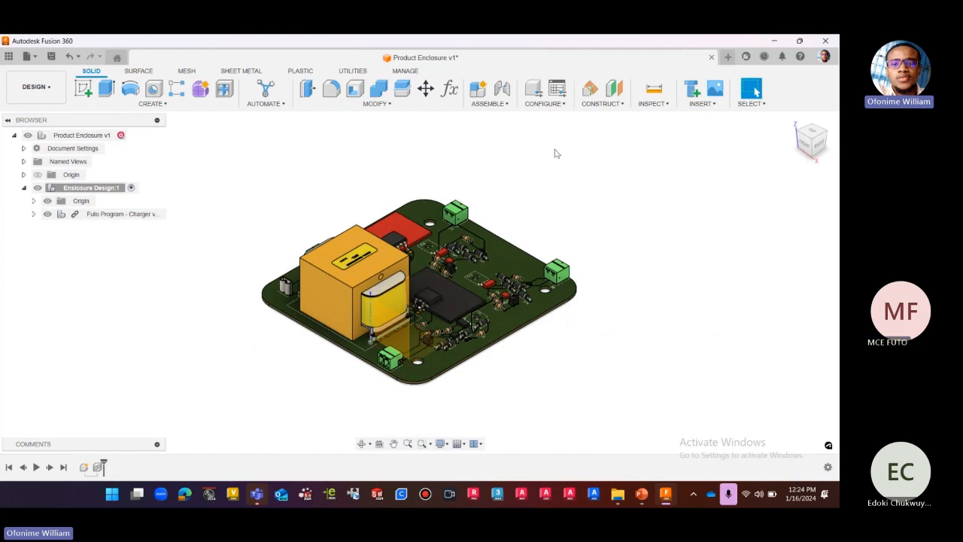
pyautogui.click(699, 103)
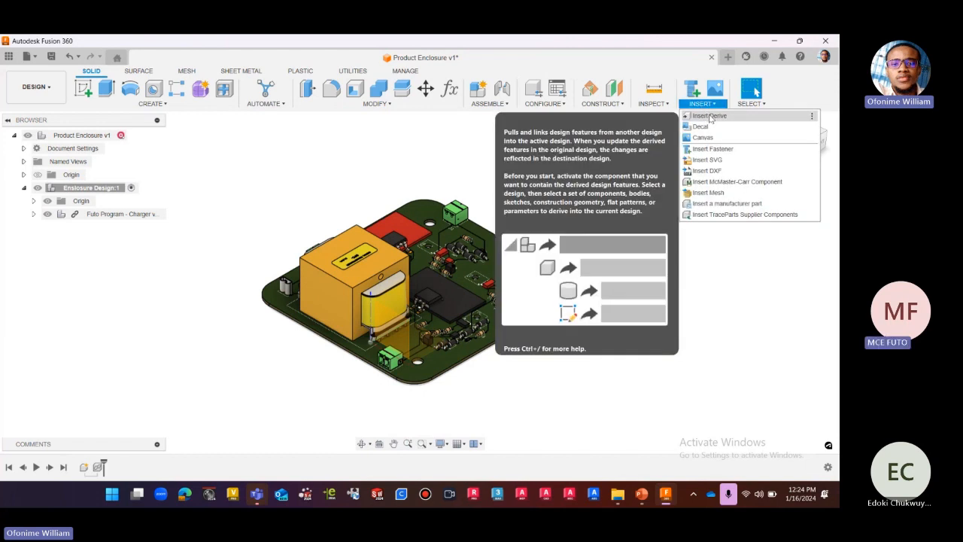
pyautogui.click(680, 265)
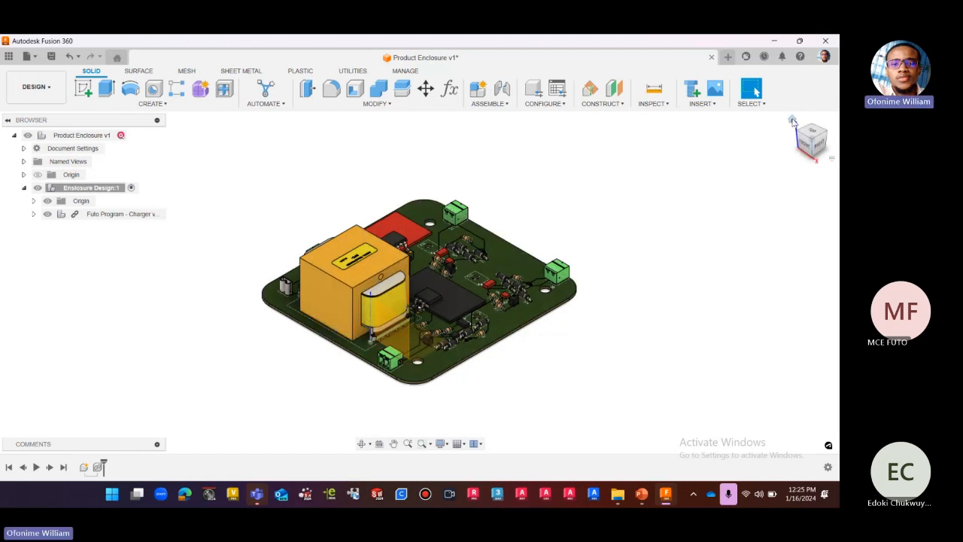
pyautogui.click(793, 124)
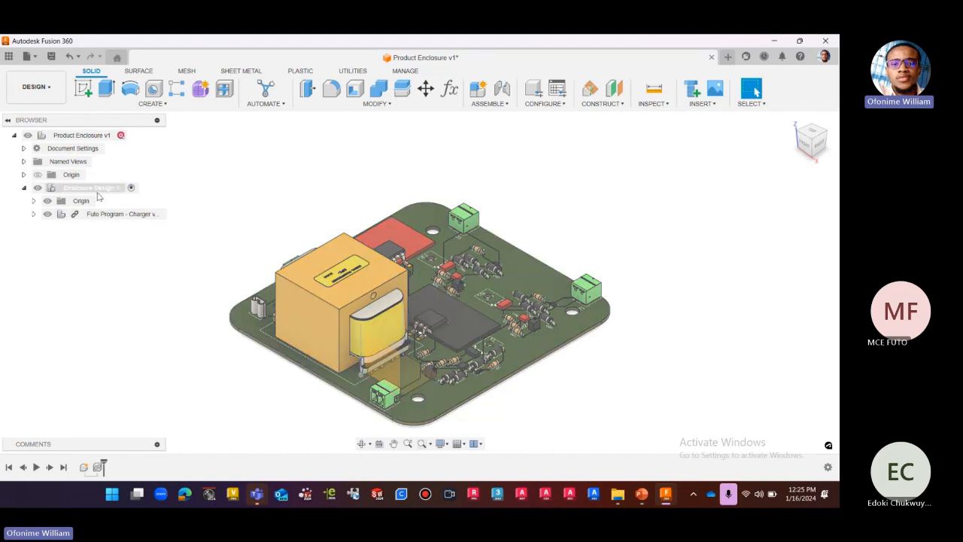
pyautogui.click(96, 191)
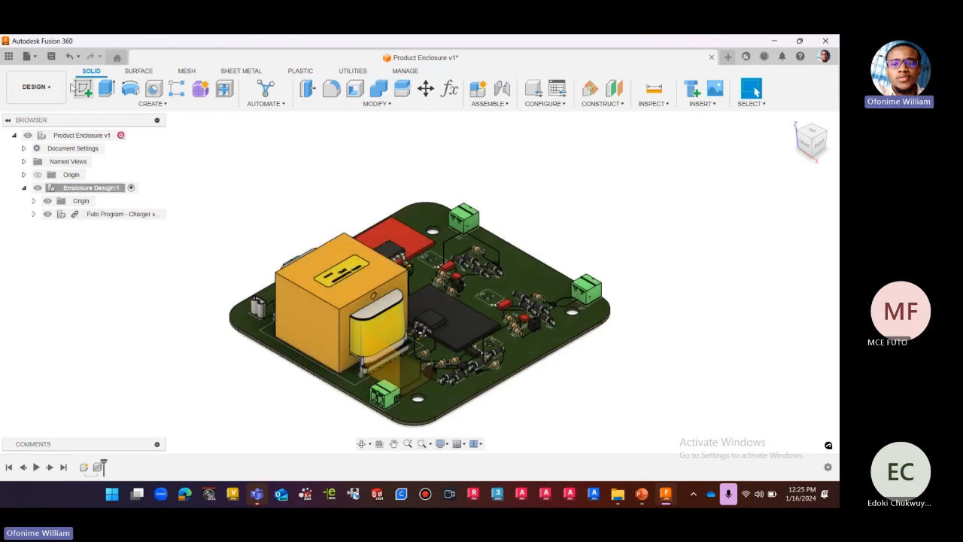
# Undo the second charger board insertion, make the top-level Product Enclosure component active and show the project files.
pyautogui.click(69, 58)
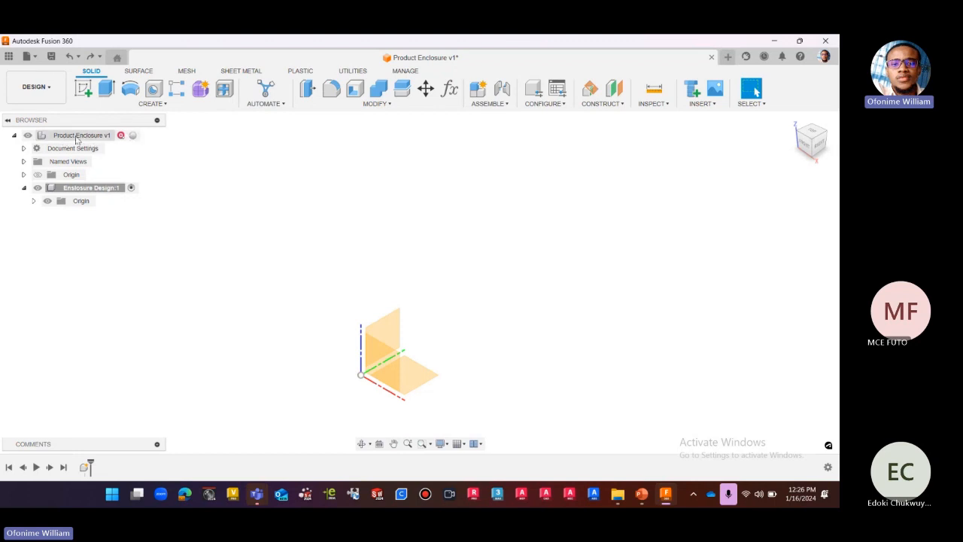
pyautogui.click(133, 135)
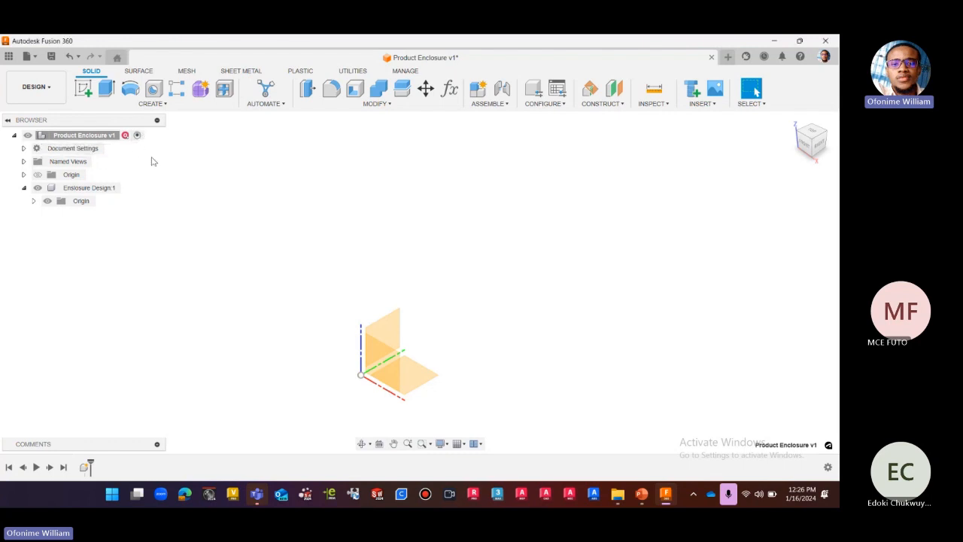
pyautogui.click(8, 57)
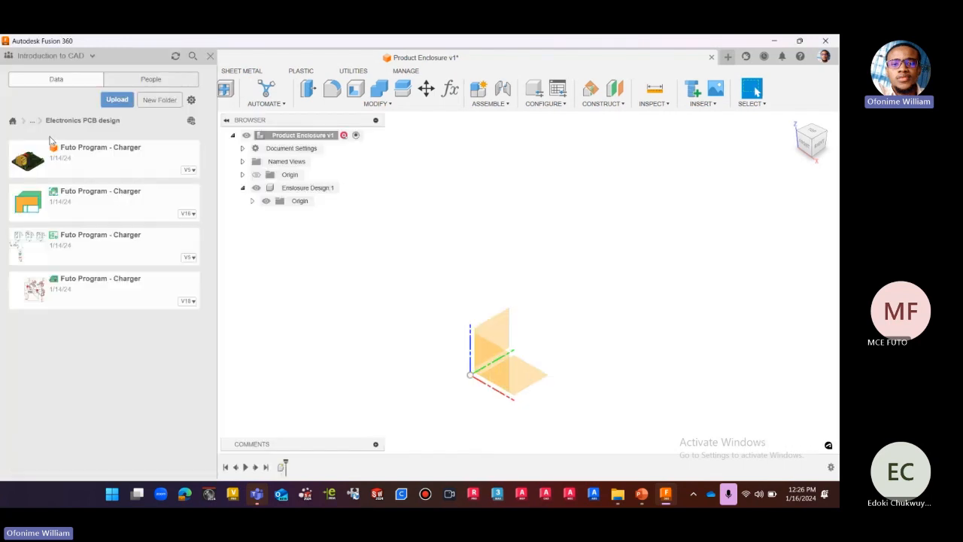
# Place the 3D Futo Program - Charger board in the top-level Product Enclosure, accept zero offsets, hide the project files and collapse Enclosure Design.
pyautogui.moveTo(179, 198); pyautogui.dragTo(530, 273)
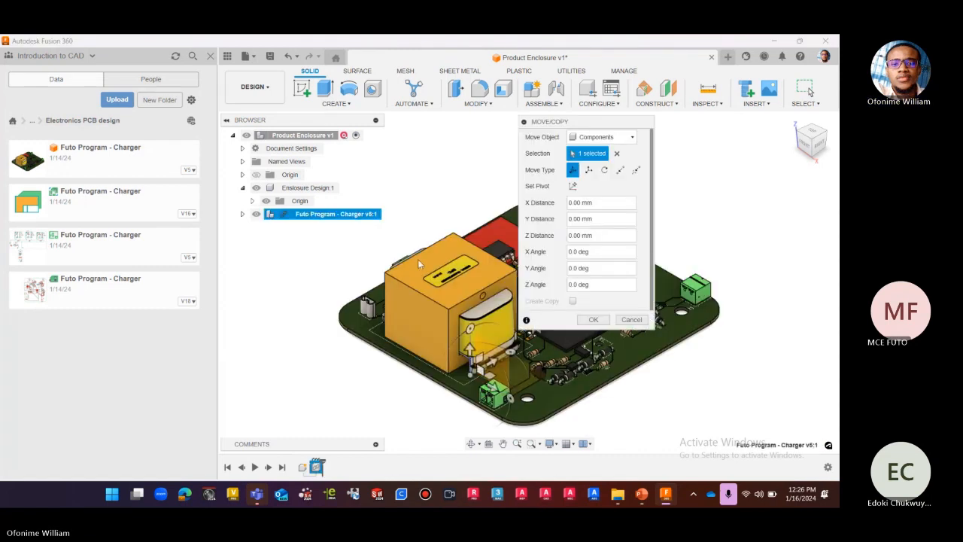
pyautogui.click(593, 319)
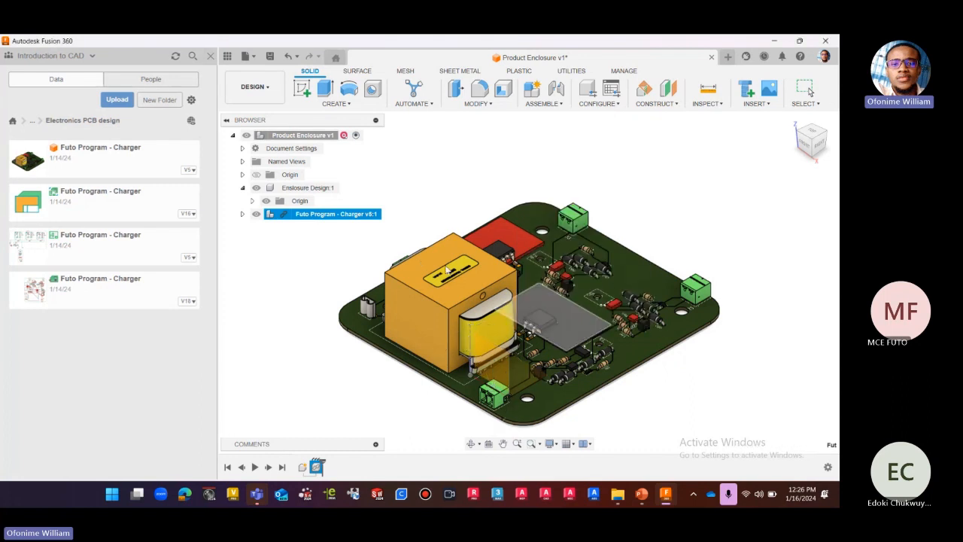
pyautogui.click(211, 56)
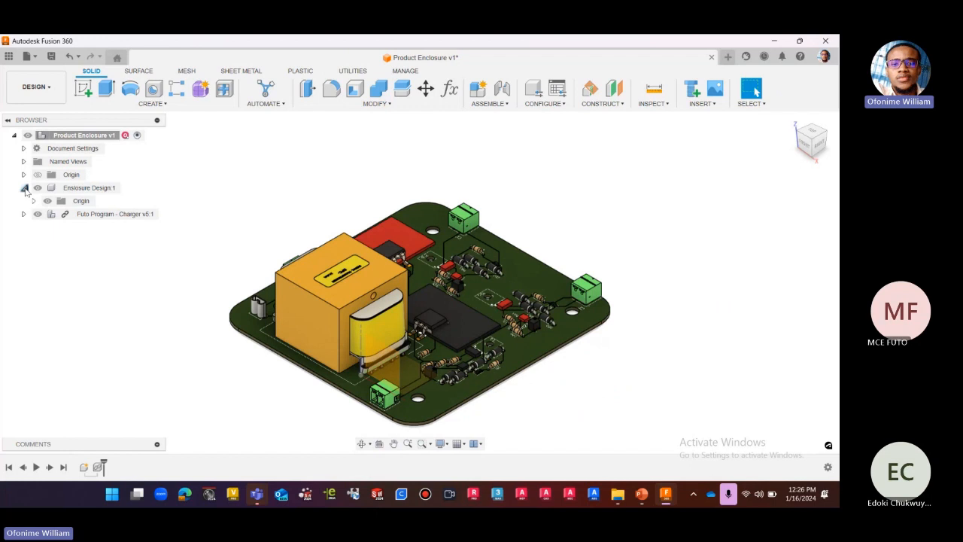
pyautogui.click(24, 188)
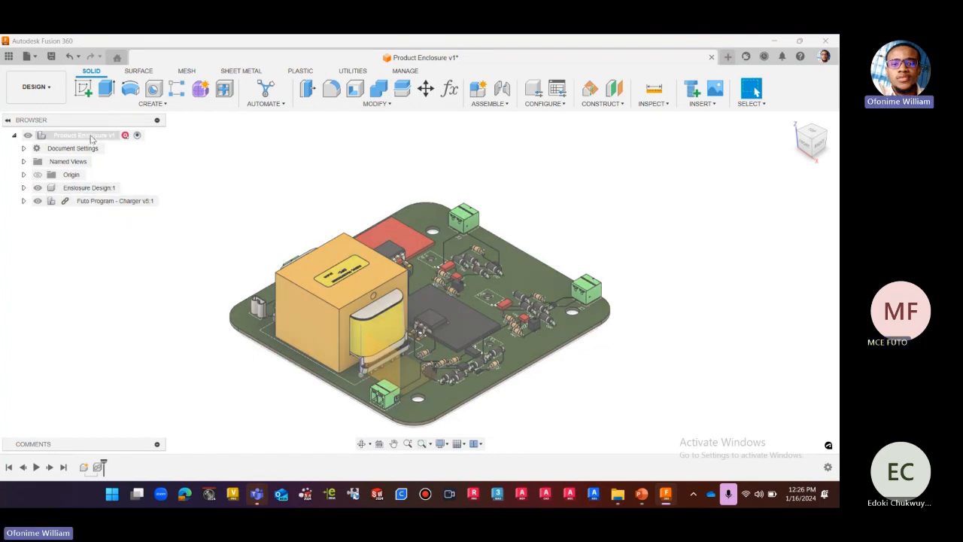
# Review the top-level assembly structure, comparing Enclosure Design with the linked charger board and its nested contents.
pyautogui.click(89, 136)
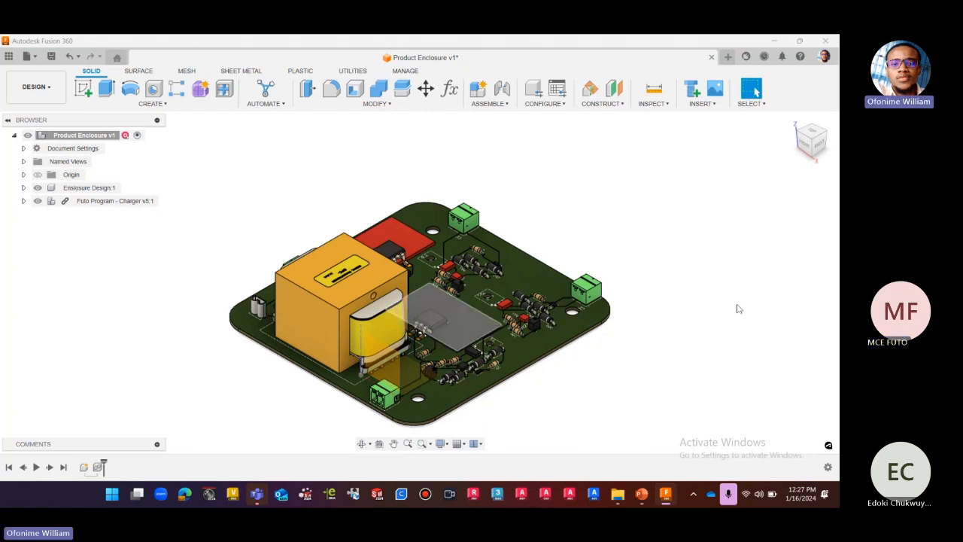
pyautogui.scroll(-2, 429, 185)
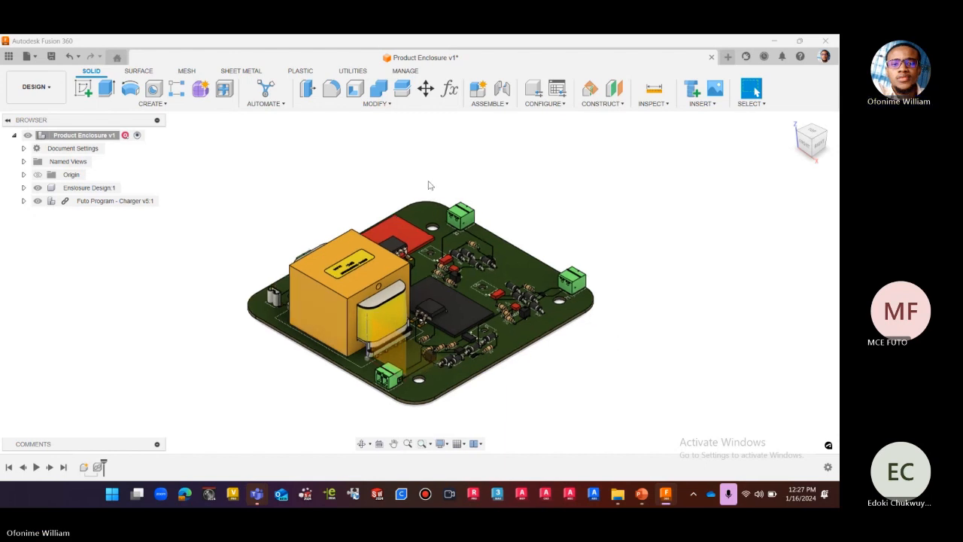
pyautogui.scroll(-2, 429, 185)
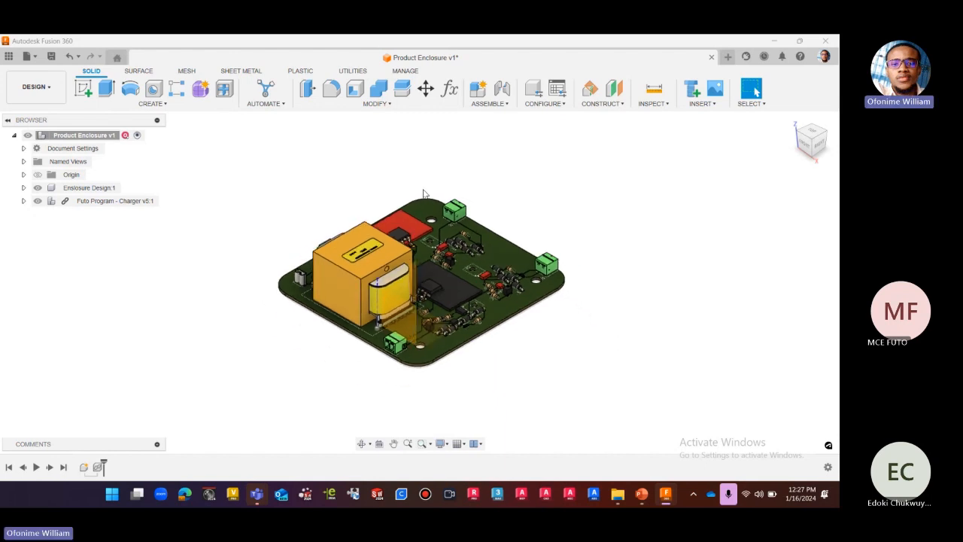
pyautogui.click(101, 203)
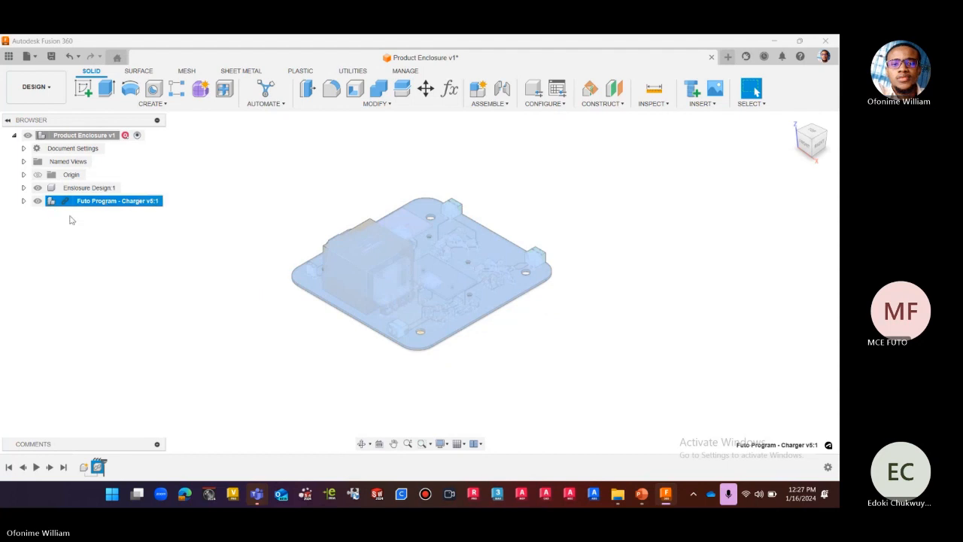
pyautogui.click(93, 228)
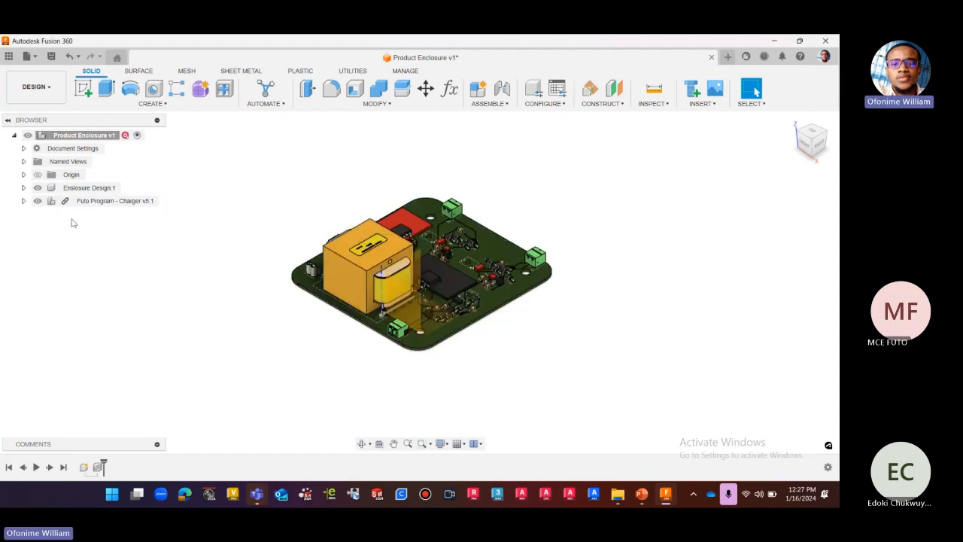
pyautogui.click(23, 200)
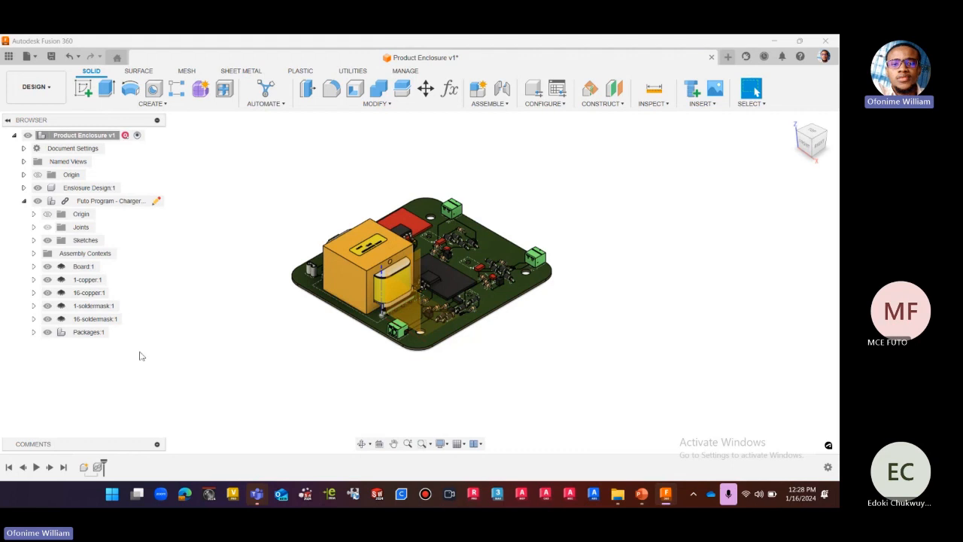
pyautogui.click(24, 203)
pyautogui.click(24, 202)
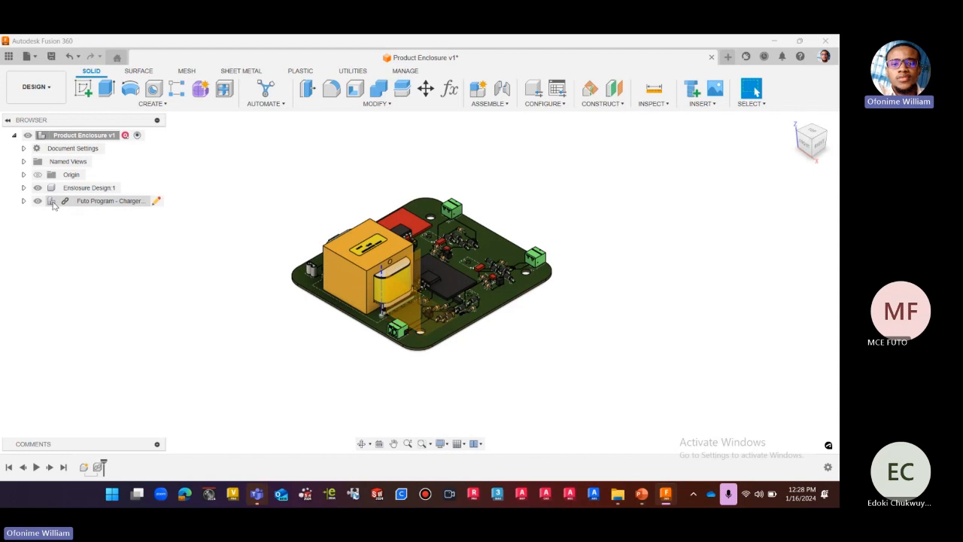
pyautogui.click(102, 189)
pyautogui.click(100, 203)
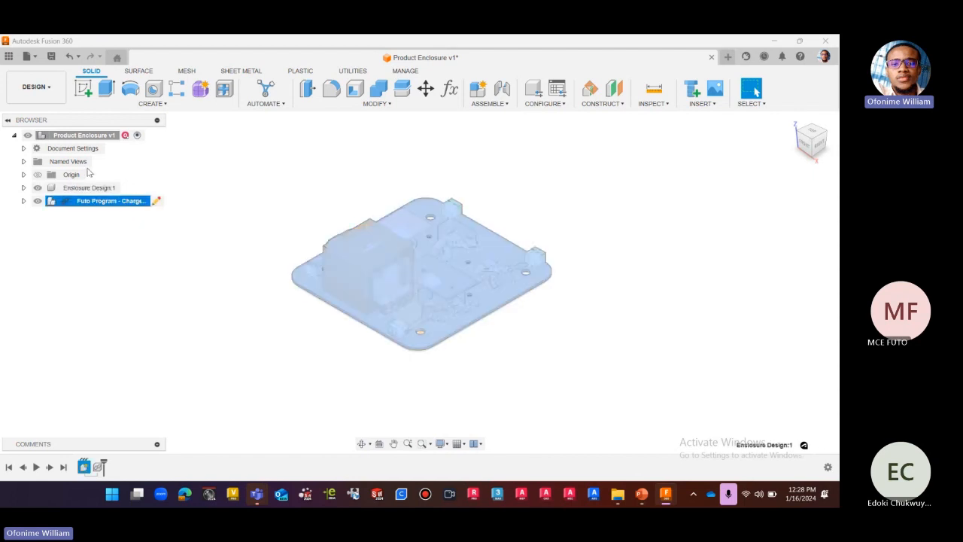
pyautogui.click(126, 239)
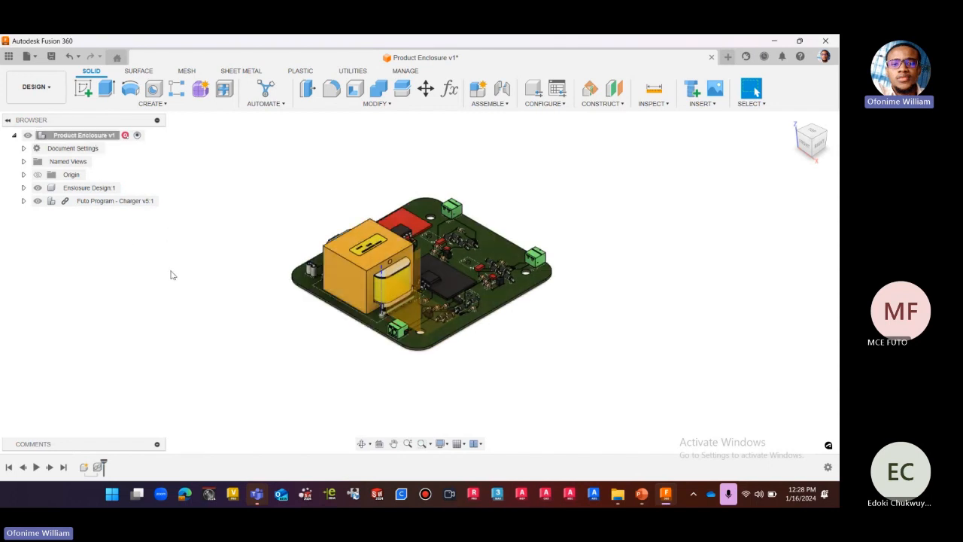
# Examine the charger board's component layout and height profile in top, isometric and right-side views.
pyautogui.scroll(2, 447, 180)
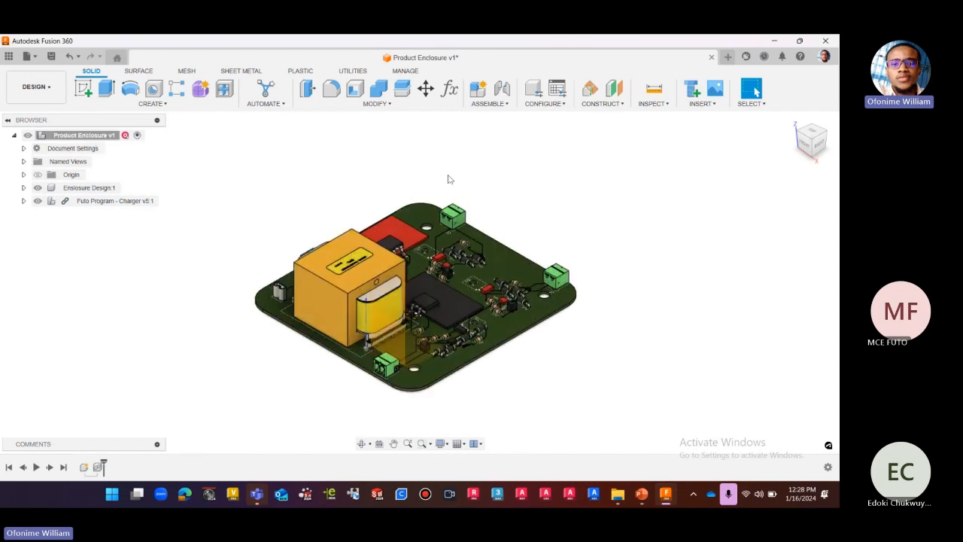
pyautogui.click(811, 132)
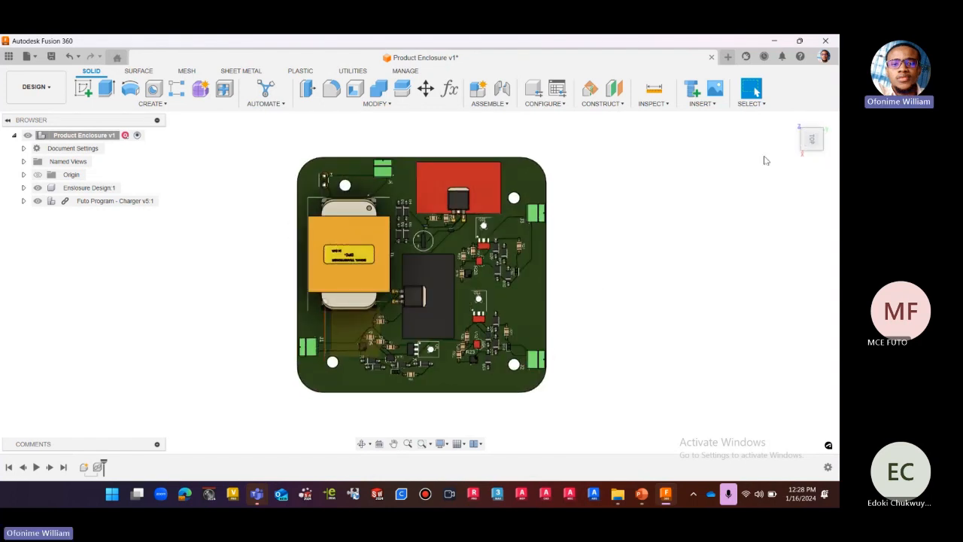
pyautogui.click(792, 121)
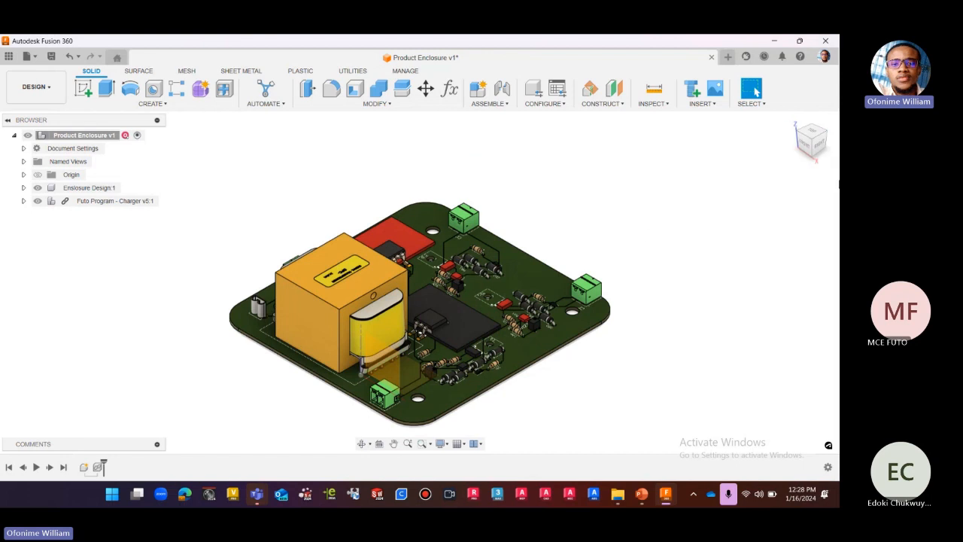
pyautogui.click(824, 150)
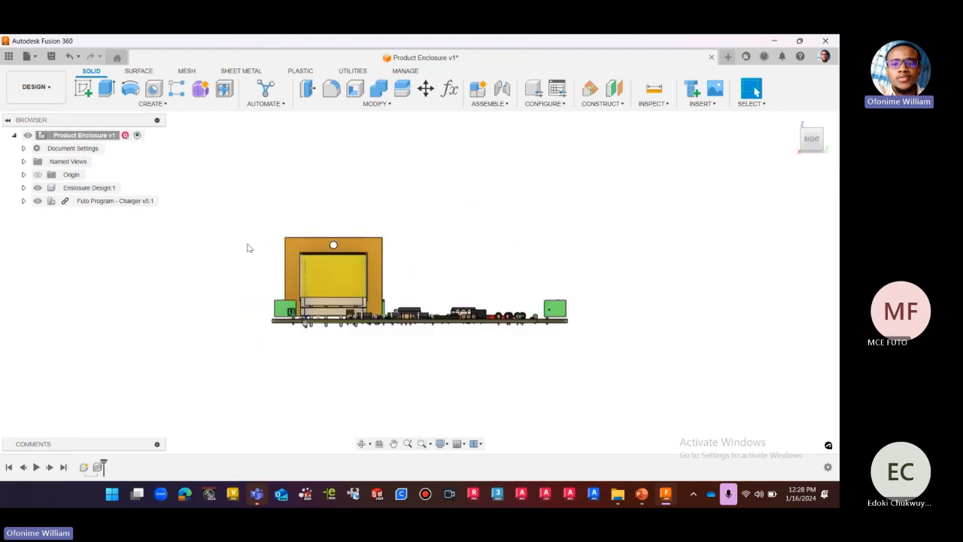
pyautogui.scroll(4, 340, 328)
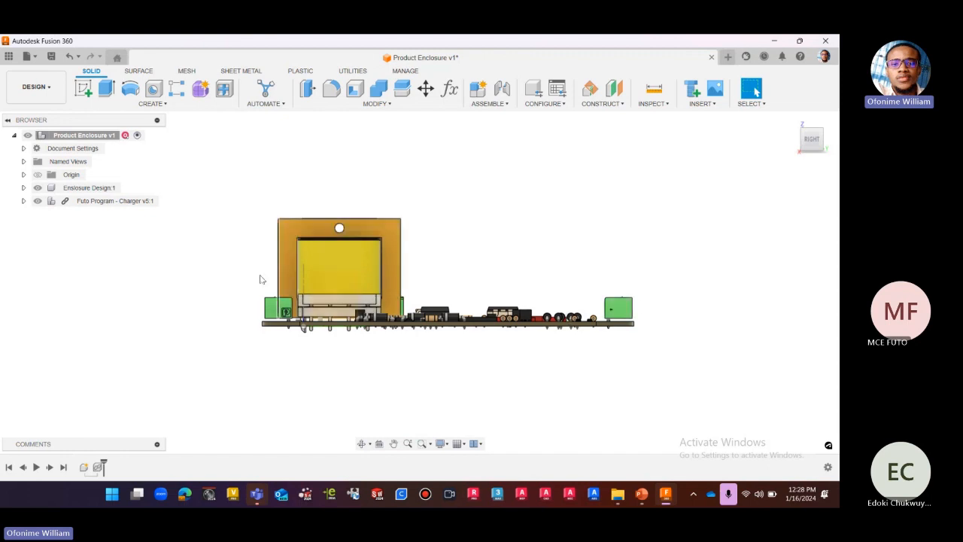
pyautogui.scroll(-1, 260, 280)
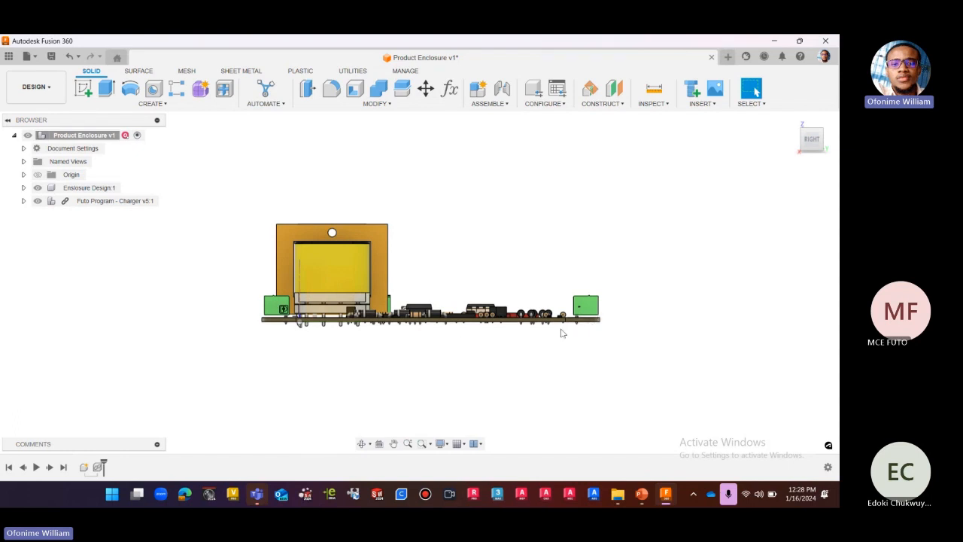
pyautogui.scroll(2, 569, 334)
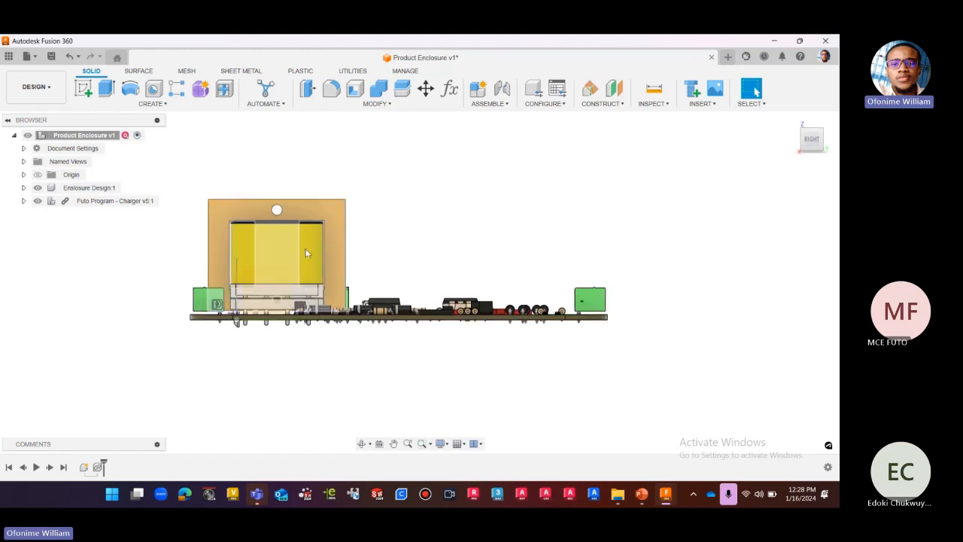
pyautogui.click(814, 128)
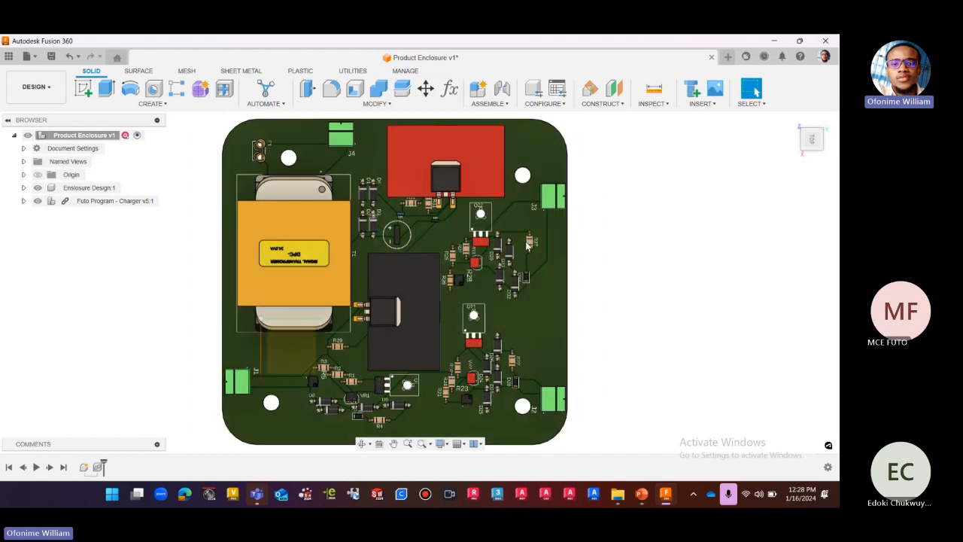
pyautogui.scroll(1, 512, 257)
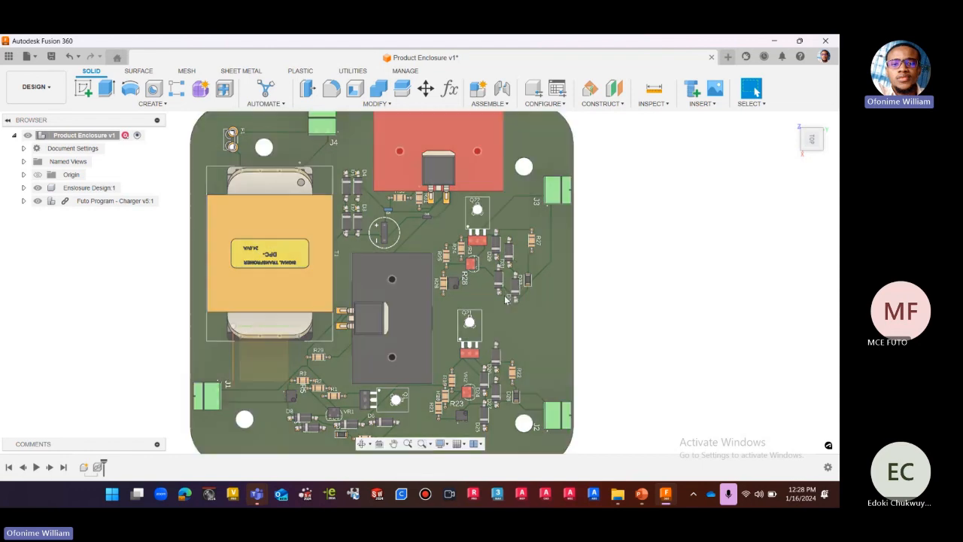
pyautogui.scroll(-1, 517, 293)
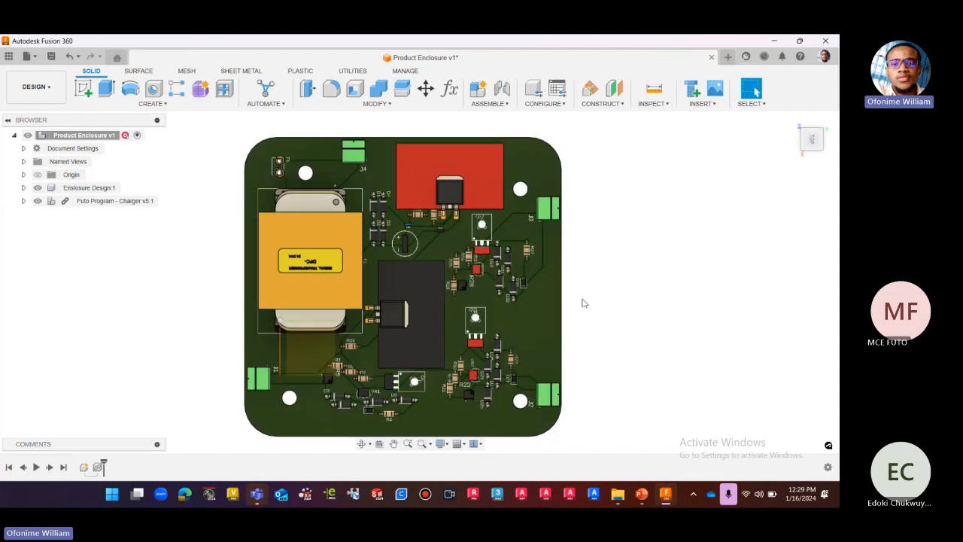
# Measure the charger board's thickness between its top and bottom faces and inspect its edge from the right side.
pyautogui.click(809, 133)
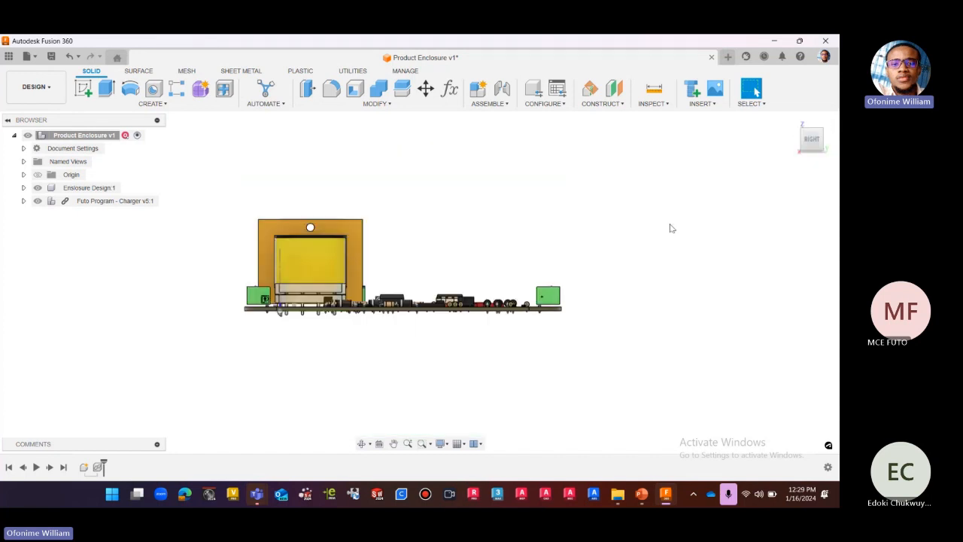
pyautogui.click(655, 104)
pyautogui.click(662, 117)
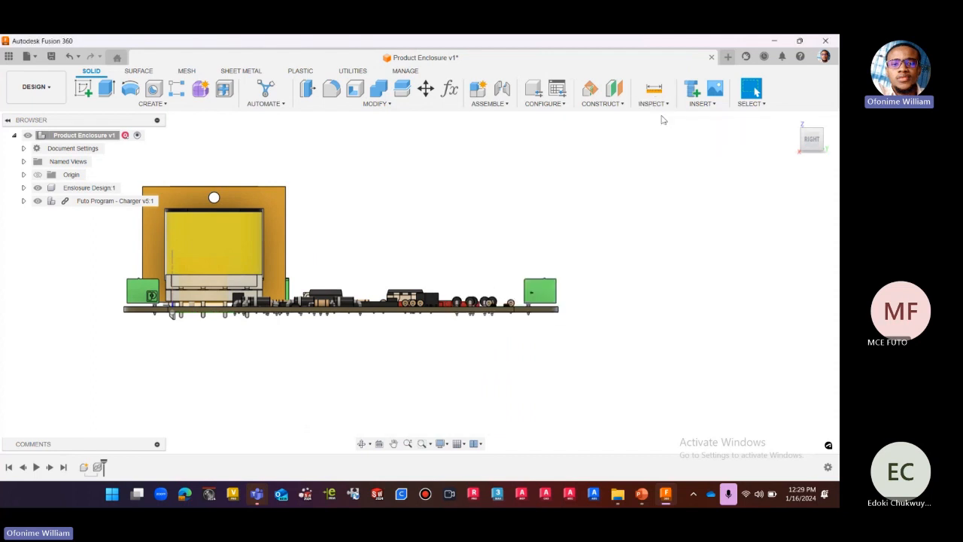
pyautogui.moveTo(741, 172); pyautogui.dragTo(589, 151)
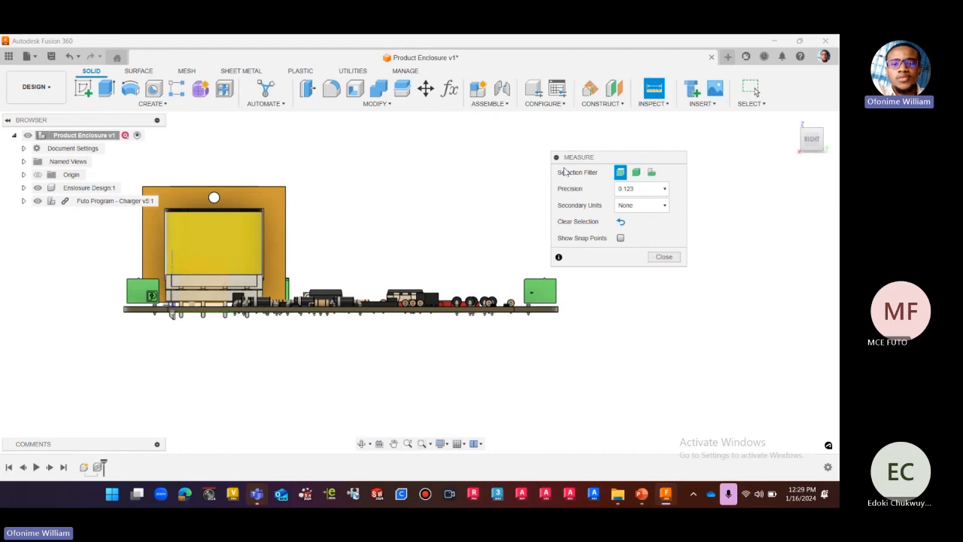
pyautogui.moveTo(591, 161); pyautogui.dragTo(549, 149)
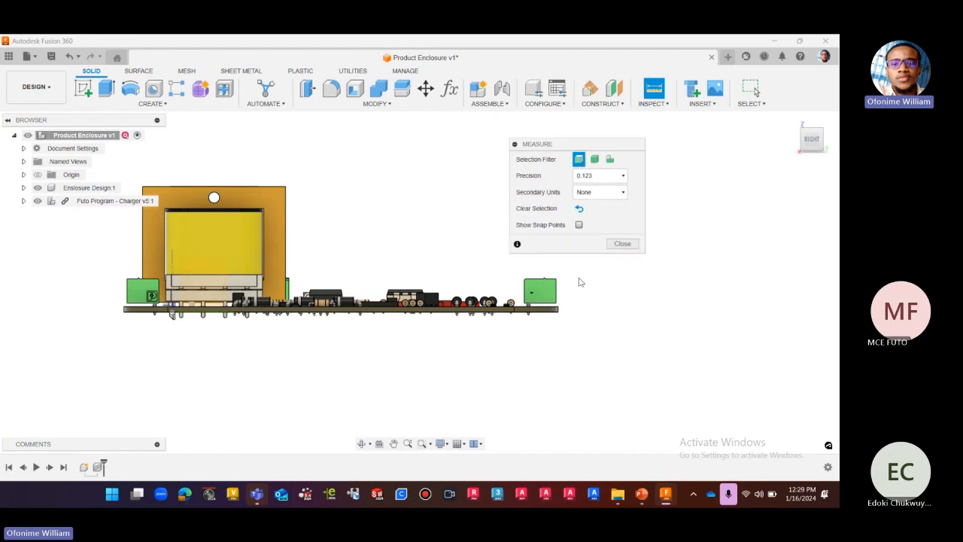
pyautogui.scroll(1, 577, 311)
pyautogui.scroll(3, 577, 310)
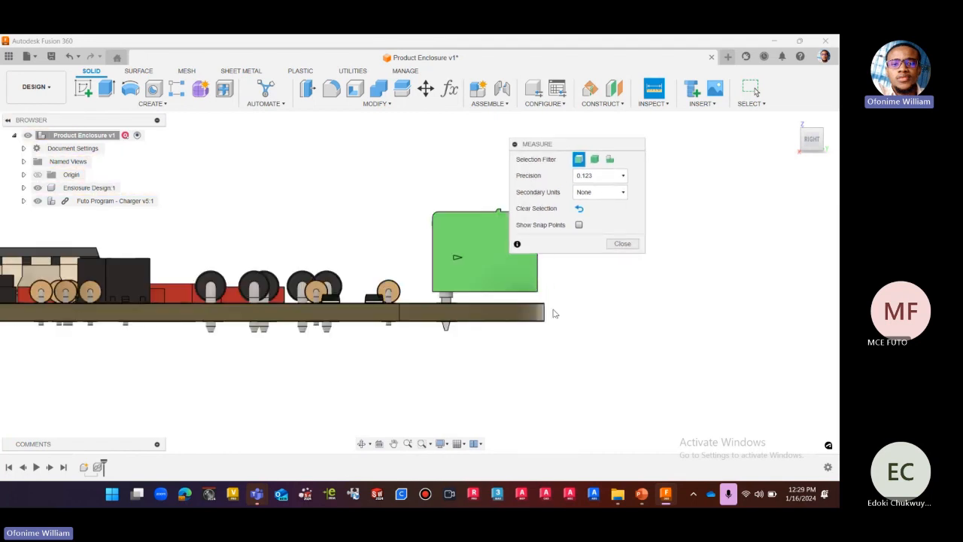
pyautogui.keyDown('shift'); pyautogui.moveTo(553, 313); pyautogui.dragTo(600, 309, button='middle'); pyautogui.keyUp('shift')
pyautogui.scroll(-2, 599, 308)
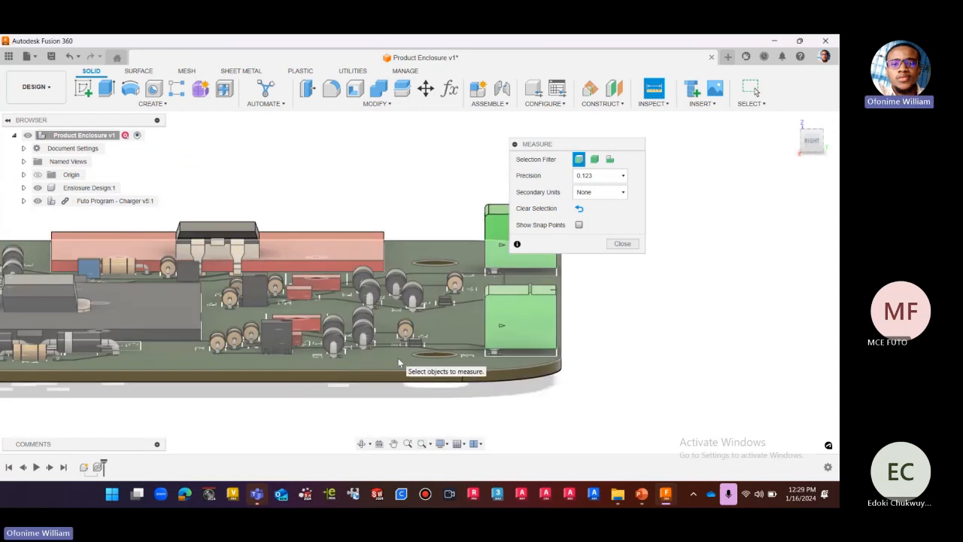
pyautogui.click(399, 363)
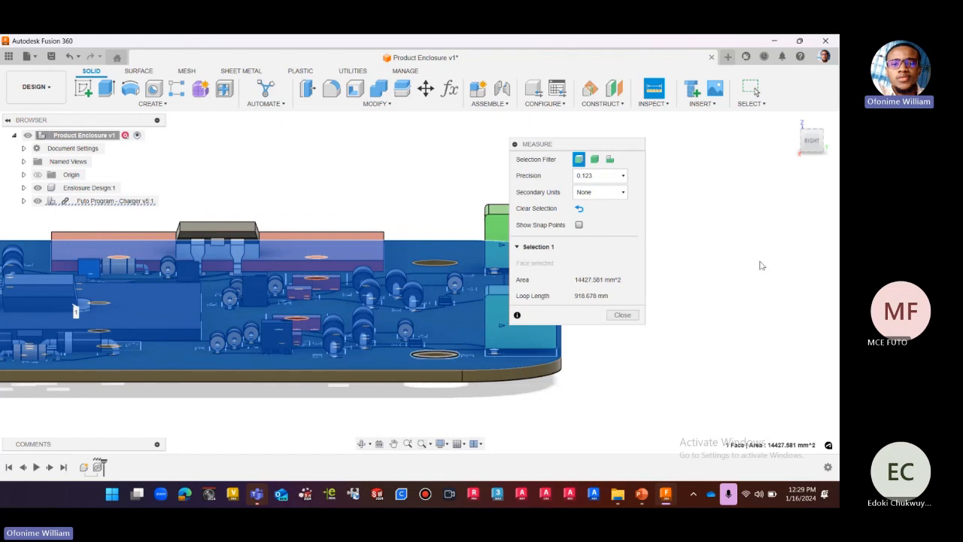
pyautogui.click(814, 142)
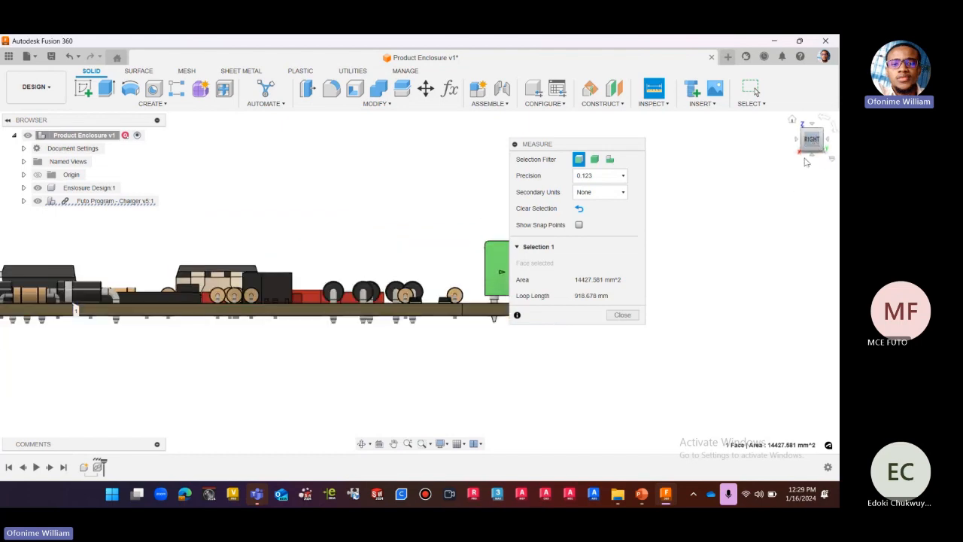
pyautogui.moveTo(816, 143); pyautogui.dragTo(815, 124)
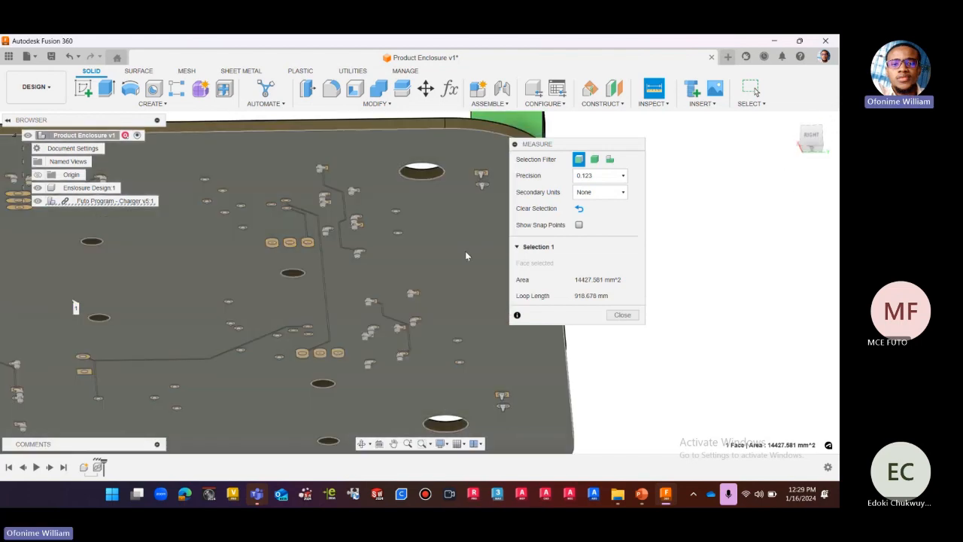
pyautogui.click(464, 251)
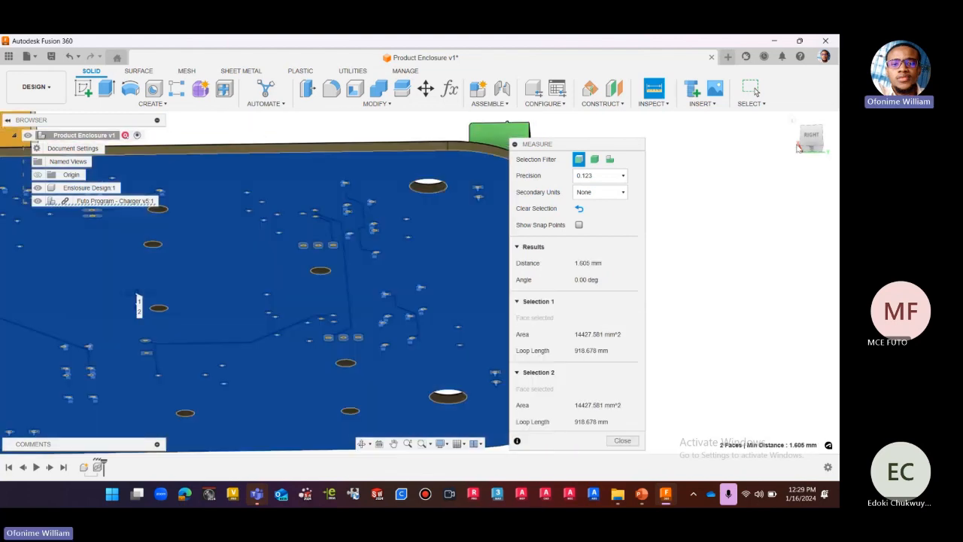
pyautogui.click(805, 143)
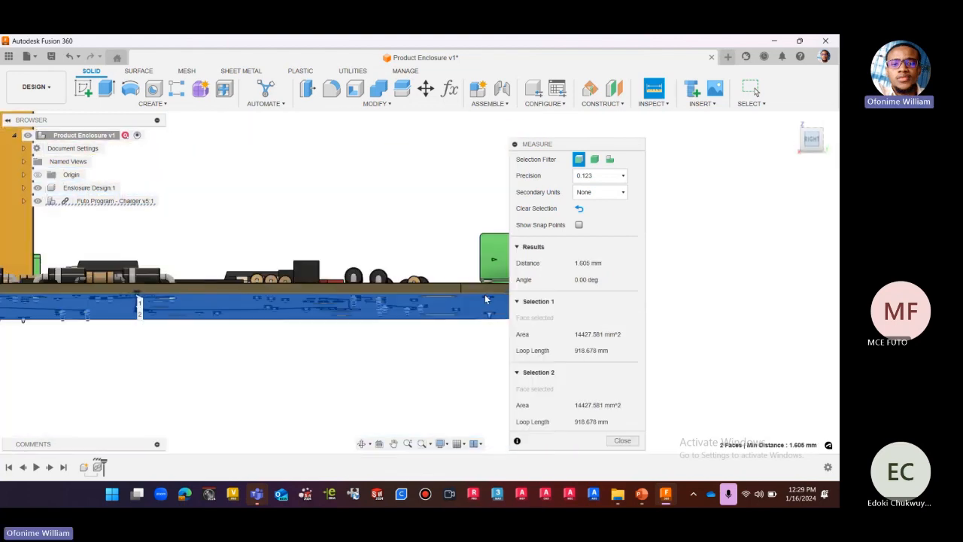
pyautogui.scroll(5, 452, 329)
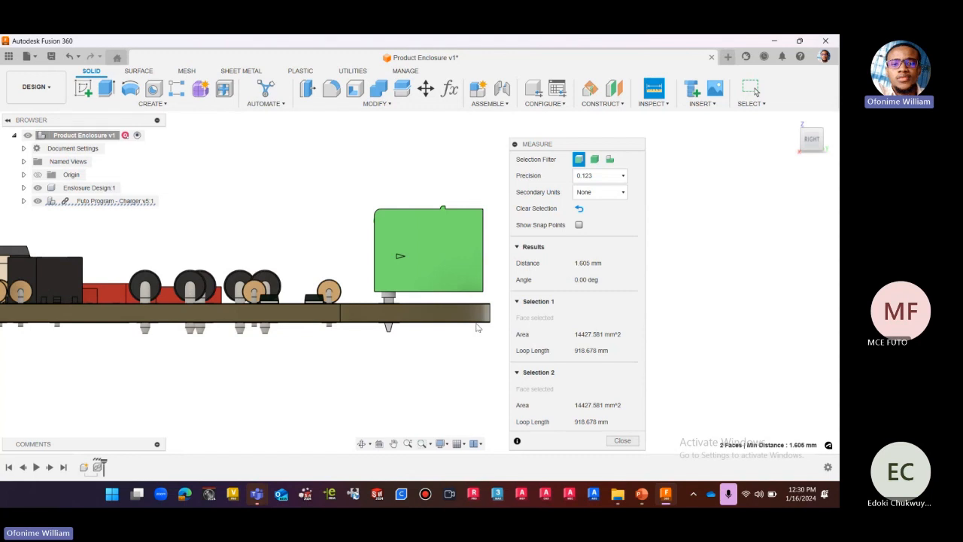
pyautogui.scroll(-5, 477, 331)
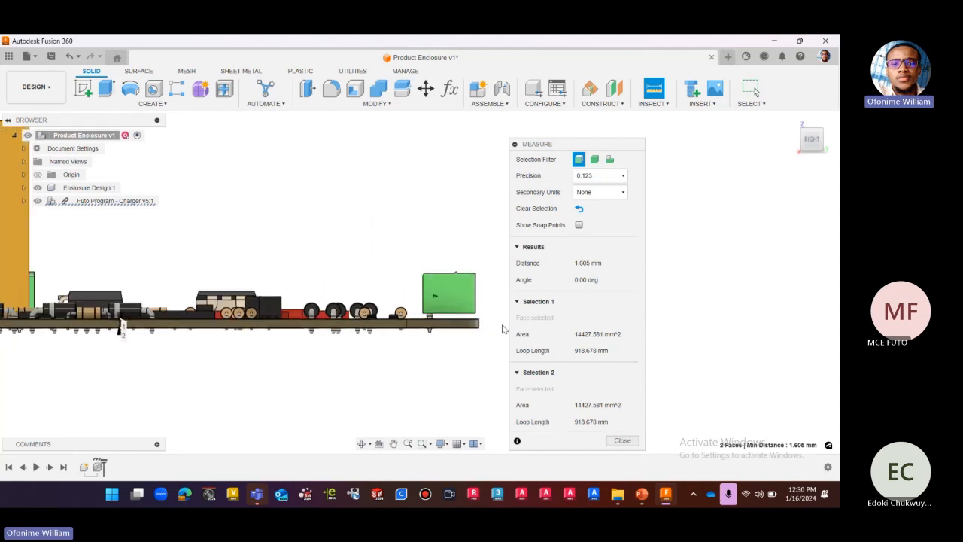
# Clear the board thickness measurement and measure the height from the board's face to the label face on top of the transformer.
pyautogui.scroll(-2, 502, 329)
pyautogui.click(579, 210)
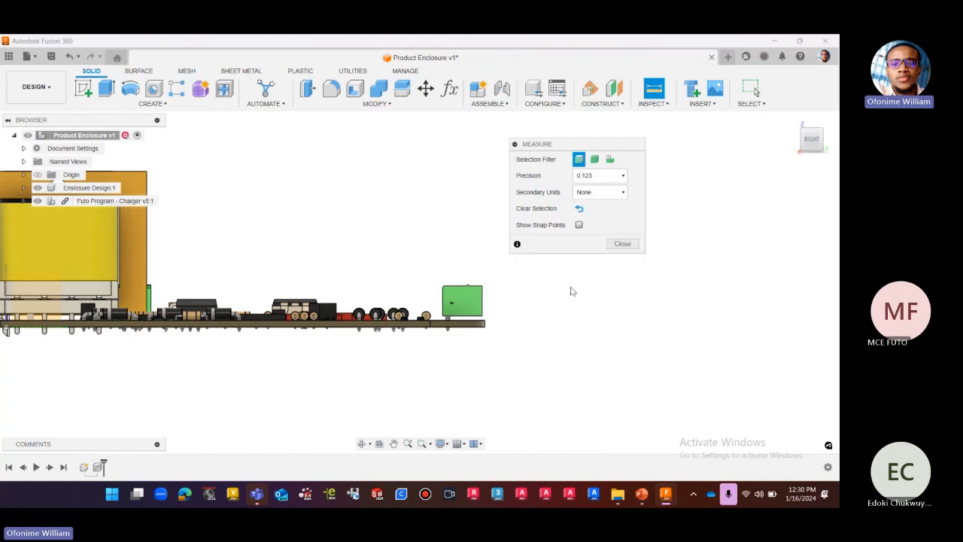
pyautogui.scroll(-2, 587, 320)
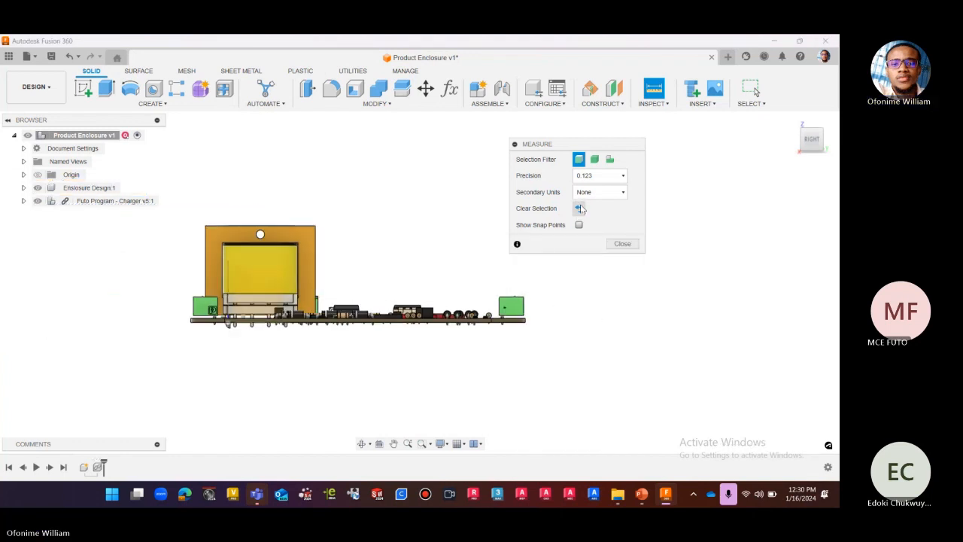
pyautogui.click(797, 128)
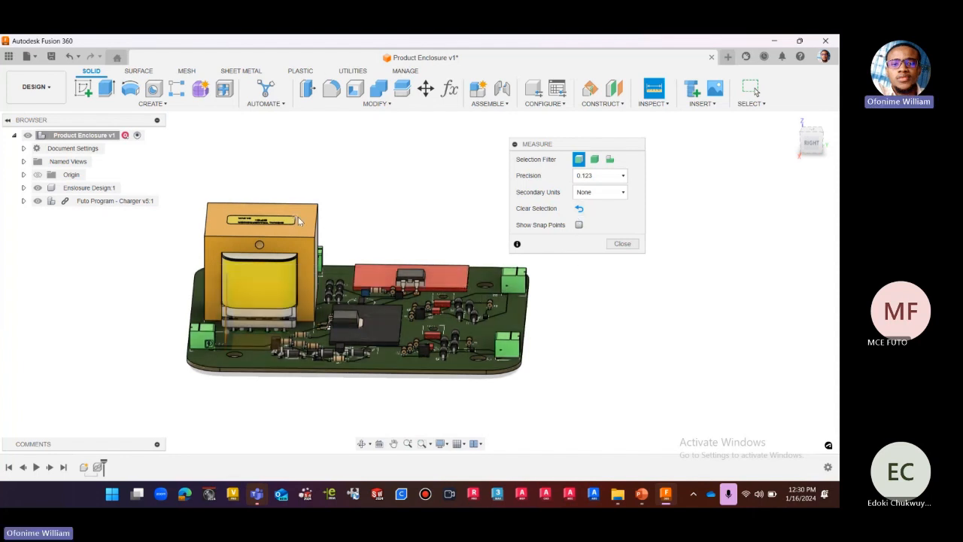
pyautogui.scroll(2, 298, 217)
pyautogui.scroll(1, 247, 207)
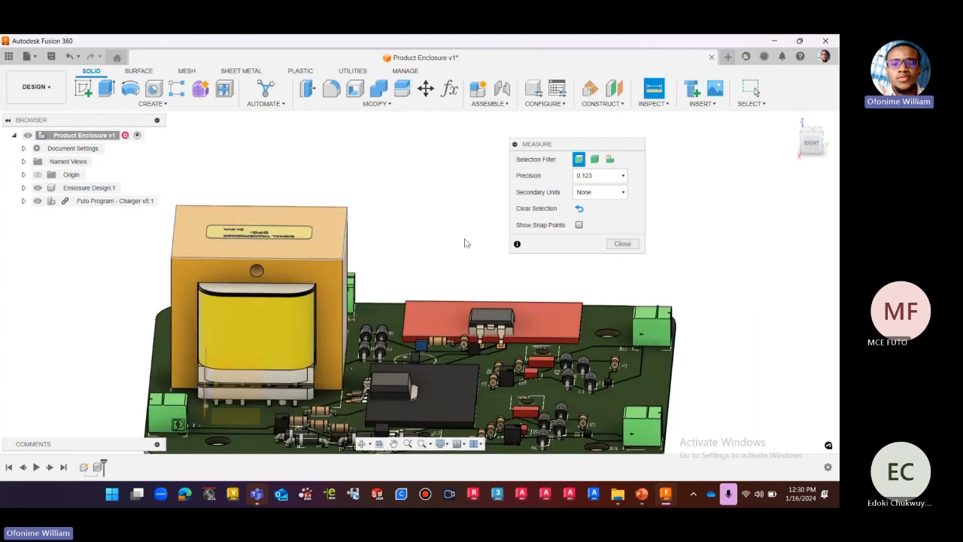
pyautogui.scroll(-3, 481, 249)
pyautogui.scroll(-1, 453, 253)
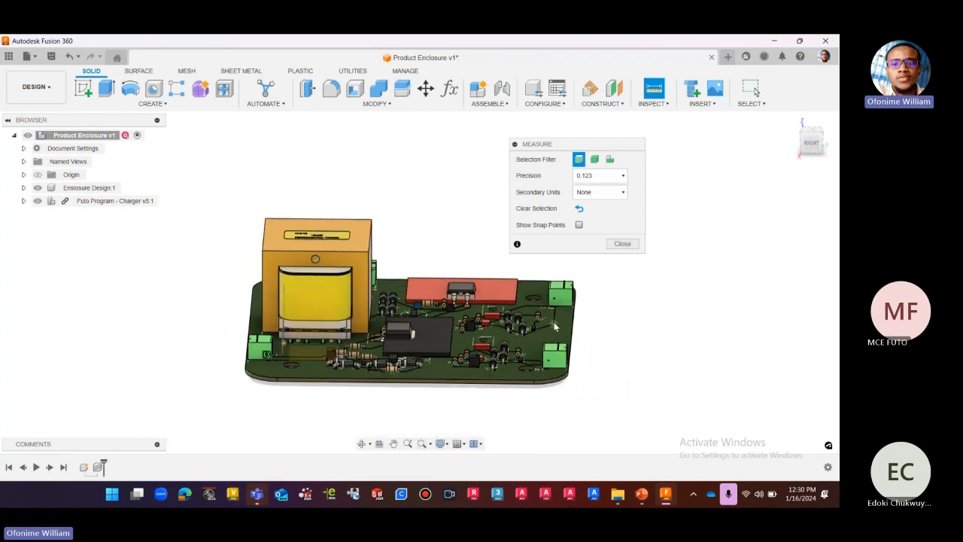
pyautogui.scroll(1, 559, 331)
pyautogui.click(563, 322)
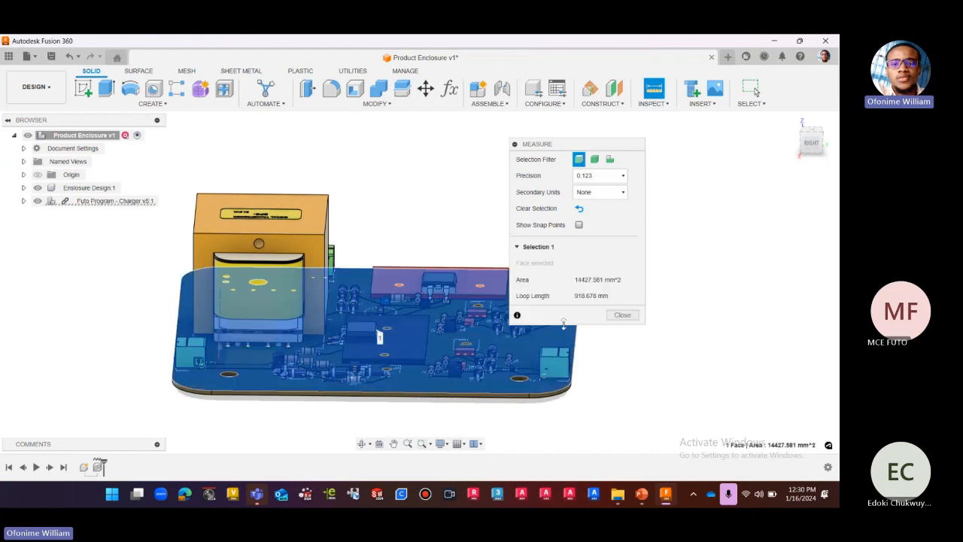
pyautogui.scroll(2, 284, 214)
pyautogui.click(283, 214)
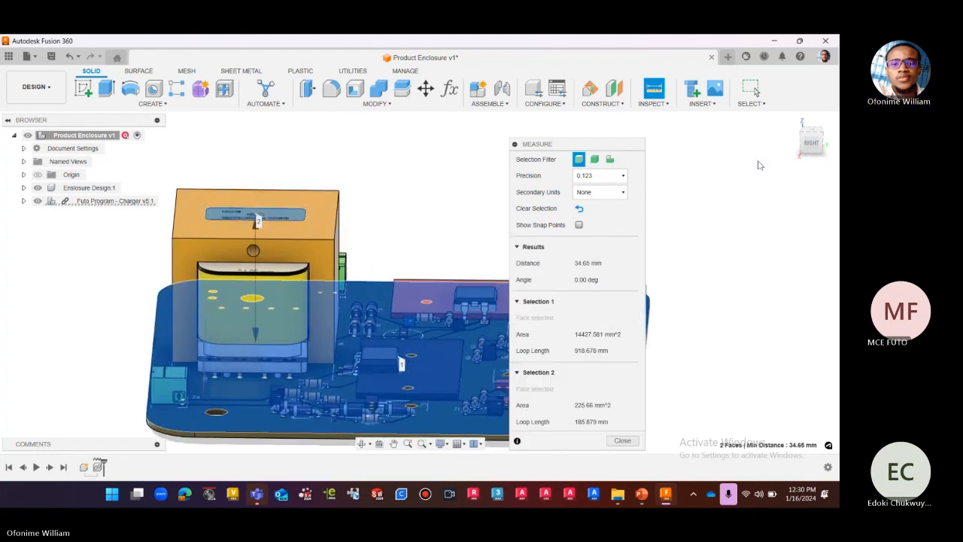
# Inspect the transformer height measurement from the right side and in a slightly tilted view.
pyautogui.click(811, 143)
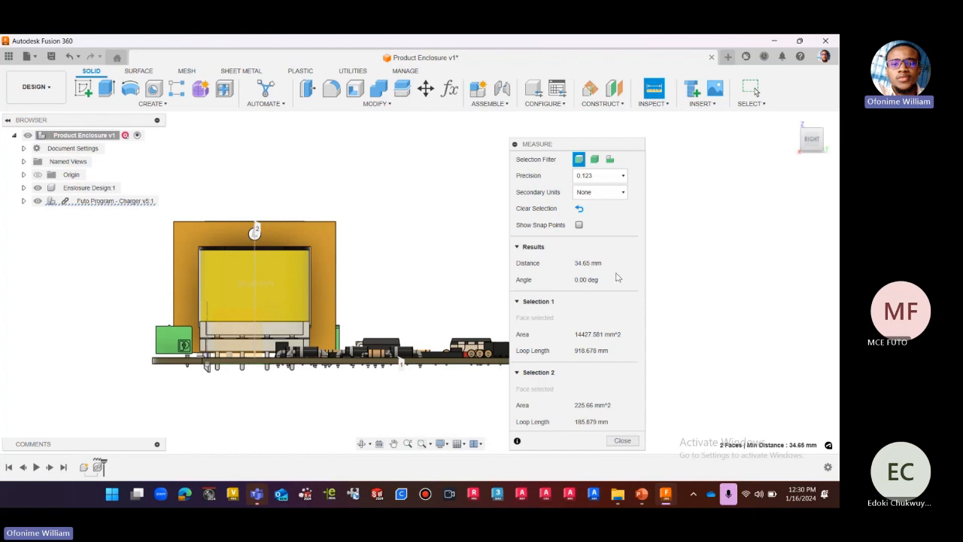
pyautogui.moveTo(811, 140); pyautogui.dragTo(812, 155)
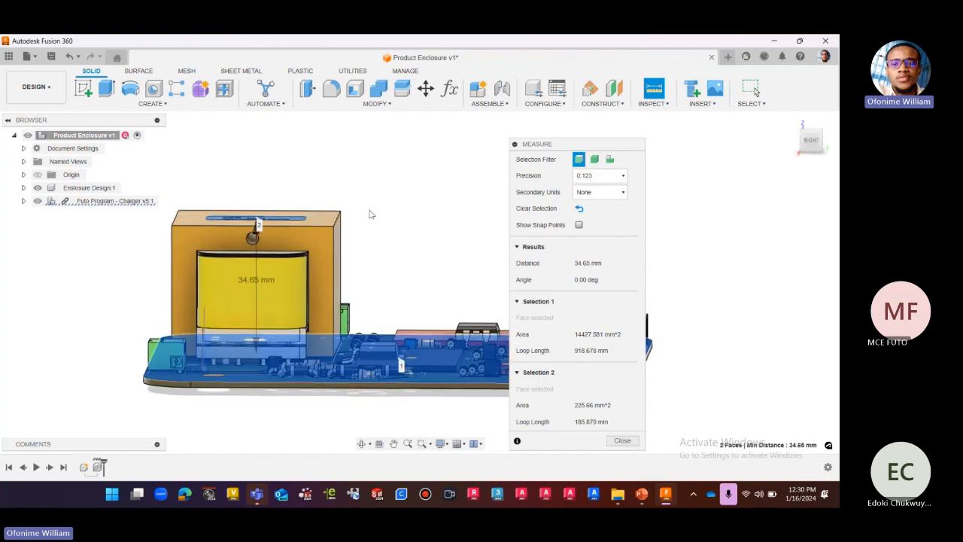
pyautogui.scroll(-3, 359, 218)
pyautogui.scroll(1, 358, 219)
pyautogui.scroll(-2, 282, 218)
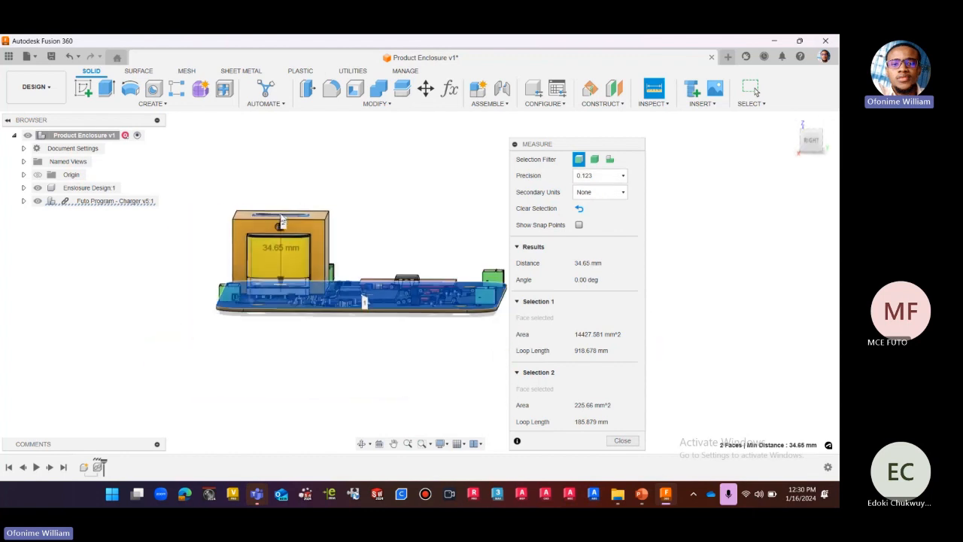
pyautogui.scroll(2, 284, 219)
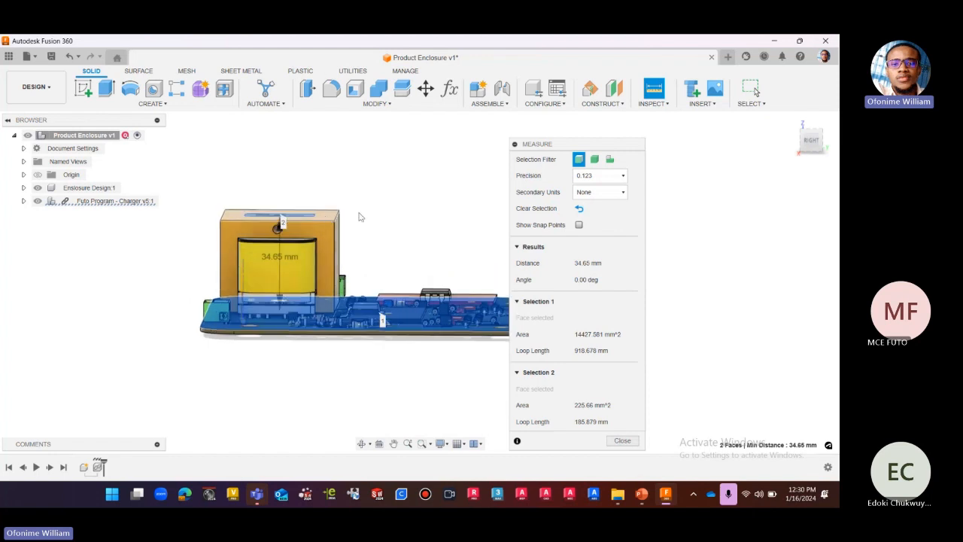
pyautogui.click(811, 139)
pyautogui.scroll(5, 330, 286)
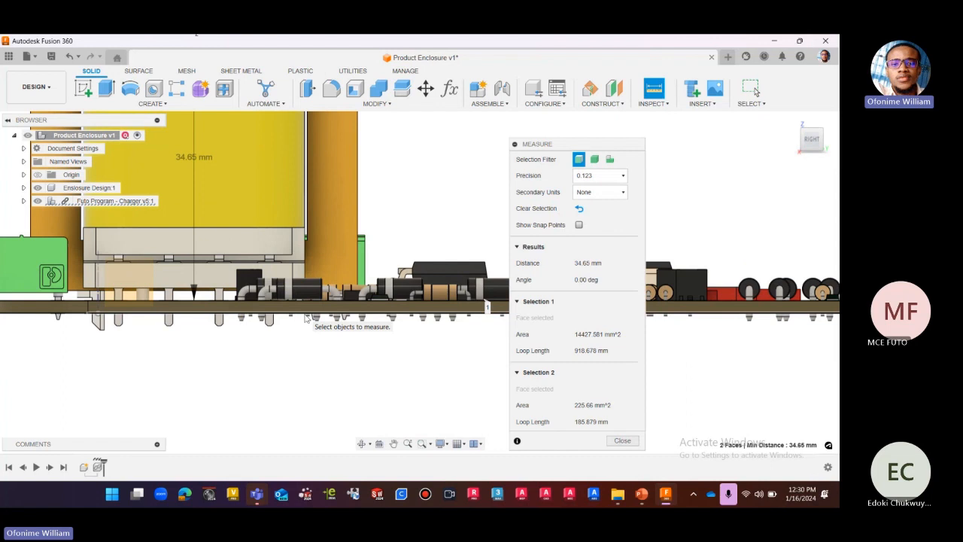
pyautogui.scroll(-3, 306, 324)
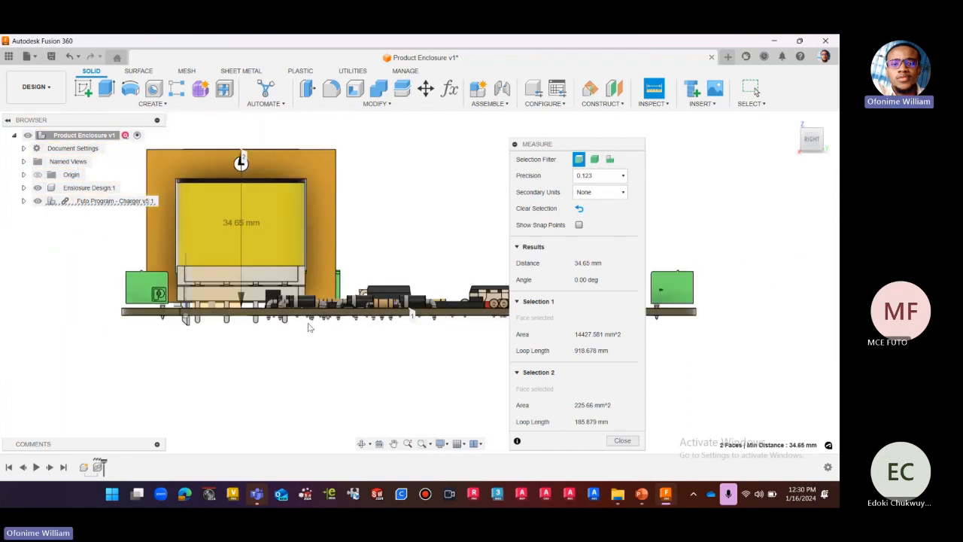
pyautogui.scroll(-2, 308, 327)
# Clear the height measurement and examine the charger board's underside, including its protruding component pins and holes.
pyautogui.click(579, 209)
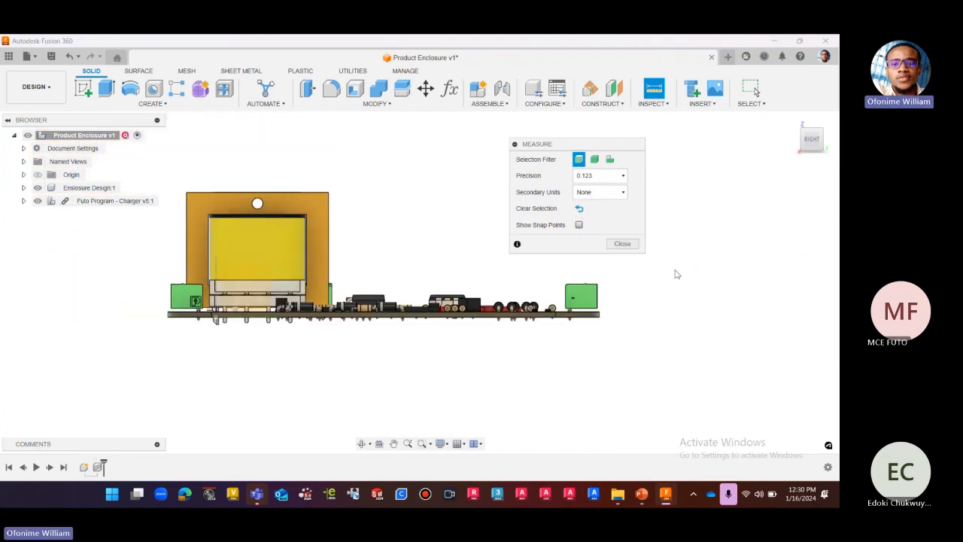
pyautogui.click(813, 151)
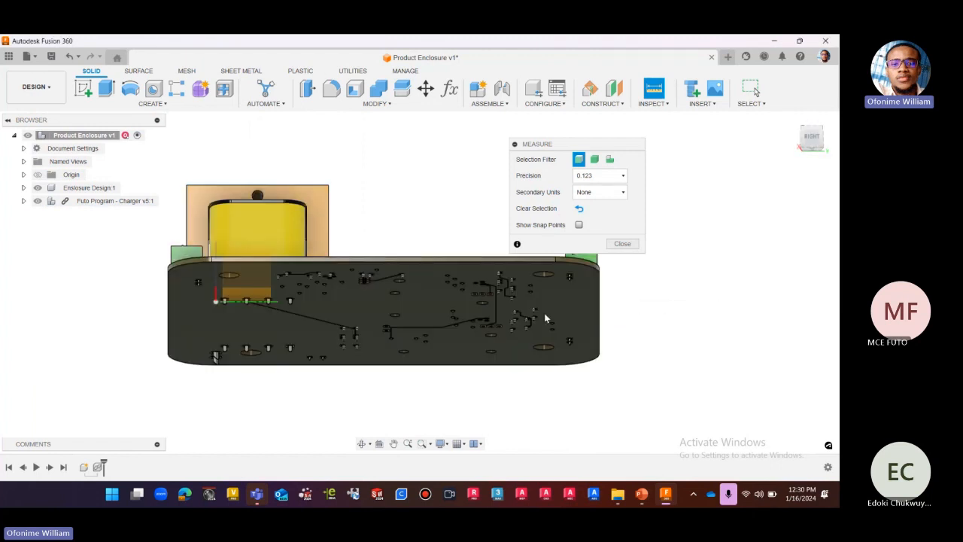
pyautogui.scroll(2, 501, 291)
pyautogui.scroll(-2, 549, 349)
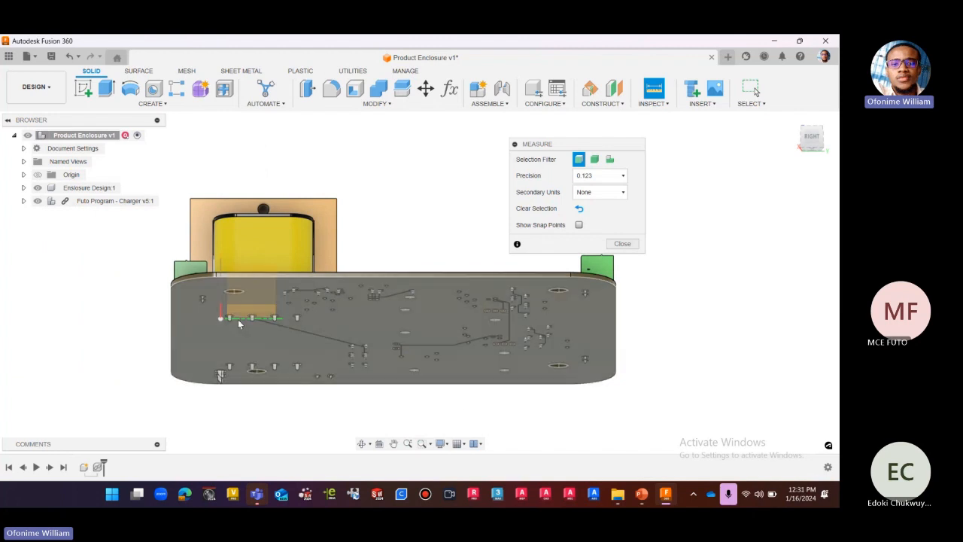
pyautogui.scroll(1, 262, 344)
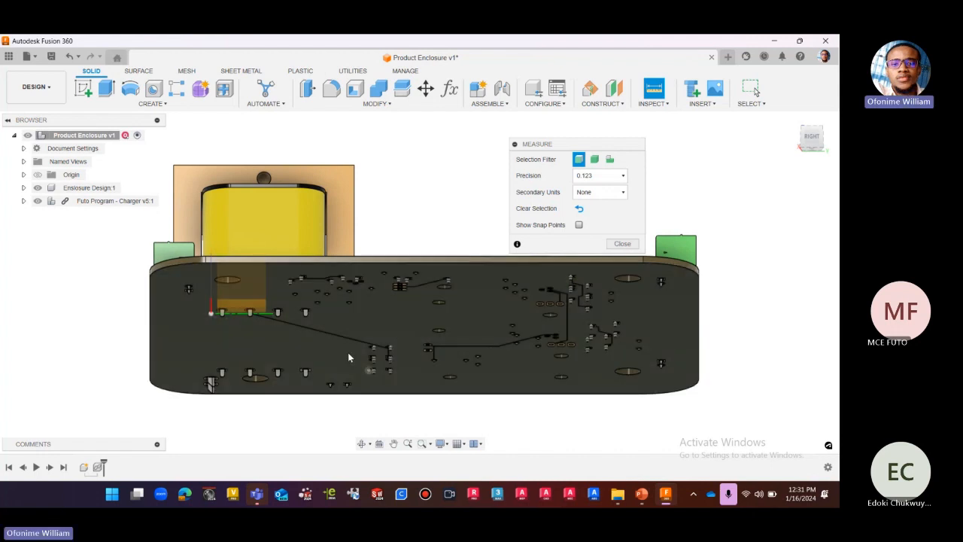
pyautogui.scroll(-1, 322, 343)
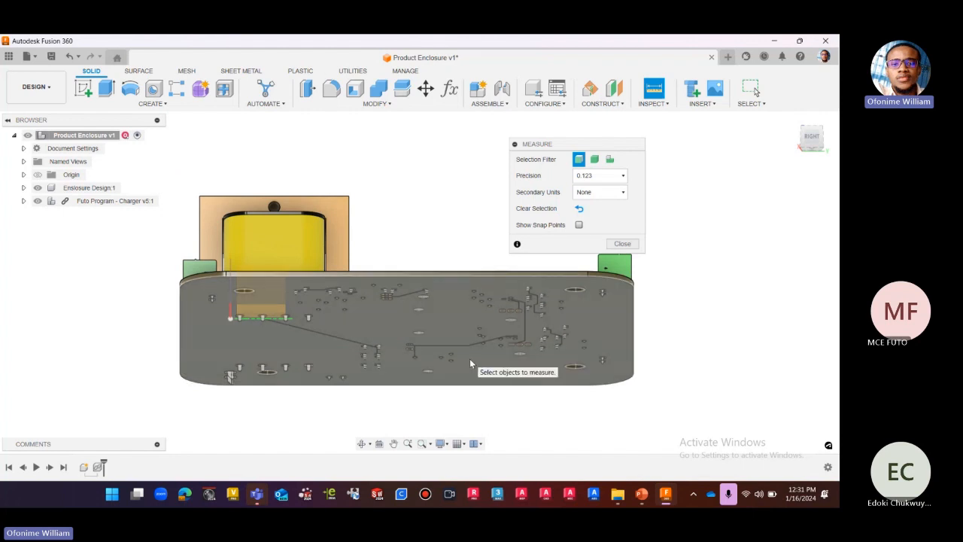
pyautogui.scroll(2, 273, 335)
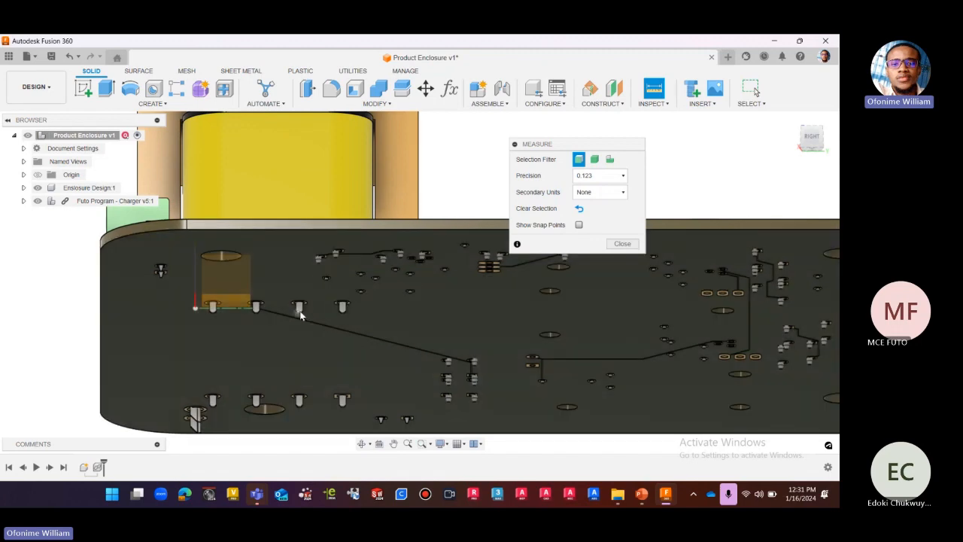
pyautogui.scroll(2, 299, 313)
pyautogui.scroll(-5, 300, 314)
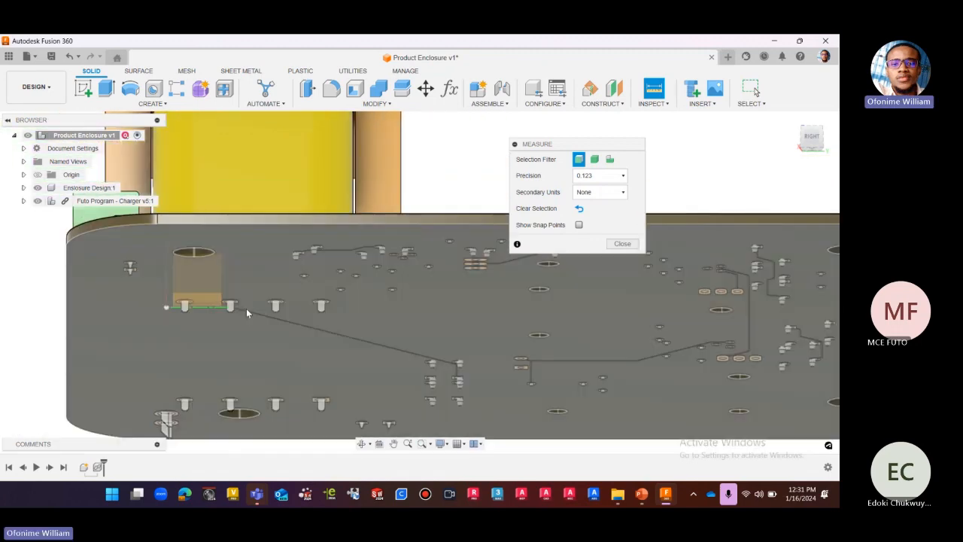
pyautogui.scroll(3, 190, 380)
pyautogui.scroll(-2, 192, 380)
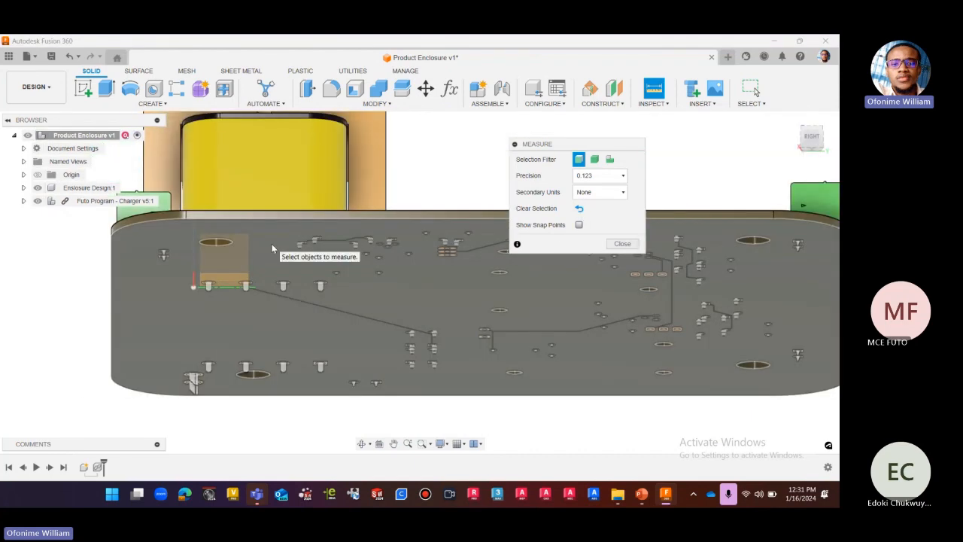
pyautogui.scroll(2, 214, 322)
# Select the board's underside face for measuring and inspect the slanted pin near the corner from below and from the right side.
pyautogui.click(217, 319)
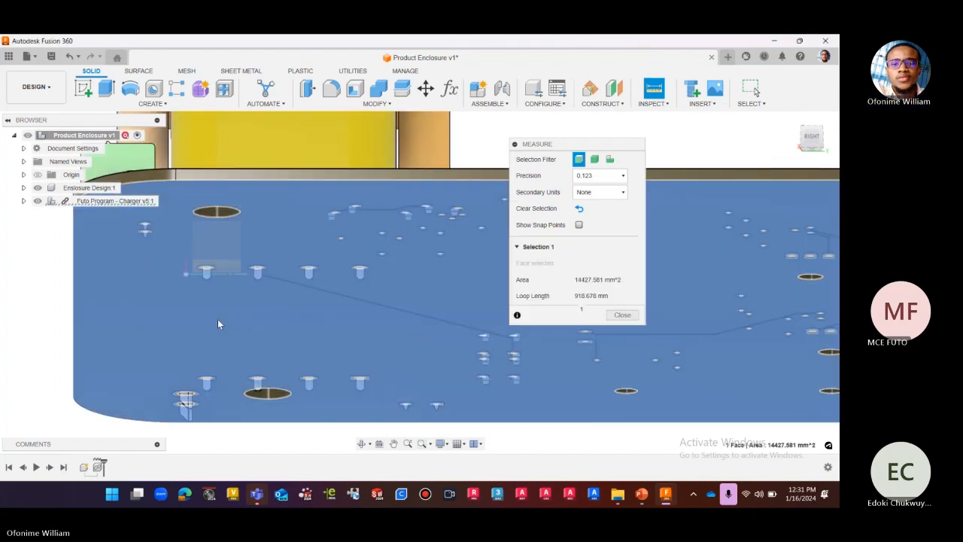
pyautogui.scroll(-1, 253, 291)
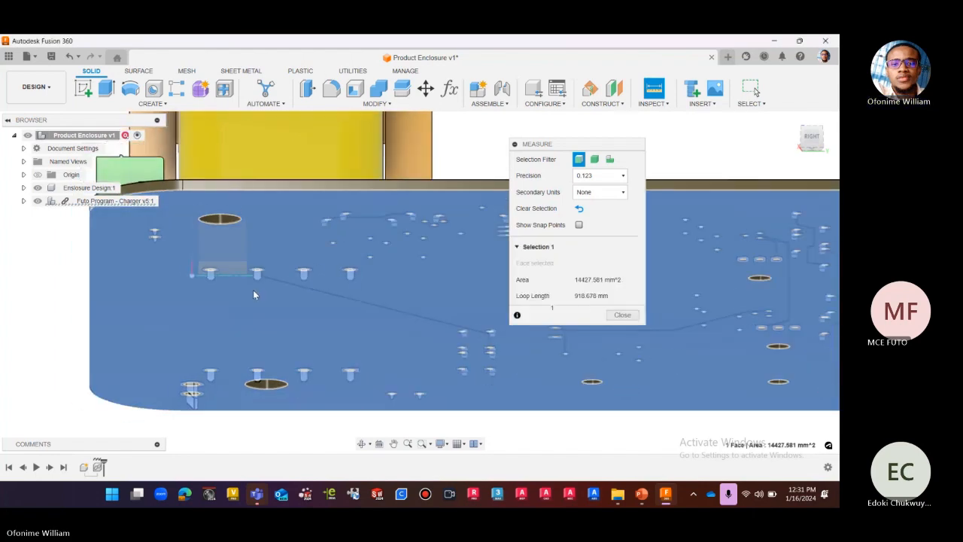
pyautogui.scroll(-1, 283, 331)
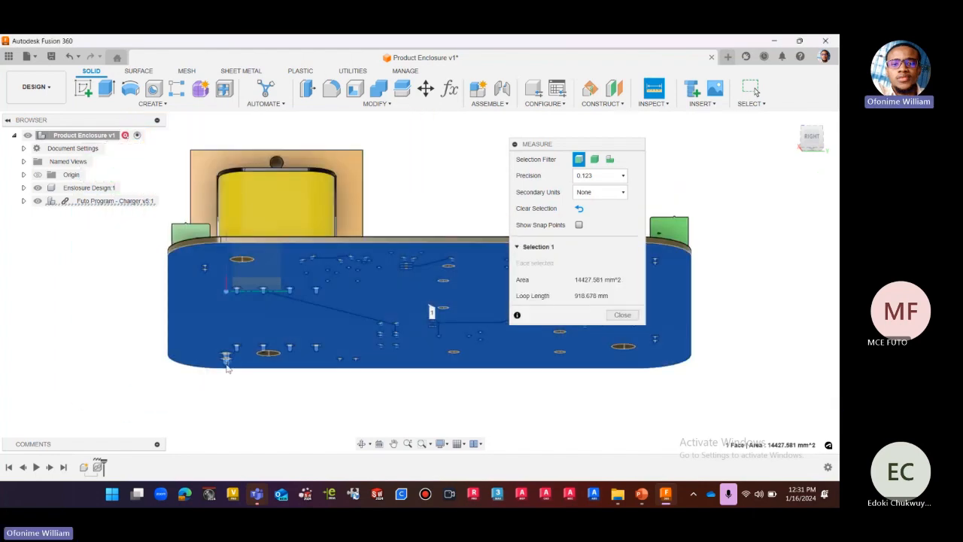
pyautogui.scroll(5, 227, 367)
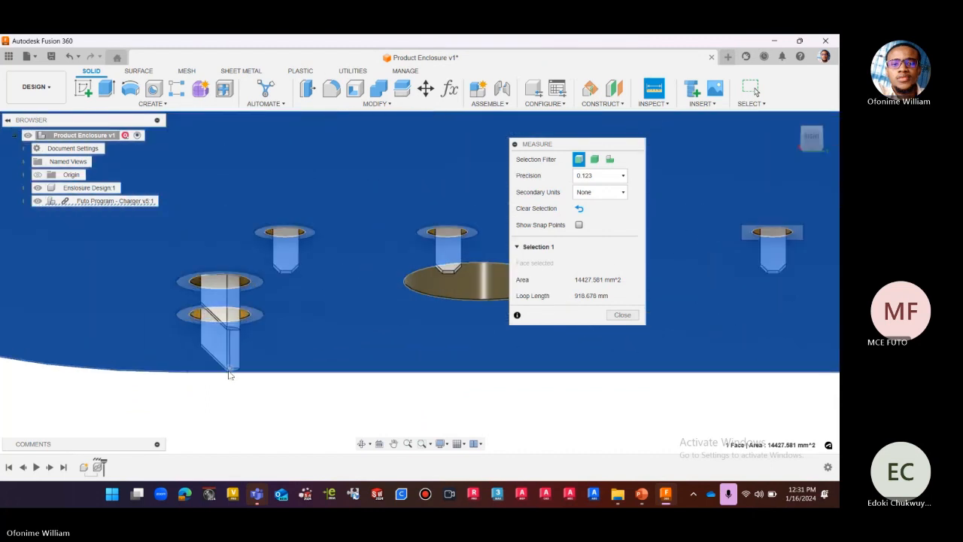
pyautogui.scroll(-3, 235, 372)
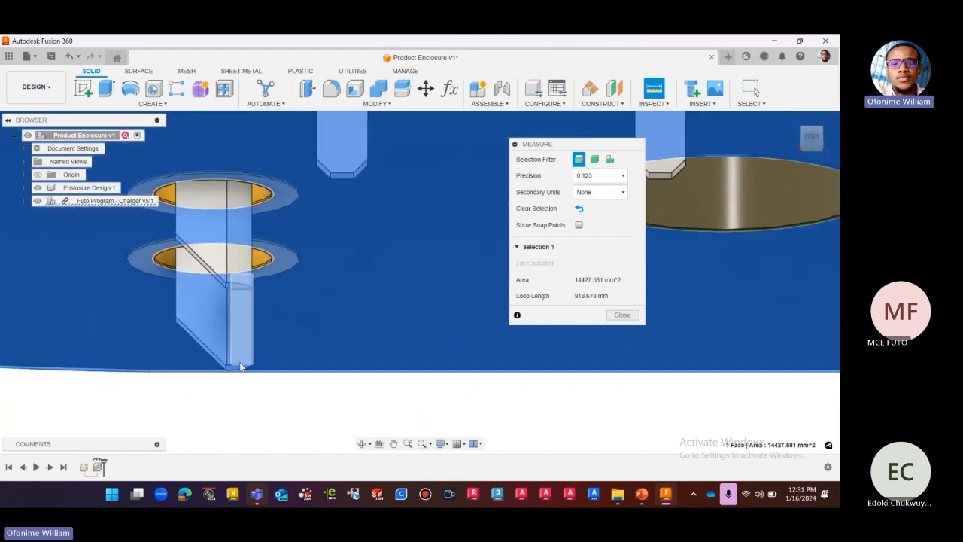
pyautogui.scroll(-2, 248, 361)
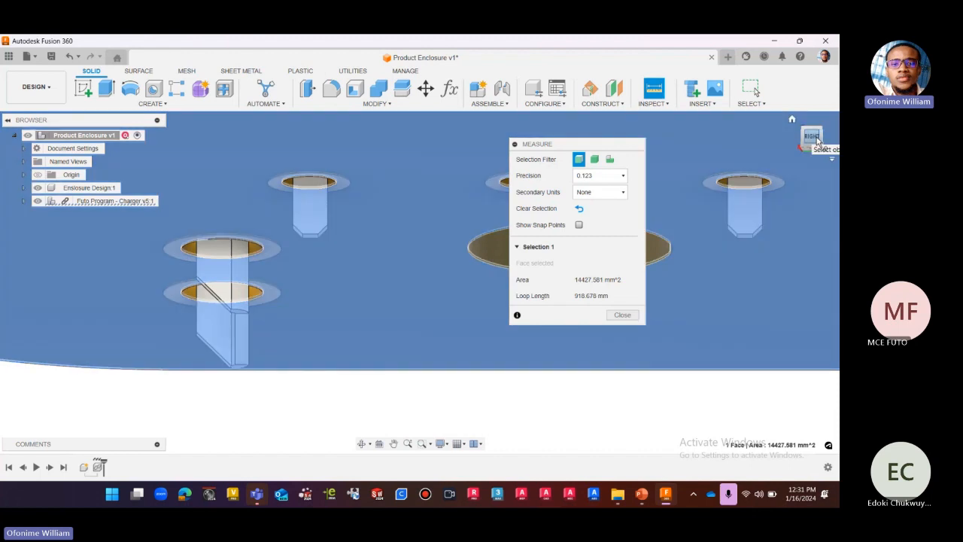
pyautogui.click(813, 137)
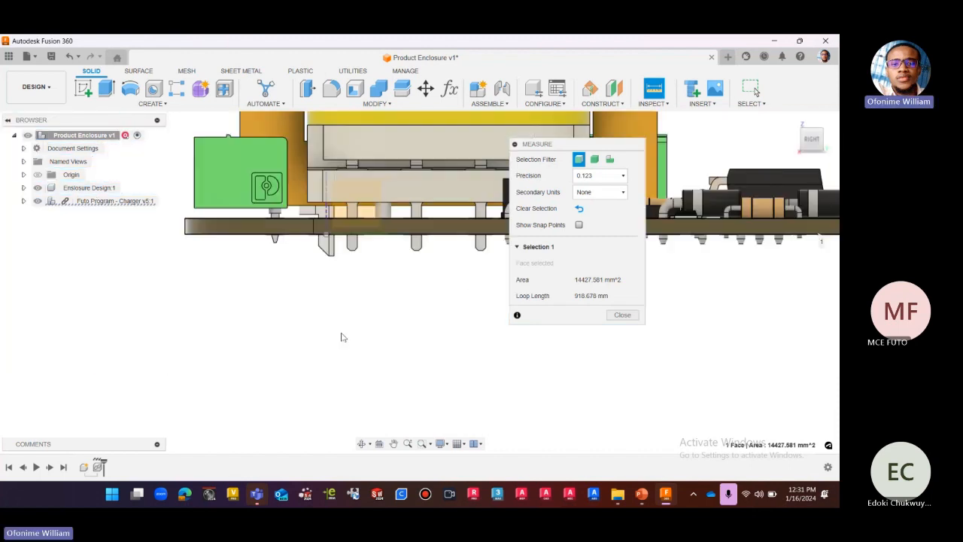
pyautogui.scroll(5, 339, 306)
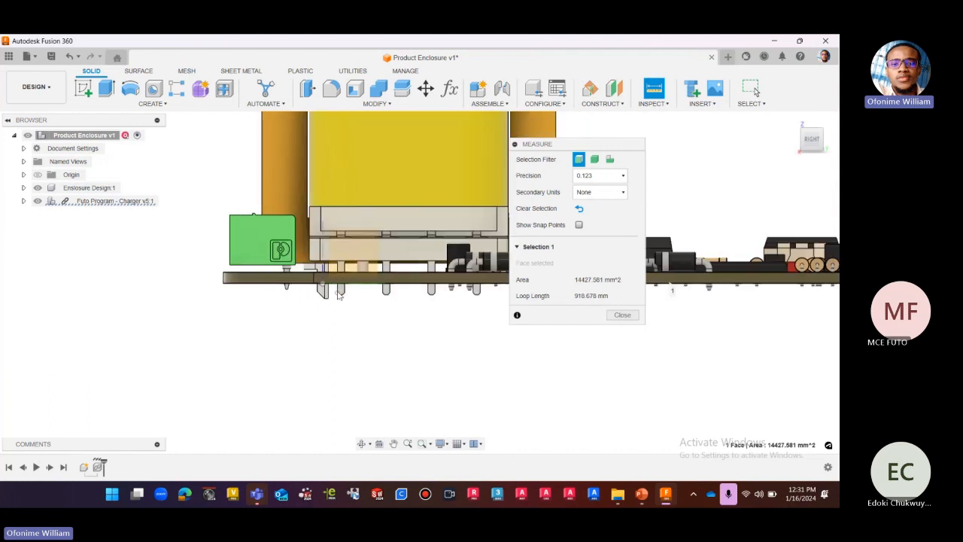
pyautogui.scroll(1, 329, 304)
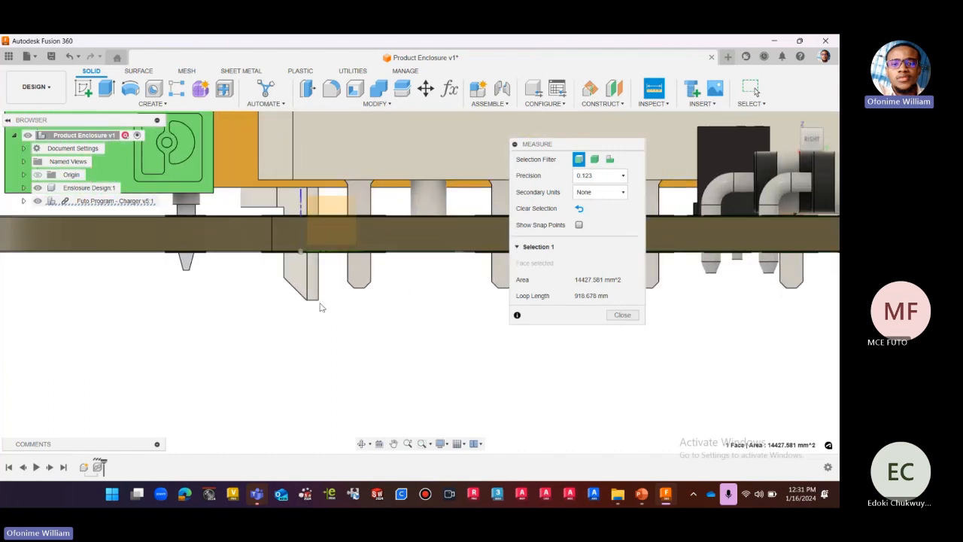
# Clear the selection, show snap points, and measure from the slanted pin's tip vertex to the board's underside face.
pyautogui.click(580, 209)
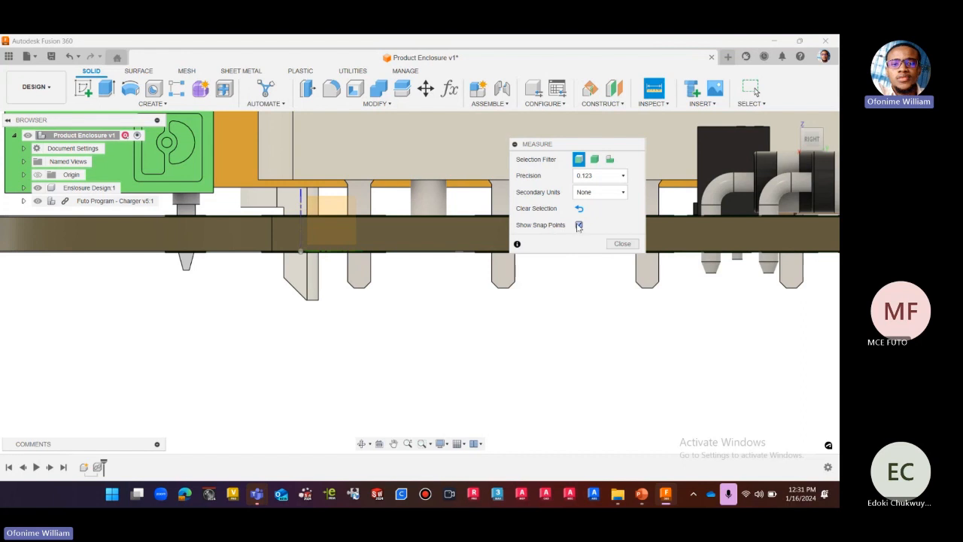
pyautogui.scroll(3, 313, 312)
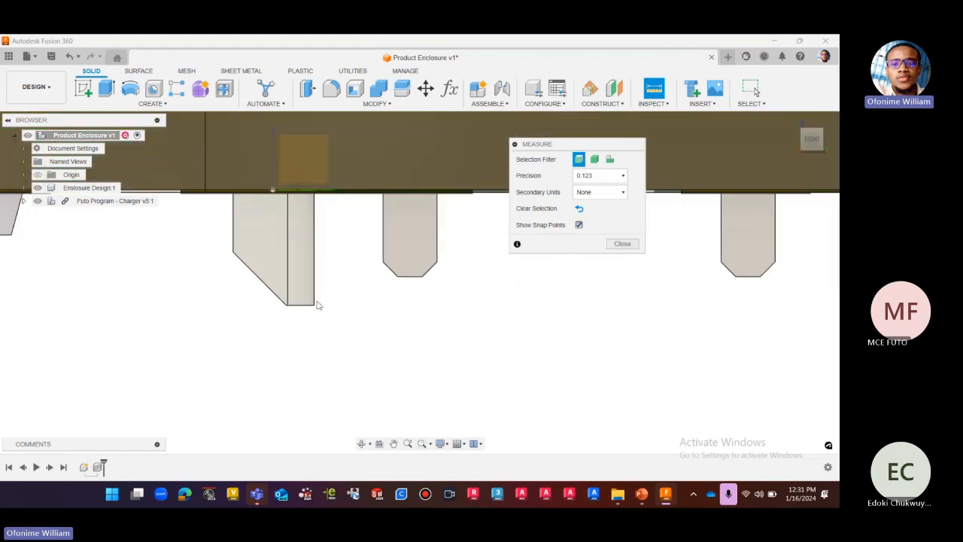
pyautogui.click(316, 305)
pyautogui.scroll(-2, 362, 305)
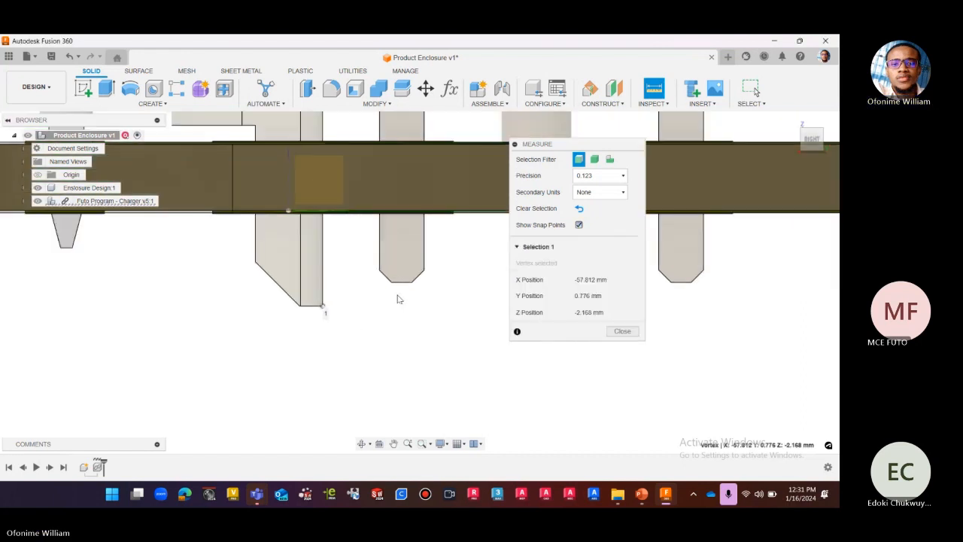
pyautogui.scroll(-2, 399, 300)
pyautogui.moveTo(814, 148); pyautogui.dragTo(810, 136)
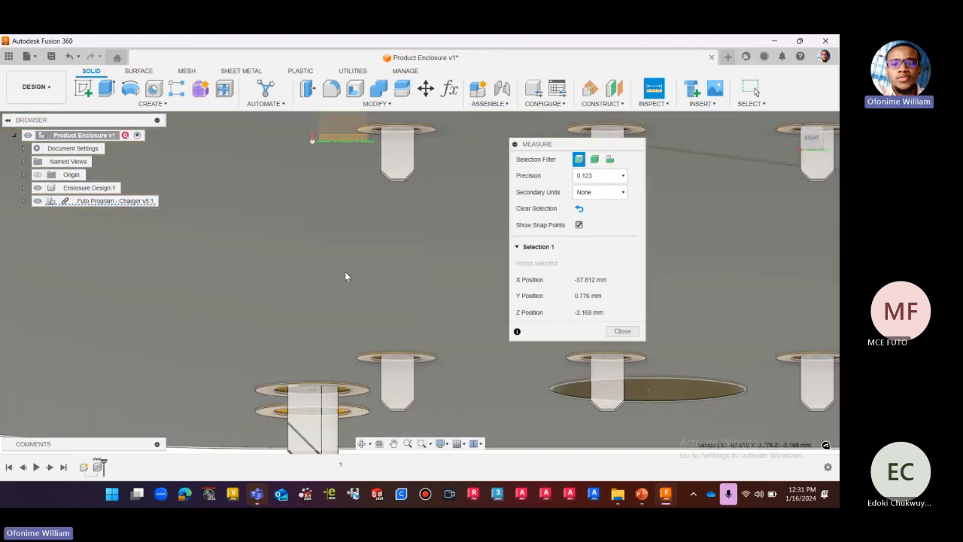
pyautogui.click(345, 275)
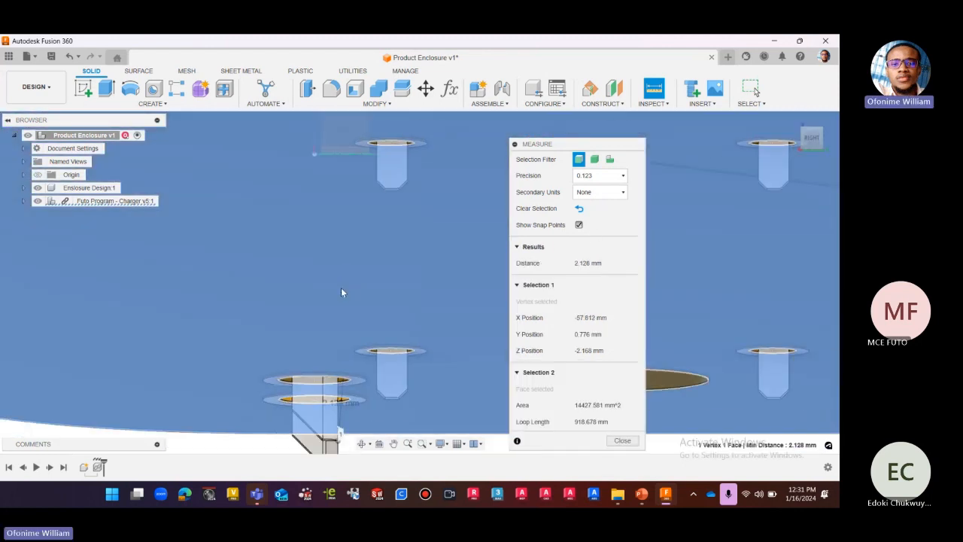
# Inspect the slanted pin's protrusion measurement from the right side, collapse its result and selection details, and clear it.
pyautogui.scroll(-2, 341, 291)
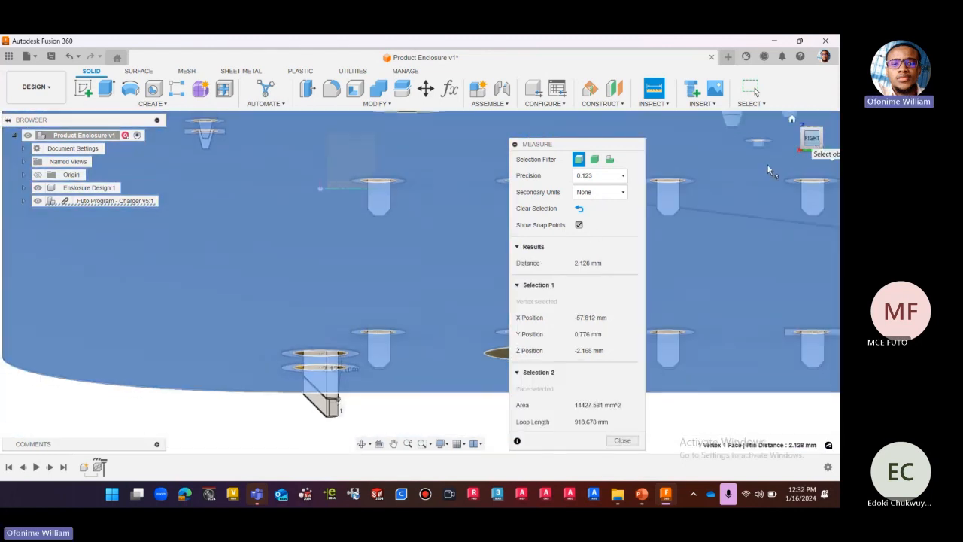
pyautogui.scroll(3, 345, 261)
pyautogui.scroll(-1, 344, 259)
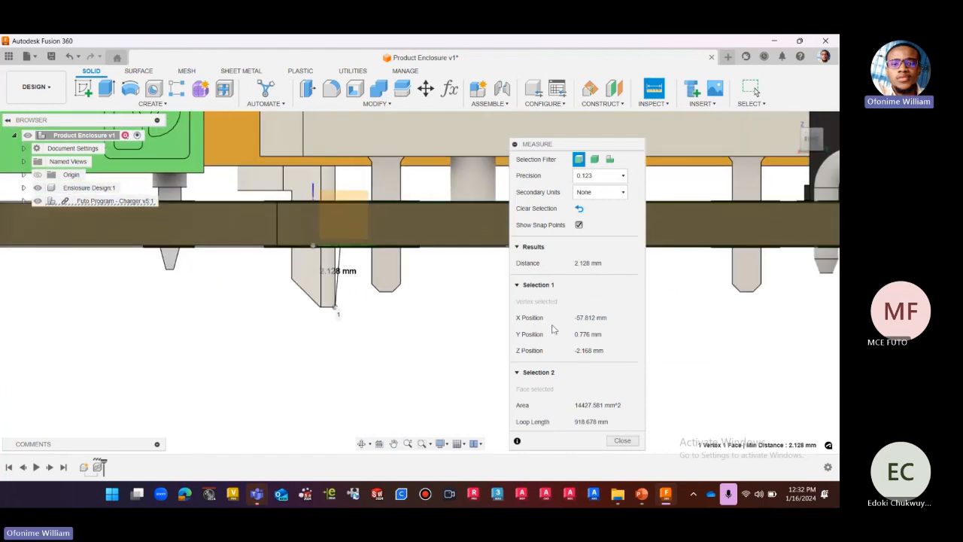
pyautogui.click(518, 248)
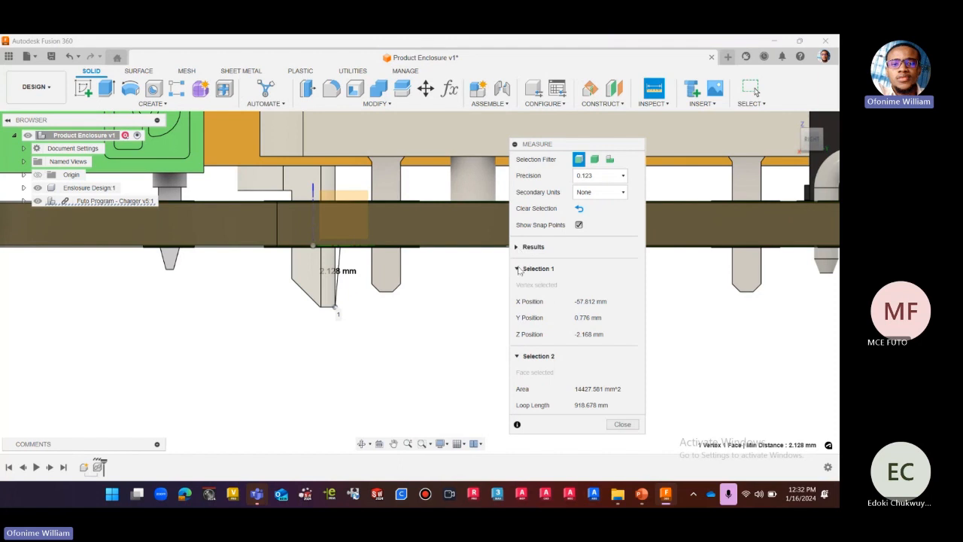
pyautogui.click(517, 269)
pyautogui.click(517, 292)
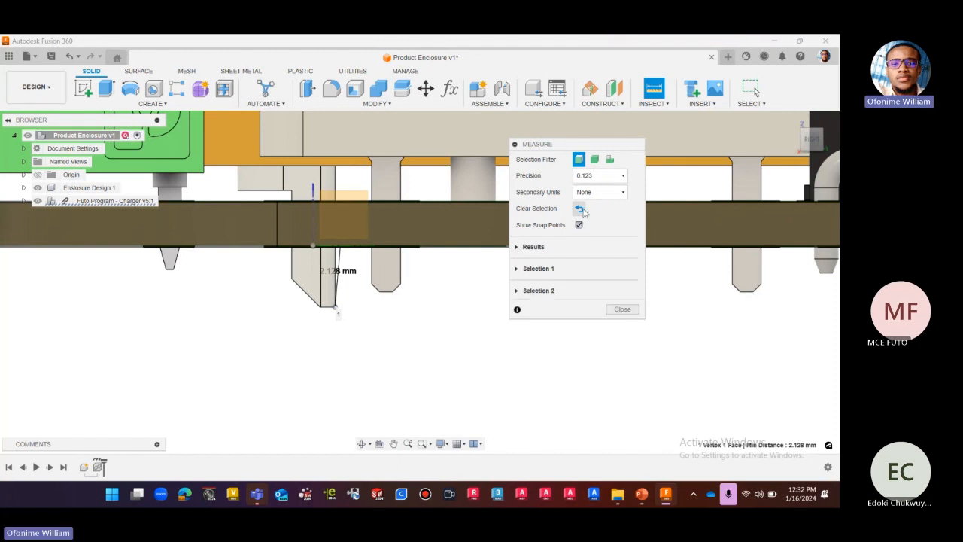
pyautogui.click(579, 208)
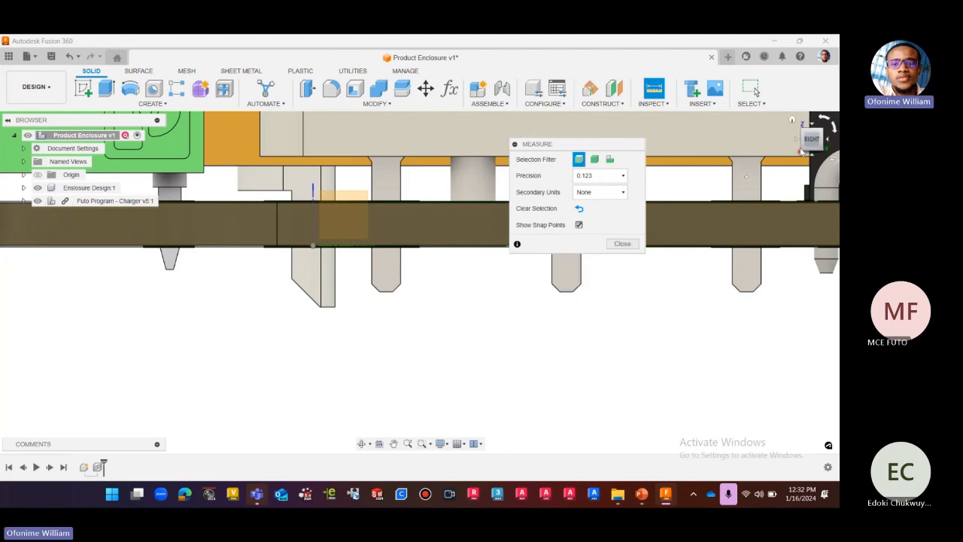
# Select the slanted pin's tip vertex from below the board as the first measuring point.
pyautogui.keyDown('shift'); pyautogui.moveTo(419, 281); pyautogui.dragTo(332, 396, button='middle'); pyautogui.keyUp('shift')
pyautogui.scroll(2, 324, 379)
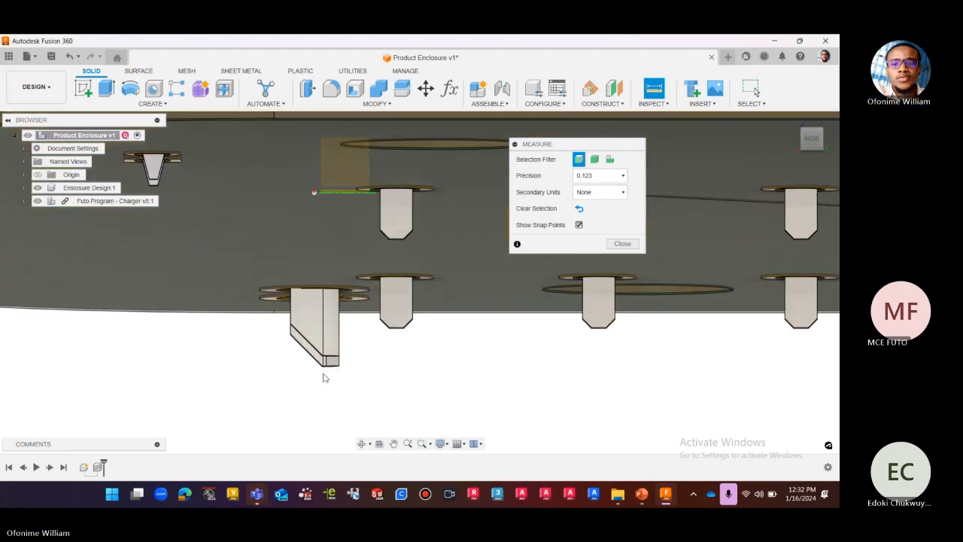
pyautogui.moveTo(812, 137); pyautogui.dragTo(810, 134)
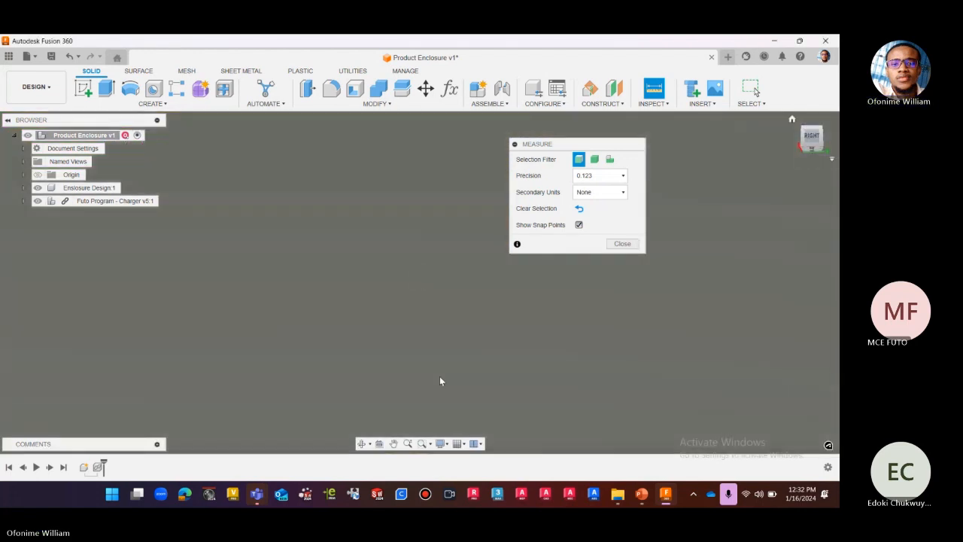
pyautogui.scroll(-4, 436, 373)
pyautogui.keyDown('shift'); pyautogui.moveTo(437, 368); pyautogui.dragTo(384, 328, button='middle'); pyautogui.keyUp('shift')
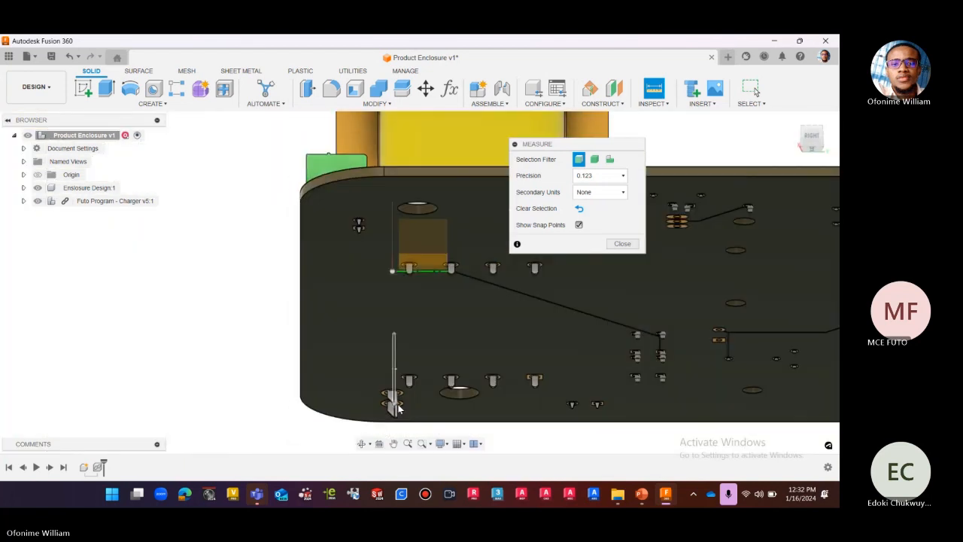
pyautogui.scroll(7, 395, 407)
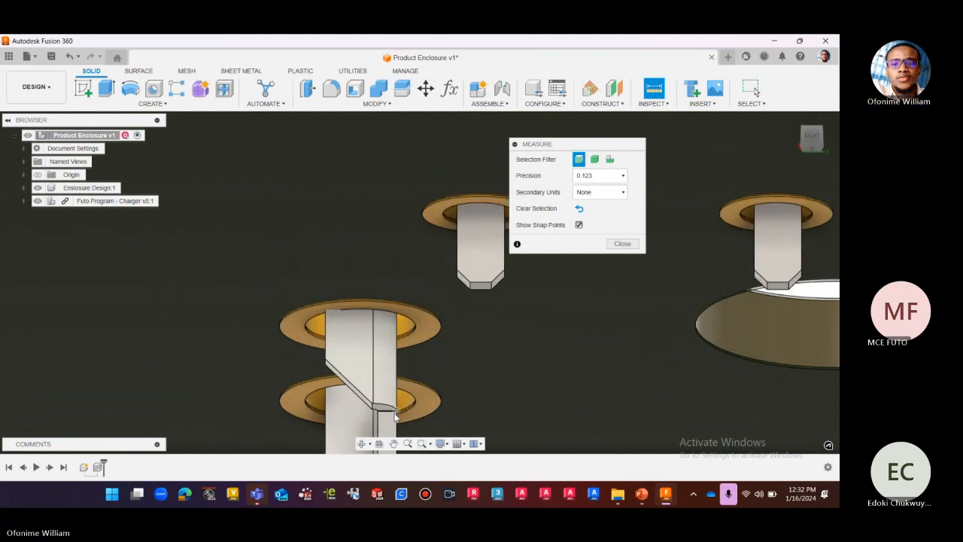
pyautogui.scroll(4, 392, 417)
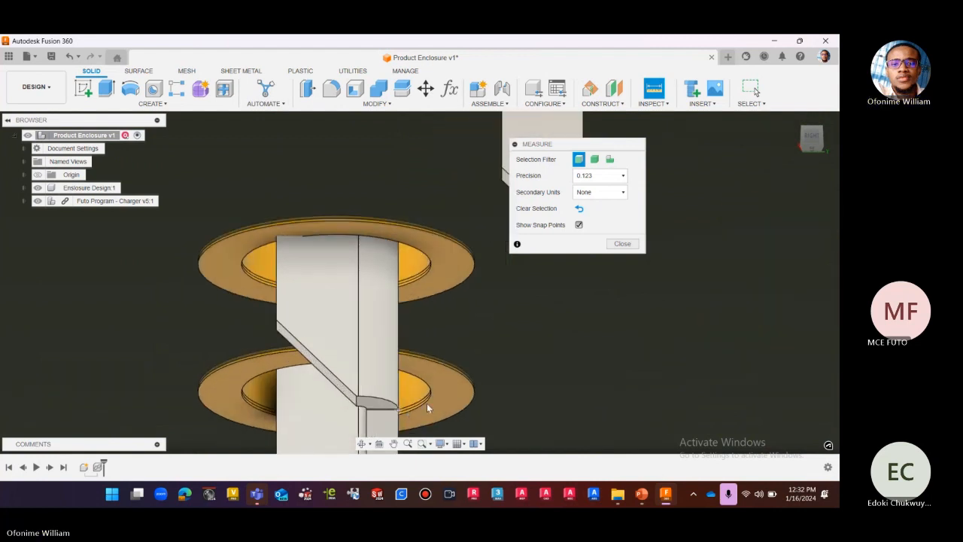
pyautogui.click(358, 402)
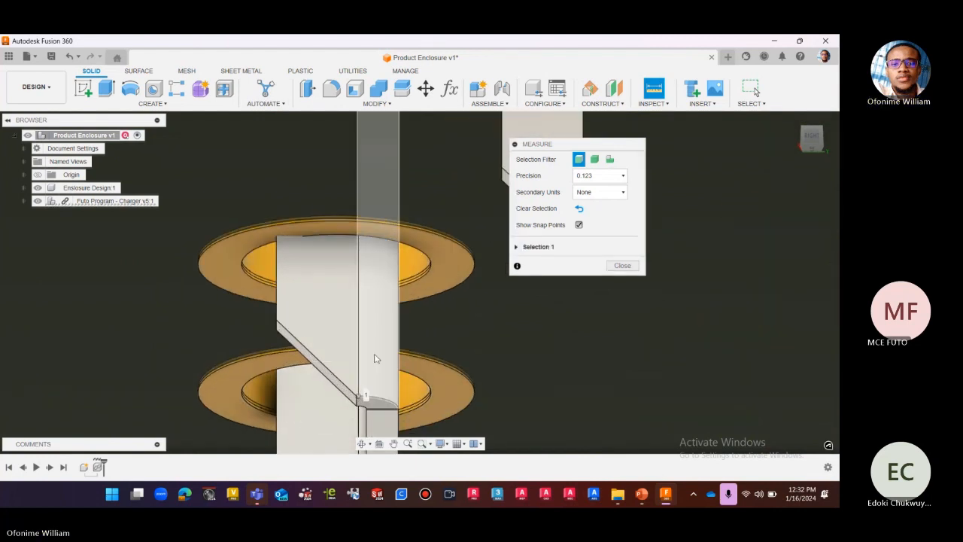
# Measure from the pin's tip vertex to the center snap point of the copper ring around it and expand the results.
pyautogui.scroll(-2, 353, 294)
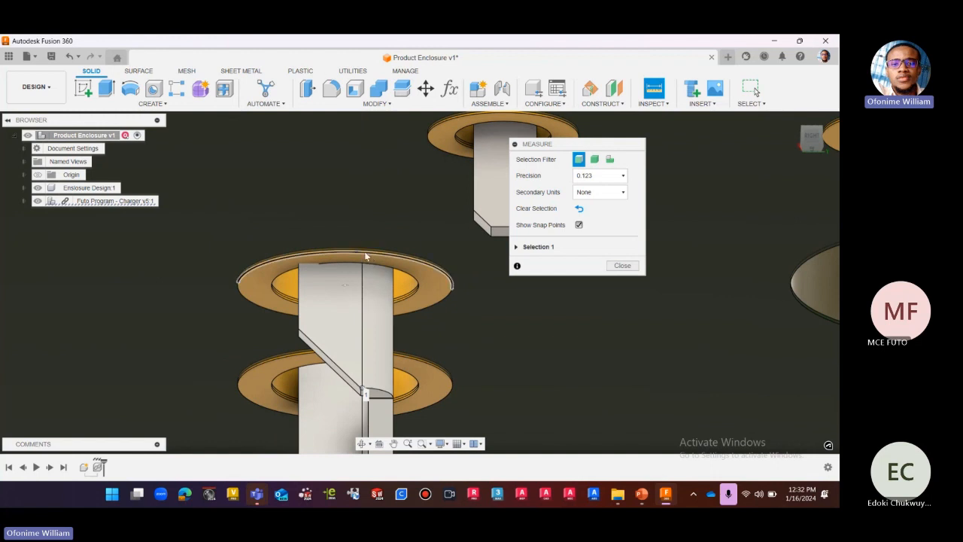
pyautogui.scroll(1, 364, 246)
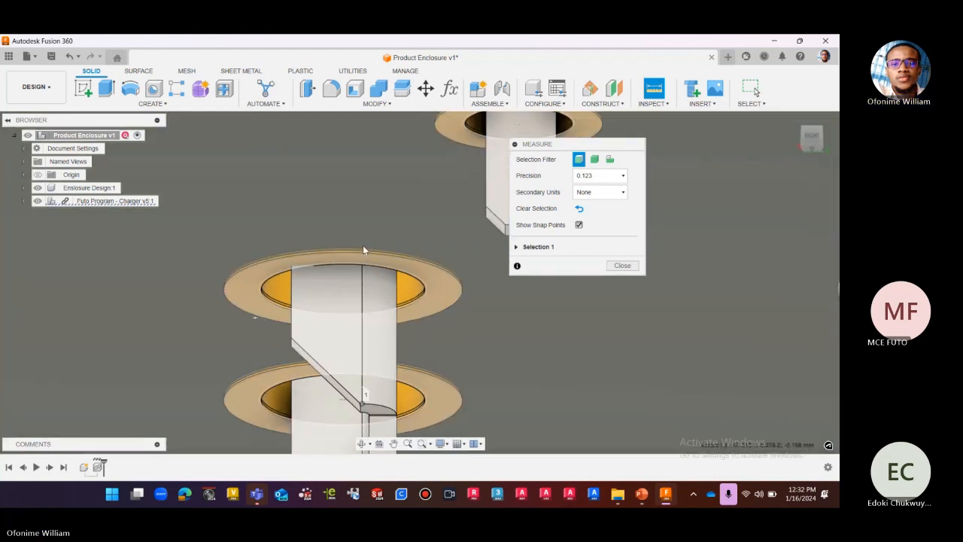
pyautogui.scroll(2, 362, 248)
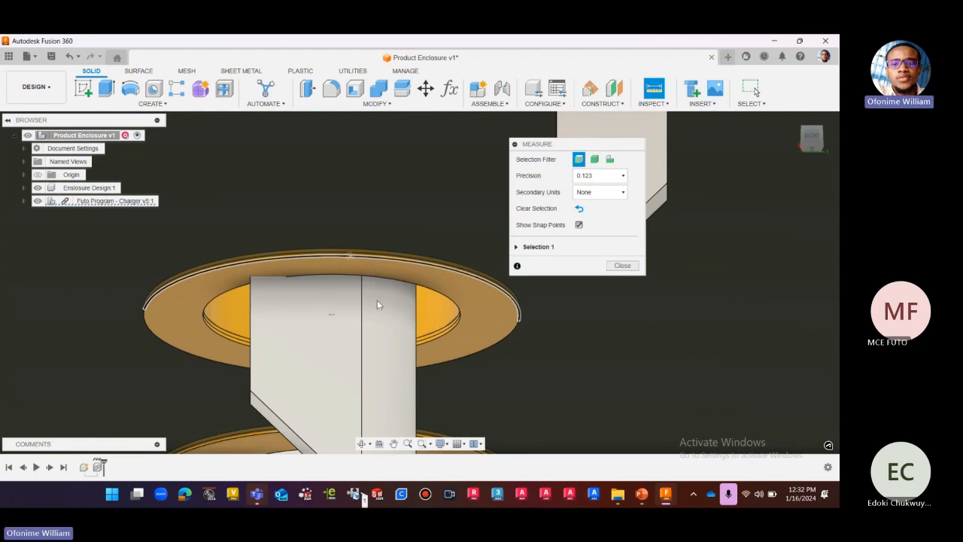
pyautogui.click(332, 316)
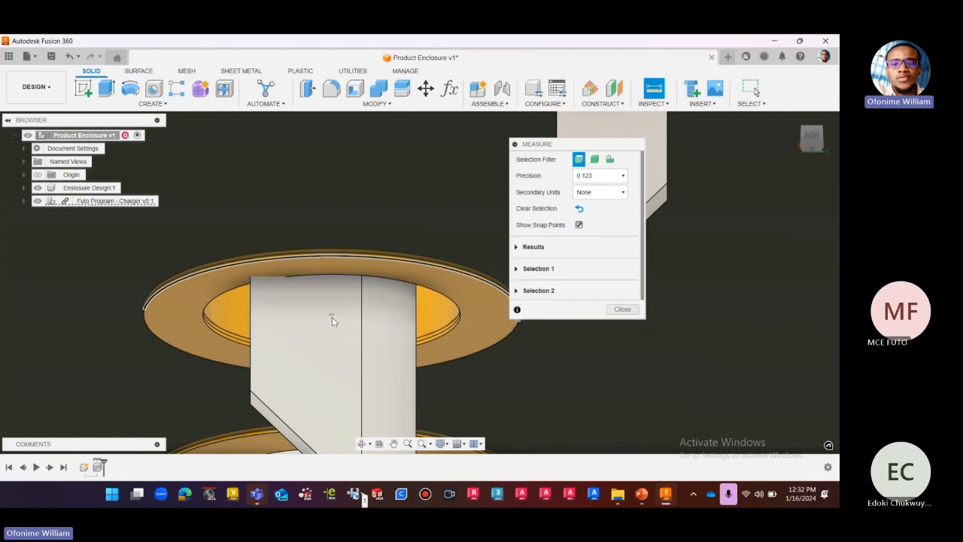
pyautogui.scroll(-3, 317, 279)
pyautogui.scroll(-1, 482, 247)
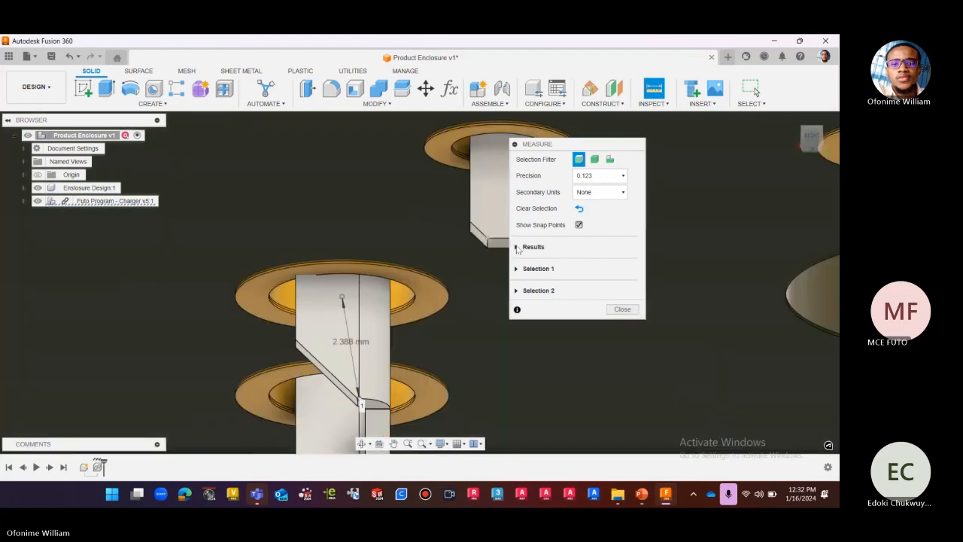
pyautogui.click(517, 248)
pyautogui.scroll(-5, 387, 239)
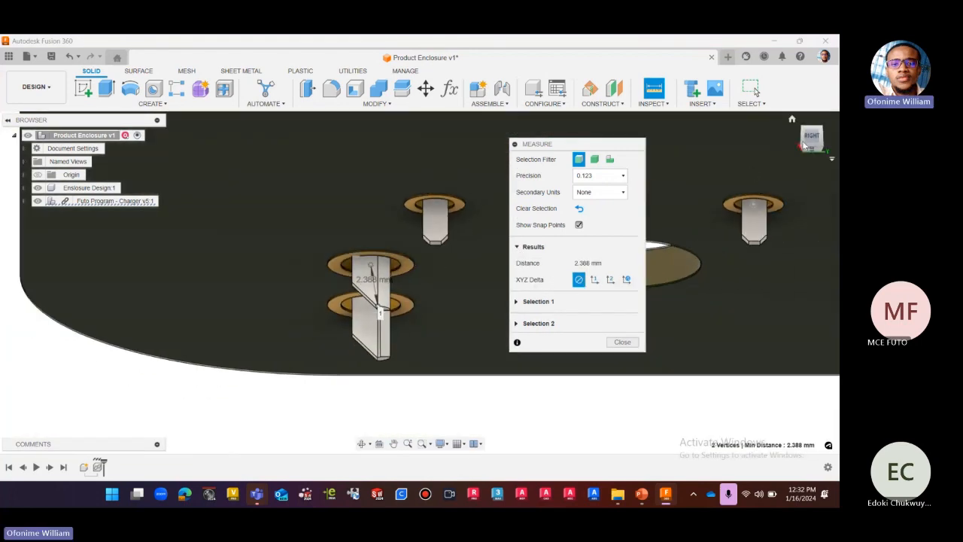
# Show the pin measurement's XYZ deltas in the Global Coordinate System and inspect them from the right side.
pyautogui.click(803, 144)
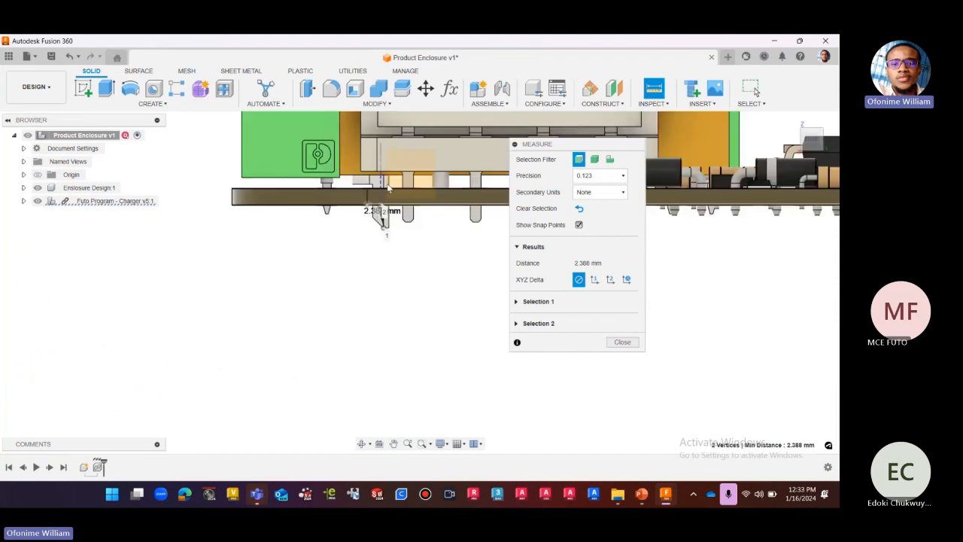
pyautogui.scroll(4, 389, 215)
pyautogui.scroll(2, 389, 214)
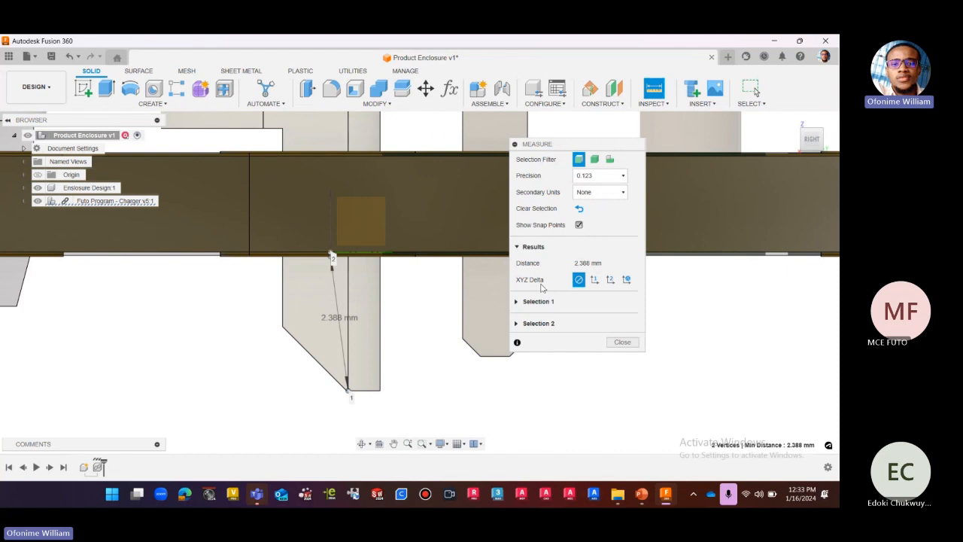
pyautogui.click(628, 280)
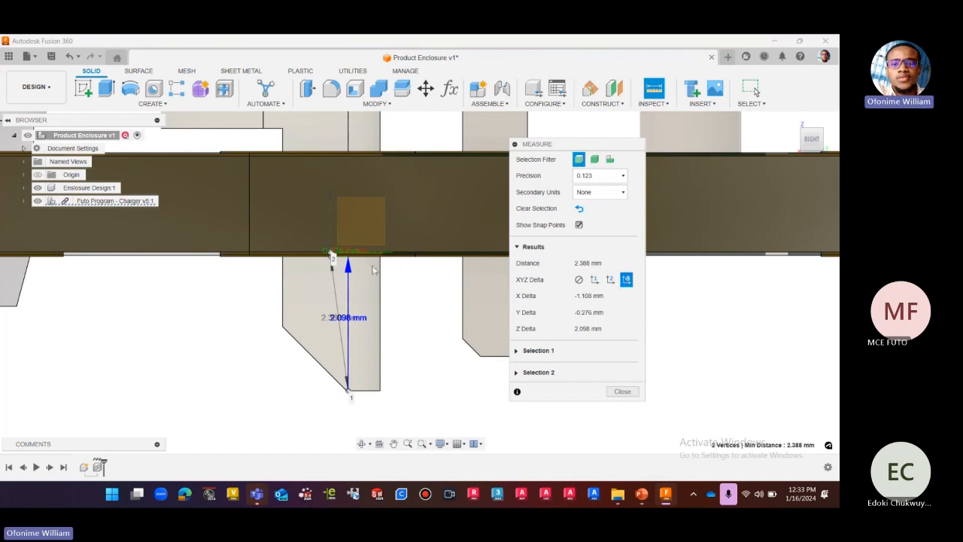
pyautogui.scroll(2, 355, 284)
pyautogui.scroll(-2, 384, 332)
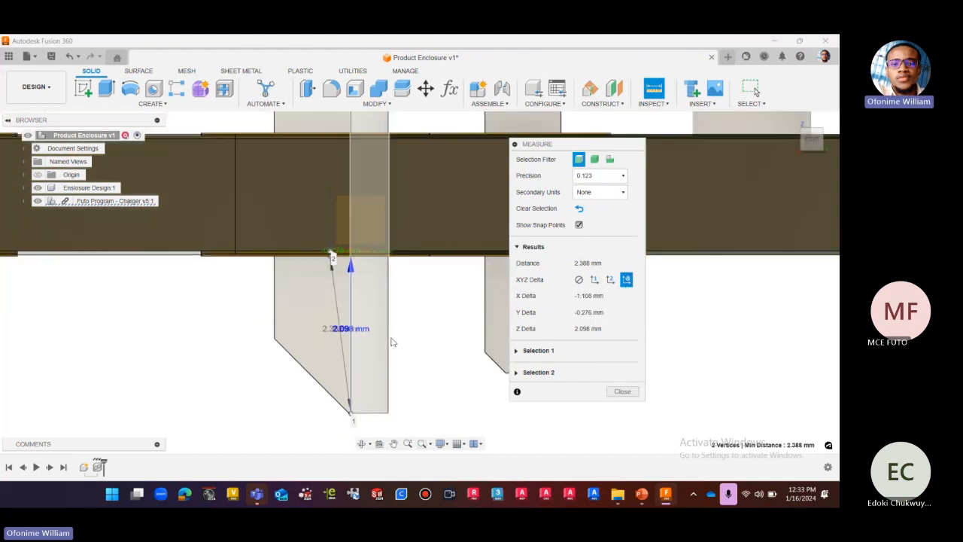
pyautogui.scroll(-1, 401, 363)
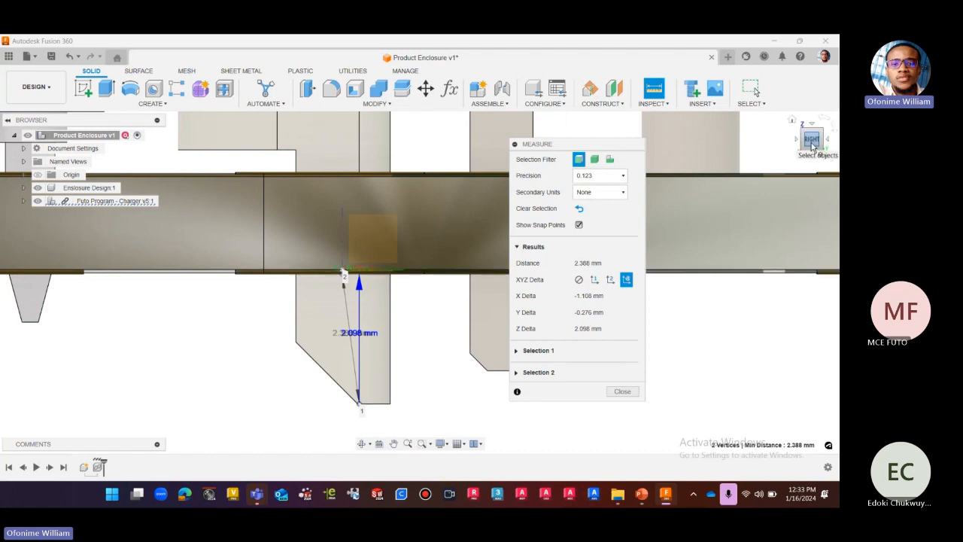
# Examine the pin measurement's X, Y and Z delta dimensions up close from below the board.
pyautogui.moveTo(811, 141); pyautogui.dragTo(809, 129)
pyautogui.scroll(-4, 345, 325)
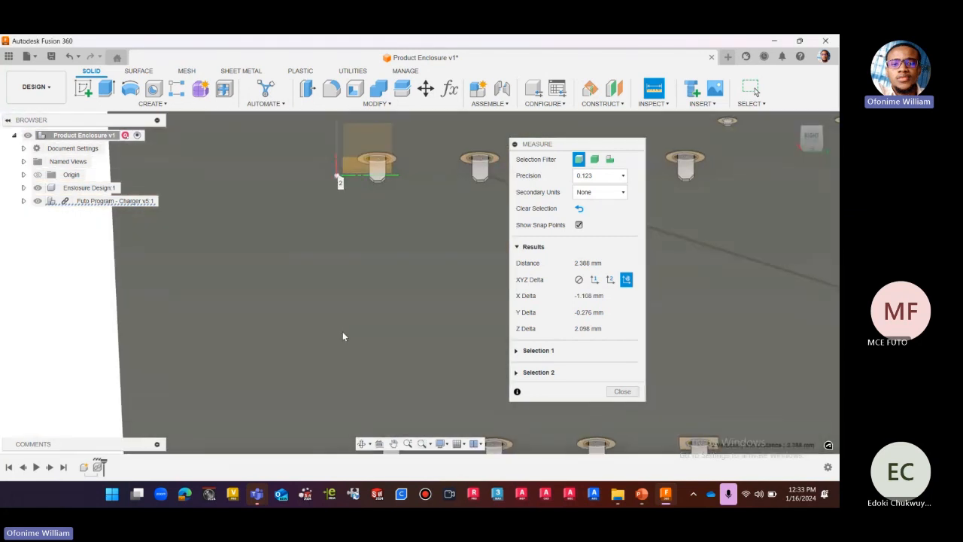
pyautogui.scroll(-3, 342, 331)
pyautogui.scroll(-2, 325, 354)
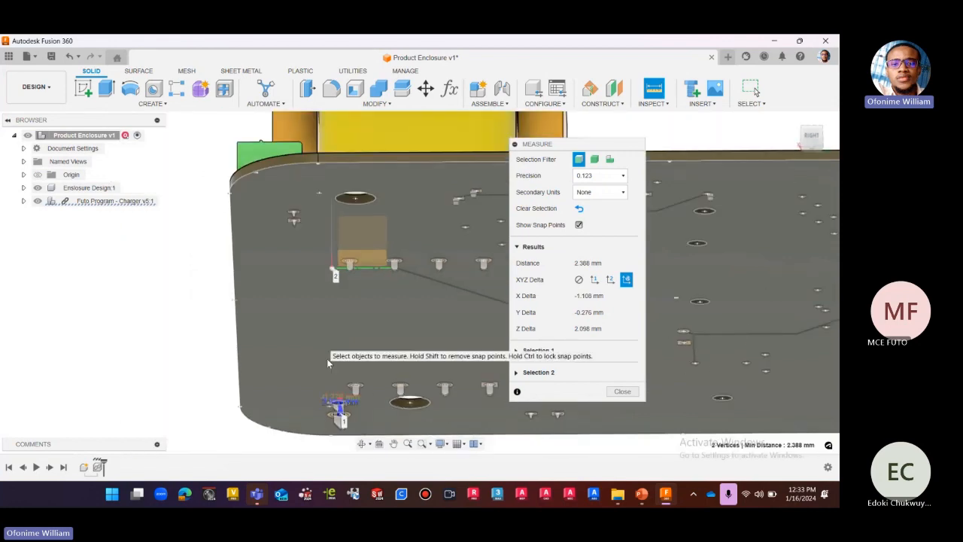
pyautogui.scroll(10, 333, 392)
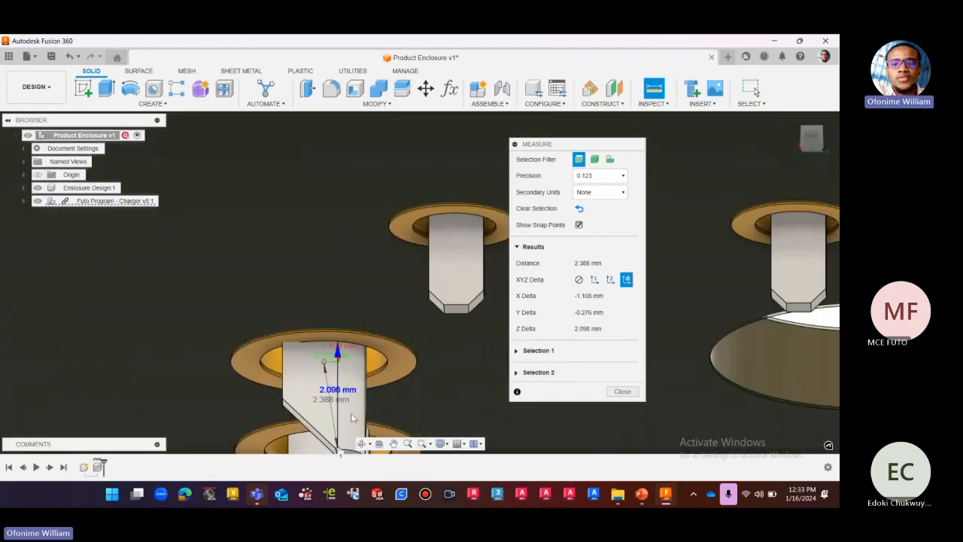
pyautogui.scroll(2, 338, 415)
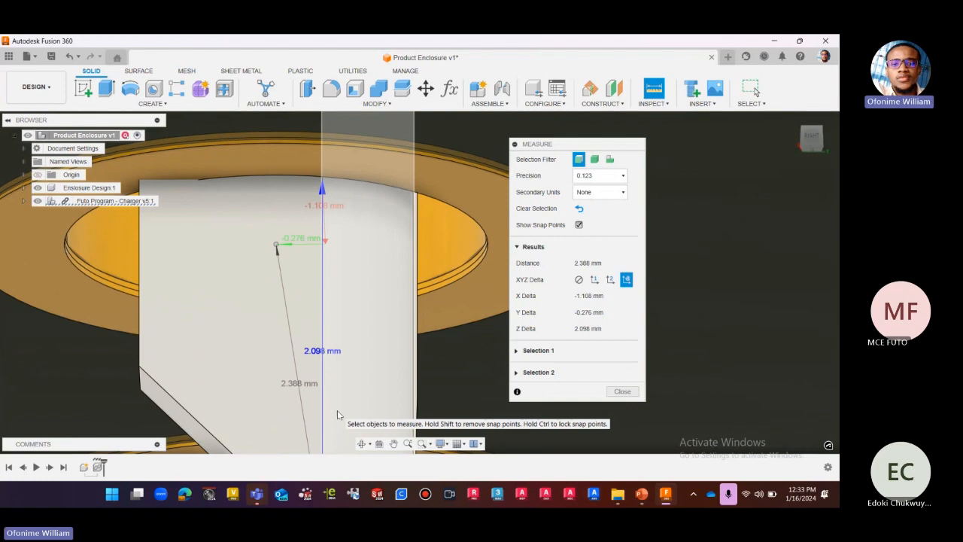
pyautogui.scroll(2, 361, 395)
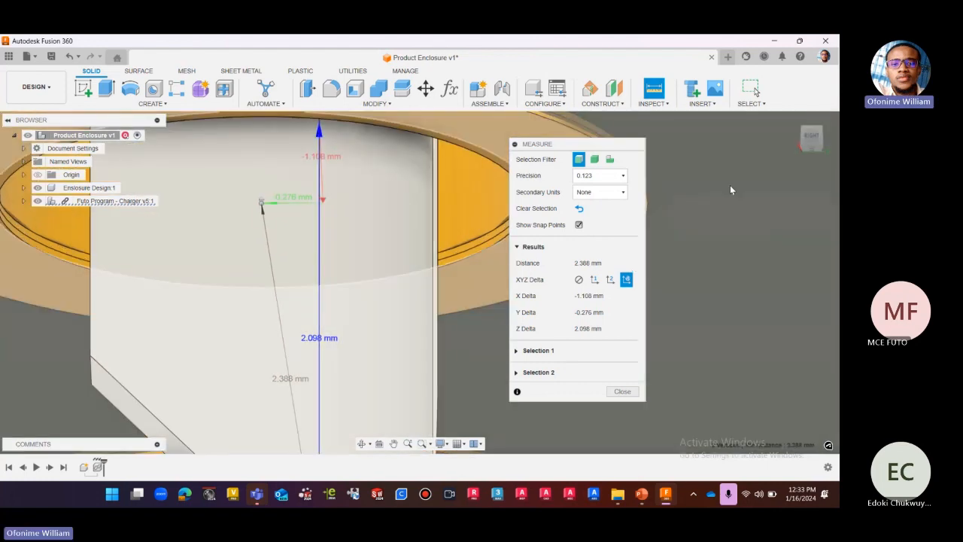
# Examine the three-vertex angle measurement at the slanted pin from below and in a tilted view.
pyautogui.click(811, 138)
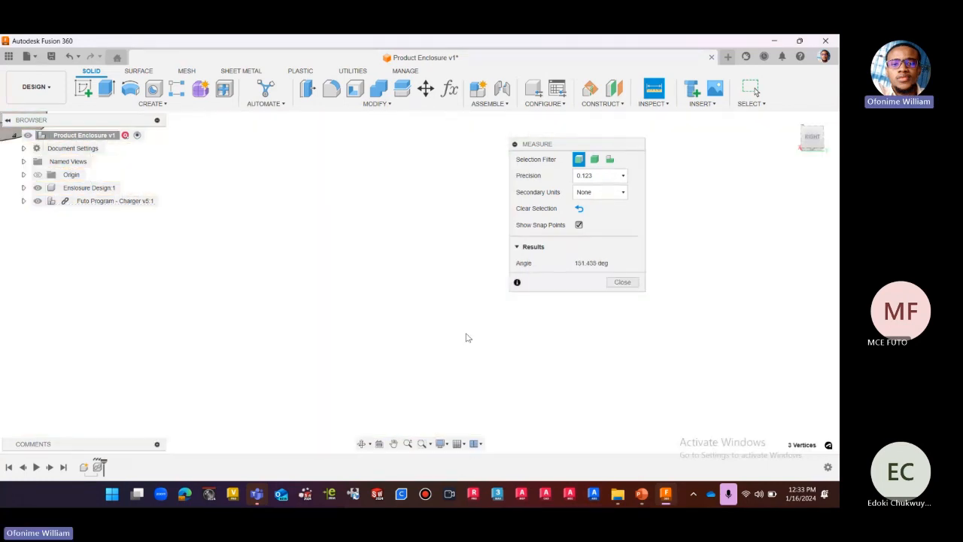
pyautogui.scroll(-4, 495, 344)
pyautogui.scroll(-5, 481, 368)
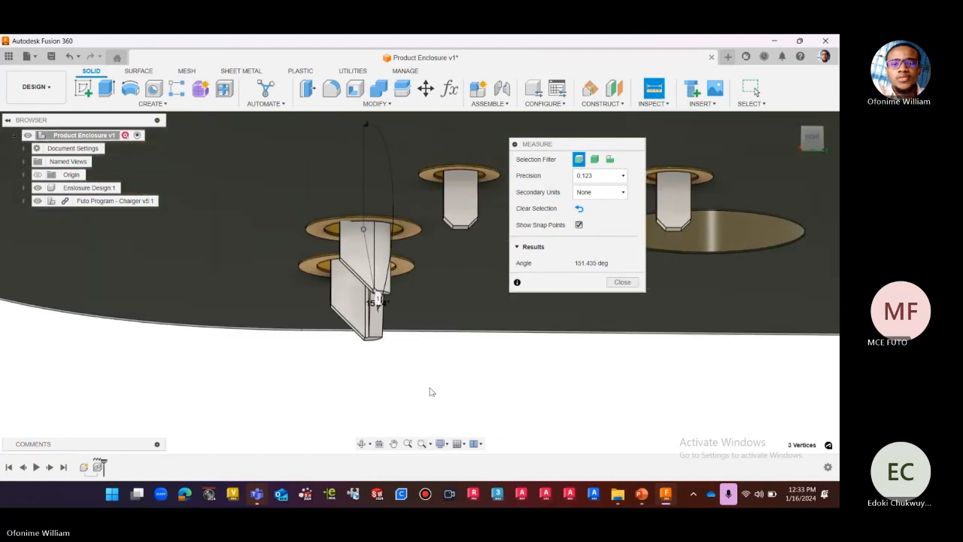
pyautogui.scroll(3, 348, 253)
pyautogui.keyDown('shift'); pyautogui.moveTo(349, 252); pyautogui.dragTo(397, 260, button='middle'); pyautogui.keyUp('shift')
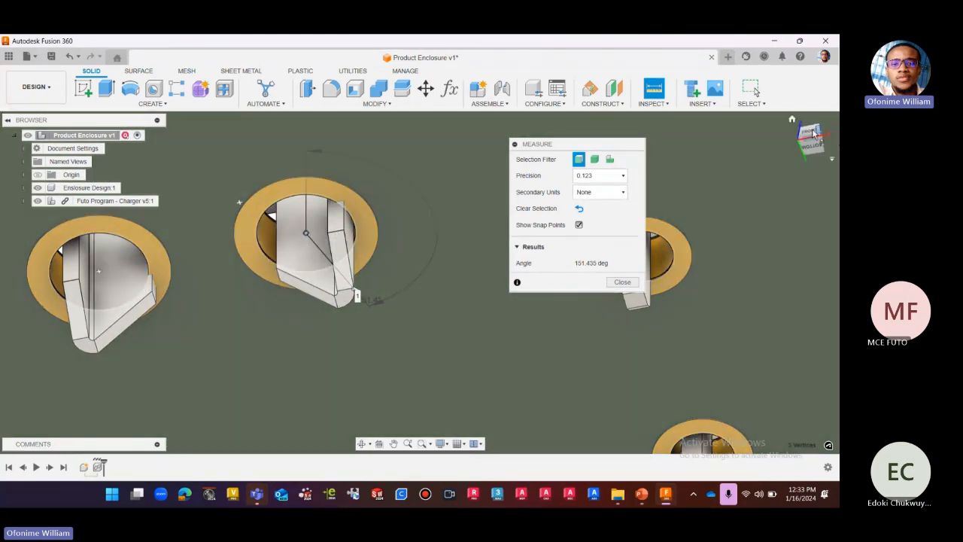
# Clear the angle measurement and measure again from the slanted pin's tip vertex to the center snap point of the copper ring's inner circle.
pyautogui.click(812, 134)
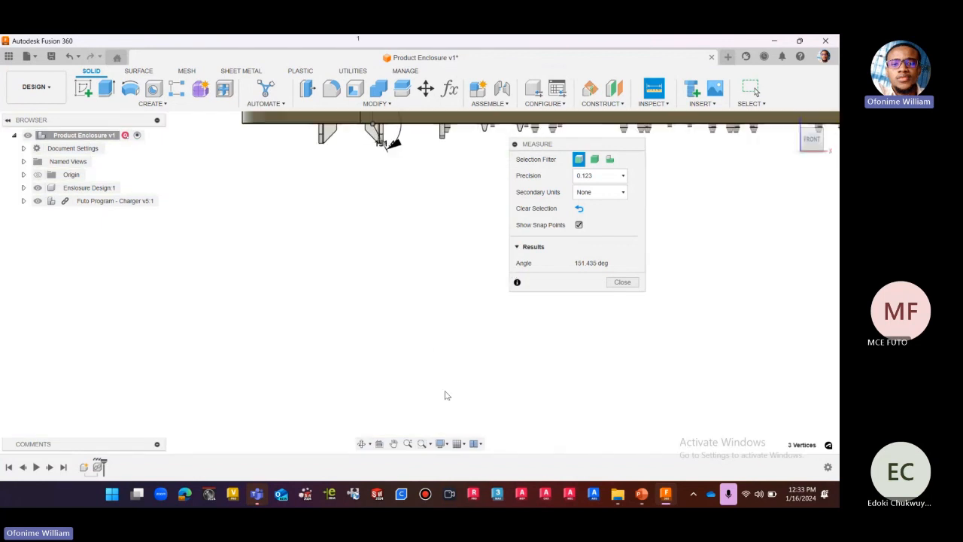
pyautogui.scroll(7, 407, 220)
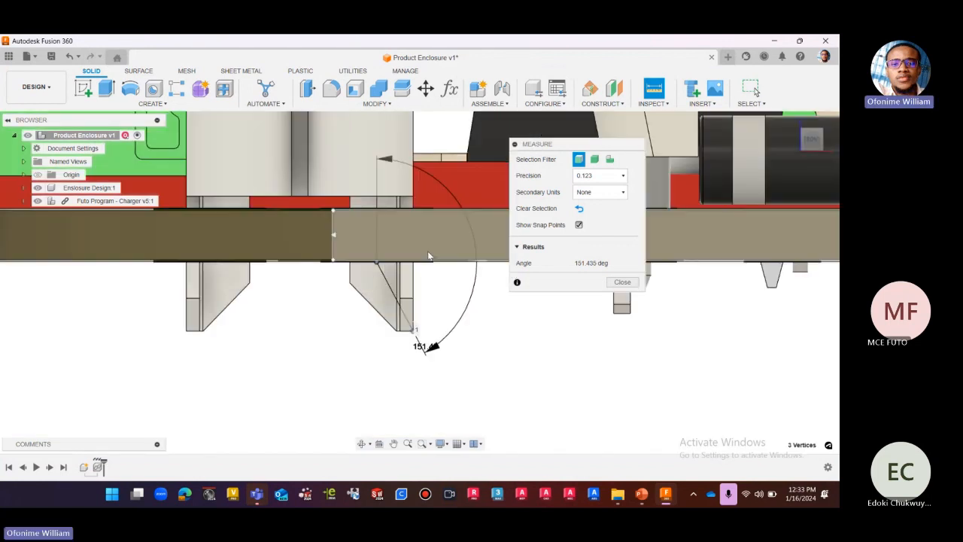
pyautogui.click(517, 249)
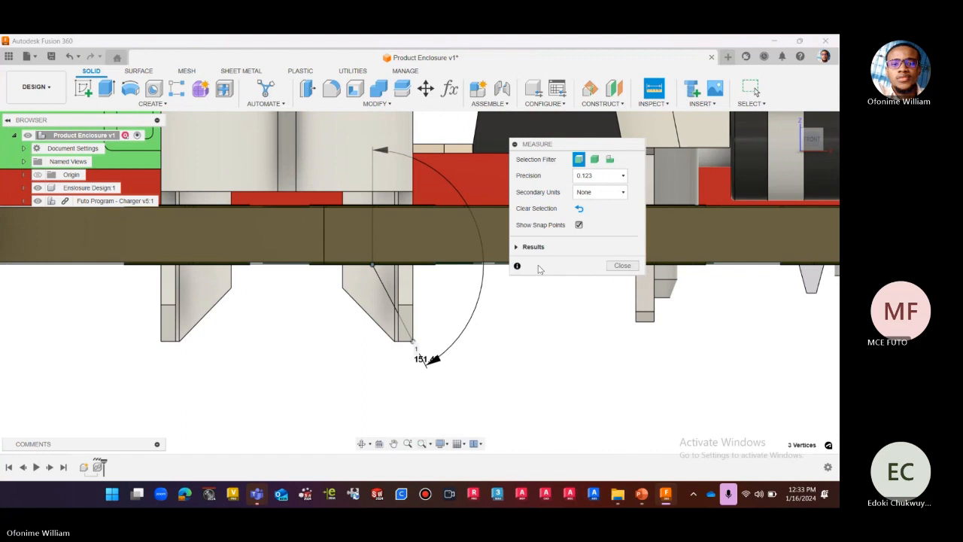
pyautogui.click(580, 211)
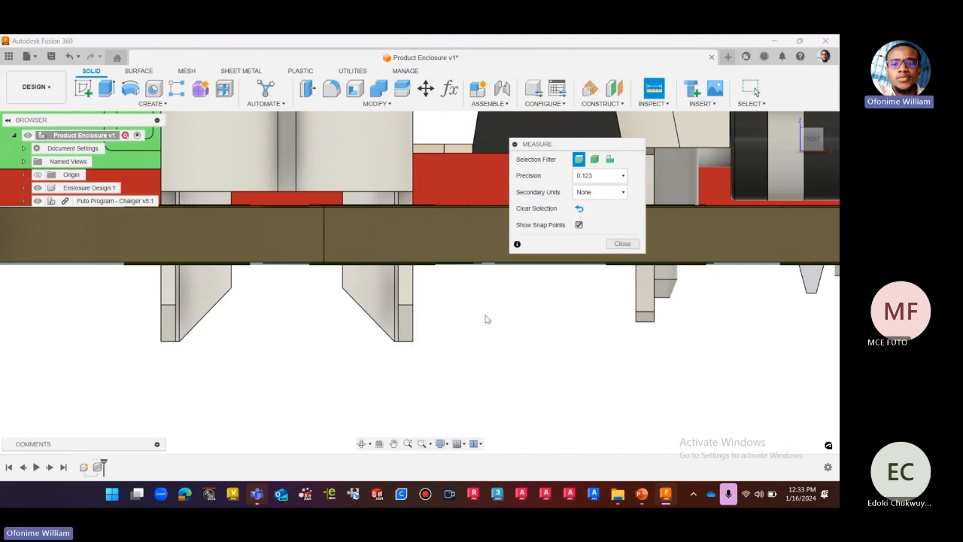
pyautogui.click(413, 342)
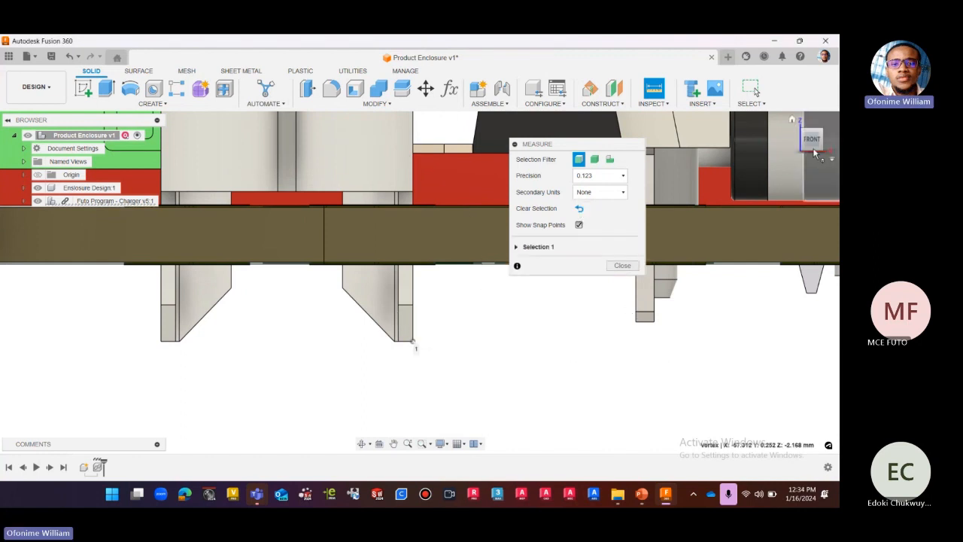
pyautogui.moveTo(419, 282)
pyautogui.keyDown('shift'); pyautogui.mouseDown(button='middle')
pyautogui.moveTo(420, 219)
pyautogui.moveTo(419, 278)
pyautogui.mouseUp(button='middle'); pyautogui.keyUp('shift')
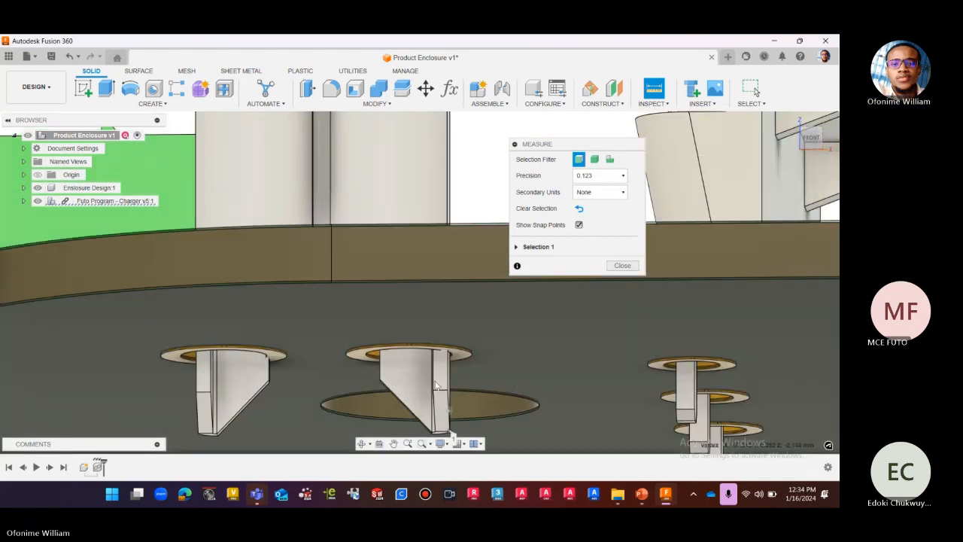
pyautogui.scroll(4, 435, 382)
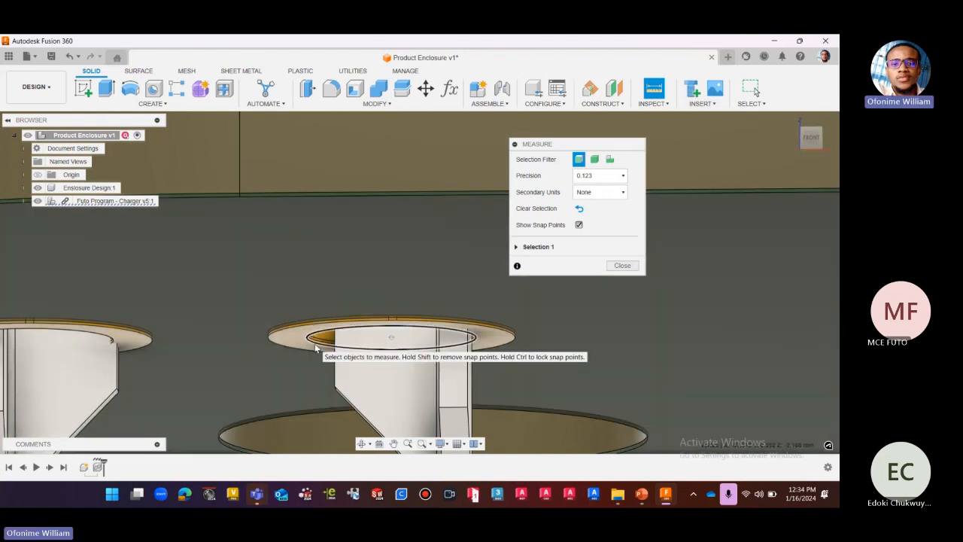
pyautogui.click(391, 339)
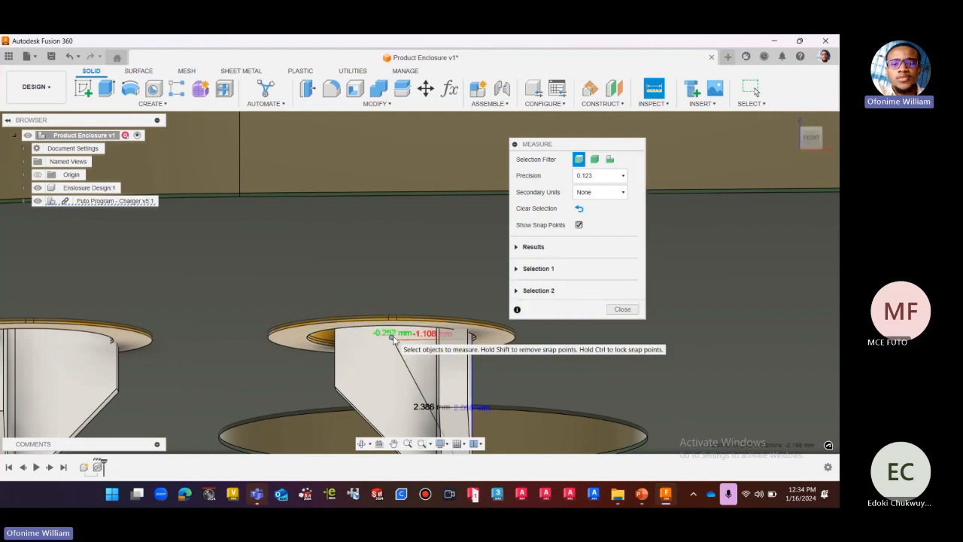
# Examine the pin measurement's distance and XYZ deltas up close, from slightly below the board and in the front view.
pyautogui.scroll(-2, 401, 350)
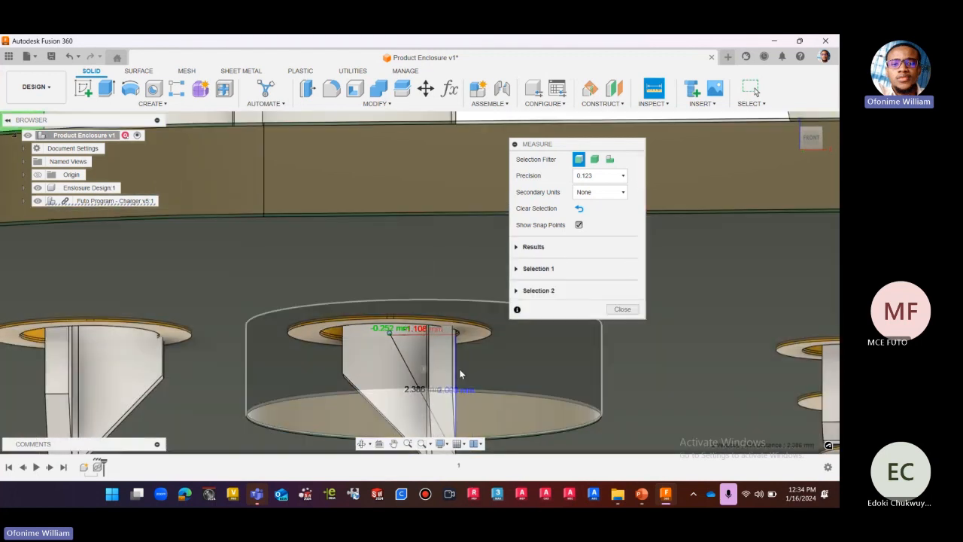
pyautogui.scroll(-3, 472, 370)
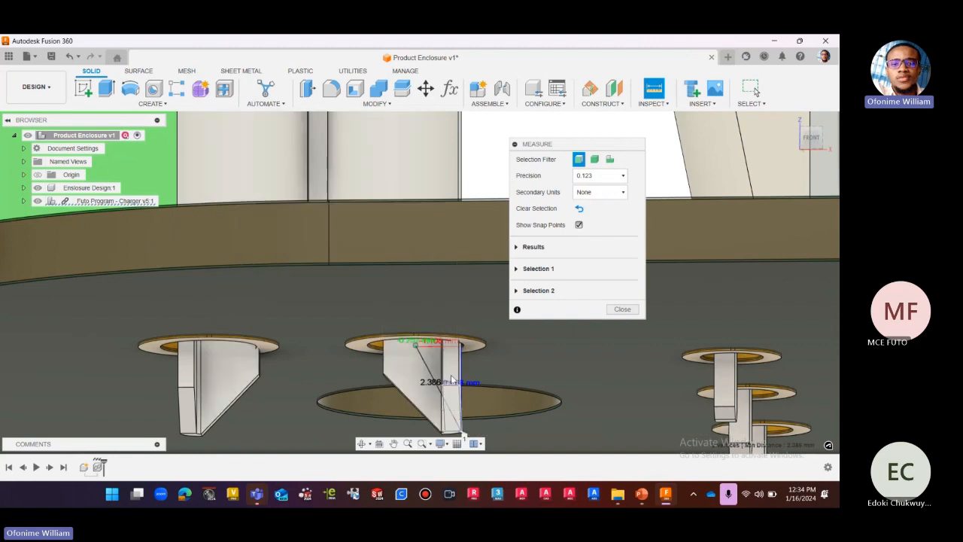
pyautogui.scroll(3, 465, 369)
pyautogui.scroll(-3, 396, 304)
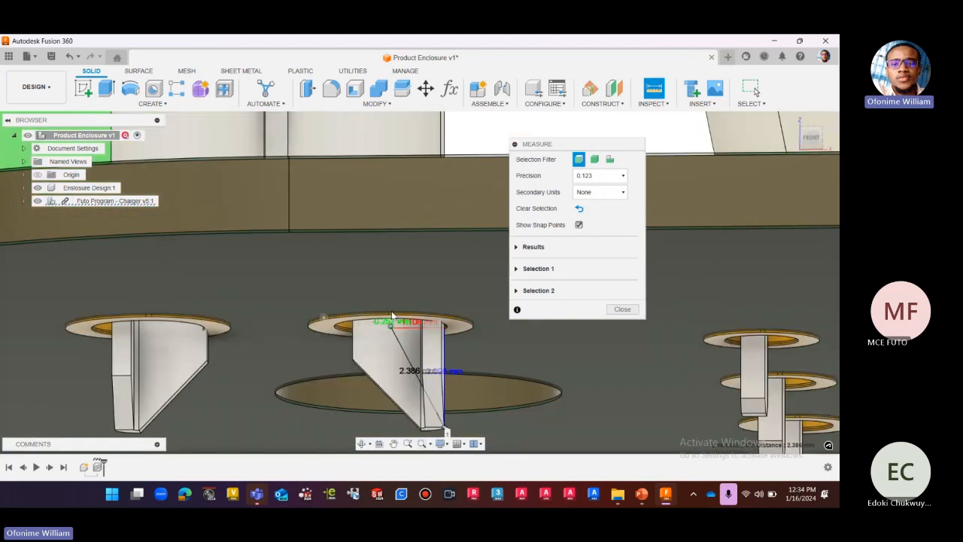
pyautogui.scroll(3, 436, 413)
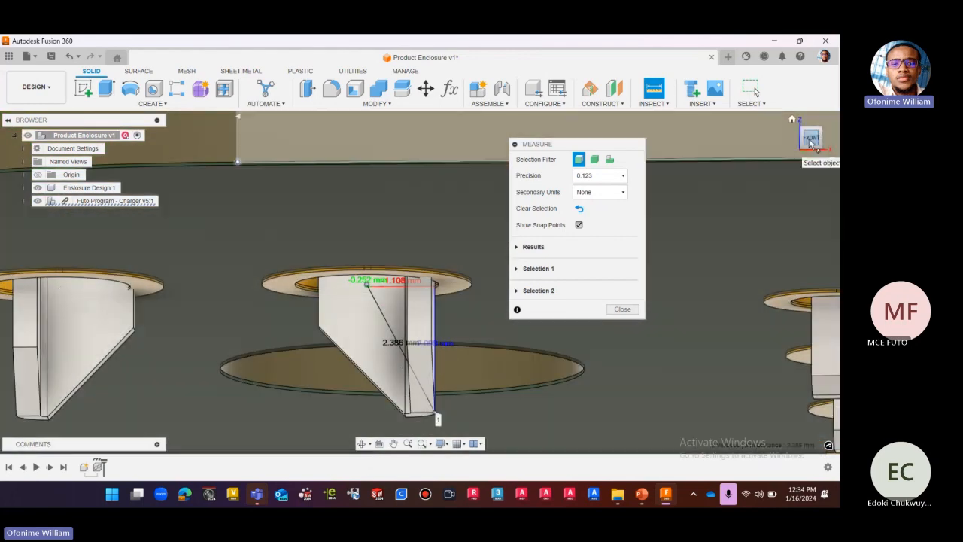
pyautogui.click(811, 140)
pyautogui.scroll(3, 377, 271)
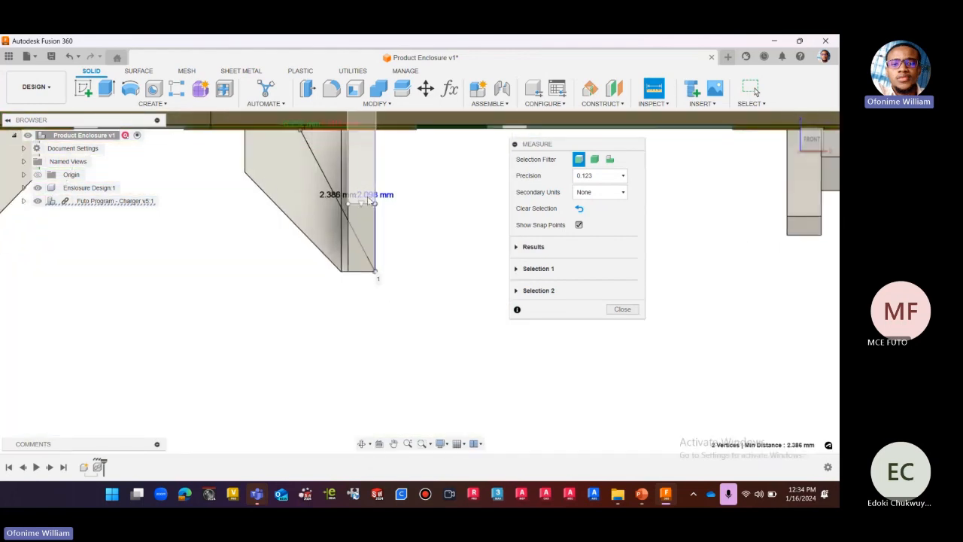
pyautogui.scroll(1, 371, 202)
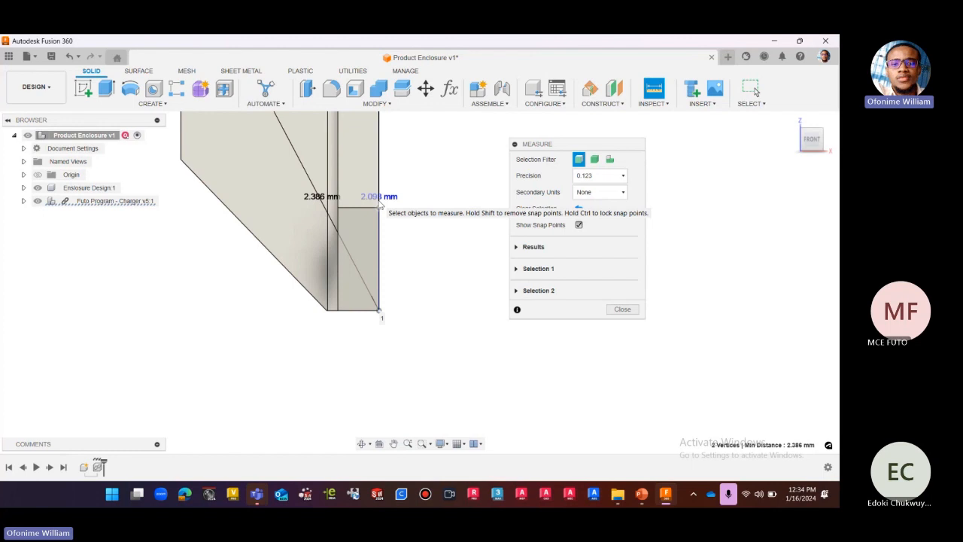
pyautogui.scroll(-4, 391, 327)
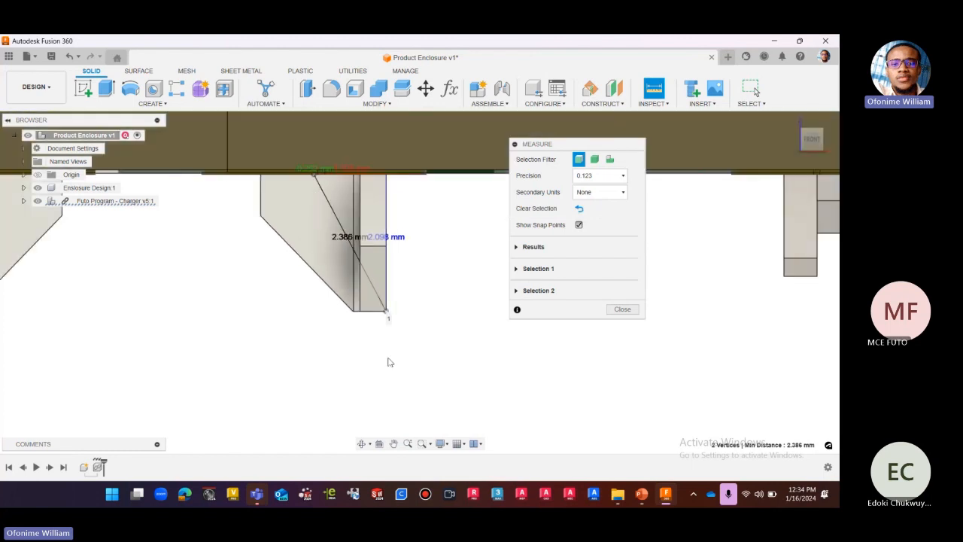
pyautogui.scroll(-3, 379, 368)
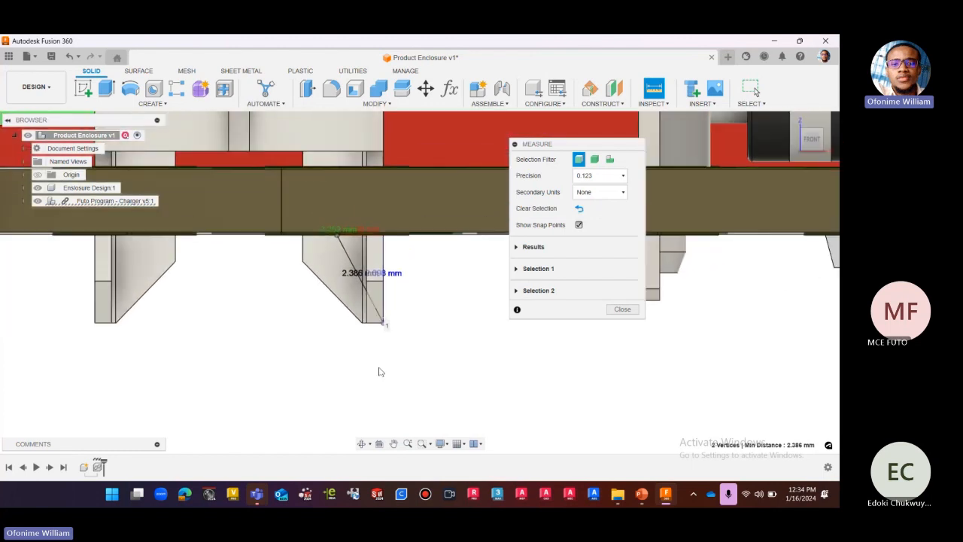
pyautogui.scroll(-4, 441, 384)
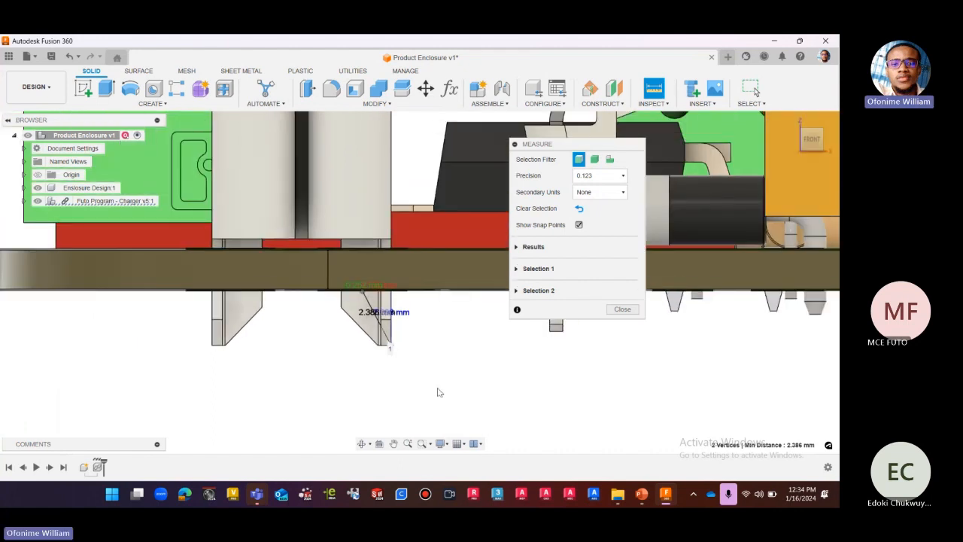
# Close the pin measurement and show the whole board in the home view.
pyautogui.click(621, 310)
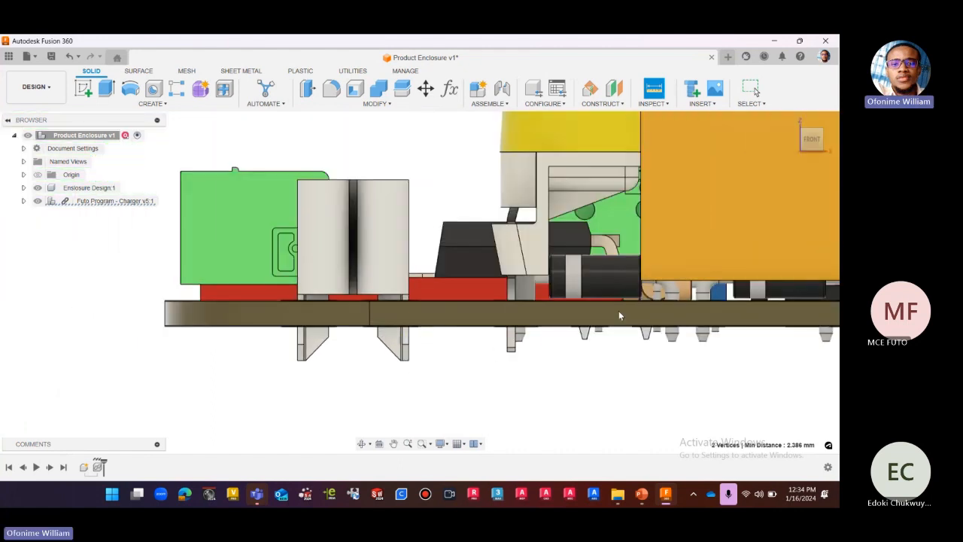
pyautogui.scroll(2, 445, 380)
pyautogui.scroll(-5, 376, 383)
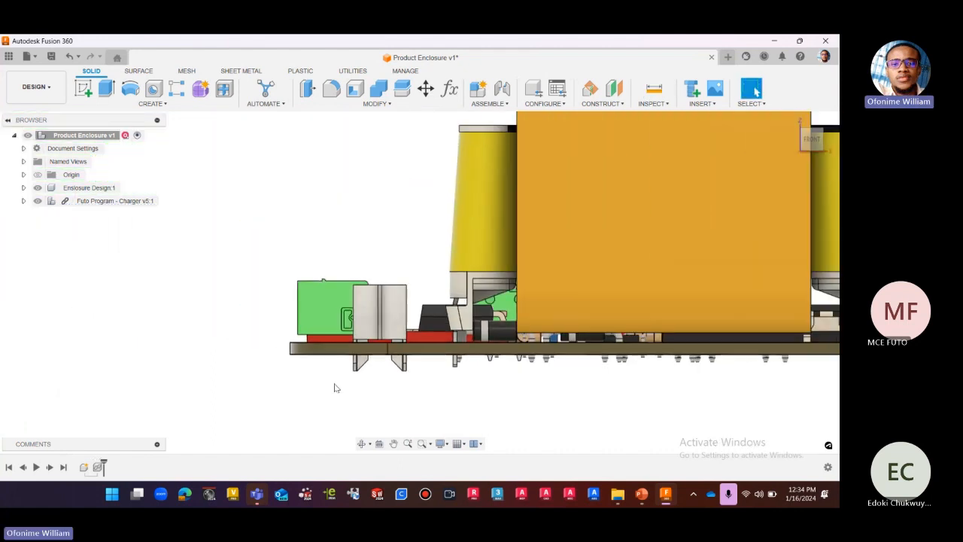
pyautogui.scroll(-1, 305, 378)
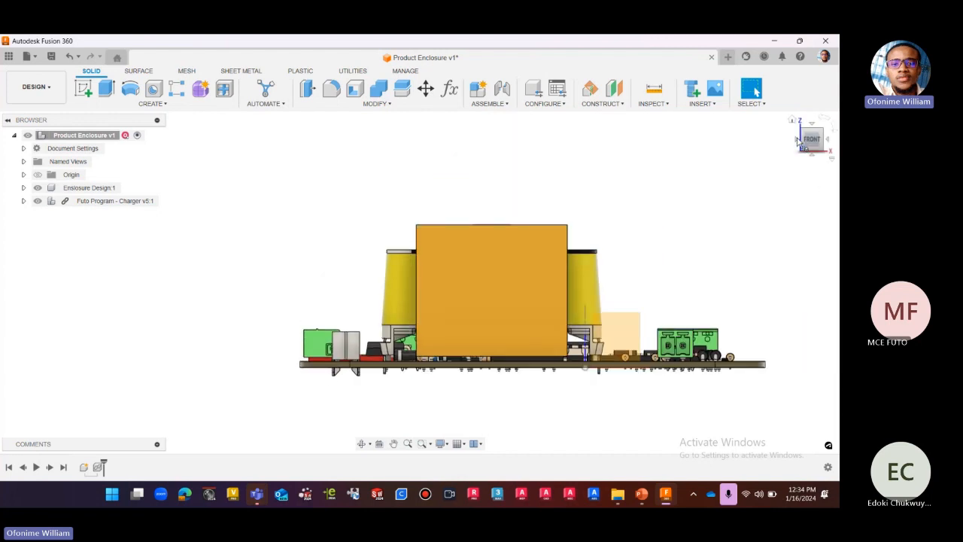
pyautogui.click(792, 123)
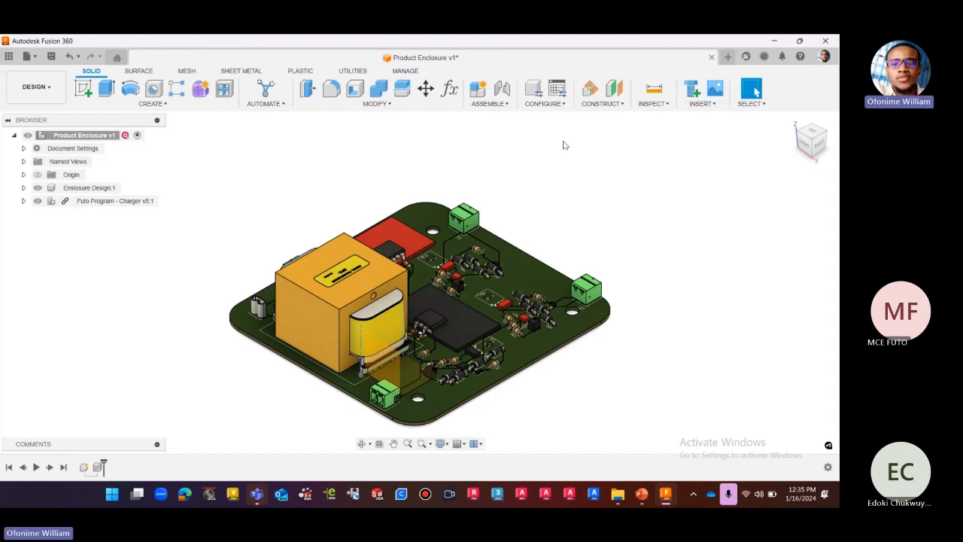
# Start a new user parameter named Top_Pcboffset in mm with the expression 34.599.
pyautogui.click(450, 89)
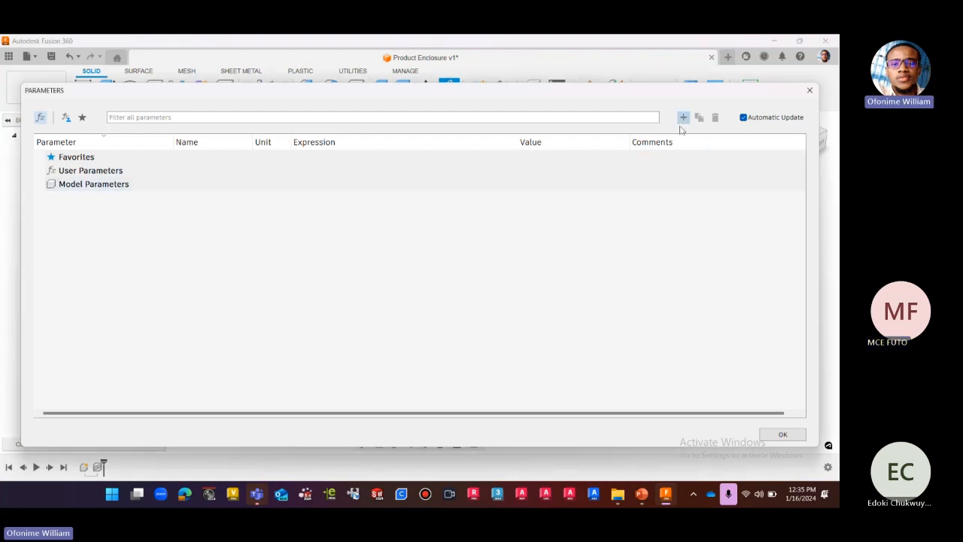
pyautogui.click(682, 118)
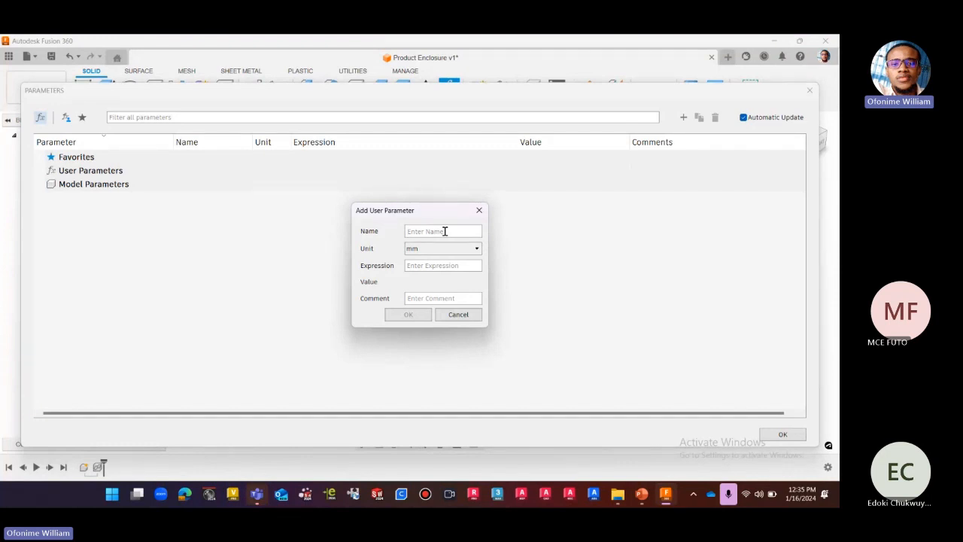
pyautogui.write('T')
pyautogui.write('op')
pyautogui.write('_')
pyautogui.write('P')
pyautogui.write('cbo')
pyautogui.write('ffset')
pyautogui.write('34.5')
pyautogui.write('99')
# Add the comment "From top surface of the pcb to the highest component upward" to Top_Pcboffset and save the parameter.
pyautogui.click(430, 298)
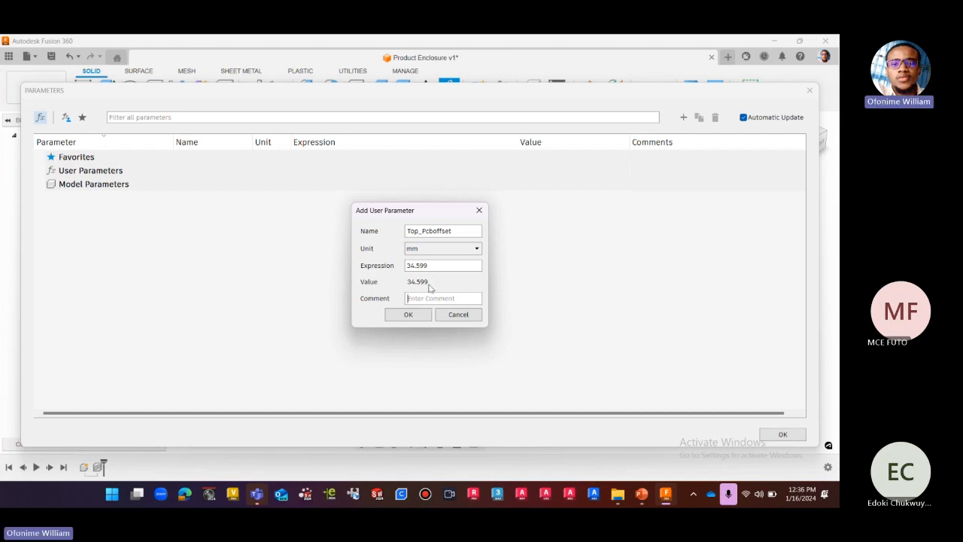
pyautogui.write('From Top surface of t')
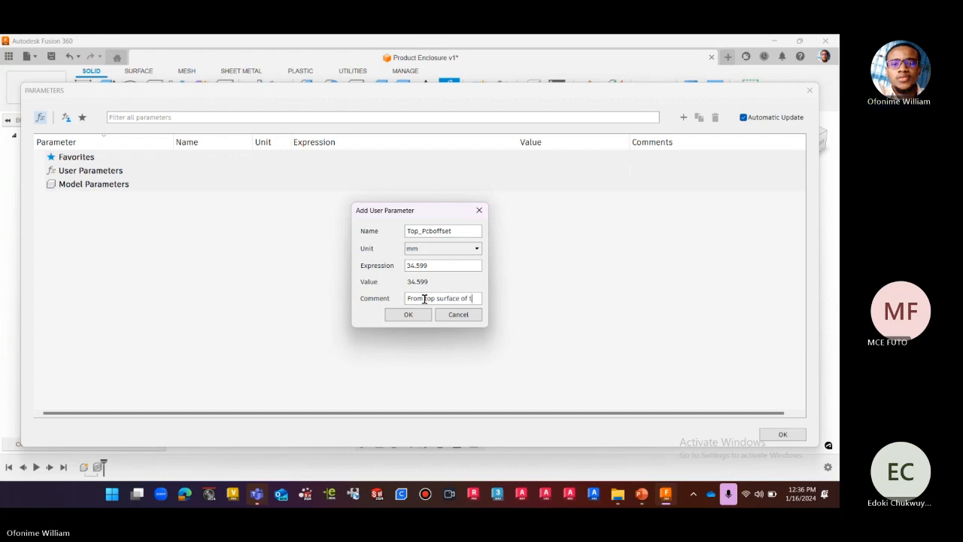
pyautogui.write('he pcb to the hi')
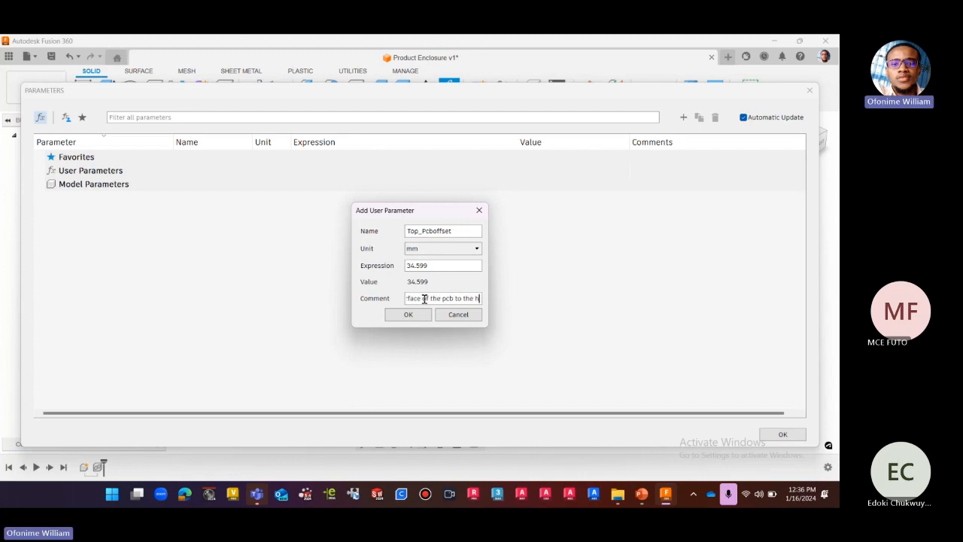
pyautogui.write('gh')
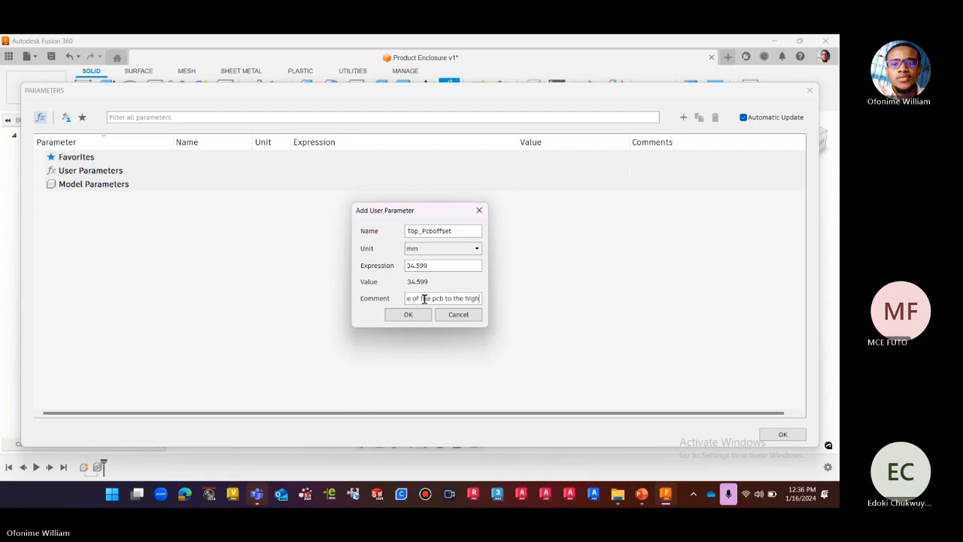
pyautogui.write('est com')
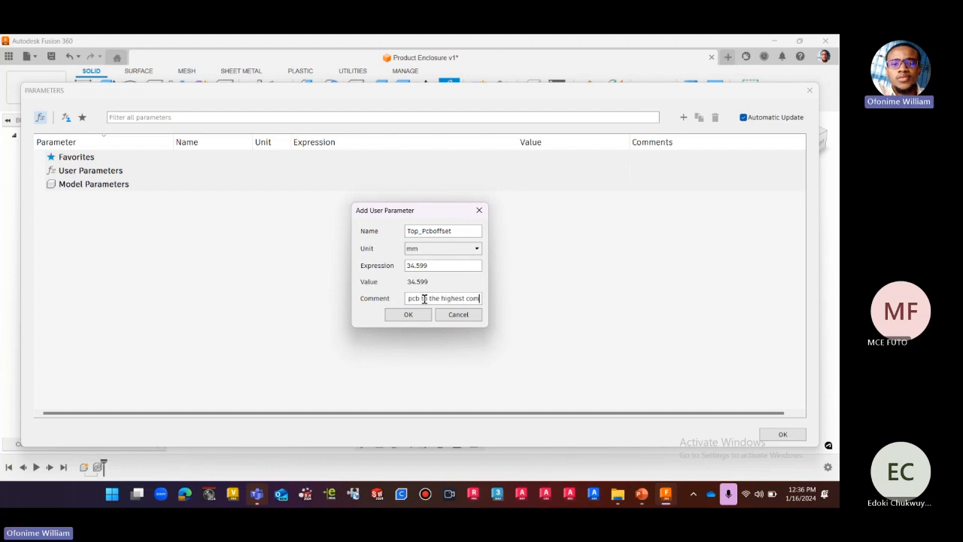
pyautogui.write('pone')
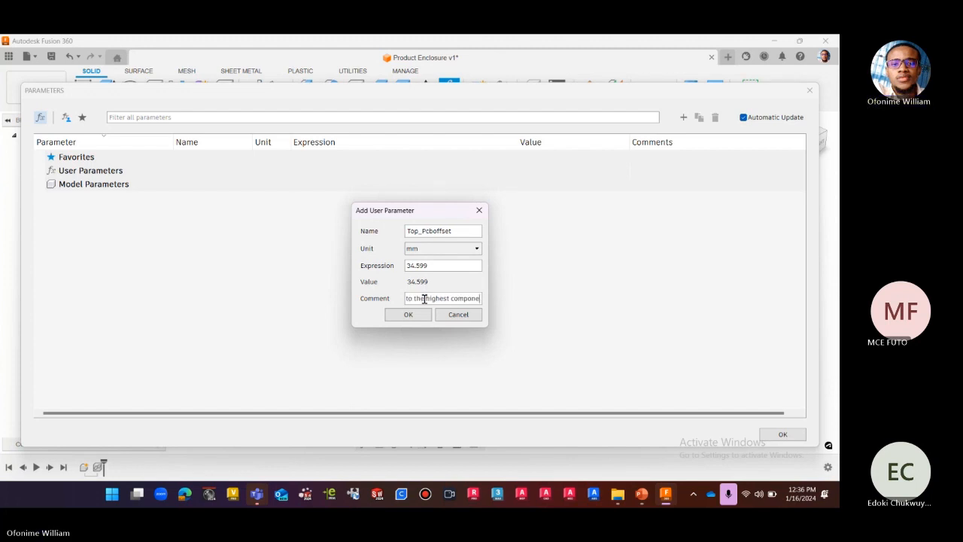
pyautogui.write('nt upward')
pyautogui.click(419, 314)
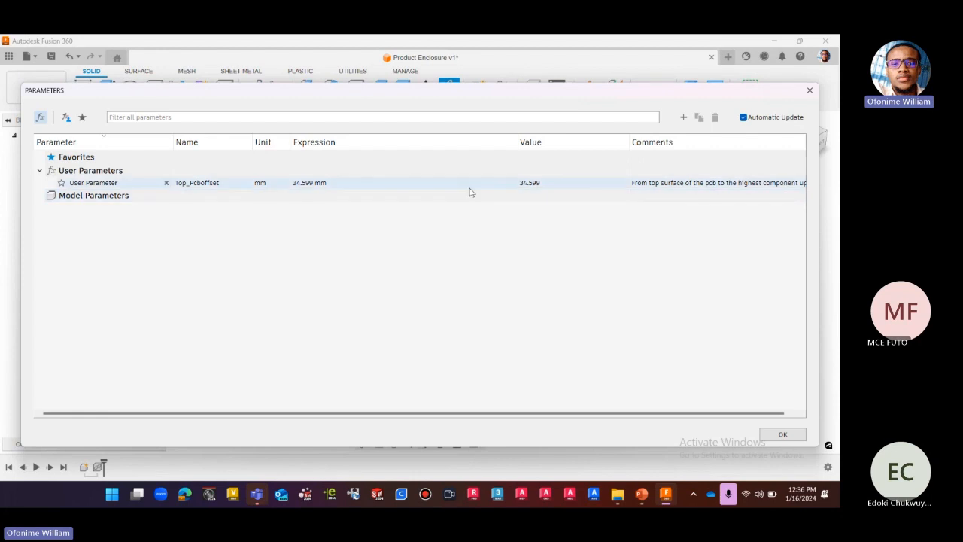
# Add a user parameter named Bottom_Pcboffset in mm with the expression 2.15.
pyautogui.click(683, 118)
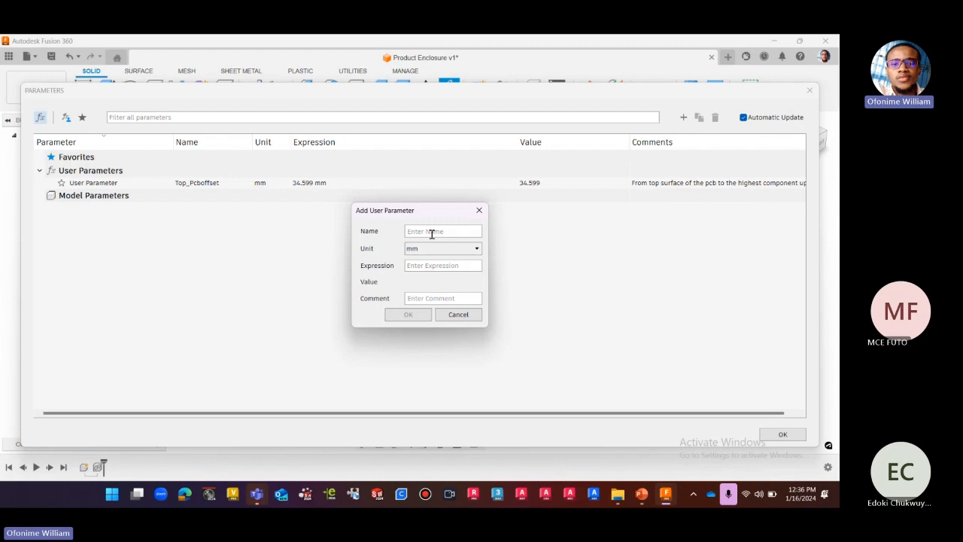
pyautogui.write('ottom_Pcb')
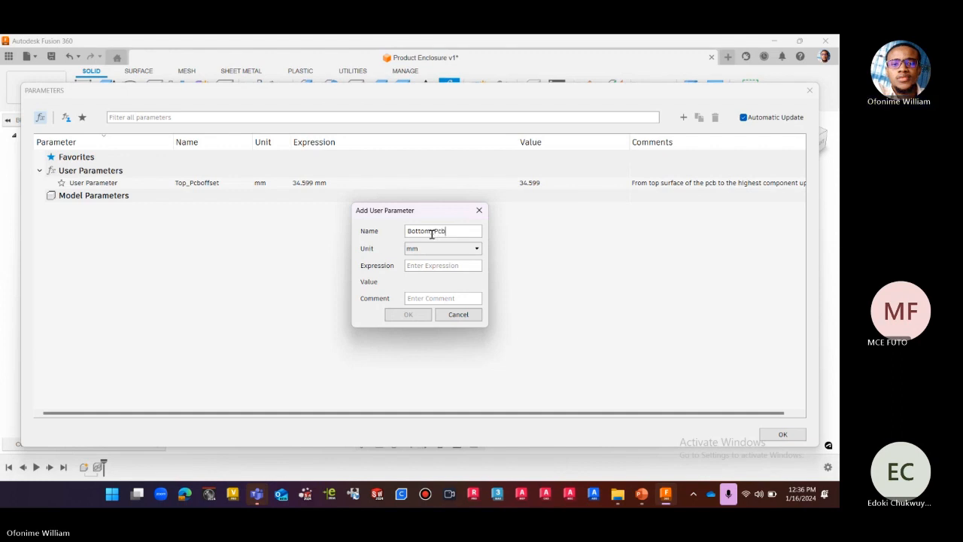
pyautogui.write('offset')
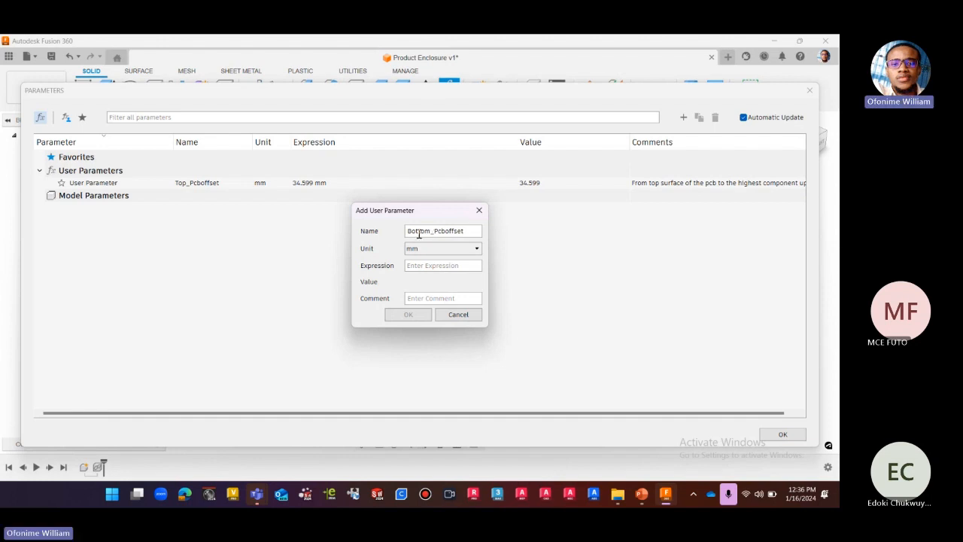
pyautogui.click(443, 265)
pyautogui.write('2.15')
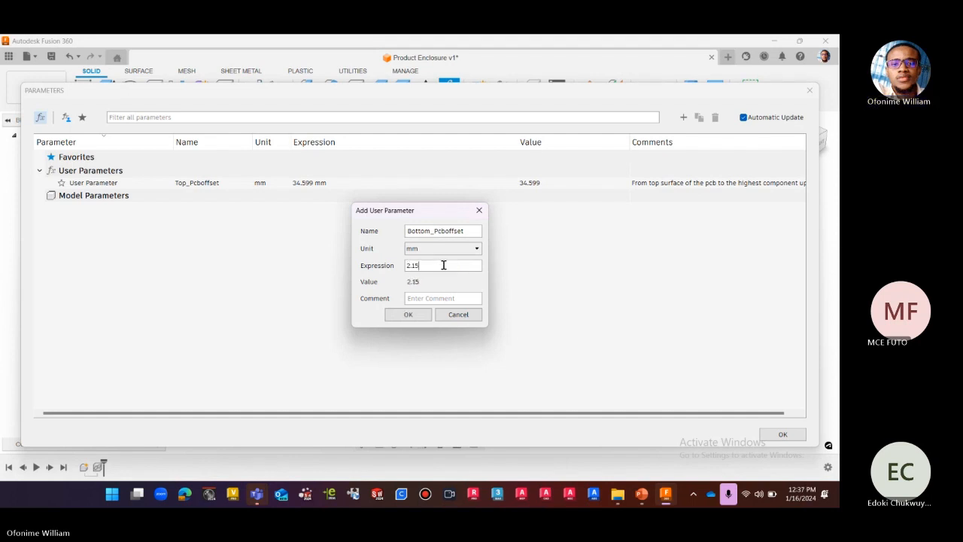
pyautogui.click(407, 314)
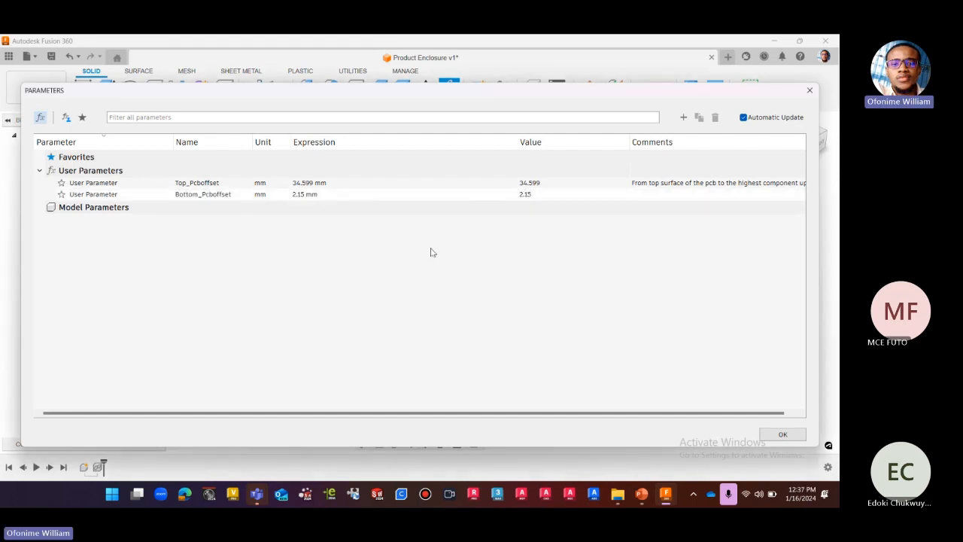
# Add a user parameter named Clearnce_FDM in mm with the expression 0.5.
pyautogui.click(683, 117)
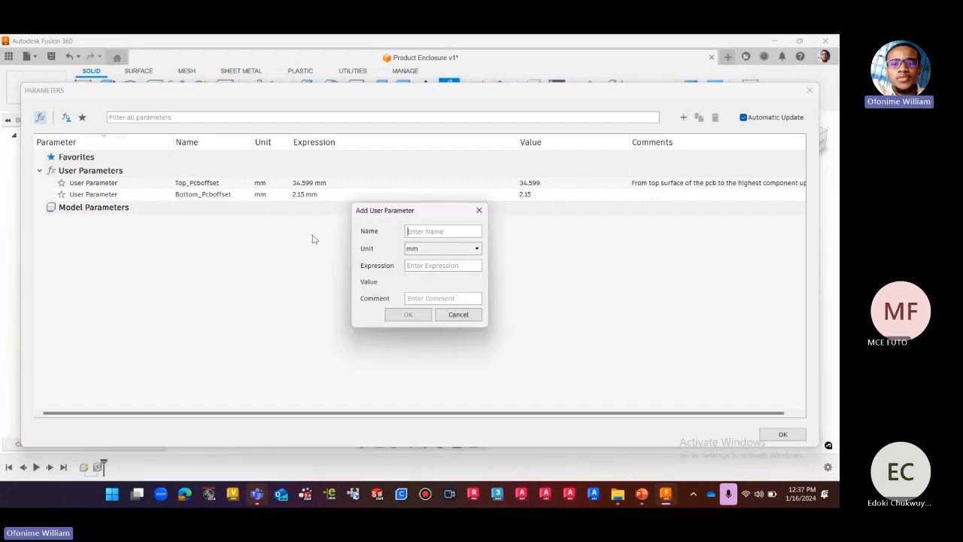
pyautogui.click(426, 233)
pyautogui.write('C')
pyautogui.write('lear')
pyautogui.write('ance')
pyautogui.write('_FDN')
pyautogui.press('BackSpace')
pyautogui.write('M')
pyautogui.click(437, 269)
pyautogui.write('0.5')
pyautogui.click(408, 314)
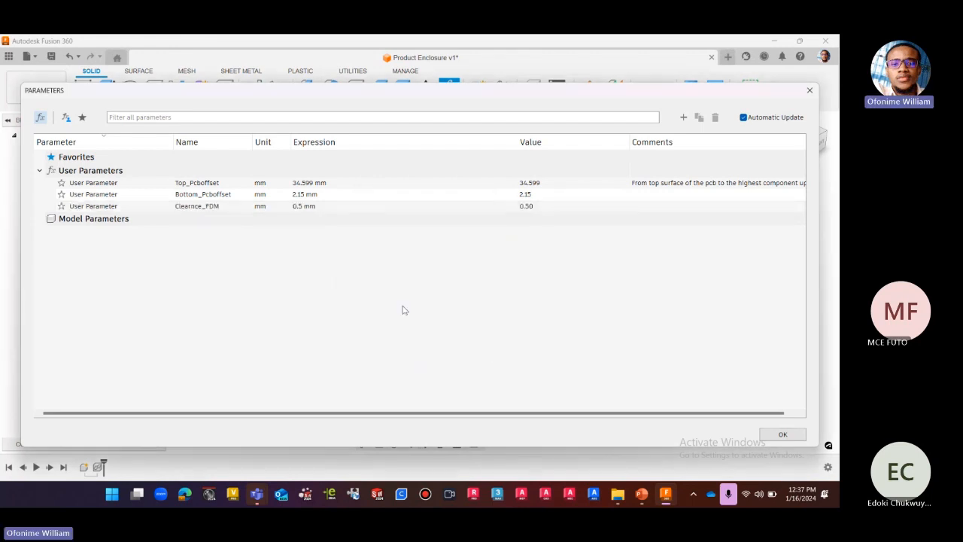
# Start a new user parameter named Shell in mm with the expression 2.
pyautogui.click(683, 117)
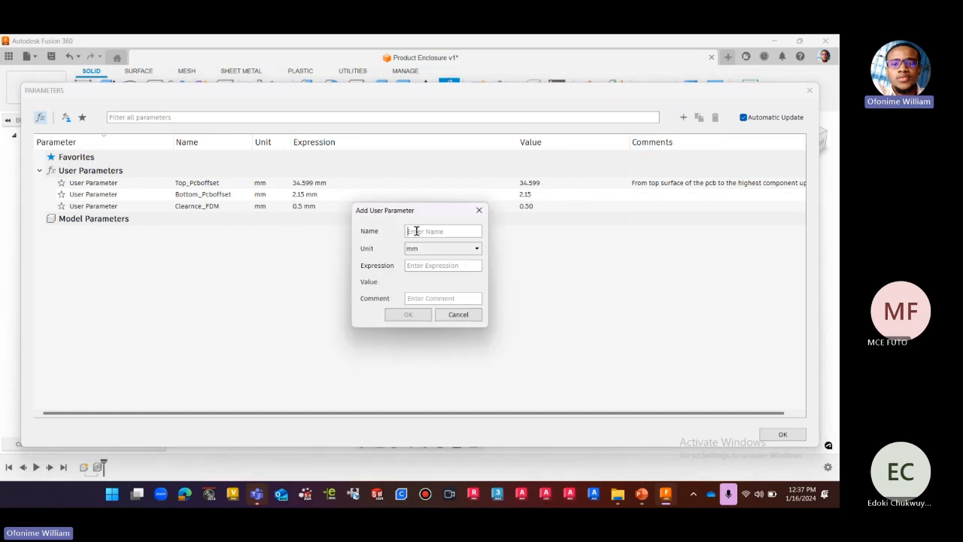
pyautogui.write('Shell')
pyautogui.click(441, 266)
pyautogui.write('2')
pyautogui.write('.2')
pyautogui.press('BackSpace')
pyautogui.press('BackSpace')
pyautogui.write('.4')
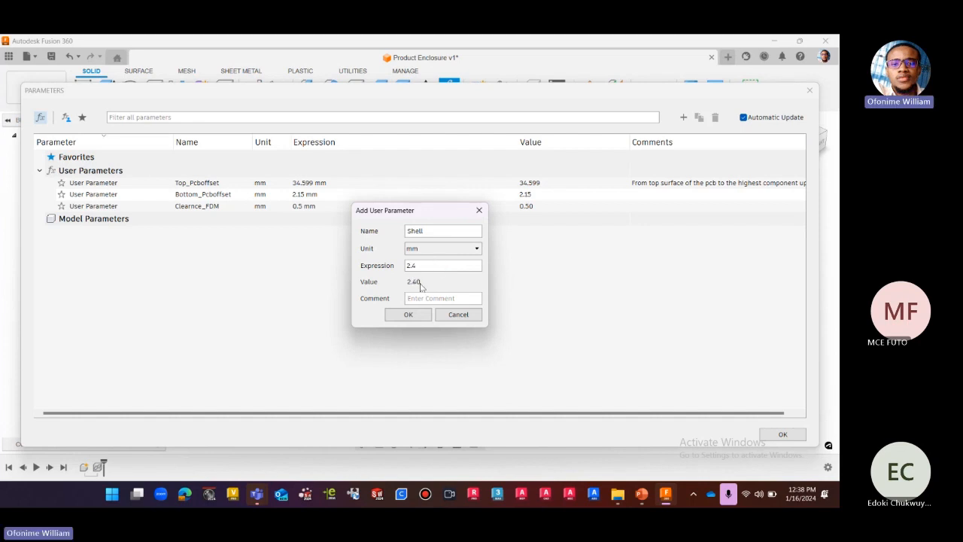
pyautogui.press('BackSpace')
pyautogui.press('BackSpace')
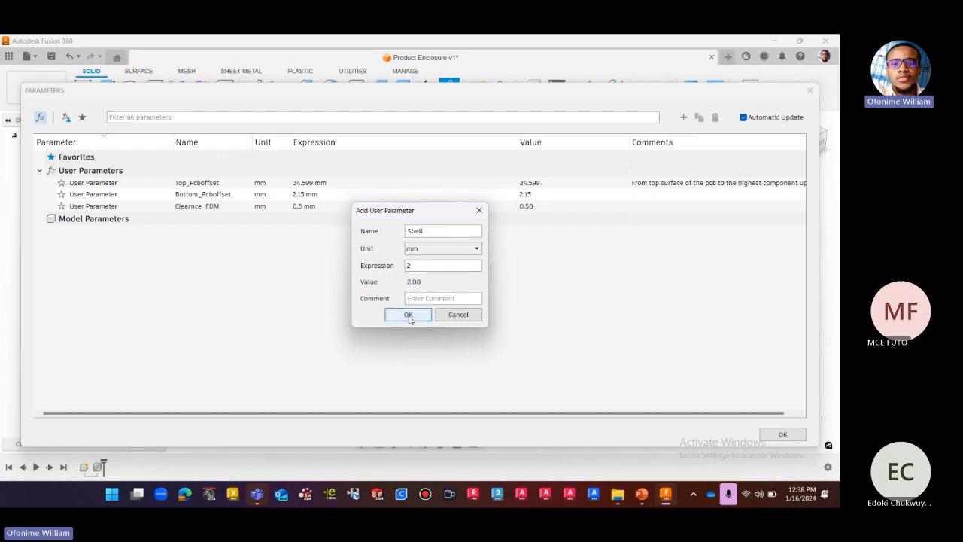
# Give the Shell parameter the comment "outer shell" and save it.
pyautogui.click(424, 299)
pyautogui.write('oute')
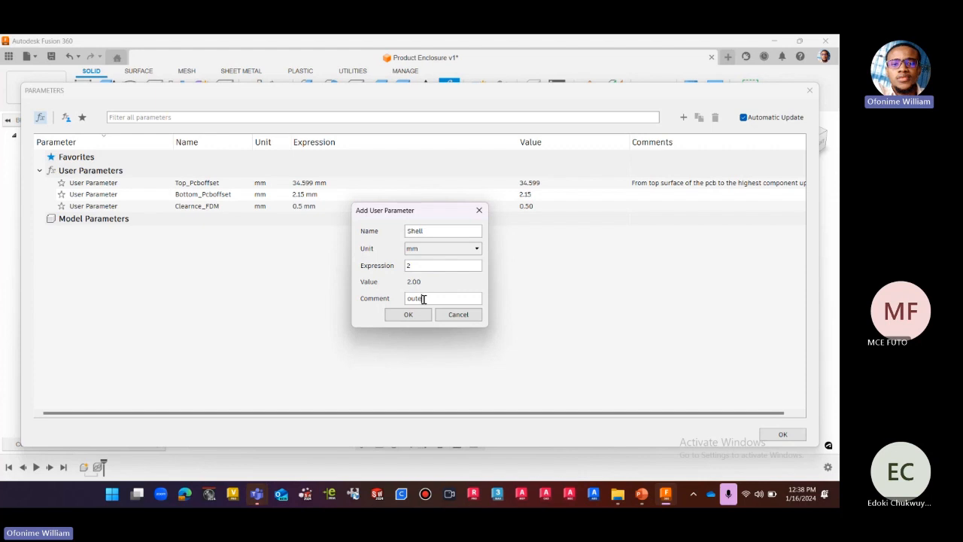
pyautogui.write('r shell')
pyautogui.click(417, 316)
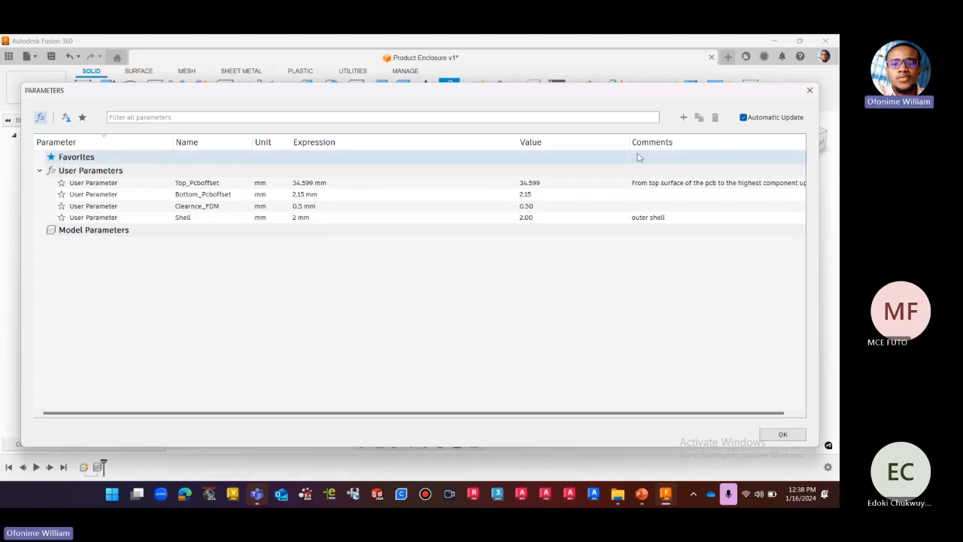
# Add a user parameter named fillet in mm with the expression 4.
pyautogui.click(683, 118)
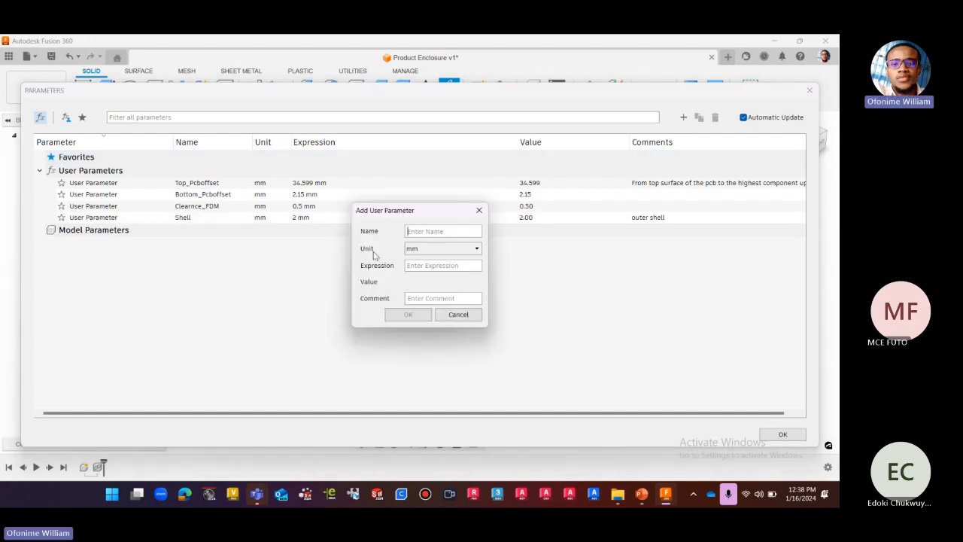
pyautogui.click(442, 232)
pyautogui.write('fillet')
pyautogui.click(428, 267)
pyautogui.write('0.5')
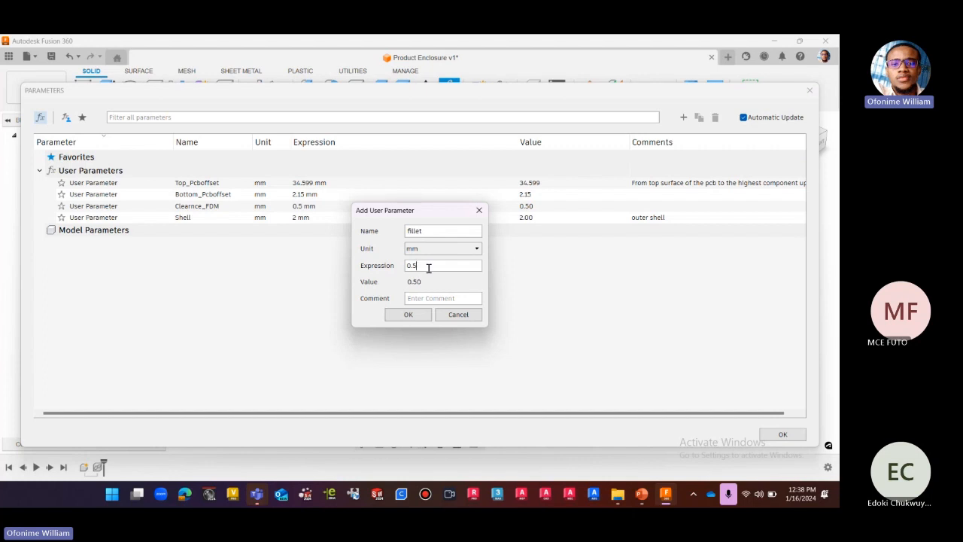
pyautogui.press('BackSpace')
pyautogui.press('BackSpace')
pyautogui.press('BackSpace')
pyautogui.write('4')
pyautogui.click(413, 300)
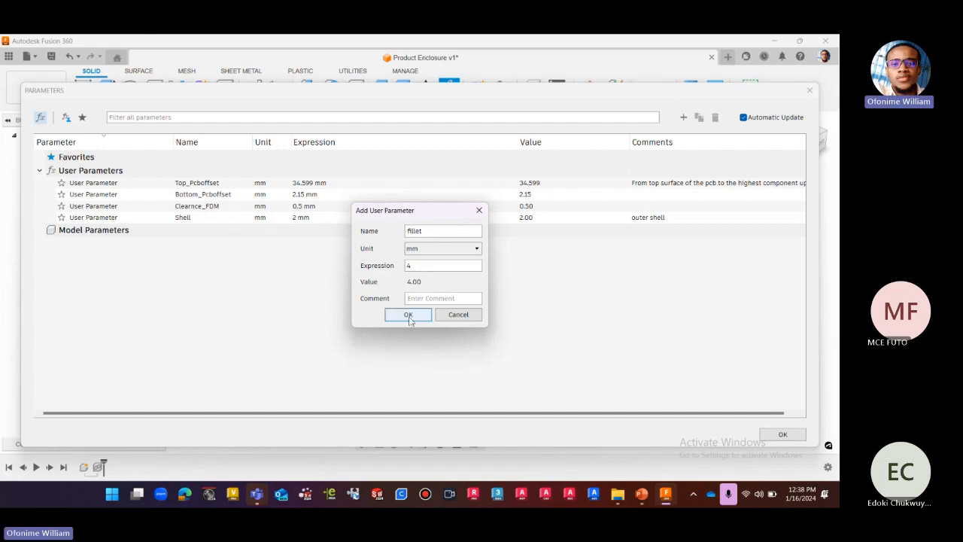
pyautogui.click(409, 315)
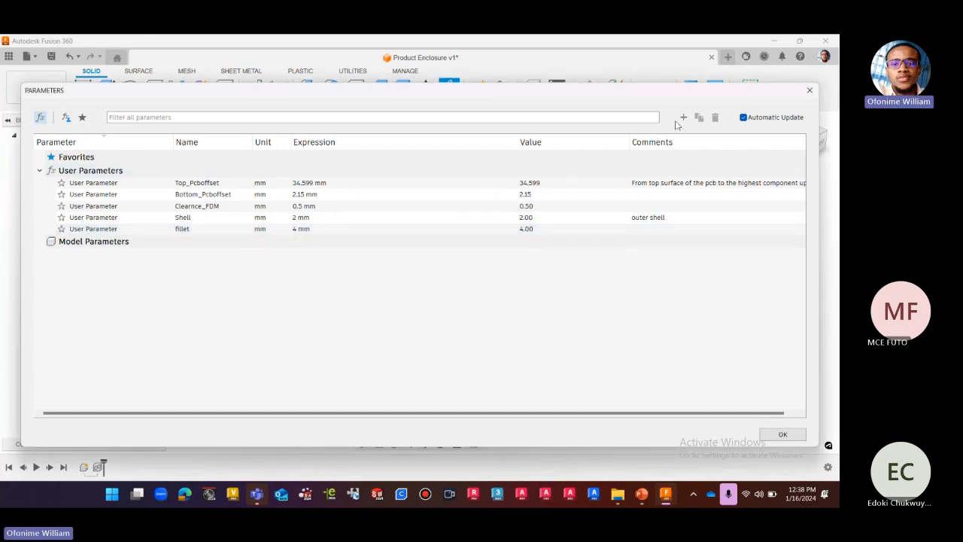
# Add a user parameter named chamfer in mm whose expression references the fillet parameter.
pyautogui.click(682, 117)
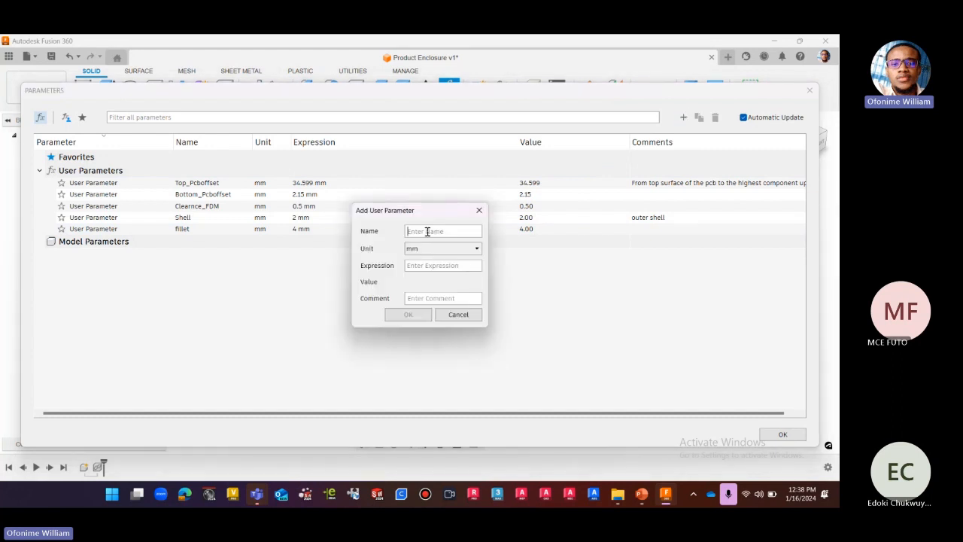
pyautogui.write('chamfer')
pyautogui.click(420, 265)
pyautogui.write('f')
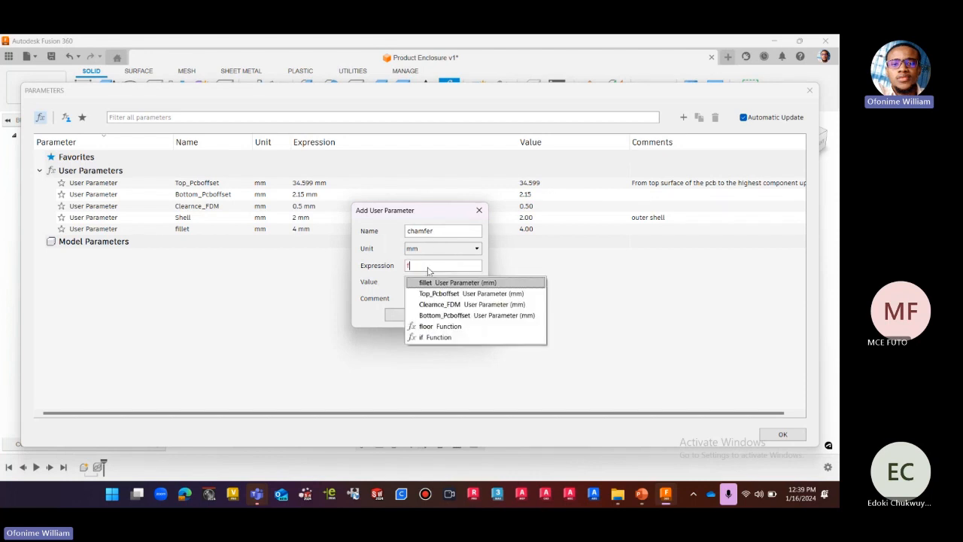
pyautogui.write('illet')
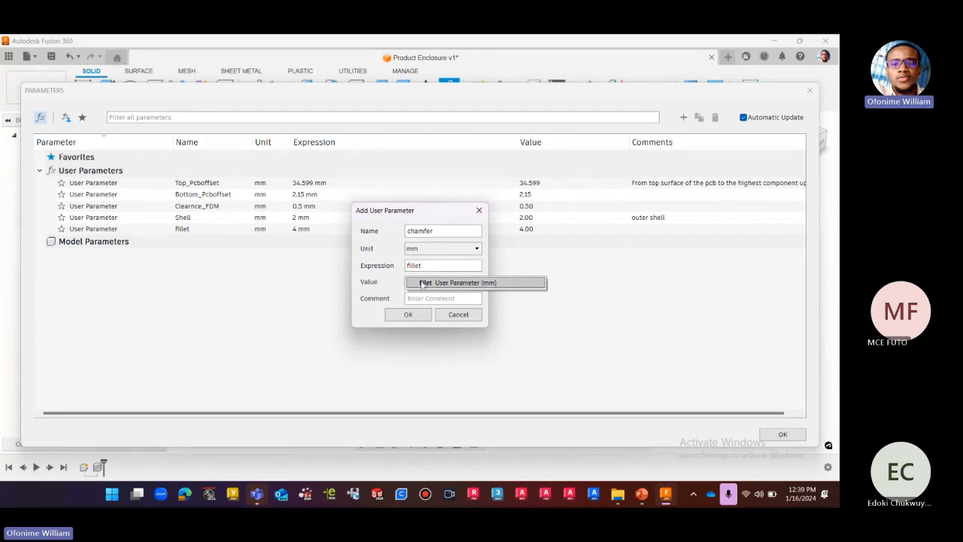
pyautogui.click(410, 317)
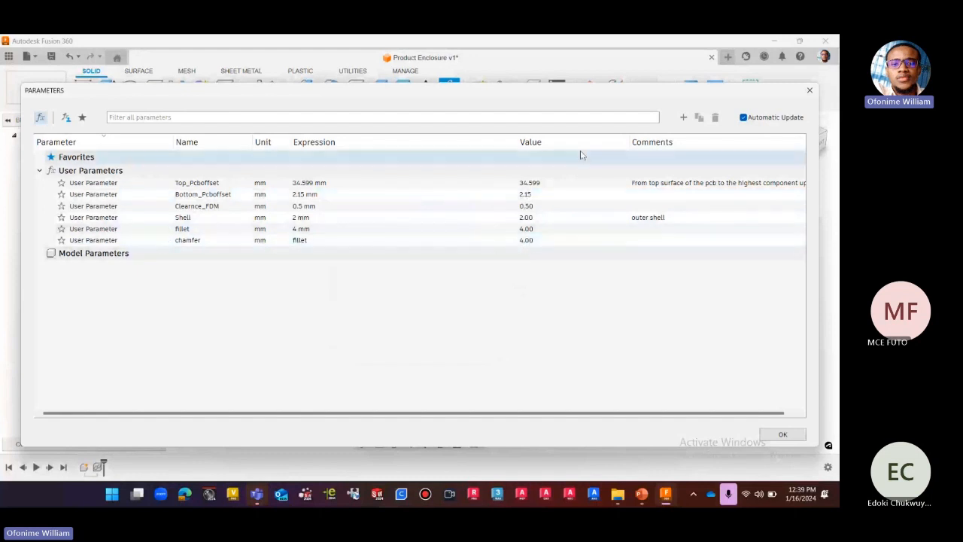
# Add a user parameter named GAP in mm with the expression 8.
pyautogui.click(683, 117)
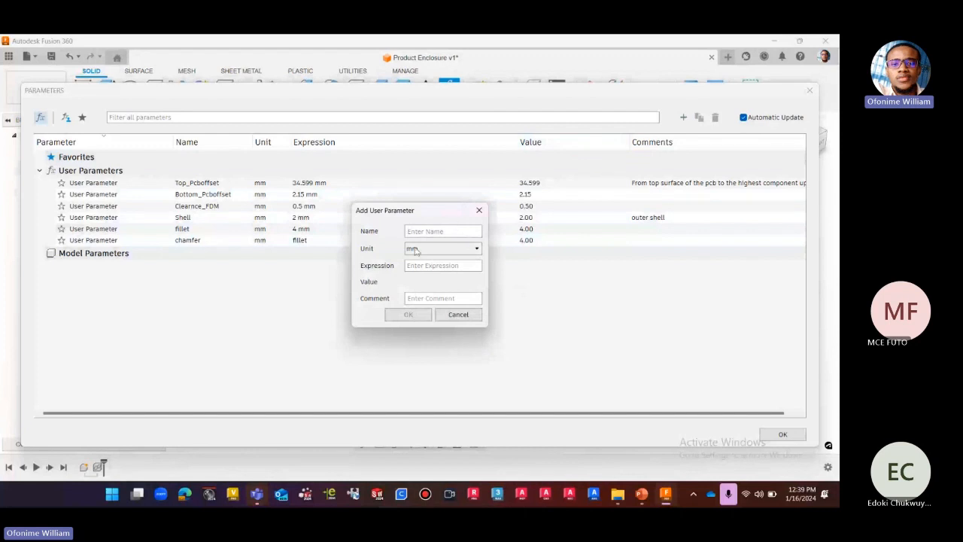
pyautogui.write('GAp')
pyautogui.press('BackSpace')
pyautogui.write('P')
pyautogui.click(434, 268)
pyautogui.write('8')
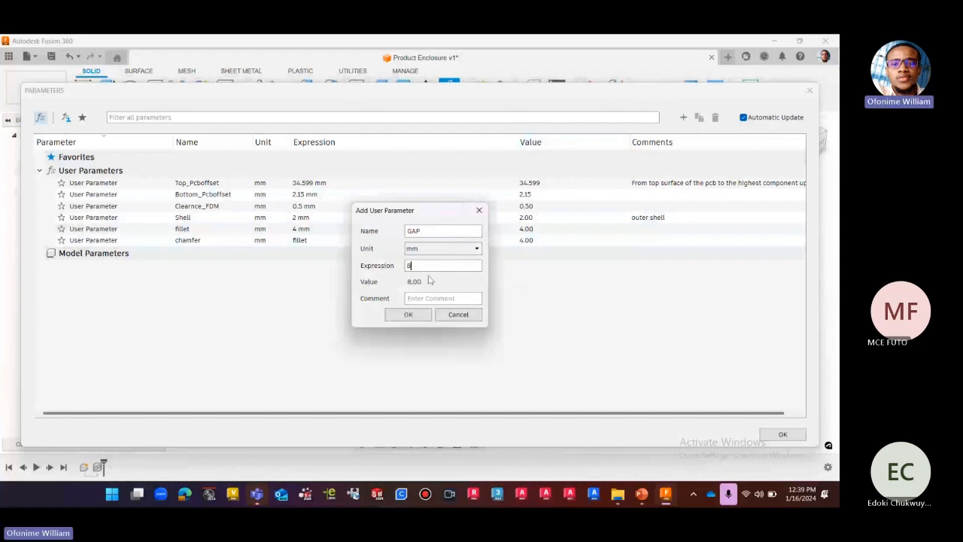
pyautogui.click(408, 314)
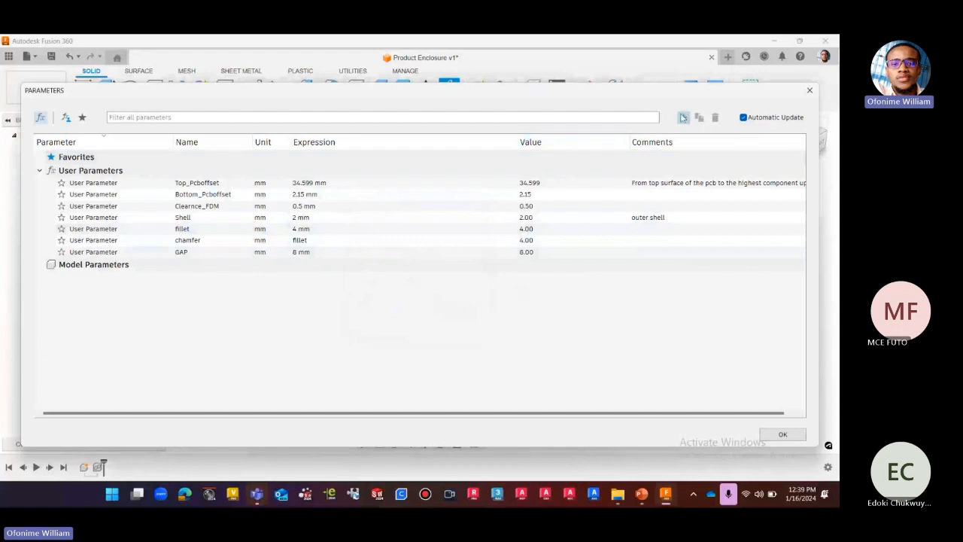
# Add a user parameter named BossH in mm with the expression 12.
pyautogui.click(684, 116)
pyautogui.write('B')
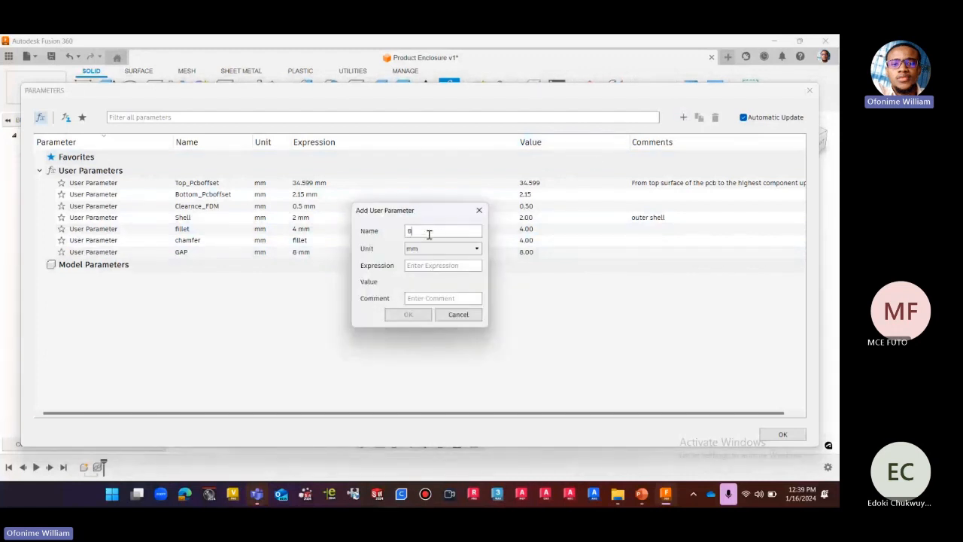
pyautogui.write('ossH')
pyautogui.click(436, 268)
pyautogui.write('12')
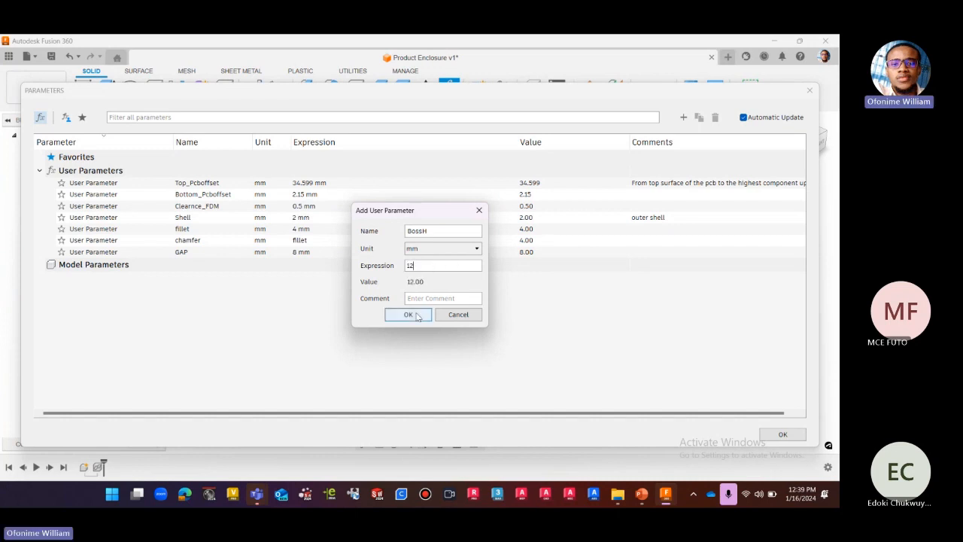
pyautogui.press('Return')
# Add a user parameter named BossDIA in mm with the expression 12.
pyautogui.click(684, 116)
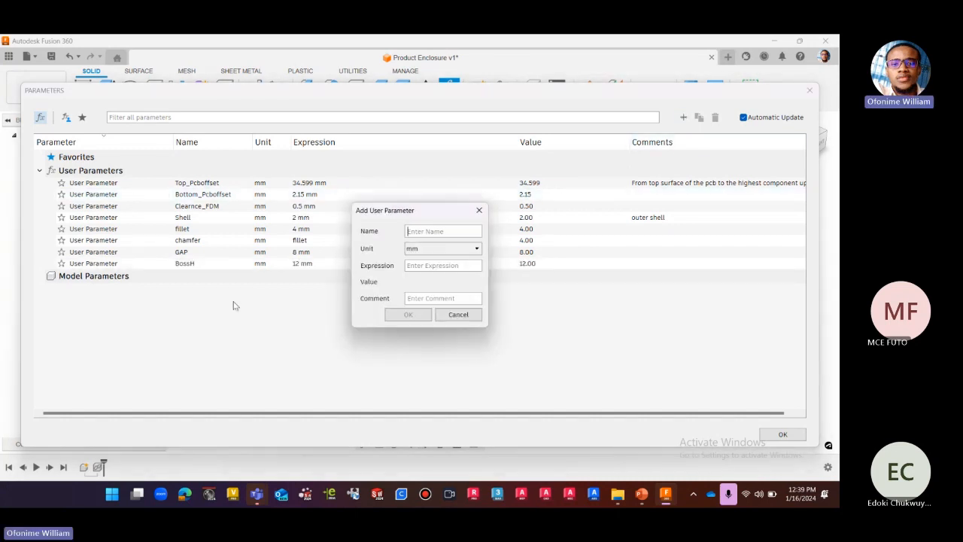
pyautogui.write('BossDIA')
pyautogui.click(451, 265)
pyautogui.write('12')
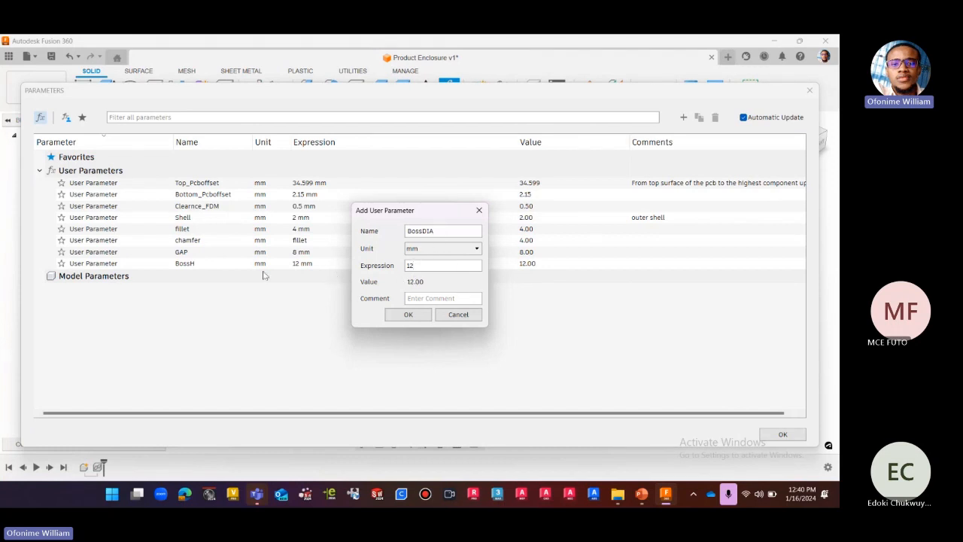
pyautogui.click(408, 315)
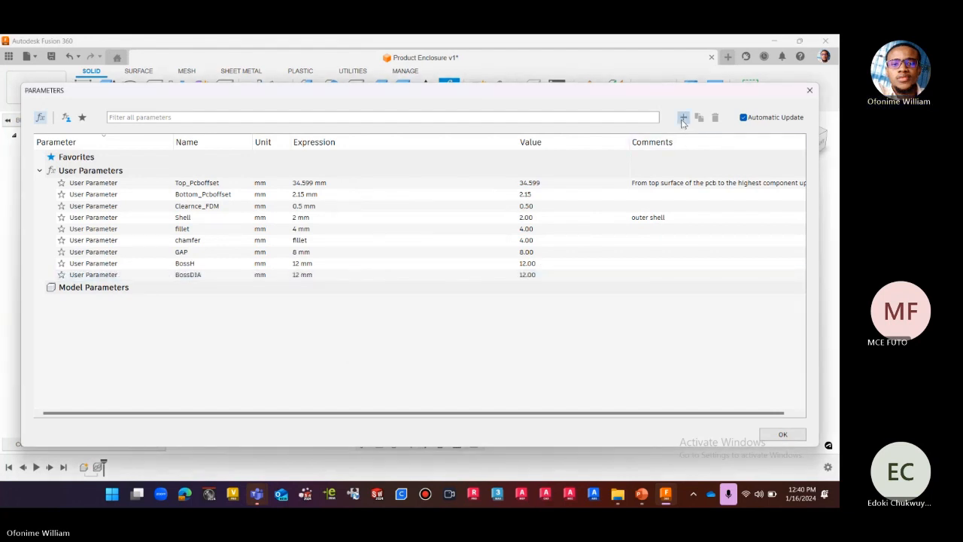
# Add a user parameter named Pcbthickness in mm with the expression 1.605.
pyautogui.click(683, 116)
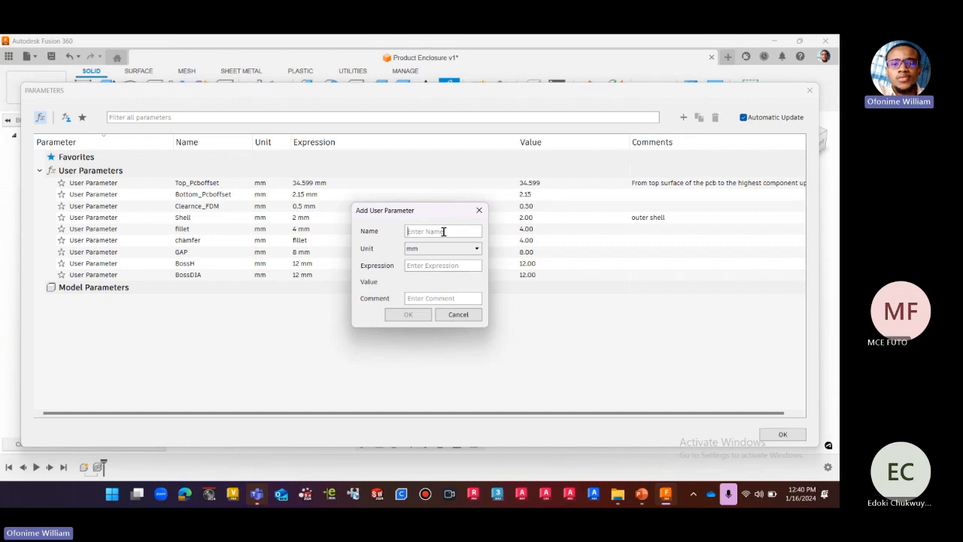
pyautogui.write('Pcbthickness')
pyautogui.click(438, 265)
pyautogui.write('1.605')
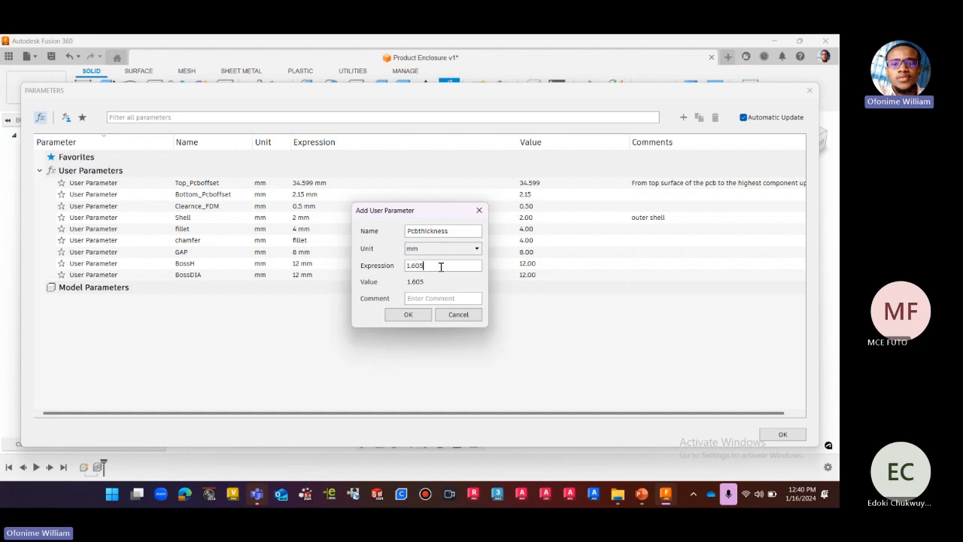
pyautogui.click(409, 315)
# Add a user parameter named FDM_edge in mm with the expression 3.
pyautogui.click(683, 117)
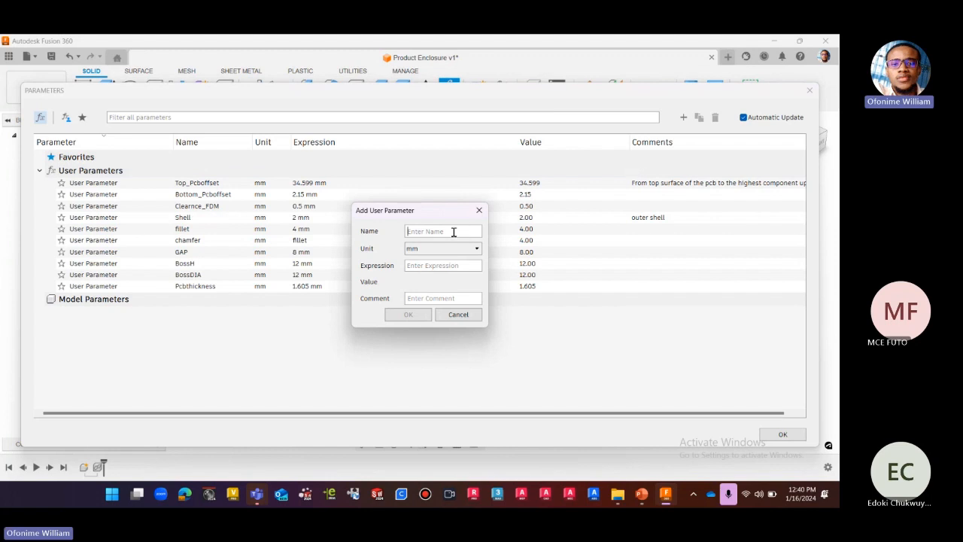
pyautogui.write('FDM')
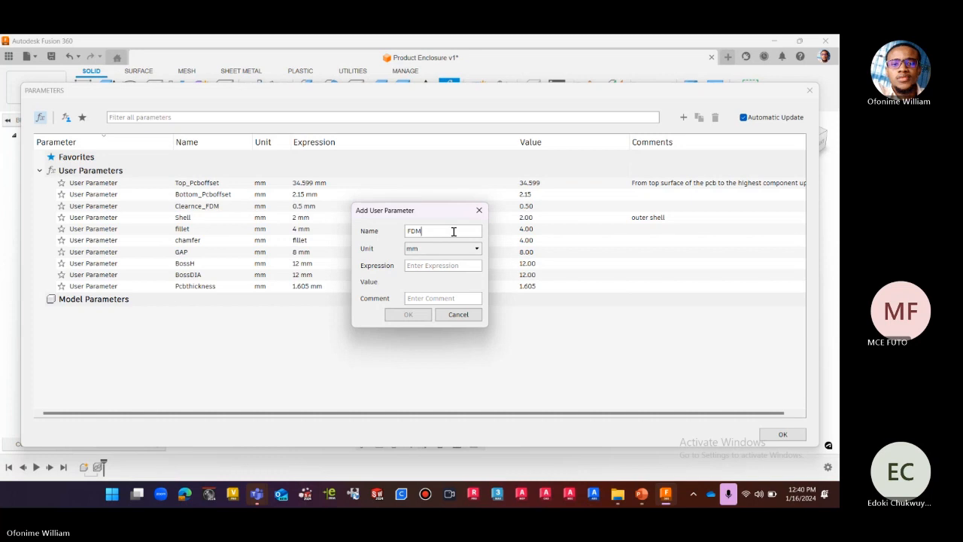
pyautogui.write('_')
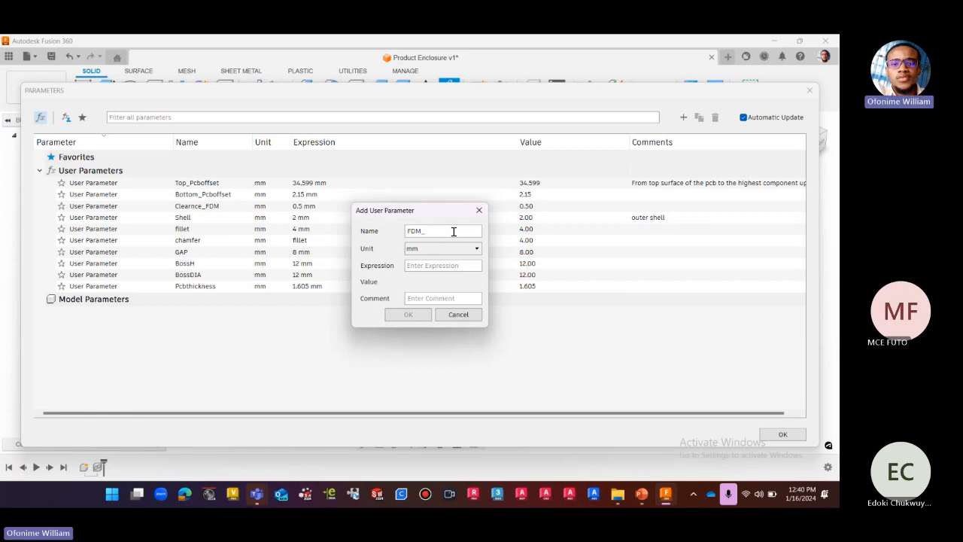
pyautogui.write('edge')
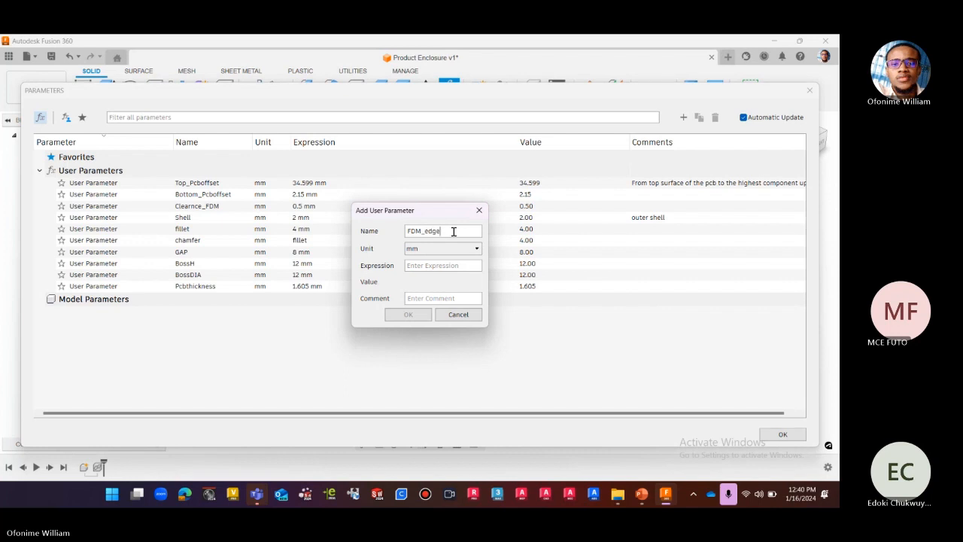
pyautogui.click(427, 265)
pyautogui.write('3')
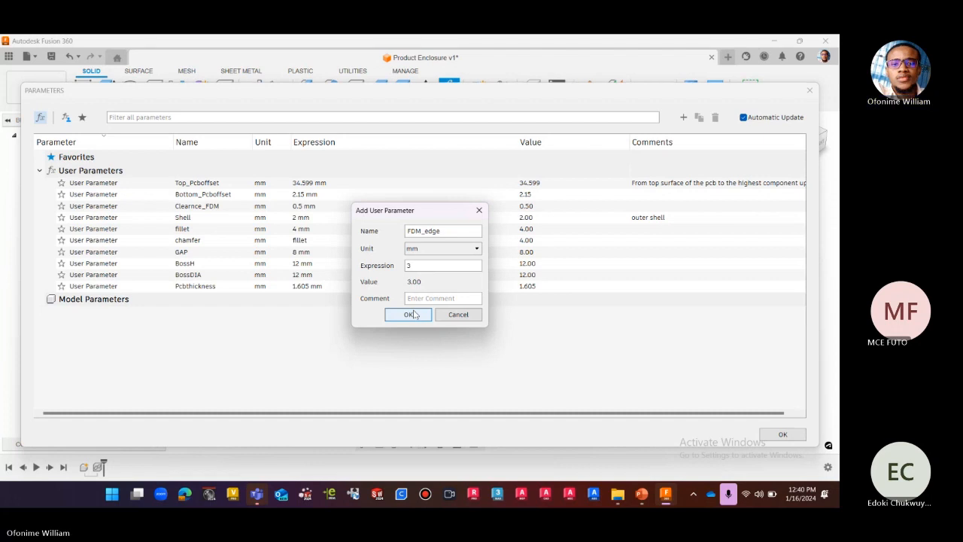
pyautogui.click(408, 315)
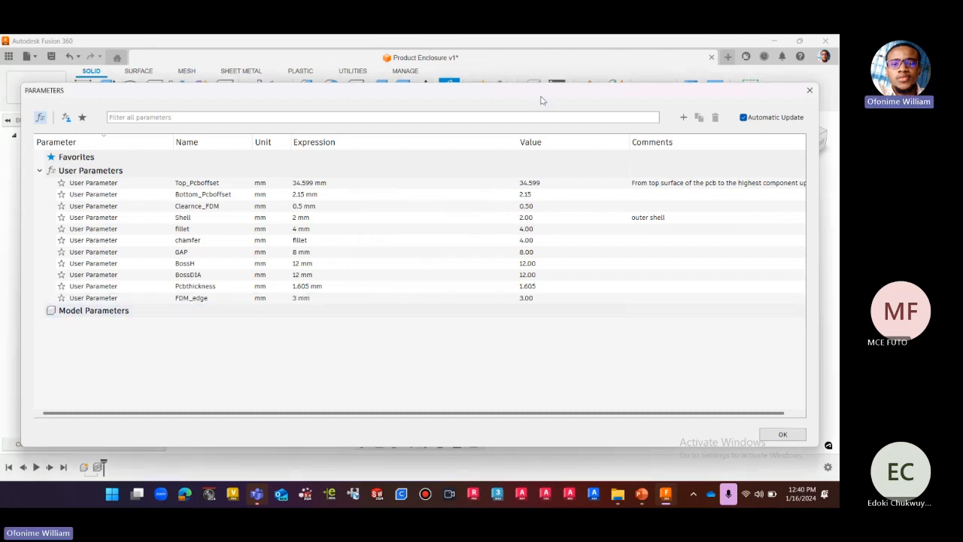
# Accept the defined user parameters and close the parameter list.
pyautogui.moveTo(544, 92); pyautogui.dragTo(511, 72)
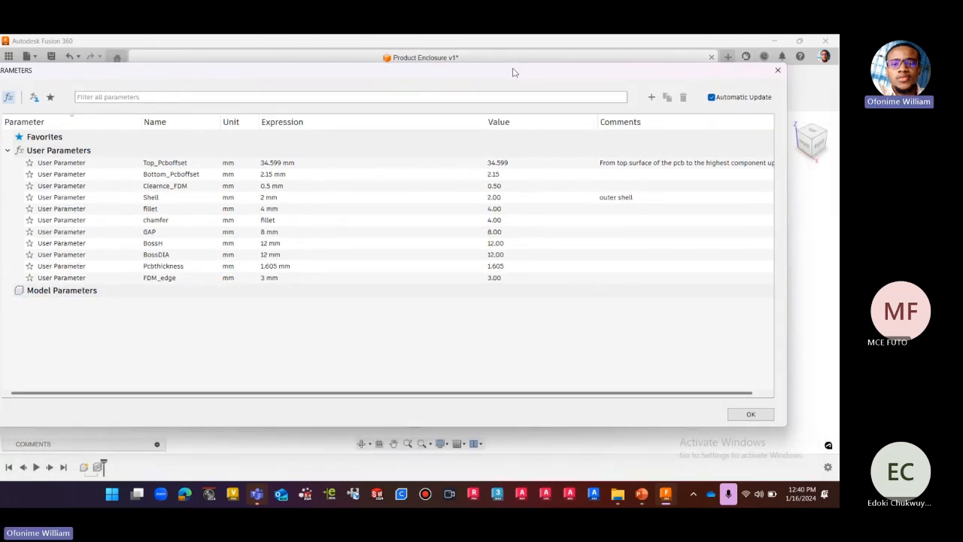
pyautogui.click(786, 337)
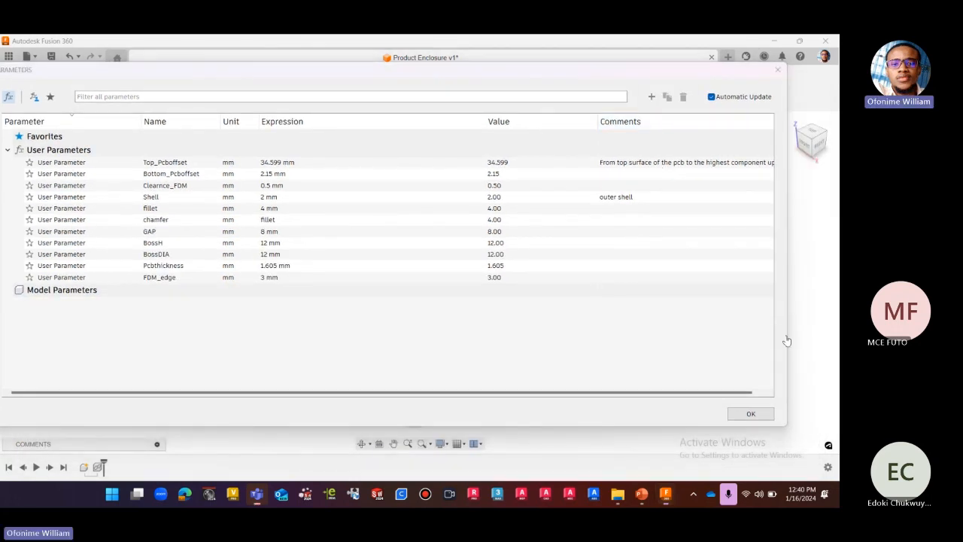
pyautogui.click(750, 415)
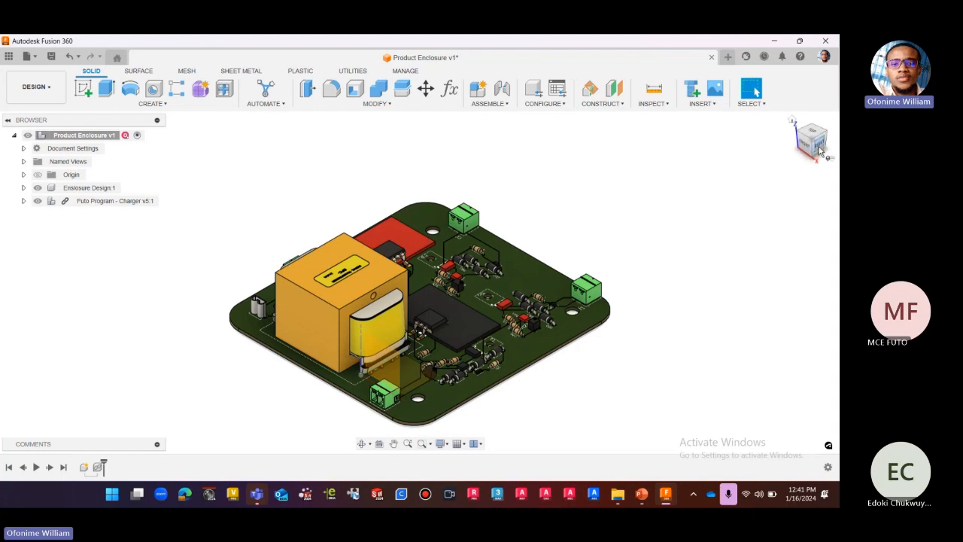
# Examine the charger PCB from above and from its underside.
pyautogui.moveTo(811, 133); pyautogui.dragTo(811, 151)
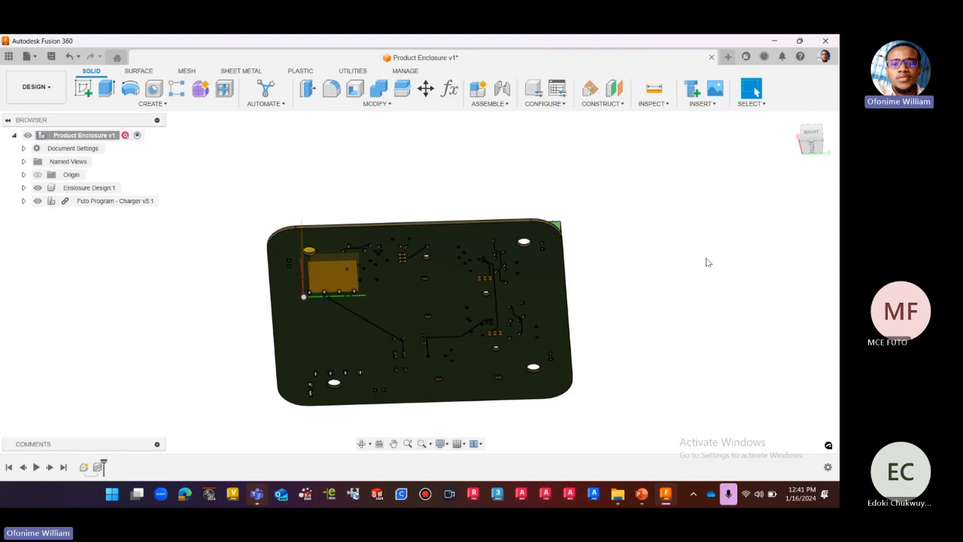
pyautogui.click(794, 122)
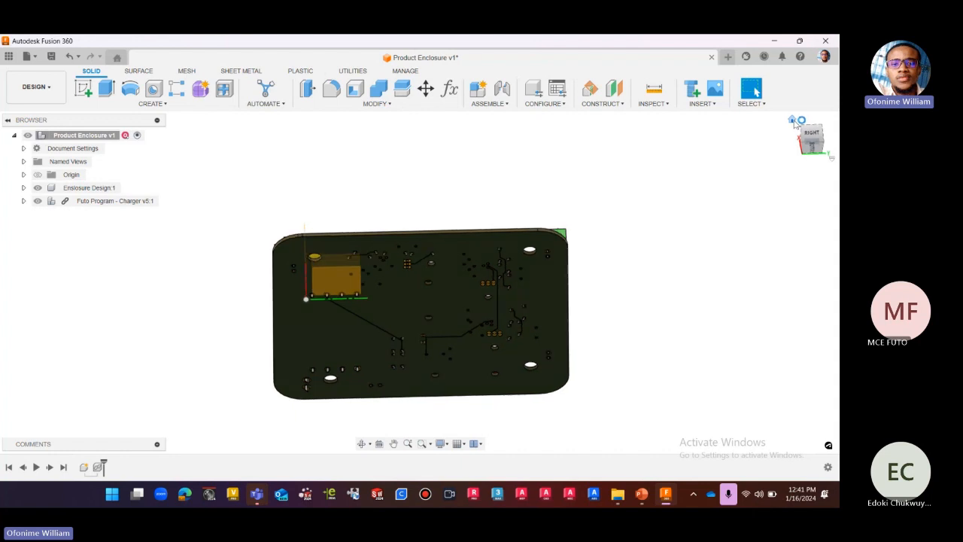
pyautogui.click(794, 121)
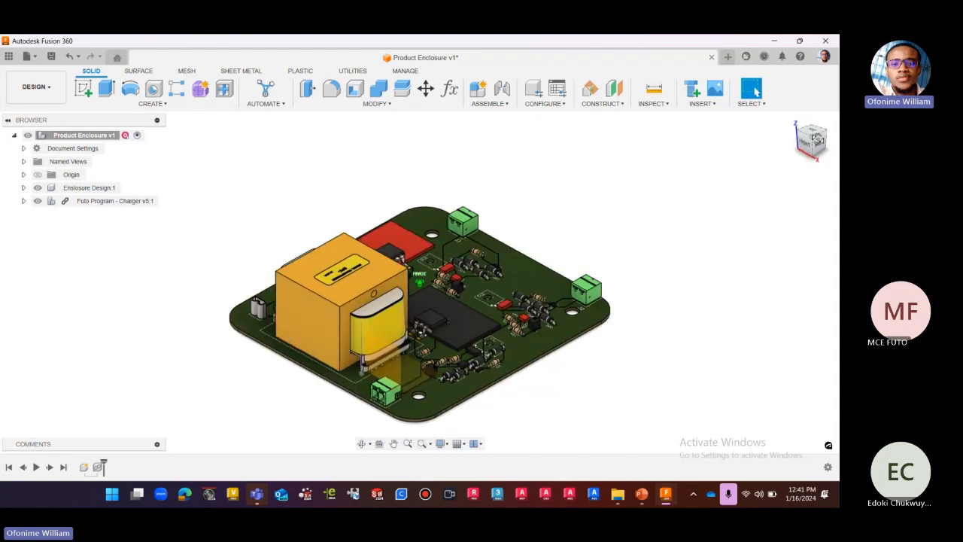
pyautogui.moveTo(818, 139); pyautogui.dragTo(816, 104)
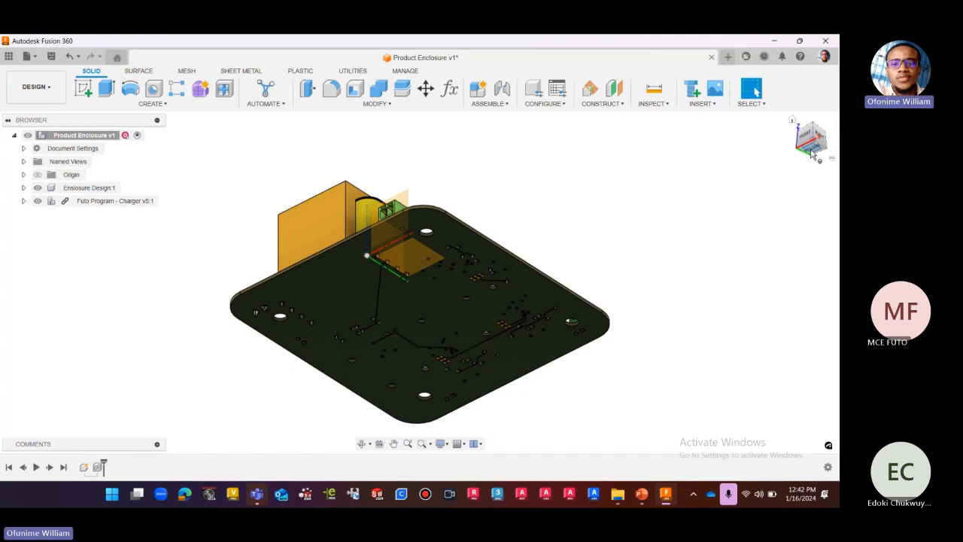
# Hide the Futo Program - Charger component, leaving only the Enclosure Design component shown.
pyautogui.click(793, 122)
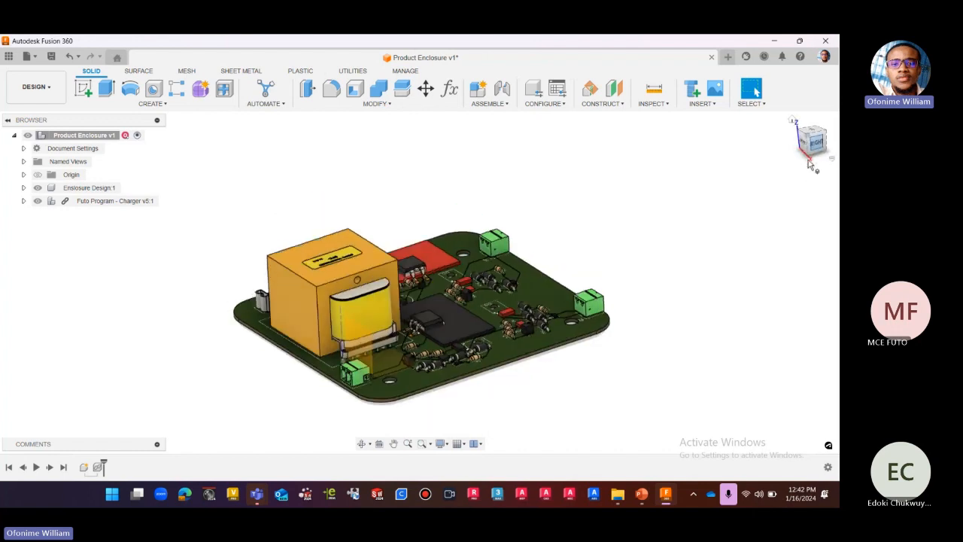
pyautogui.moveTo(810, 152); pyautogui.dragTo(807, 128)
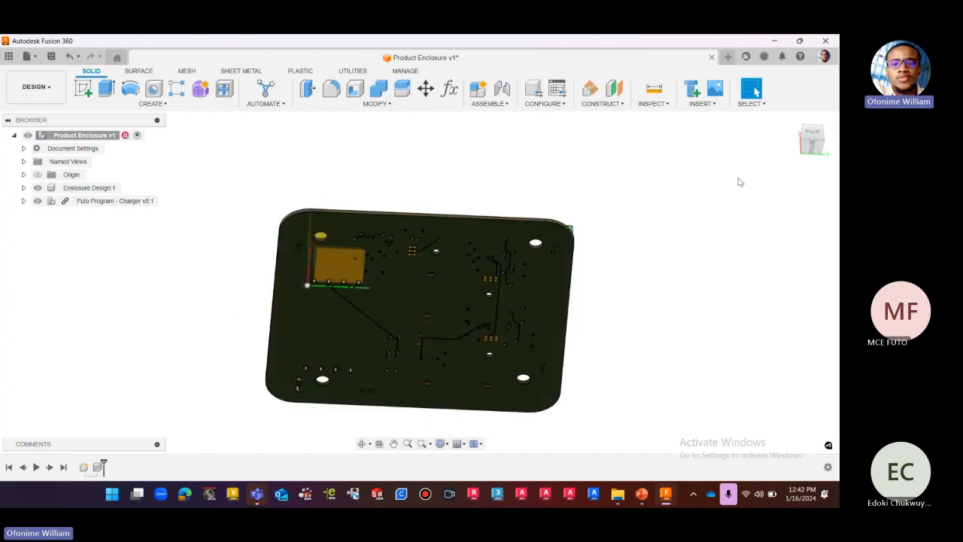
pyautogui.click(792, 121)
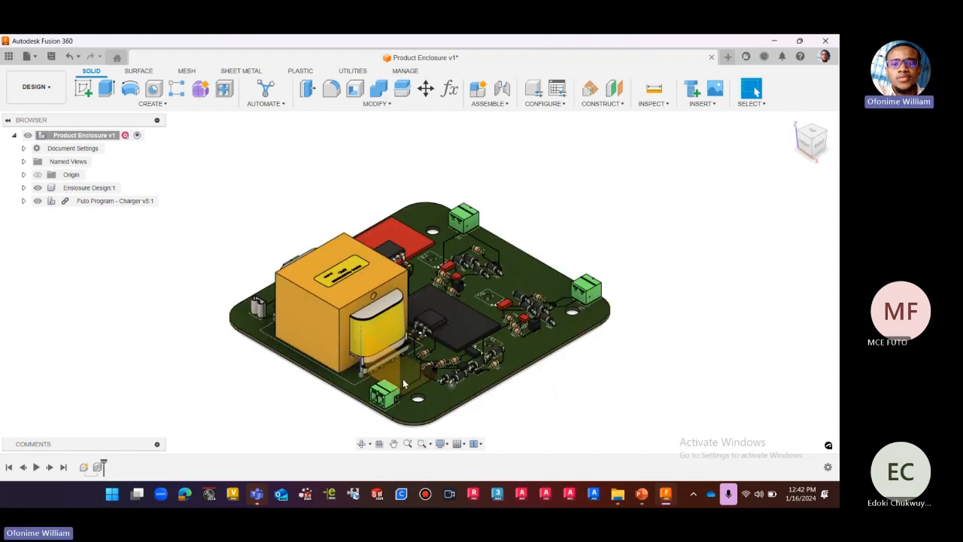
pyautogui.click(38, 201)
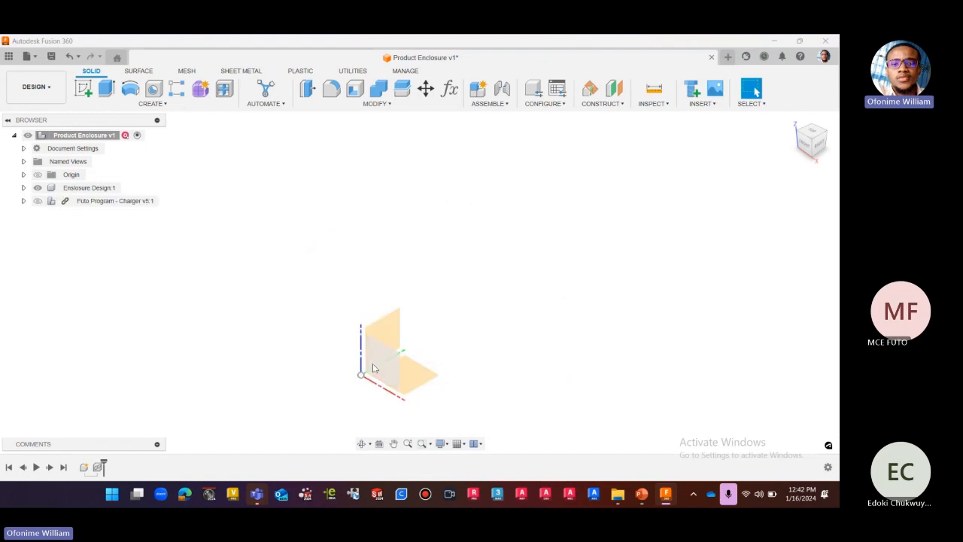
pyautogui.click(792, 120)
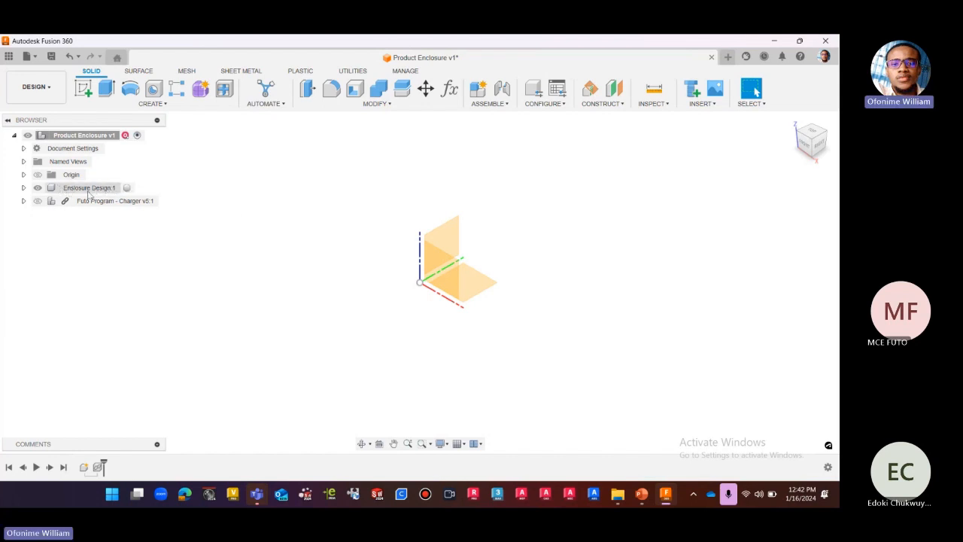
# Make the Enclosure Design component active, expand its contents and show the Futo Program - Charger component.
pyautogui.click(119, 188)
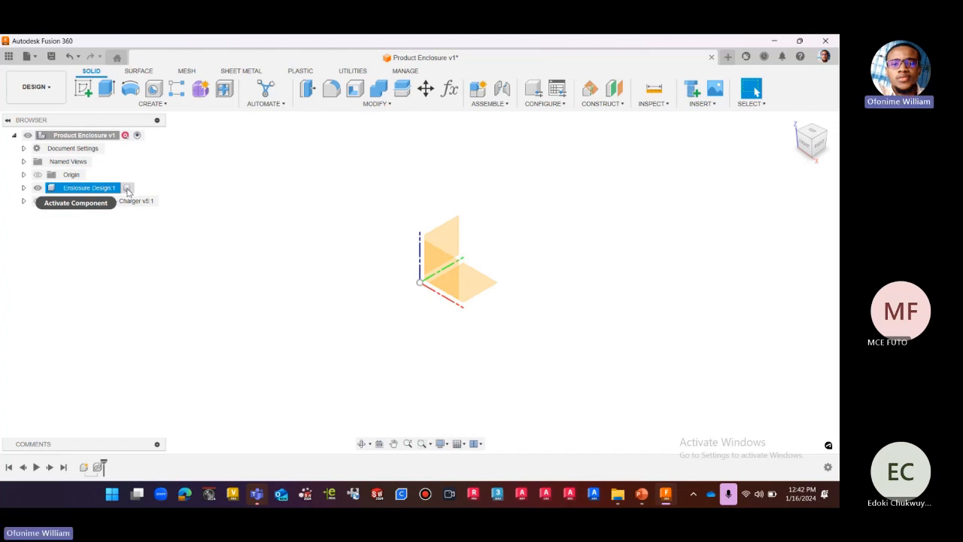
pyautogui.click(128, 188)
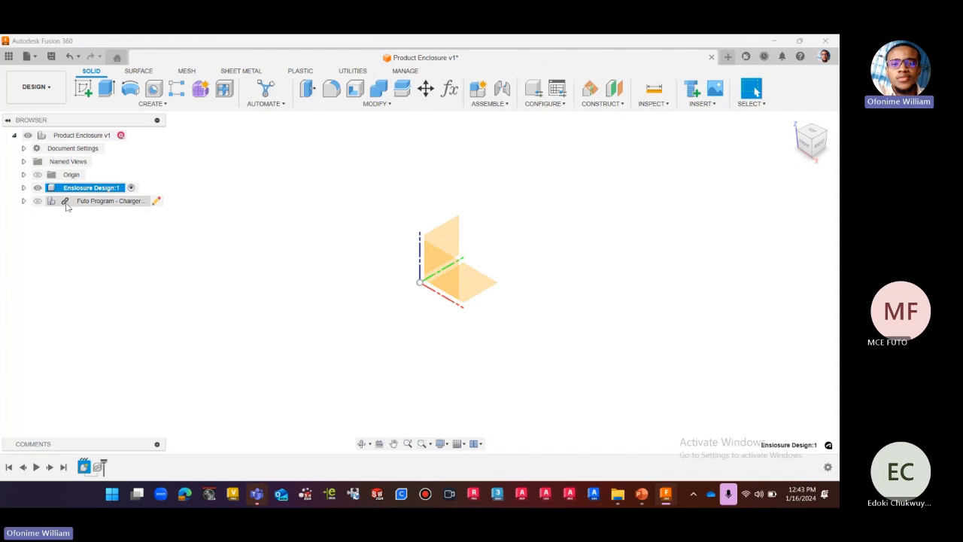
pyautogui.click(23, 187)
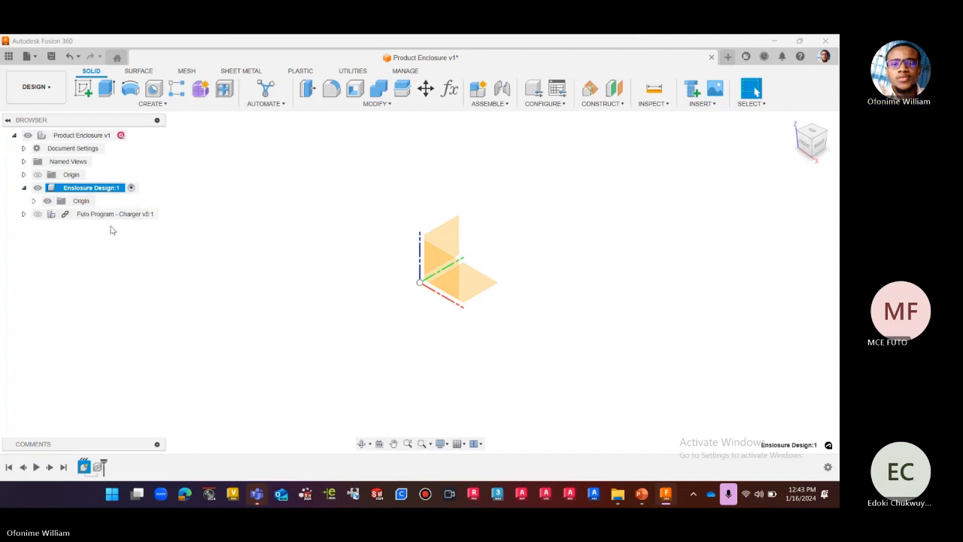
pyautogui.click(38, 214)
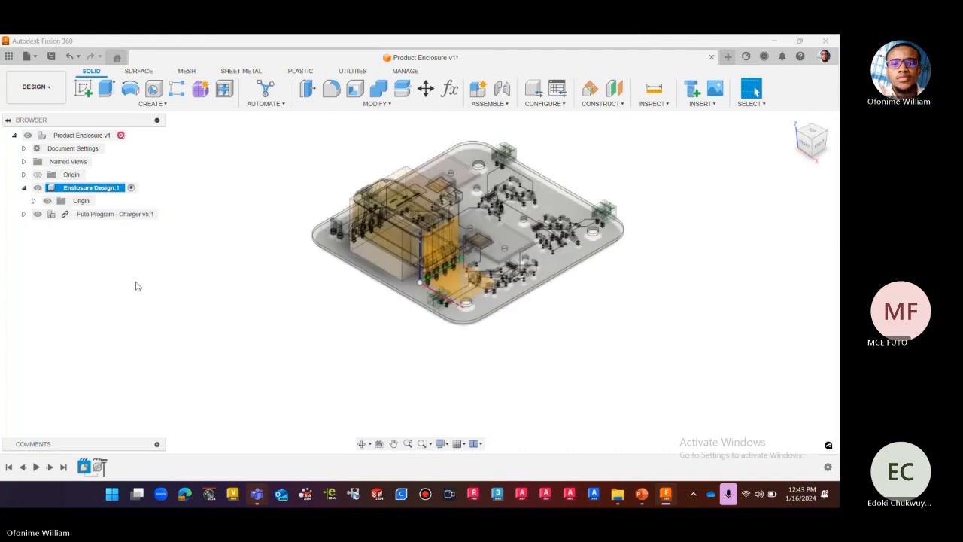
pyautogui.scroll(2, 547, 141)
pyautogui.scroll(1, 547, 143)
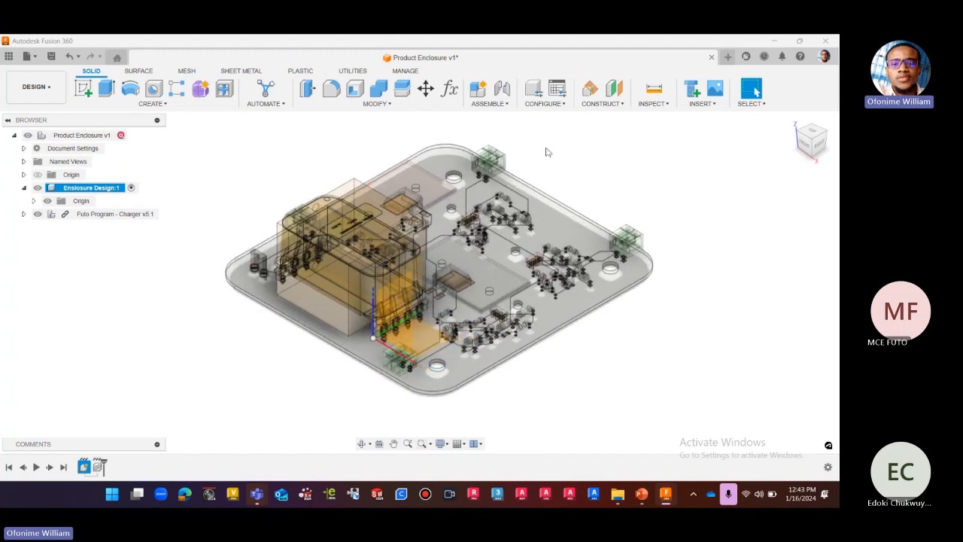
pyautogui.scroll(2, 475, 149)
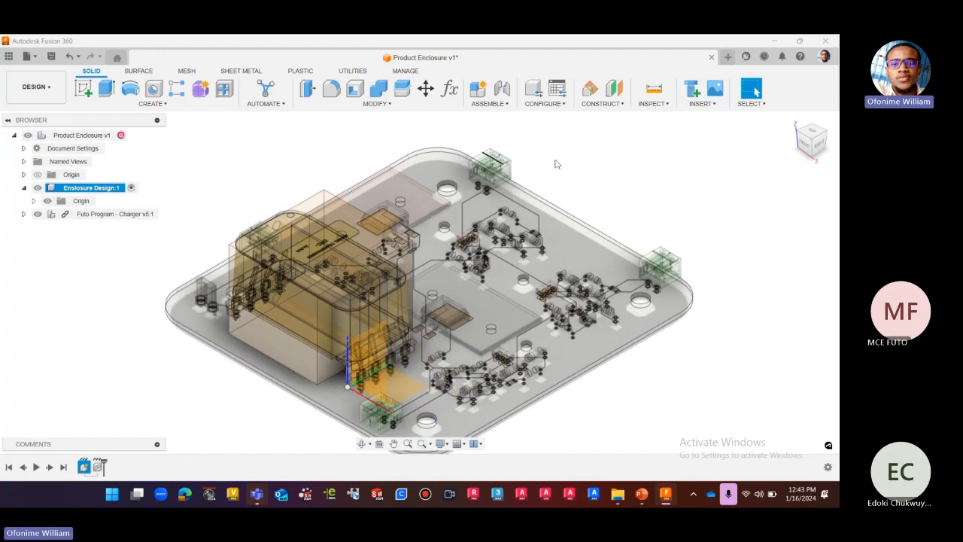
pyautogui.scroll(-1, 557, 160)
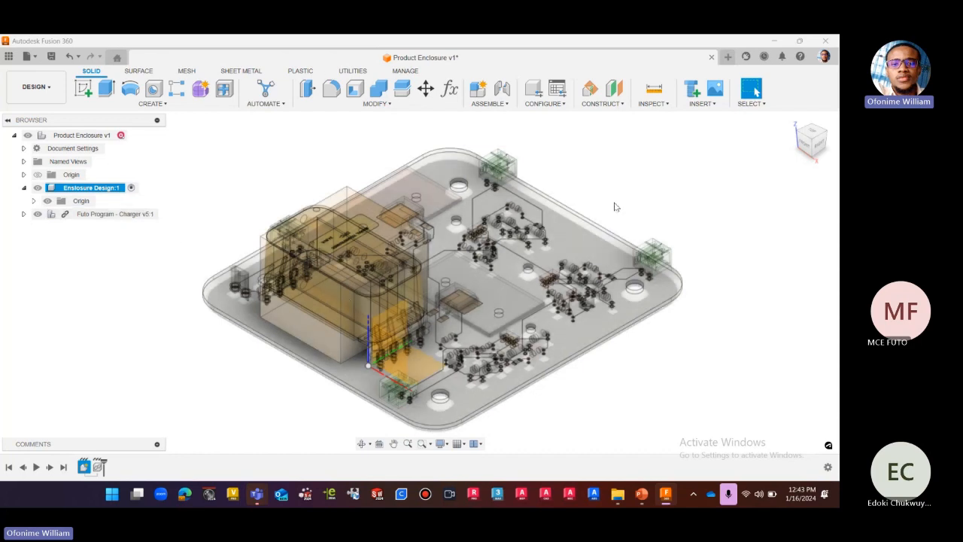
pyautogui.scroll(-1, 594, 196)
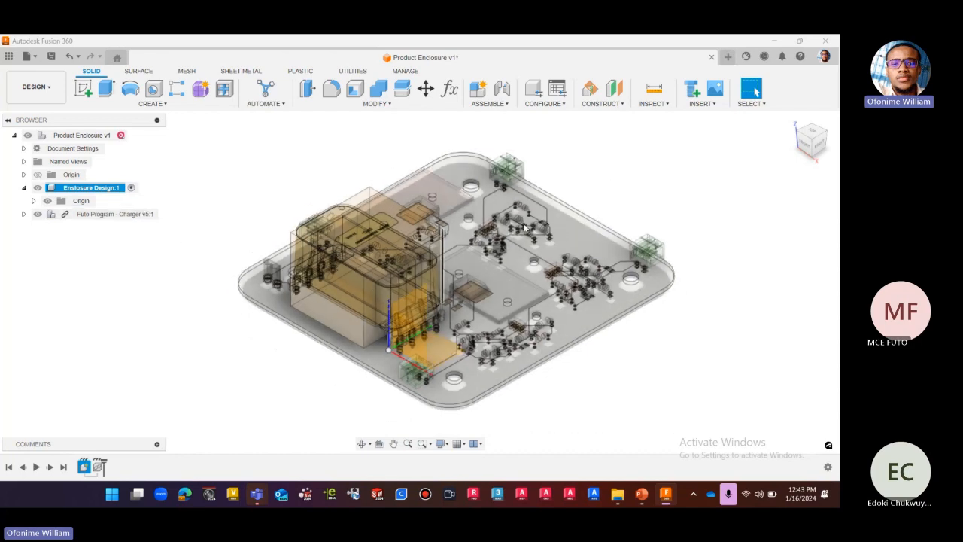
pyautogui.scroll(1, 574, 197)
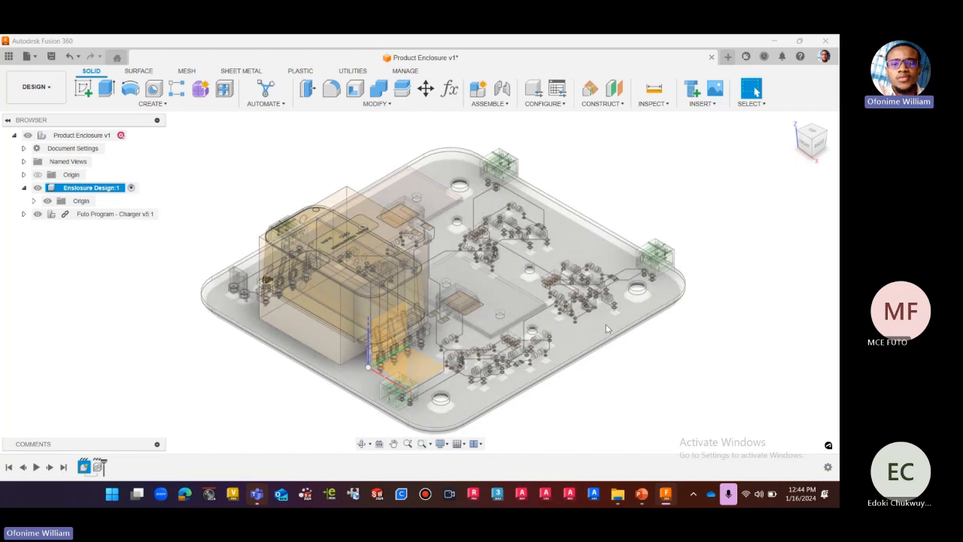
# Start an offset plane and examine the charger PCB edge-on and tilted from the right side for a reference face.
pyautogui.click(617, 104)
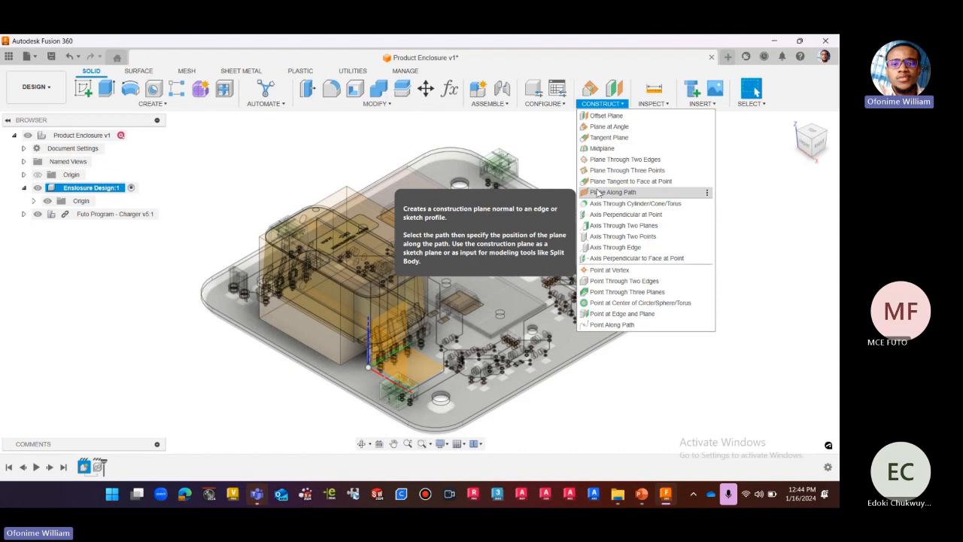
pyautogui.click(608, 117)
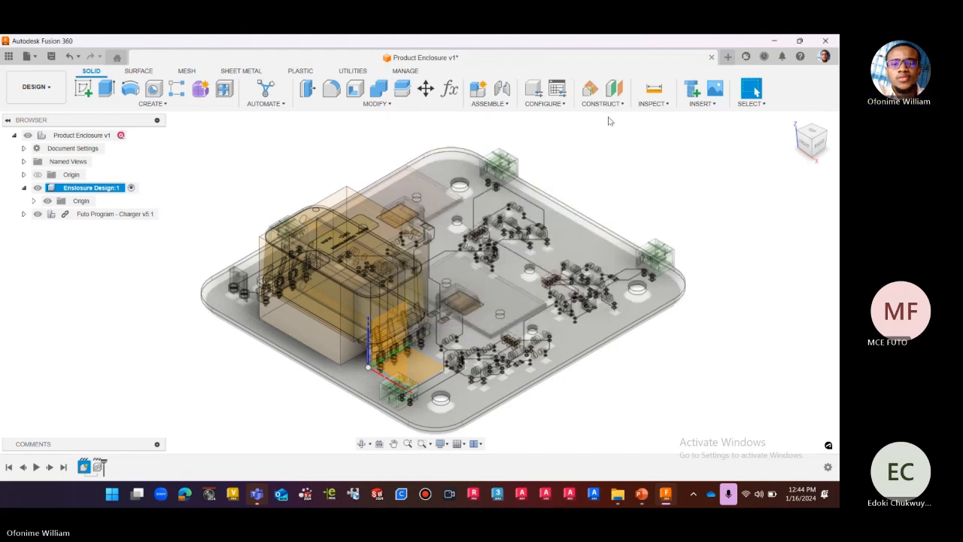
pyautogui.click(819, 146)
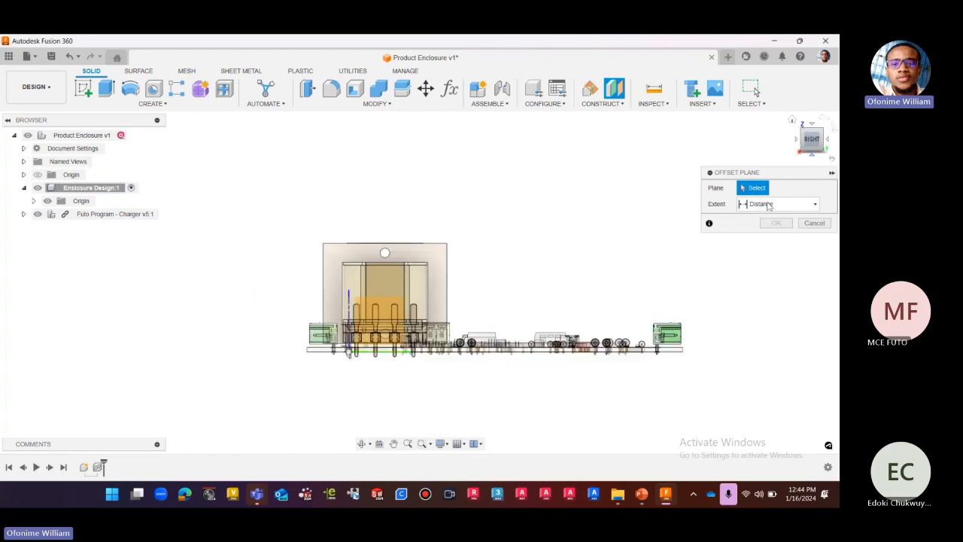
pyautogui.scroll(5, 617, 349)
pyautogui.scroll(-3, 530, 250)
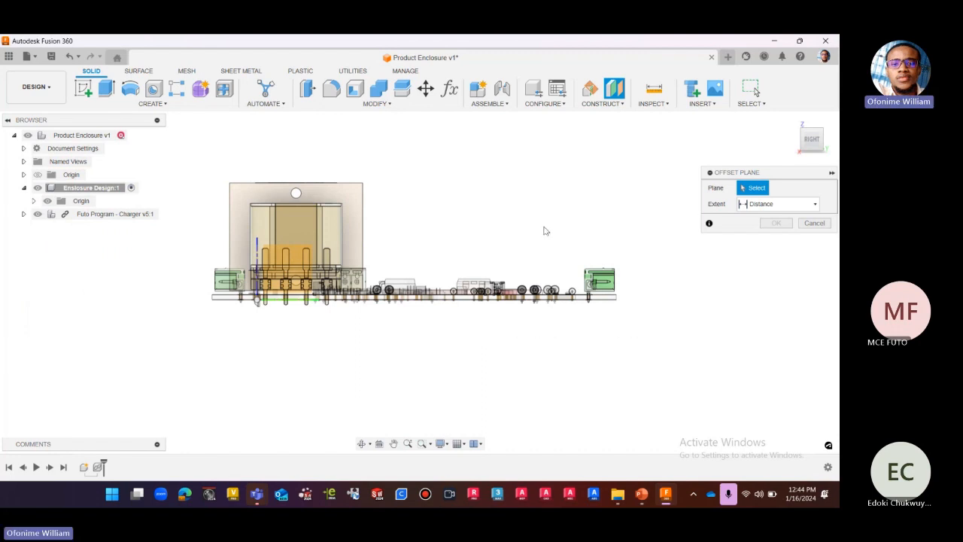
pyautogui.scroll(1, 544, 228)
pyautogui.moveTo(811, 143)
pyautogui.mouseDown()
pyautogui.moveTo(804, 153)
pyautogui.moveTo(803, 139)
pyautogui.moveTo(803, 159)
pyautogui.mouseUp()
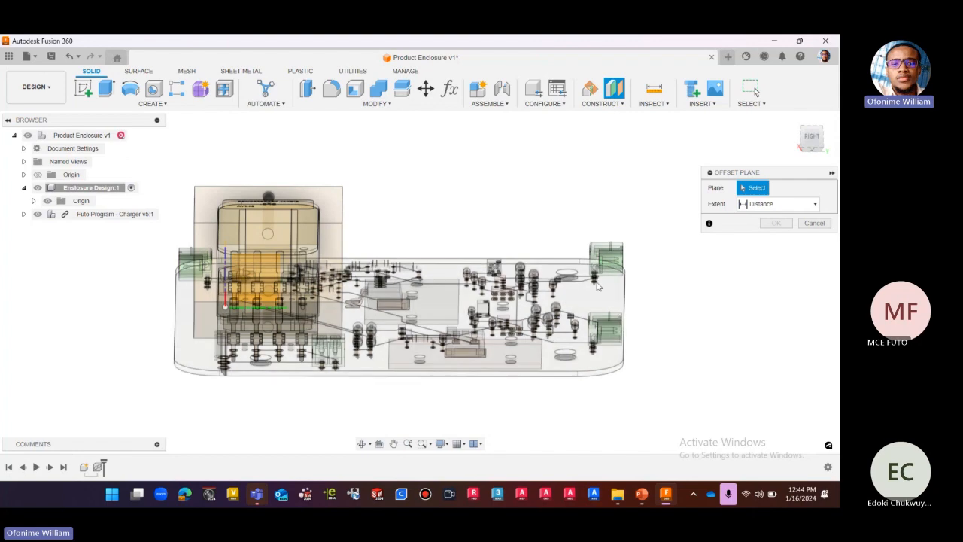
pyautogui.click(818, 137)
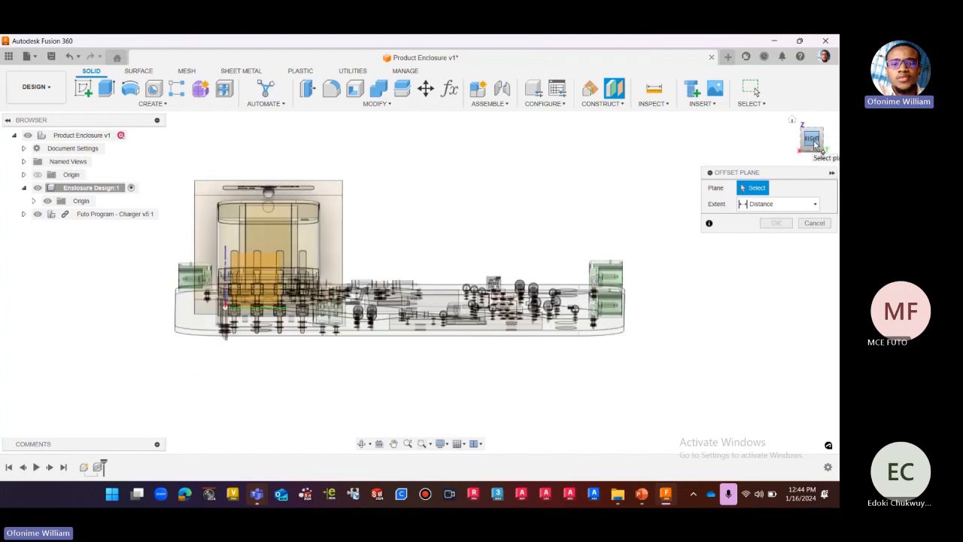
pyautogui.moveTo(815, 145); pyautogui.dragTo(814, 161)
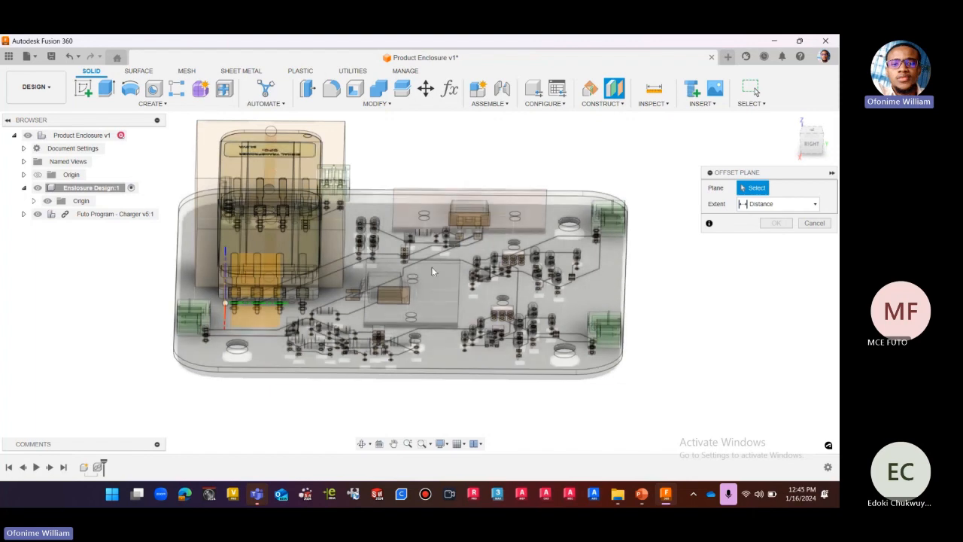
pyautogui.click(818, 150)
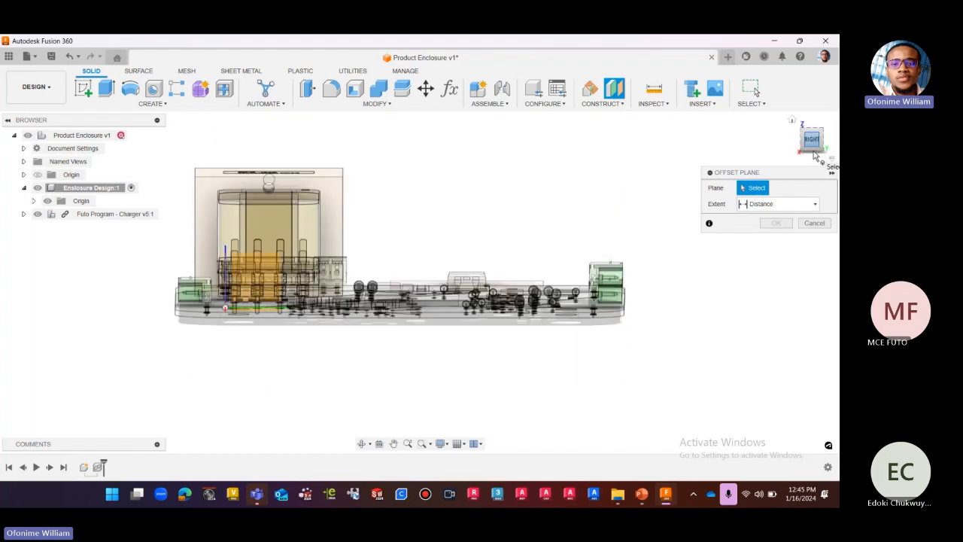
# Restart the offset plane and select the underside face of the charger PCB as its reference.
pyautogui.click(618, 103)
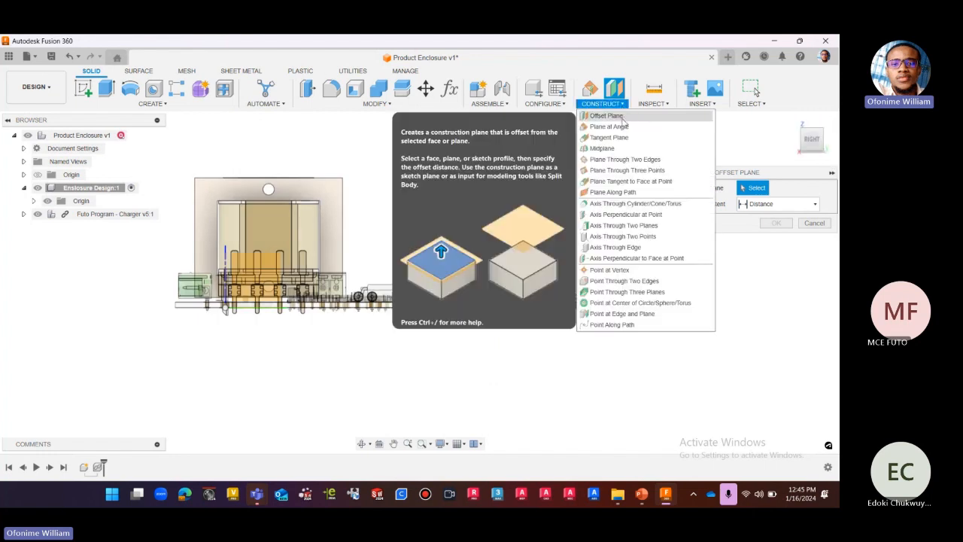
pyautogui.click(606, 116)
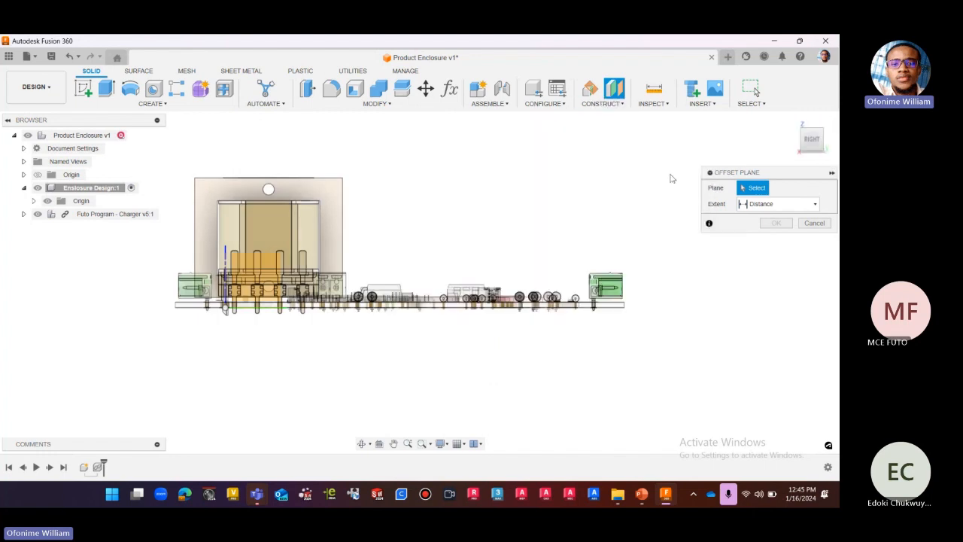
pyautogui.scroll(3, 629, 316)
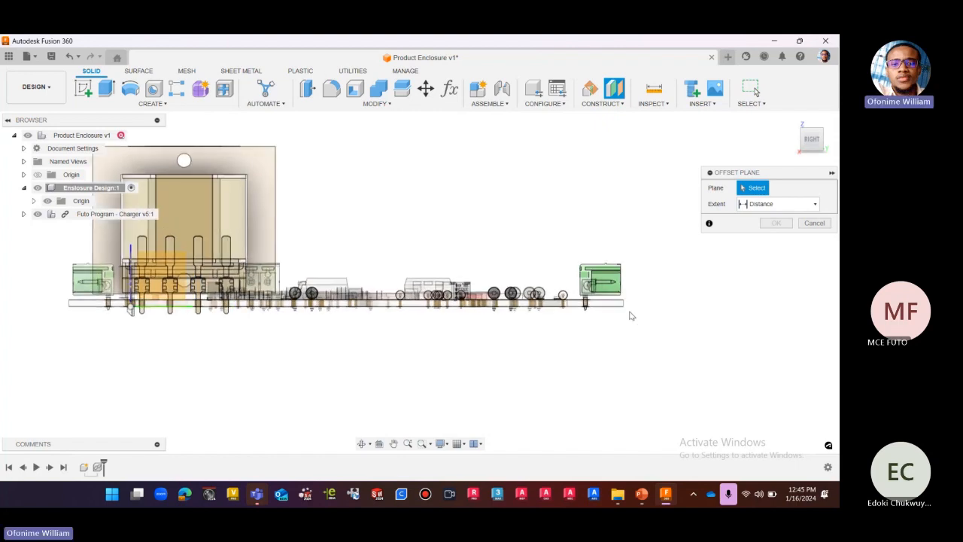
pyautogui.click(811, 143)
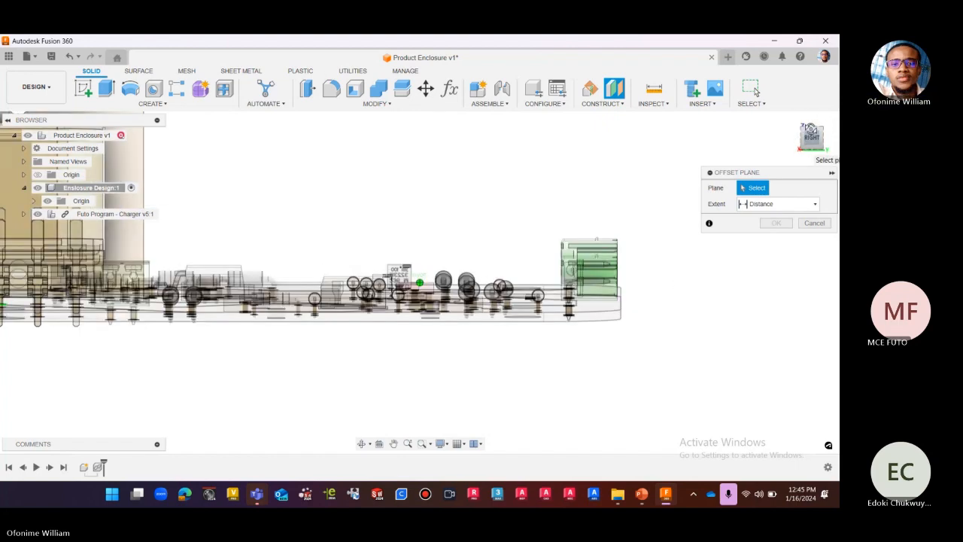
pyautogui.scroll(3, 602, 309)
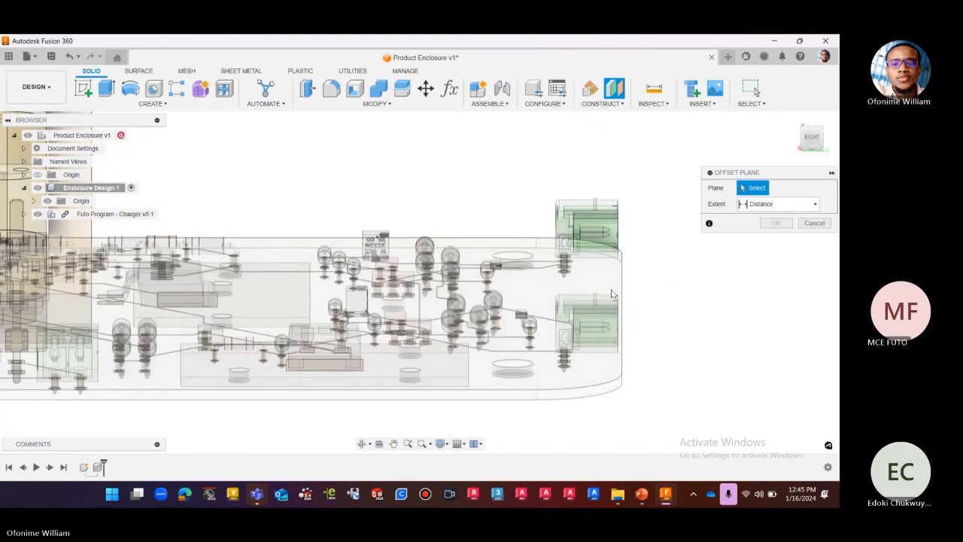
pyautogui.scroll(2, 597, 286)
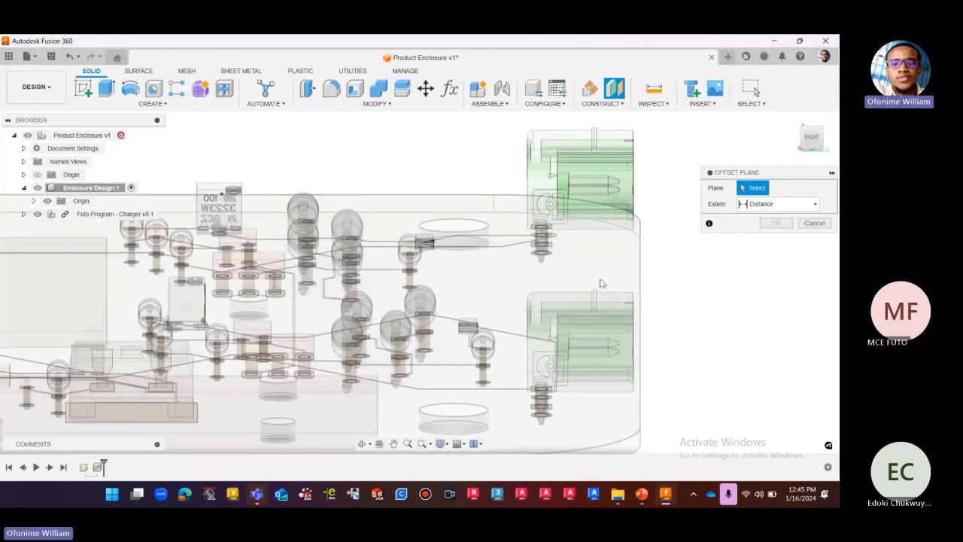
pyautogui.scroll(-4, 610, 280)
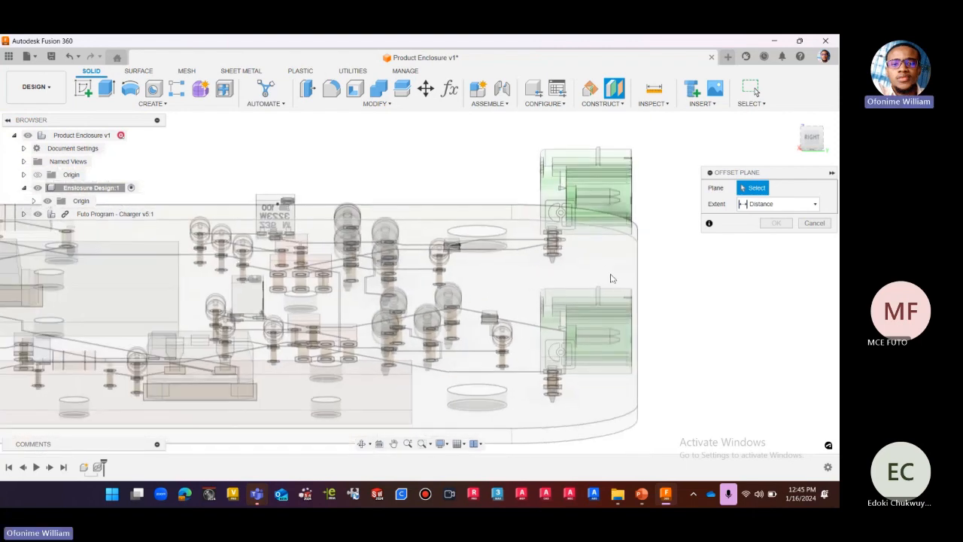
pyautogui.scroll(1, 611, 283)
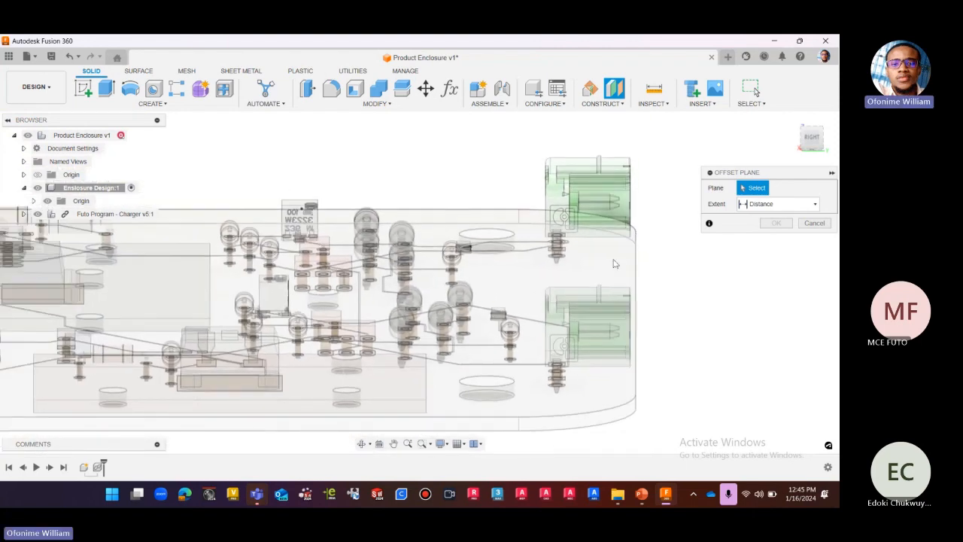
pyautogui.click(620, 257)
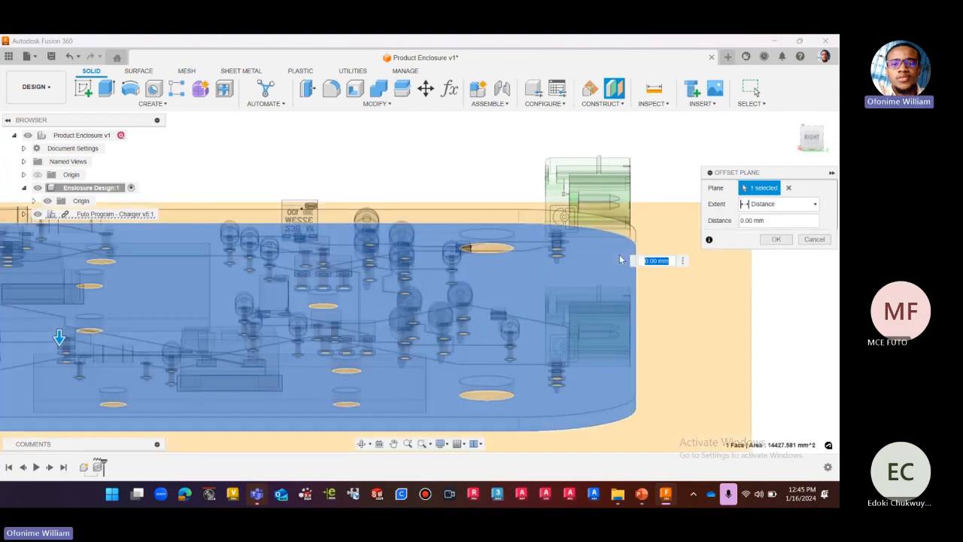
# Place the plane at 0.00 mm offset from the PCB's underside and review the user parameters.
pyautogui.click(812, 138)
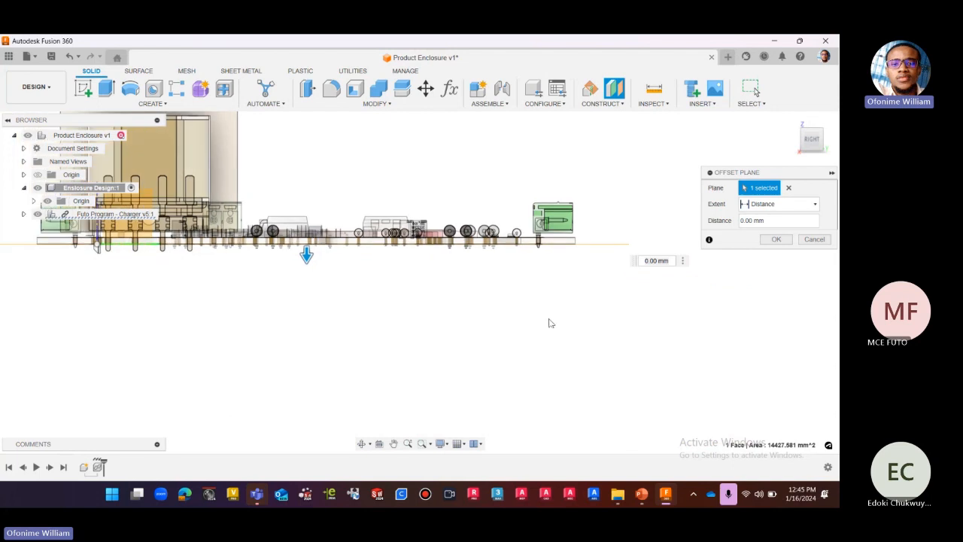
pyautogui.scroll(-1, 591, 340)
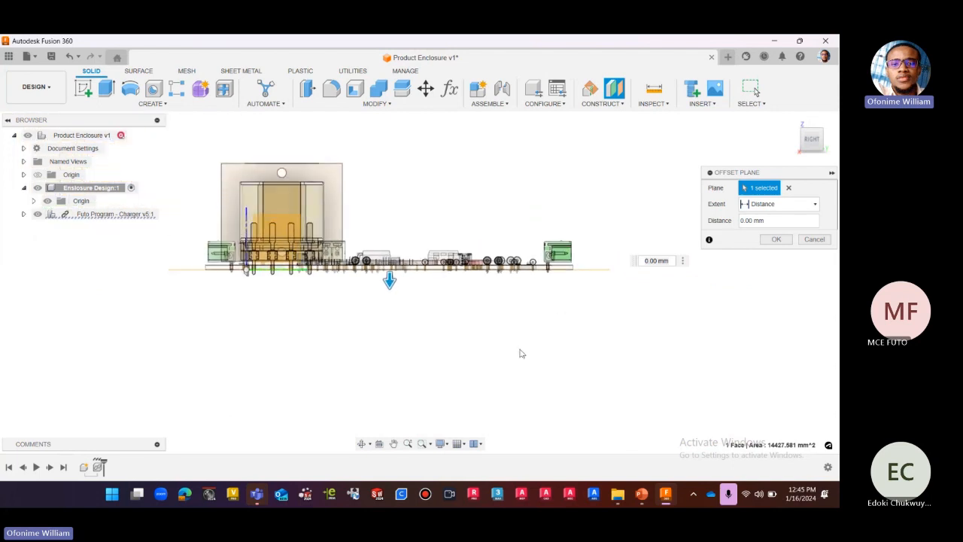
pyautogui.scroll(4, 251, 277)
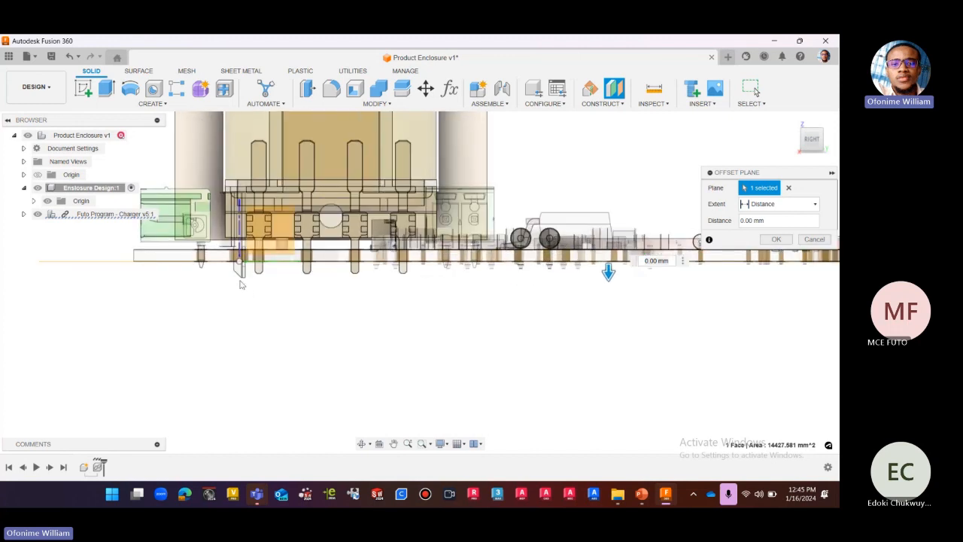
pyautogui.scroll(-4, 249, 328)
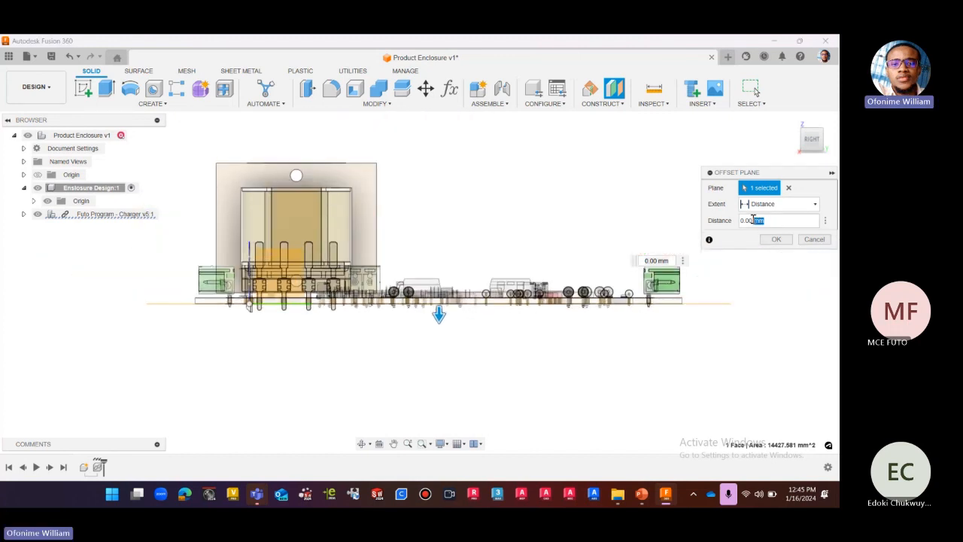
pyautogui.moveTo(757, 219); pyautogui.dragTo(735, 225)
pyautogui.click(449, 89)
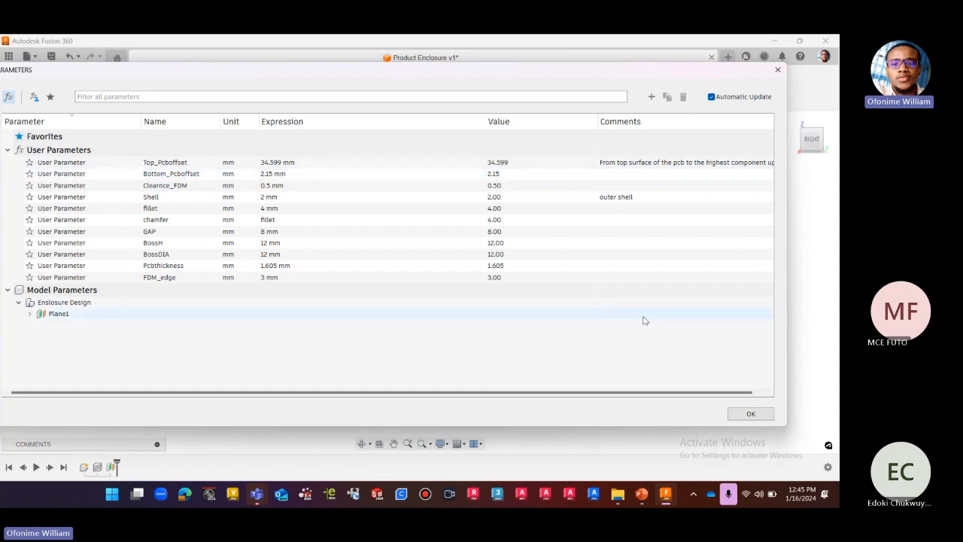
pyautogui.click(742, 414)
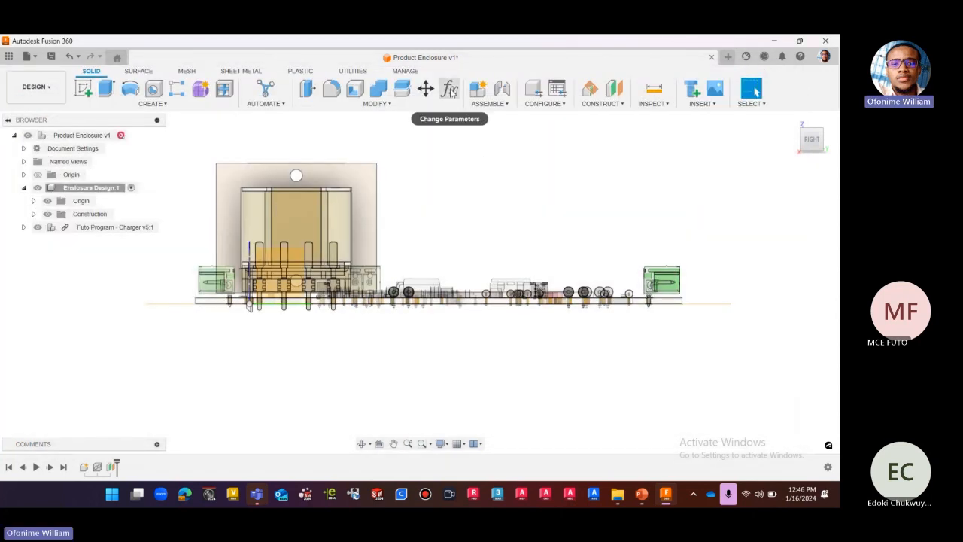
# Edit the construction plane under the board and set its offset distance to the Bottom_Pcboffset parameter.
pyautogui.click(602, 103)
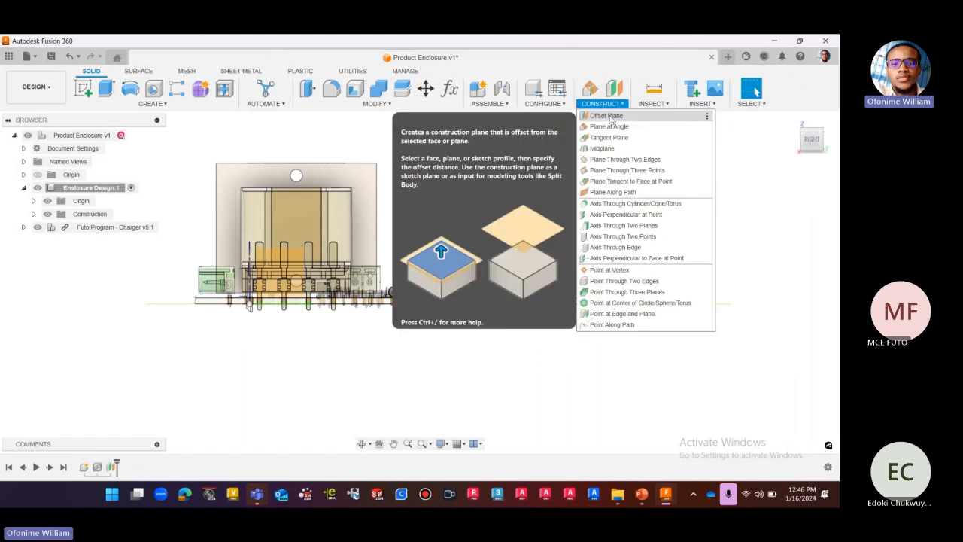
pyautogui.click(611, 118)
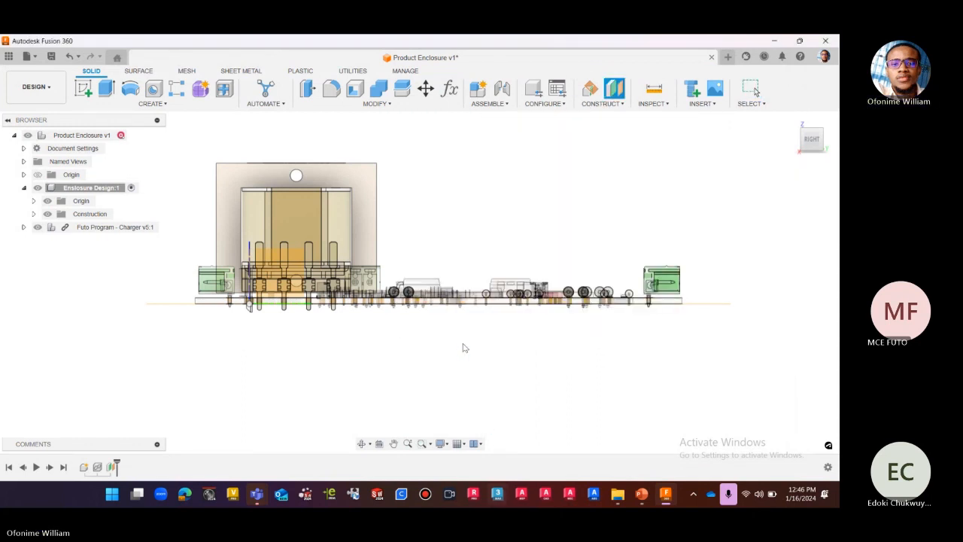
pyautogui.click(112, 467)
pyautogui.rightClick(112, 468)
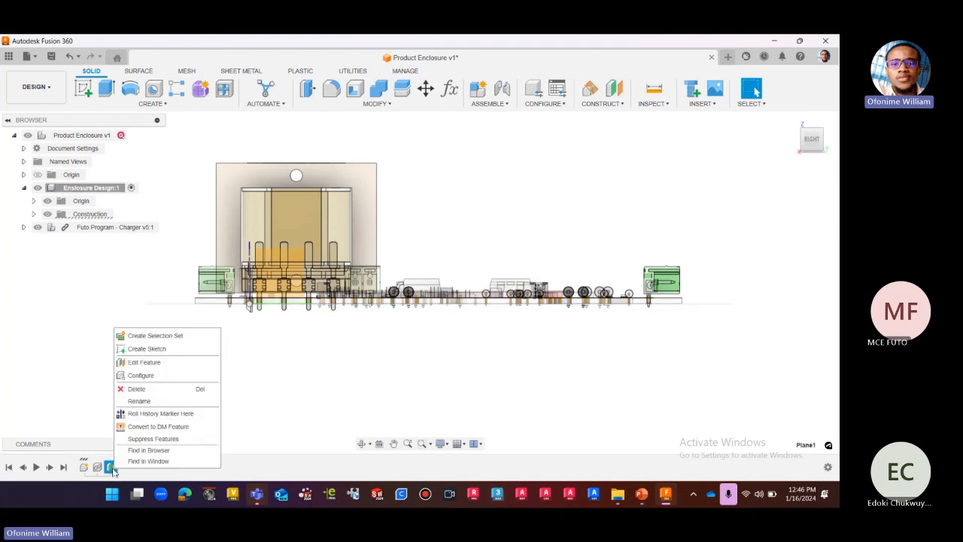
pyautogui.click(146, 369)
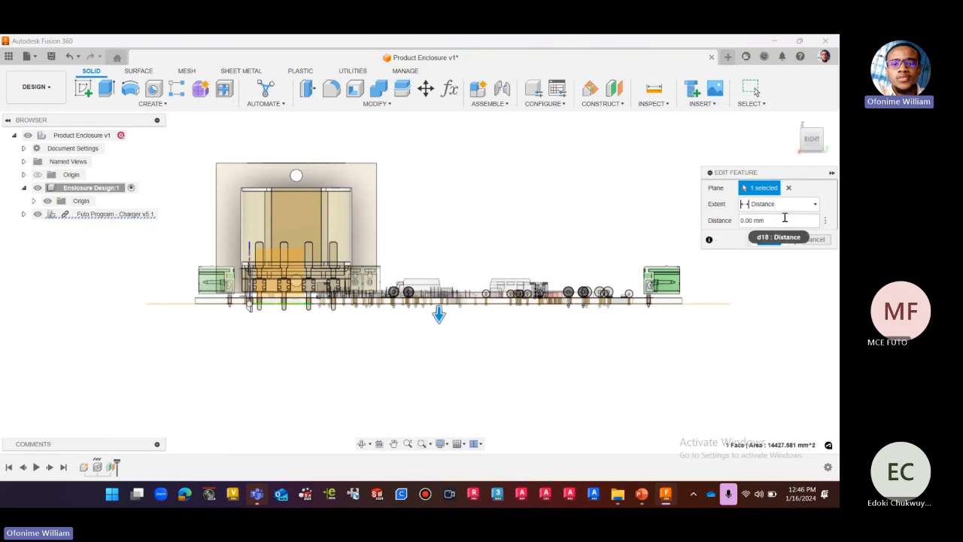
pyautogui.moveTo(785, 218); pyautogui.dragTo(736, 224)
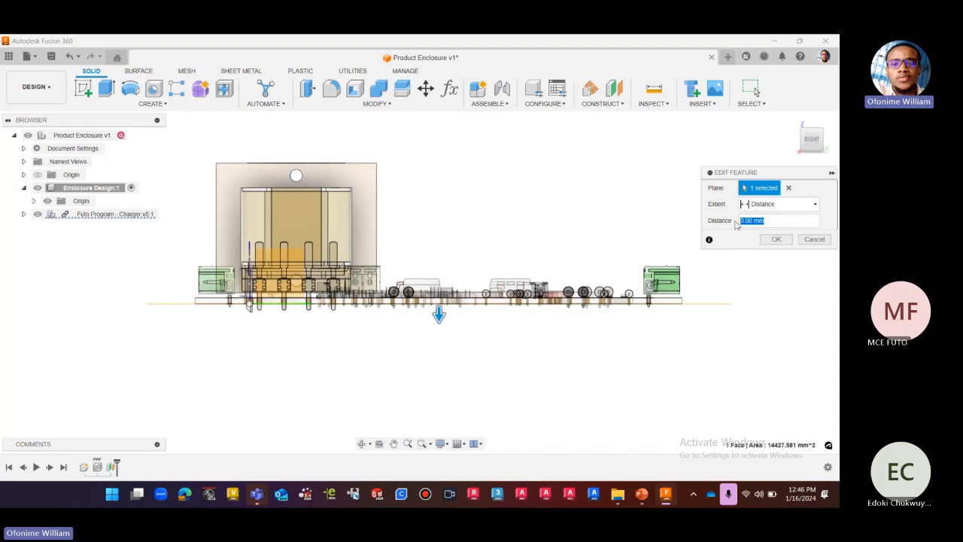
pyautogui.write('pc')
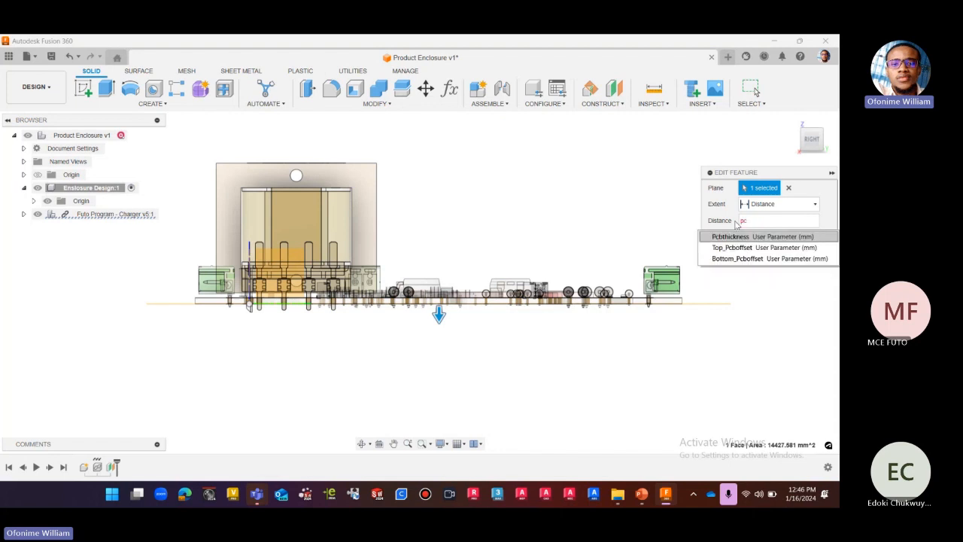
pyautogui.click(732, 259)
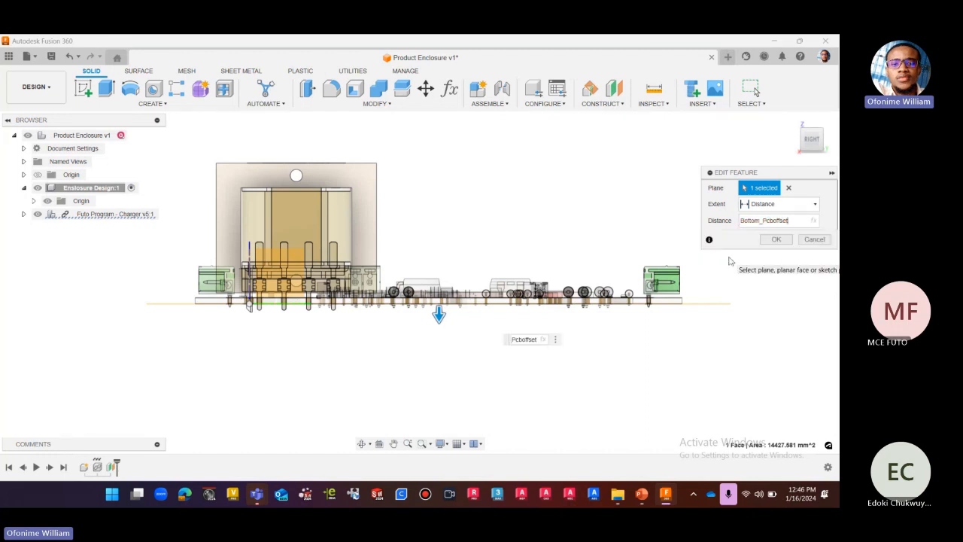
# Examine edge-on where the offset plane lies relative to the lowest component leads beneath the board.
pyautogui.scroll(1, 260, 326)
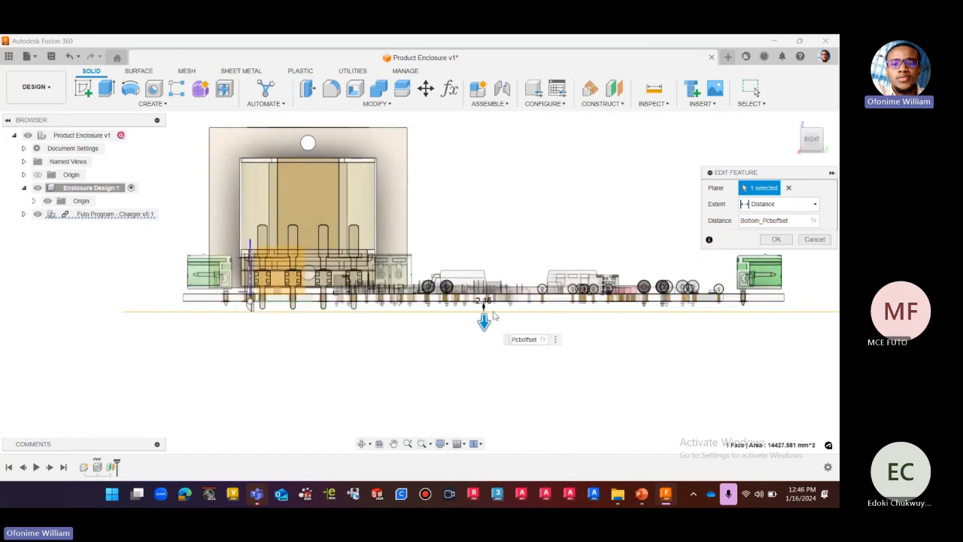
pyautogui.scroll(1, 498, 321)
pyautogui.scroll(2, 128, 321)
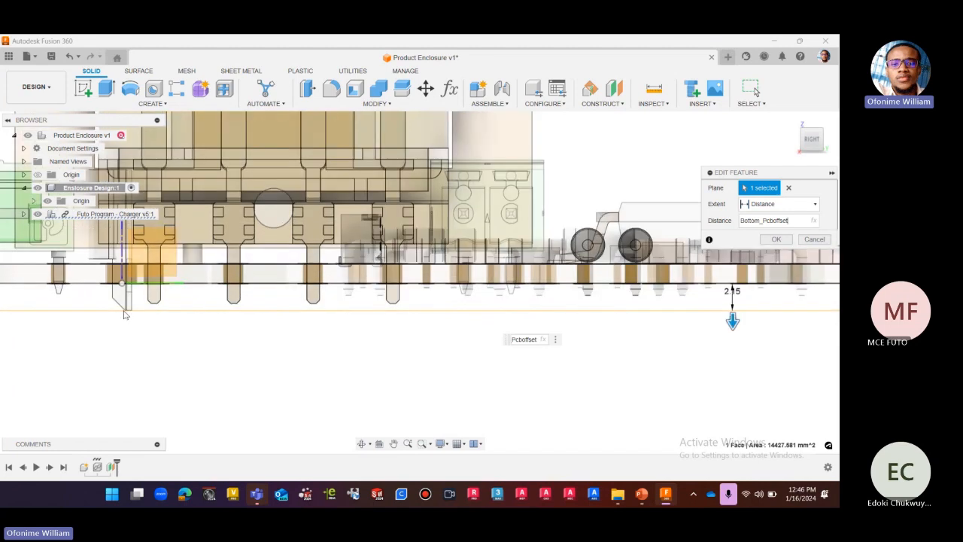
pyautogui.scroll(2, 129, 321)
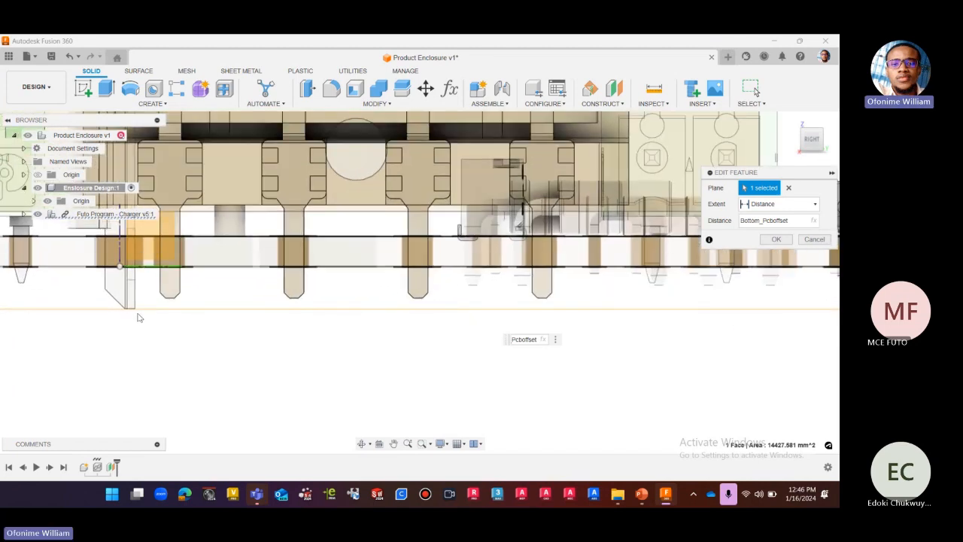
pyautogui.scroll(-5, 202, 338)
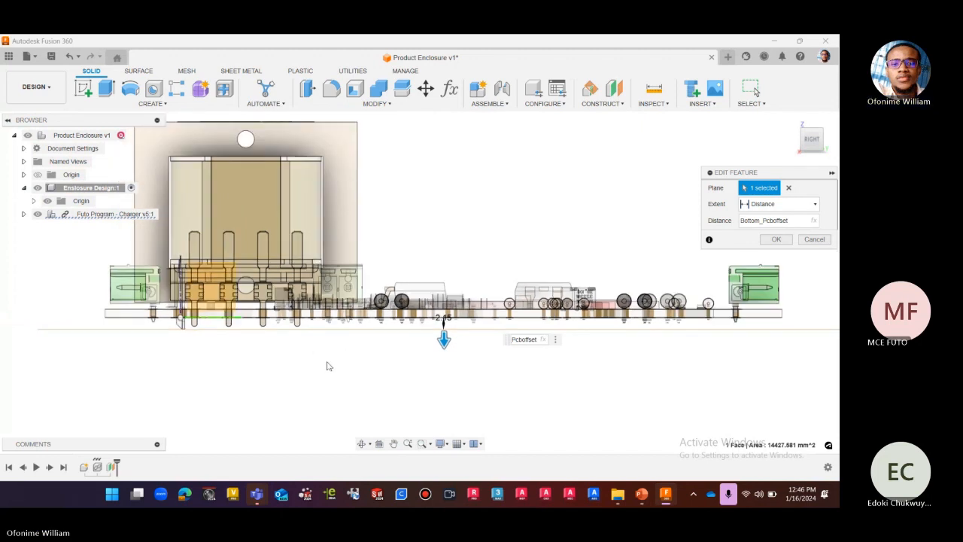
pyautogui.scroll(-2, 326, 367)
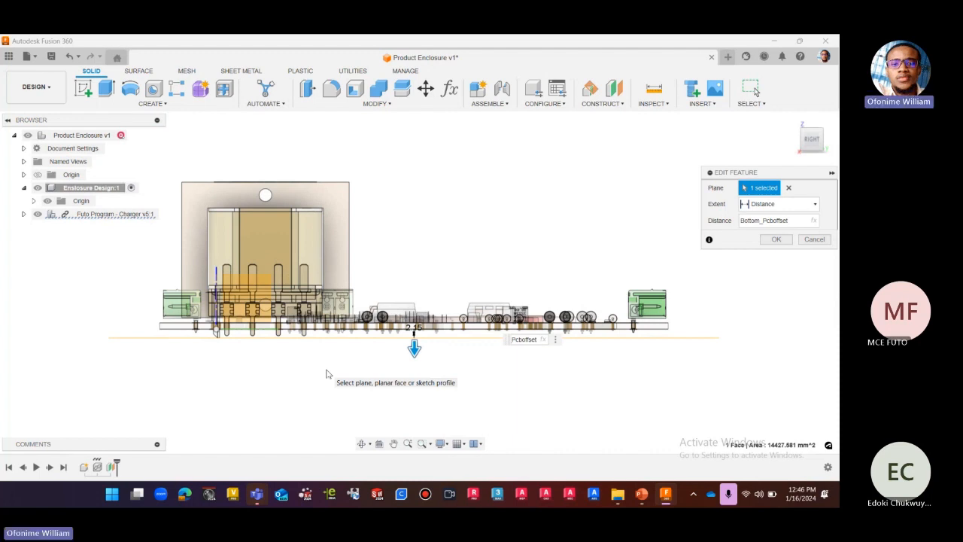
pyautogui.scroll(3, 216, 349)
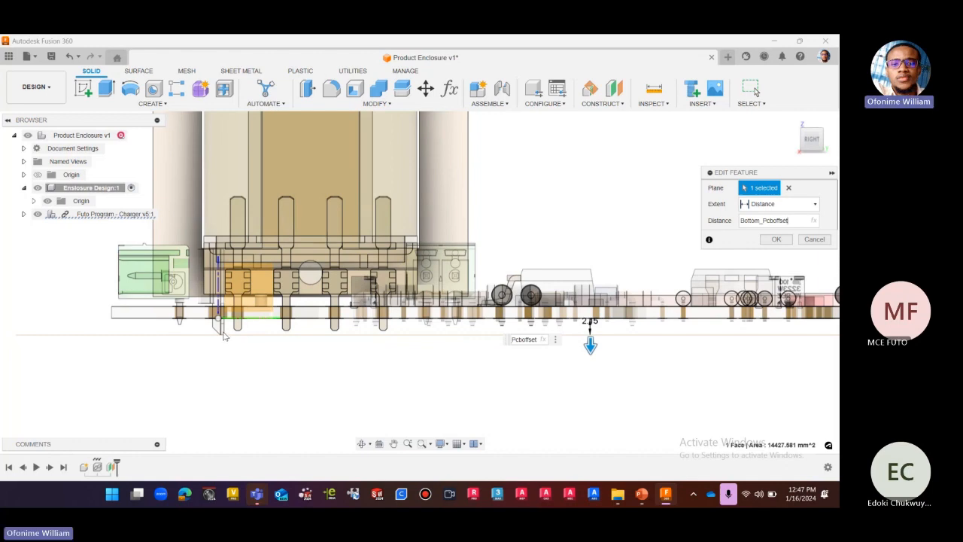
pyautogui.scroll(2, 224, 338)
pyautogui.scroll(2, 221, 339)
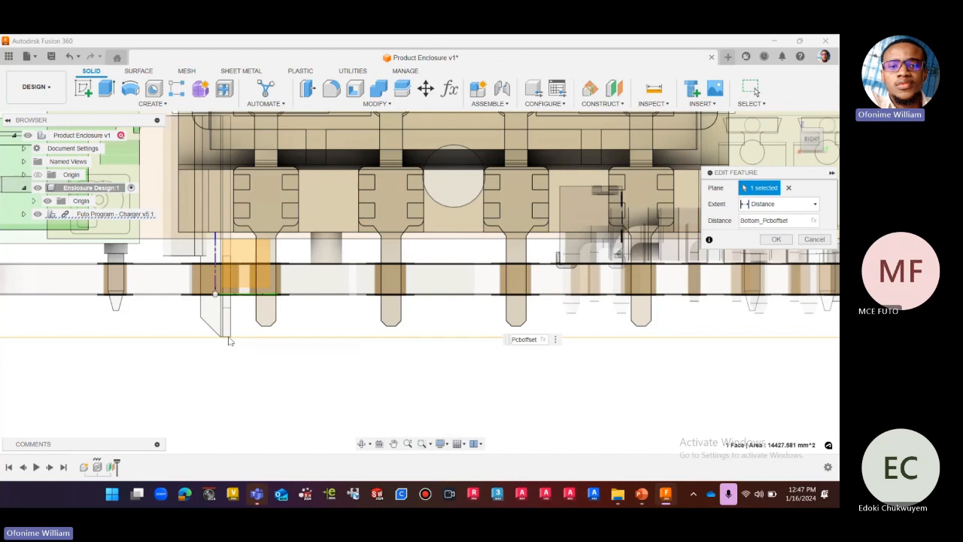
pyautogui.scroll(-5, 230, 363)
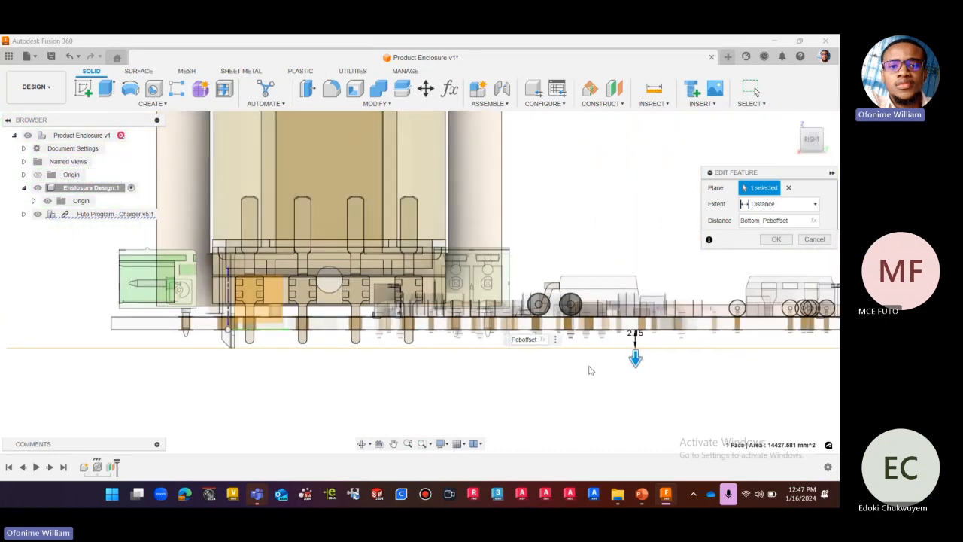
pyautogui.scroll(-1, 592, 371)
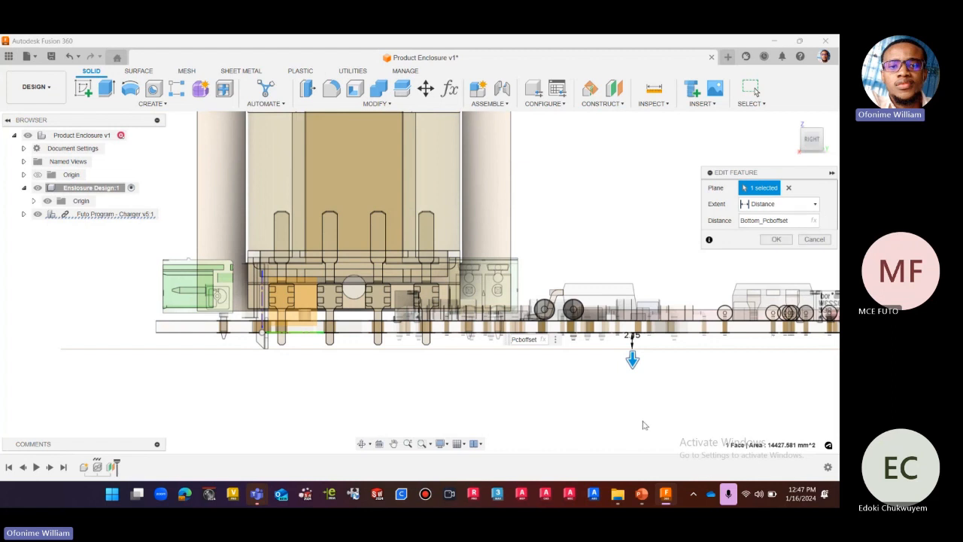
# Add the boss height to the plane's offset, making the distance expression Bottom_Pcboffset+BossH.
pyautogui.press('BackSpace')
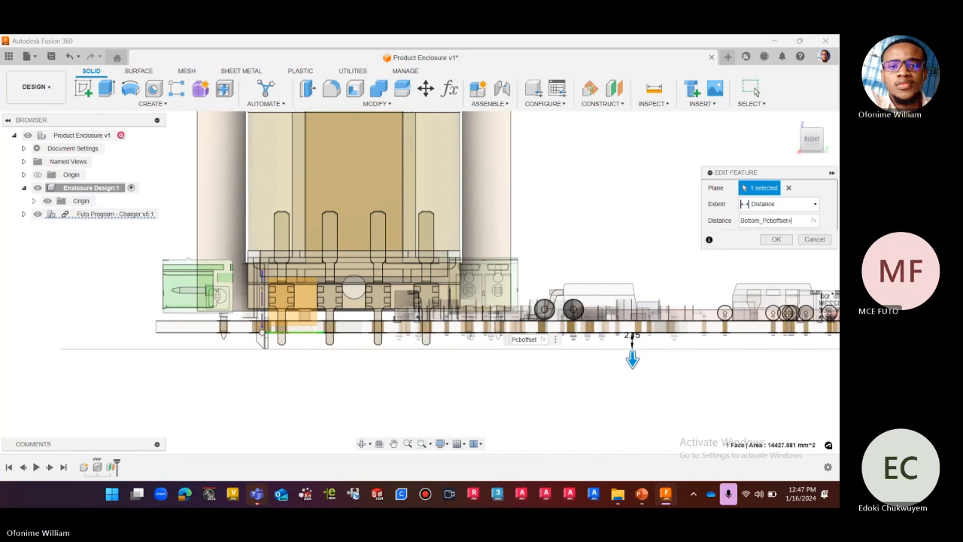
pyautogui.write('+')
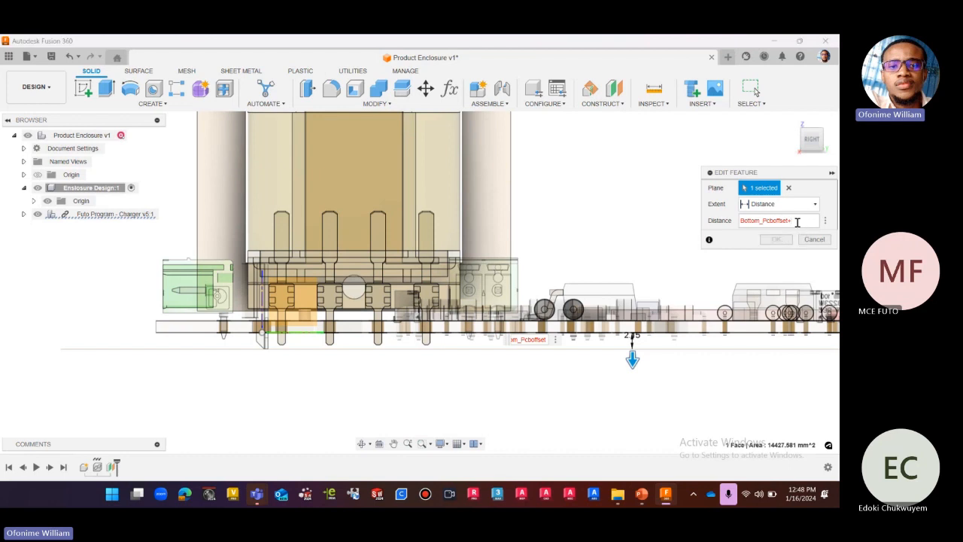
pyautogui.write('b')
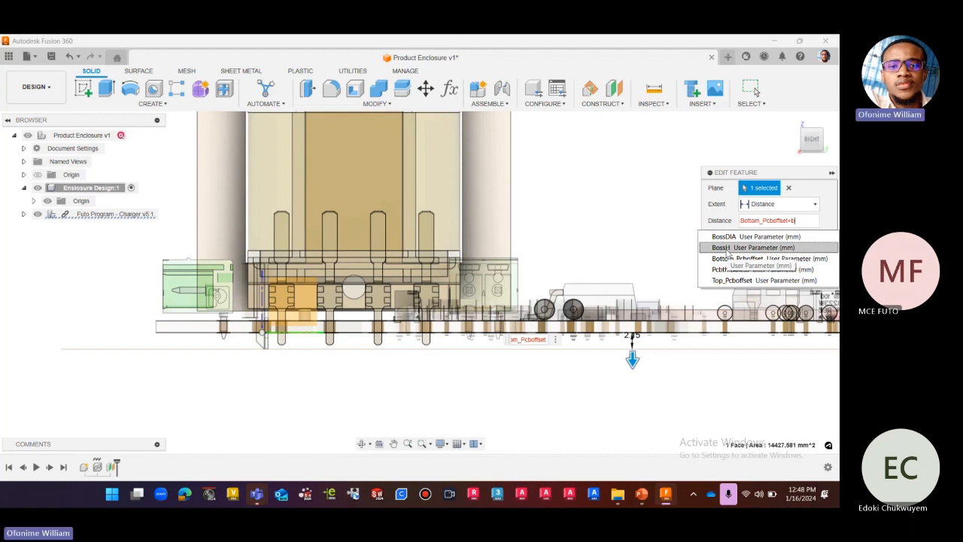
pyautogui.click(726, 247)
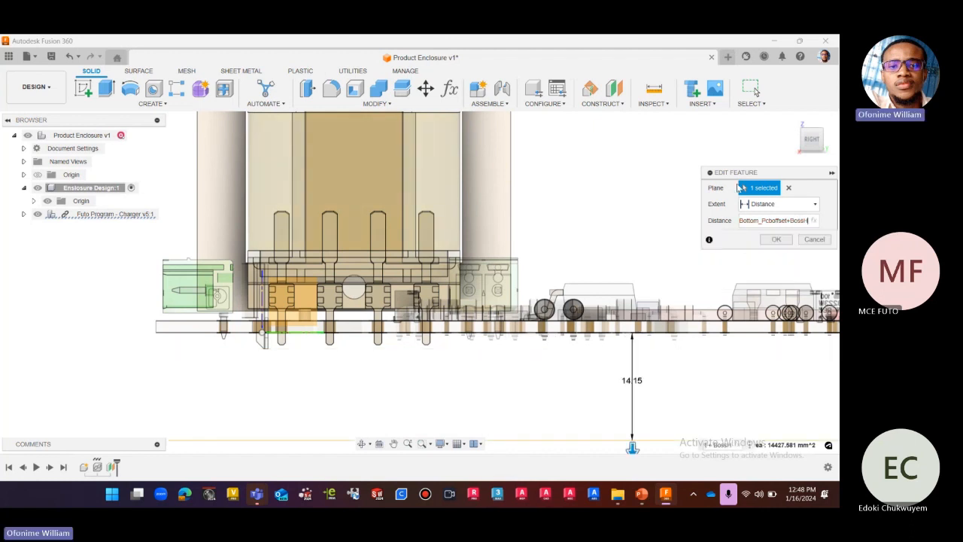
# Apply the Bottom_Pcboffset + BossH distance to the construction plane below the board.
pyautogui.moveTo(740, 176); pyautogui.dragTo(611, 168)
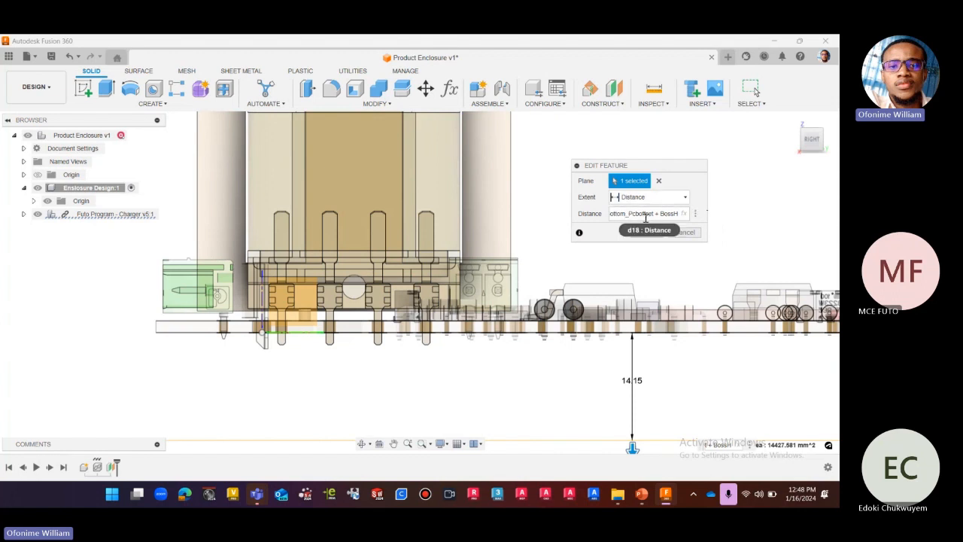
pyautogui.scroll(-3, 540, 239)
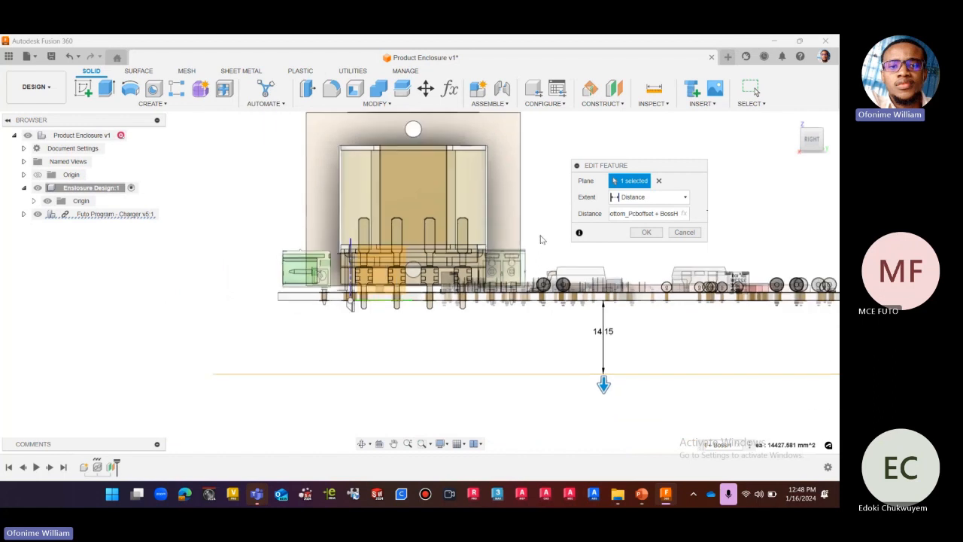
pyautogui.scroll(-3, 291, 364)
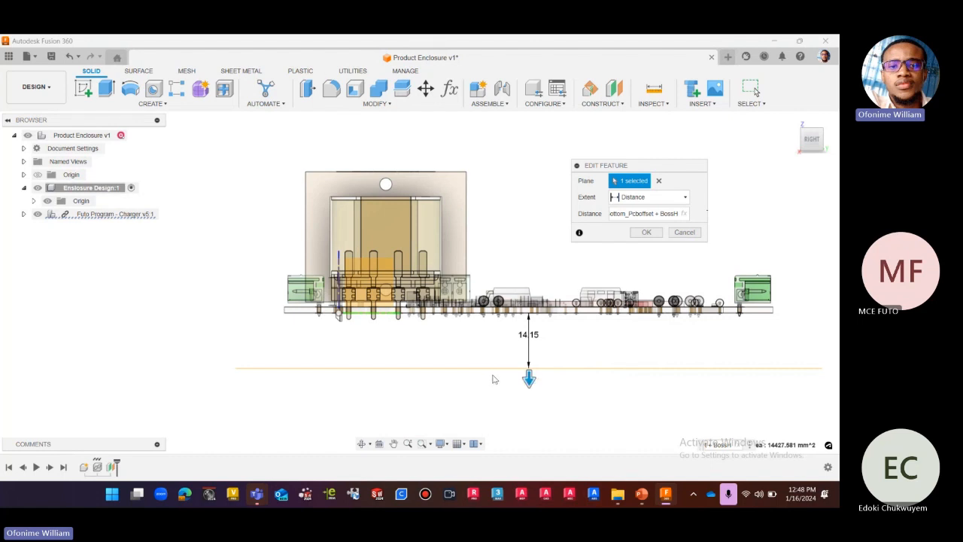
pyautogui.click(646, 232)
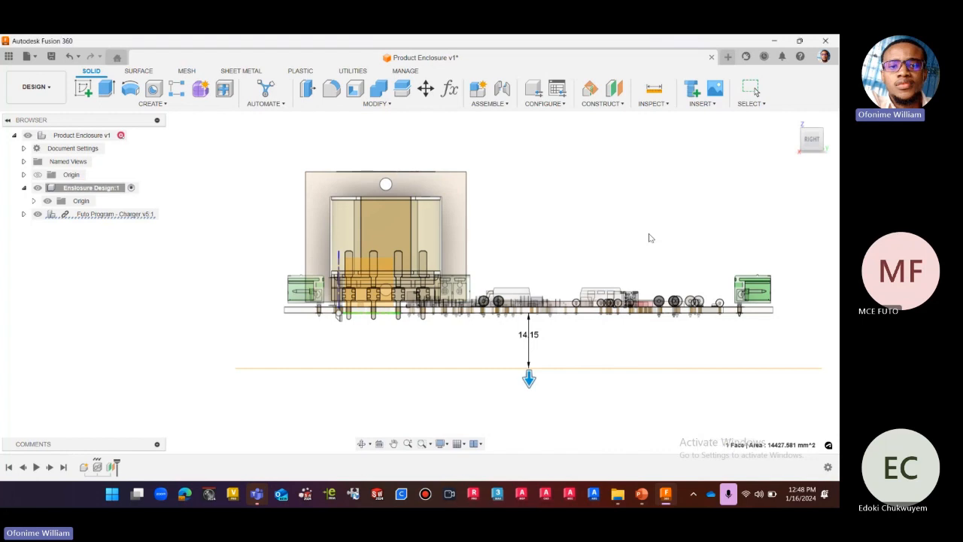
# Create a new sketch on the offset construction plane beneath the PCB and orient it to the top view.
pyautogui.click(799, 148)
pyautogui.click(799, 147)
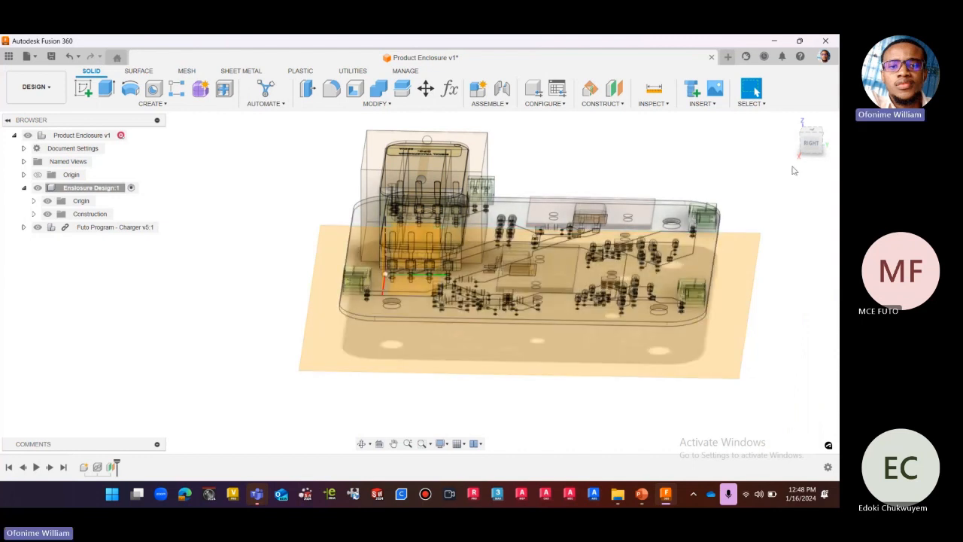
pyautogui.click(755, 295)
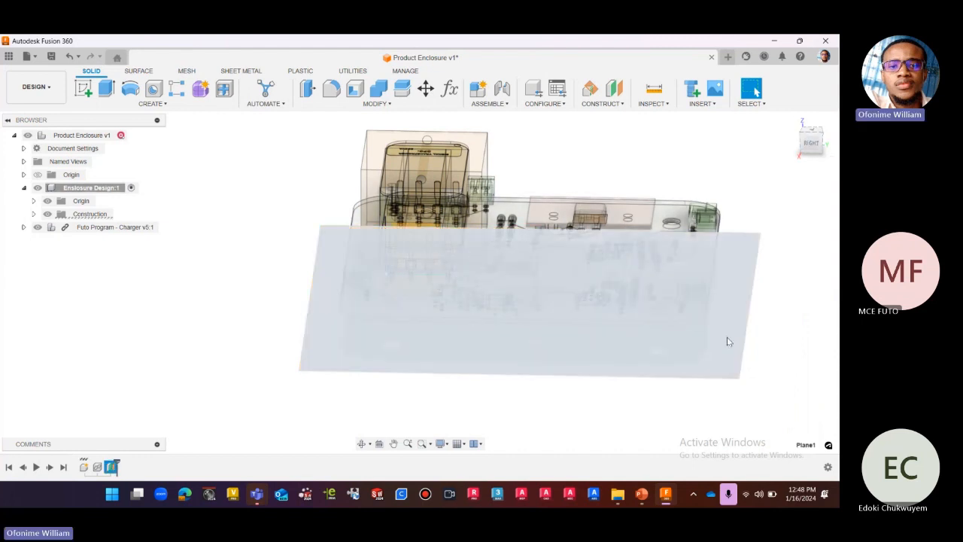
pyautogui.rightClick(728, 338)
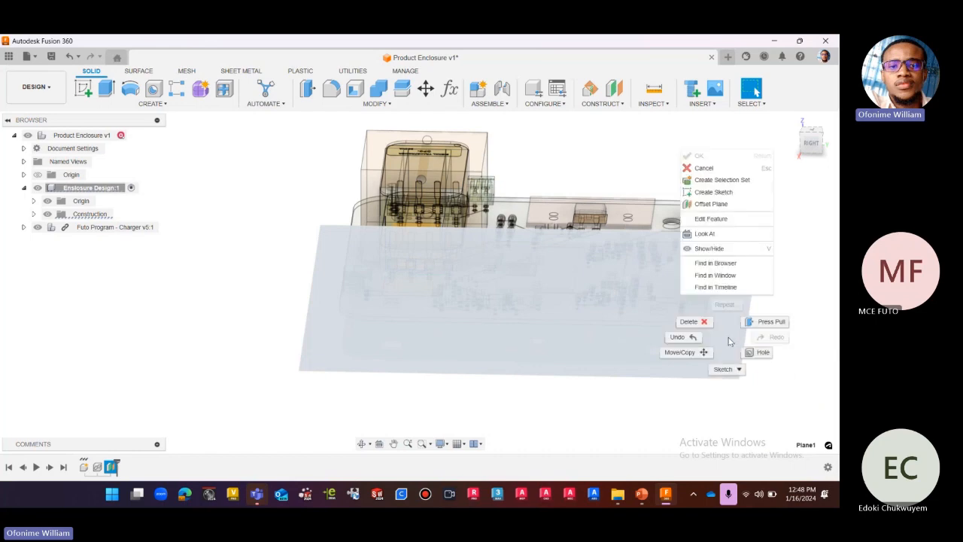
pyautogui.click(704, 194)
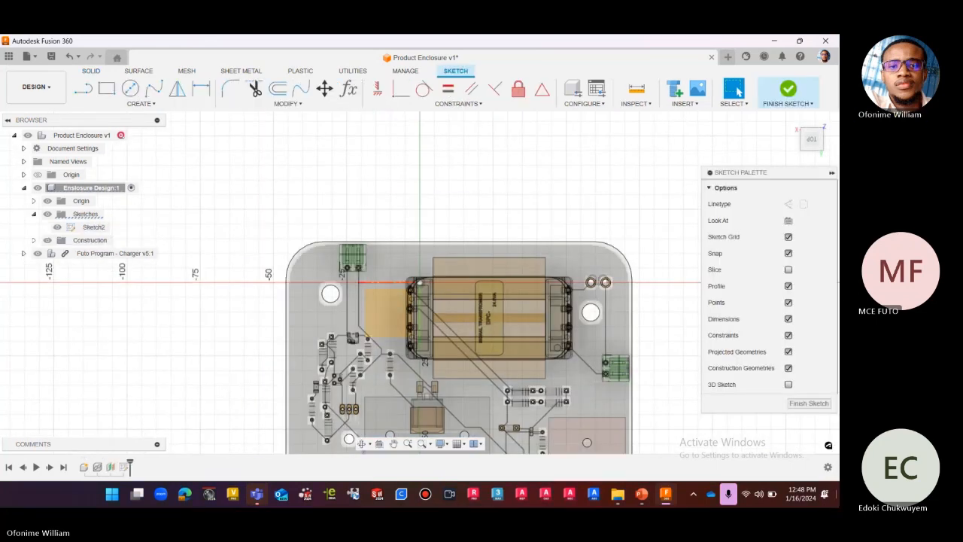
pyautogui.scroll(-5, 437, 186)
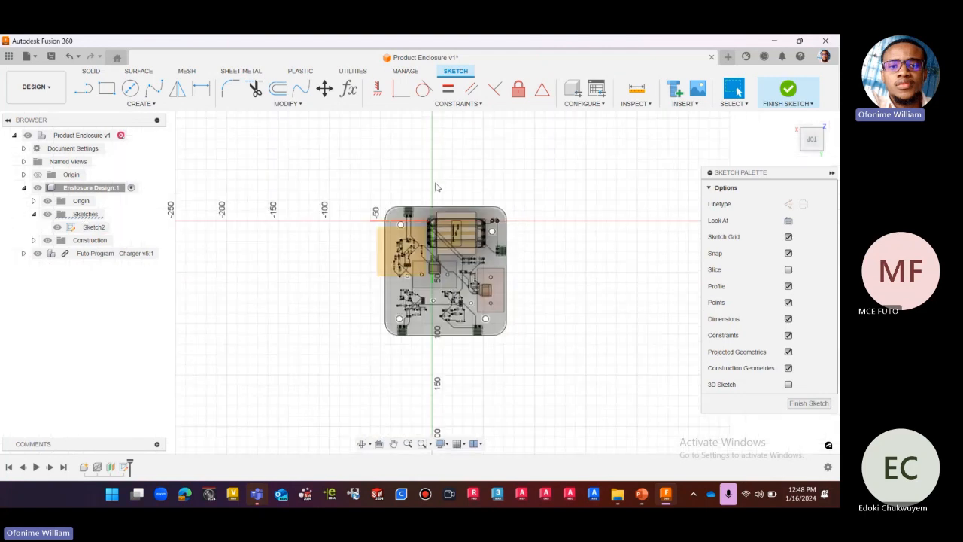
pyautogui.click(820, 128)
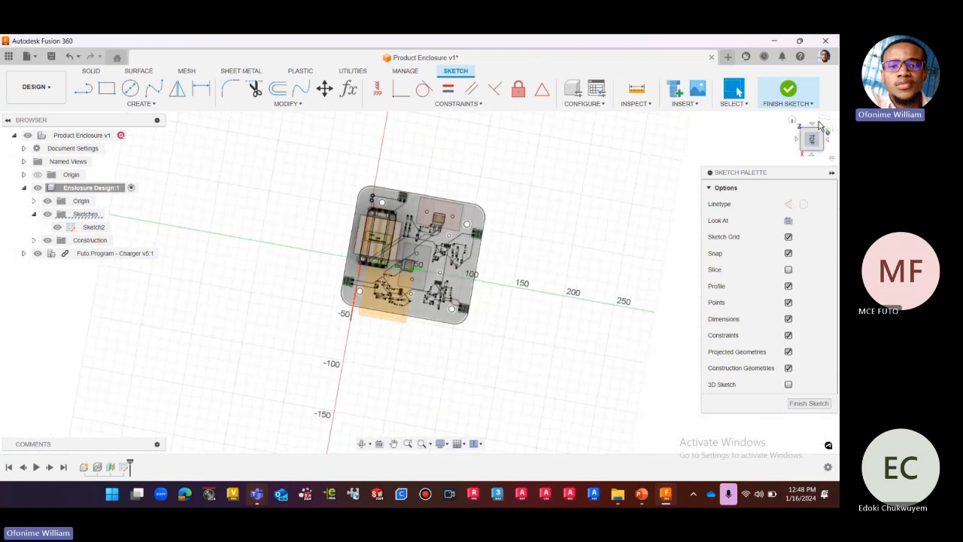
pyautogui.click(799, 149)
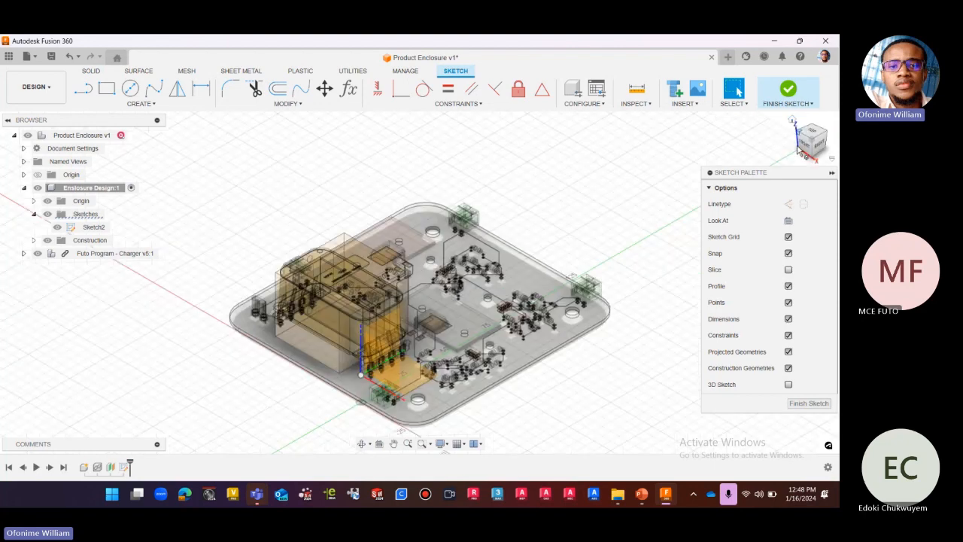
pyautogui.click(815, 134)
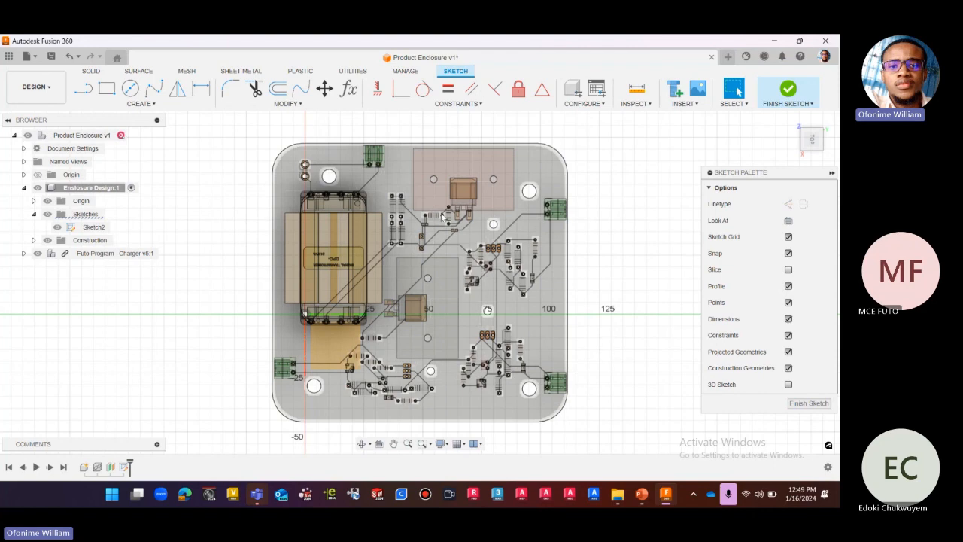
# Start a linked projection of the PCB outline, selecting the two upper corner arcs, the upper and left edges, and the lower-left arc.
pyautogui.click(279, 90)
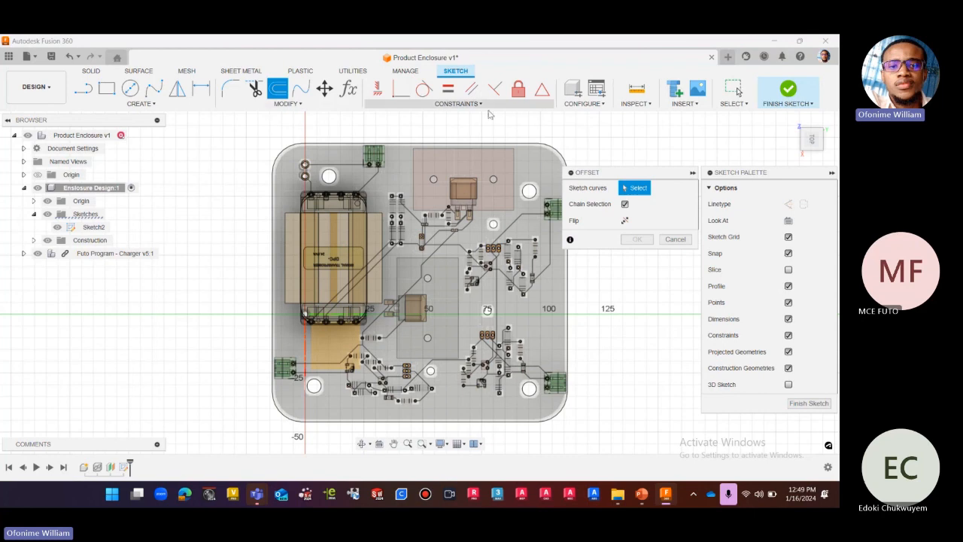
pyautogui.click(673, 239)
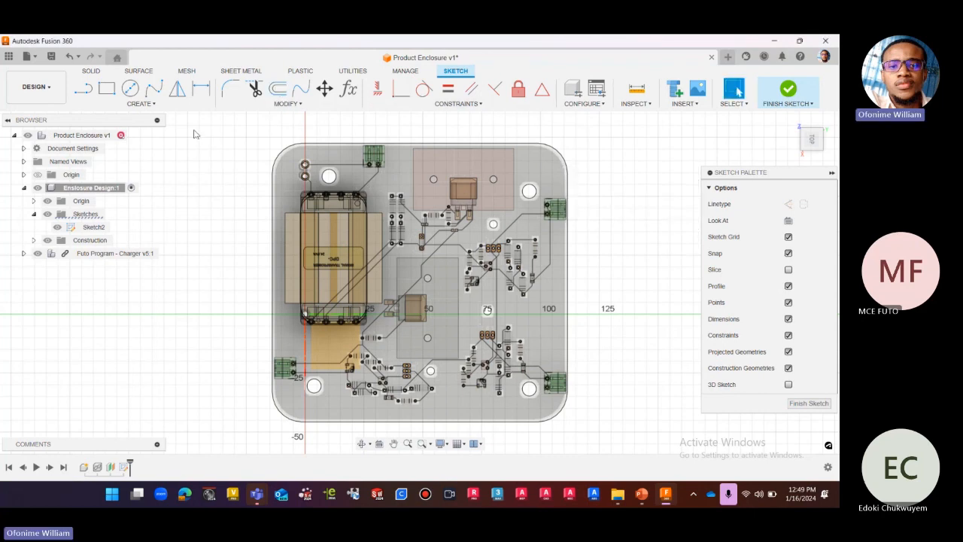
pyautogui.click(140, 103)
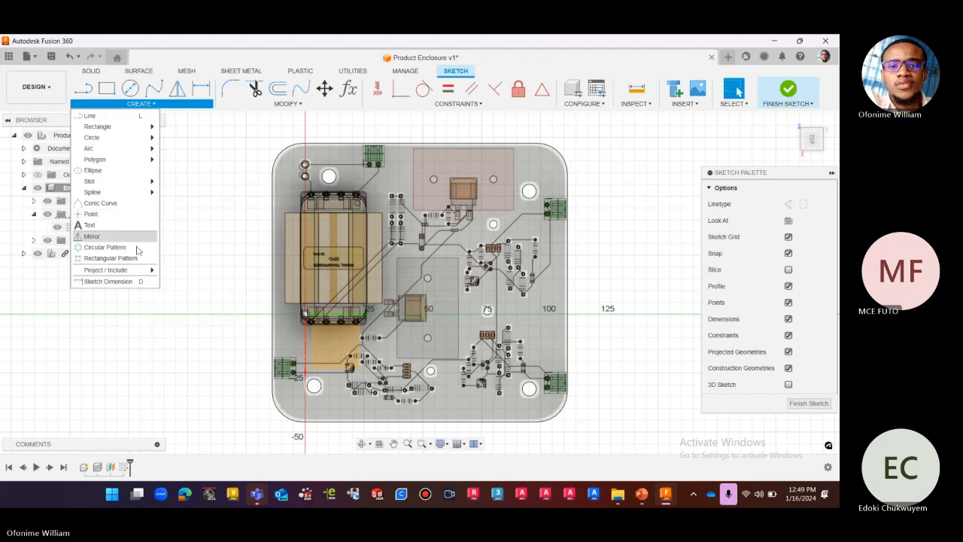
pyautogui.moveTo(135, 271)
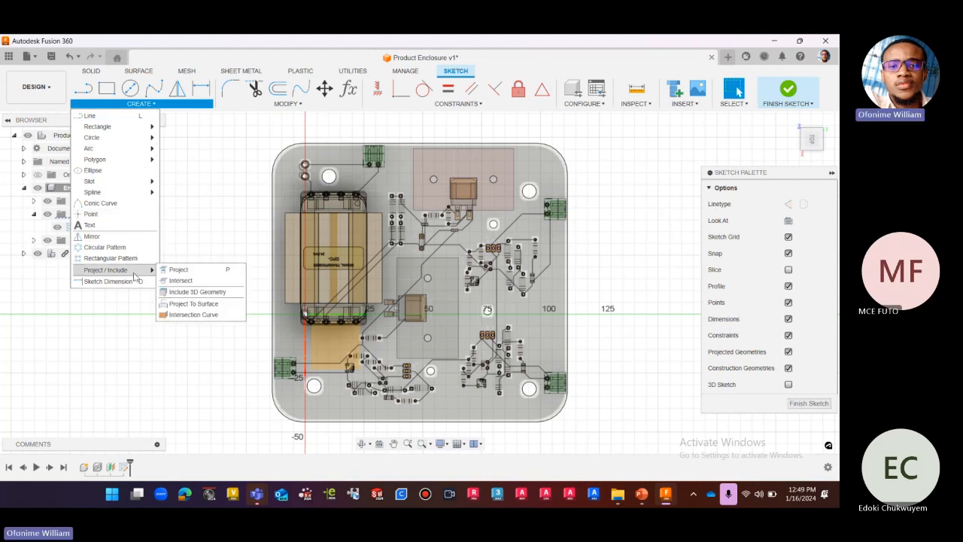
pyautogui.click(217, 273)
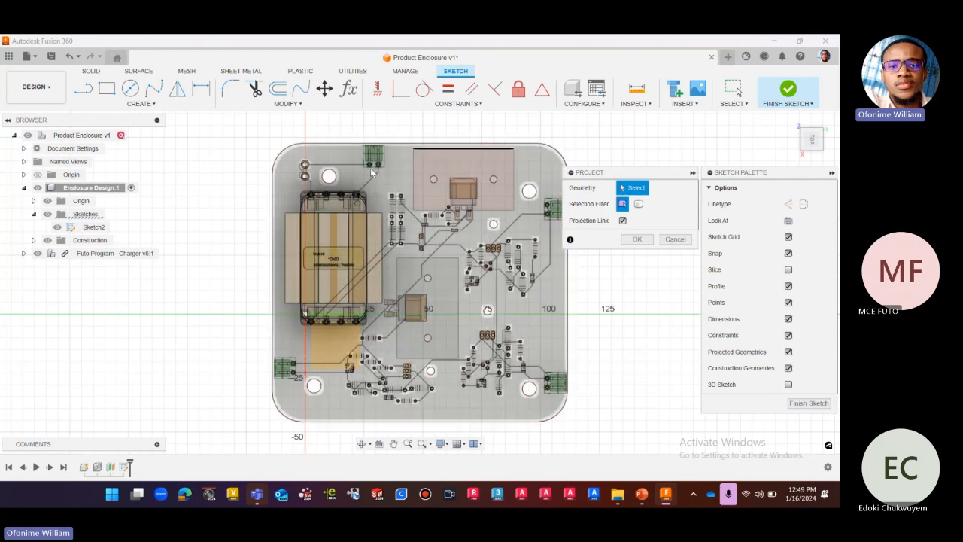
pyautogui.scroll(-2, 526, 150)
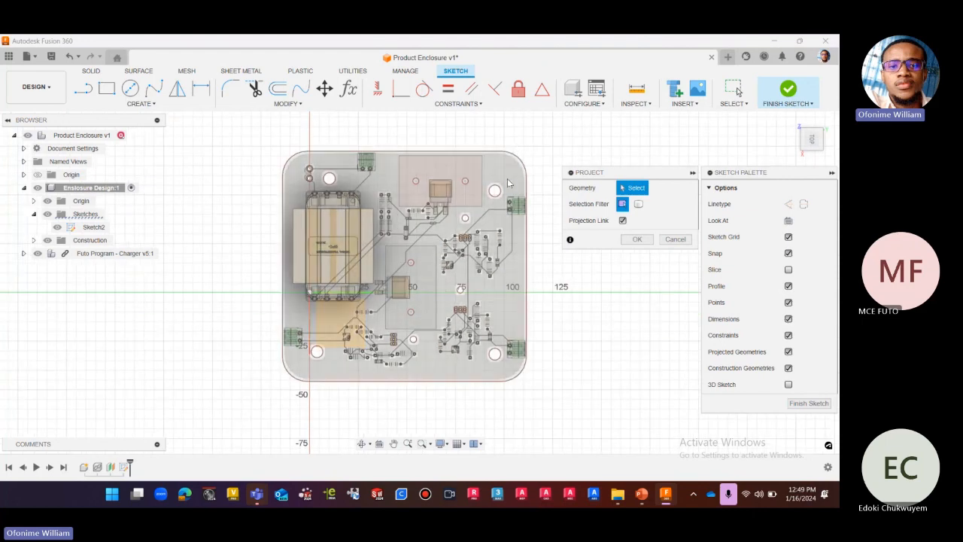
pyautogui.scroll(1, 529, 156)
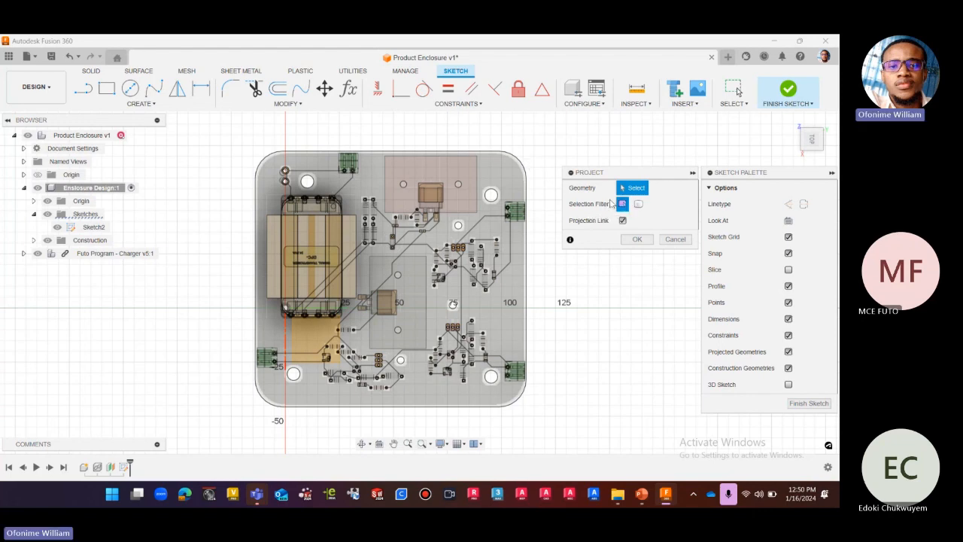
pyautogui.click(525, 165)
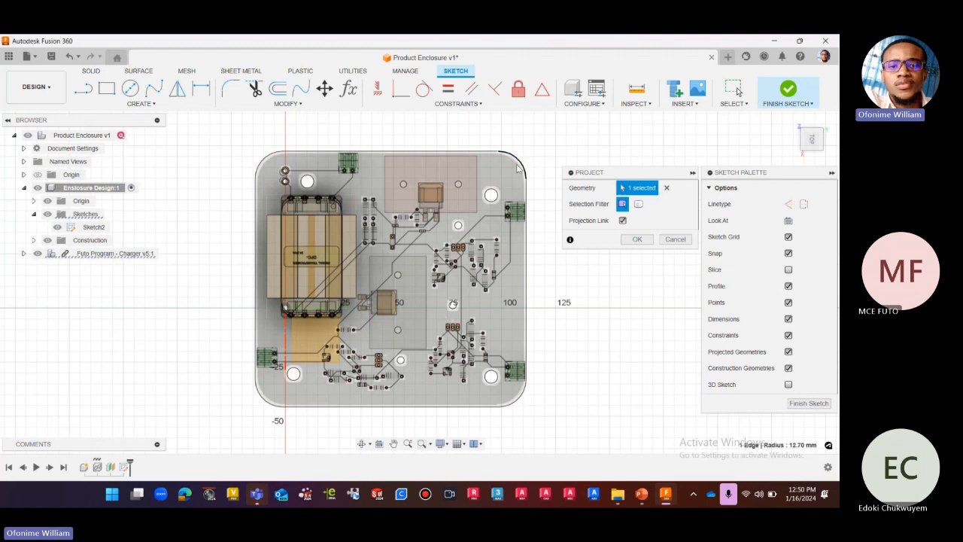
pyautogui.click(263, 160)
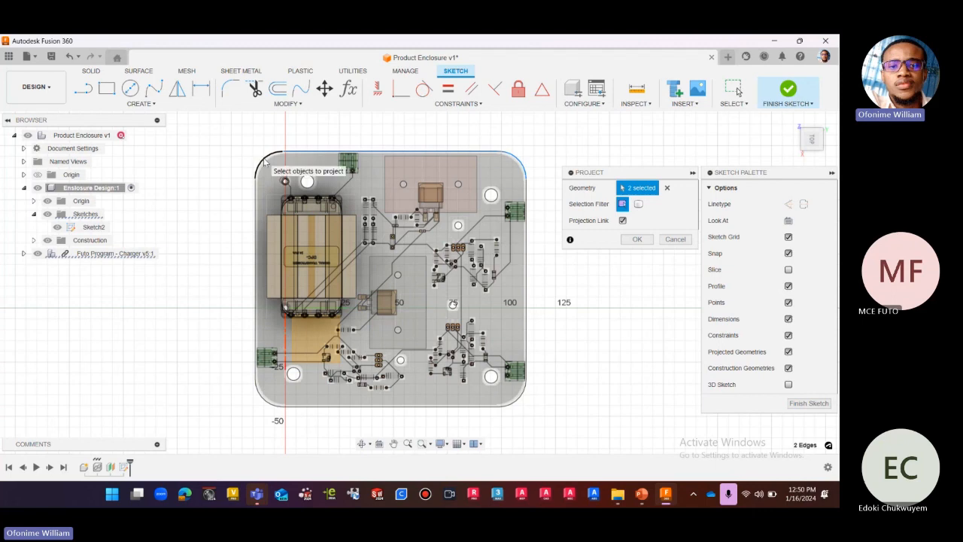
pyautogui.click(257, 198)
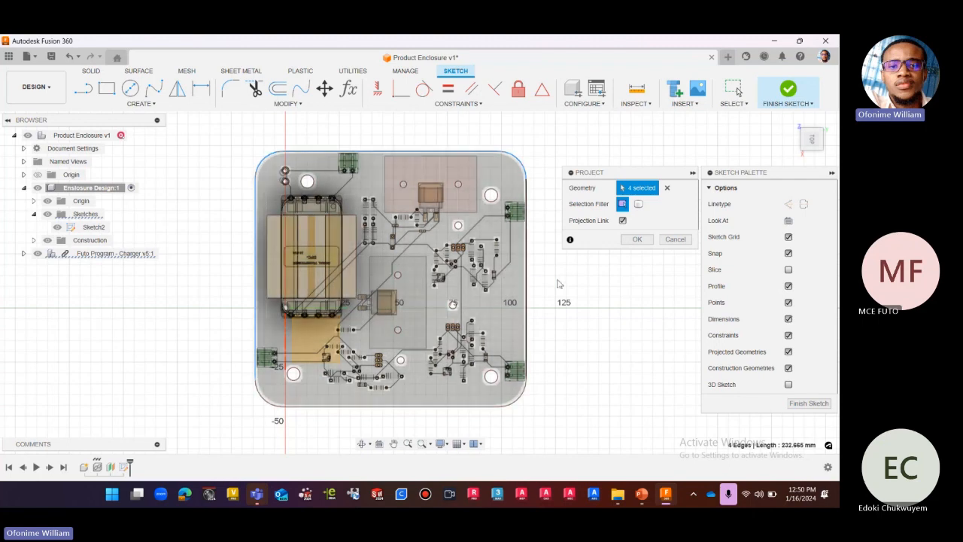
# Add the PCB's lower edge, lower-right corner arc and right edge to the selection and project the closed outline into the sketch.
pyautogui.click(316, 409)
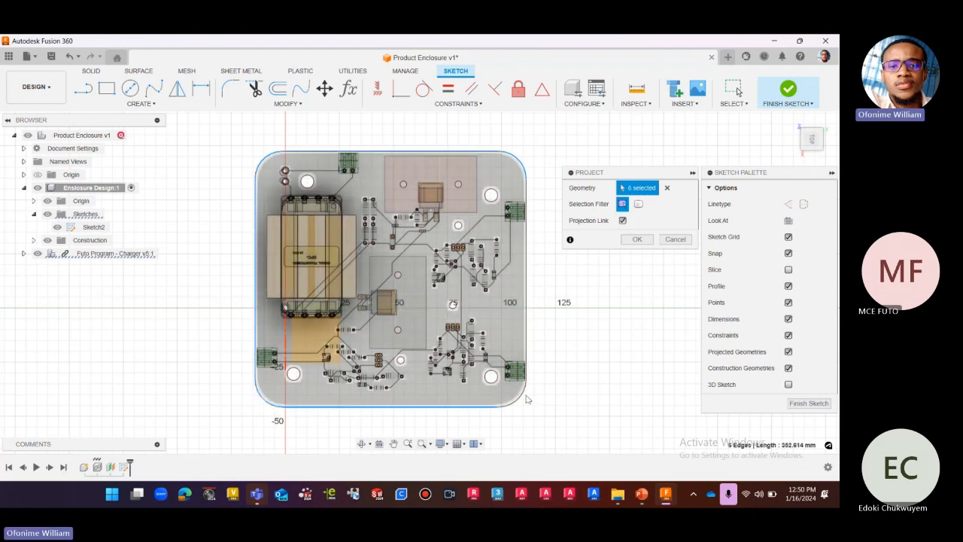
pyautogui.click(522, 397)
pyautogui.click(526, 362)
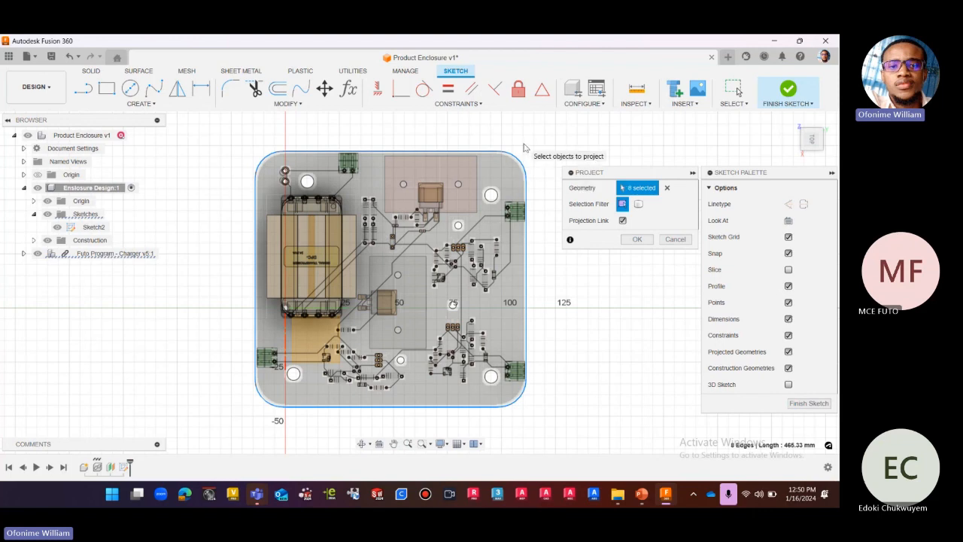
pyautogui.scroll(1, 525, 147)
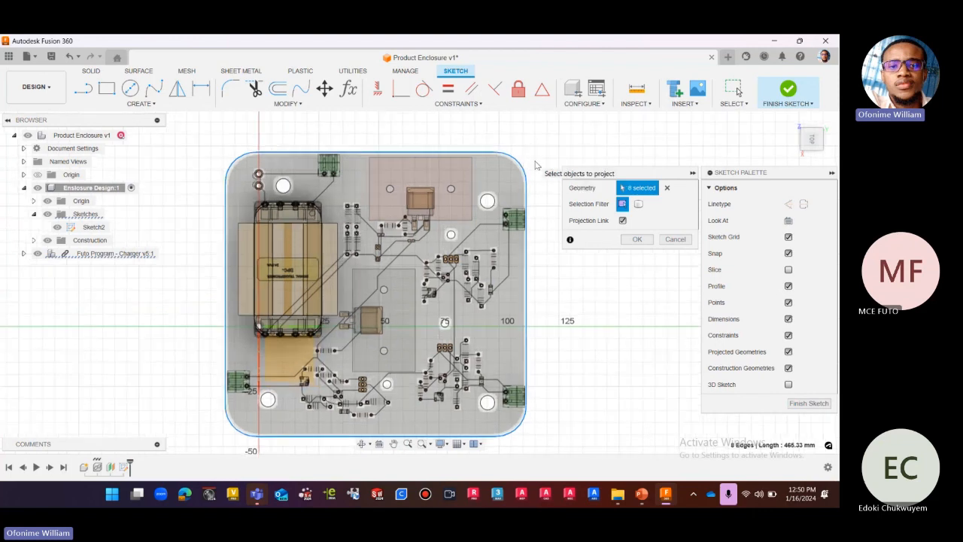
pyautogui.scroll(-2, 525, 154)
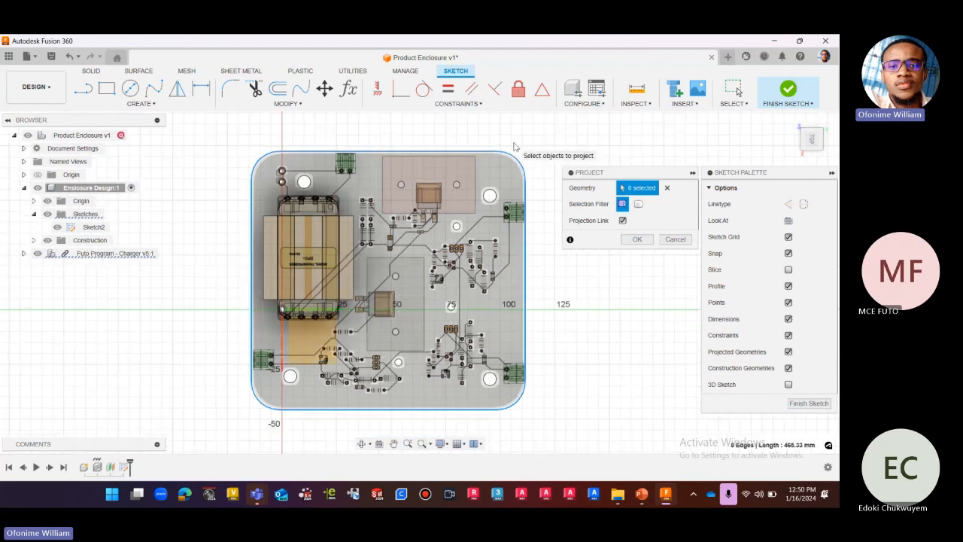
pyautogui.scroll(1, 531, 155)
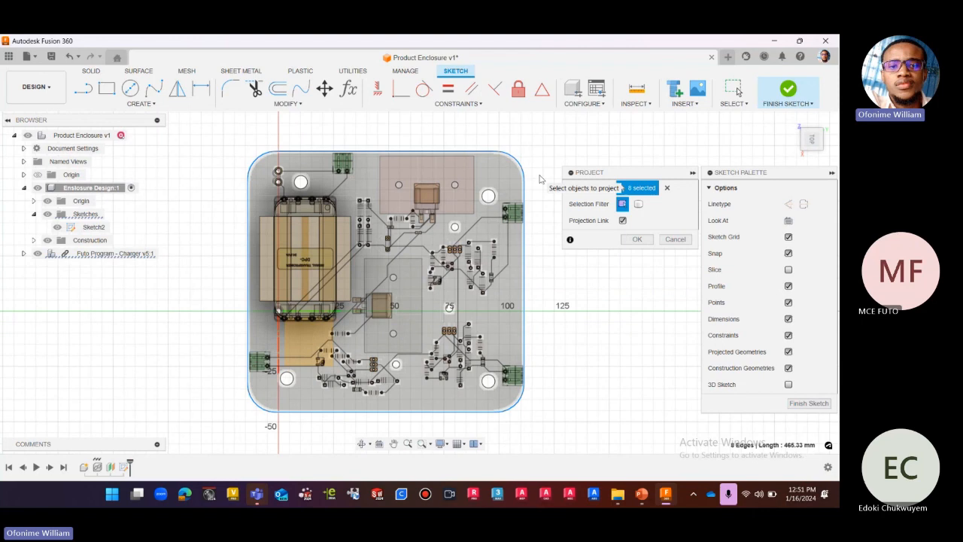
pyautogui.click(636, 240)
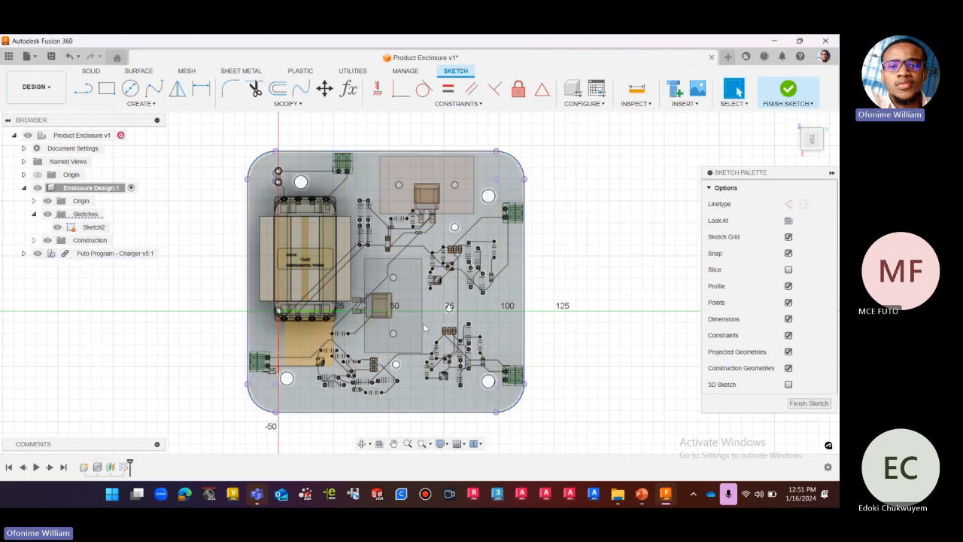
# Hide the Futo Program - Charger component and inspect the projected board outline on its own.
pyautogui.click(38, 253)
pyautogui.scroll(-1, 611, 269)
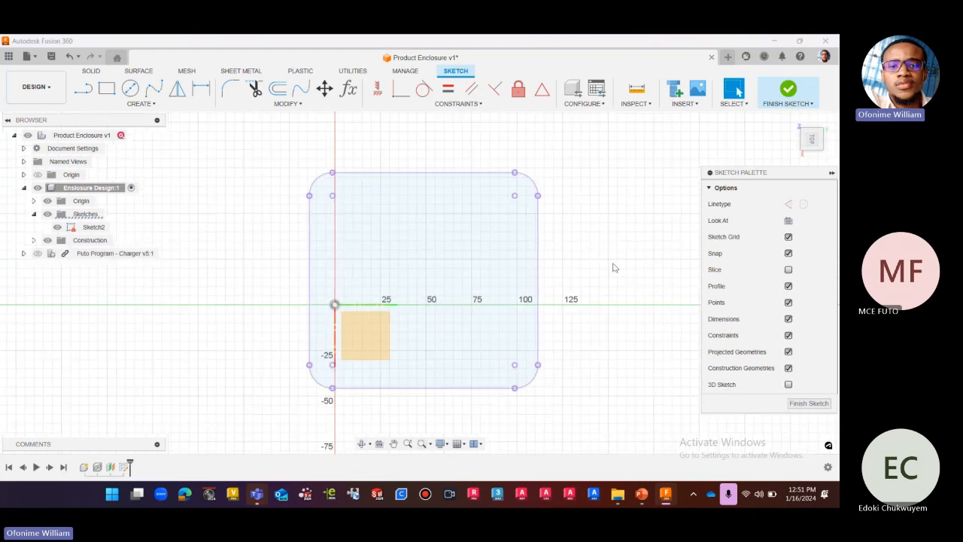
pyautogui.click(795, 122)
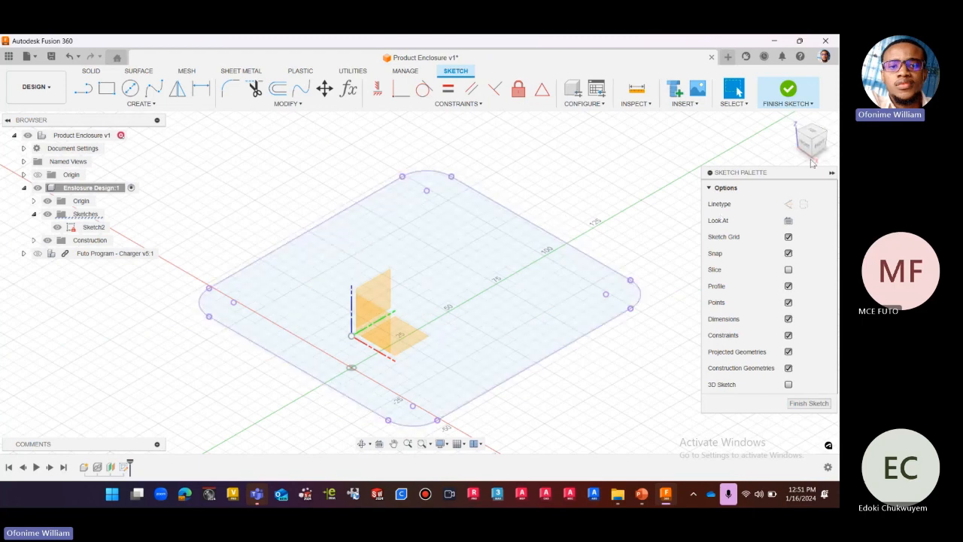
pyautogui.click(816, 134)
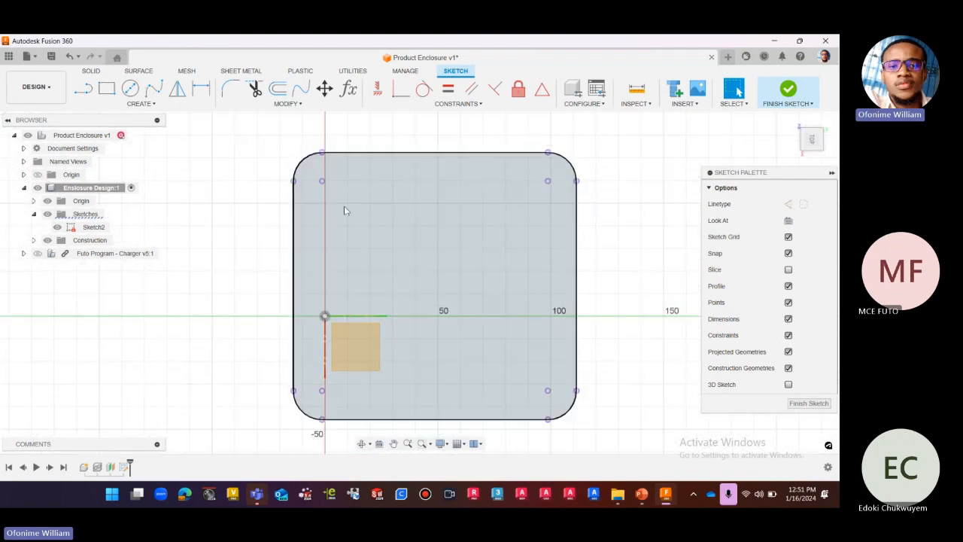
pyautogui.scroll(-2, 237, 199)
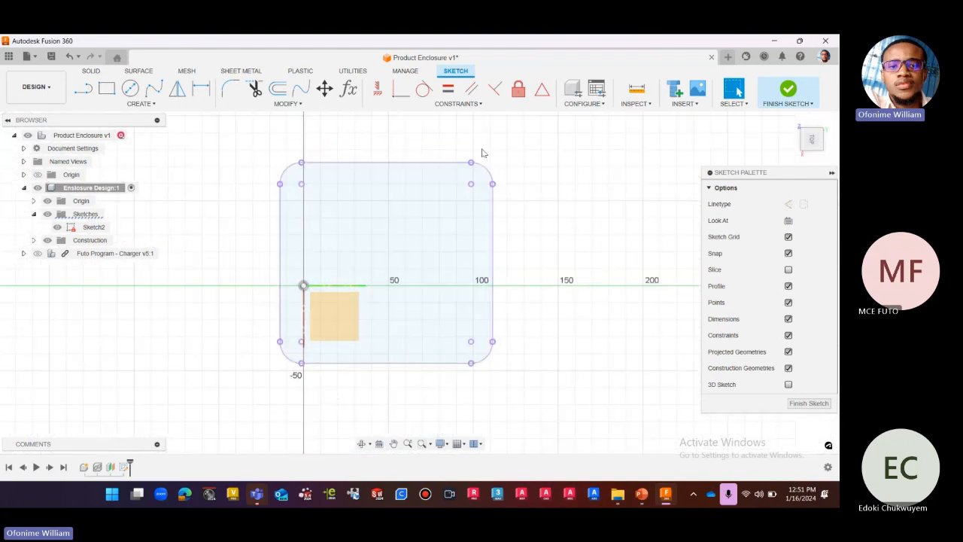
# Start an offset of the projected PCB outline, selecting its four rounded corners and four straight edges as the curves.
pyautogui.click(278, 88)
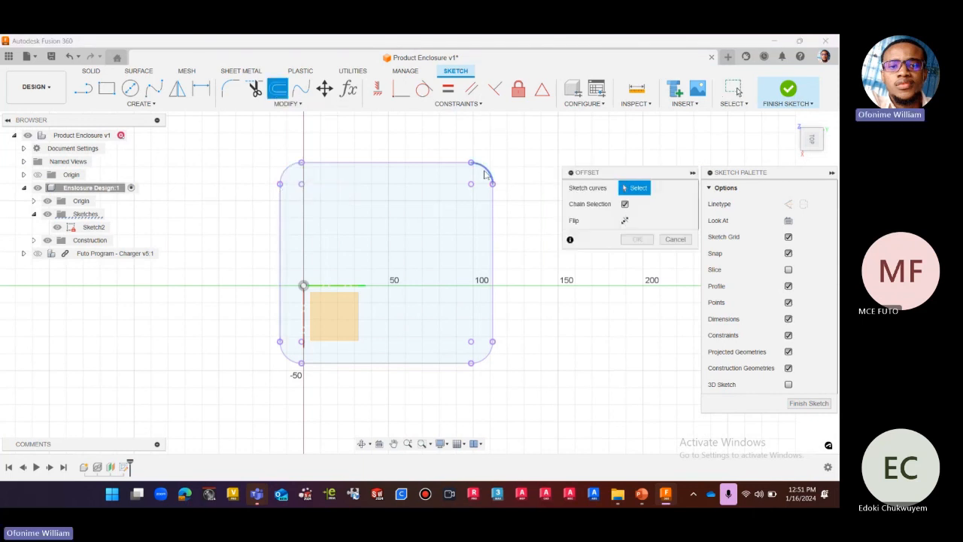
pyautogui.click(487, 173)
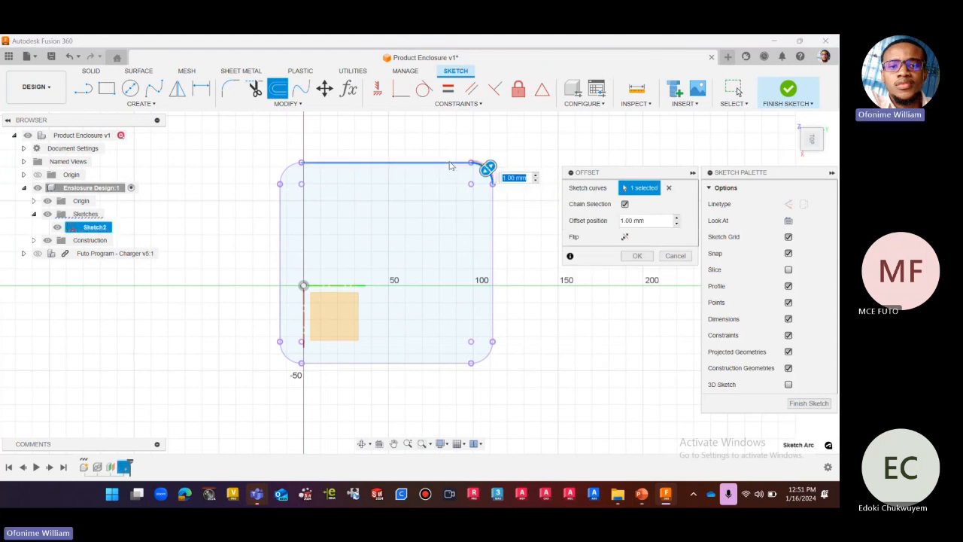
pyautogui.click(449, 163)
pyautogui.click(284, 173)
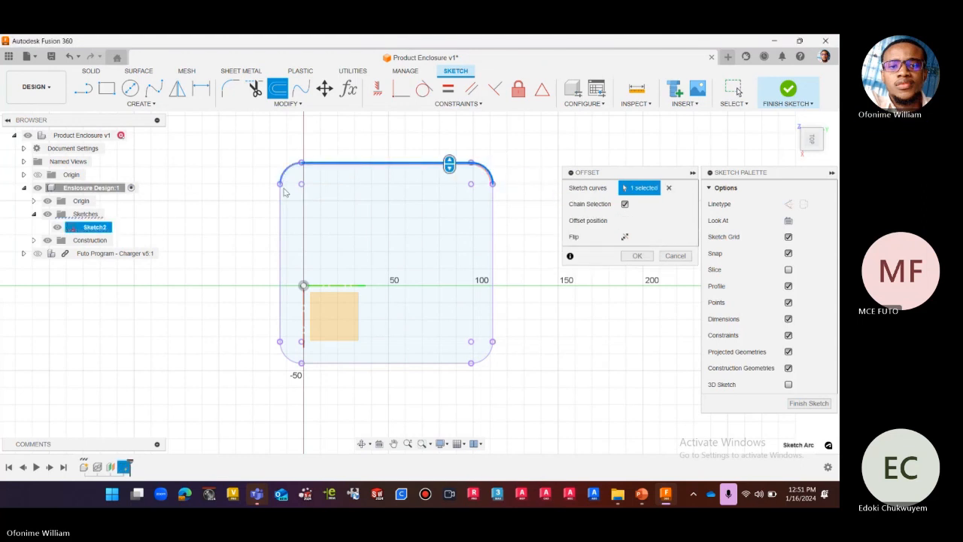
pyautogui.click(280, 207)
pyautogui.click(285, 357)
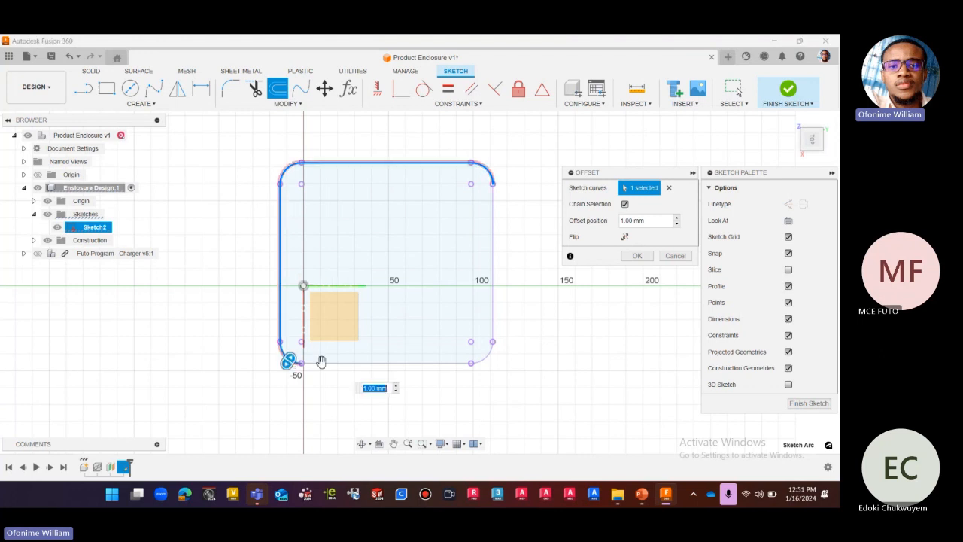
pyautogui.click(331, 364)
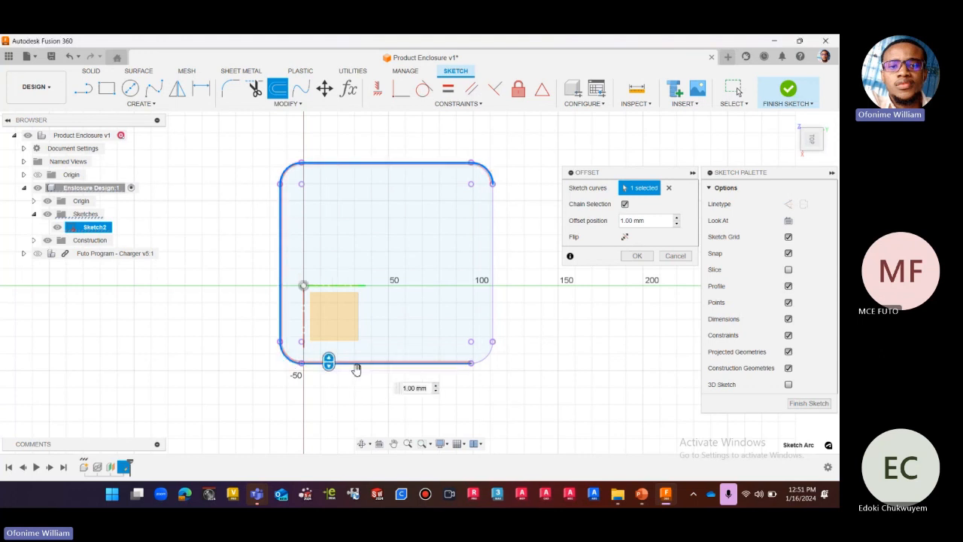
pyautogui.click(487, 356)
pyautogui.click(493, 326)
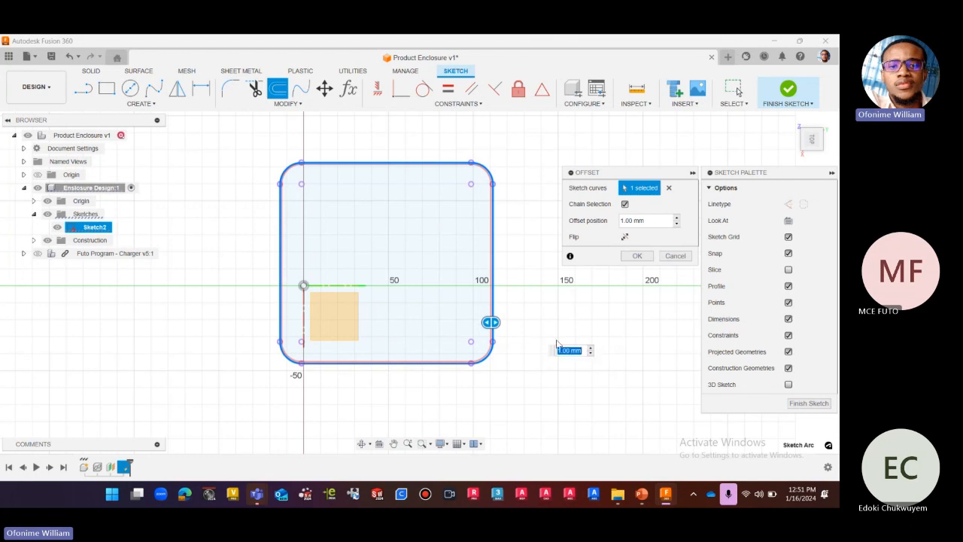
# Set the outline's offset distance to the Clearnce_FDM user parameter.
pyautogui.scroll(1, 569, 288)
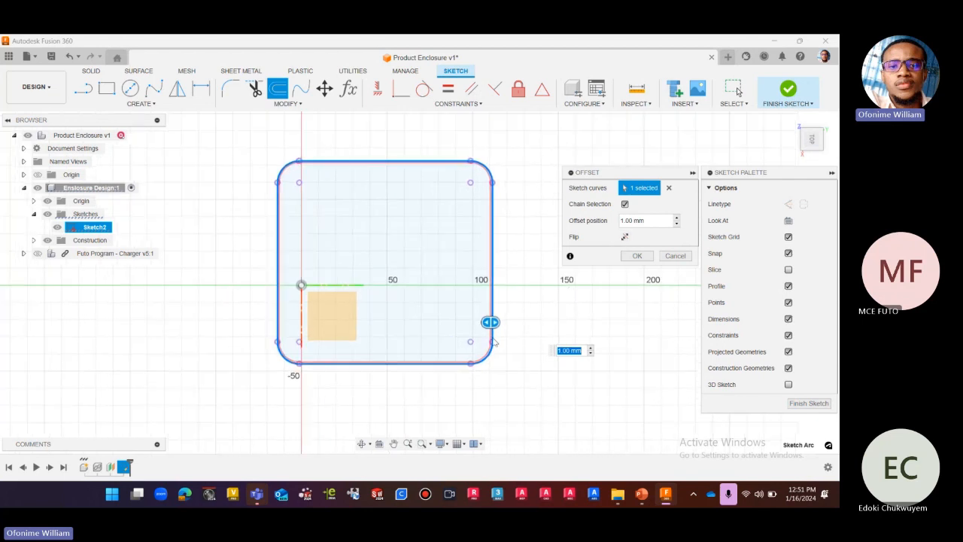
pyautogui.click(660, 220)
pyautogui.moveTo(660, 220); pyautogui.dragTo(611, 220)
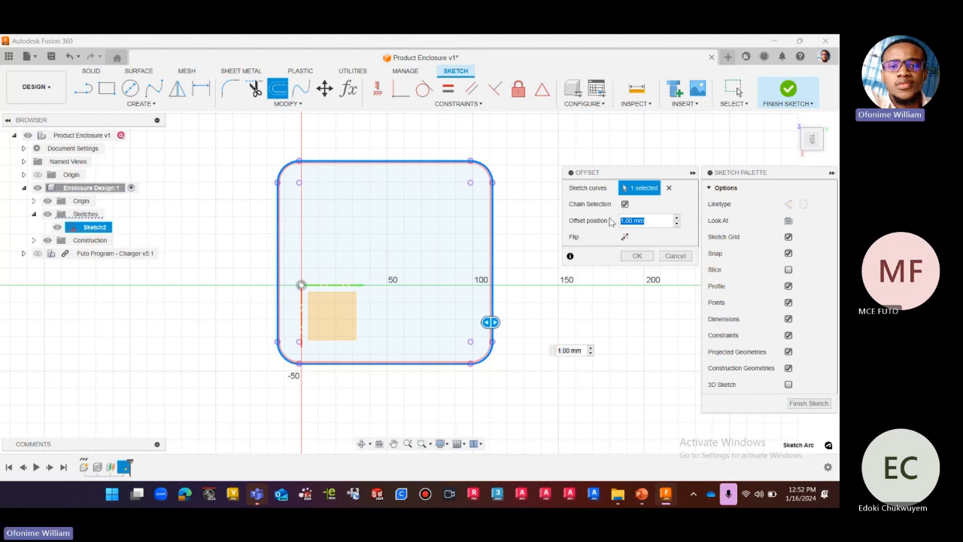
pyautogui.write('cl')
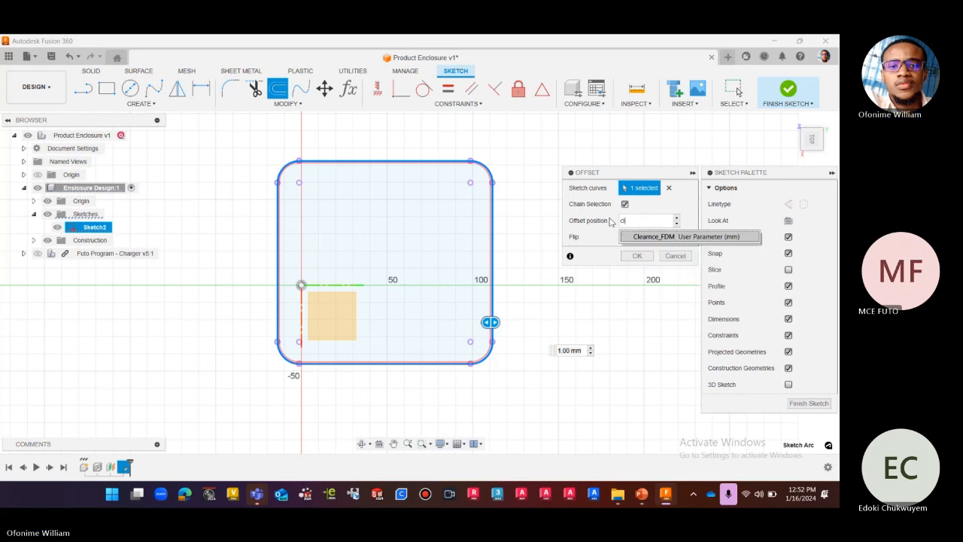
pyautogui.click(639, 238)
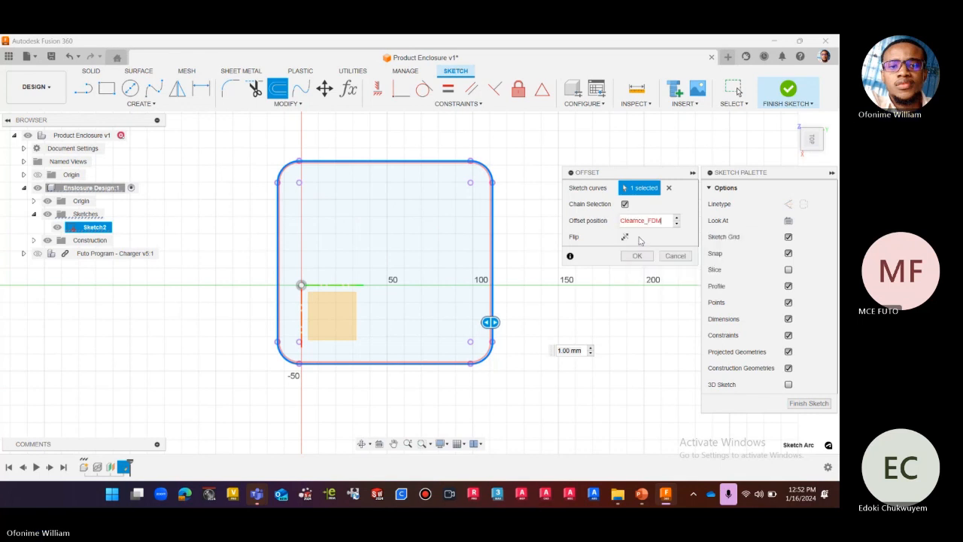
# Flip the offset to the outside of the projected PCB outline and apply it.
pyautogui.scroll(10, 471, 189)
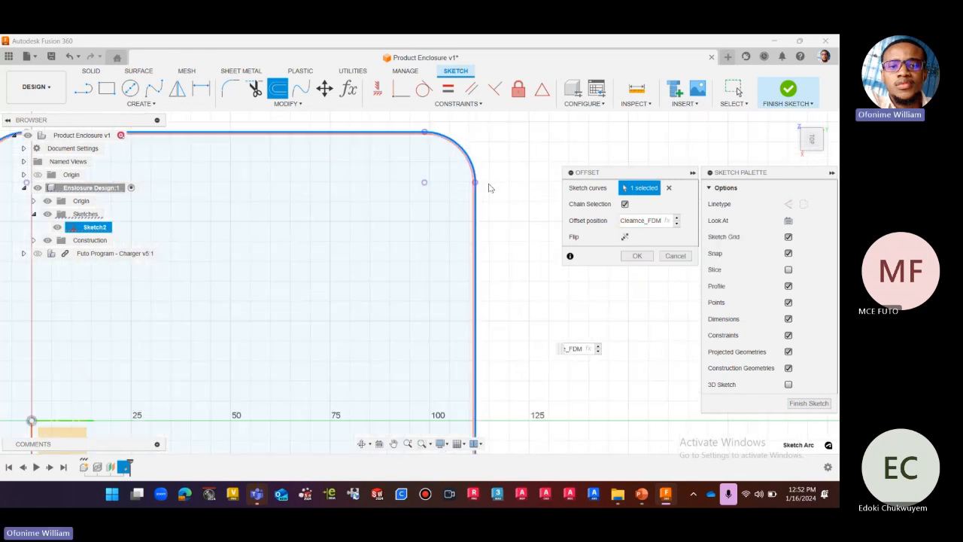
pyautogui.scroll(-10, 471, 189)
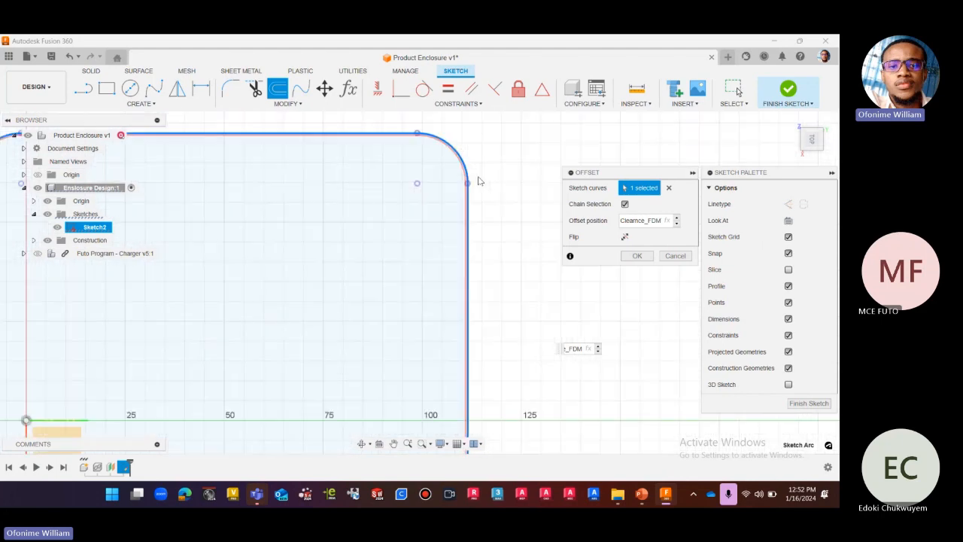
pyautogui.scroll(5, 480, 340)
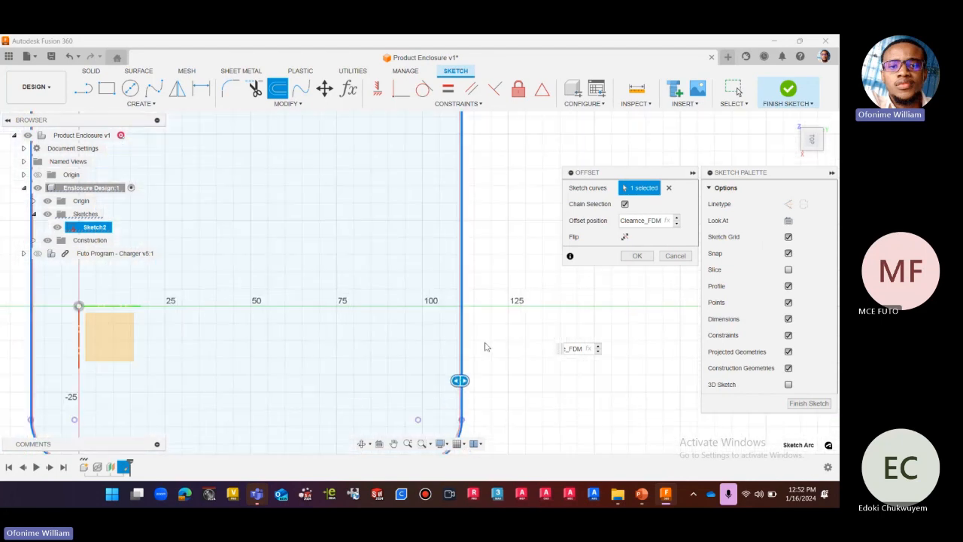
pyautogui.scroll(-5, 454, 340)
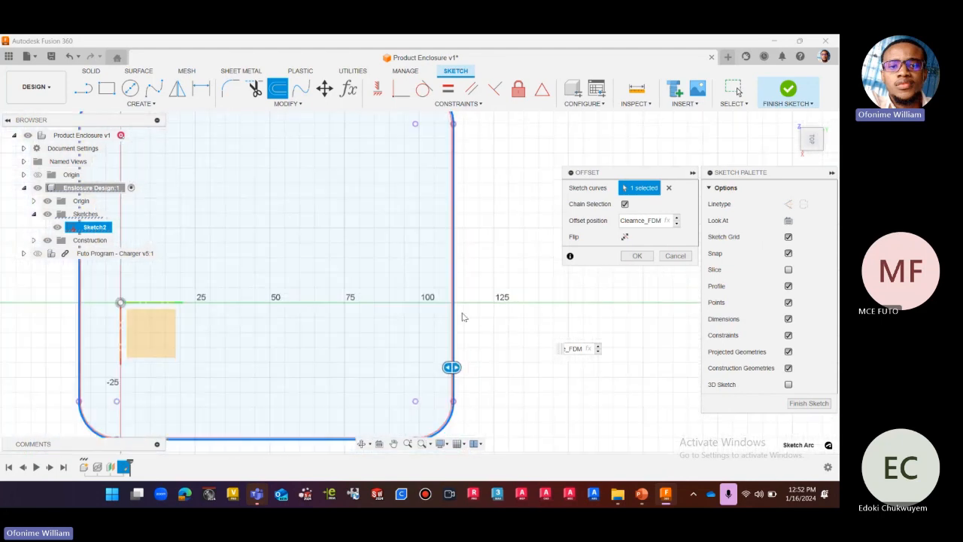
pyautogui.click(623, 237)
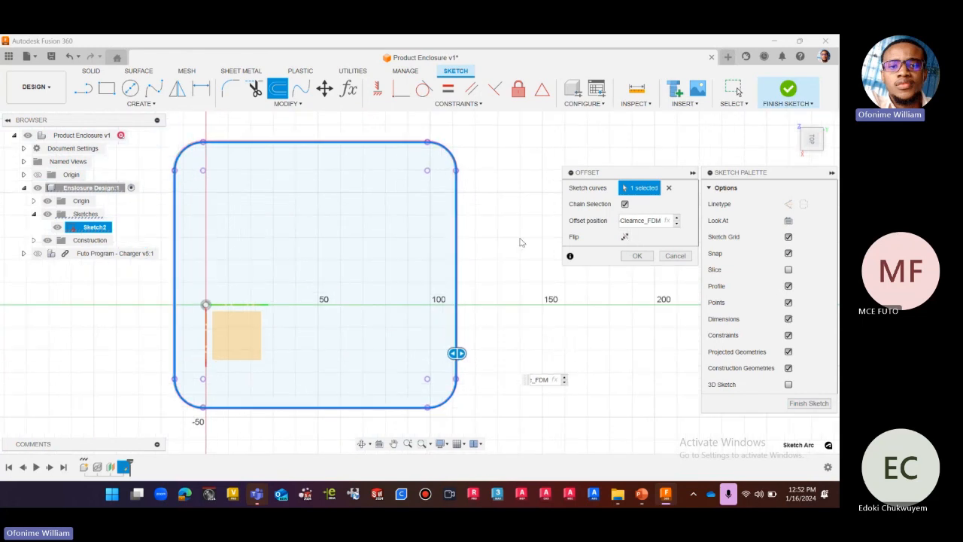
pyautogui.scroll(5, 445, 185)
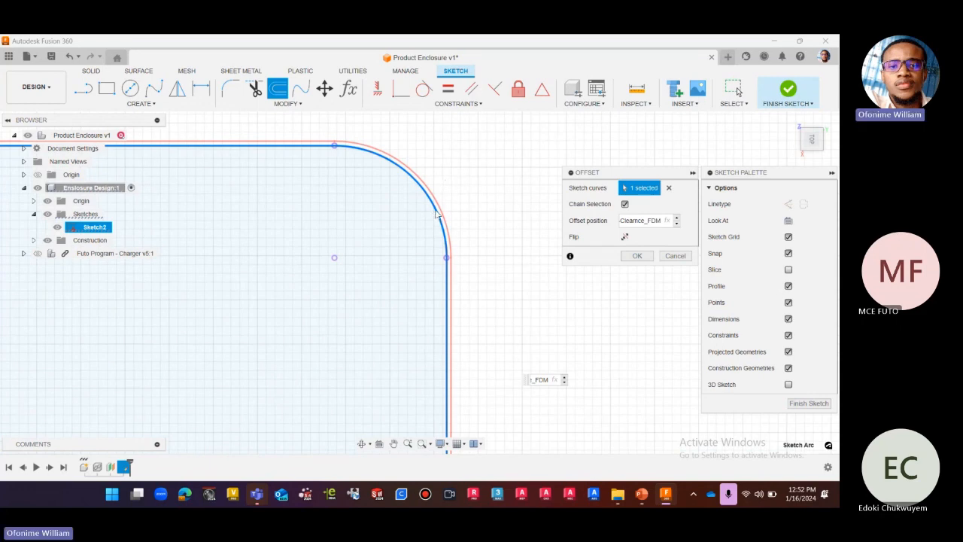
pyautogui.scroll(-5, 437, 214)
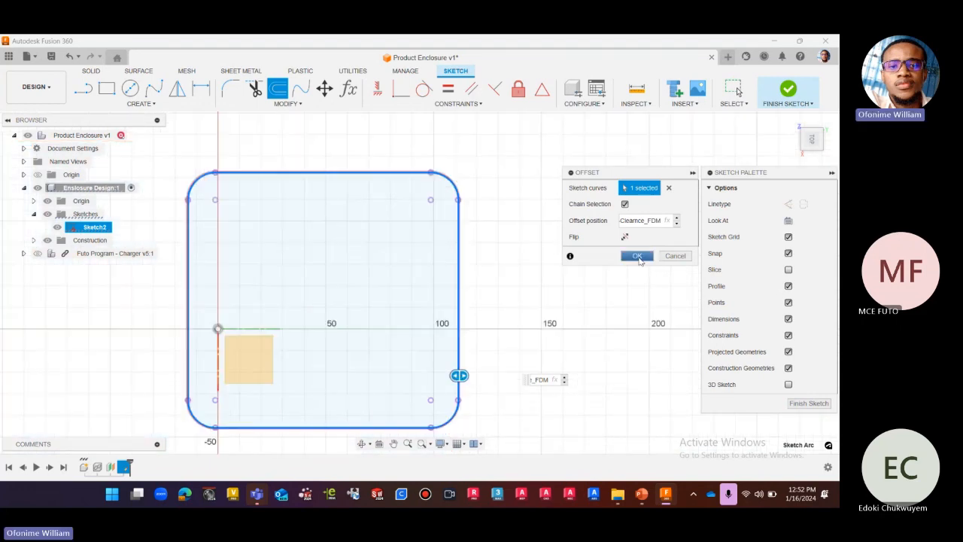
pyautogui.click(636, 256)
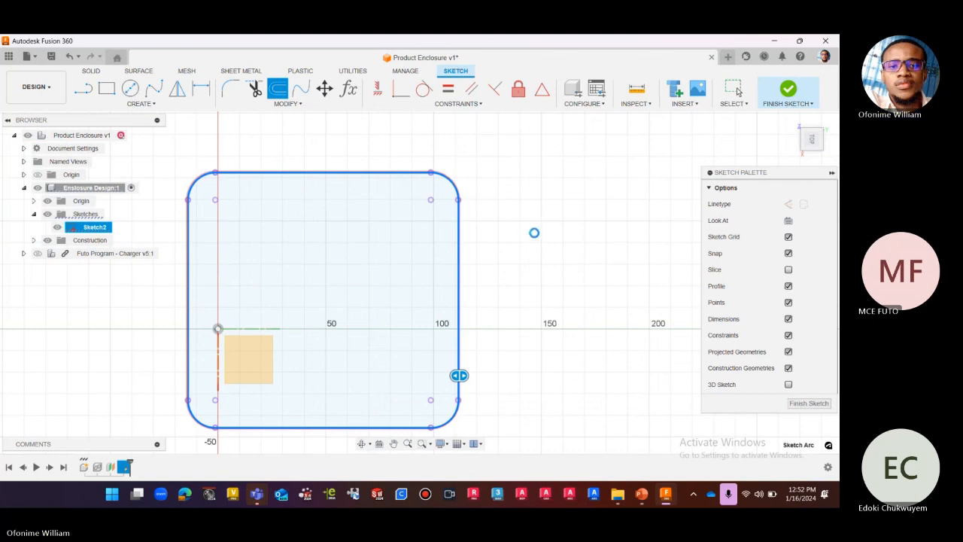
# Examine the clearance gap and its dimension at the outline's right edge, and view the offset sketch in home and top views.
pyautogui.scroll(-1, 537, 226)
pyautogui.scroll(-2, 537, 219)
pyautogui.scroll(8, 492, 320)
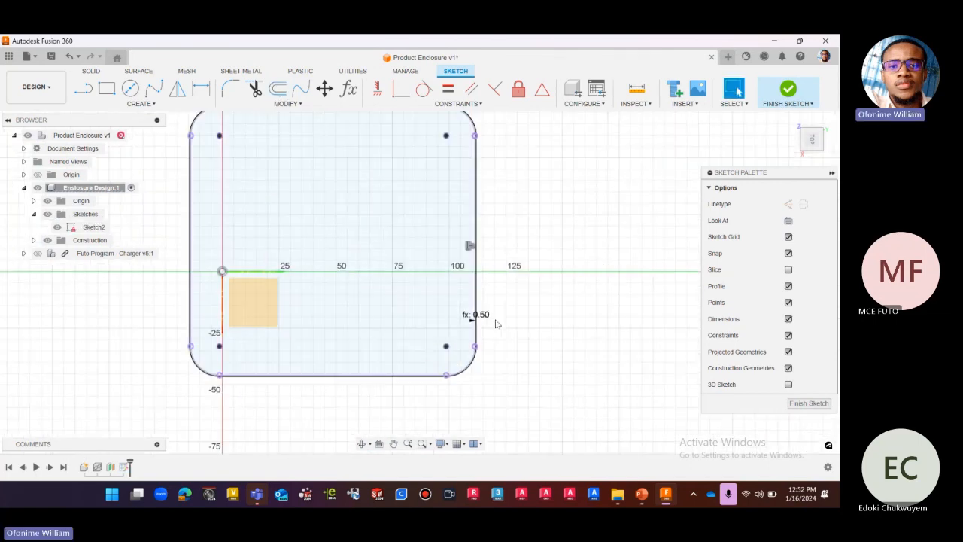
pyautogui.scroll(2, 474, 331)
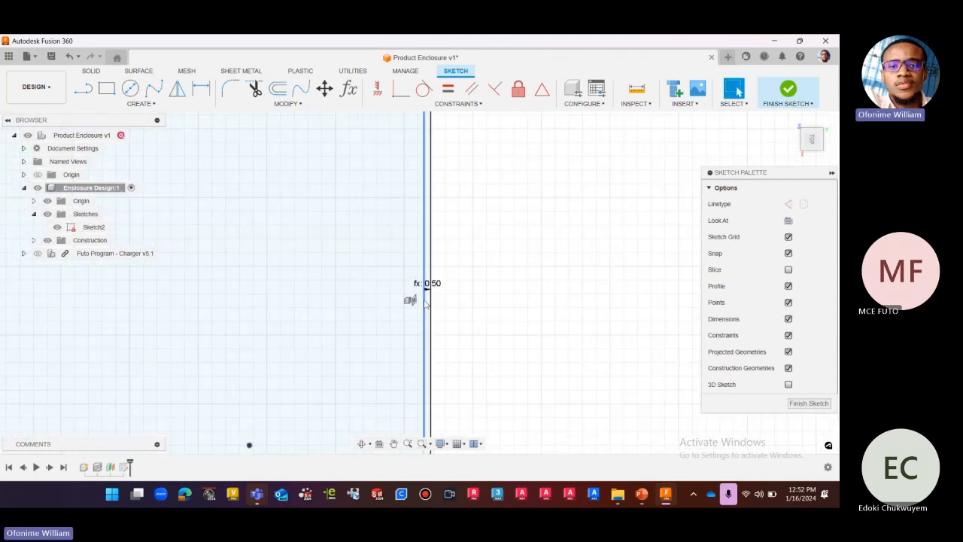
pyautogui.click(425, 329)
pyautogui.click(543, 331)
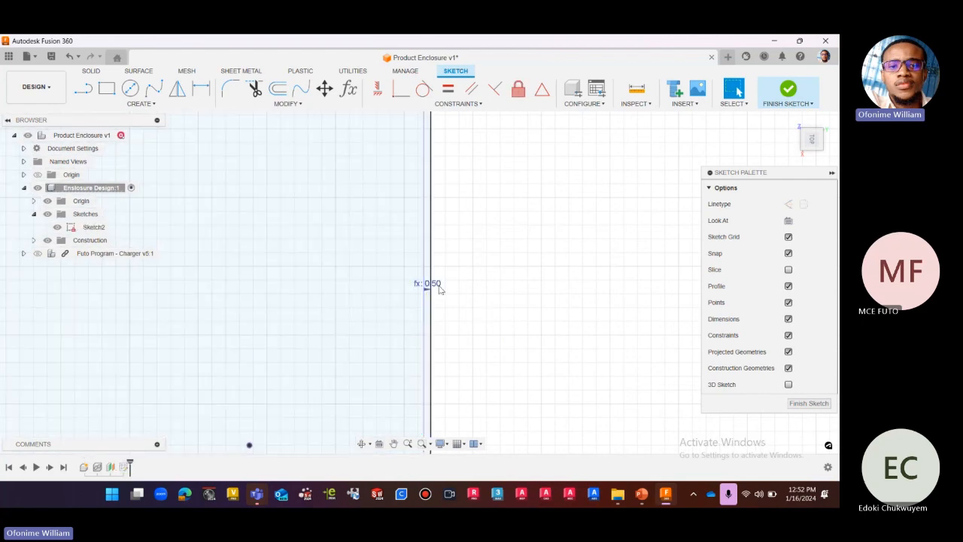
pyautogui.scroll(-3, 539, 309)
pyautogui.scroll(-6, 542, 286)
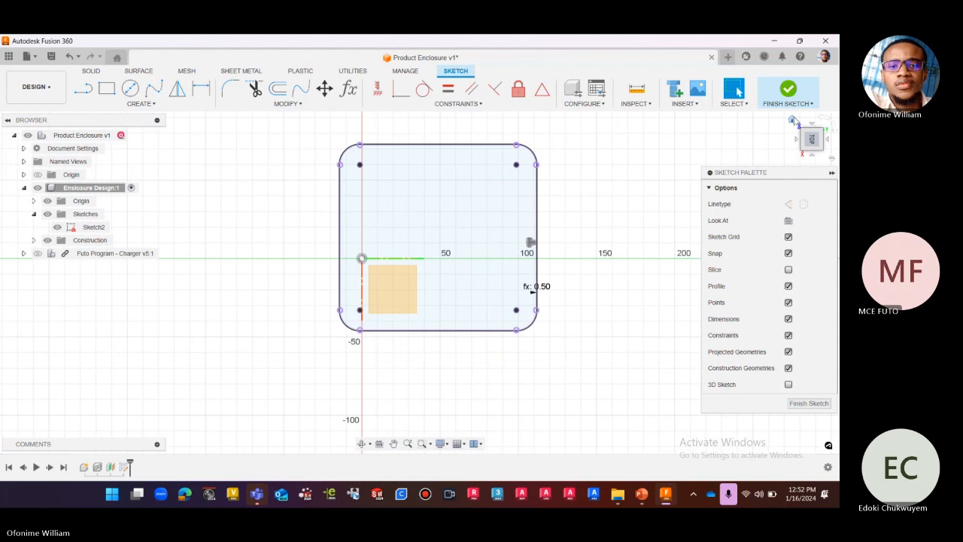
pyautogui.click(793, 121)
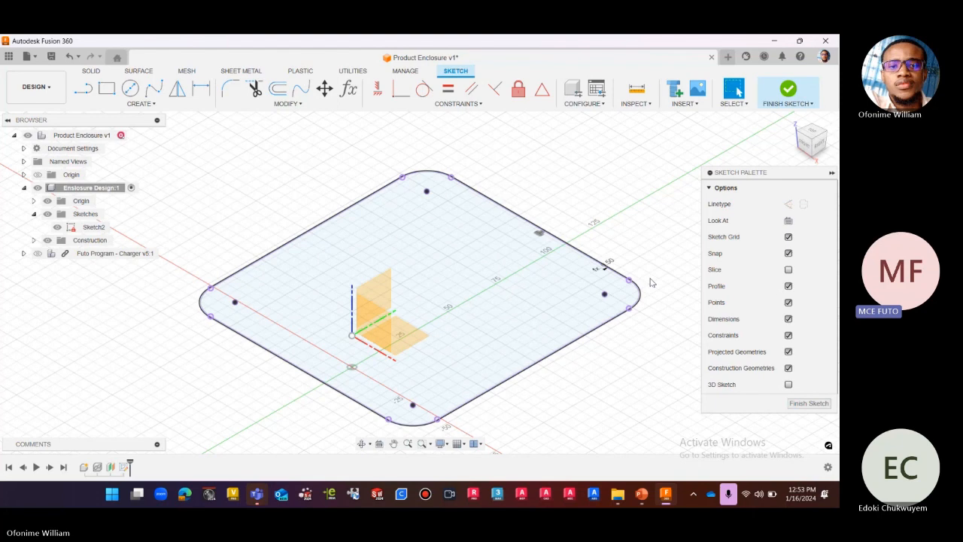
pyautogui.click(812, 133)
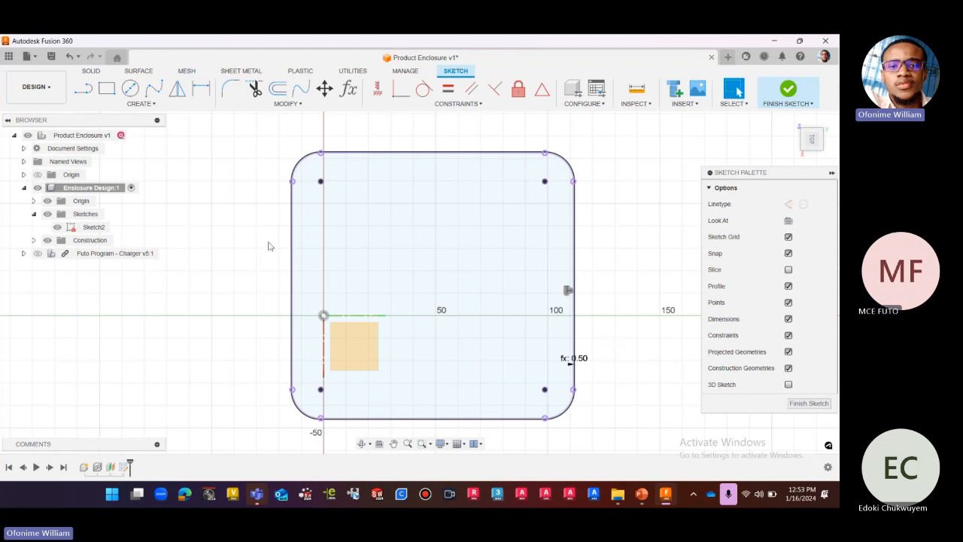
pyautogui.scroll(-2, 509, 203)
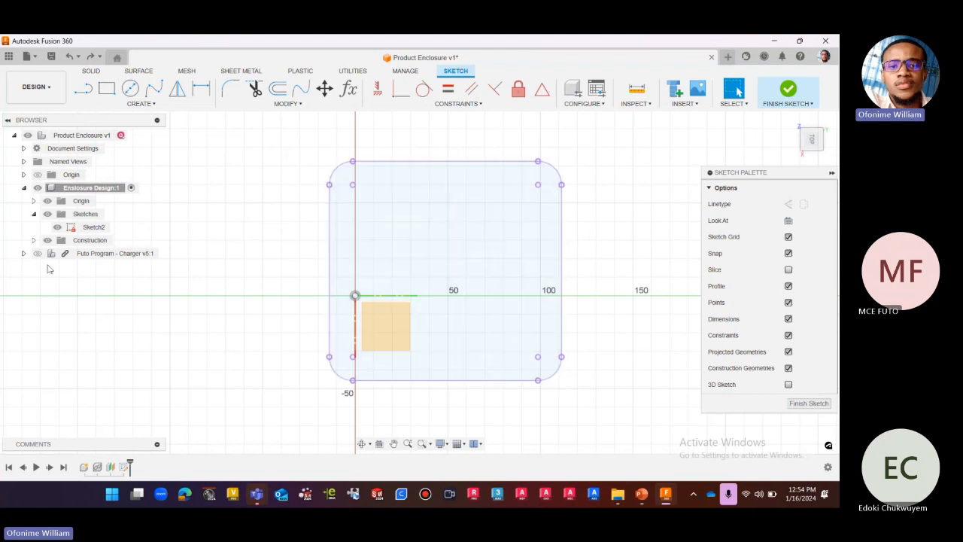
# Show the Futo Program - Charger component to compare the board with the projected outline, and hide it again.
pyautogui.click(37, 254)
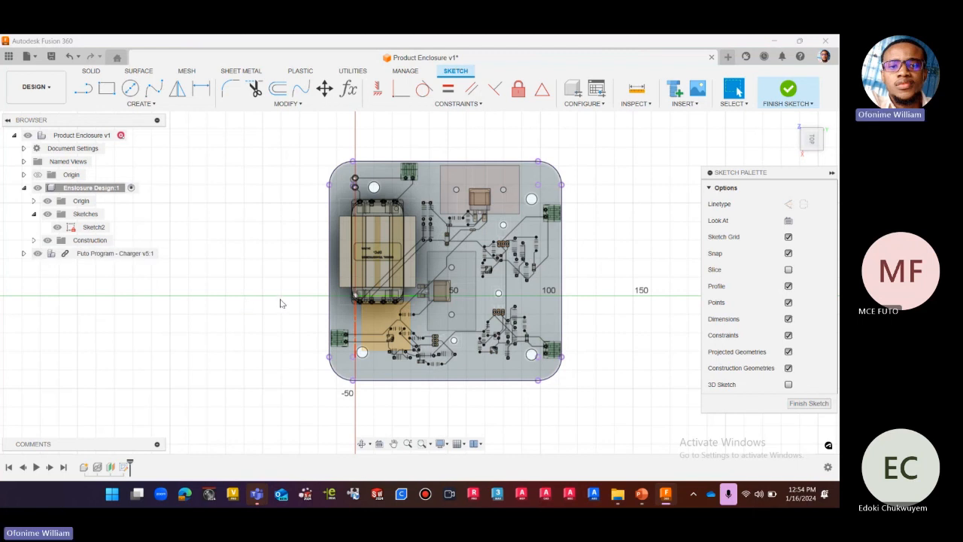
pyautogui.click(39, 255)
pyautogui.click(37, 254)
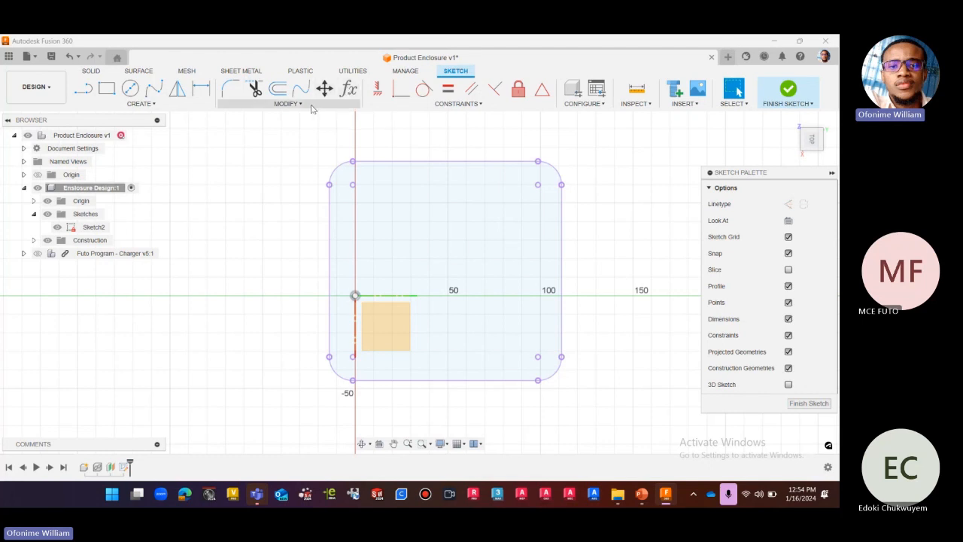
pyautogui.scroll(-2, 316, 237)
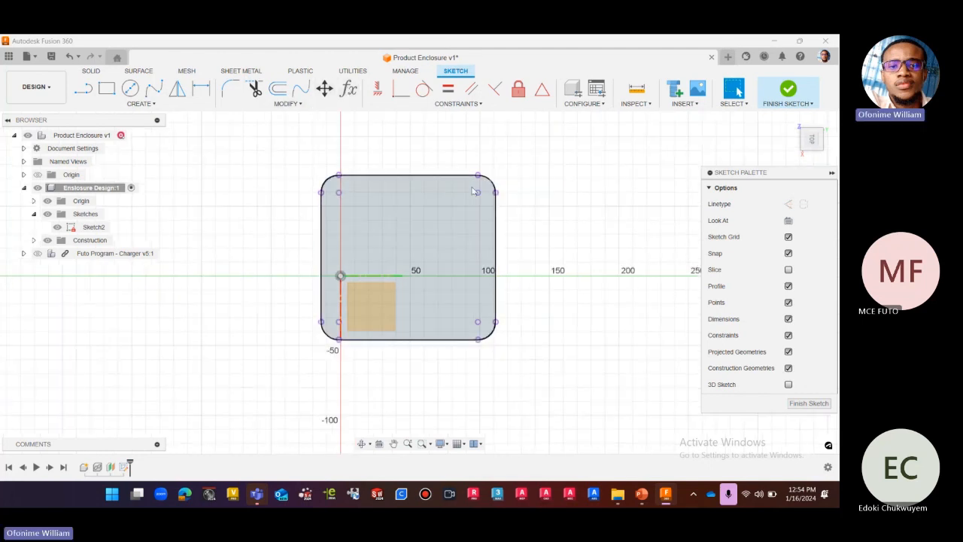
pyautogui.scroll(2, 459, 167)
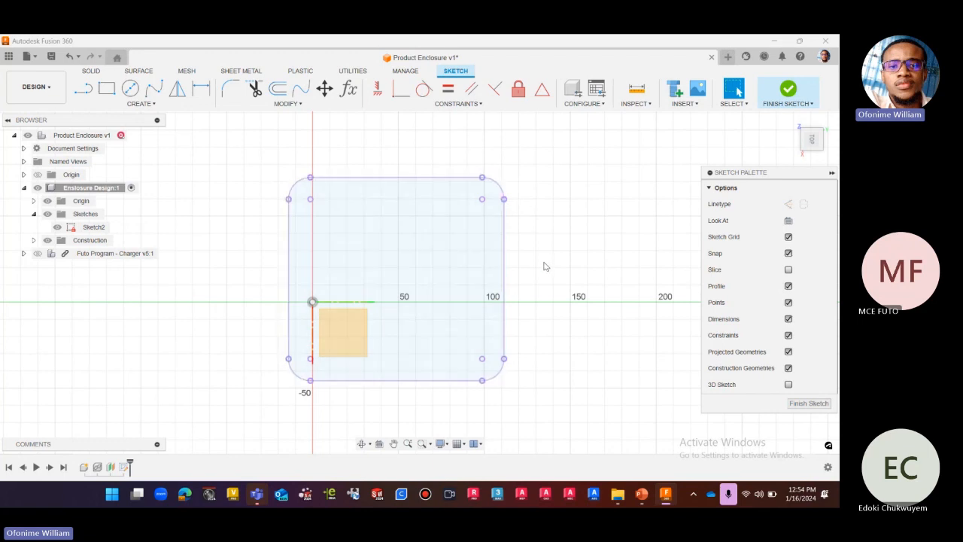
pyautogui.scroll(-1, 546, 265)
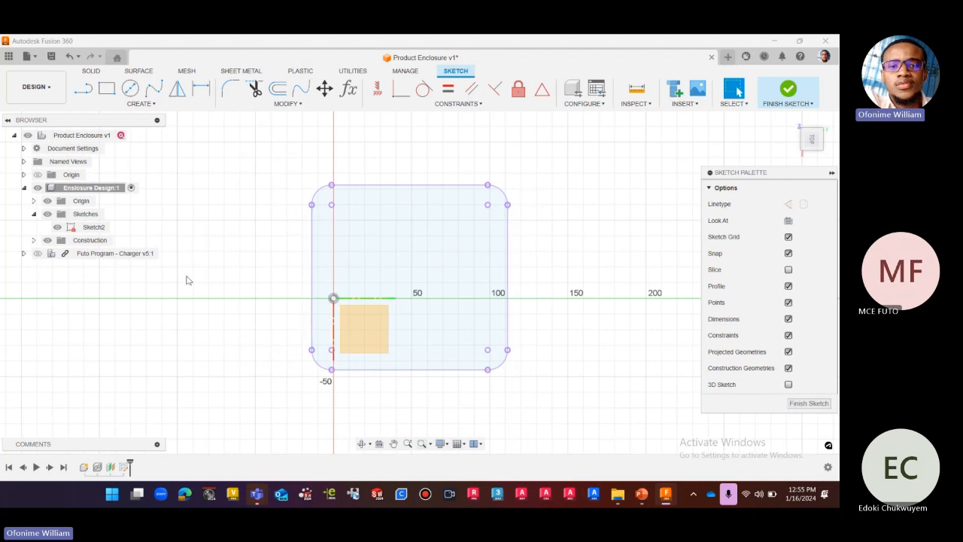
# Offset the full projected PCB outline in Sketch2, selecting all its straight edges and rounded corners.
pyautogui.click(277, 90)
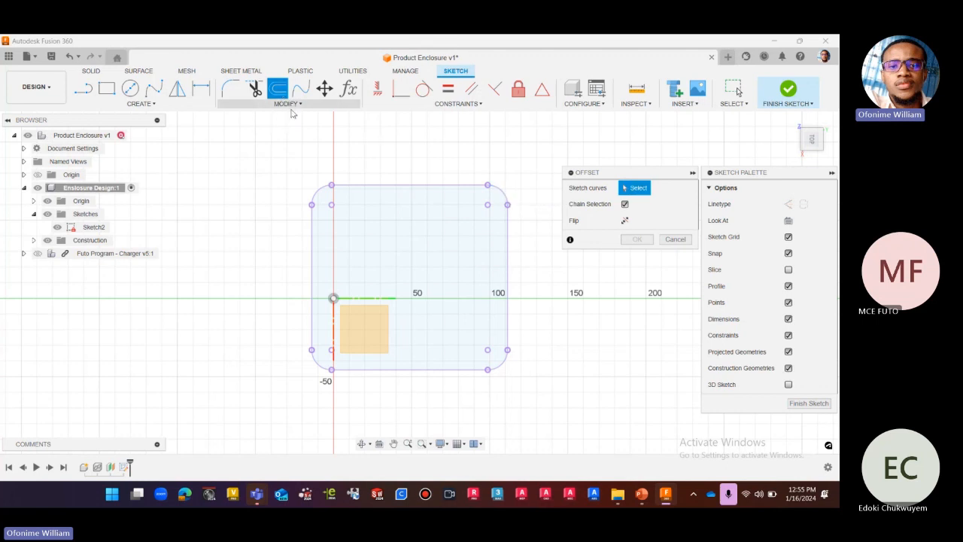
pyautogui.click(508, 241)
pyautogui.click(468, 186)
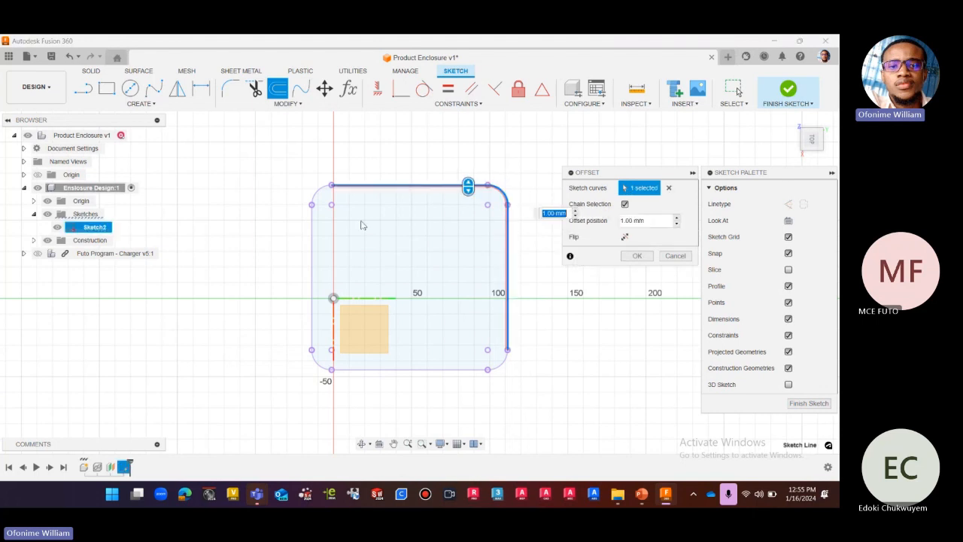
pyautogui.click(320, 194)
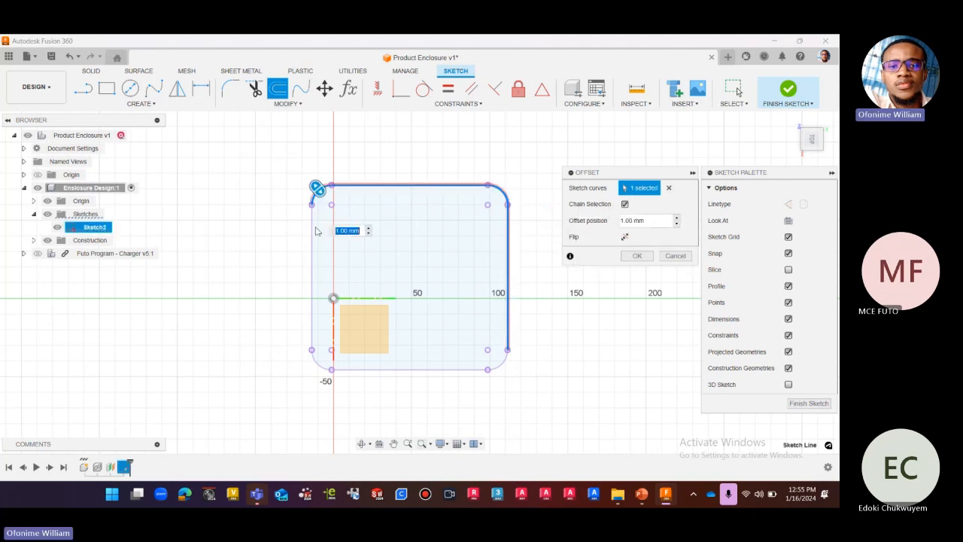
pyautogui.click(312, 335)
pyautogui.click(317, 364)
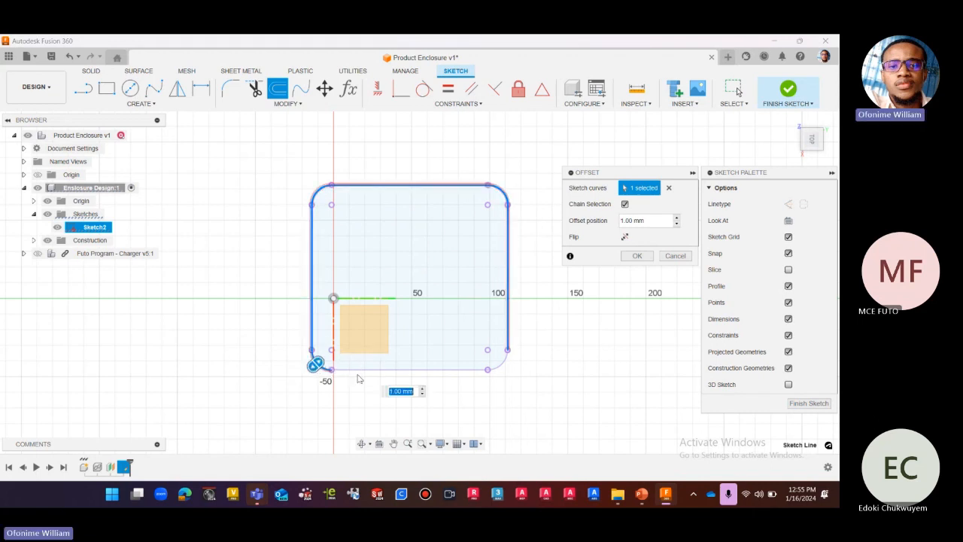
pyautogui.click(462, 369)
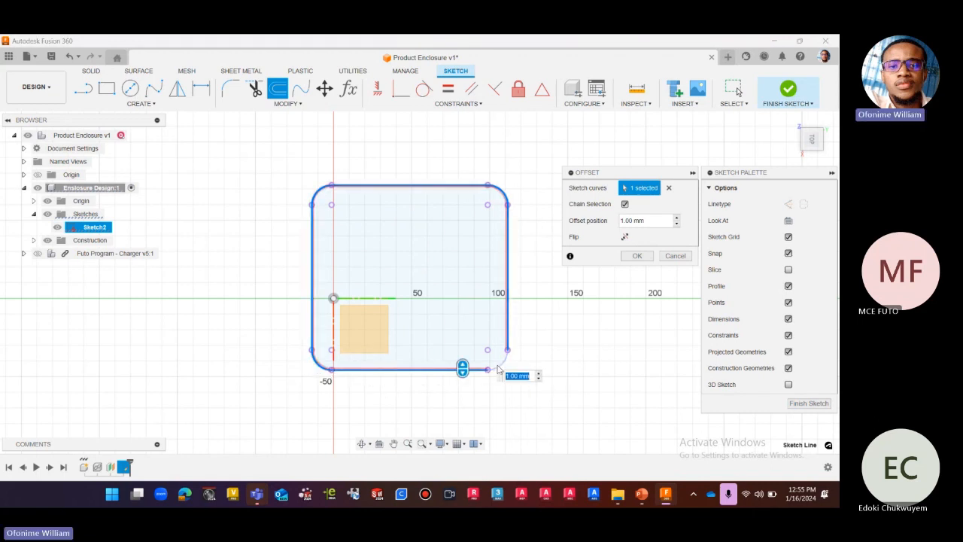
pyautogui.click(498, 368)
# Try flipping the 1 mm offset to the inside of the projected outline and compare it around the corners.
pyautogui.scroll(5, 513, 353)
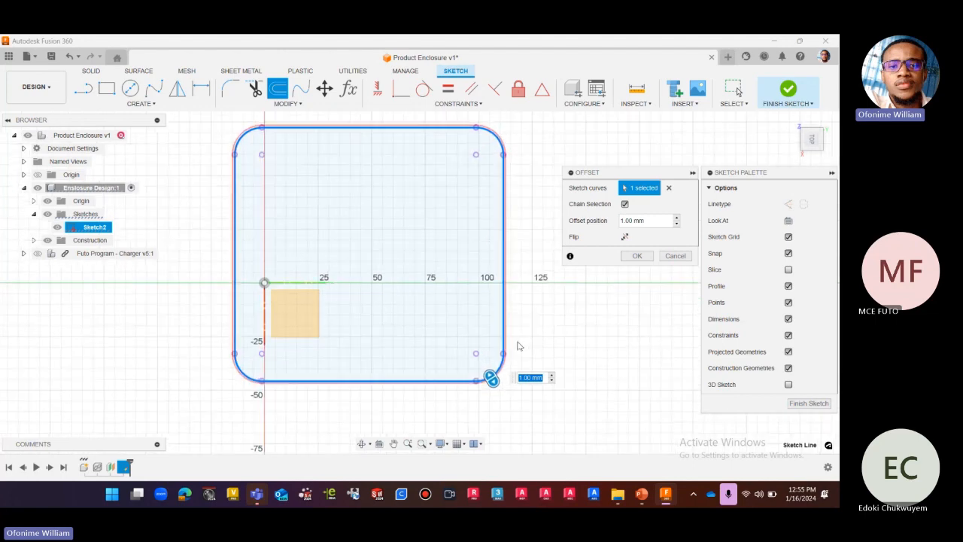
pyautogui.scroll(1, 531, 342)
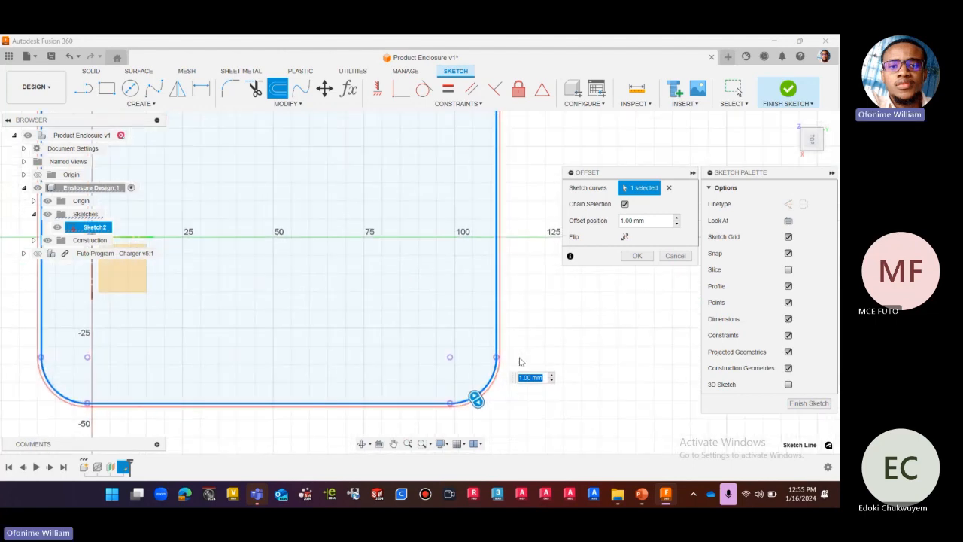
pyautogui.scroll(1, 519, 369)
pyautogui.click(625, 236)
pyautogui.scroll(-3, 519, 340)
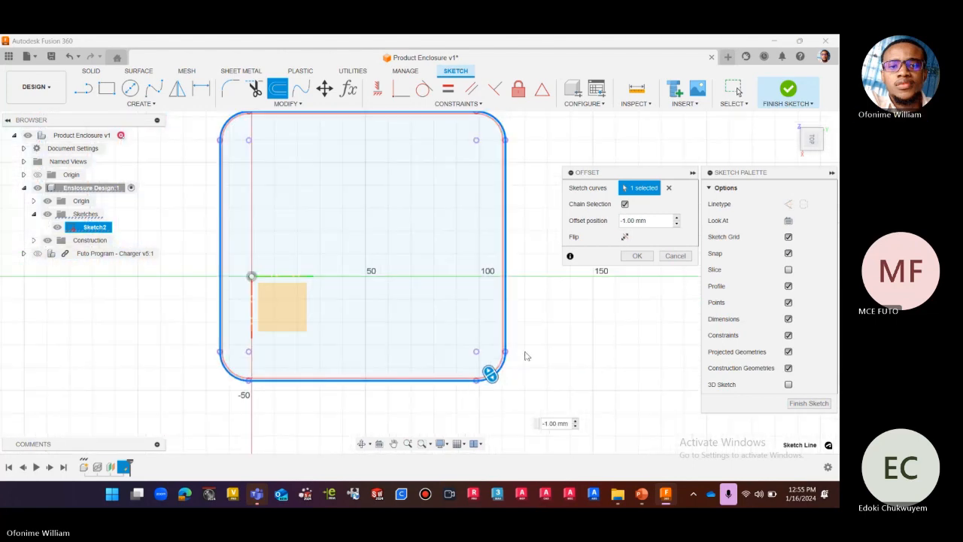
pyautogui.scroll(5, 505, 159)
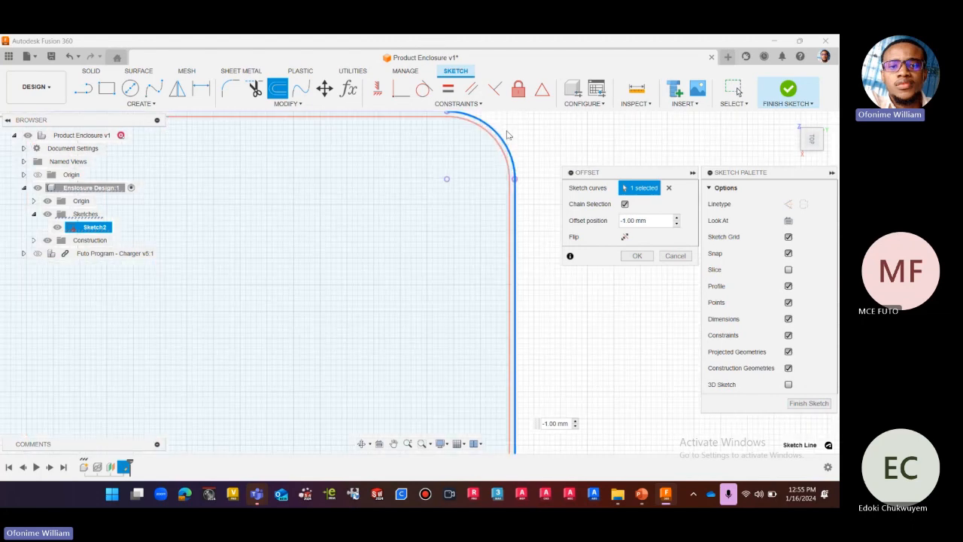
pyautogui.scroll(-4, 513, 214)
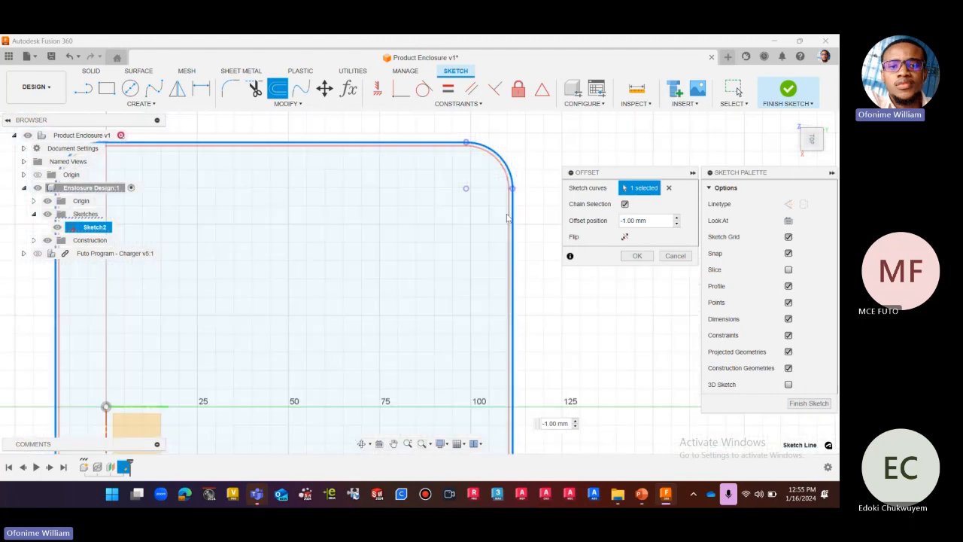
pyautogui.scroll(-1, 512, 222)
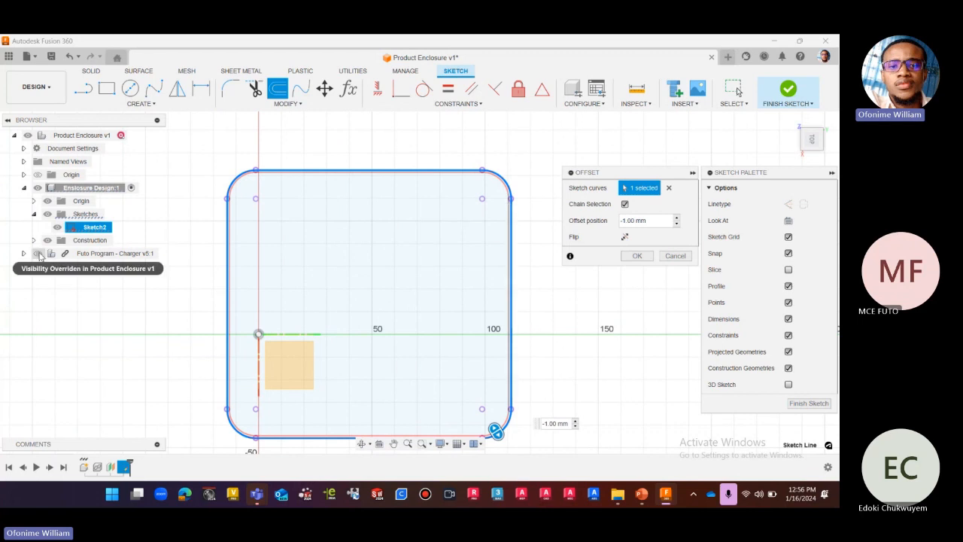
# Show the Futo Program - Charger component and flip the offset to the outside of the board outline.
pyautogui.click(37, 254)
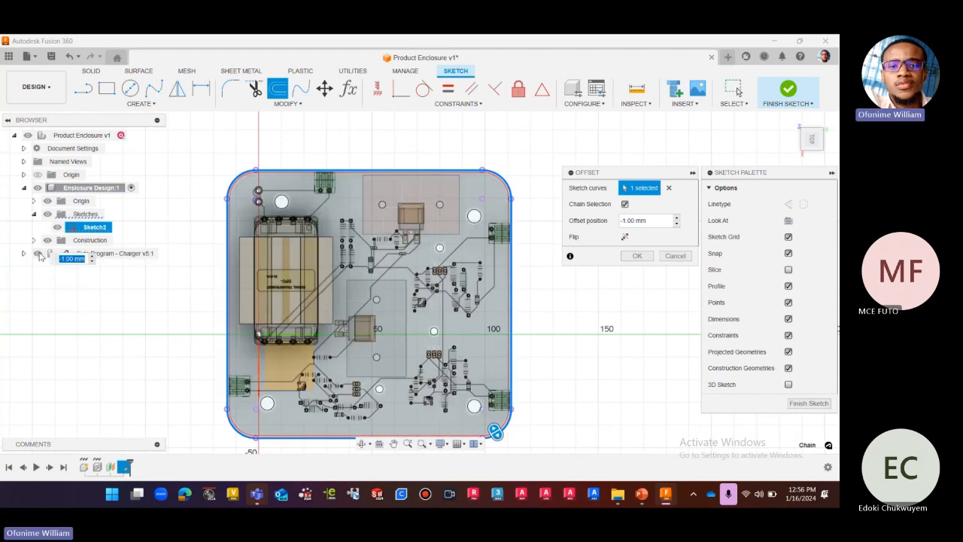
pyautogui.scroll(1, 232, 172)
pyautogui.scroll(5, 233, 177)
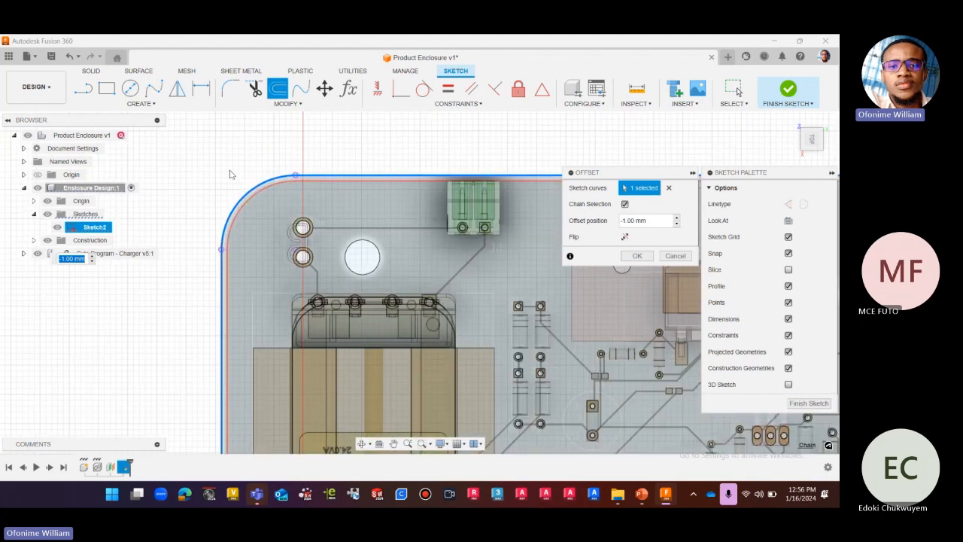
pyautogui.scroll(3, 245, 211)
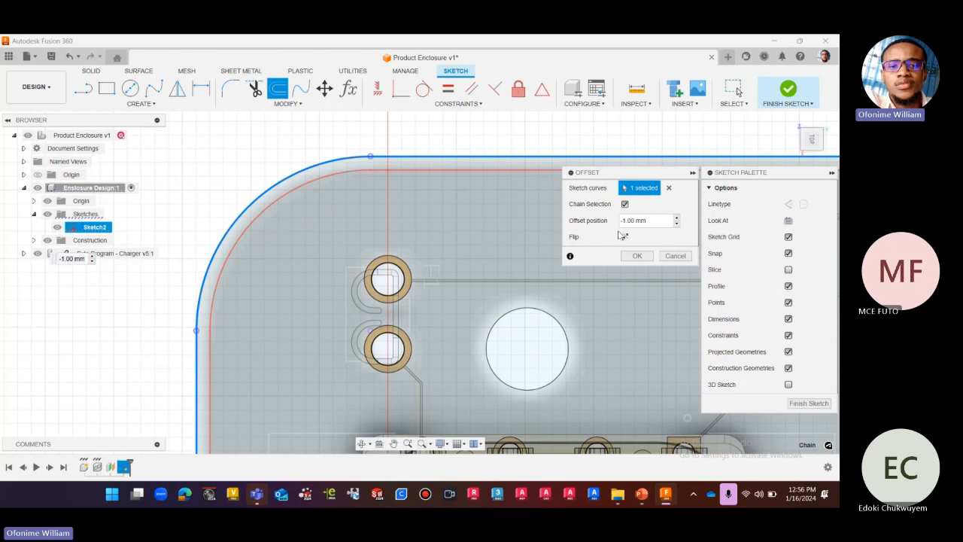
pyautogui.click(623, 238)
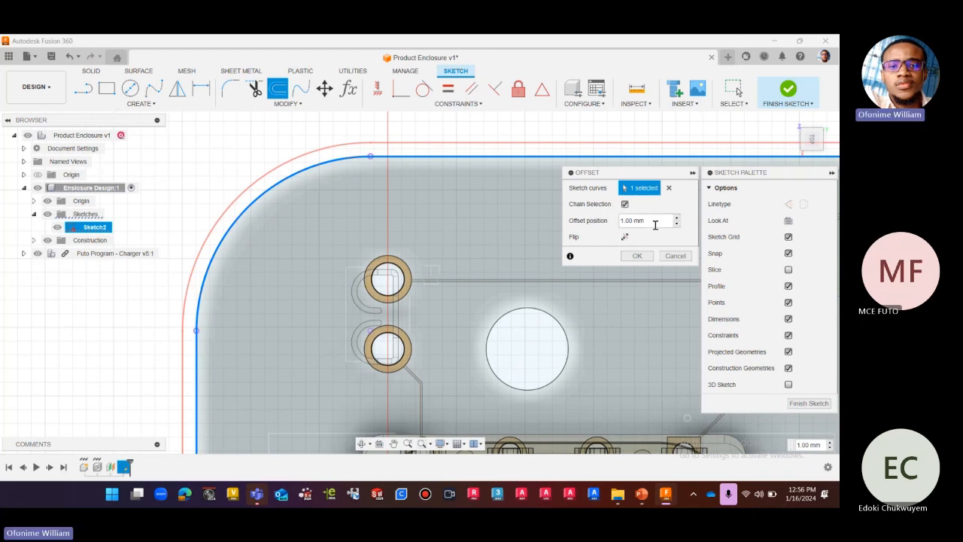
# Set the offset distance to the Clearnce_FDM user parameter and apply the offset.
pyautogui.moveTo(653, 221); pyautogui.dragTo(610, 219)
pyautogui.write('c')
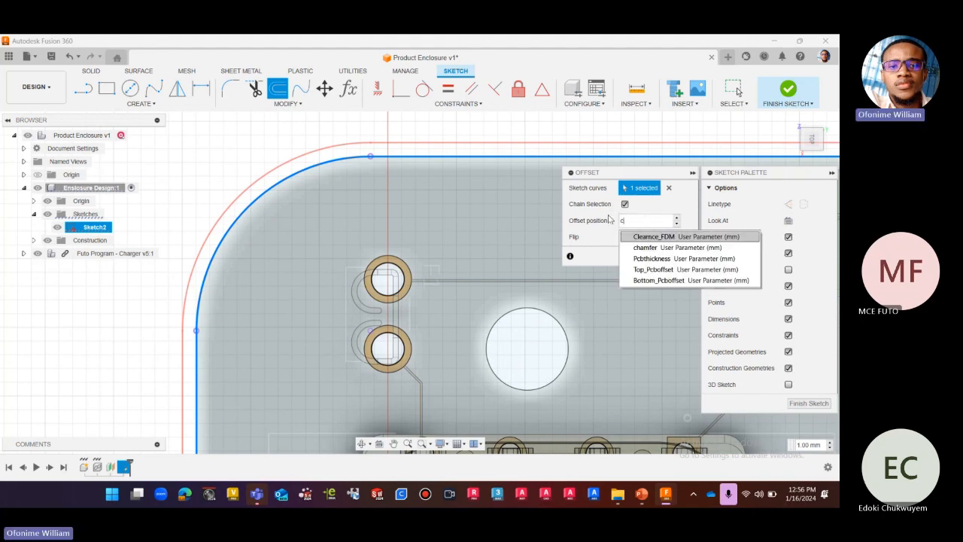
pyautogui.click(659, 236)
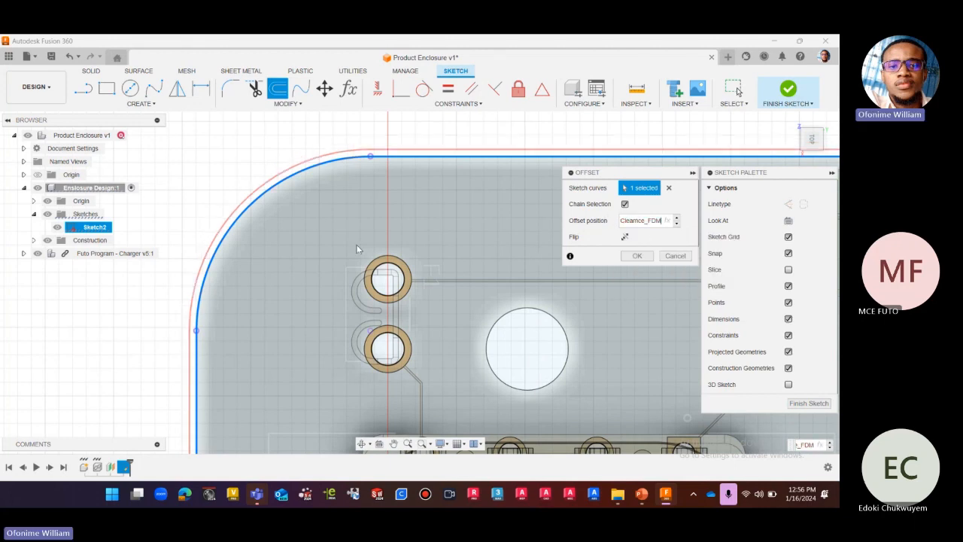
pyautogui.scroll(-1, 314, 241)
pyautogui.scroll(-4, 276, 233)
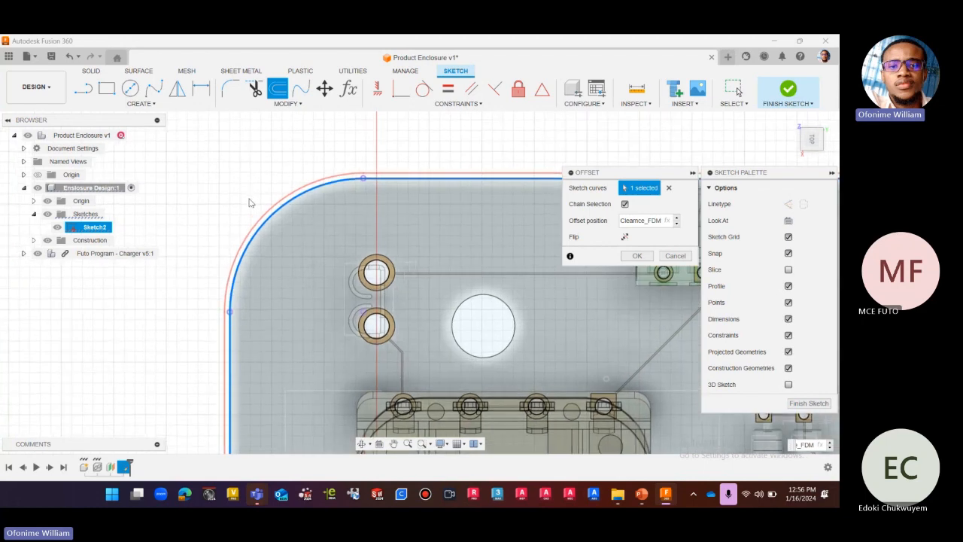
pyautogui.scroll(-1, 249, 205)
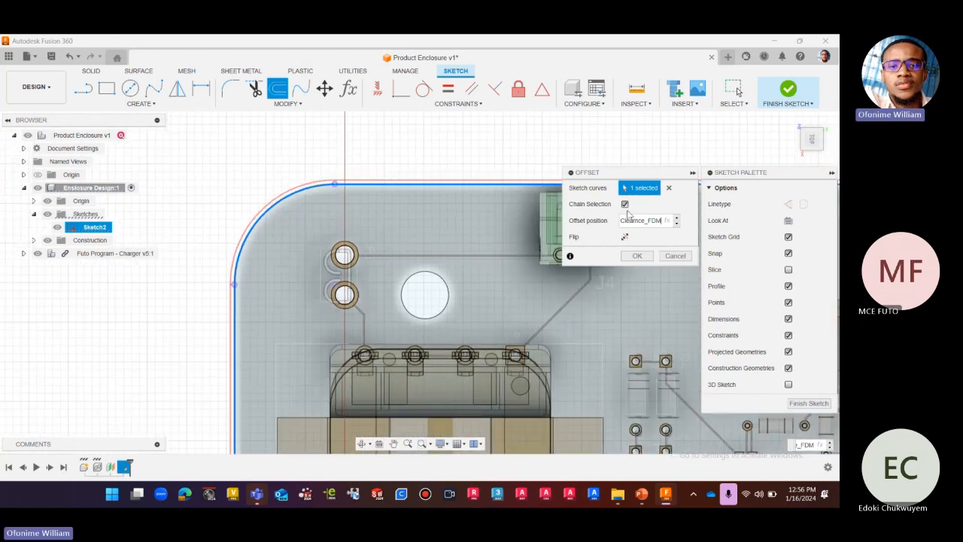
pyautogui.click(666, 223)
pyautogui.click(668, 221)
pyautogui.scroll(-4, 329, 229)
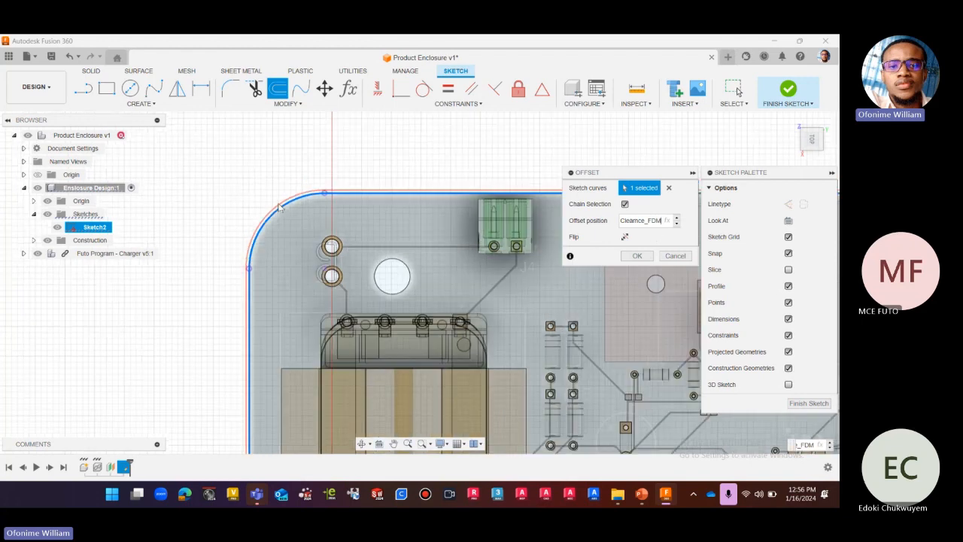
pyautogui.press('Return')
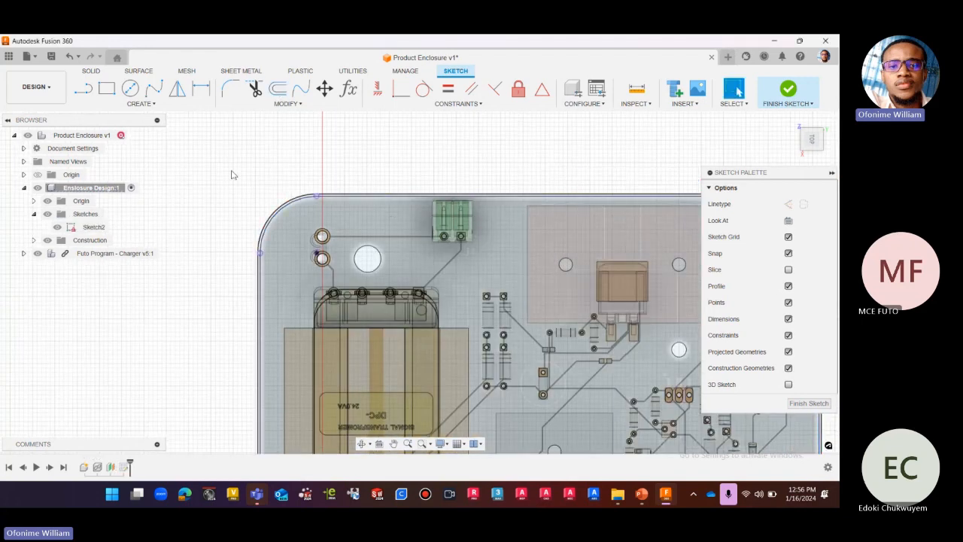
# Hide the Futo Program - Charger component so only the enclosure sketch is shown.
pyautogui.scroll(-3, 249, 181)
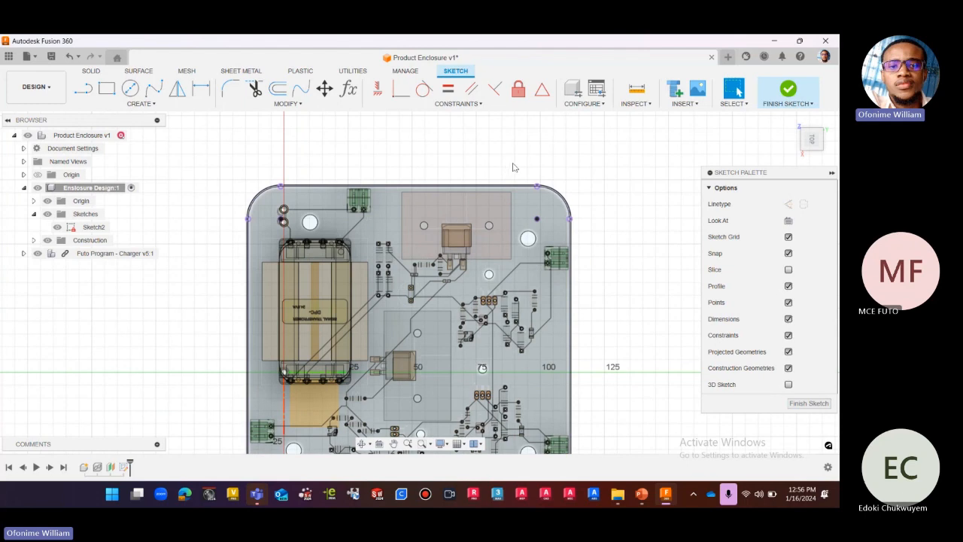
pyautogui.scroll(-2, 512, 162)
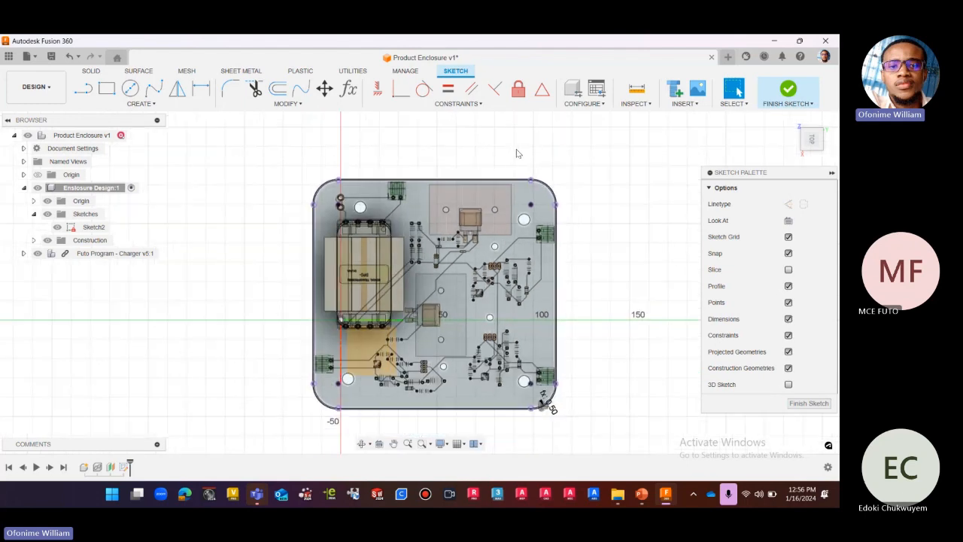
pyautogui.click(38, 253)
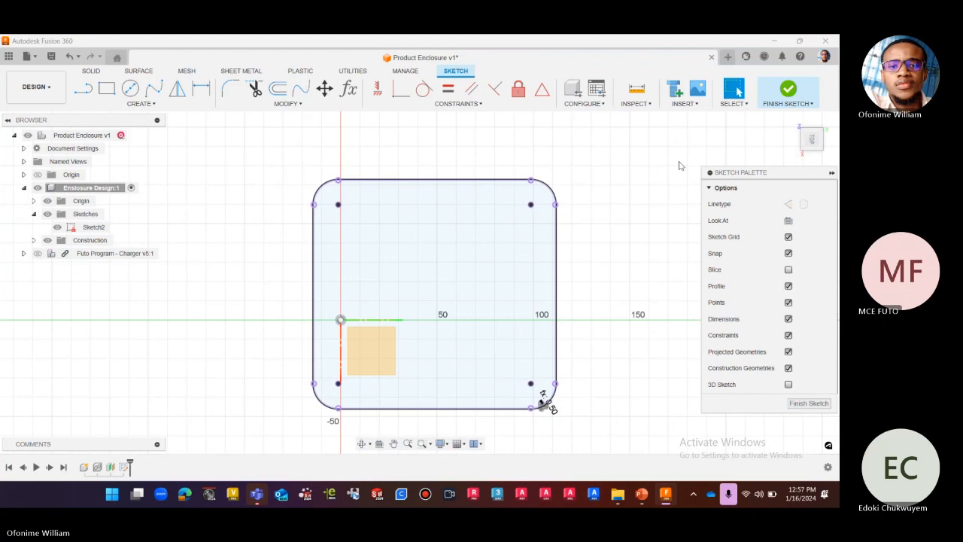
# Examine the clearance gap and its dimension at the outline's rounded corner, in the top view and in an isometric view.
pyautogui.scroll(4, 535, 409)
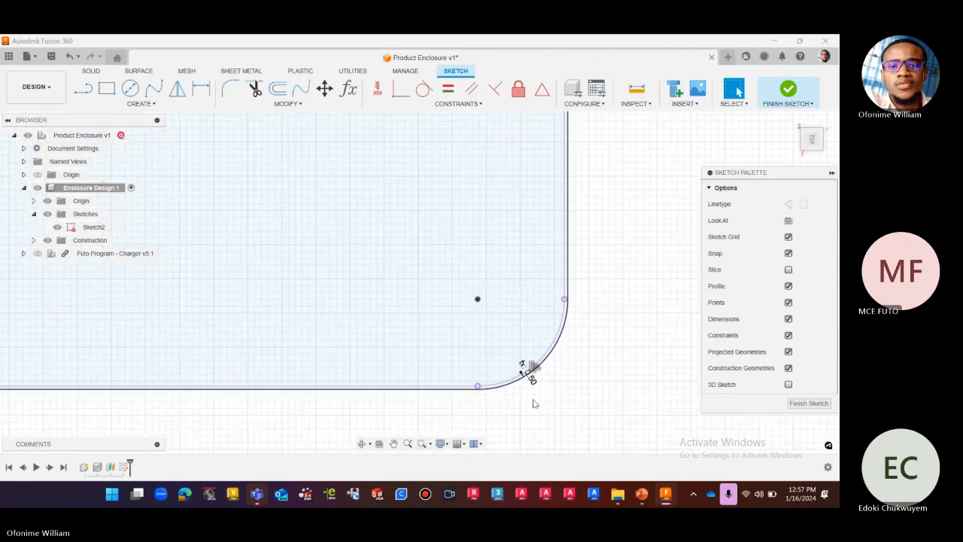
pyautogui.scroll(5, 533, 404)
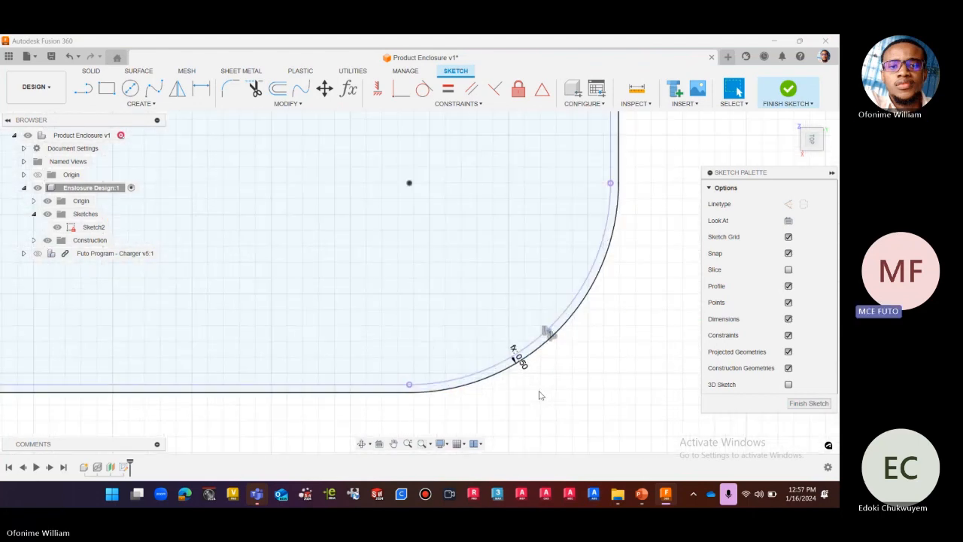
pyautogui.scroll(-8, 538, 395)
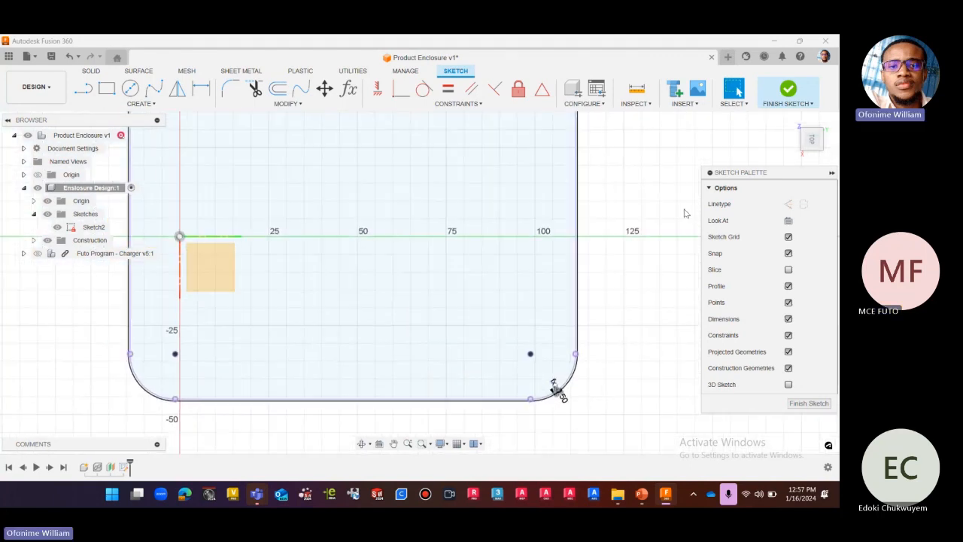
pyautogui.click(812, 140)
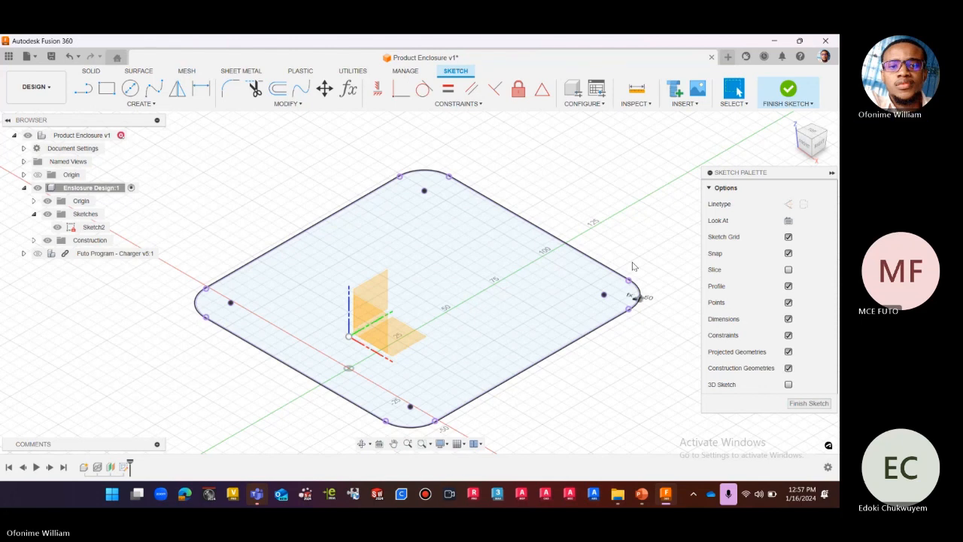
pyautogui.scroll(3, 653, 299)
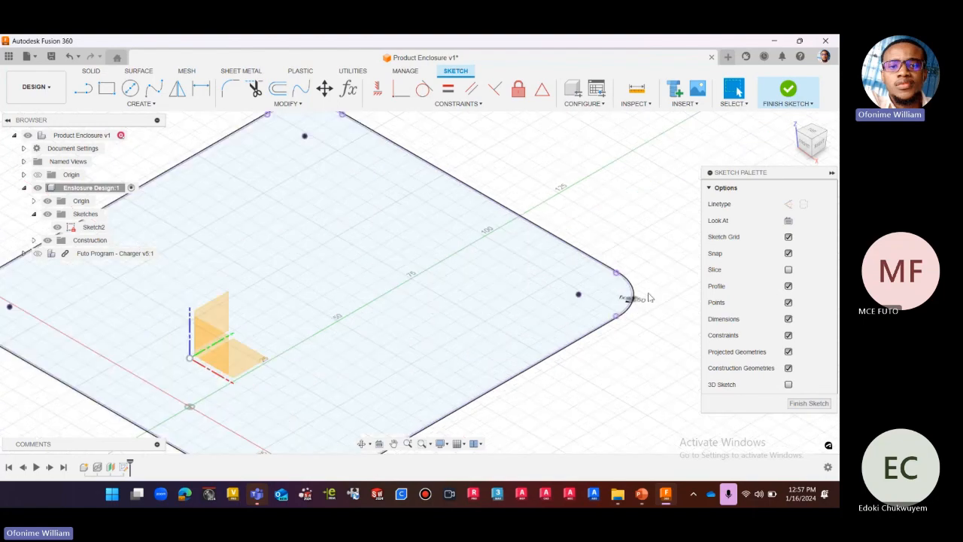
pyautogui.scroll(3, 641, 296)
pyautogui.scroll(-3, 631, 301)
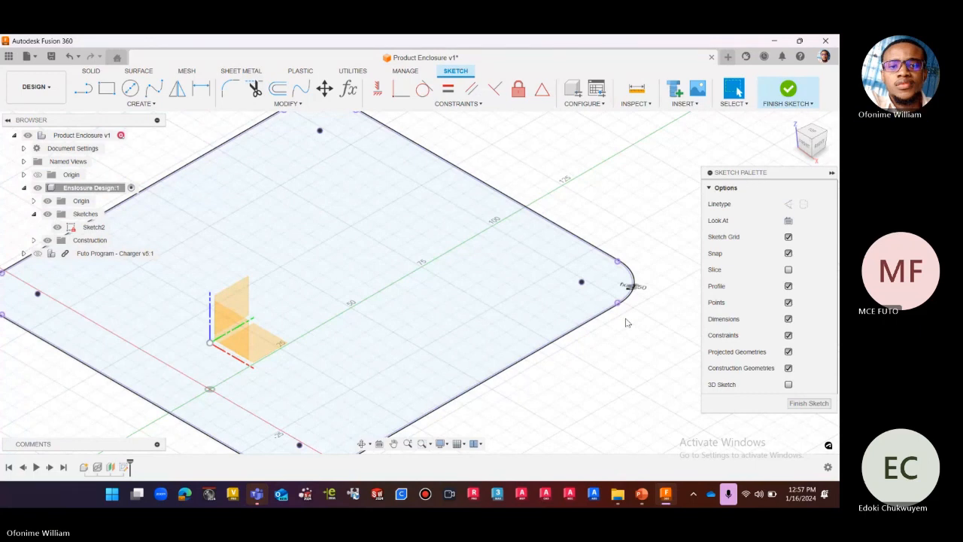
pyautogui.scroll(-2, 626, 322)
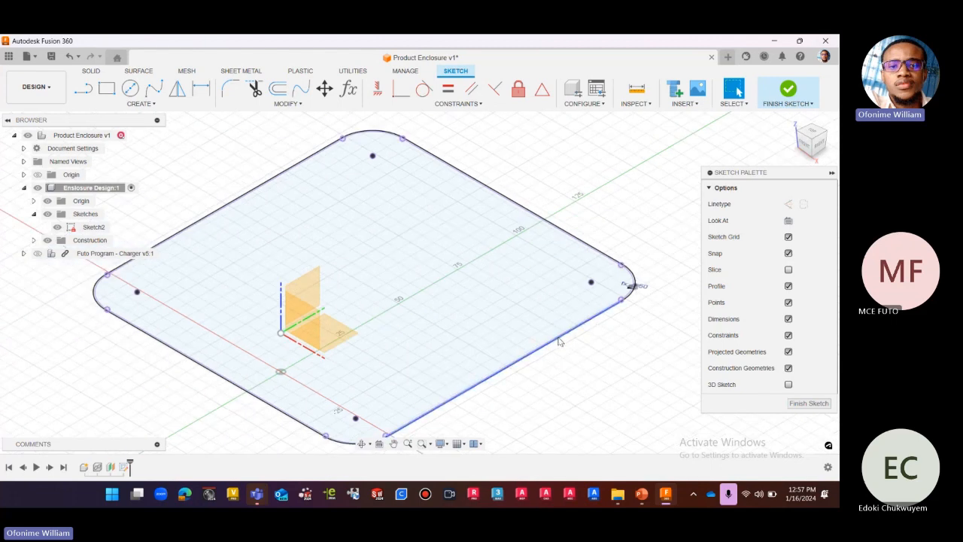
pyautogui.scroll(1, 559, 341)
pyautogui.scroll(-2, 594, 368)
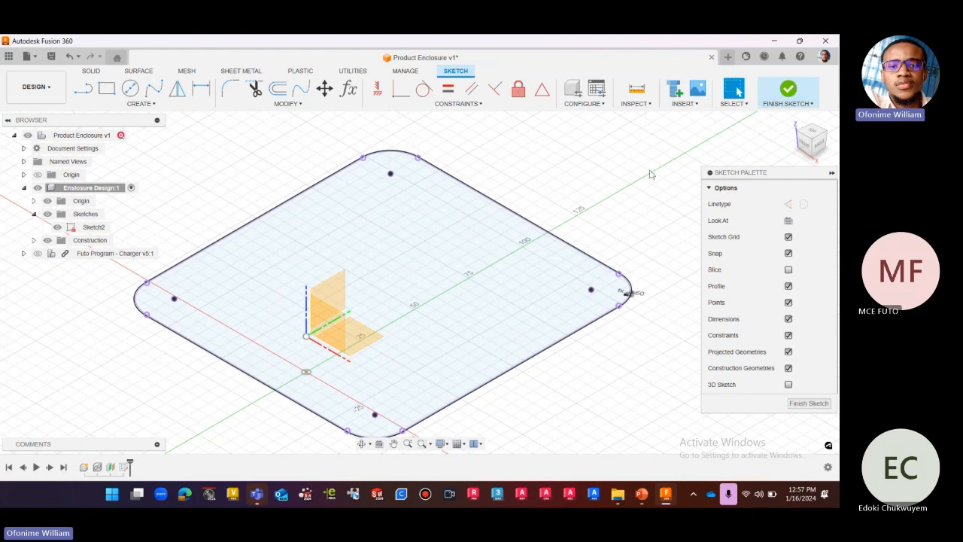
# Finish the offset outline sketch and select Sketch2 in the Enclosure Design component.
pyautogui.click(788, 89)
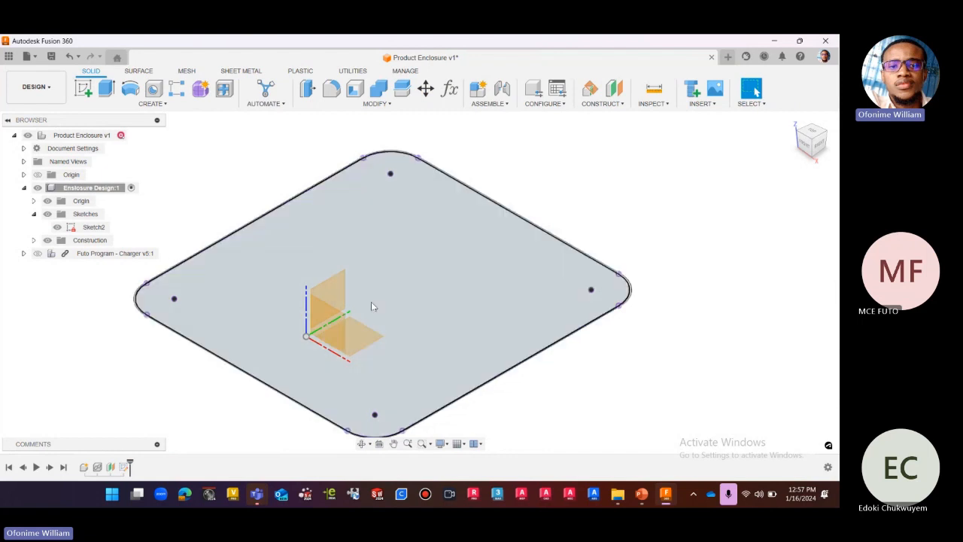
pyautogui.scroll(-2, 372, 300)
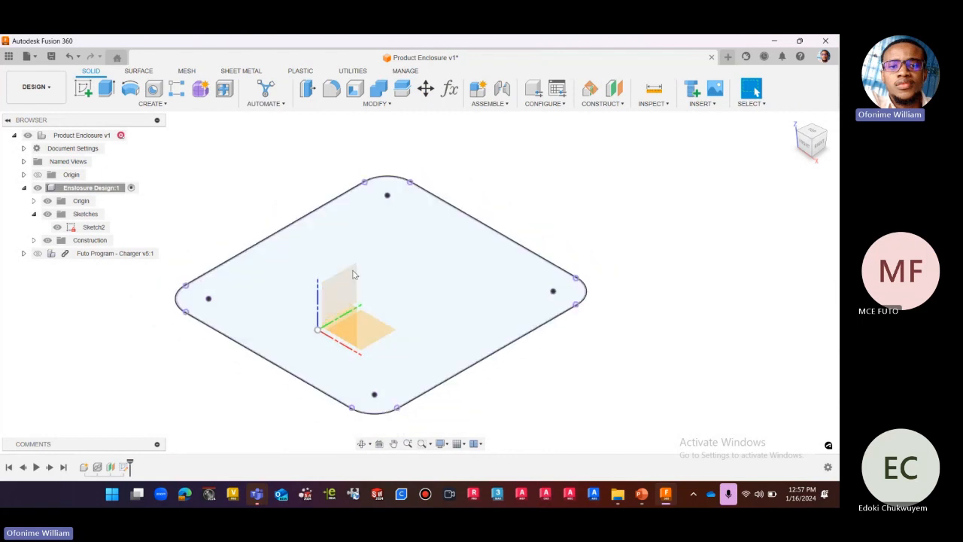
pyautogui.click(95, 228)
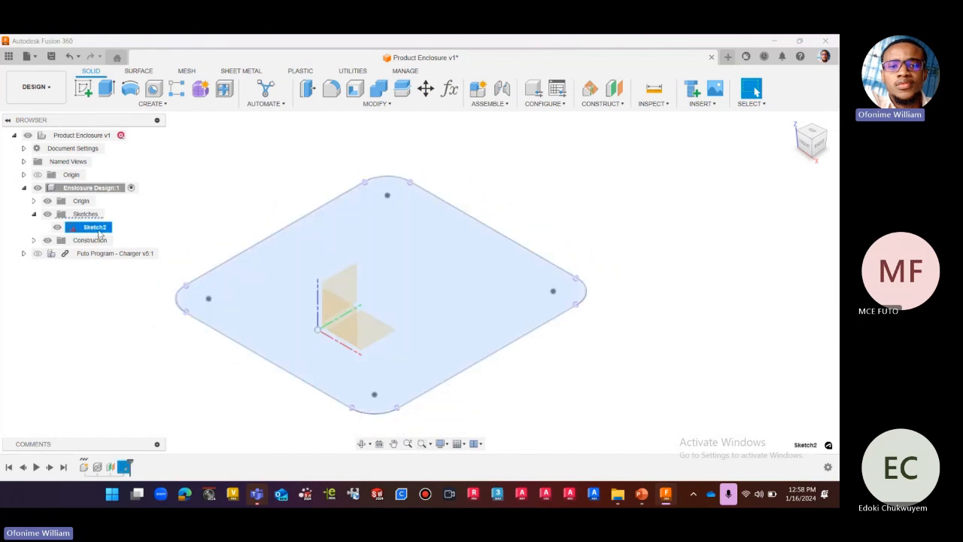
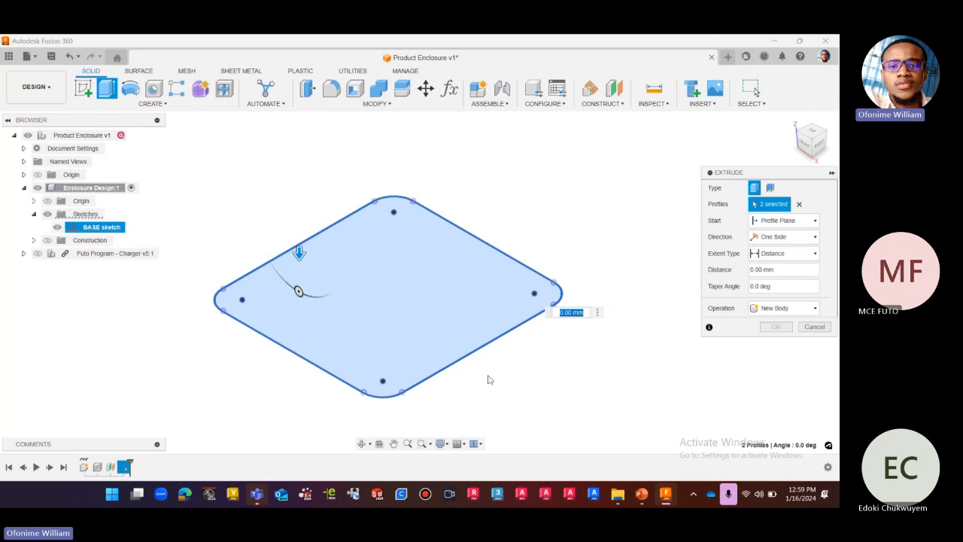
# Extrude the two BASE sketch profiles upward as a new body with a distance of -55 mm, working in the right side view.
pyautogui.scroll(5, 546, 332)
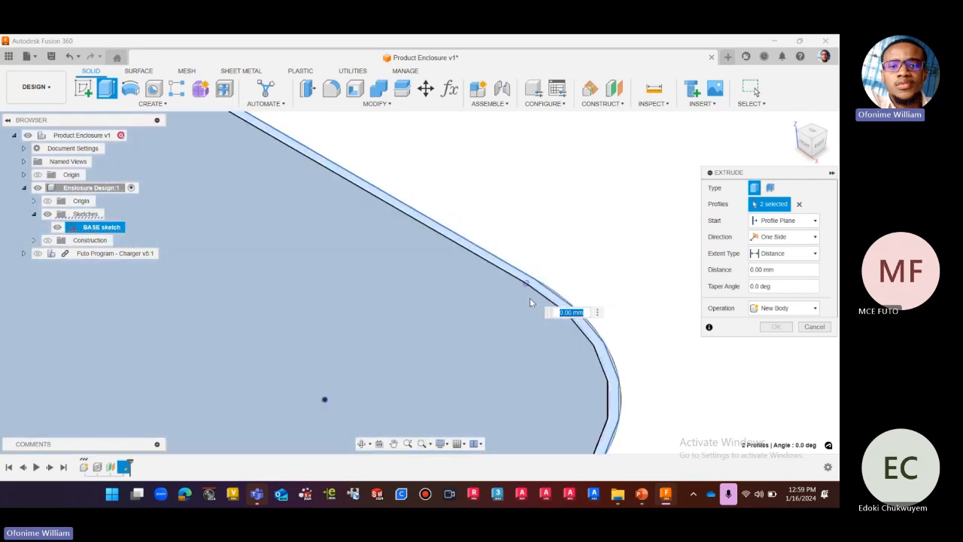
pyautogui.scroll(3, 528, 292)
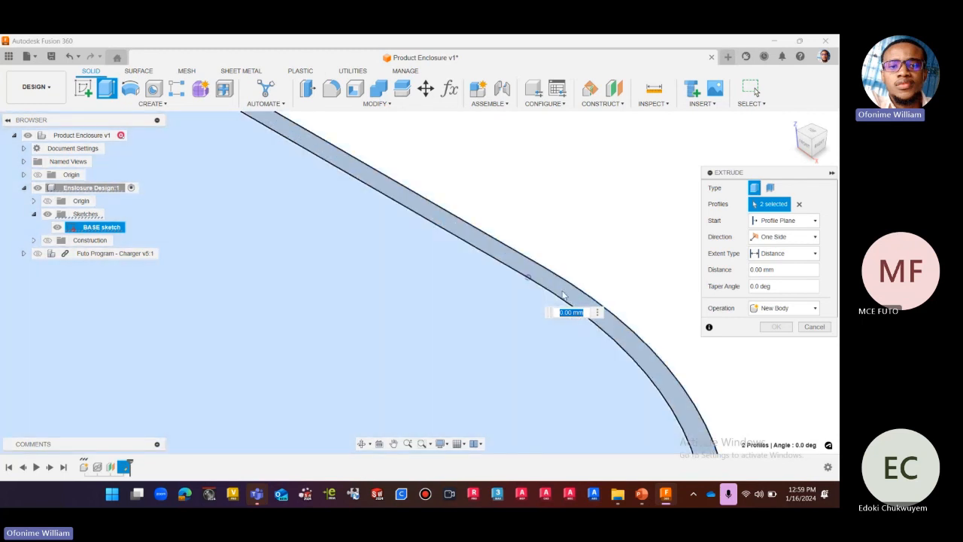
pyautogui.scroll(-5, 554, 285)
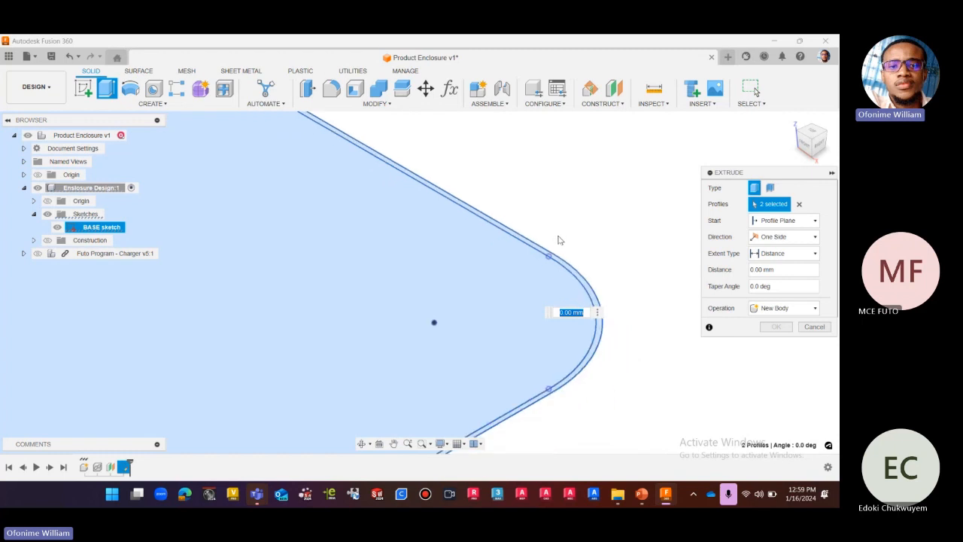
pyautogui.scroll(-5, 591, 241)
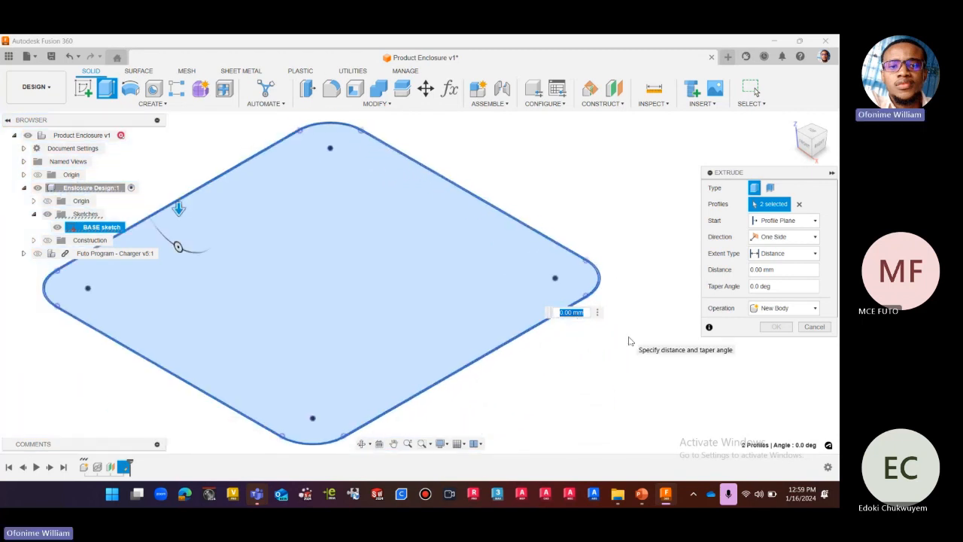
pyautogui.scroll(-2, 613, 357)
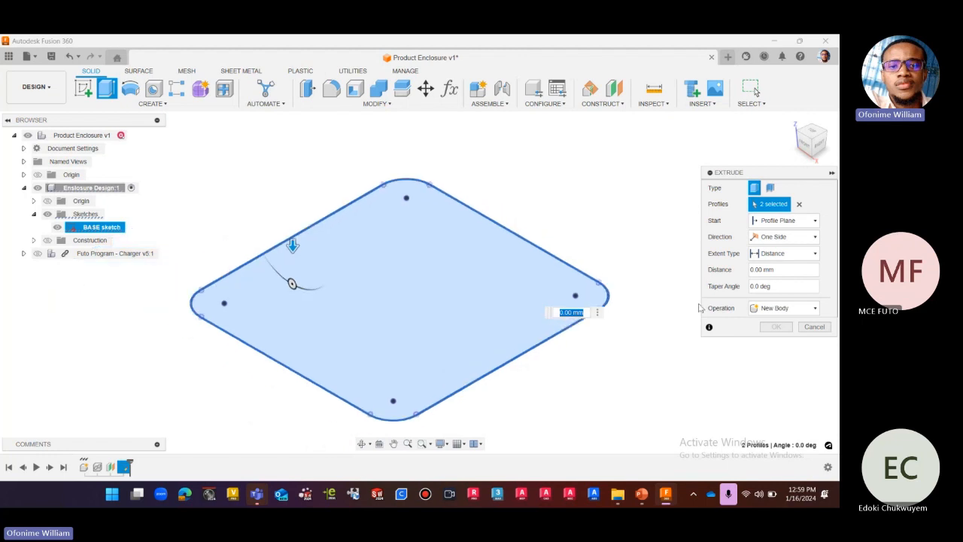
pyautogui.click(821, 144)
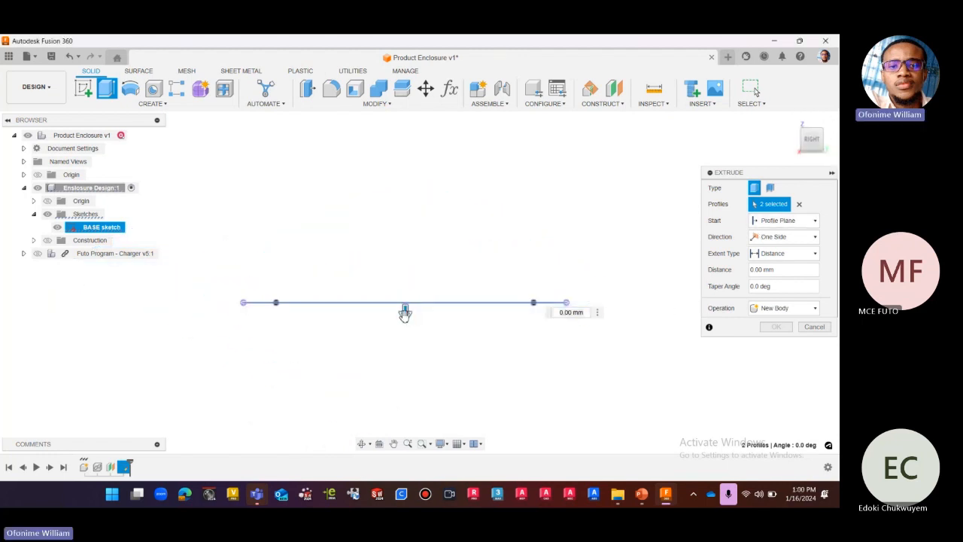
pyautogui.moveTo(404, 310); pyautogui.dragTo(404, 177)
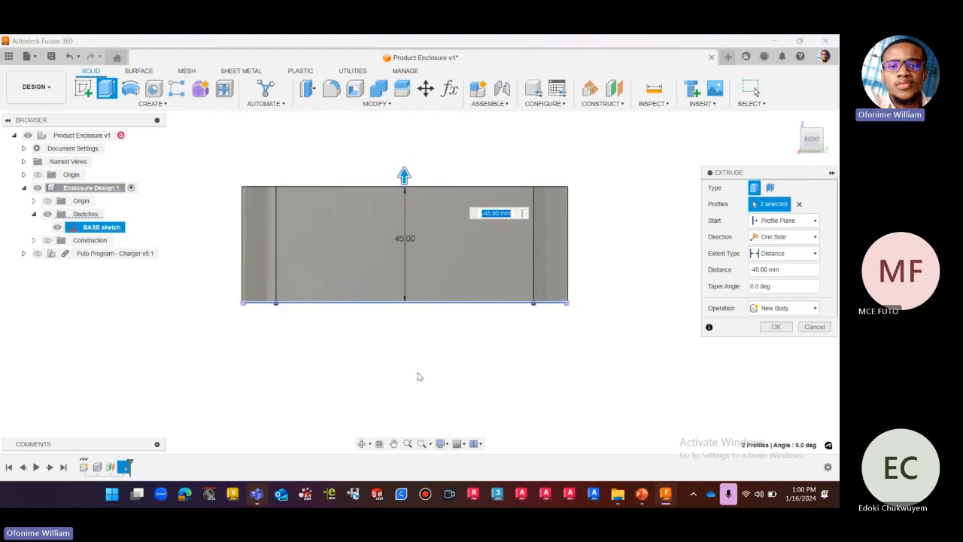
pyautogui.moveTo(404, 172); pyautogui.dragTo(404, 151)
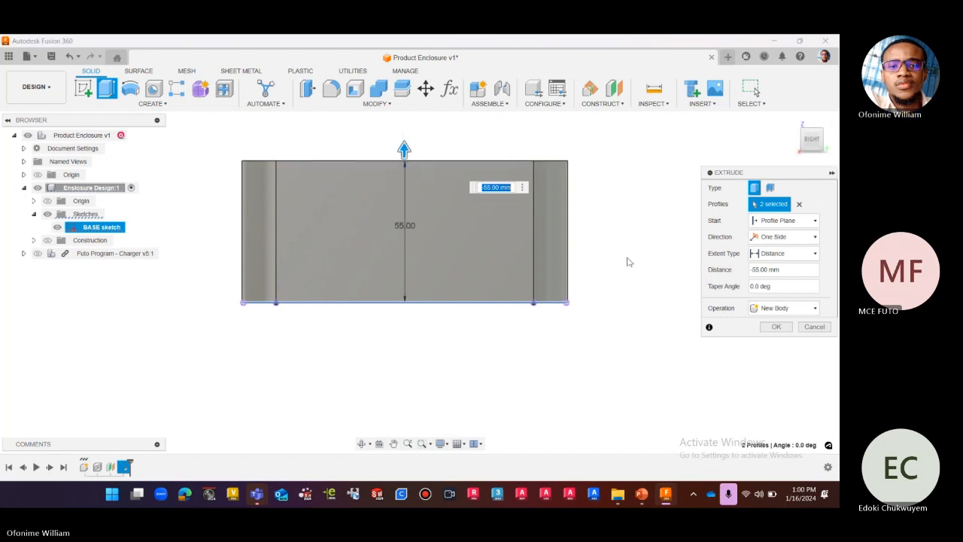
# Reduce the enclosure extrusion's height by setting its distance to -50 mm.
pyautogui.scroll(-1, 544, 360)
pyautogui.scroll(2, 544, 167)
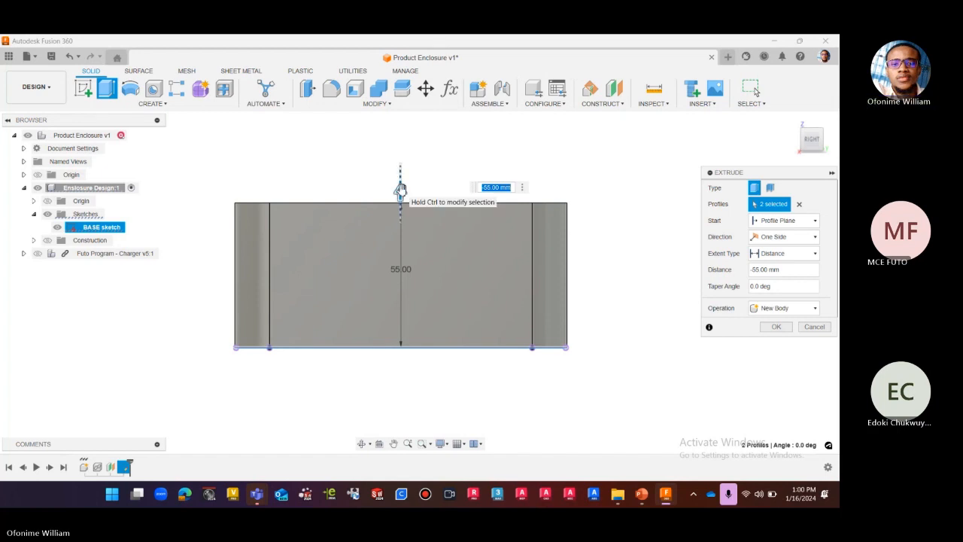
pyautogui.moveTo(400, 188); pyautogui.dragTo(401, 206)
pyautogui.scroll(4, 403, 208)
pyautogui.scroll(-4, 516, 188)
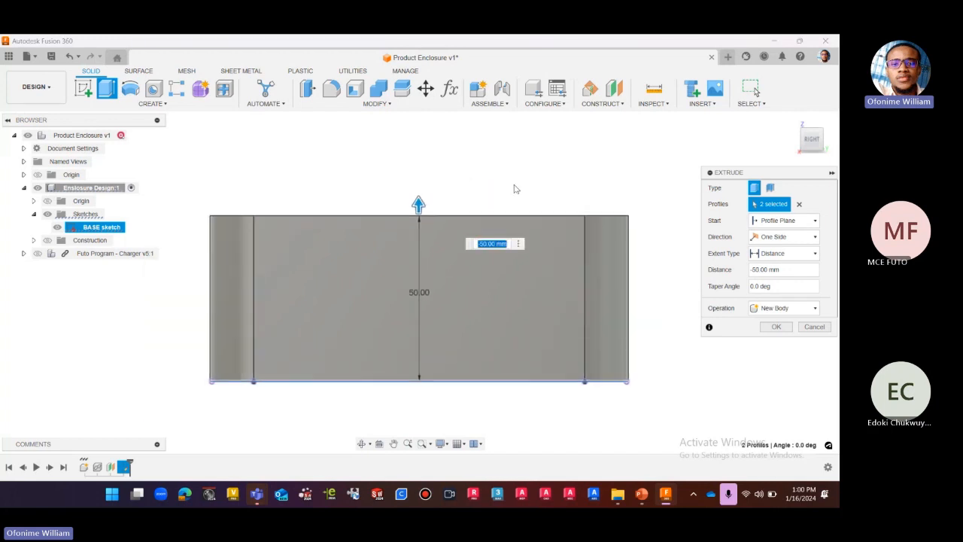
# Raise the extrusion distance to -55 mm so the enclosure body covers the Futo Program - Charger component.
pyautogui.click(792, 120)
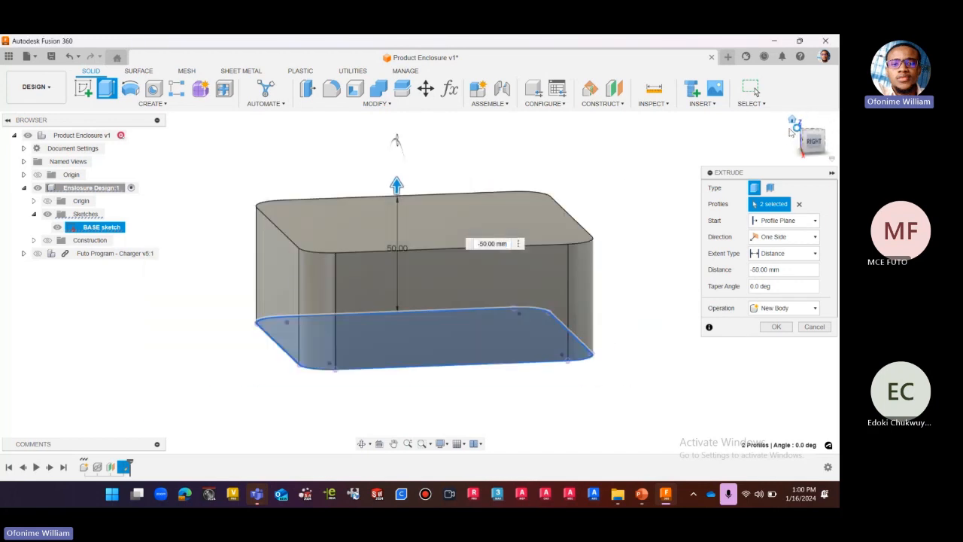
pyautogui.click(821, 150)
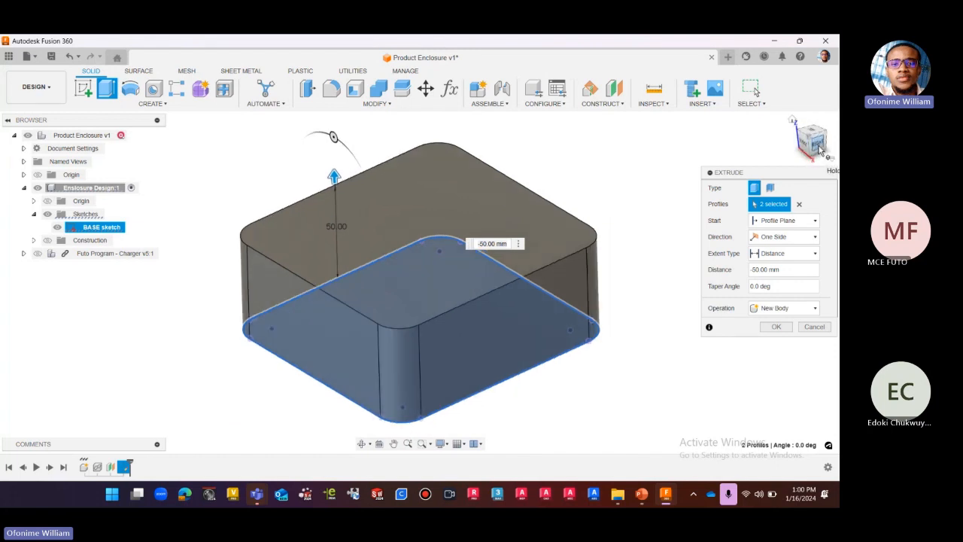
pyautogui.scroll(1, 516, 227)
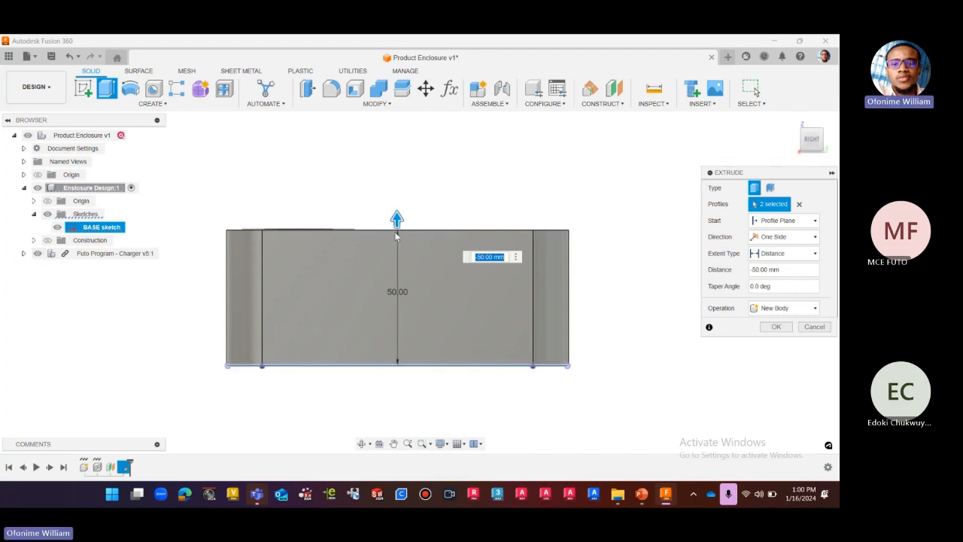
pyautogui.moveTo(396, 229); pyautogui.dragTo(396, 206)
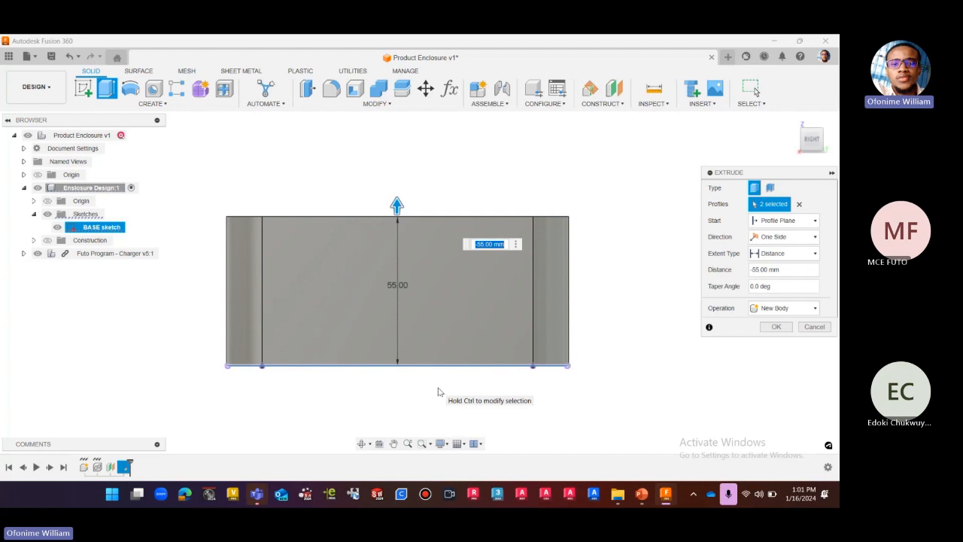
# Apply the enclosure extrusion and display the model in the Wireframe visual style to check the board inside it.
pyautogui.click(465, 445)
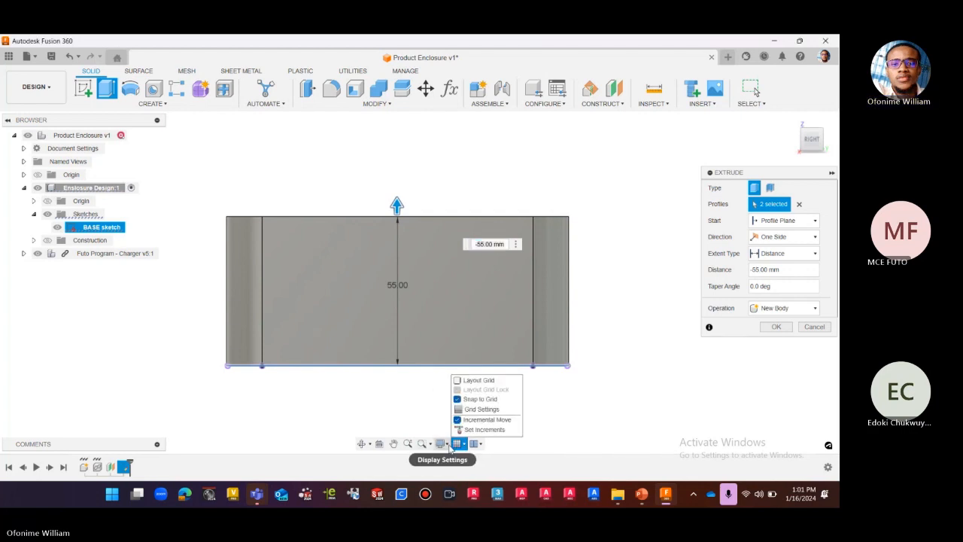
pyautogui.click(449, 445)
pyautogui.moveTo(477, 368)
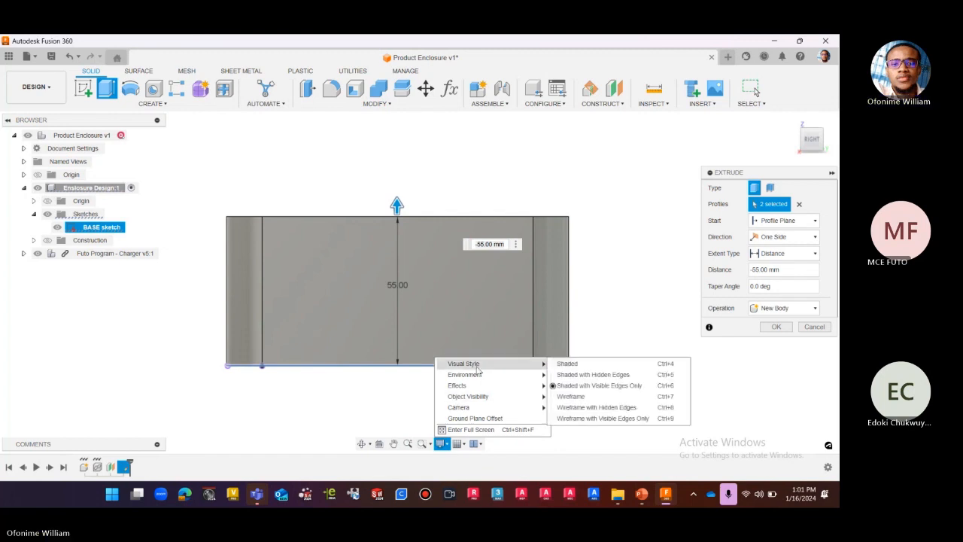
pyautogui.click(570, 396)
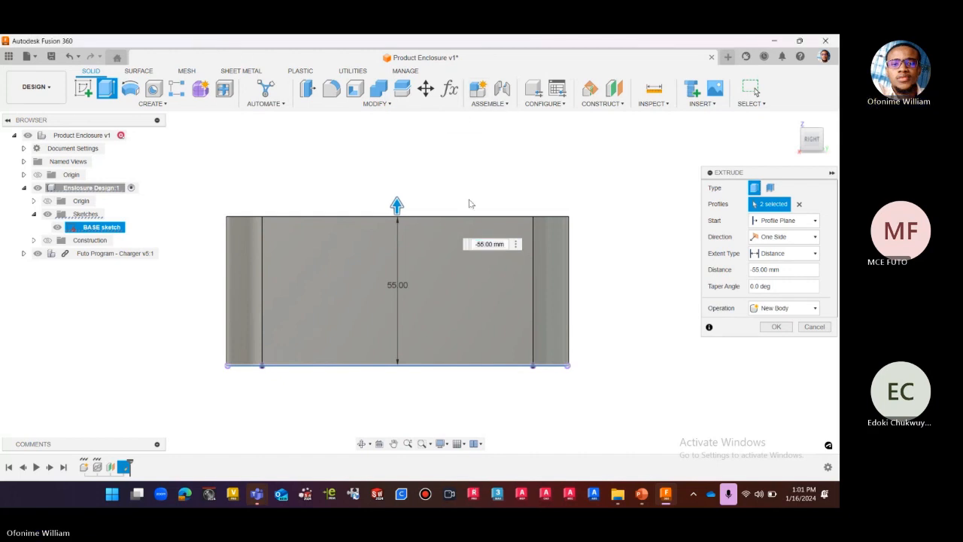
pyautogui.click(778, 329)
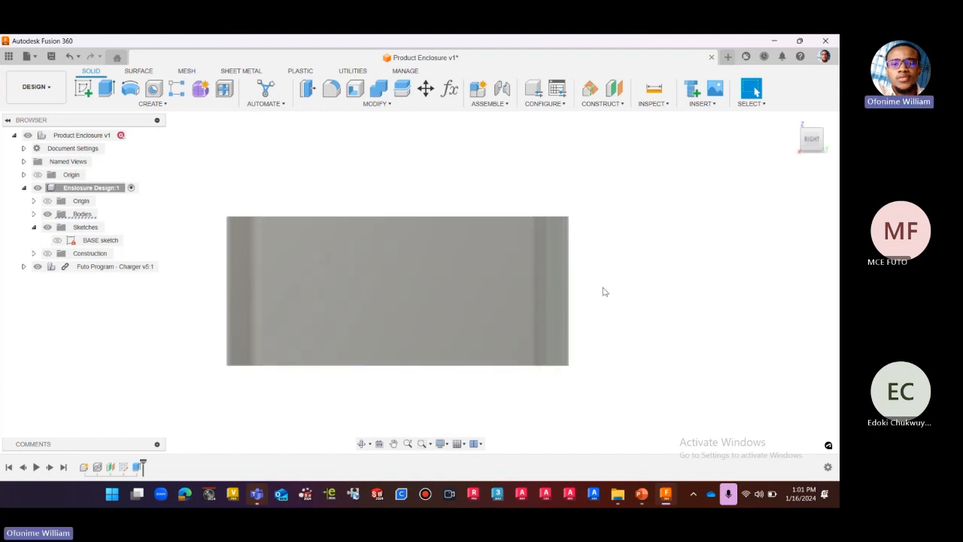
pyautogui.scroll(3, 545, 243)
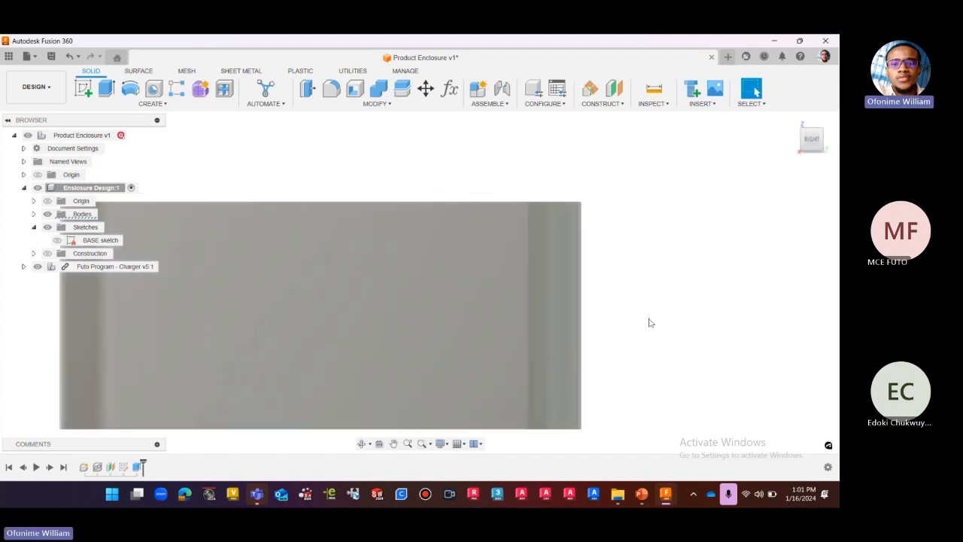
pyautogui.scroll(-2, 645, 316)
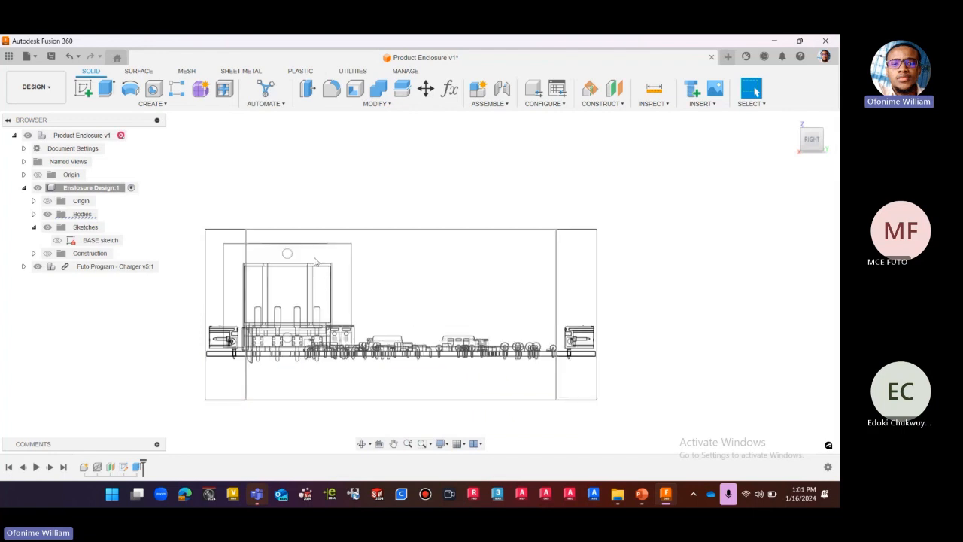
pyautogui.scroll(-1, 311, 260)
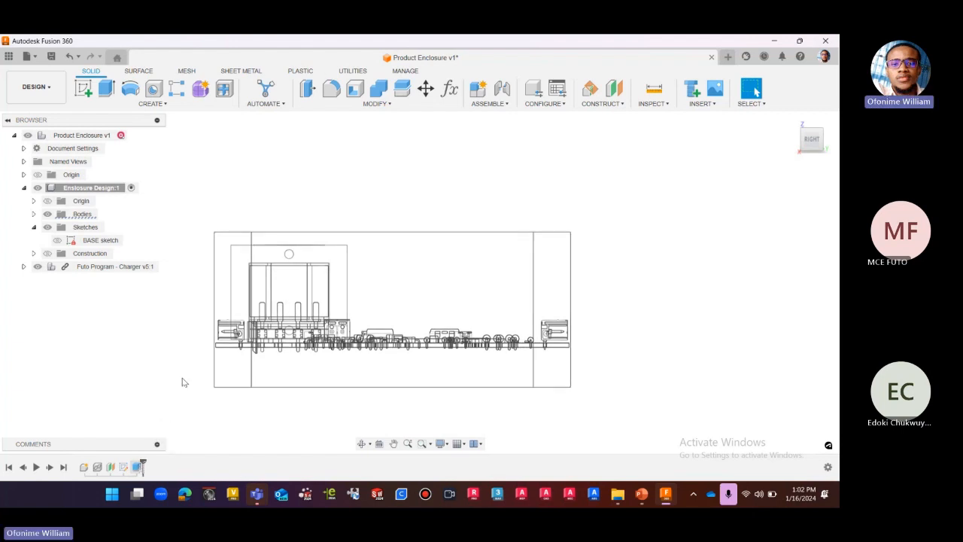
pyautogui.click(156, 104)
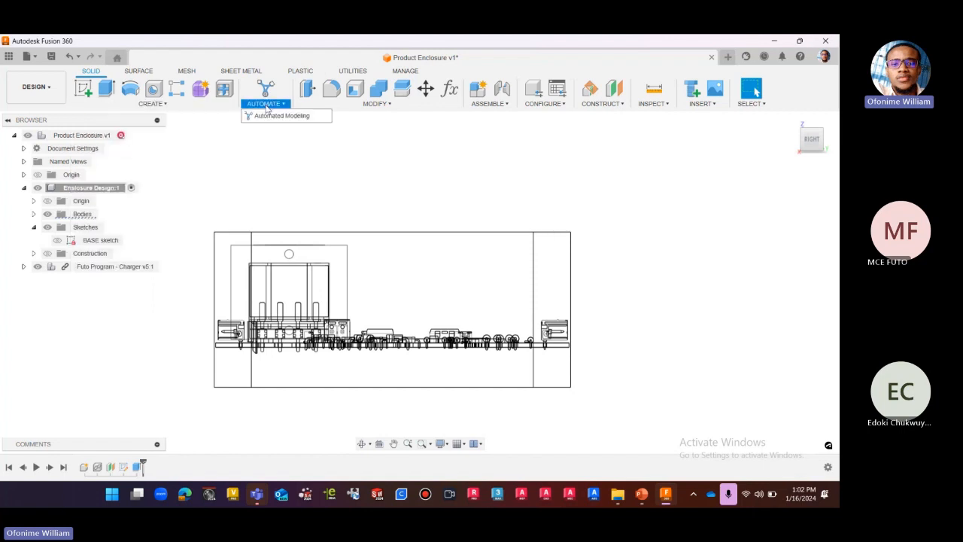
pyautogui.moveTo(369, 104)
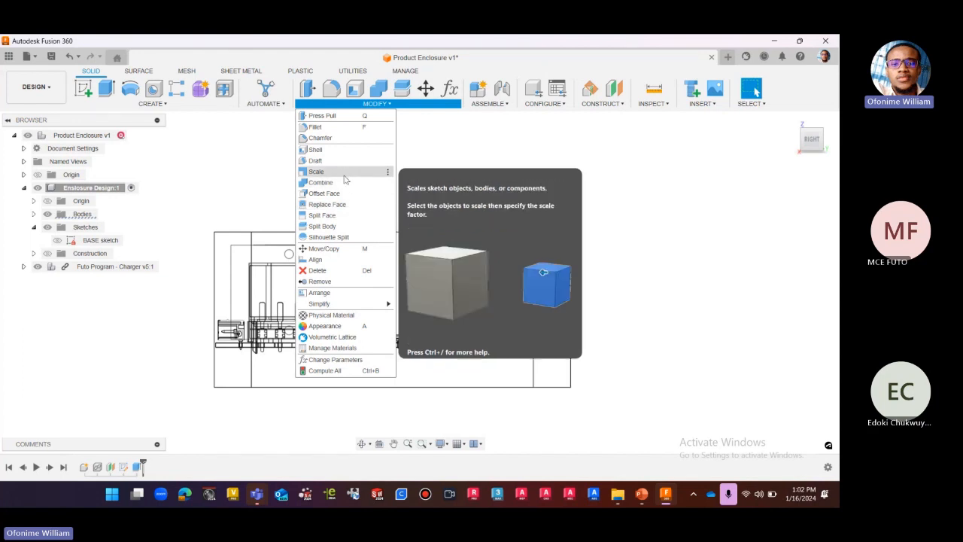
pyautogui.click(273, 188)
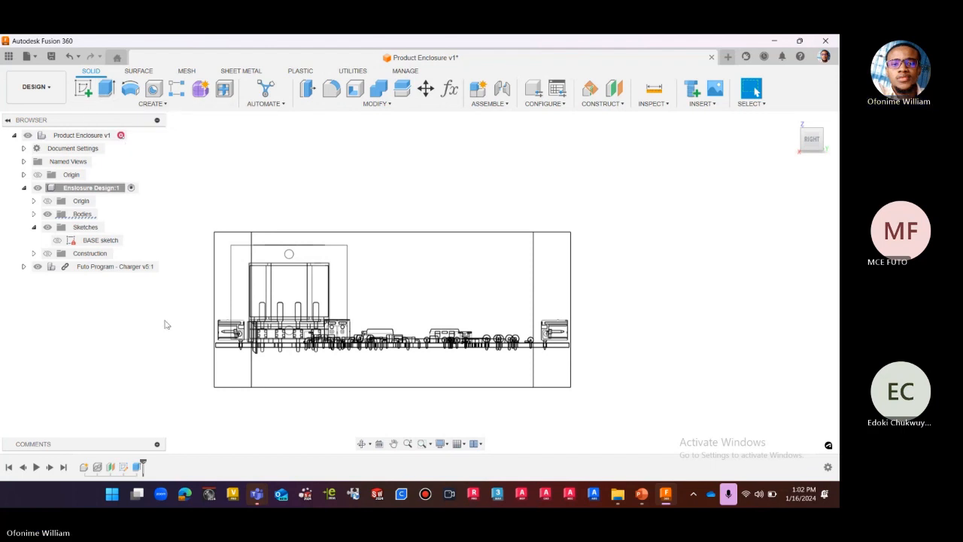
# Reopen the enclosure extrusion feature for editing and try a distance of -50 mm.
pyautogui.click(137, 467)
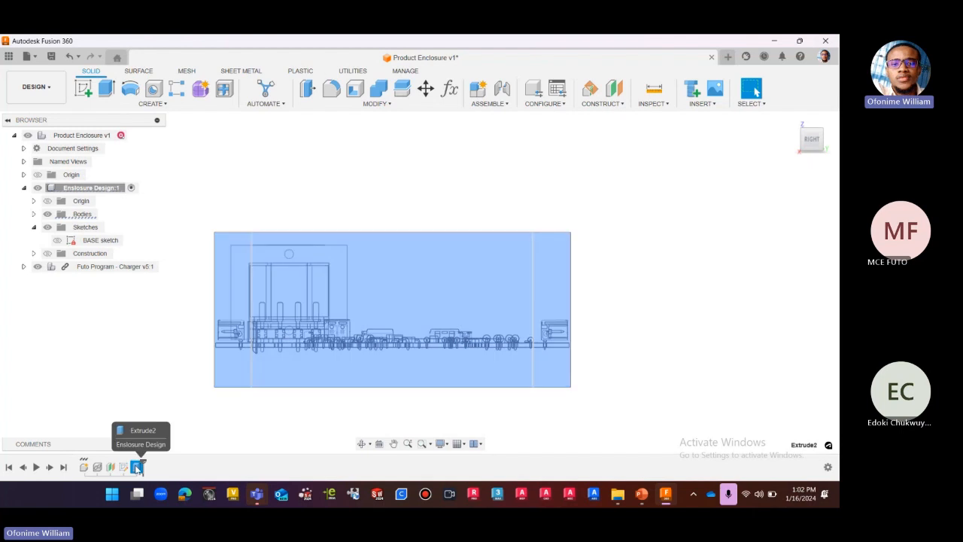
pyautogui.rightClick(137, 467)
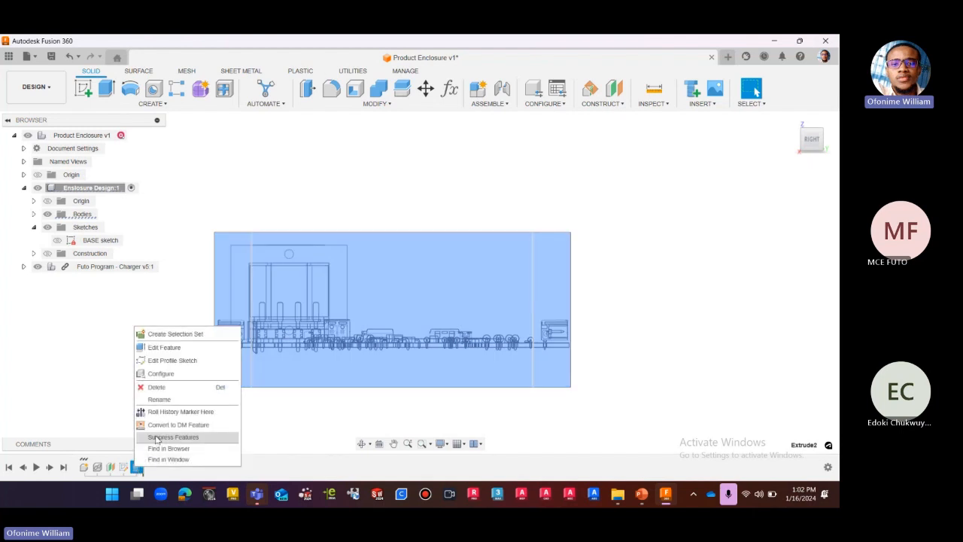
pyautogui.click(168, 349)
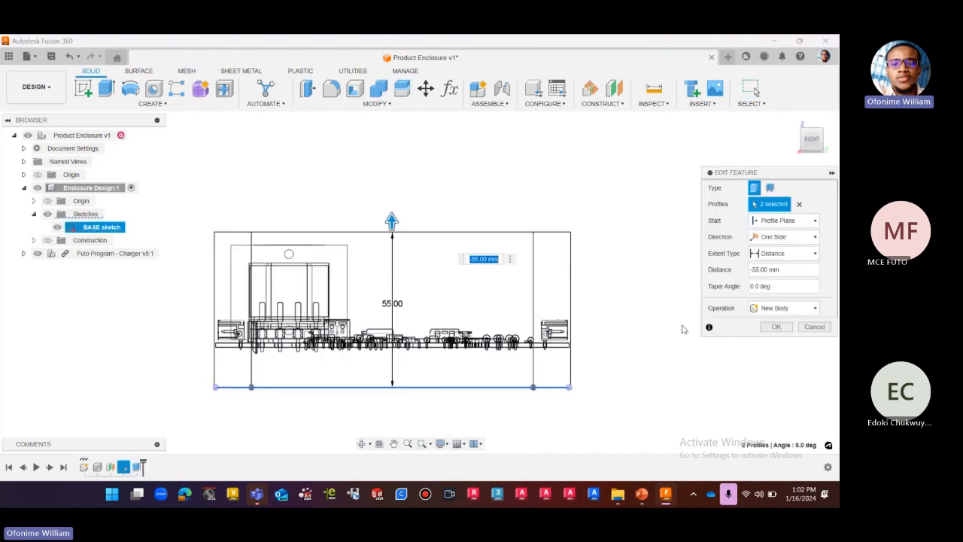
pyautogui.moveTo(767, 173); pyautogui.dragTo(665, 156)
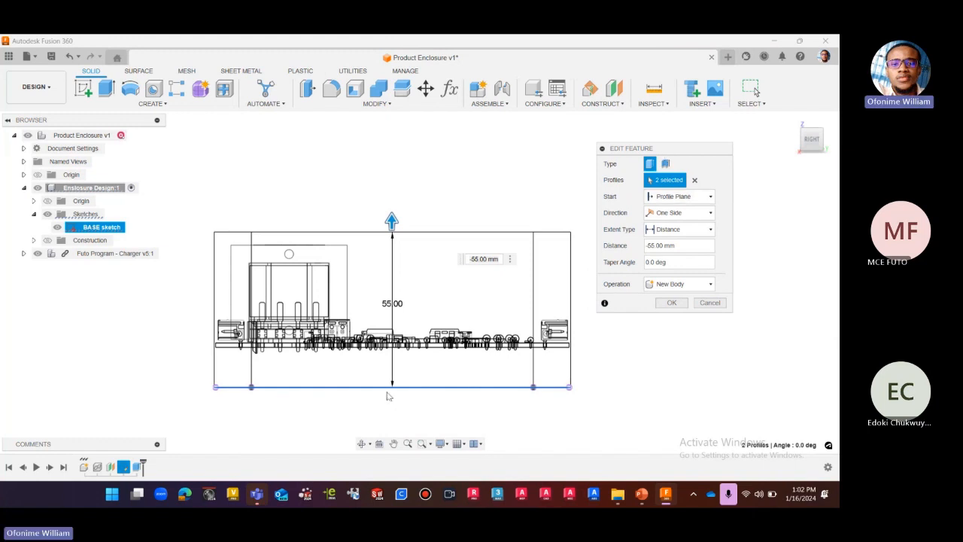
pyautogui.scroll(1, 386, 400)
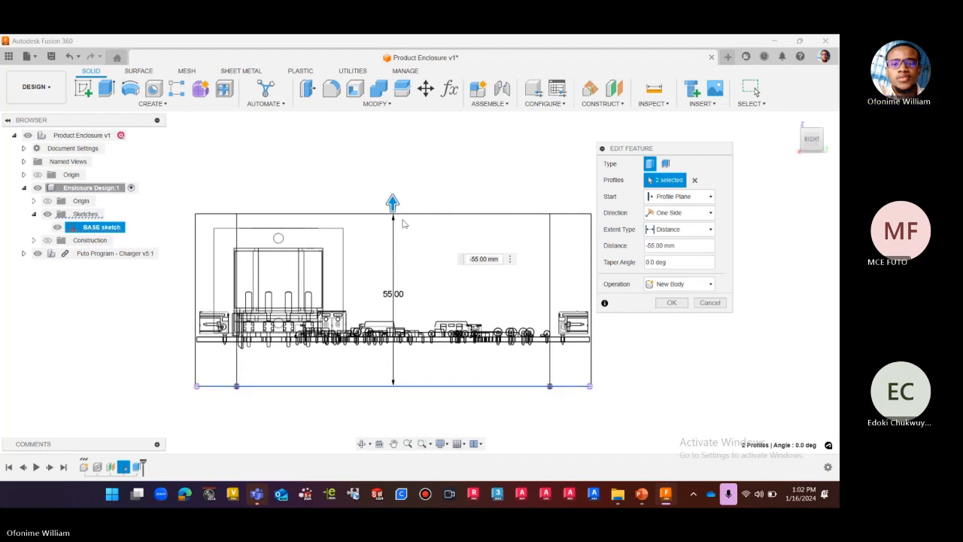
pyautogui.moveTo(393, 202); pyautogui.dragTo(395, 216)
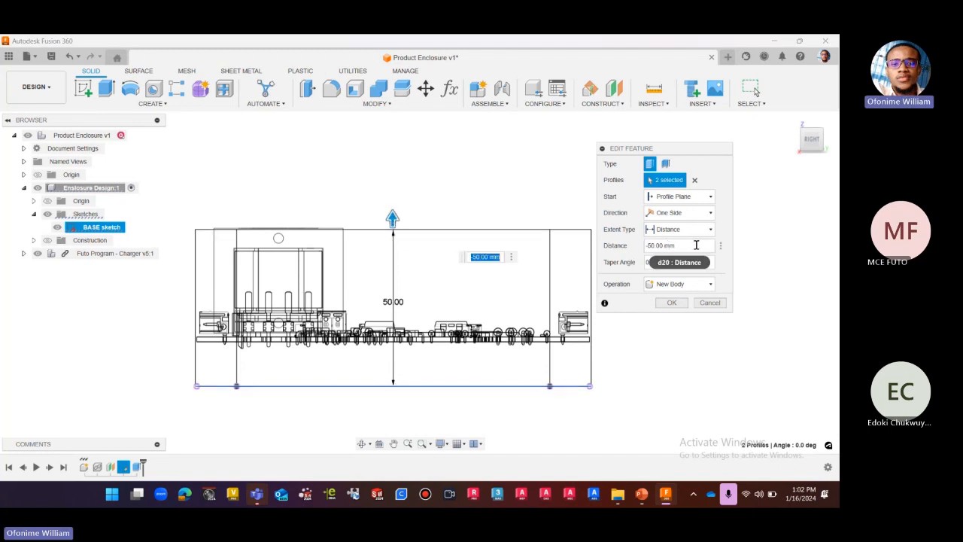
# Try a distance of 0 mm for the extrusion and discard the feature edit.
pyautogui.click(666, 246)
pyautogui.write('0')
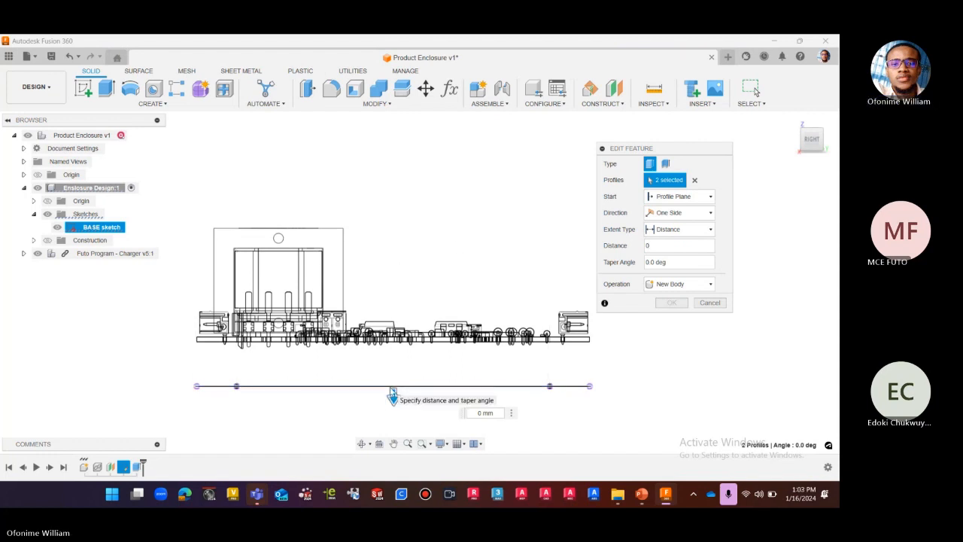
pyautogui.scroll(1, 398, 391)
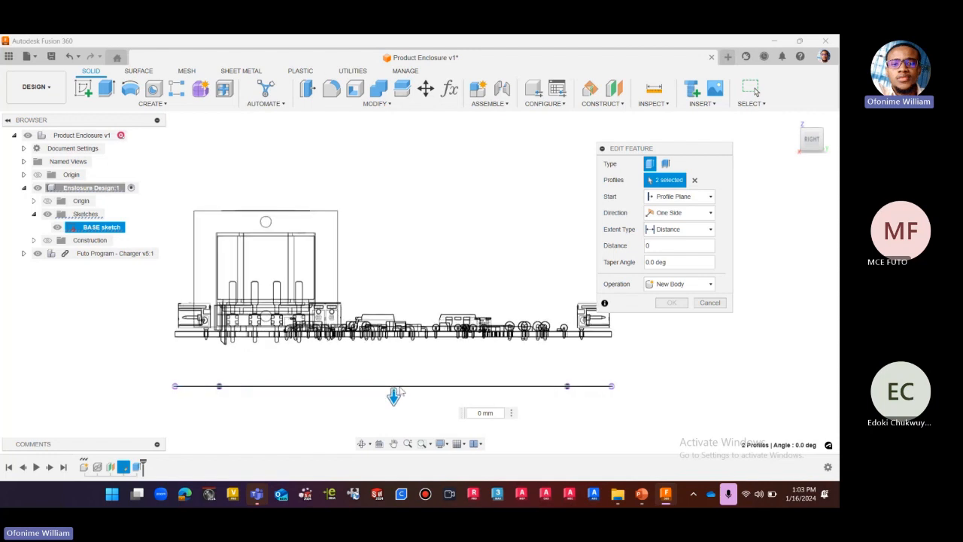
pyautogui.scroll(1, 396, 392)
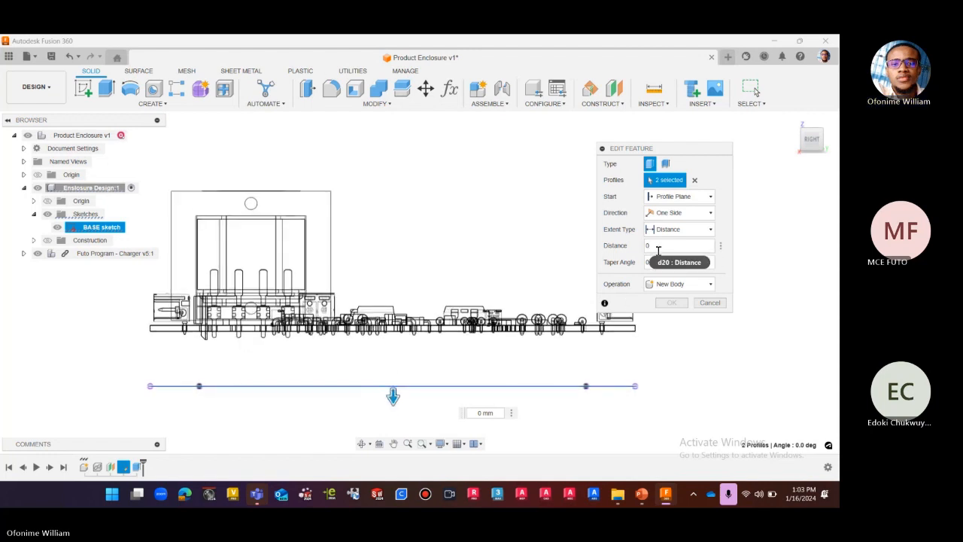
pyautogui.click(646, 247)
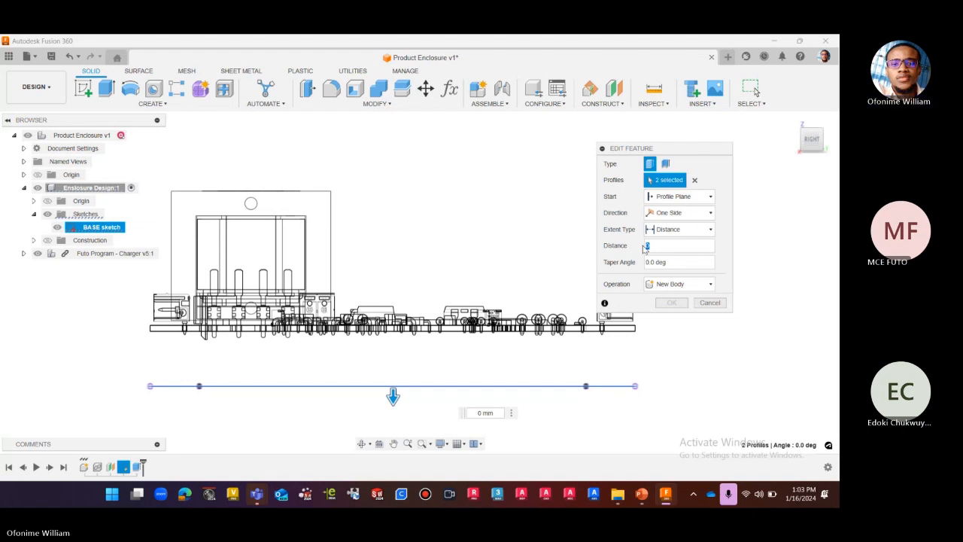
pyautogui.click(708, 304)
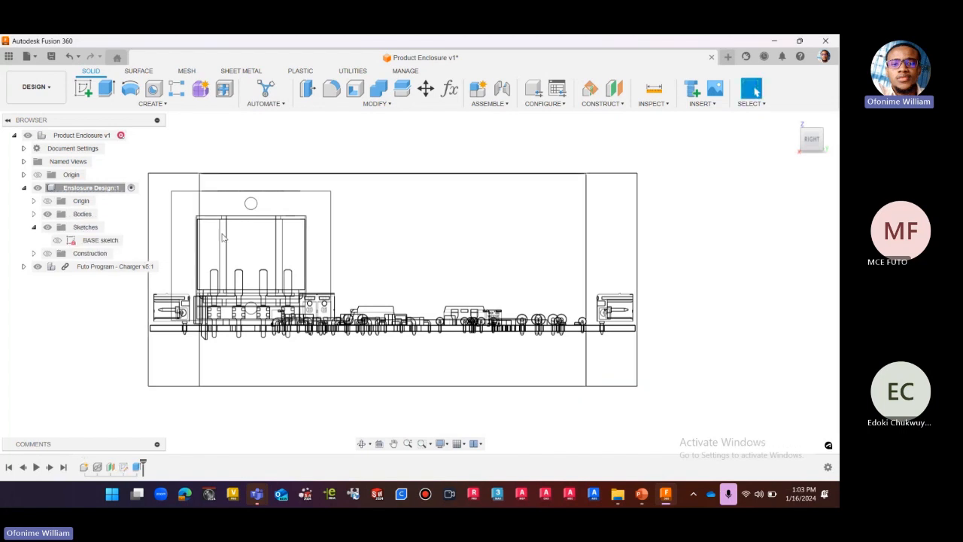
# Check the distance expression of the enclosure's offset plane and close its feature edit without changes.
pyautogui.rightClick(110, 467)
pyautogui.click(150, 356)
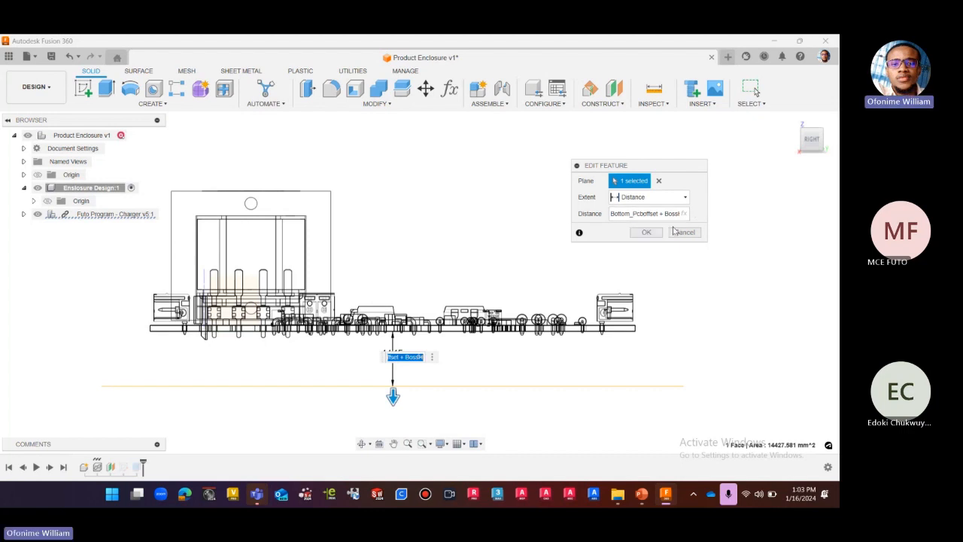
pyautogui.click(660, 232)
# Look up the model parameter names and expressions of Plane1 and the BASE sketch in the parameters table.
pyautogui.click(449, 88)
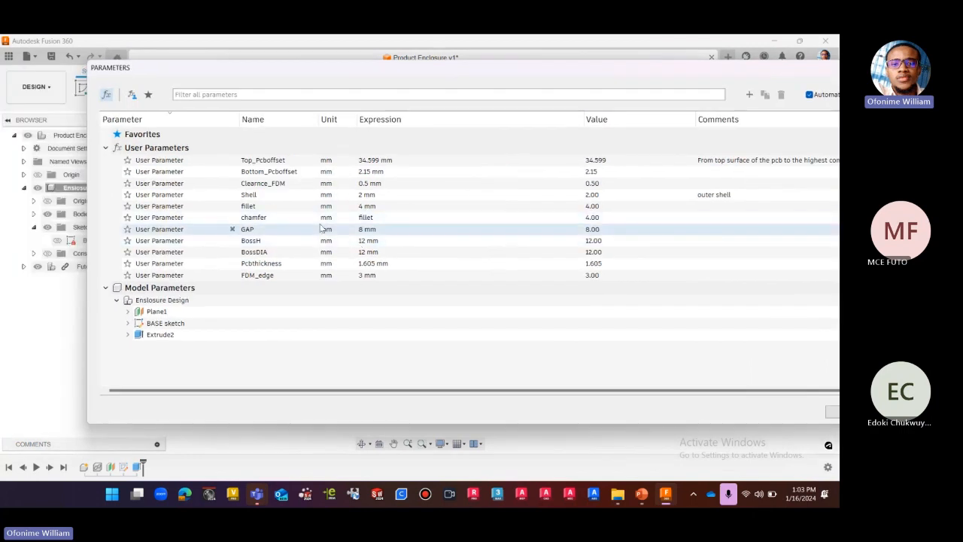
pyautogui.click(128, 323)
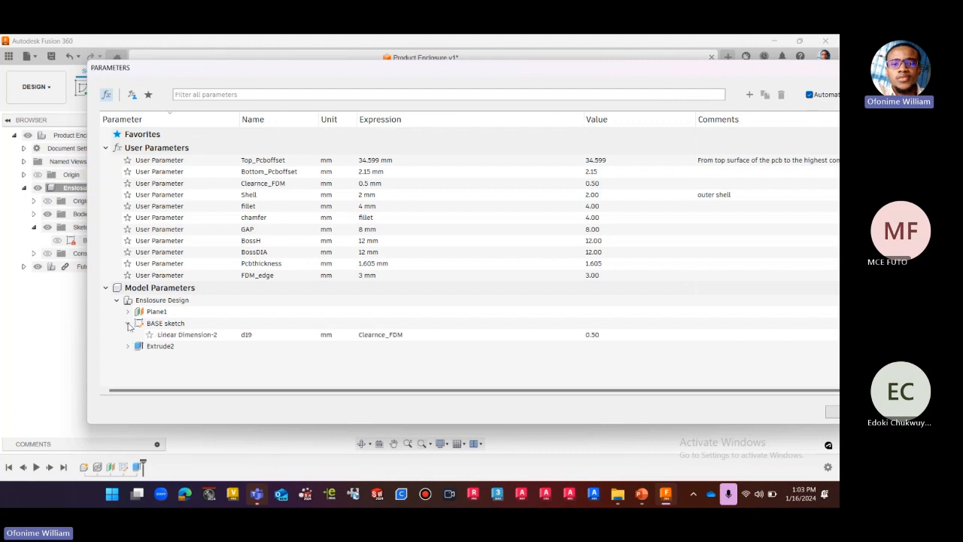
pyautogui.click(128, 311)
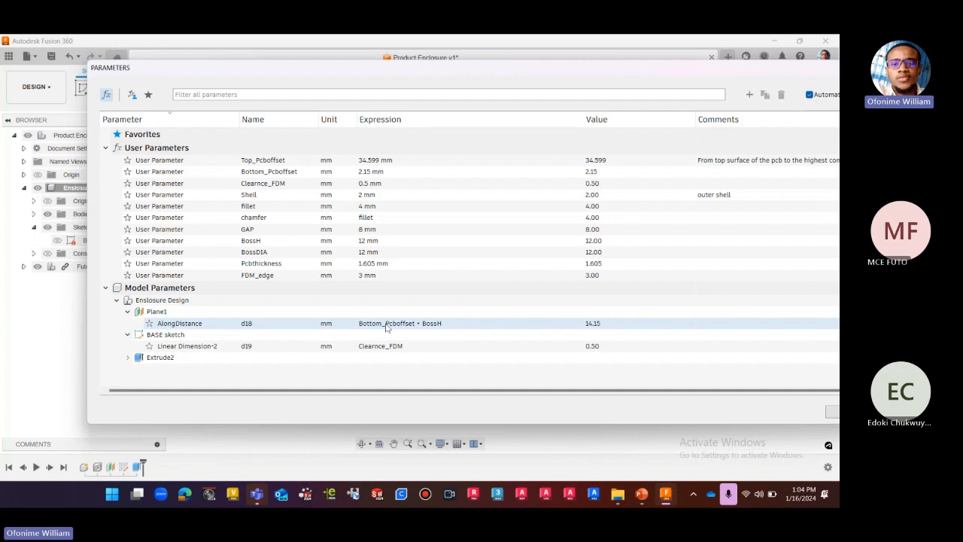
pyautogui.moveTo(497, 68); pyautogui.dragTo(435, 85)
pyautogui.click(815, 85)
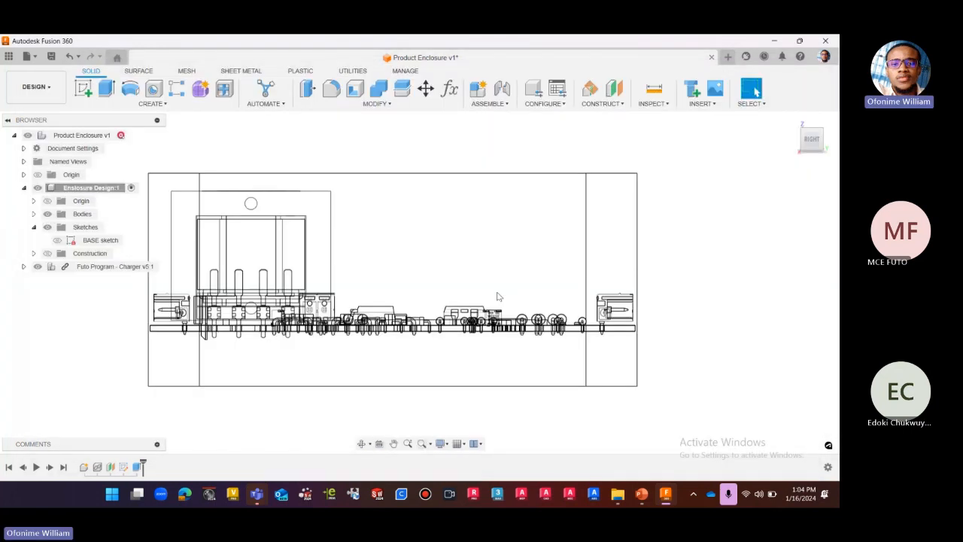
# Reopen the enclosure extrusion feature for editing and try a distance of -35 mm.
pyautogui.click(137, 466)
pyautogui.rightClick(137, 467)
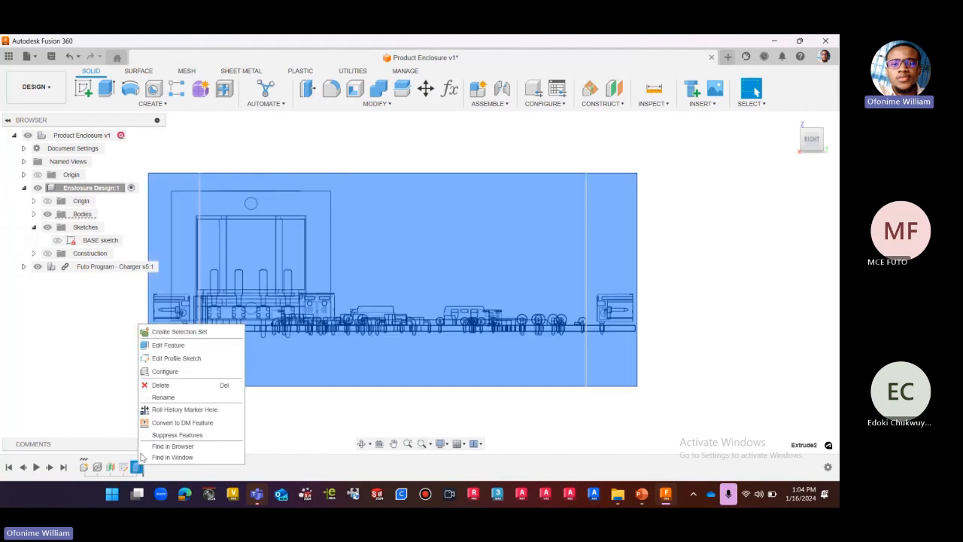
pyautogui.click(162, 352)
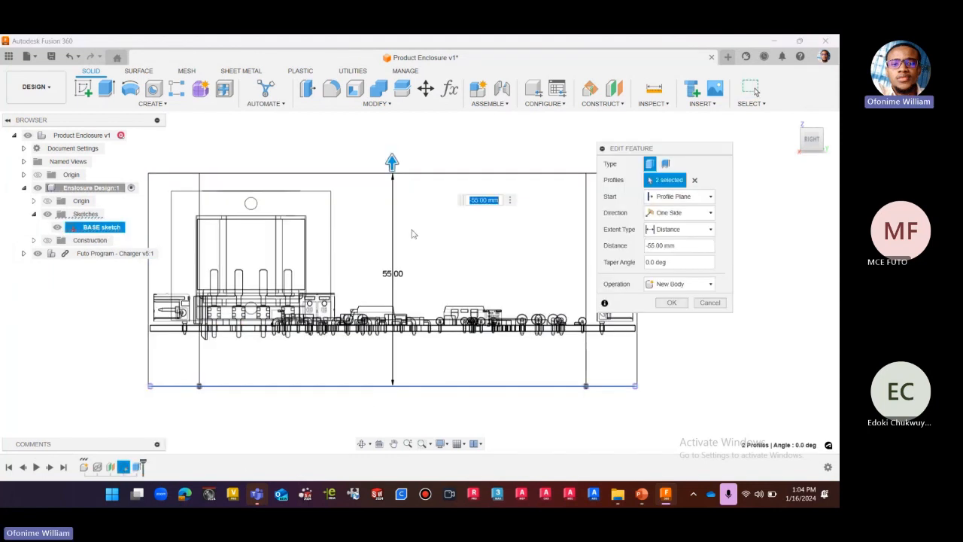
pyautogui.write('-35')
pyautogui.press('Return')
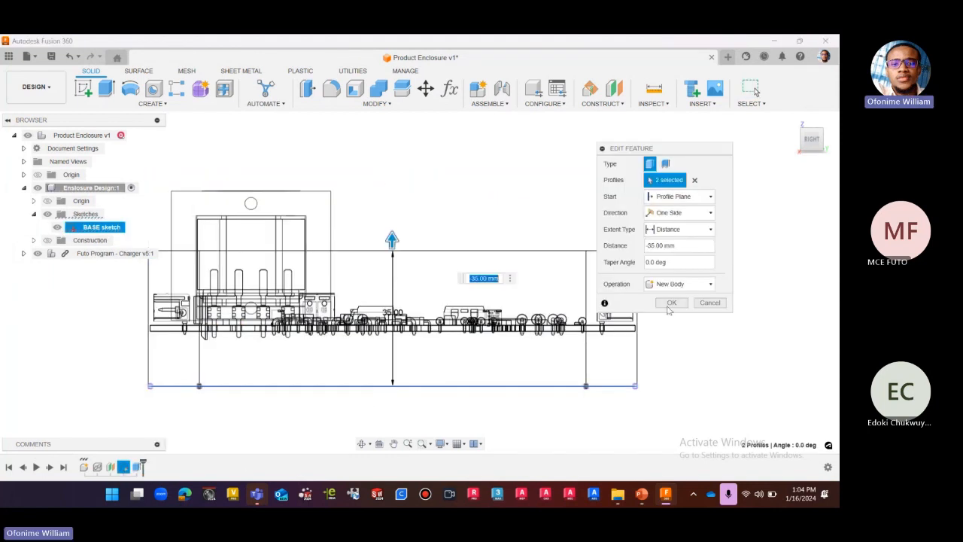
# Replace the extrusion distance with the negated plane offset parameter, entered as (-d18).
pyautogui.doubleClick(683, 247)
pyautogui.write('0')
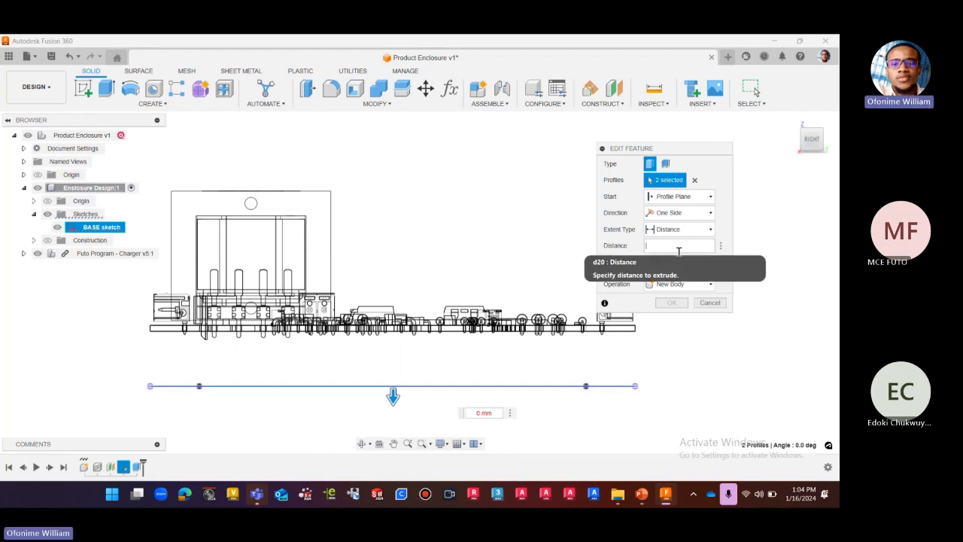
pyautogui.write('d18')
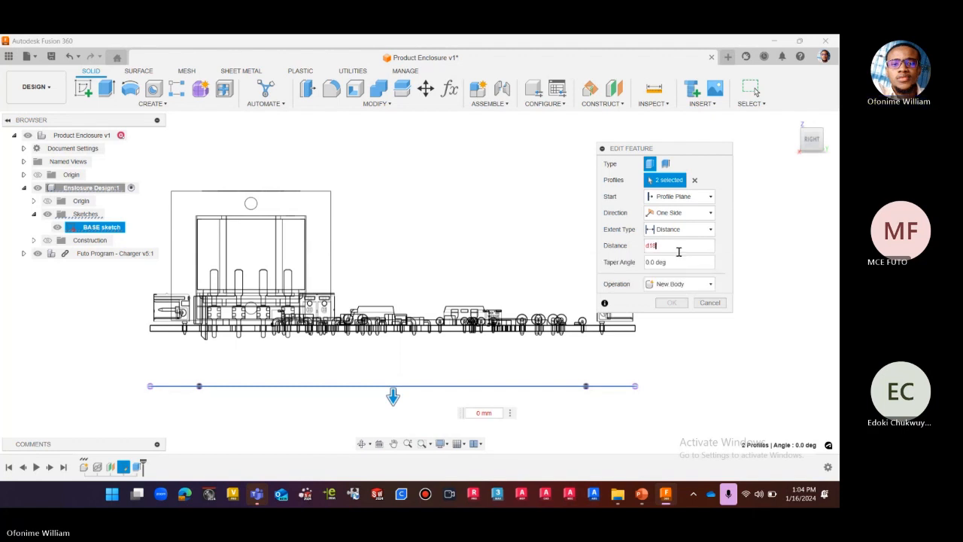
pyautogui.scroll(-3, 431, 188)
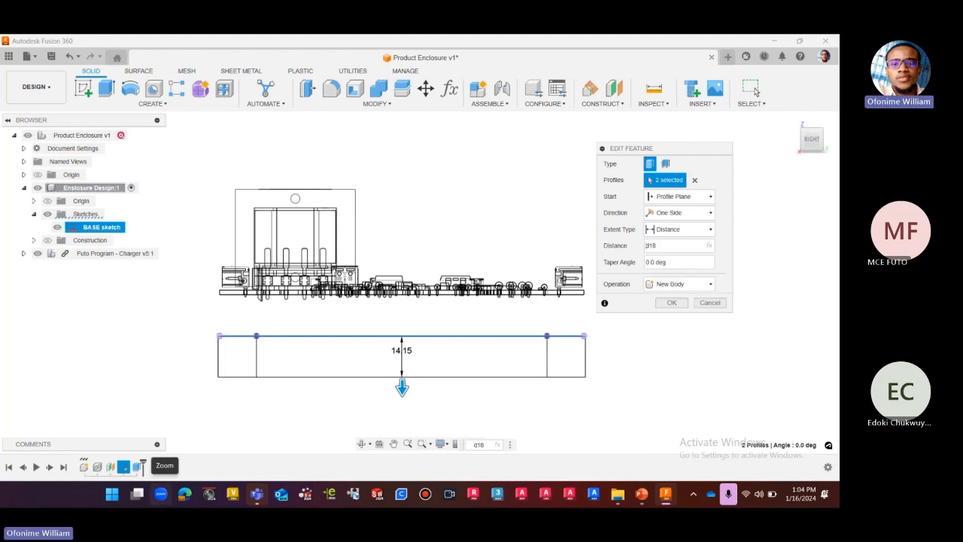
pyautogui.write('(-d18)')
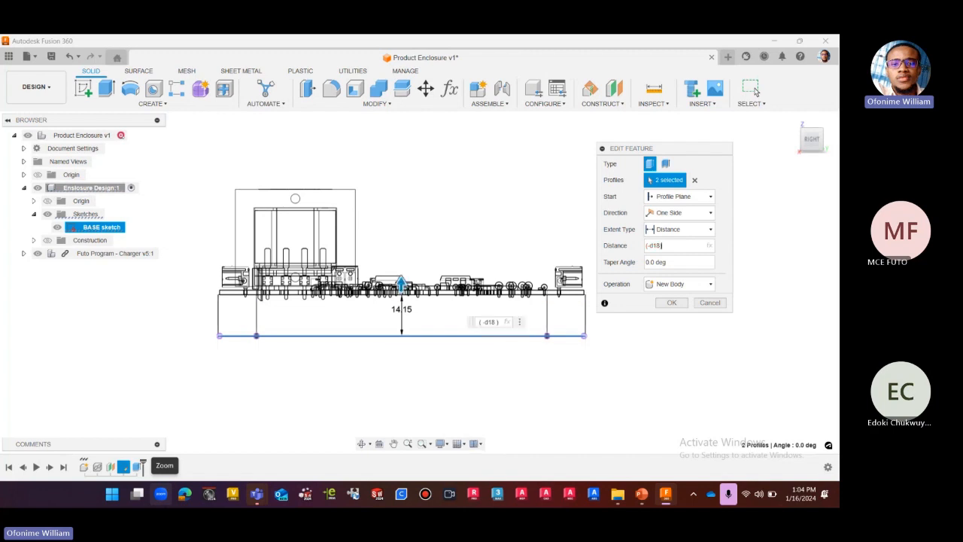
# Add the Pcbthickness user parameter to the extrusion distance expression after (-d18).
pyautogui.scroll(2, 421, 267)
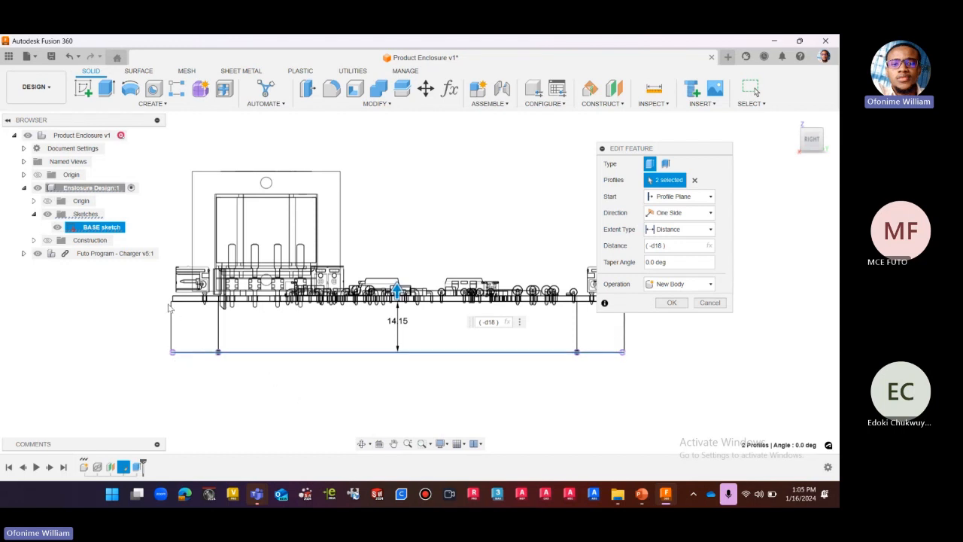
pyautogui.scroll(3, 179, 305)
pyautogui.scroll(-3, 181, 308)
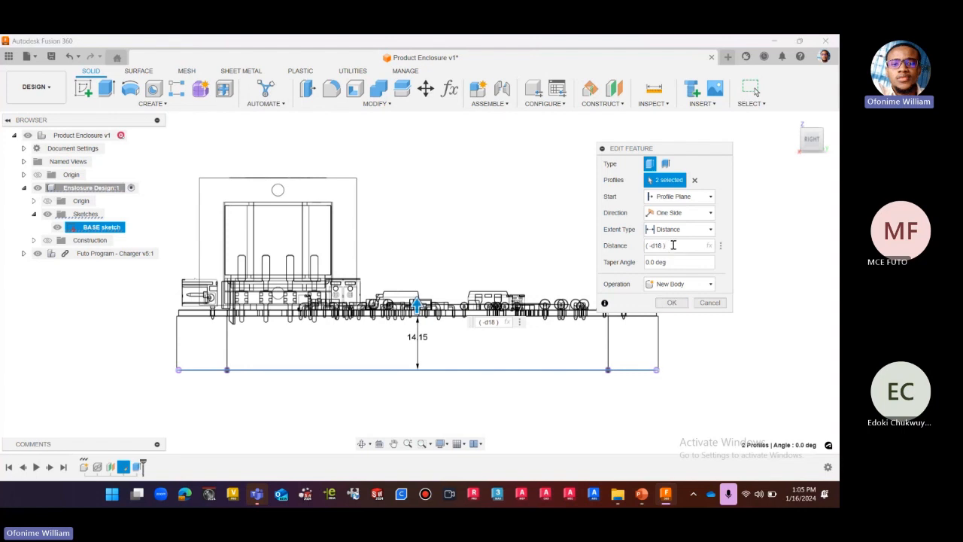
pyautogui.write('+')
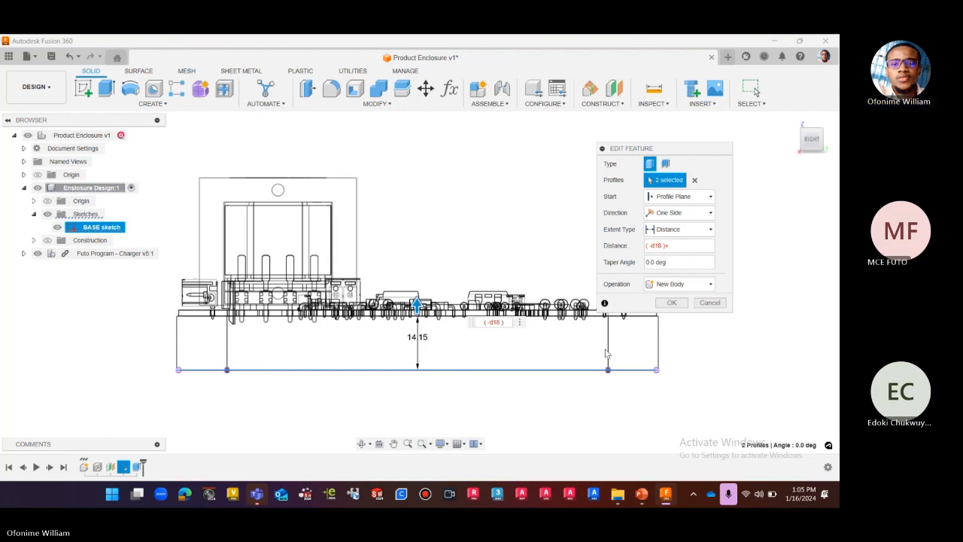
pyautogui.scroll(-1, 456, 420)
pyautogui.scroll(2, 631, 331)
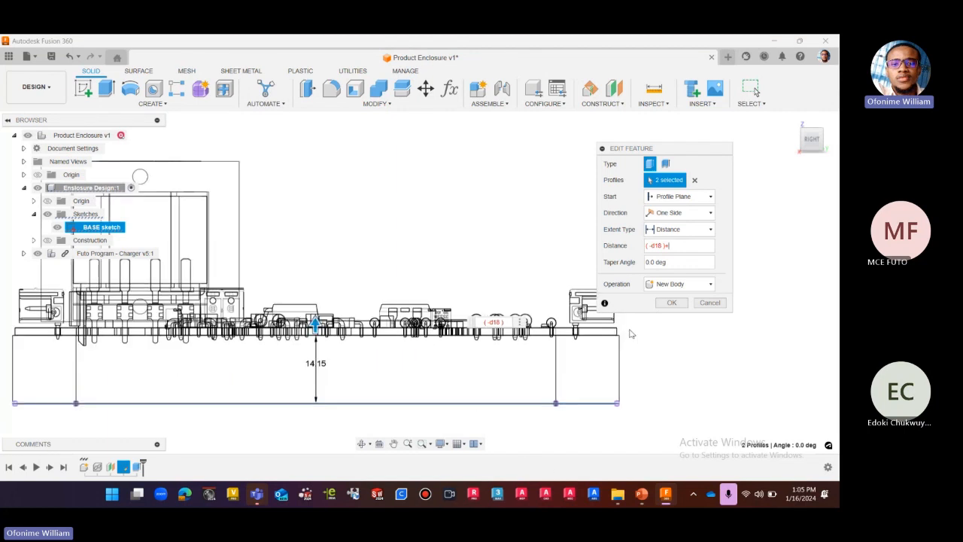
pyautogui.scroll(2, 631, 334)
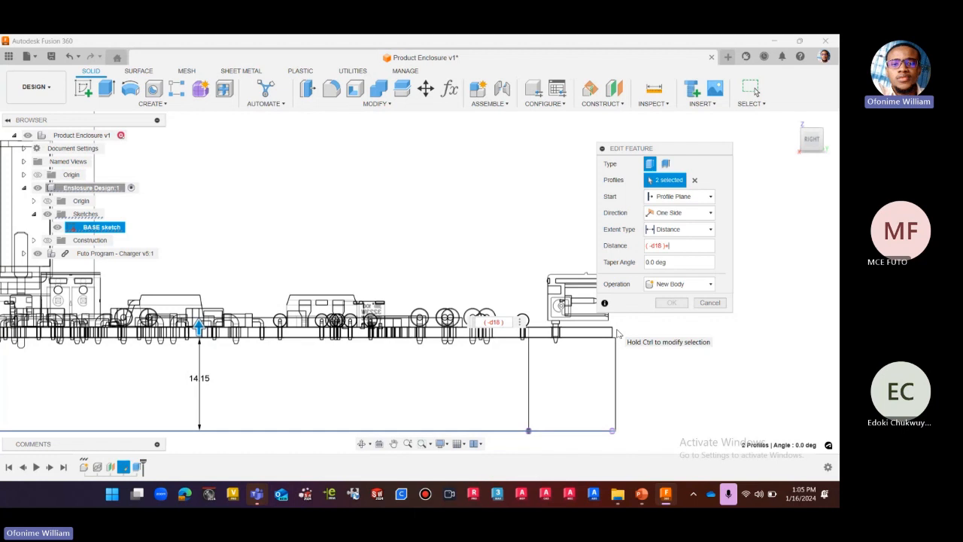
pyautogui.write('pc')
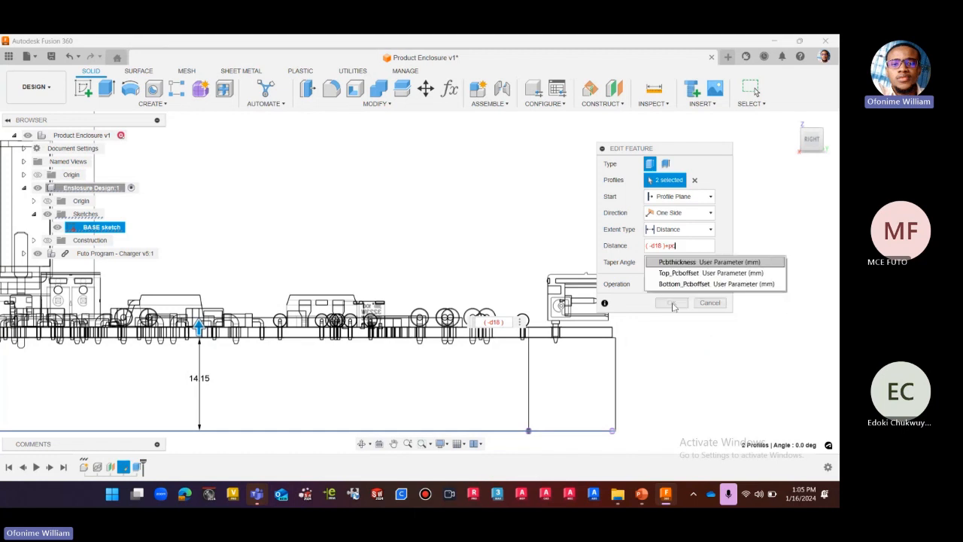
pyautogui.click(688, 262)
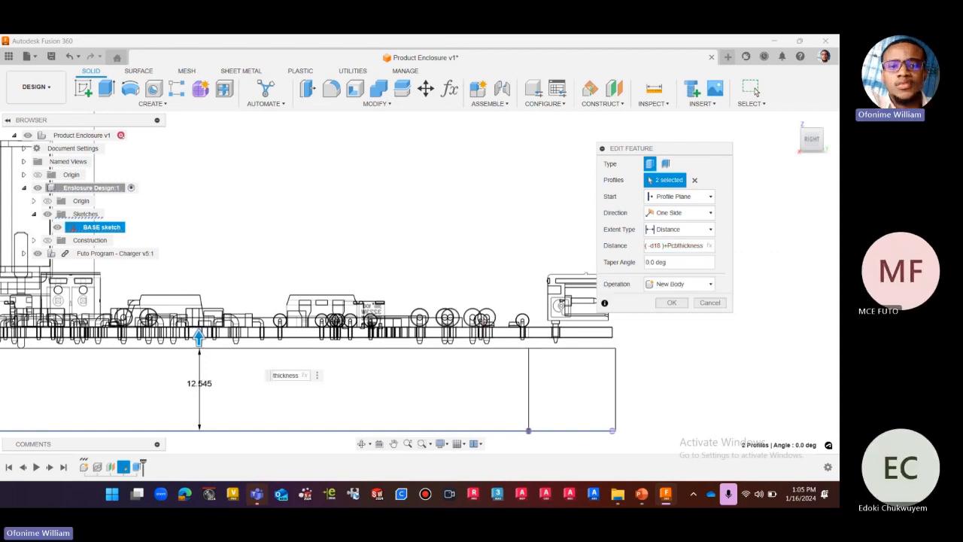
# Negate the board thickness term so the extrusion distance reads (-d18)+(-Pcbthickness).
pyautogui.write('(-')
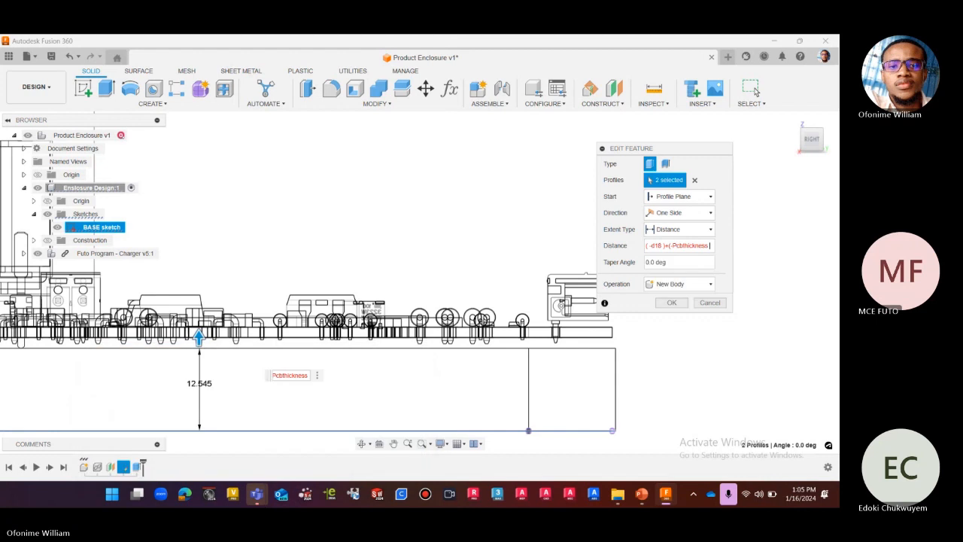
pyautogui.write('0')
pyautogui.press('BackSpace')
pyautogui.press('BackSpace')
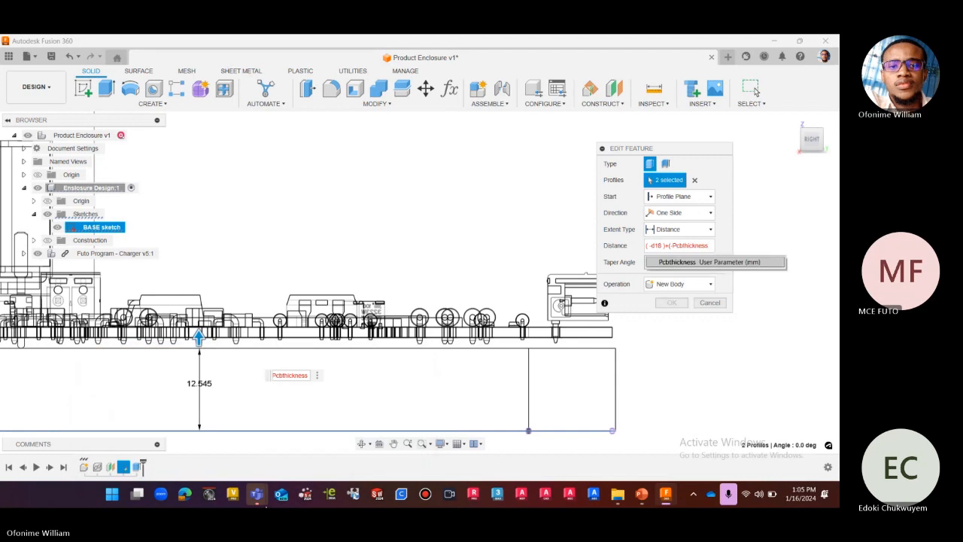
pyautogui.write(')')
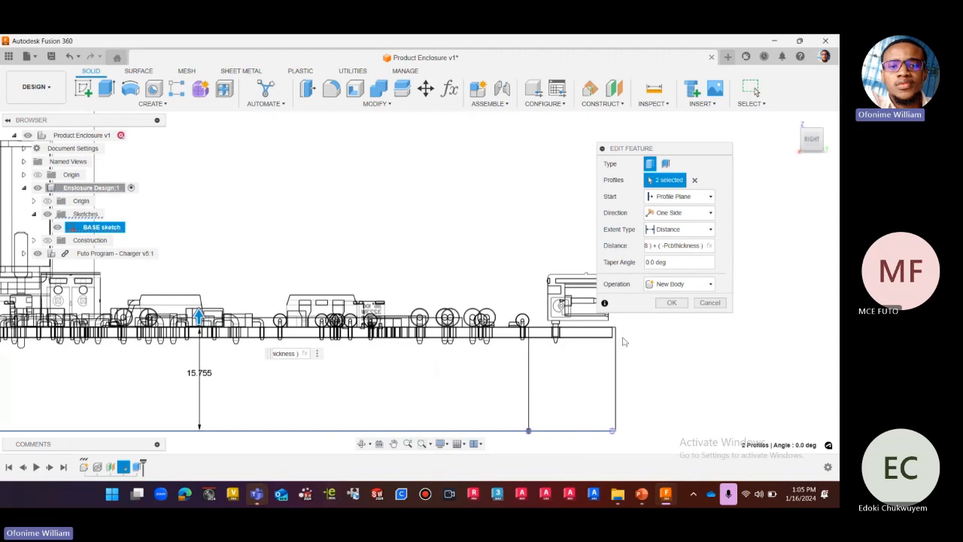
# Append the negated top offset parameter, (-Top_Pcboffset), to the extrusion distance expression.
pyautogui.scroll(5, 622, 339)
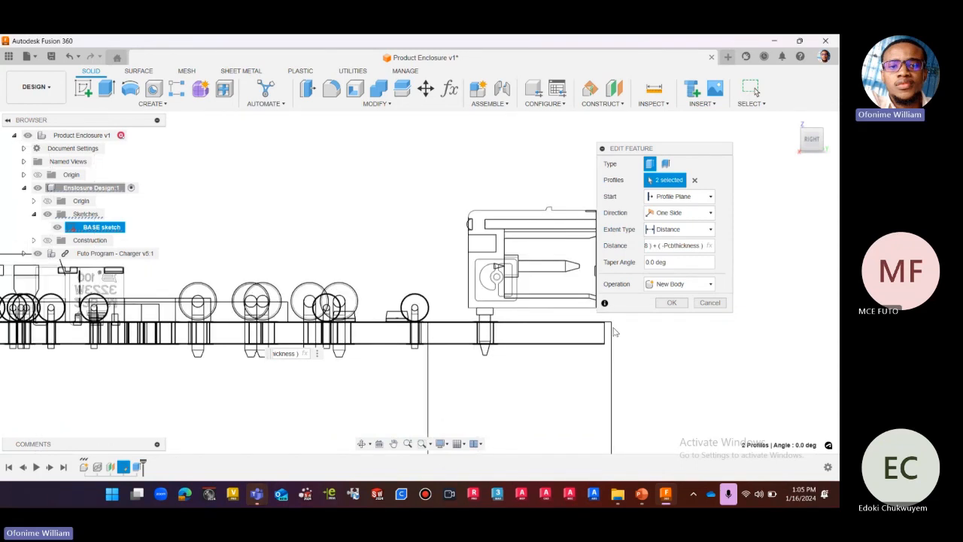
pyautogui.scroll(-4, 539, 336)
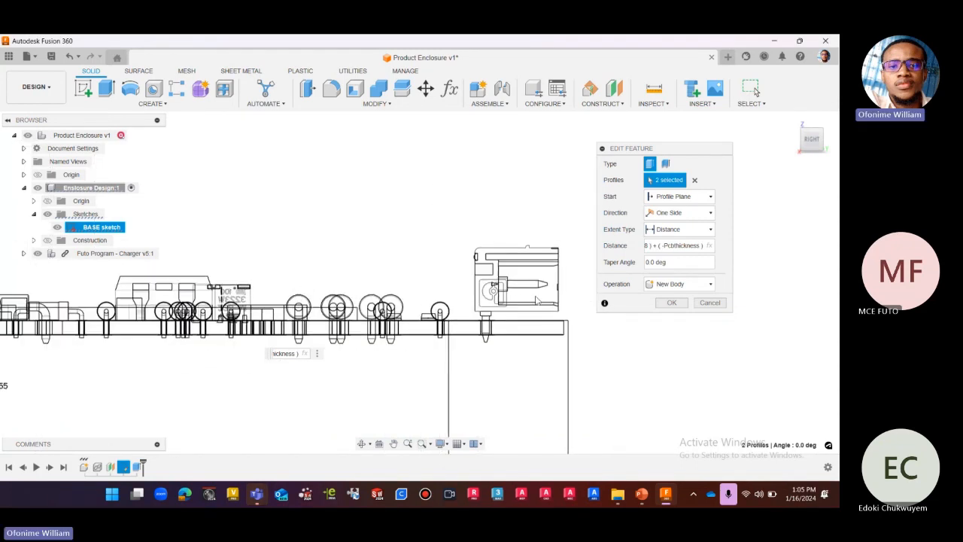
pyautogui.scroll(-3, 536, 301)
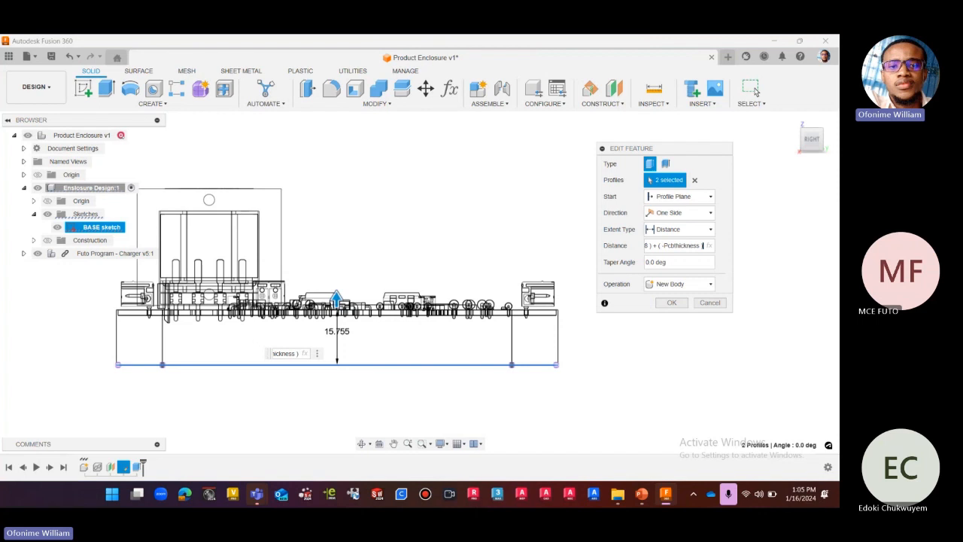
pyautogui.write('+(')
pyautogui.write('(t')
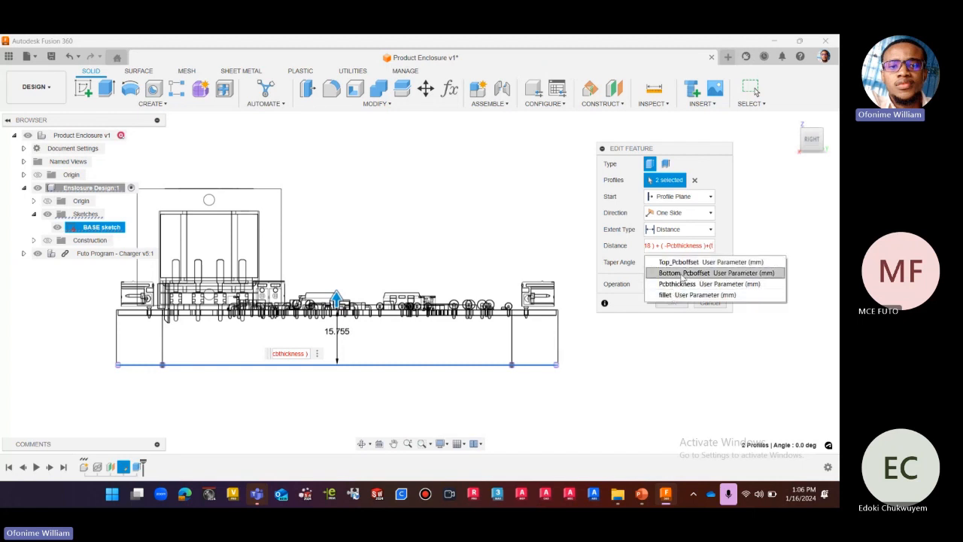
pyautogui.click(690, 263)
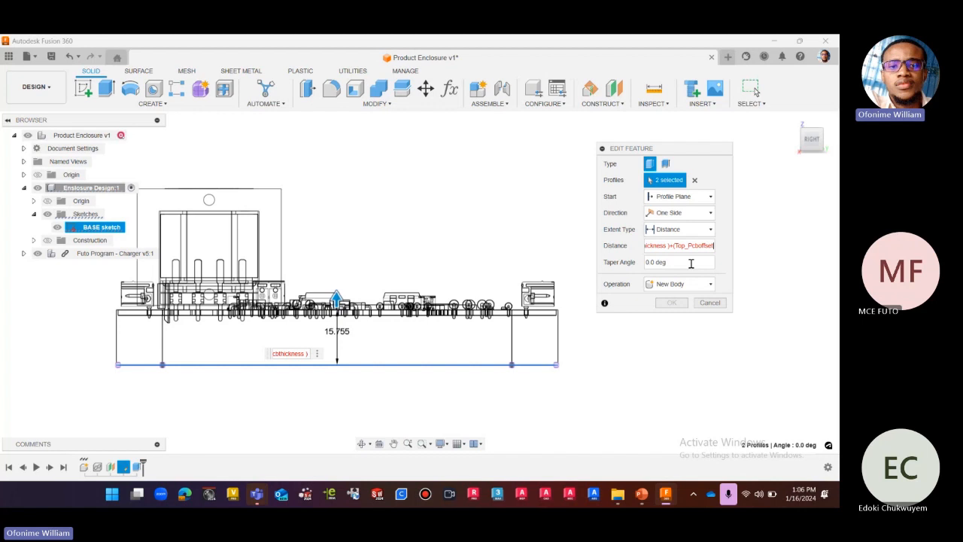
pyautogui.write(')+(')
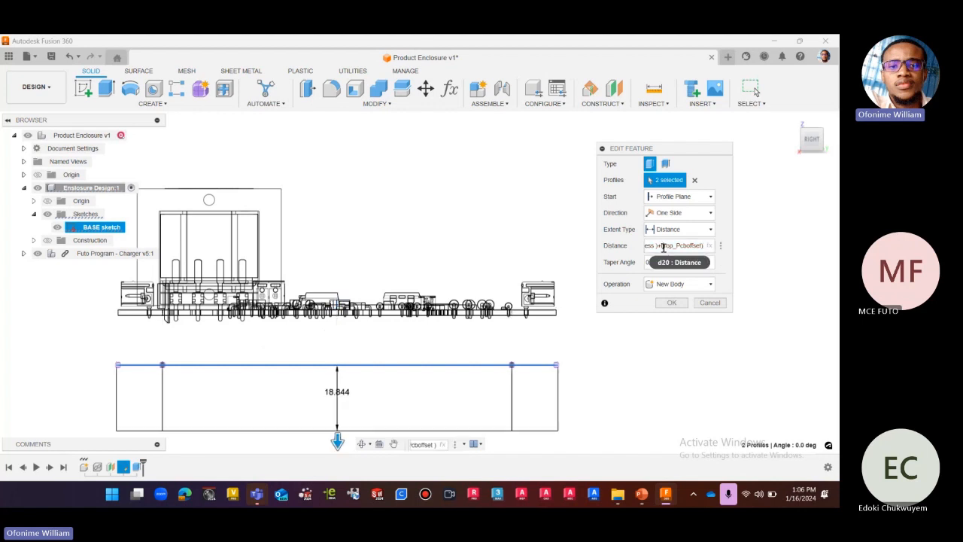
pyautogui.write('-')
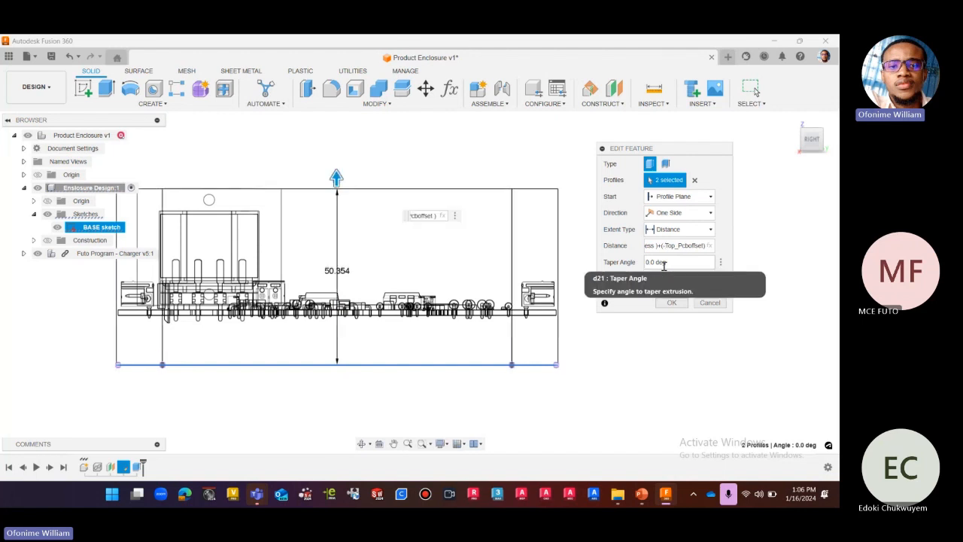
# Add the GAP user parameter to the end of the extrusion distance expression, after (-Top_Pcboffset).
pyautogui.scroll(-1, 594, 407)
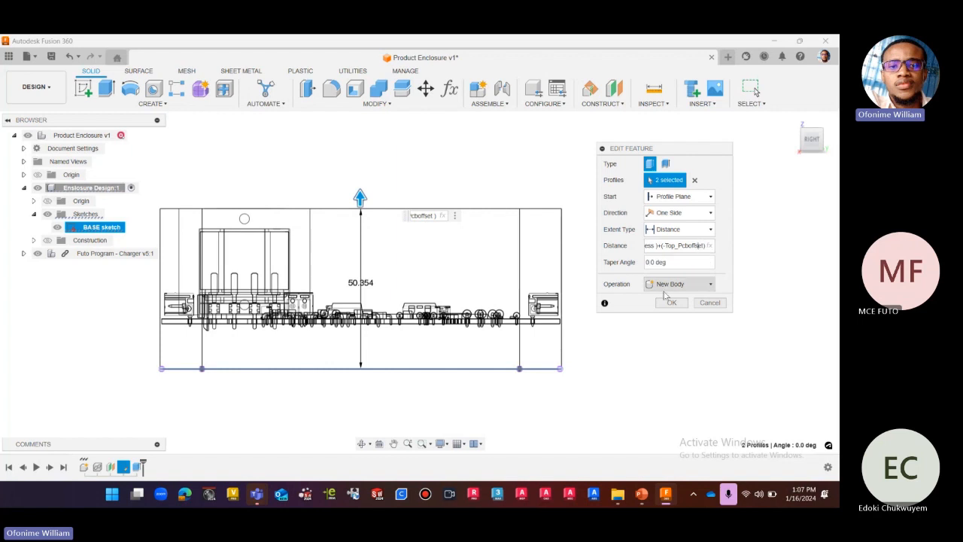
pyautogui.press('Right')
pyautogui.press('Right')
pyautogui.press('Right')
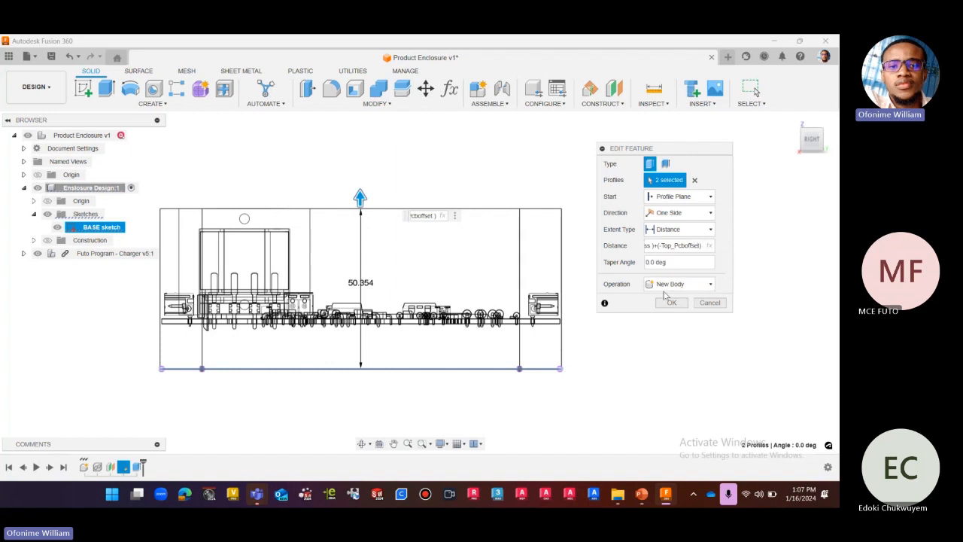
pyautogui.write('+')
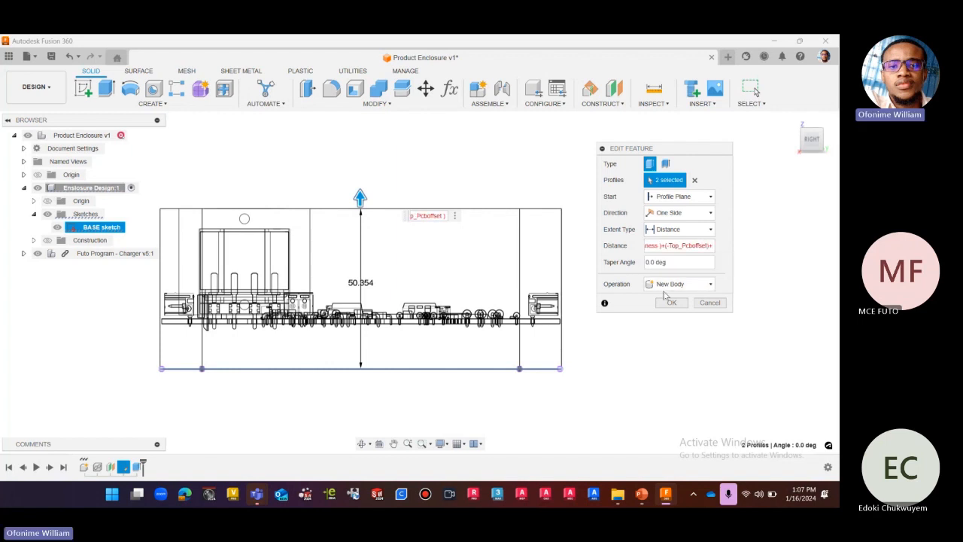
pyautogui.write('d')
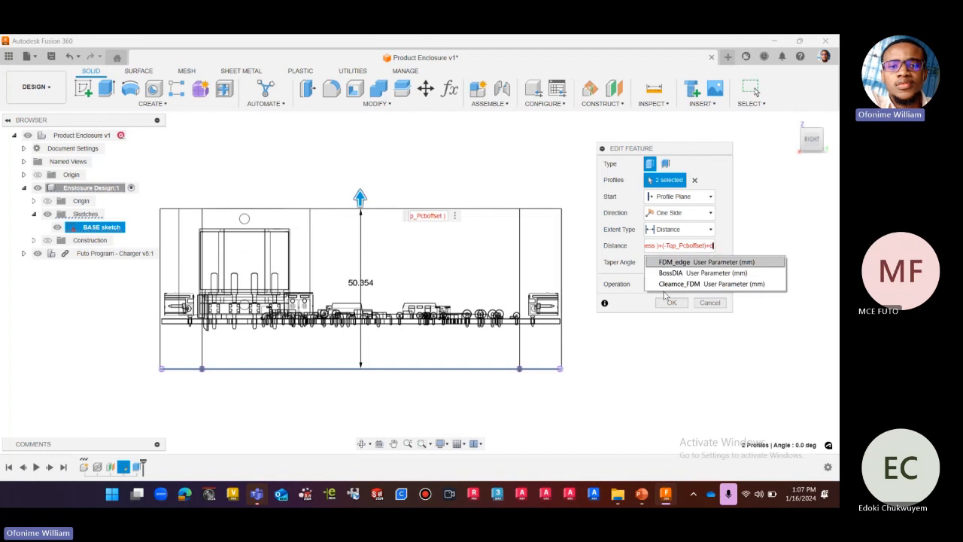
pyautogui.press('BackSpace')
pyautogui.write('g')
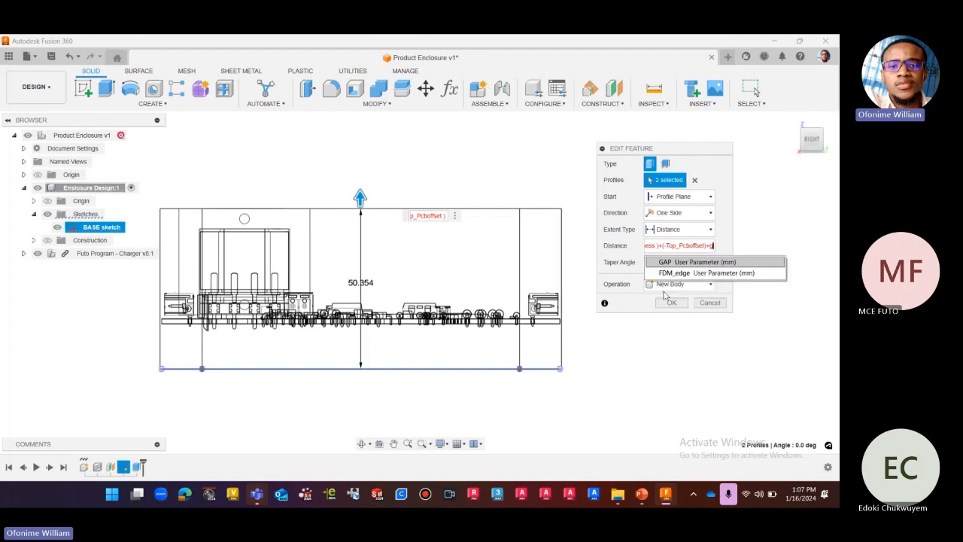
pyautogui.write('a')
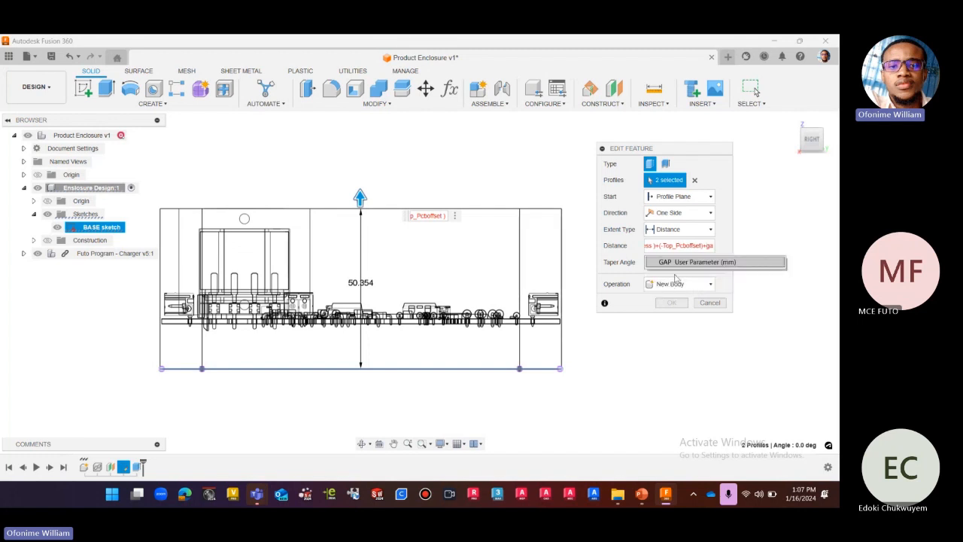
pyautogui.click(678, 262)
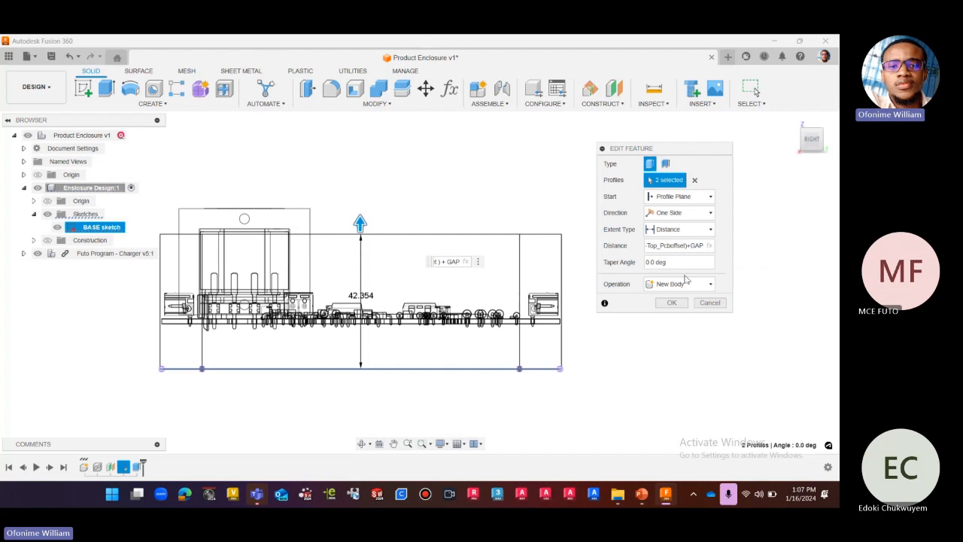
# Negate the GAP term so the distance expression ends in +(-GAP), and complete the extrusion as a new body.
pyautogui.write('(-')
pyautogui.press('Right')
pyautogui.press('Right')
pyautogui.press('Right')
pyautogui.press('Right')
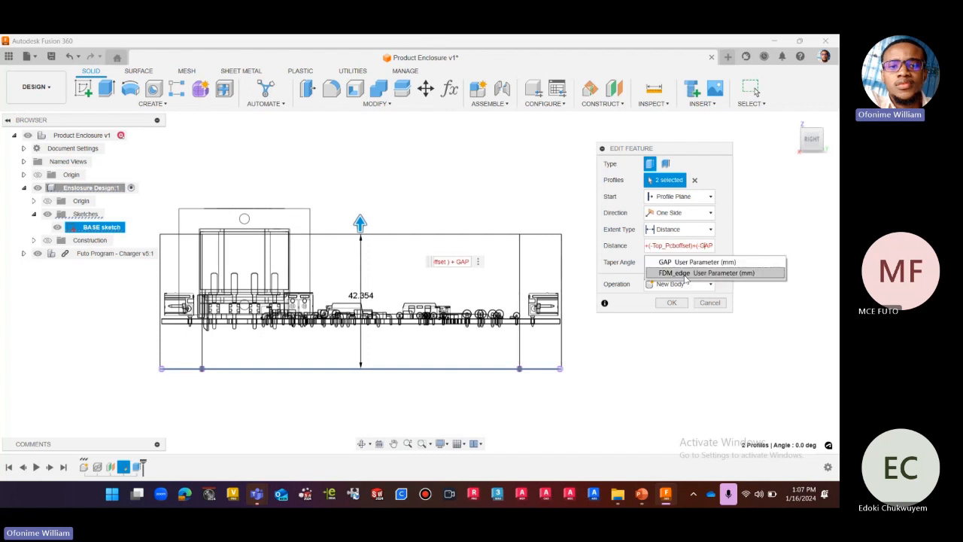
pyautogui.write(')')
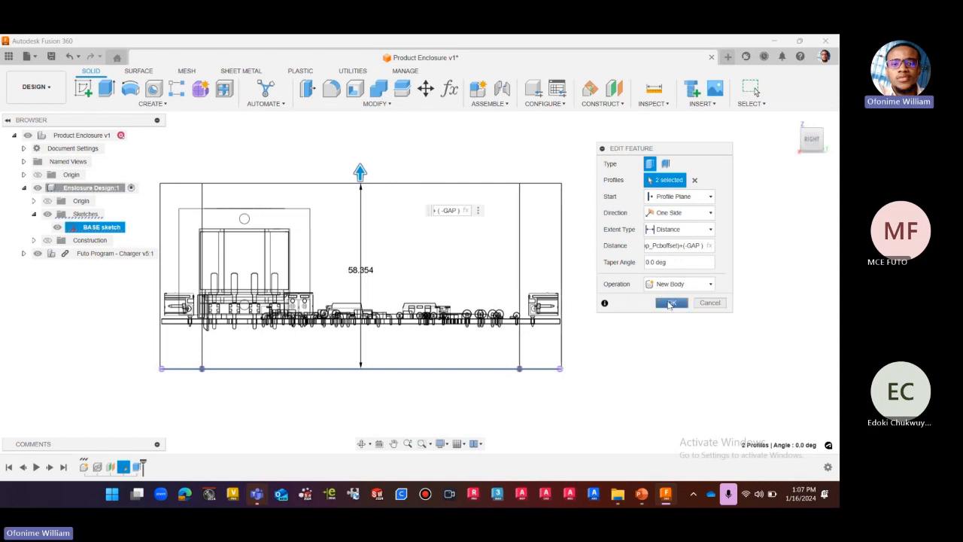
pyautogui.click(670, 302)
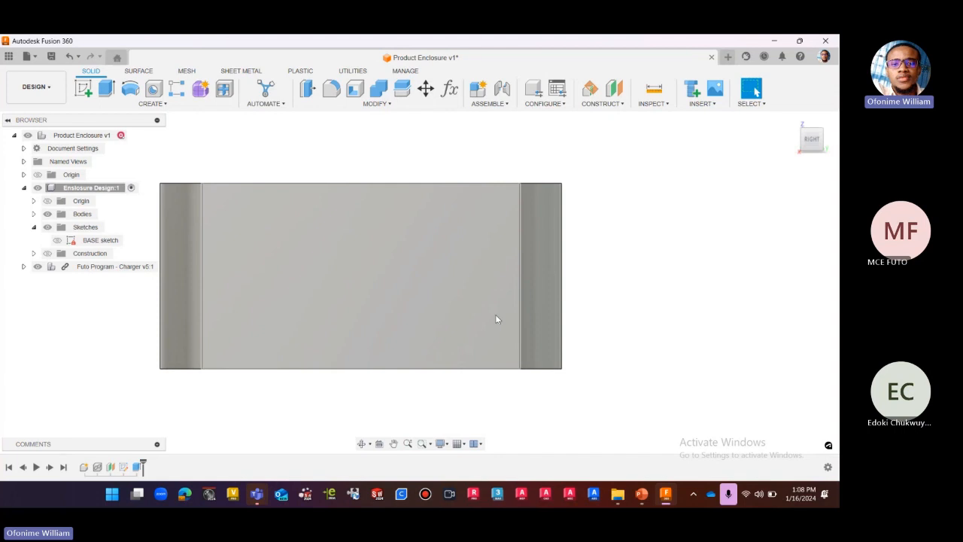
pyautogui.click(441, 444)
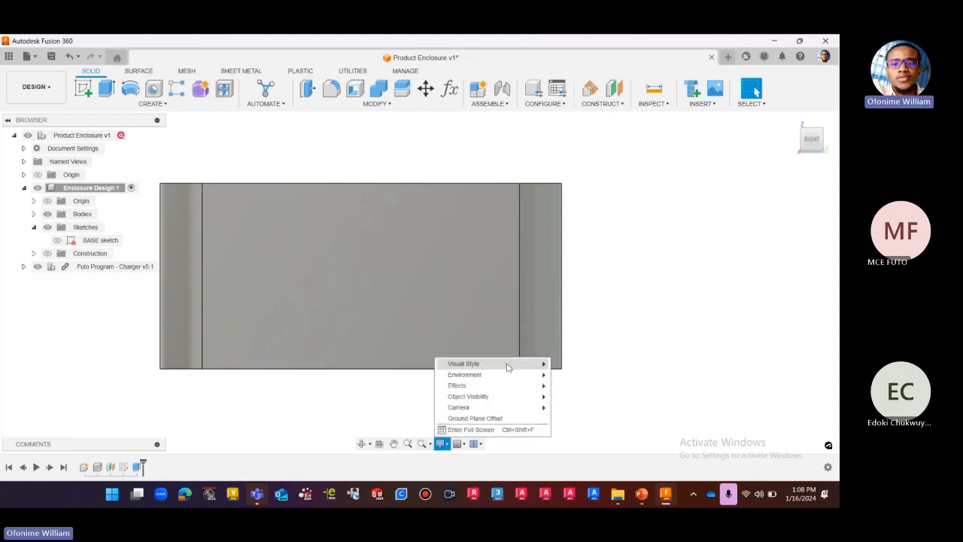
pyautogui.moveTo(522, 374)
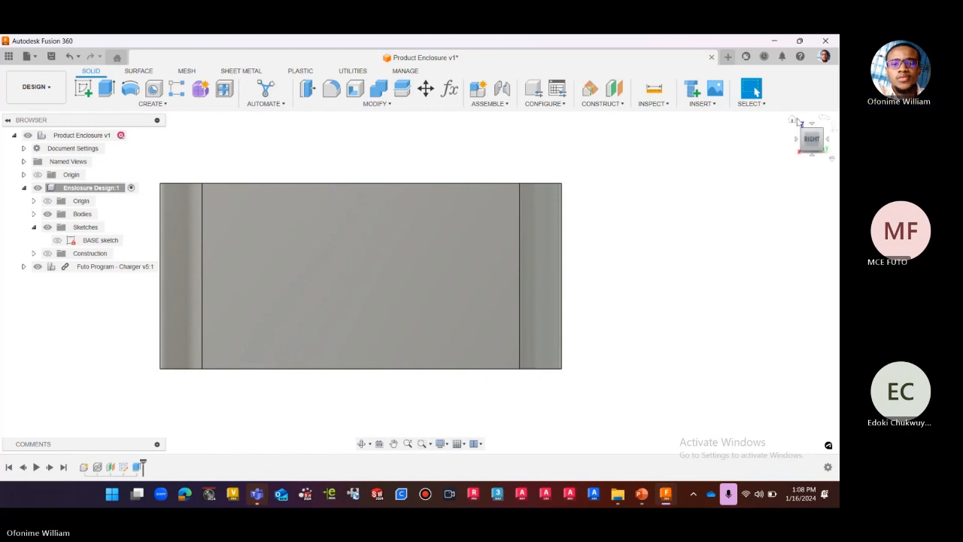
# Measure the distance from the enclosure body's top face to its underside.
pyautogui.click(792, 121)
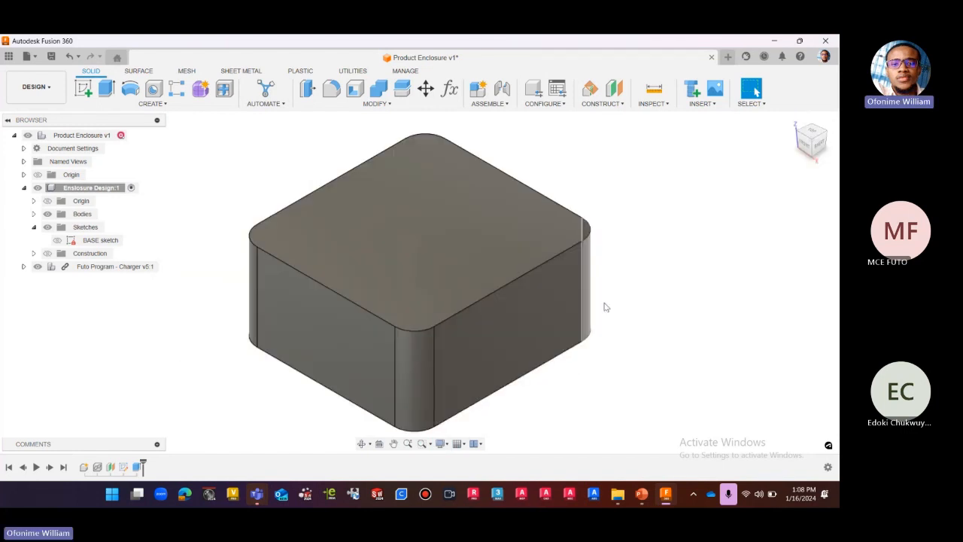
pyautogui.click(430, 259)
pyautogui.press('i')
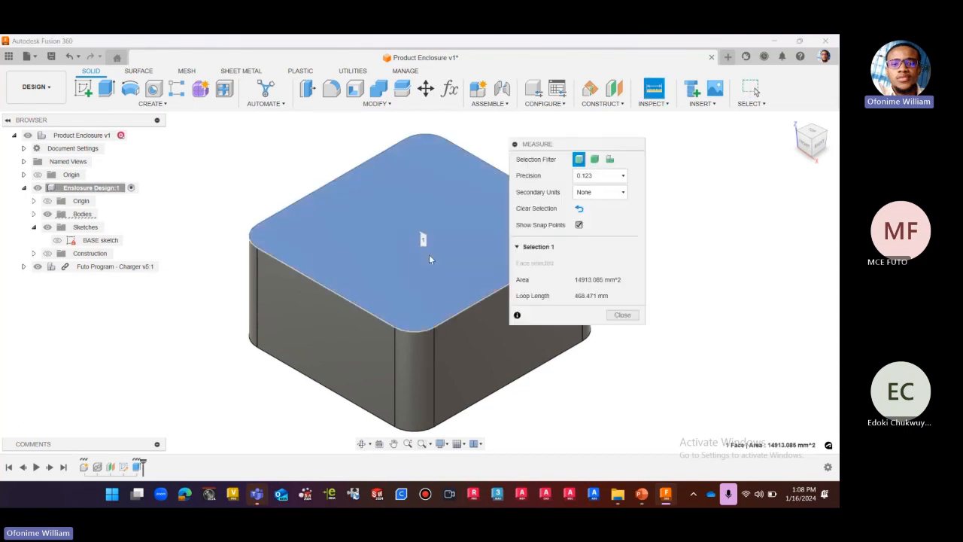
pyautogui.scroll(-3, 361, 226)
pyautogui.click(813, 161)
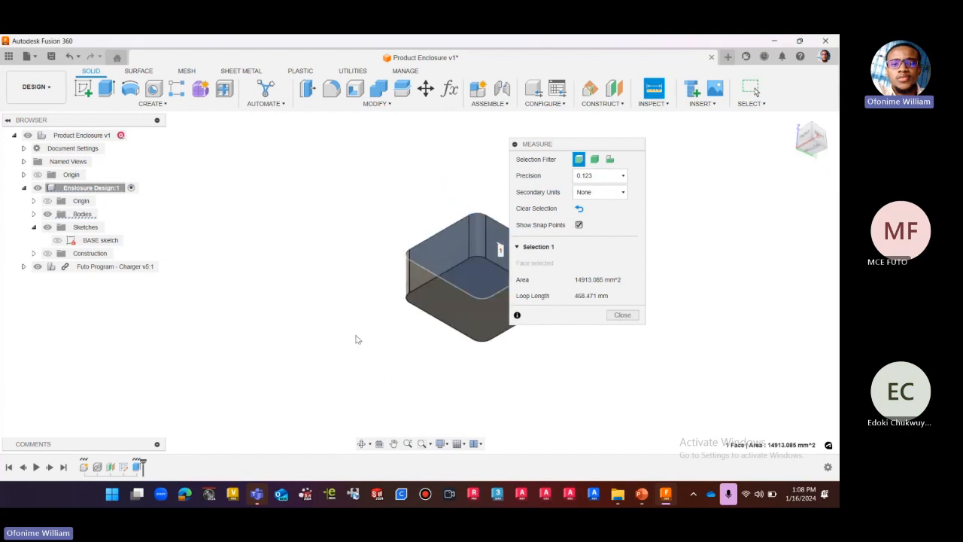
pyautogui.scroll(-1, 406, 325)
pyautogui.click(462, 304)
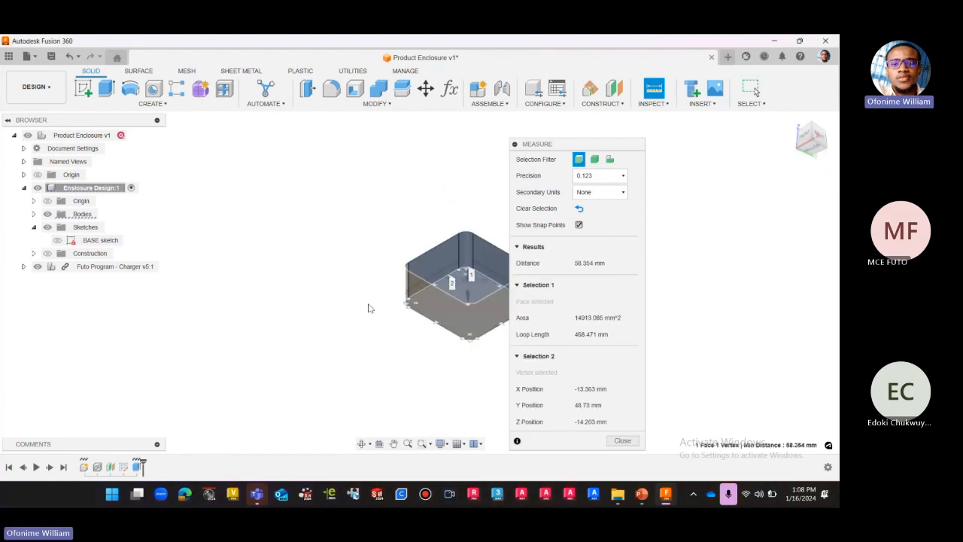
pyautogui.scroll(-2, 368, 304)
pyautogui.click(805, 141)
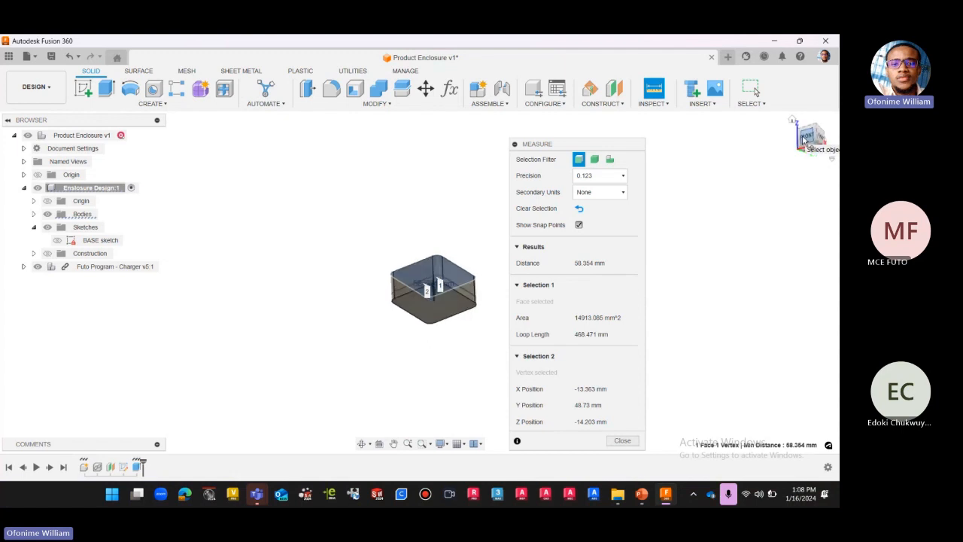
pyautogui.scroll(5, 448, 272)
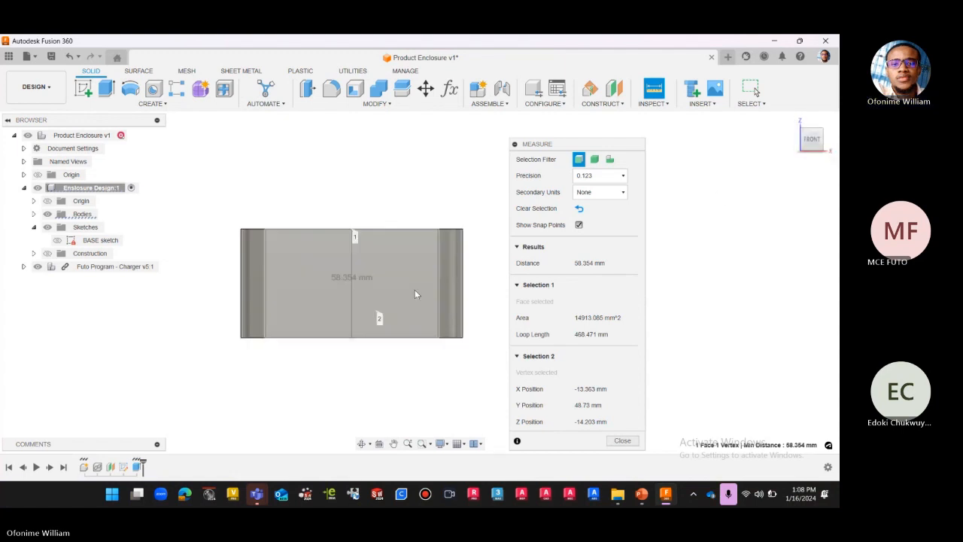
pyautogui.scroll(-2, 423, 304)
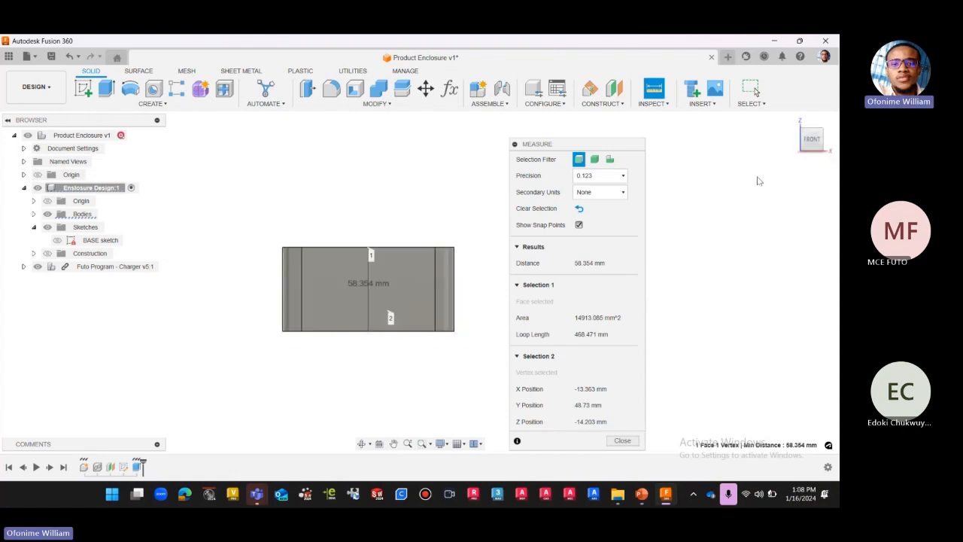
pyautogui.click(794, 122)
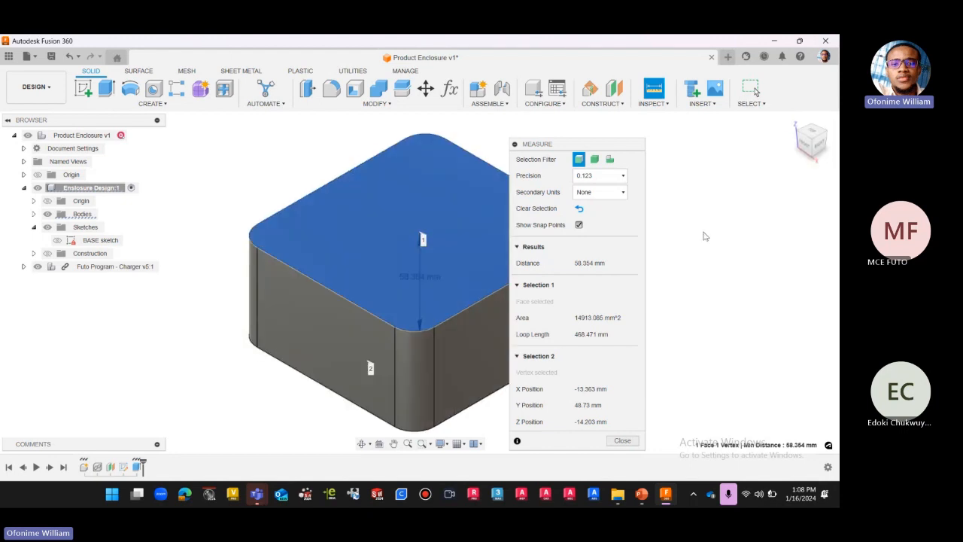
pyautogui.press('Escape')
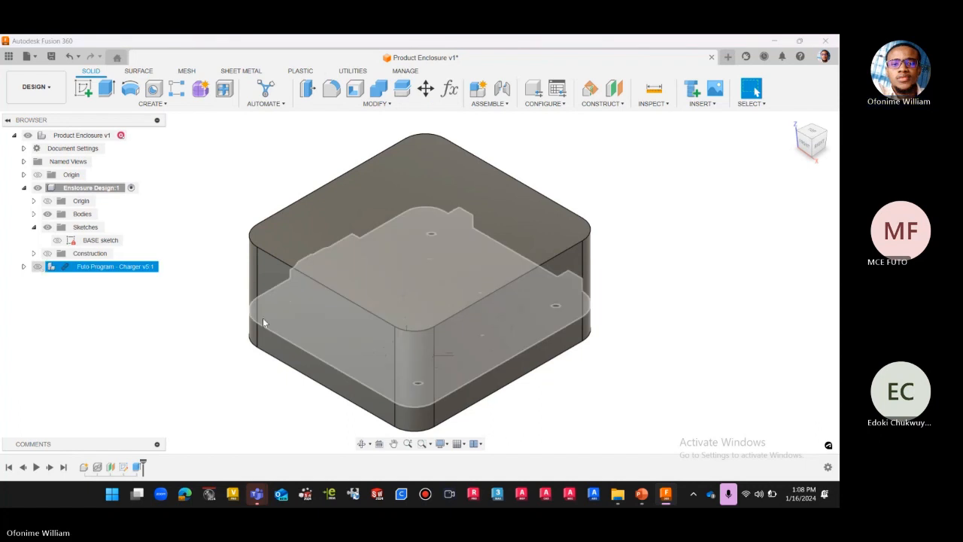
# Hide the enclosure bodies and show the Futo Program - Charger component to examine its height from the side.
pyautogui.click(45, 217)
pyautogui.click(47, 215)
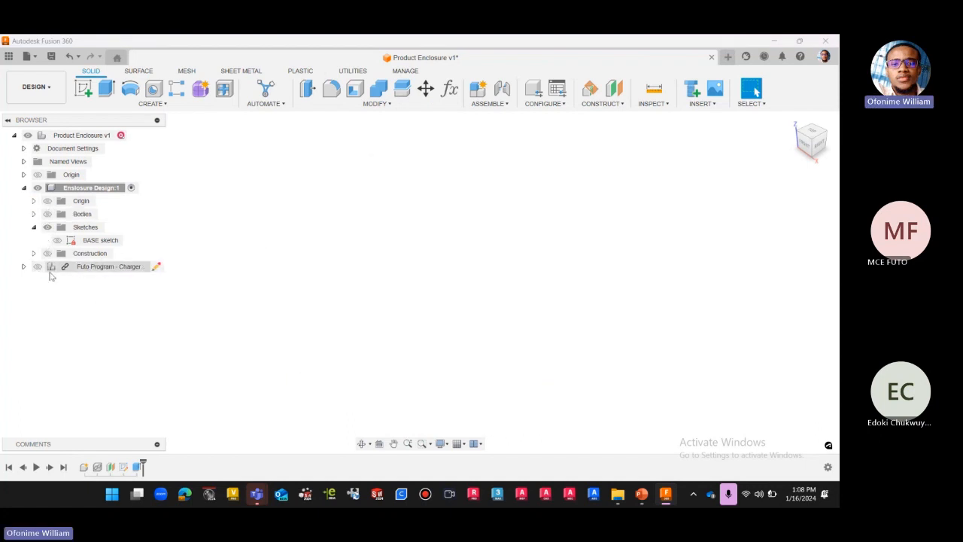
pyautogui.click(44, 269)
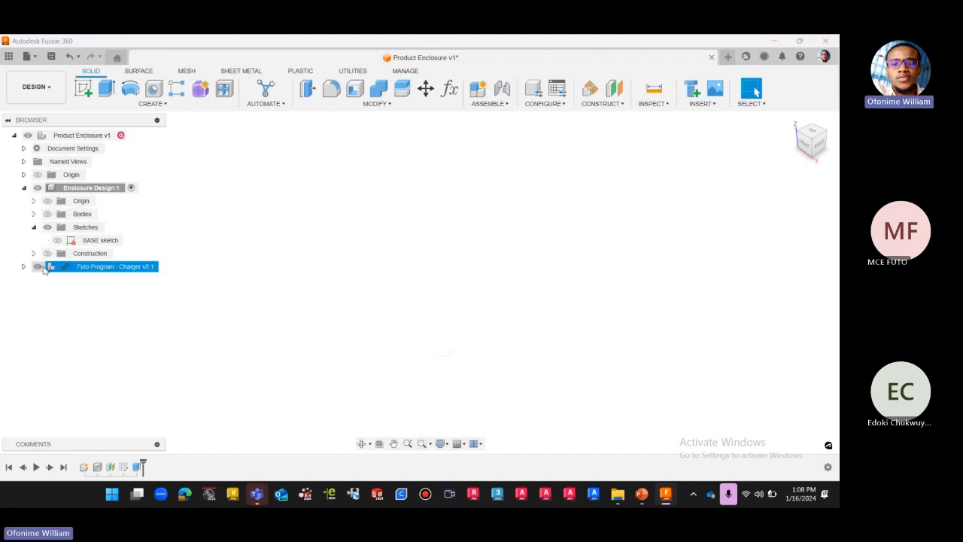
pyautogui.click(820, 145)
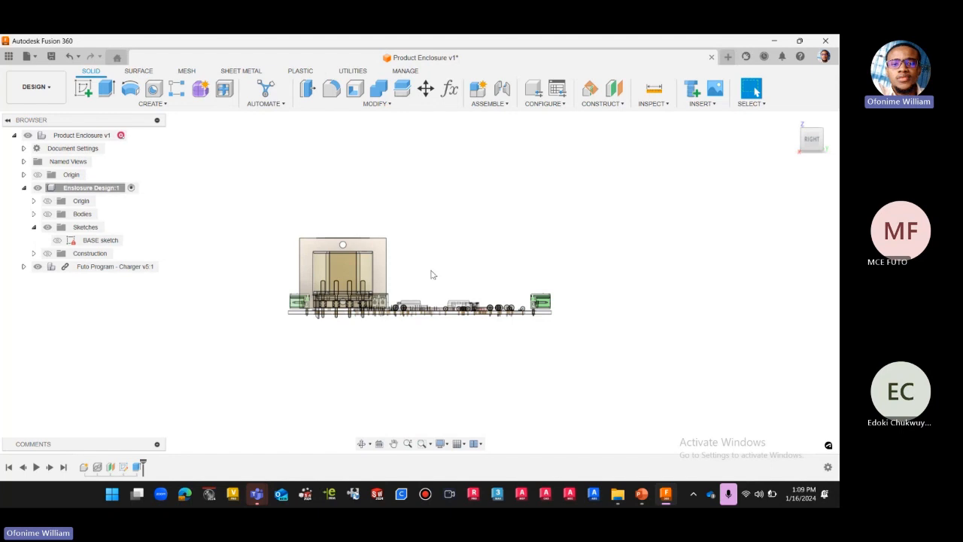
pyautogui.click(393, 104)
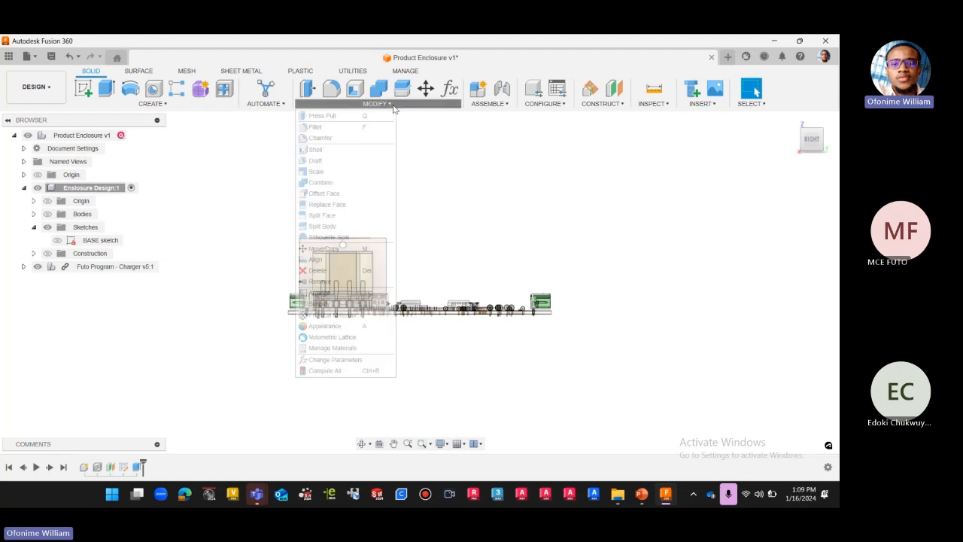
pyautogui.click(384, 105)
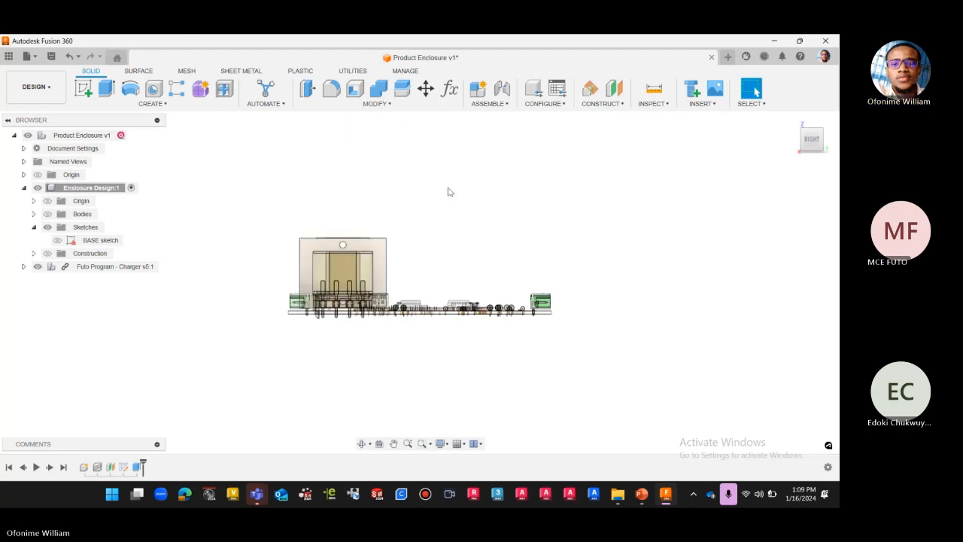
# Show the enclosure bodies and create a section analysis from the enclosure's right side face at a distance of -55 mm.
pyautogui.click(47, 214)
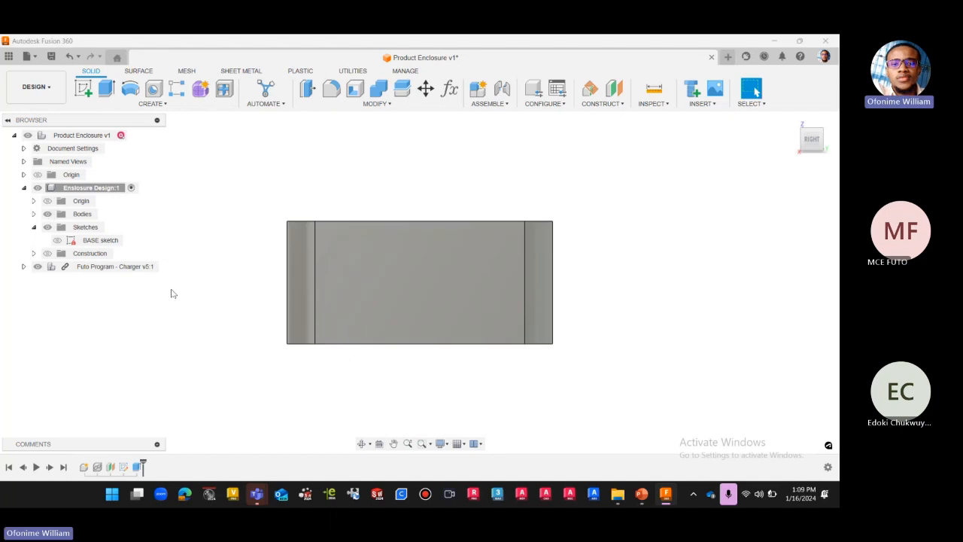
pyautogui.click(666, 105)
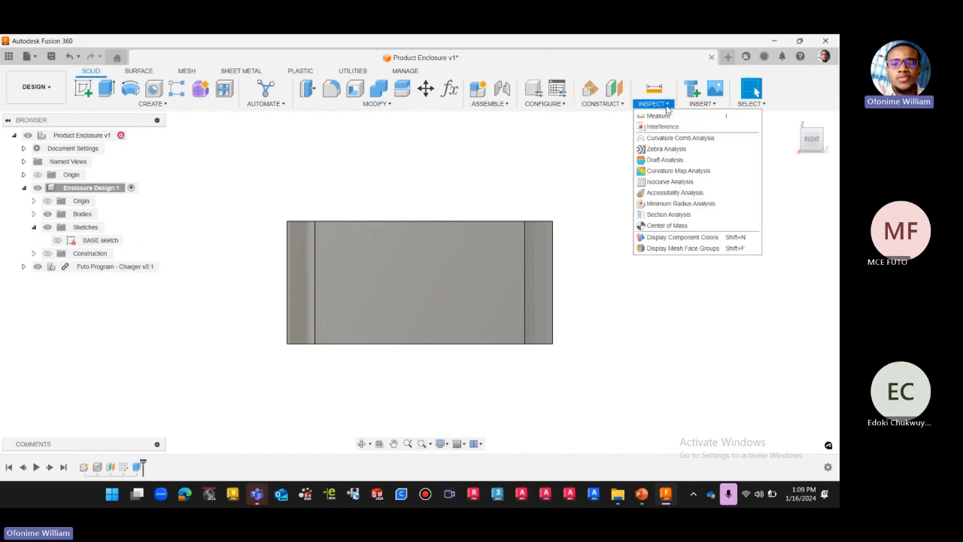
pyautogui.click(667, 217)
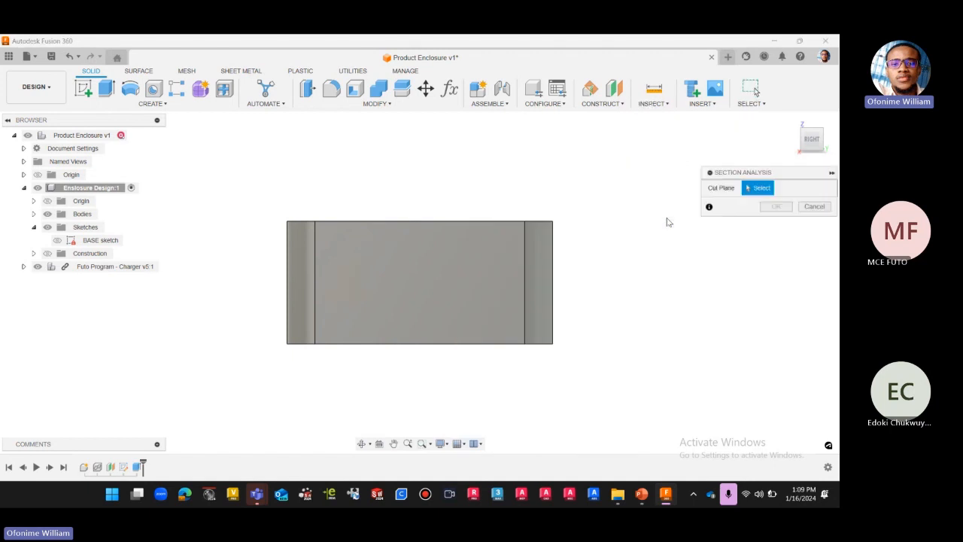
pyautogui.click(792, 121)
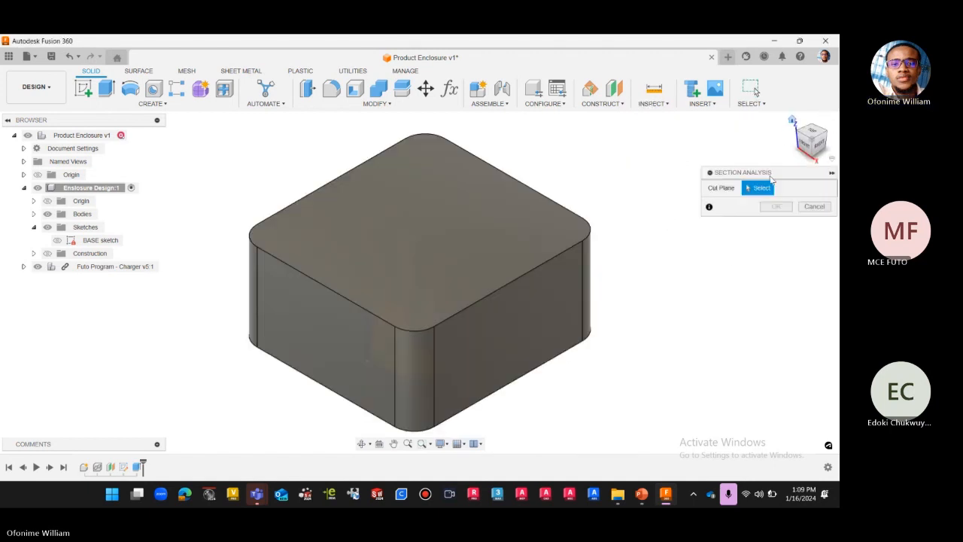
pyautogui.click(543, 321)
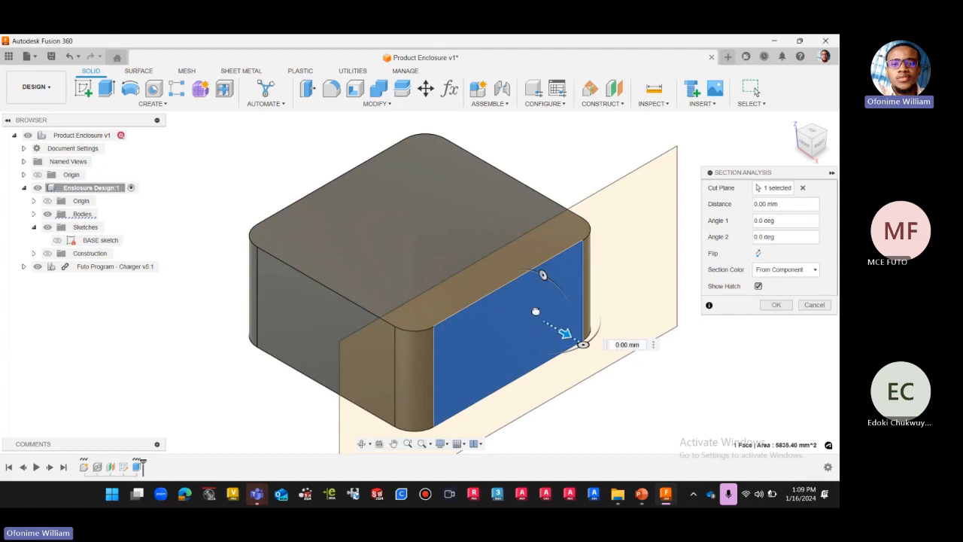
pyautogui.moveTo(564, 334)
pyautogui.mouseDown()
pyautogui.moveTo(516, 295)
pyautogui.moveTo(477, 281)
pyautogui.mouseUp()
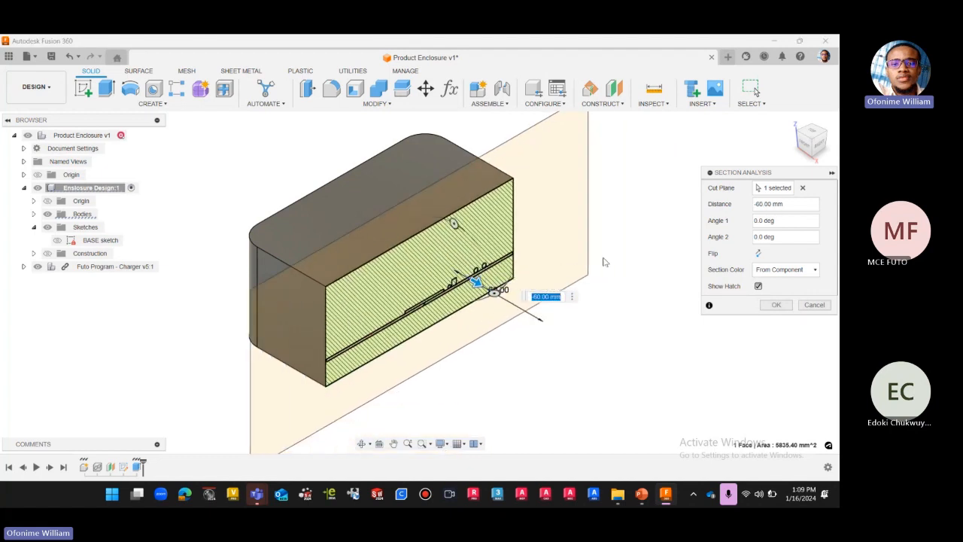
pyautogui.click(826, 149)
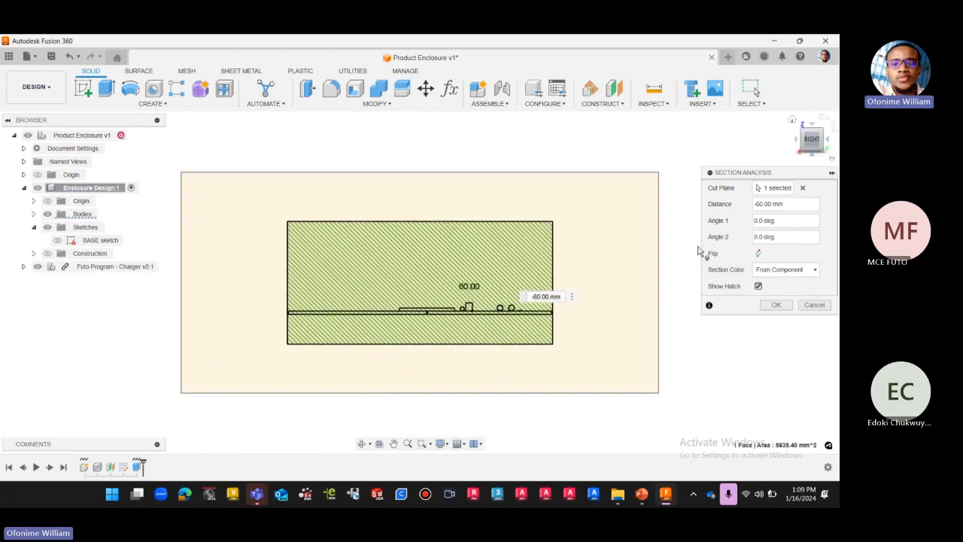
pyautogui.click(793, 123)
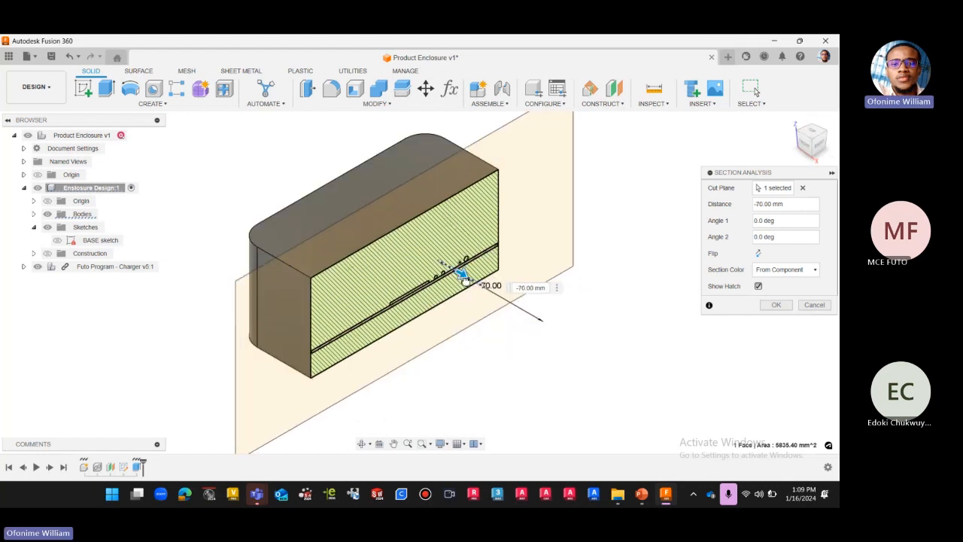
pyautogui.moveTo(479, 290); pyautogui.dragTo(489, 287)
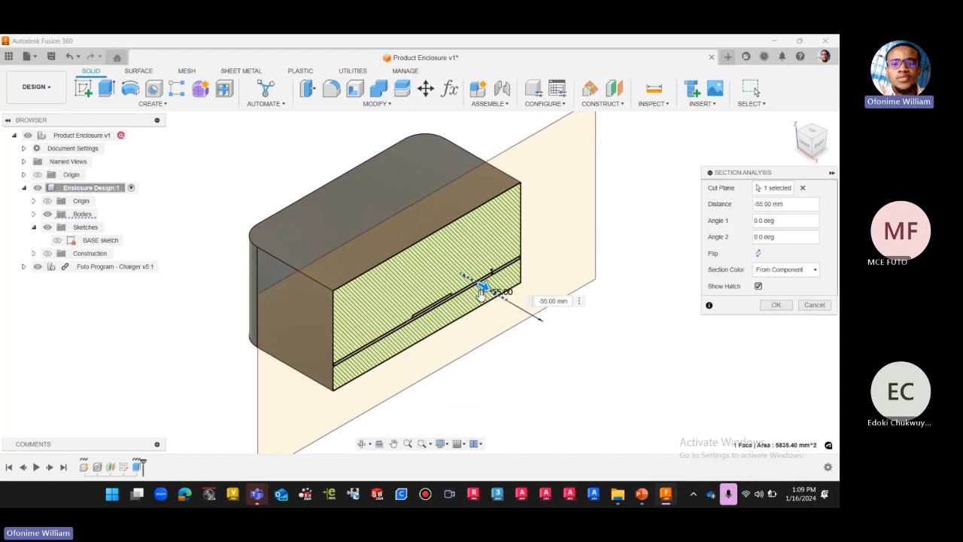
pyautogui.click(770, 305)
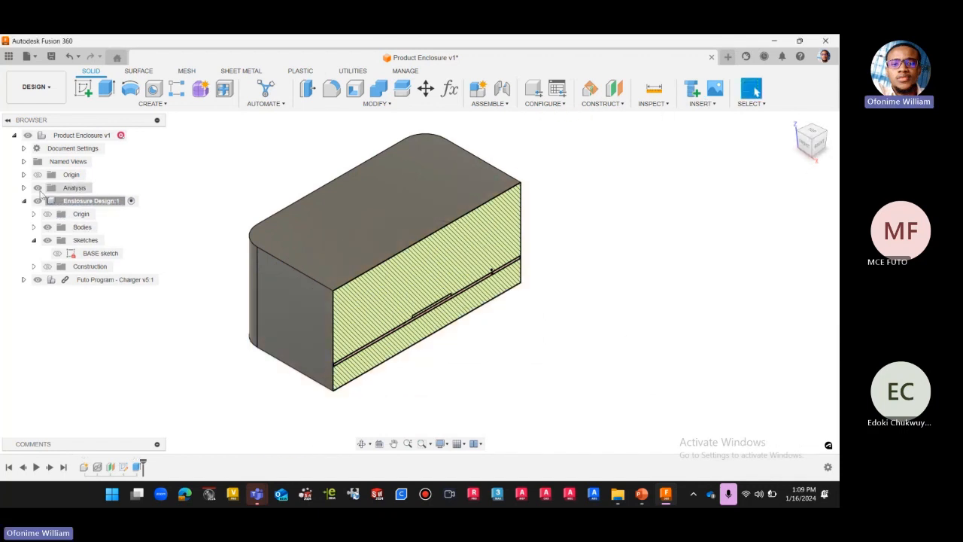
# Rename the new section analysis as Right.
pyautogui.click(25, 188)
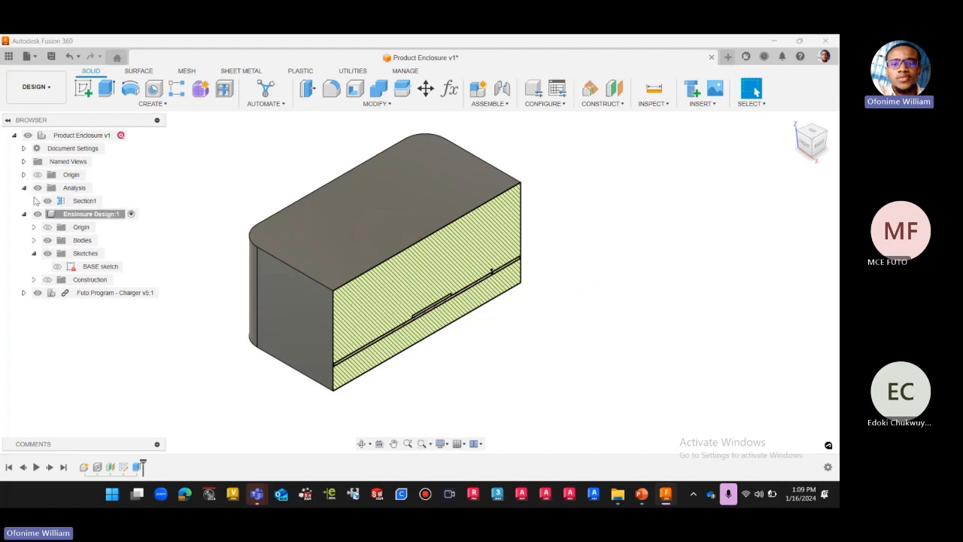
pyautogui.doubleClick(92, 200)
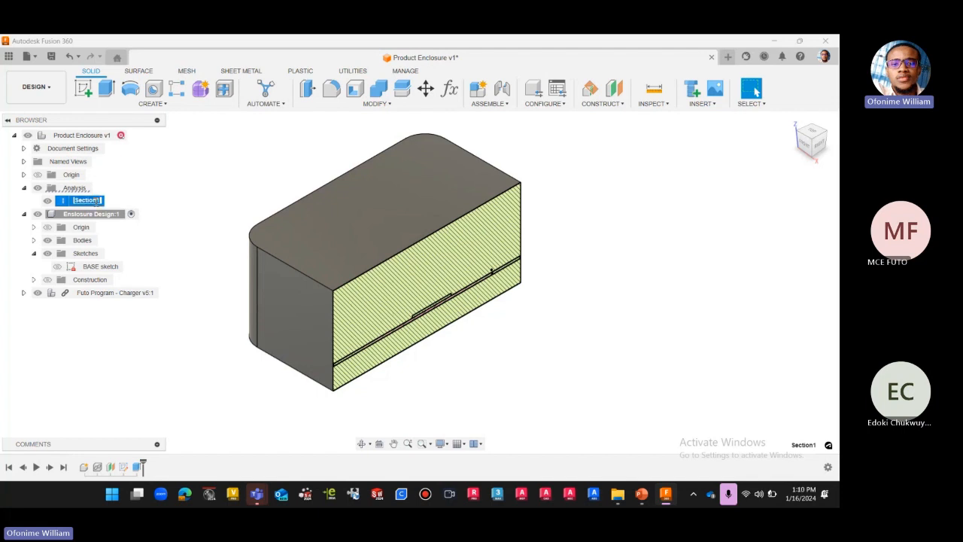
pyautogui.write('Right')
pyautogui.press('Return')
pyautogui.click(632, 314)
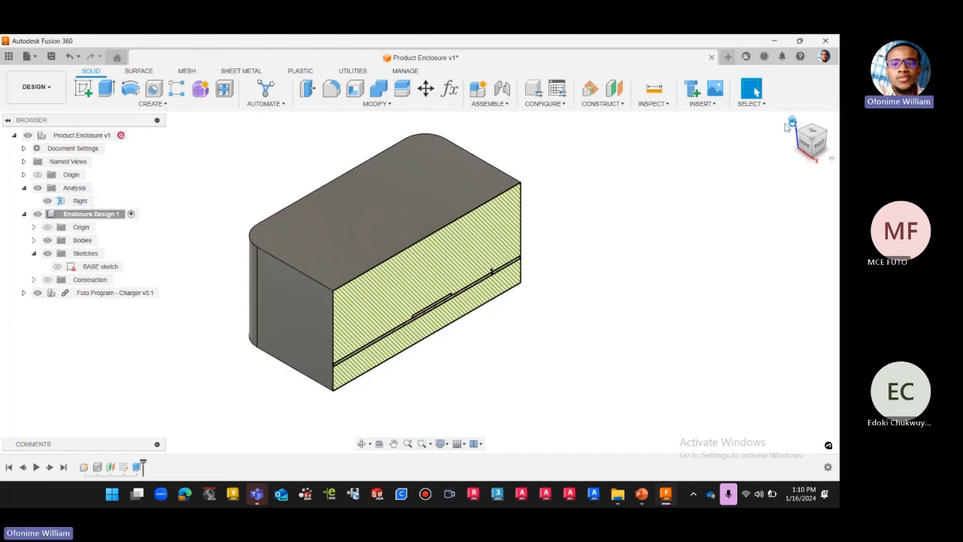
# Turn off the Right section analysis and hide the Futo Program - Charger component.
pyautogui.click(48, 201)
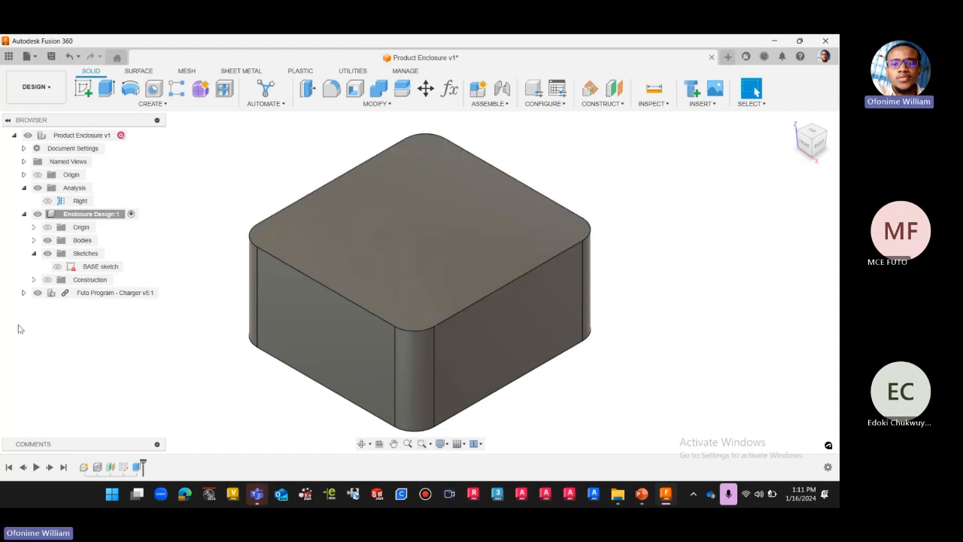
pyautogui.click(38, 293)
pyautogui.click(38, 293)
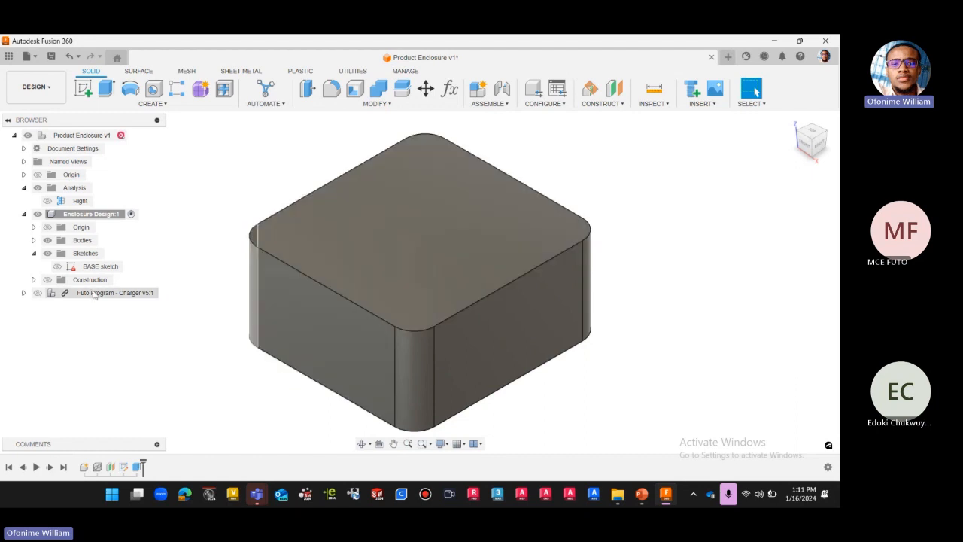
# Inspect the enclosure body from the right side and review the design's user parameters.
pyautogui.click(106, 216)
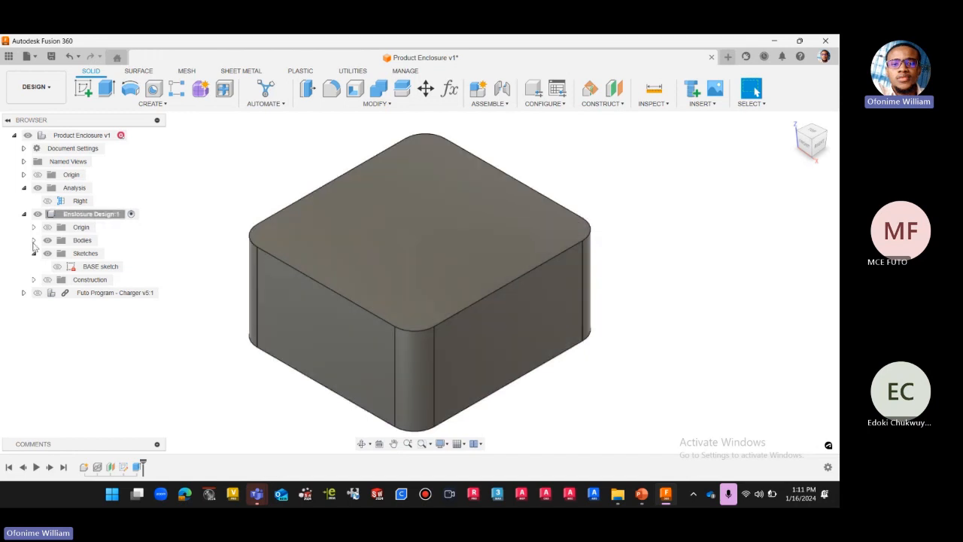
pyautogui.click(34, 241)
pyautogui.click(89, 254)
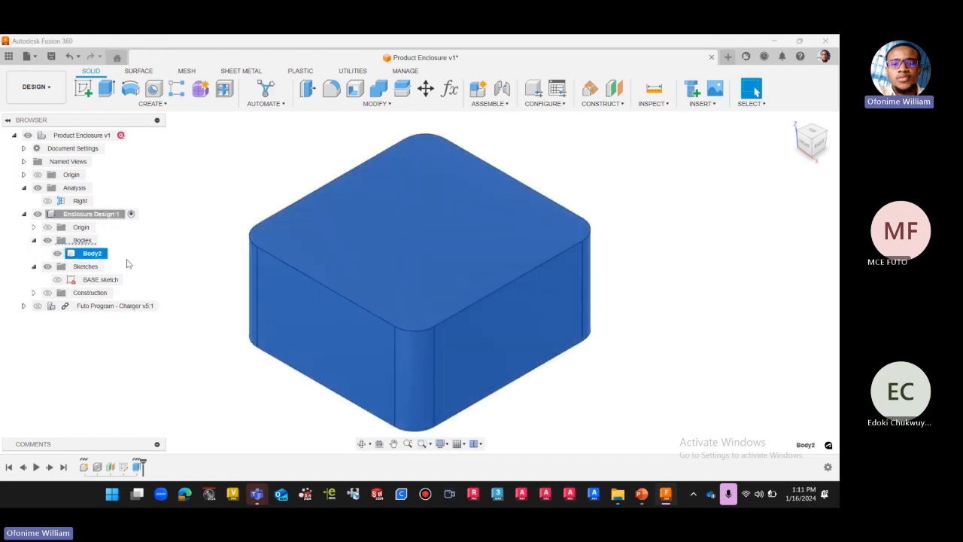
pyautogui.click(157, 348)
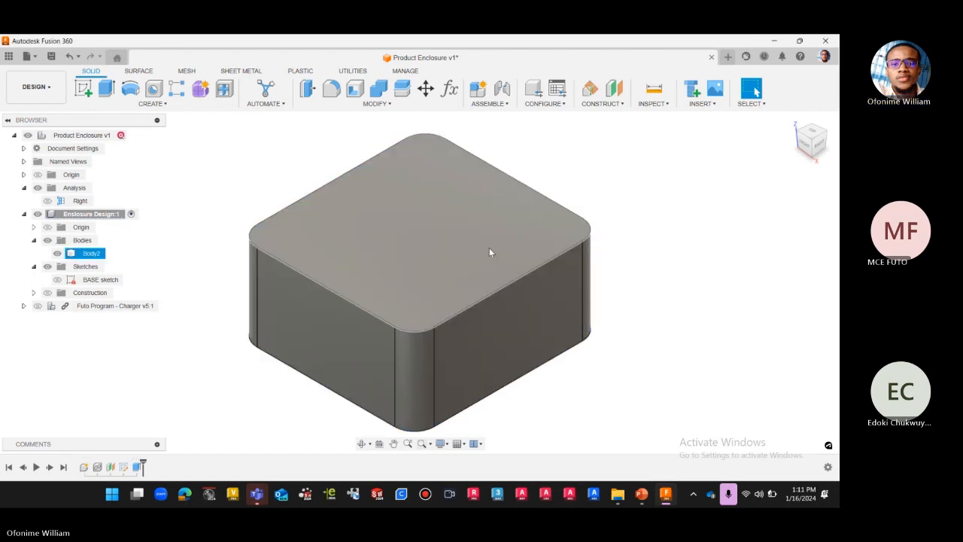
pyautogui.click(823, 147)
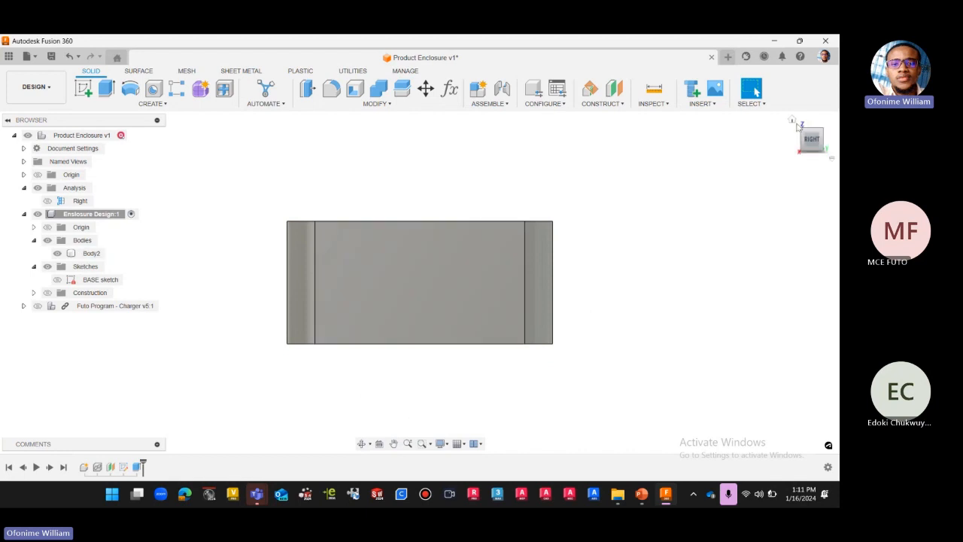
pyautogui.click(792, 122)
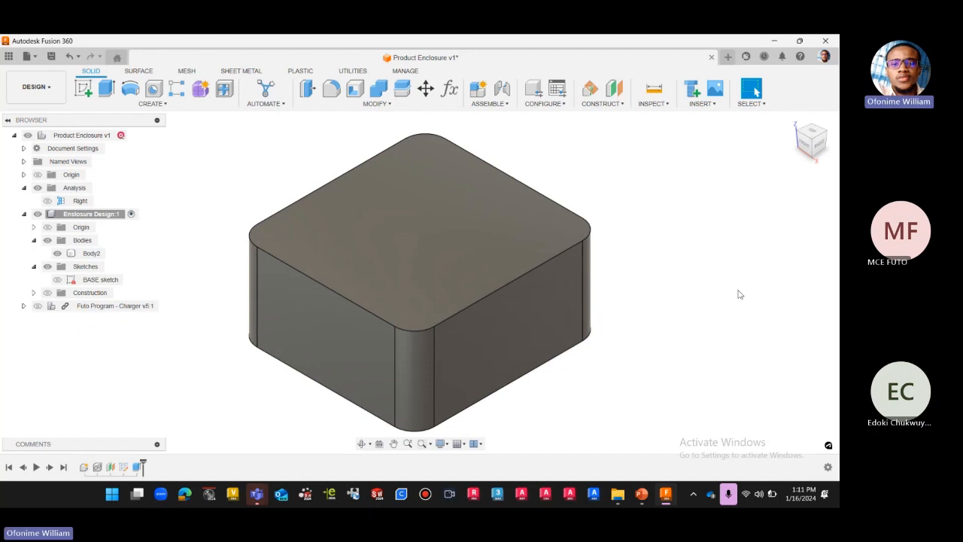
pyautogui.click(385, 105)
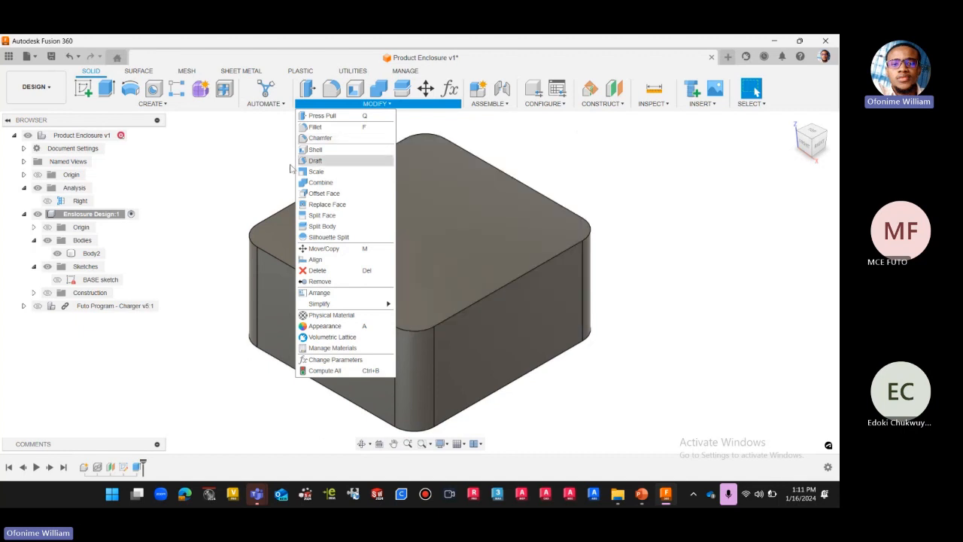
pyautogui.click(246, 179)
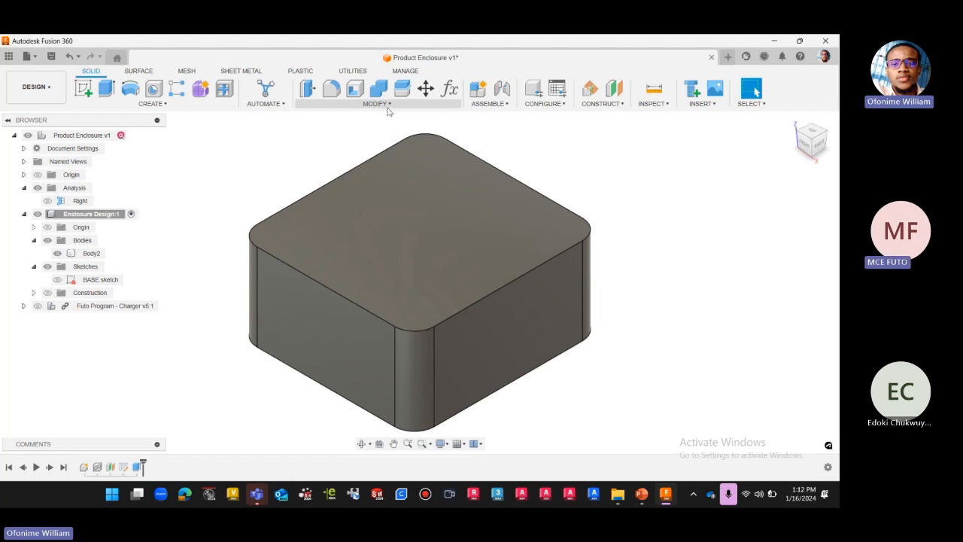
pyautogui.click(449, 89)
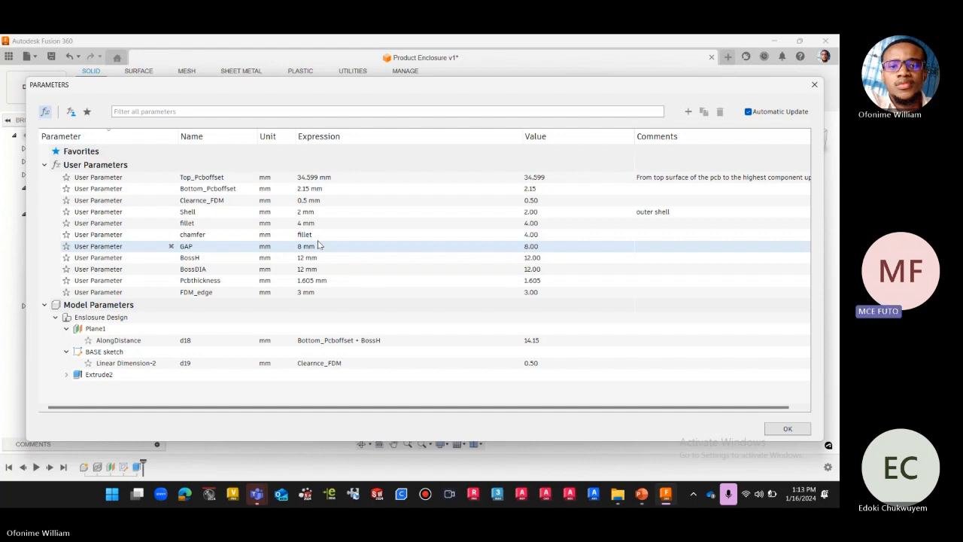
pyautogui.click(814, 84)
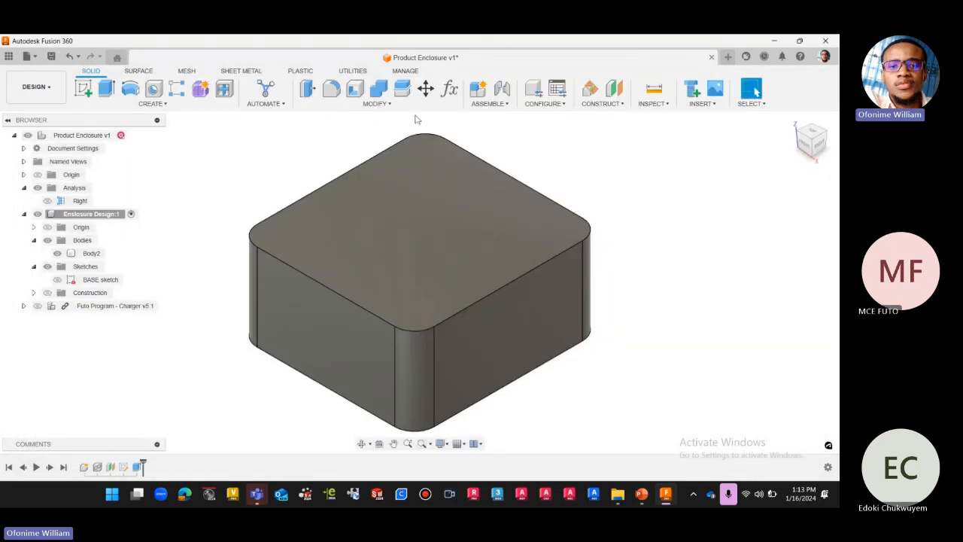
# Unpin the Change Parameters command from the toolbar and pin it back again.
pyautogui.click(414, 105)
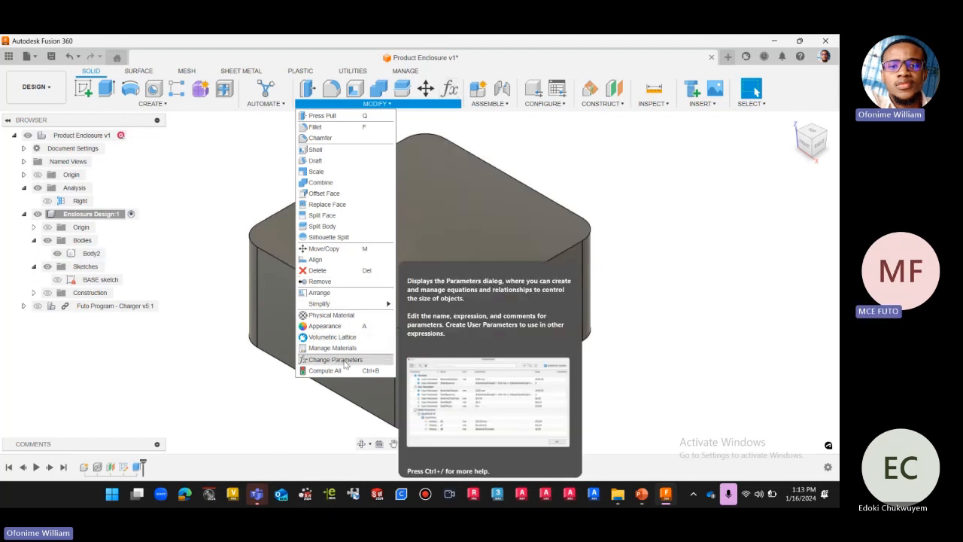
pyautogui.click(387, 360)
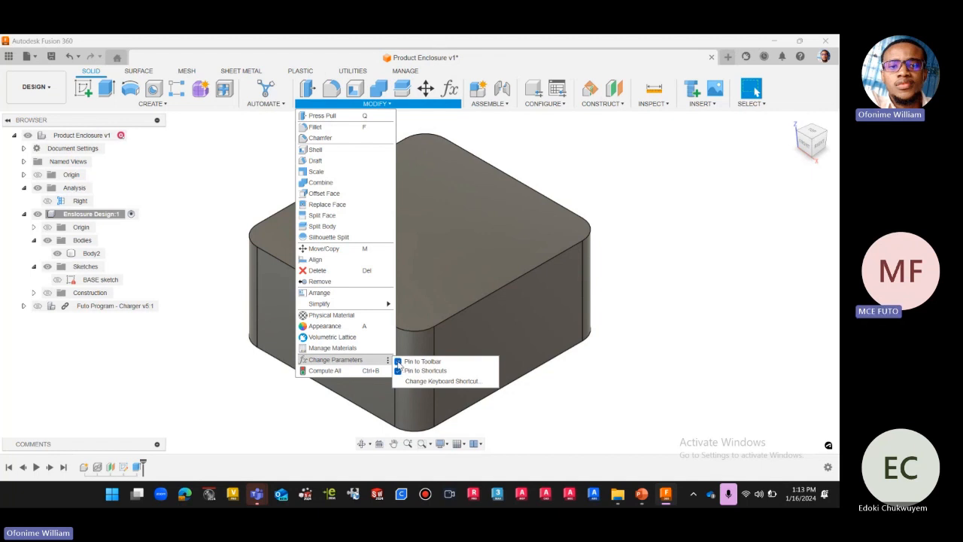
pyautogui.click(398, 361)
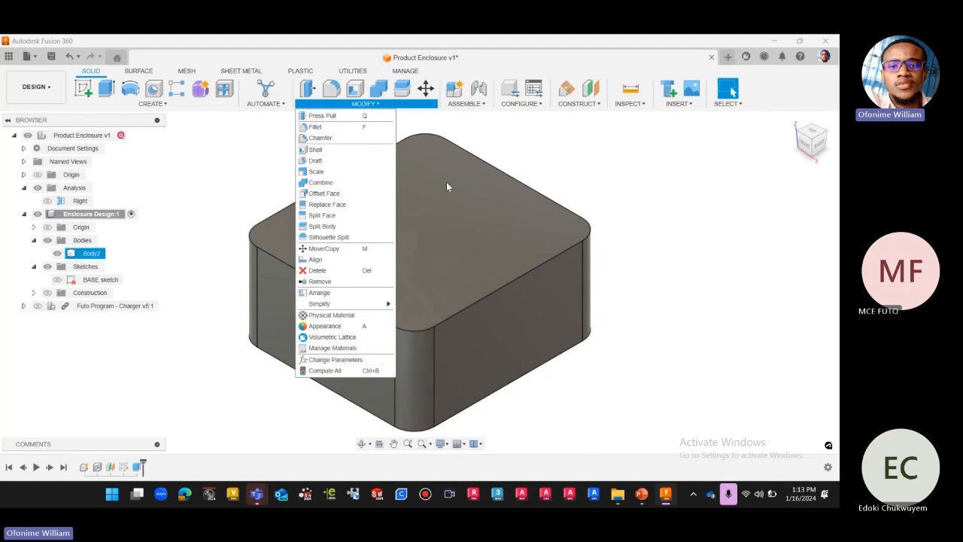
pyautogui.click(388, 362)
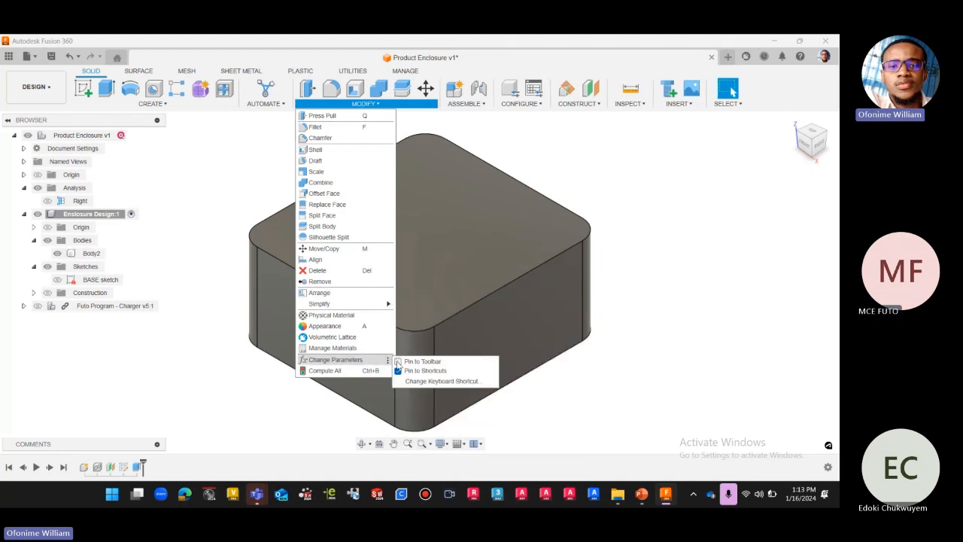
pyautogui.click(398, 362)
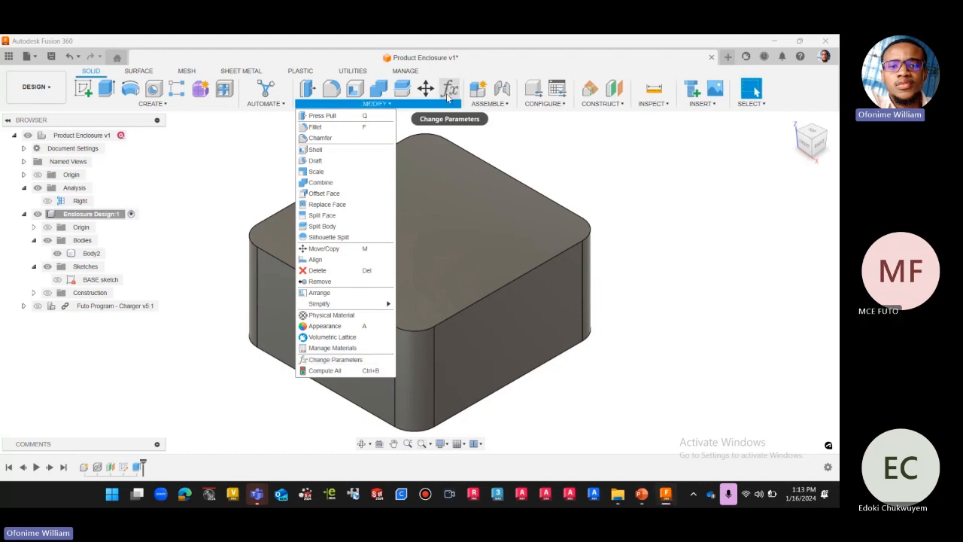
pyautogui.click(180, 106)
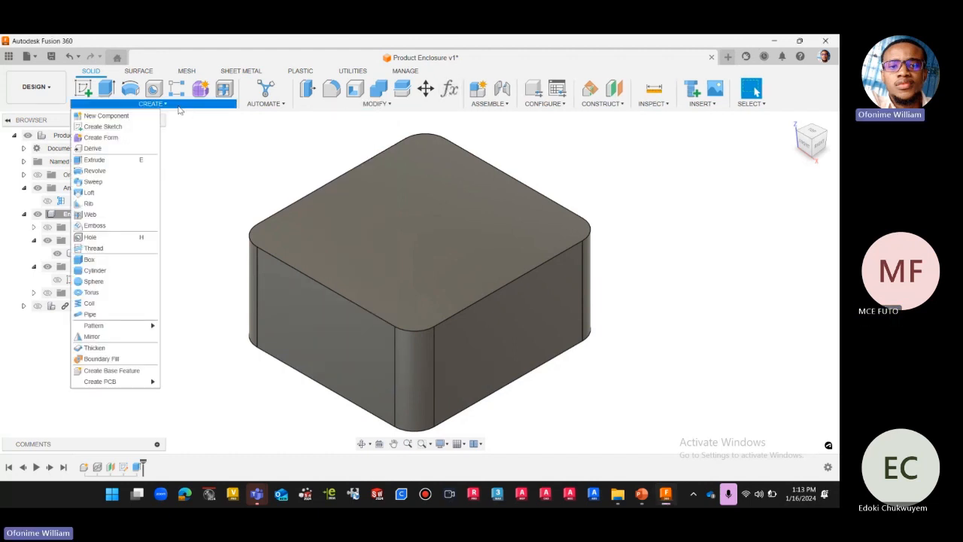
pyautogui.moveTo(525, 107)
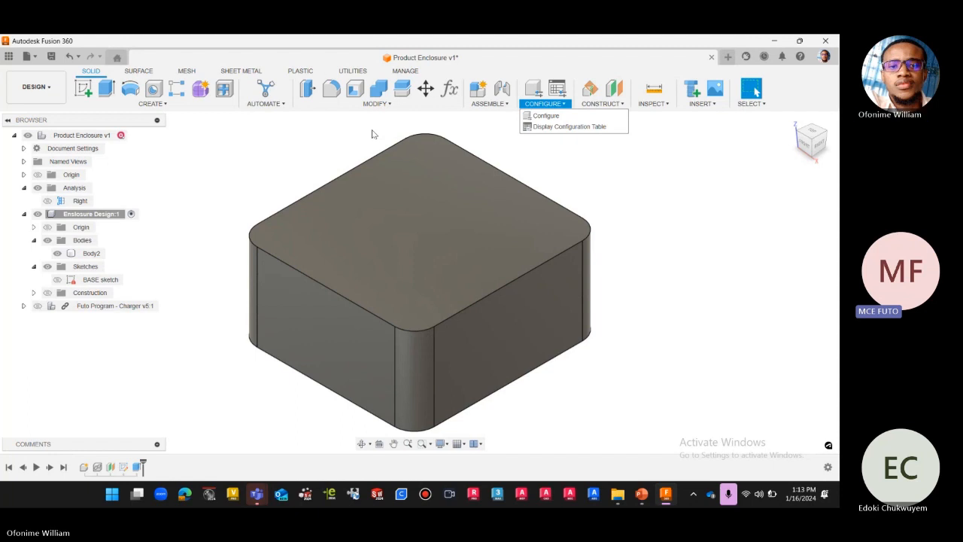
pyautogui.click(570, 190)
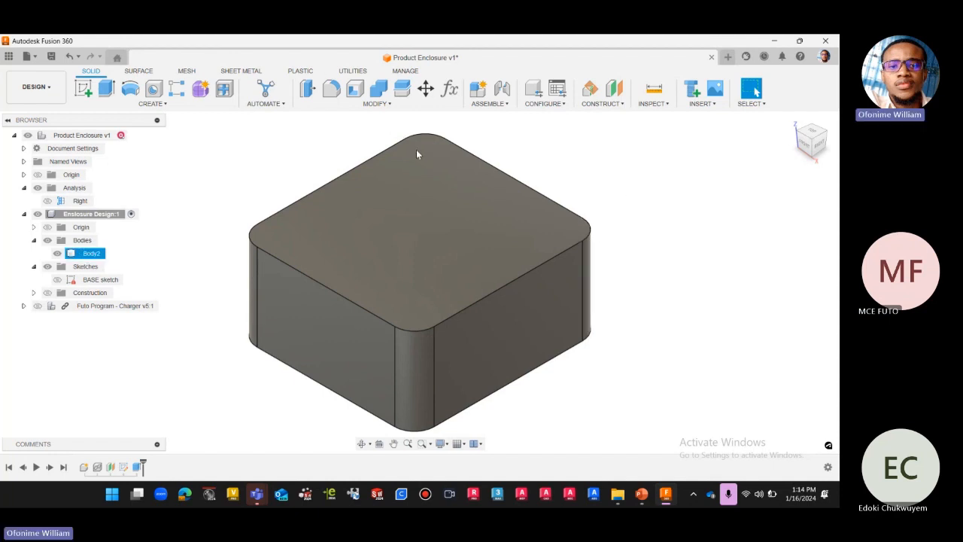
# Start an equal-distance chamfer on the tangent edge loops around the top and bottom faces of the enclosure body.
pyautogui.click(384, 104)
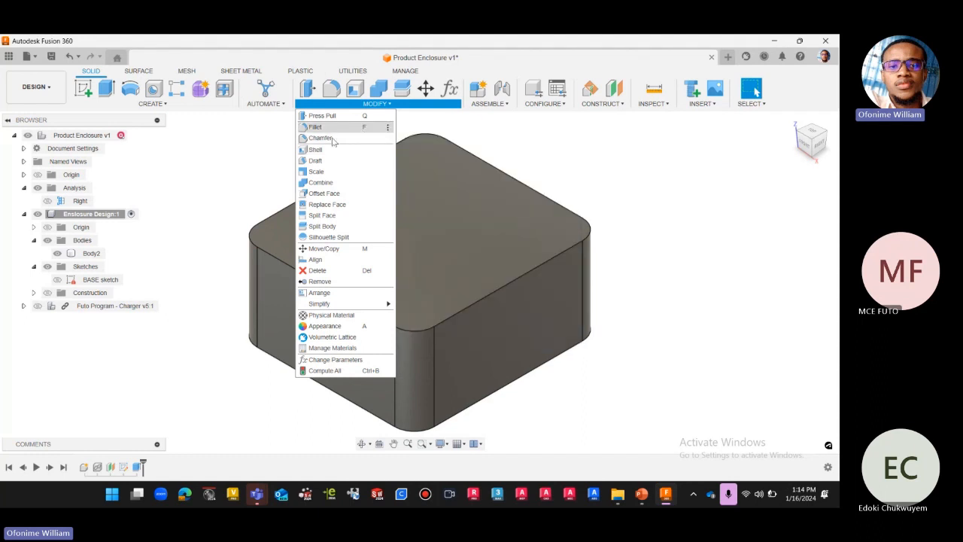
pyautogui.click(343, 137)
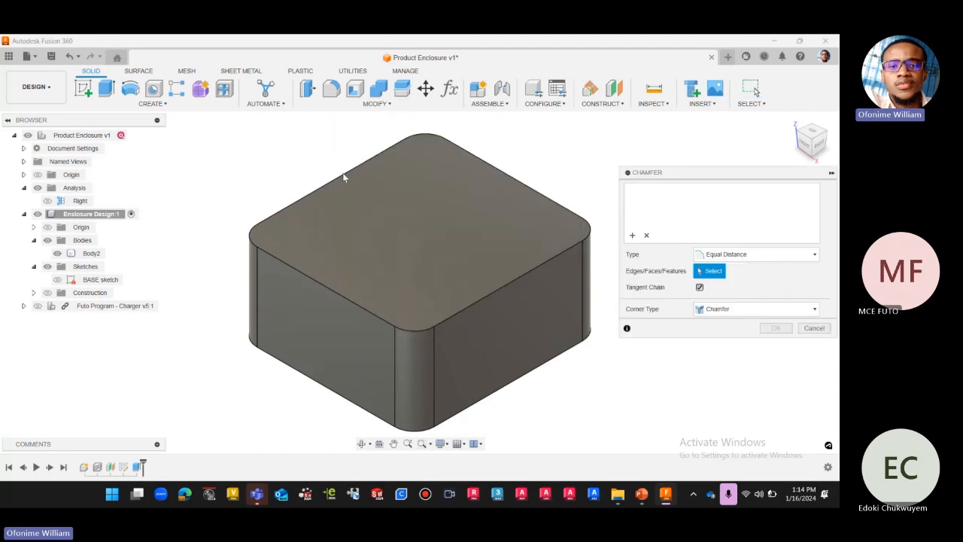
pyautogui.click(392, 151)
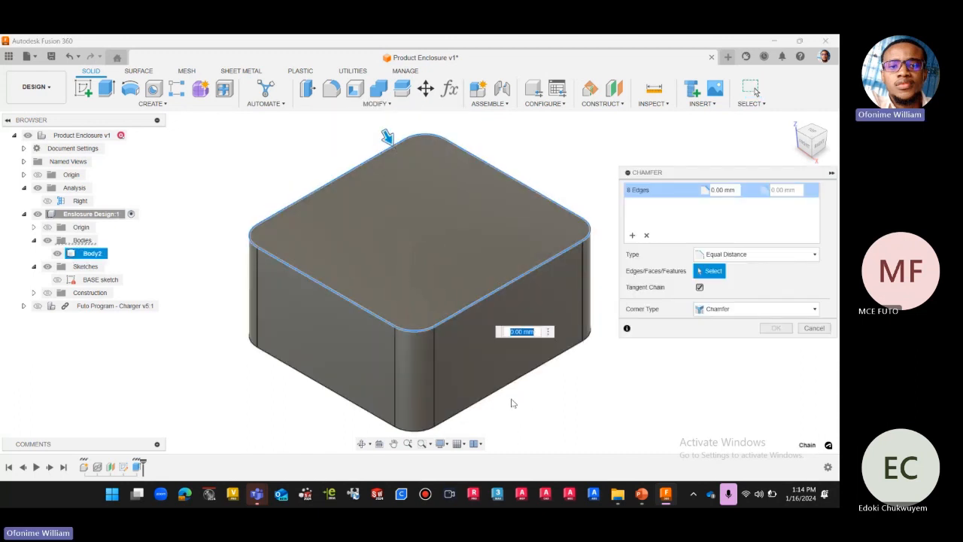
pyautogui.click(510, 388)
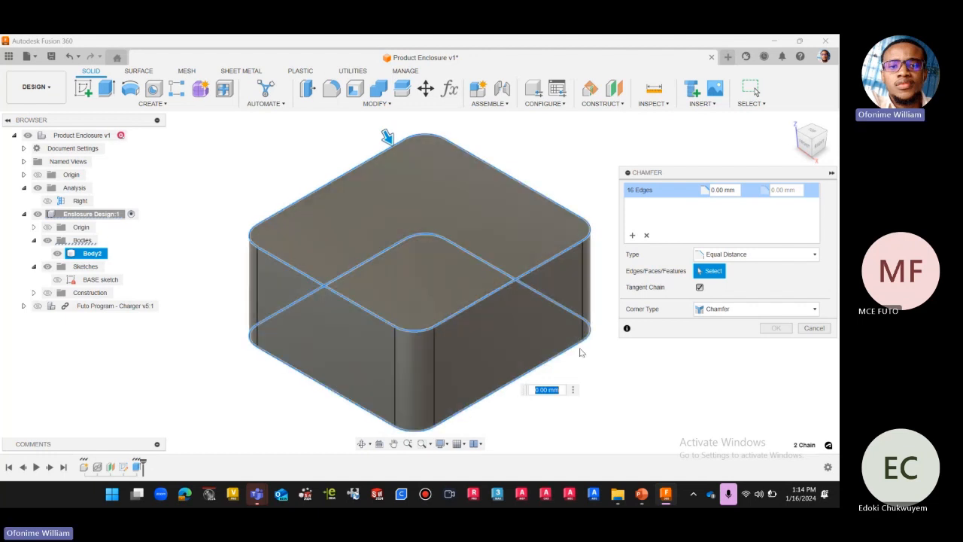
pyautogui.moveTo(820, 149); pyautogui.dragTo(811, 124)
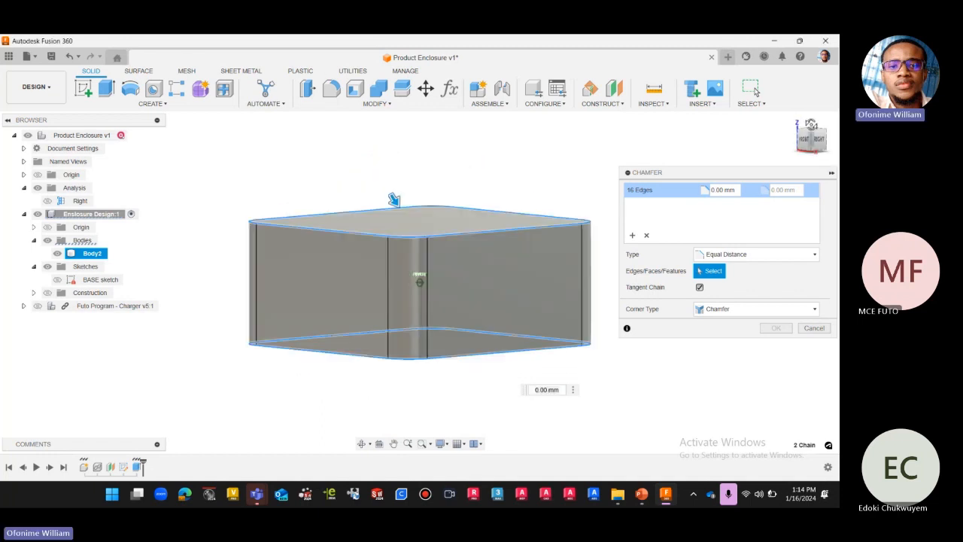
pyautogui.click(811, 124)
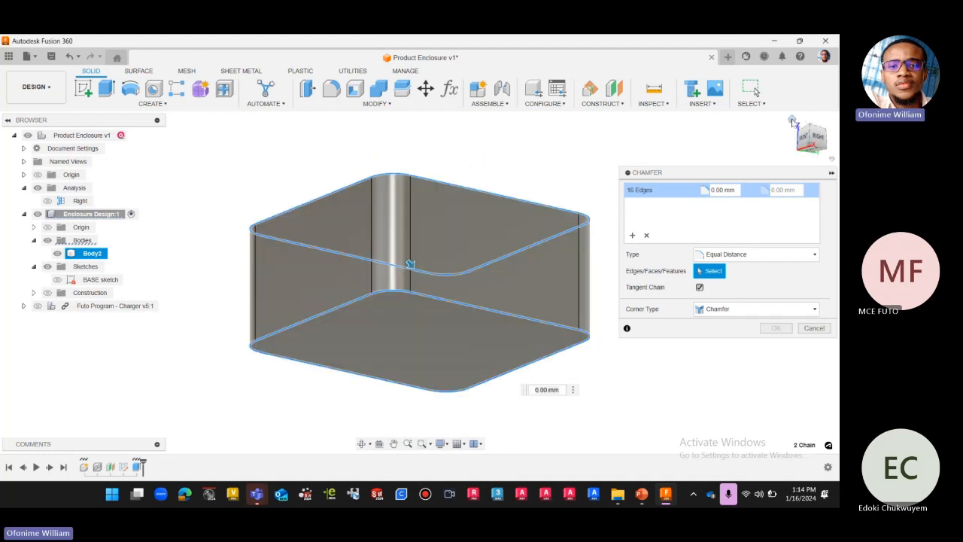
pyautogui.click(792, 122)
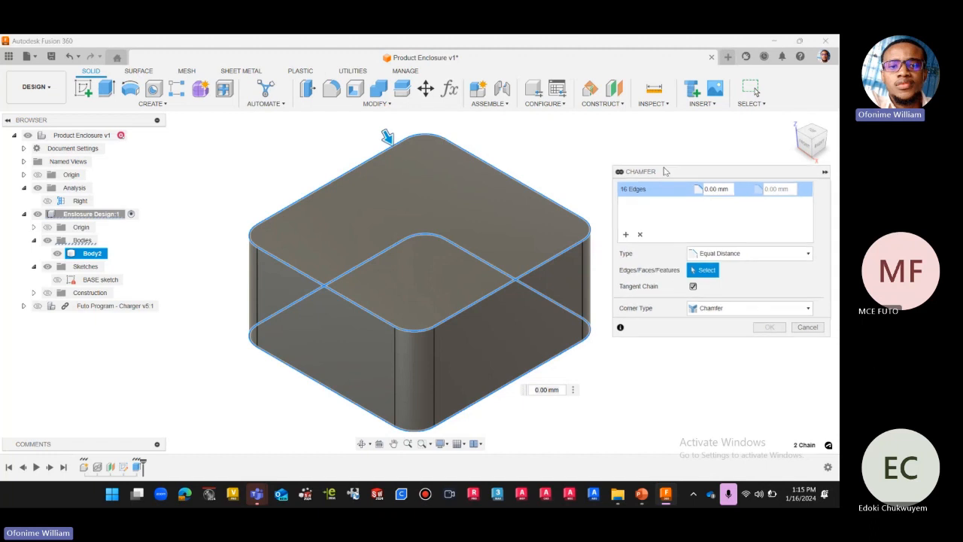
# Set the chamfer distance of the selected edges to the user parameter chamfer.
pyautogui.moveTo(690, 174); pyautogui.dragTo(642, 167)
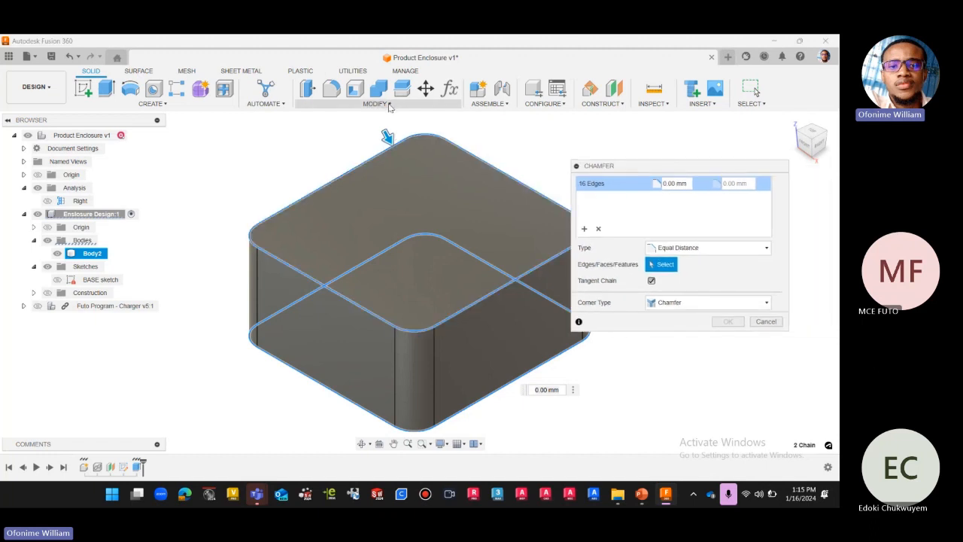
pyautogui.moveTo(639, 165); pyautogui.dragTo(681, 167)
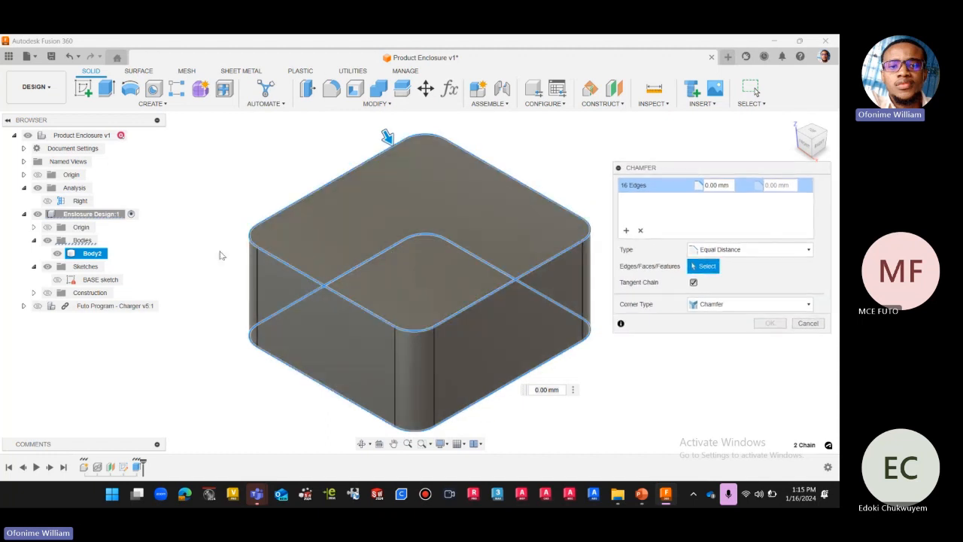
pyautogui.scroll(-1, 210, 264)
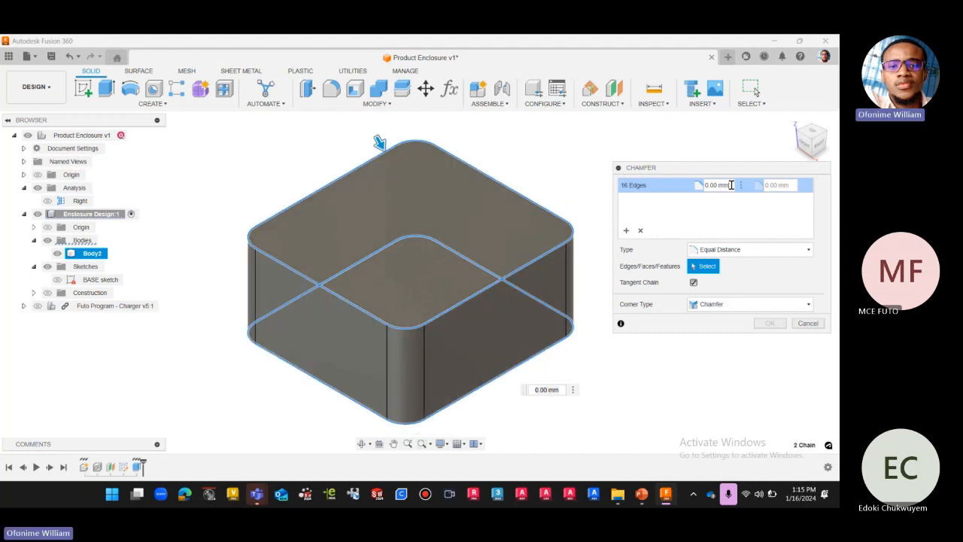
pyautogui.click(705, 184)
pyautogui.write('c')
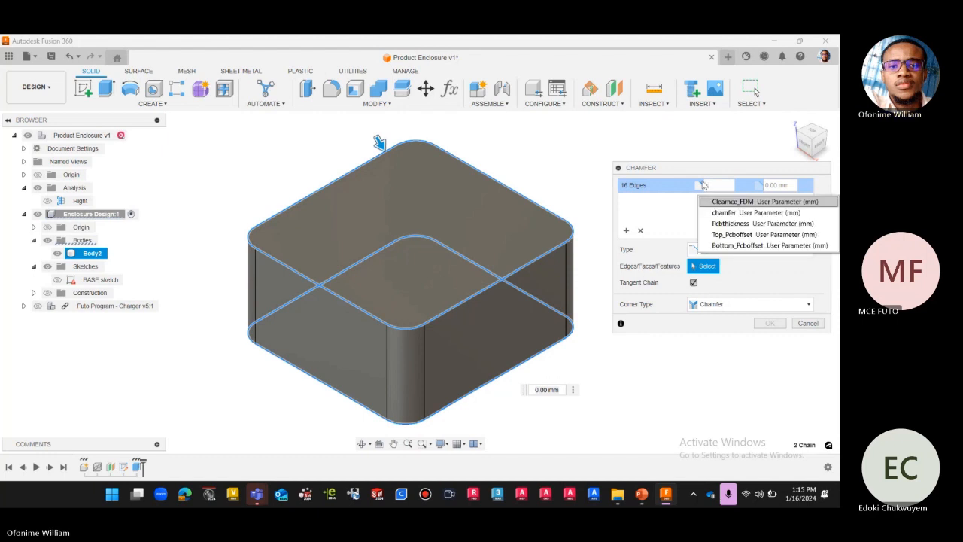
pyautogui.click(724, 212)
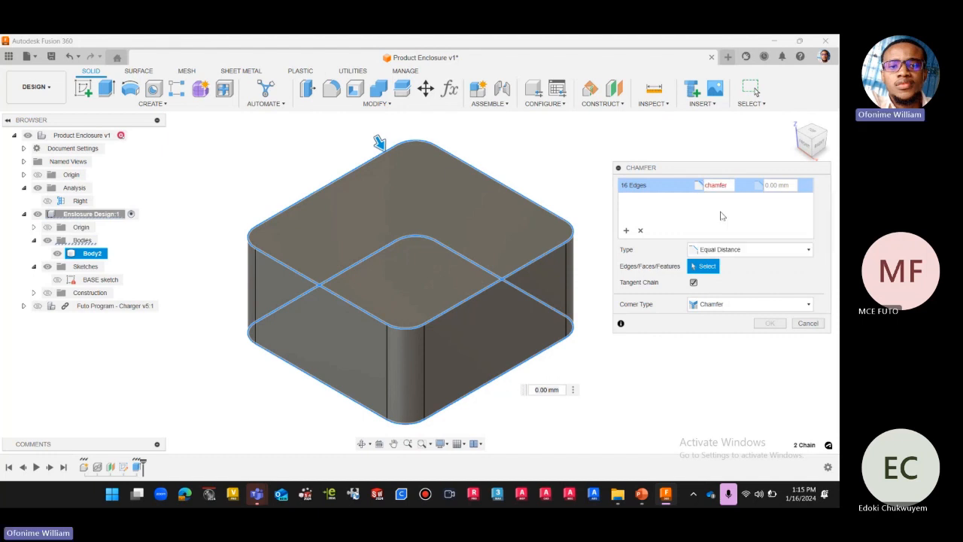
pyautogui.scroll(-2, 319, 196)
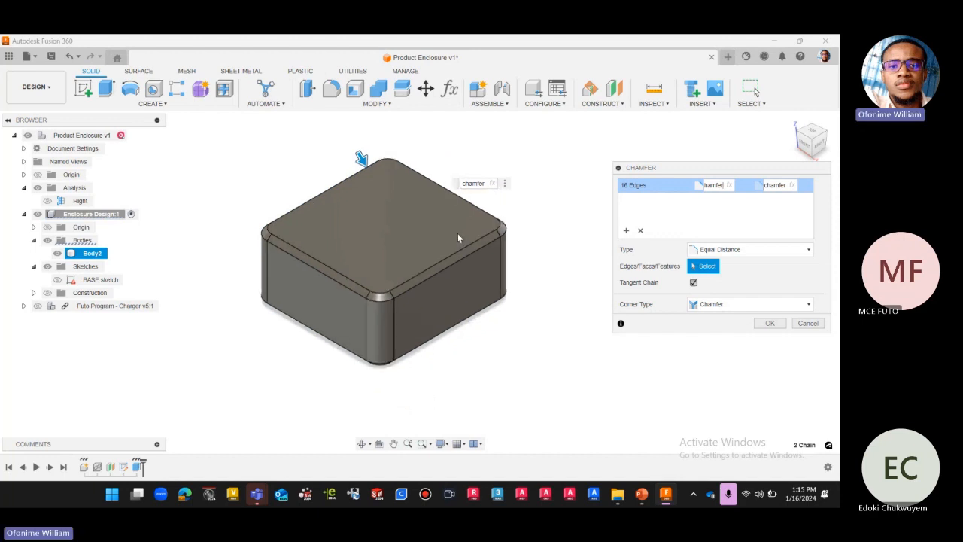
# Check the chamfer preview from the front and in the home view, and accept the chamfer.
pyautogui.scroll(4, 497, 239)
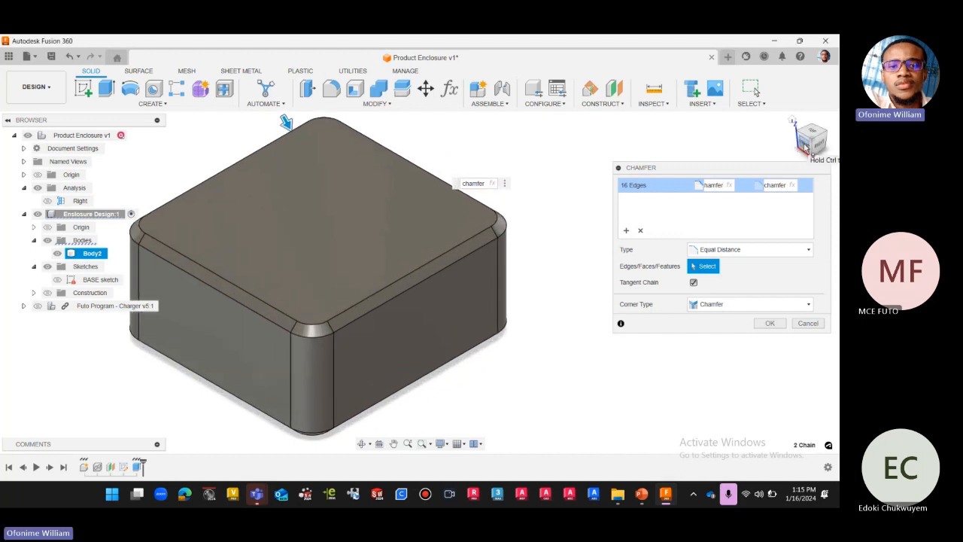
pyautogui.click(805, 145)
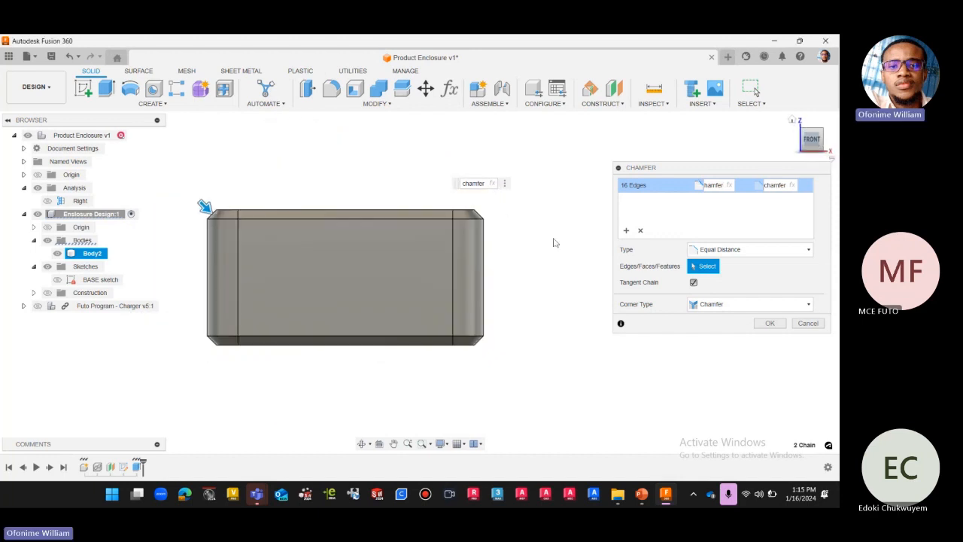
pyautogui.click(792, 122)
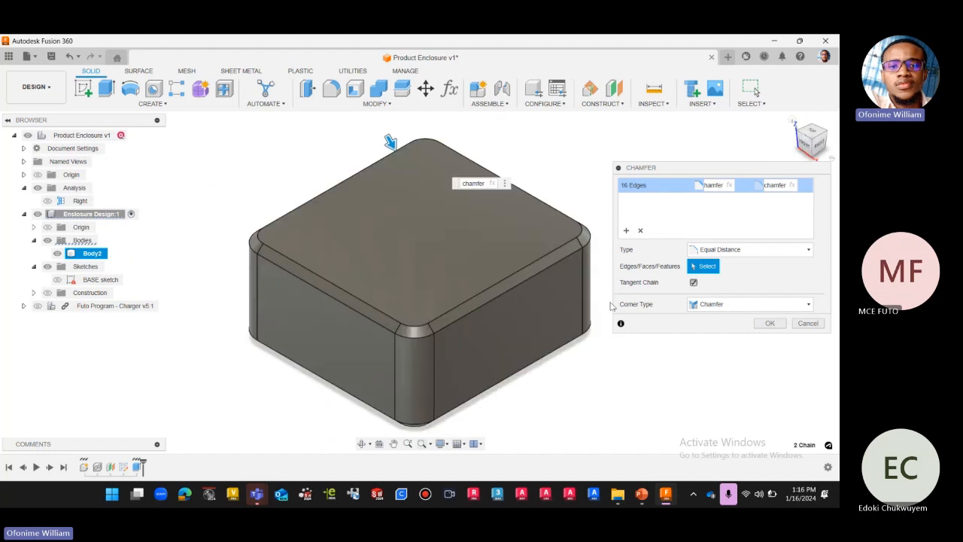
pyautogui.scroll(-2, 253, 342)
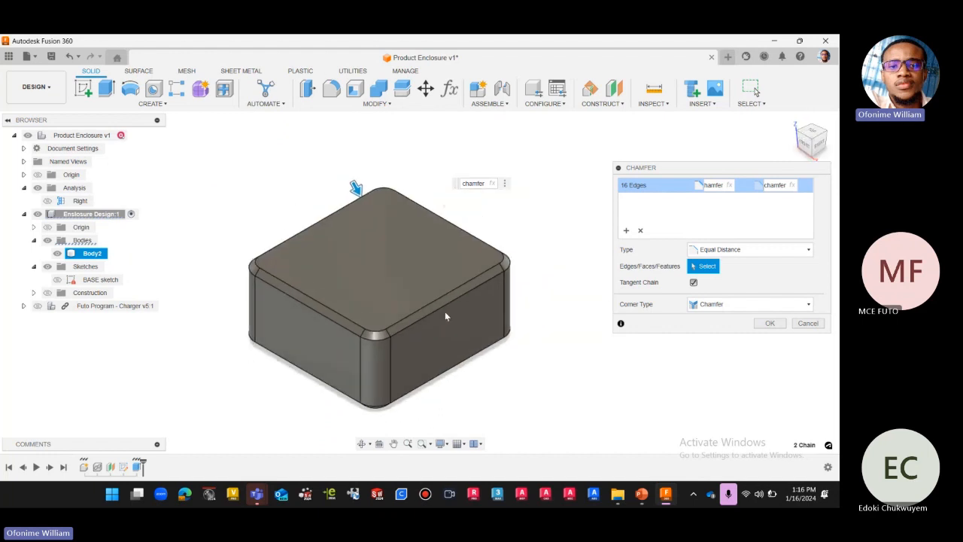
pyautogui.scroll(2, 495, 262)
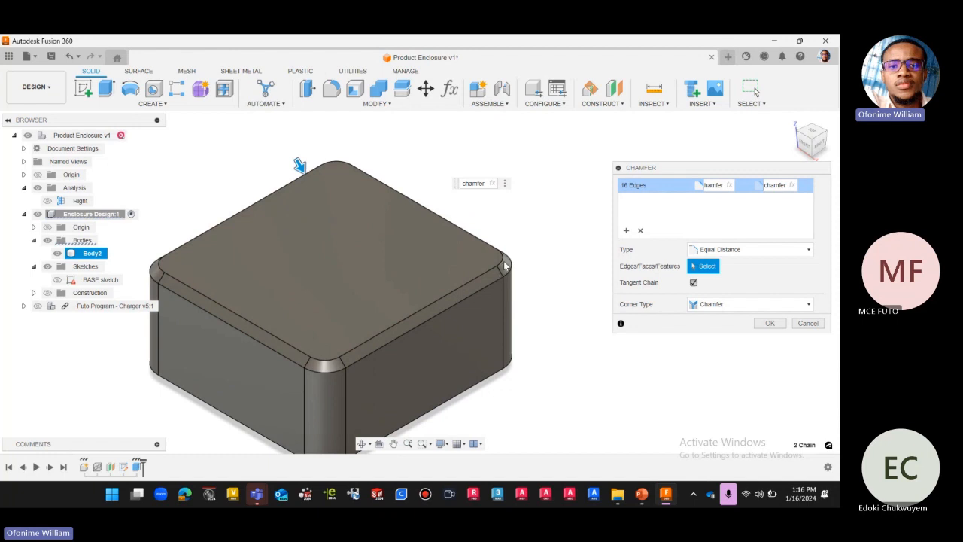
pyautogui.scroll(2, 504, 264)
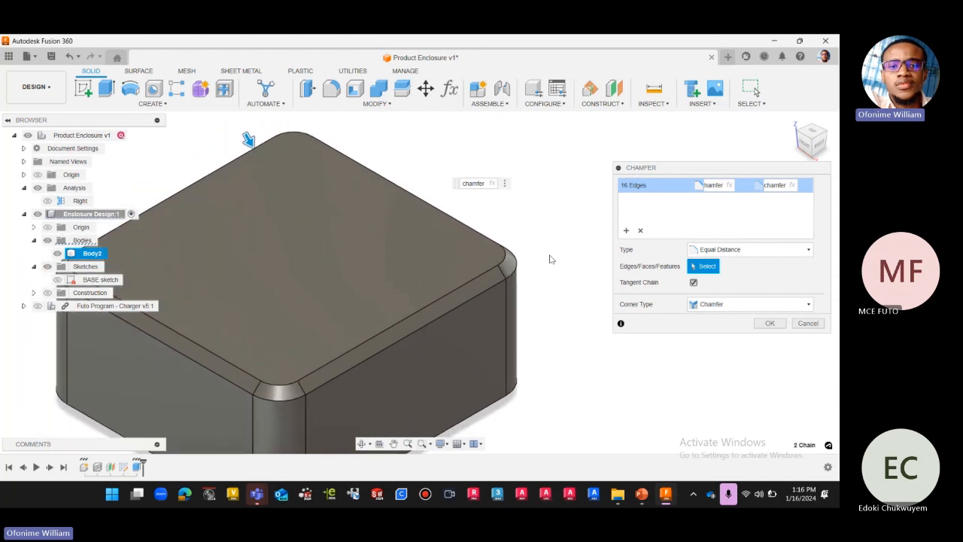
pyautogui.scroll(-2, 548, 261)
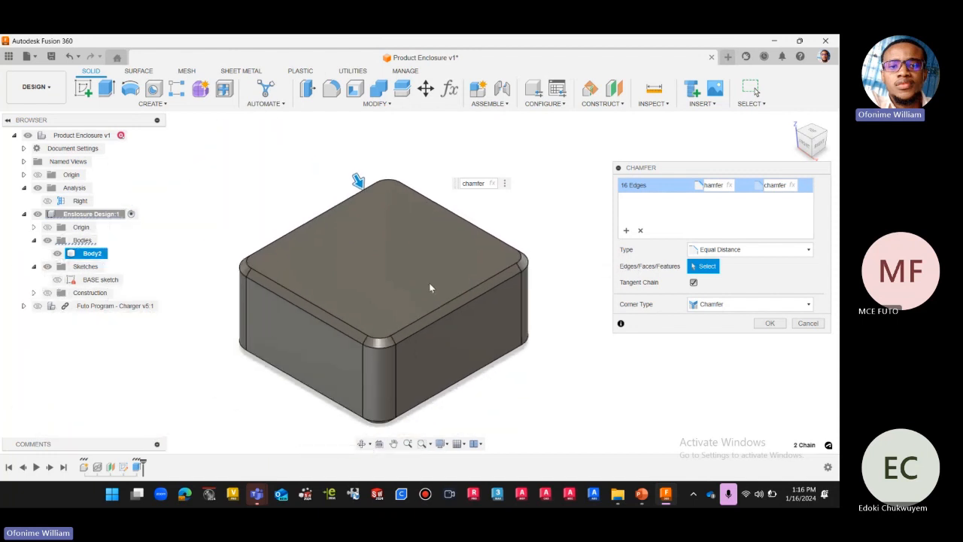
pyautogui.scroll(-2, 328, 195)
pyautogui.scroll(2, 334, 320)
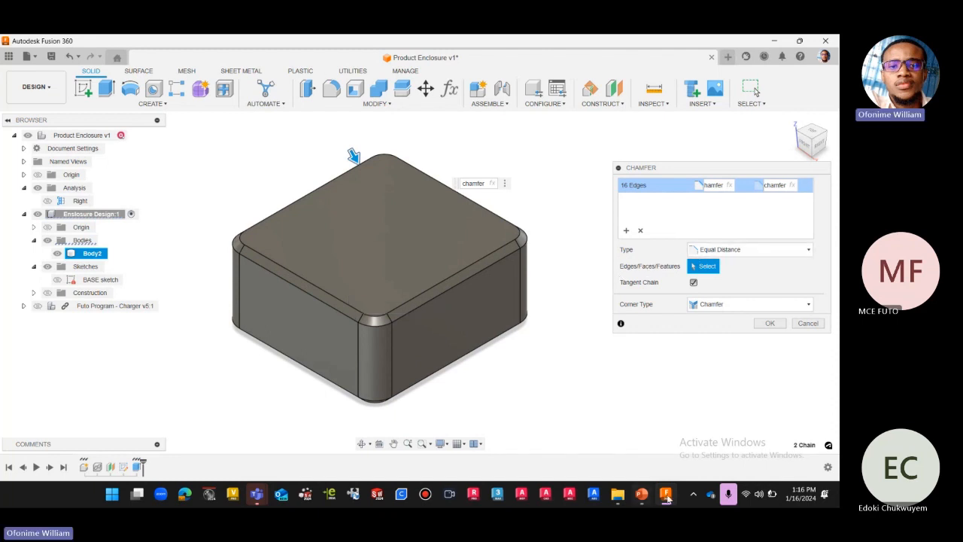
pyautogui.click(769, 323)
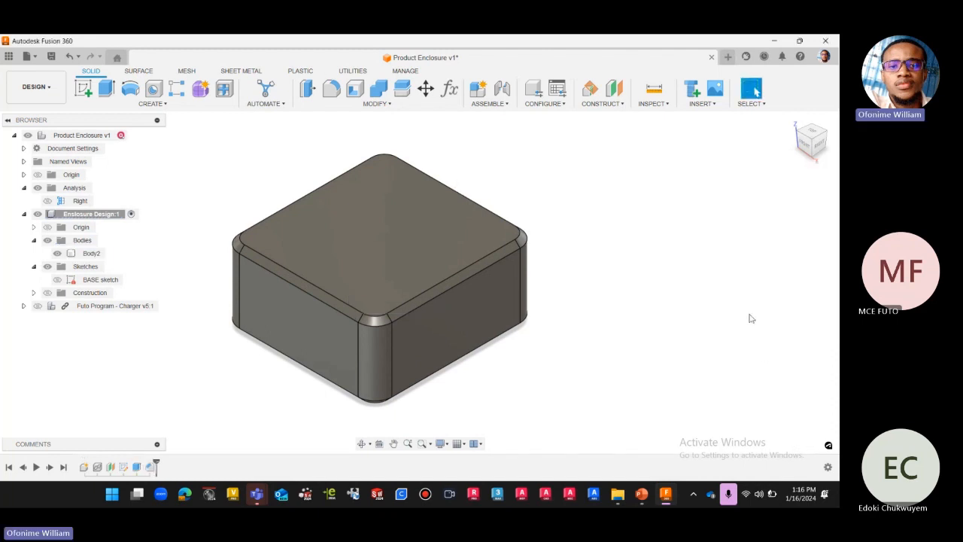
# Show the enclosure from the right in wireframe display and unhide the Futo Program - Charger component.
pyautogui.click(821, 147)
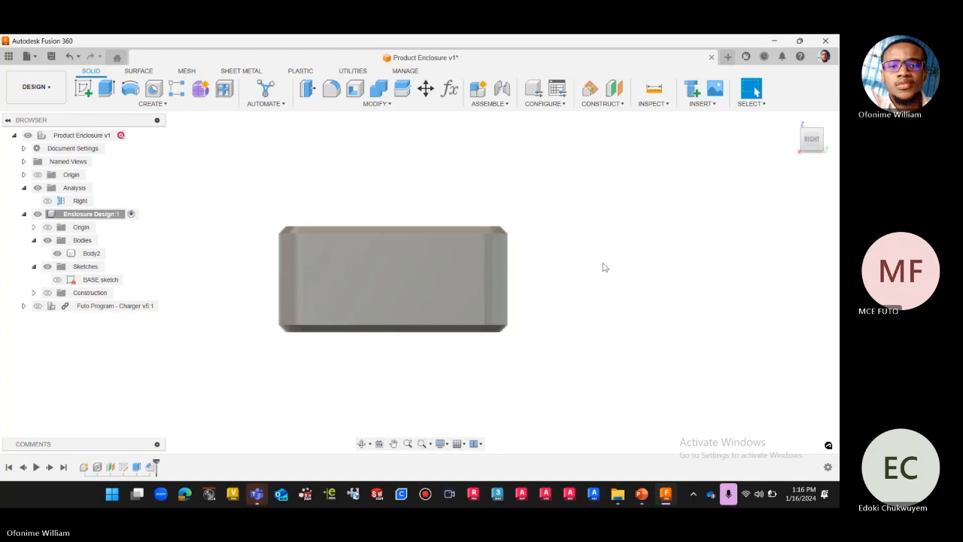
pyautogui.hotkey('ctrl', '7')
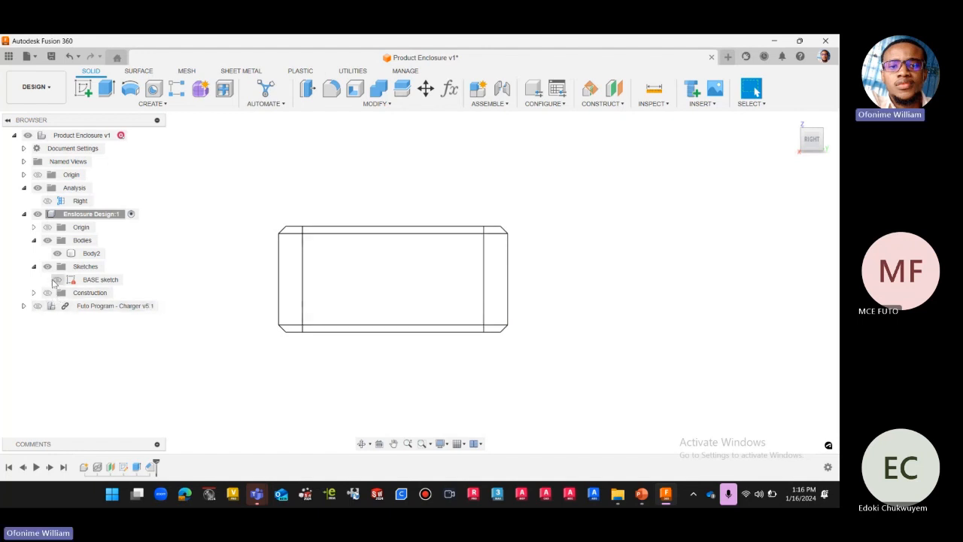
pyautogui.click(37, 306)
pyautogui.click(37, 307)
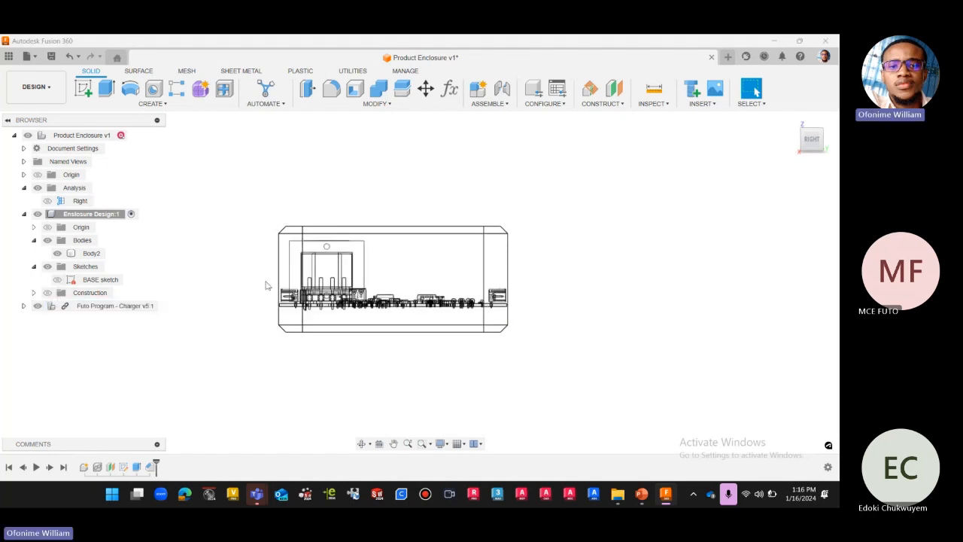
# Examine how the PCB and its components fit inside the chamfered enclosure from the right, the front and at an angle.
pyautogui.scroll(2, 396, 244)
pyautogui.scroll(2, 424, 277)
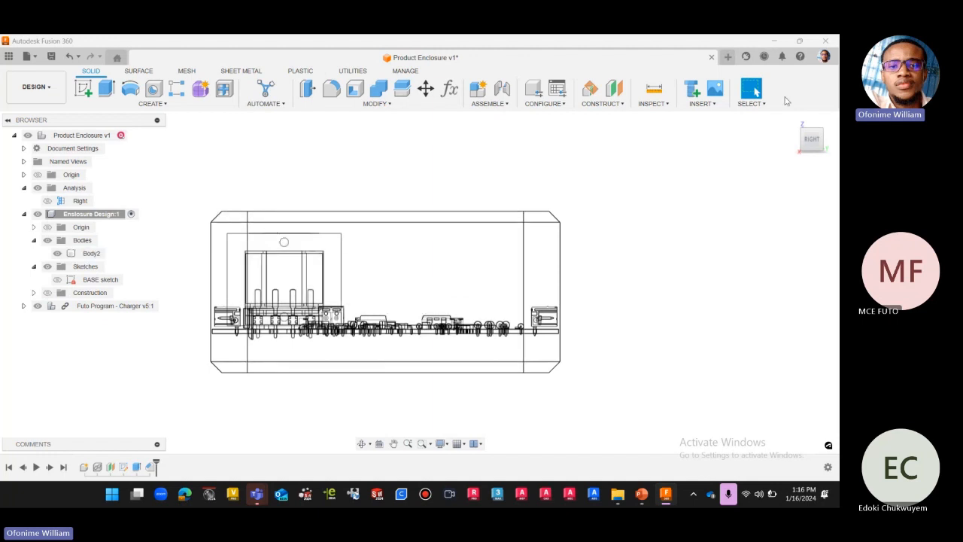
pyautogui.click(797, 138)
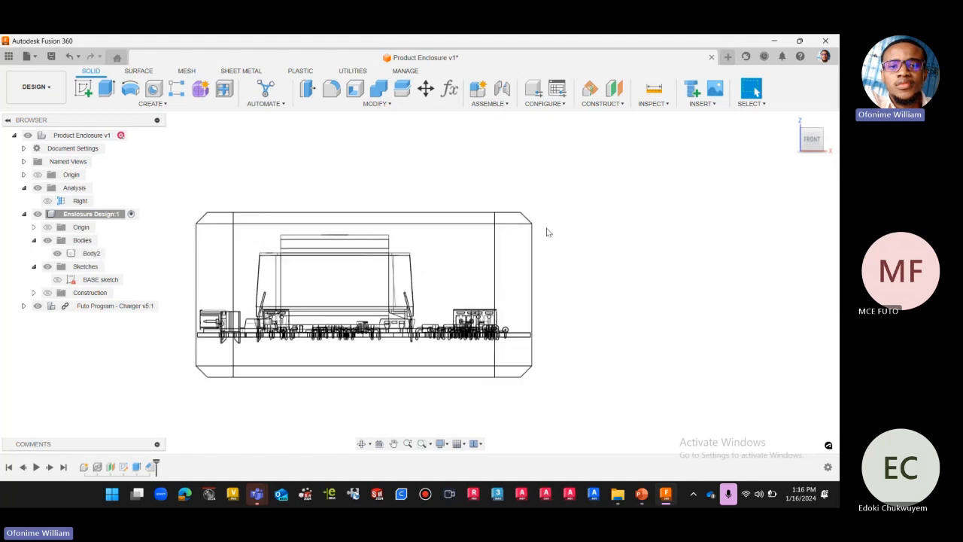
pyautogui.scroll(5, 534, 221)
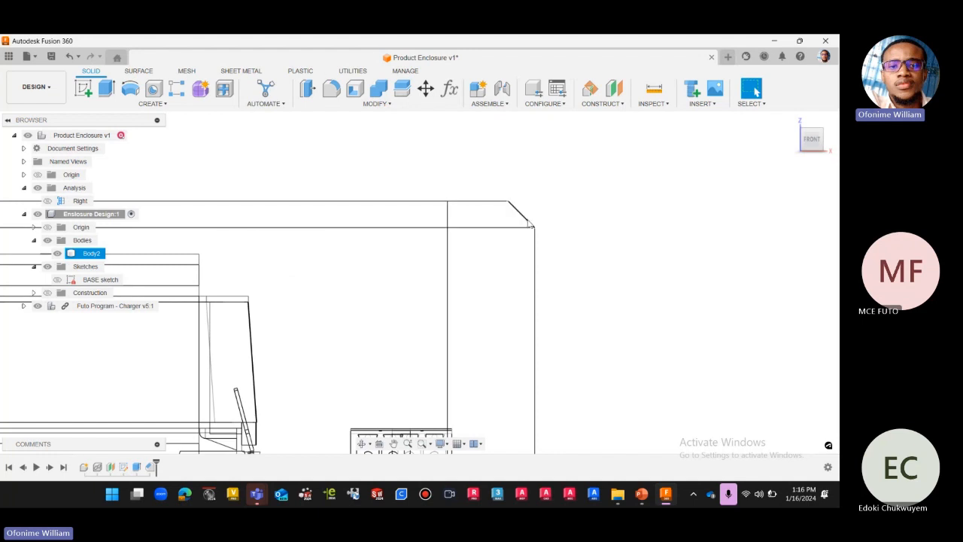
pyautogui.scroll(-5, 554, 233)
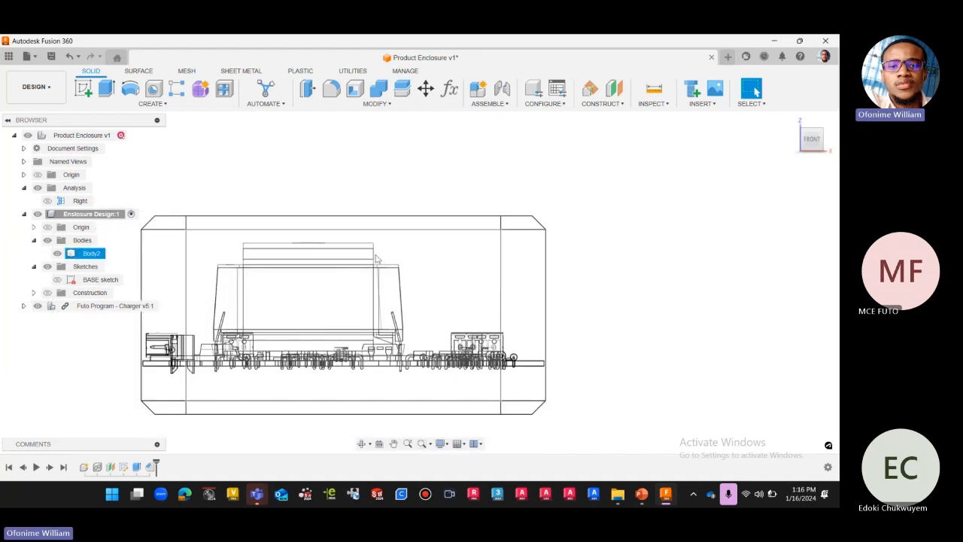
pyautogui.scroll(5, 527, 226)
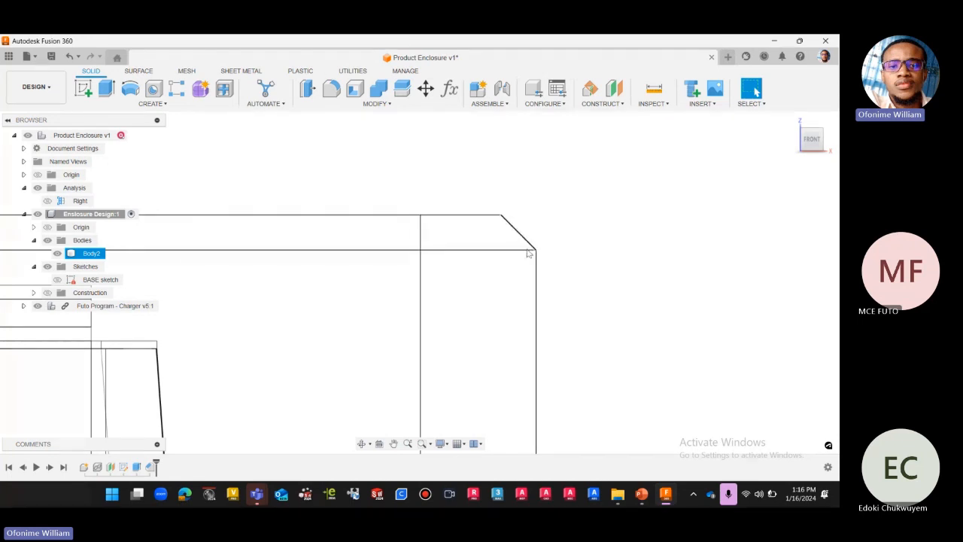
pyautogui.scroll(-4, 579, 208)
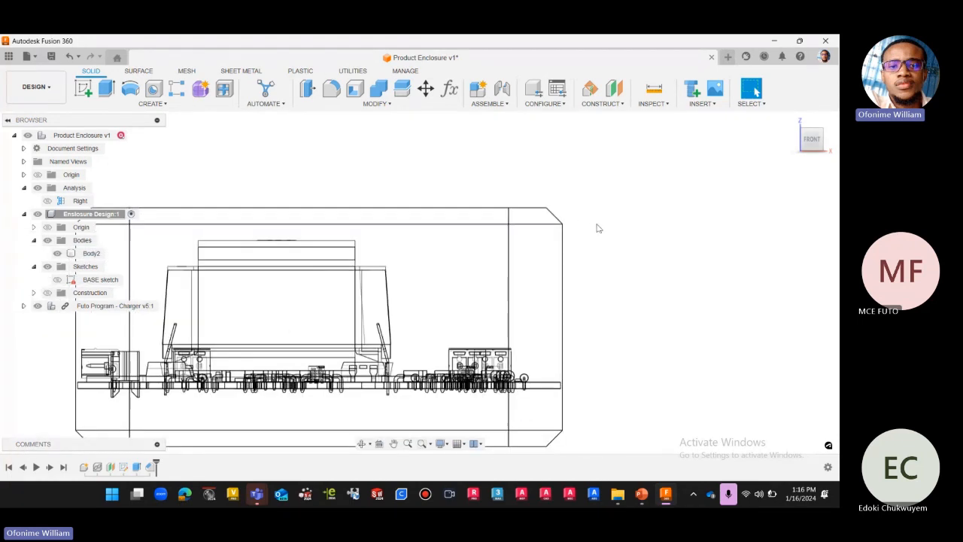
pyautogui.scroll(-1, 597, 224)
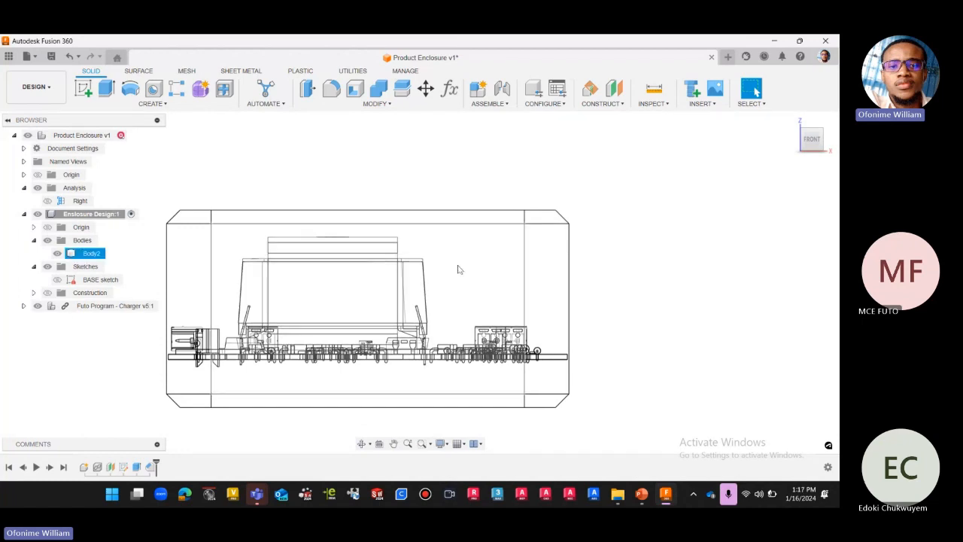
pyautogui.keyDown('shift'); pyautogui.moveTo(459, 269); pyautogui.dragTo(338, 275, button='middle'); pyautogui.keyUp('shift')
pyautogui.scroll(1, 338, 248)
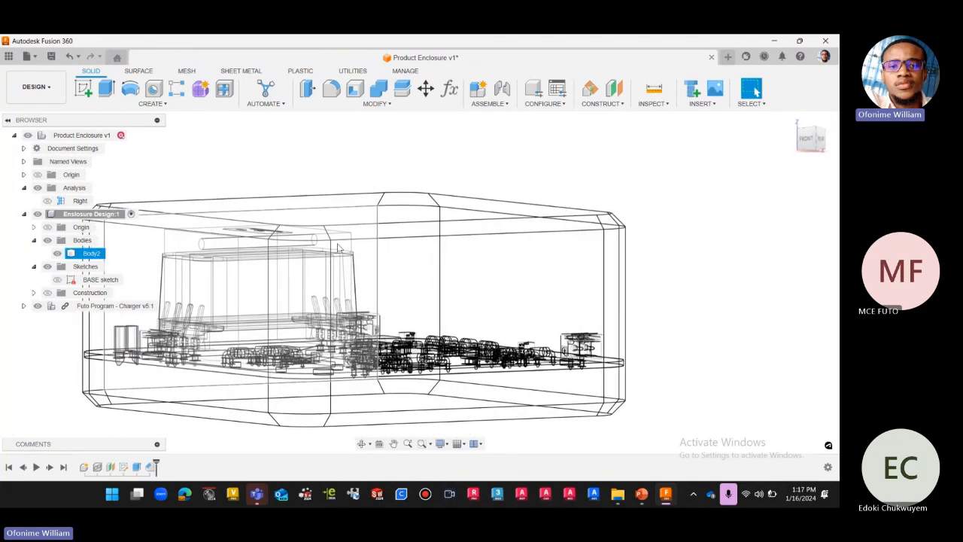
pyautogui.scroll(-1, 337, 247)
pyautogui.click(792, 135)
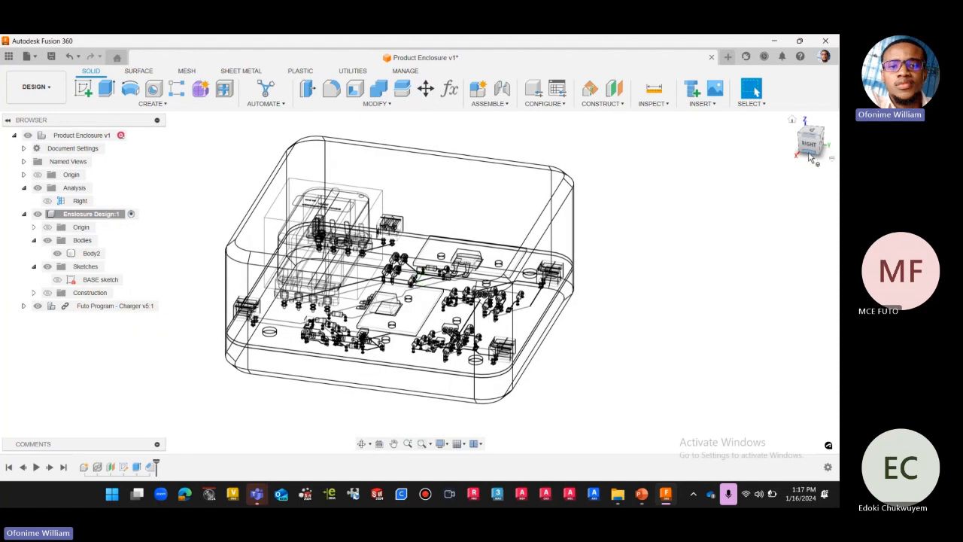
# Return the enclosure to the shaded home view and select both edge loops of its top chamfer for a fillet.
pyautogui.click(810, 153)
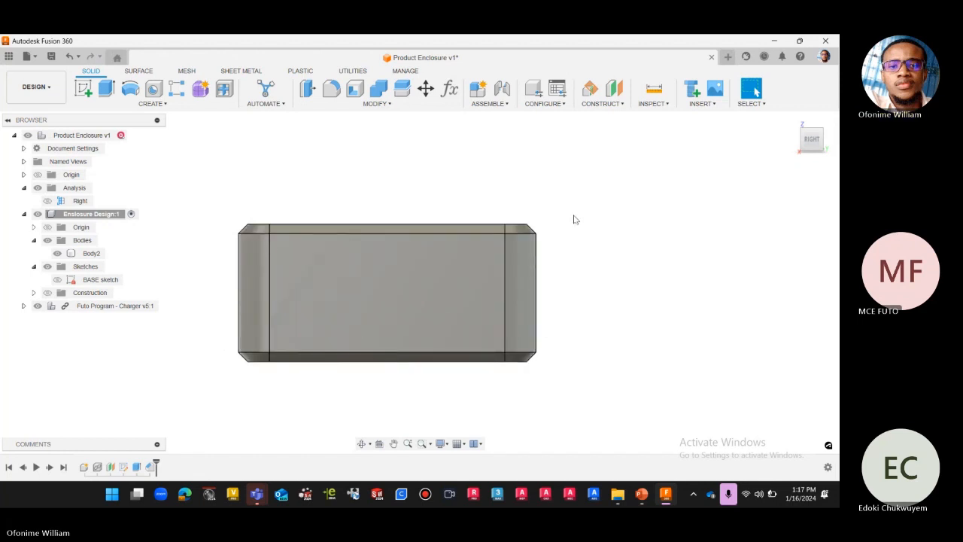
pyautogui.click(792, 119)
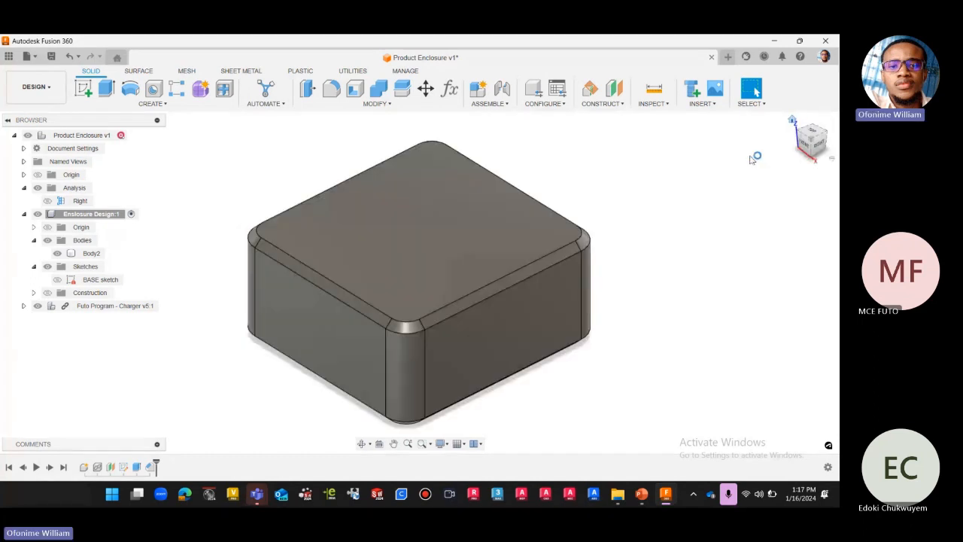
pyautogui.click(331, 91)
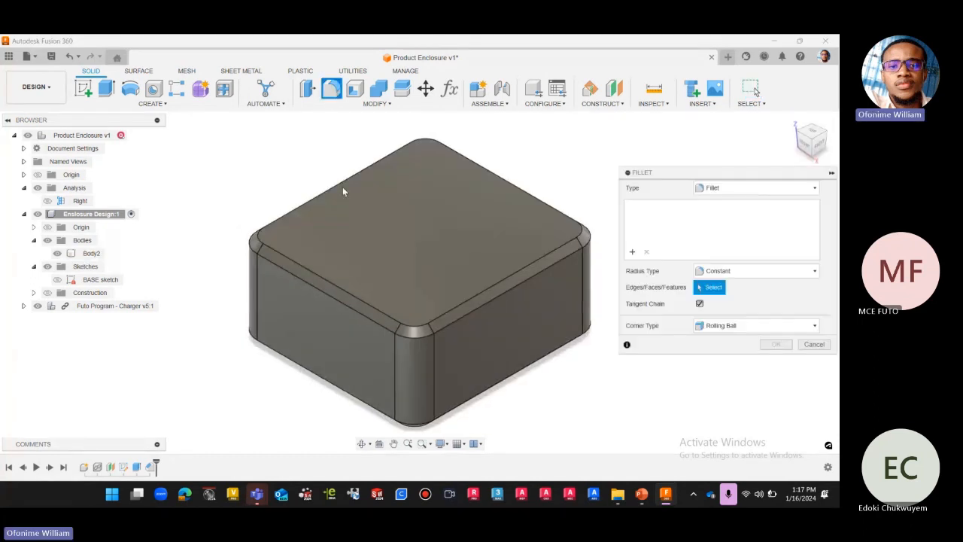
pyautogui.click(295, 208)
pyautogui.scroll(2, 225, 232)
pyautogui.scroll(-2, 229, 188)
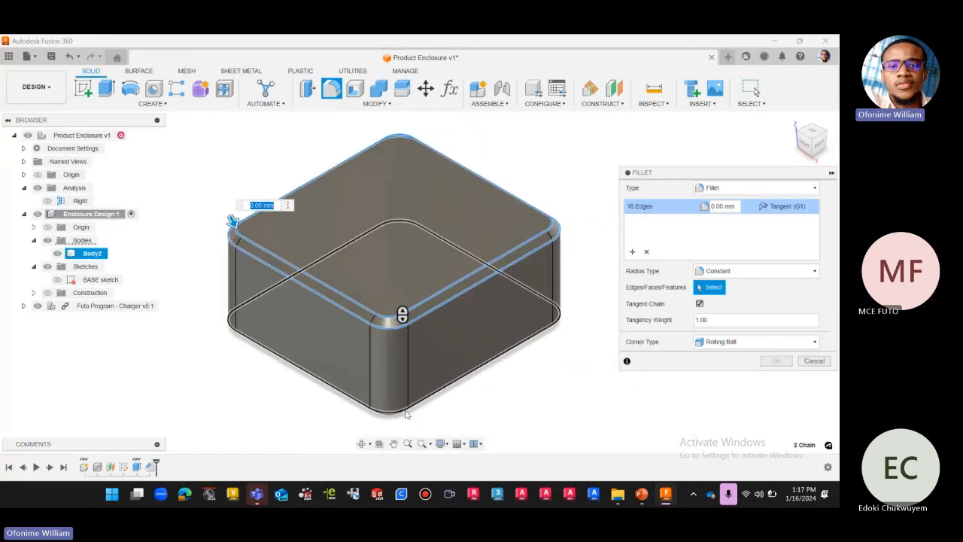
# Add both edge loops of the enclosure's bottom chamfer to the fillet selection.
pyautogui.click(817, 155)
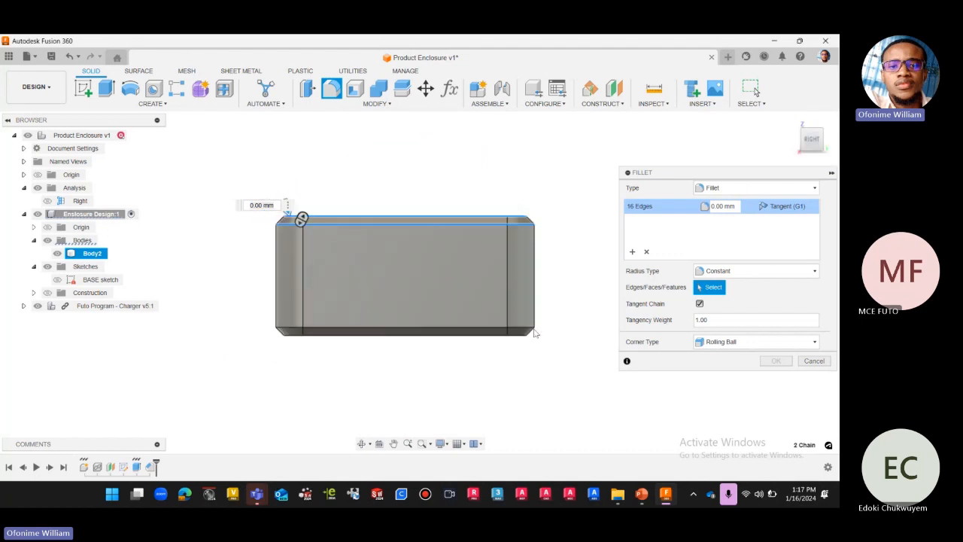
pyautogui.click(482, 332)
pyautogui.click(480, 335)
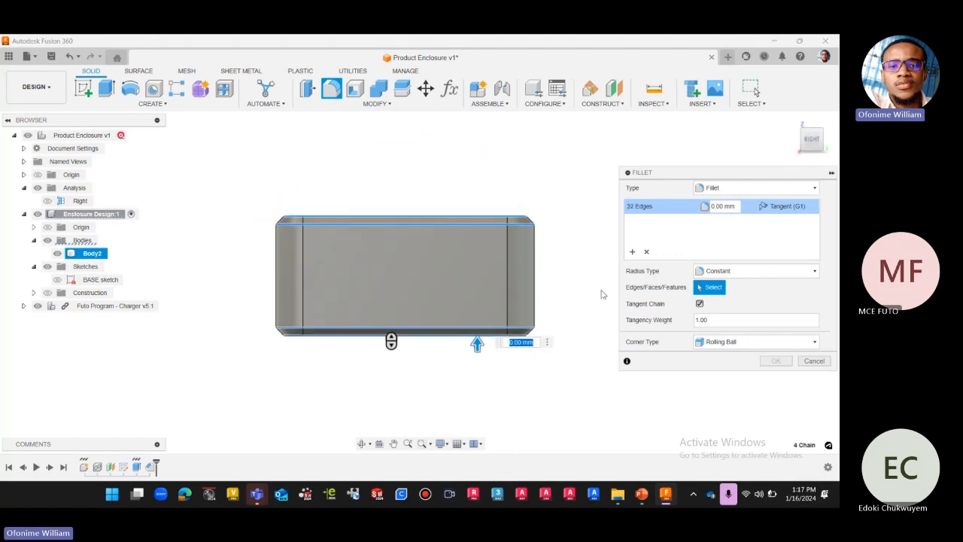
pyautogui.click(792, 121)
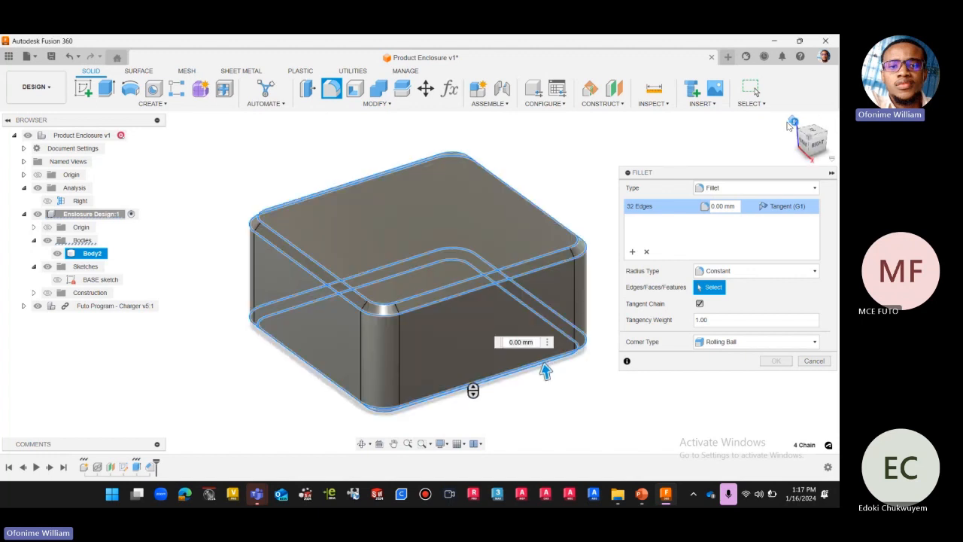
# Examine the selected top and bottom chamfer edges at an angle and close up from the front.
pyautogui.scroll(-3, 224, 238)
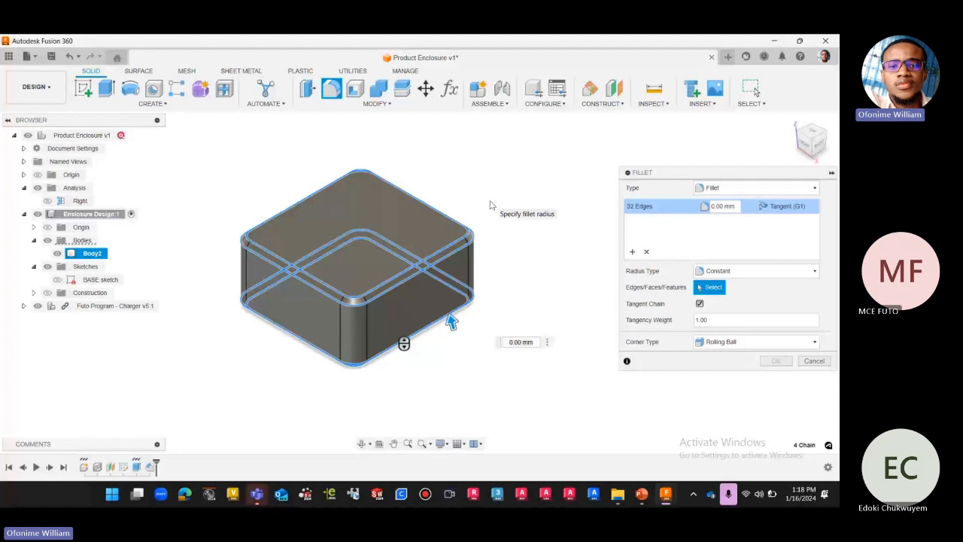
pyautogui.scroll(-2, 535, 258)
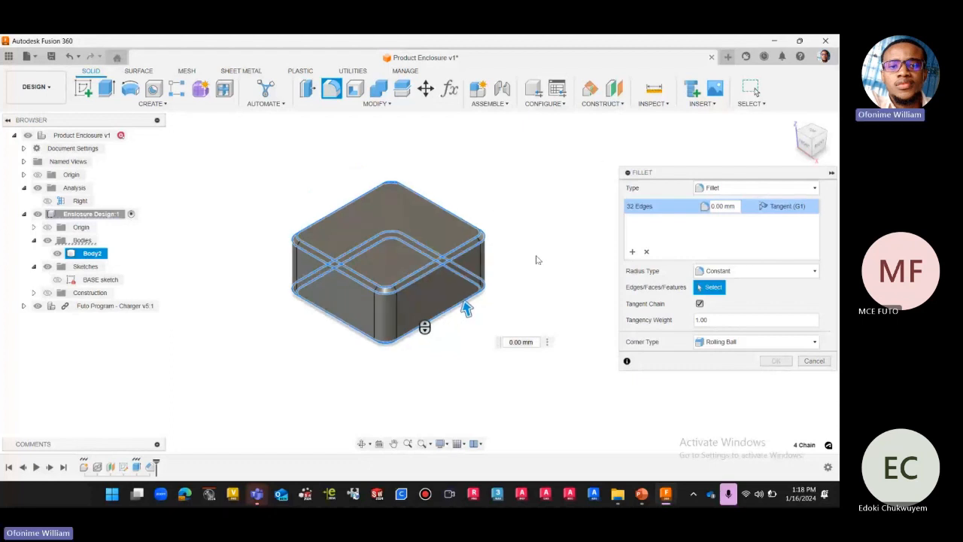
pyautogui.click(808, 149)
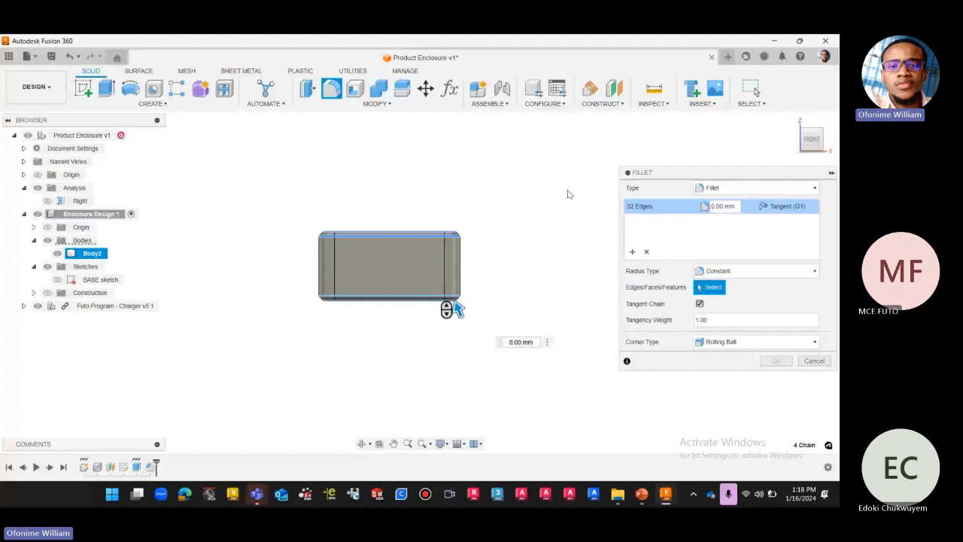
pyautogui.scroll(4, 479, 239)
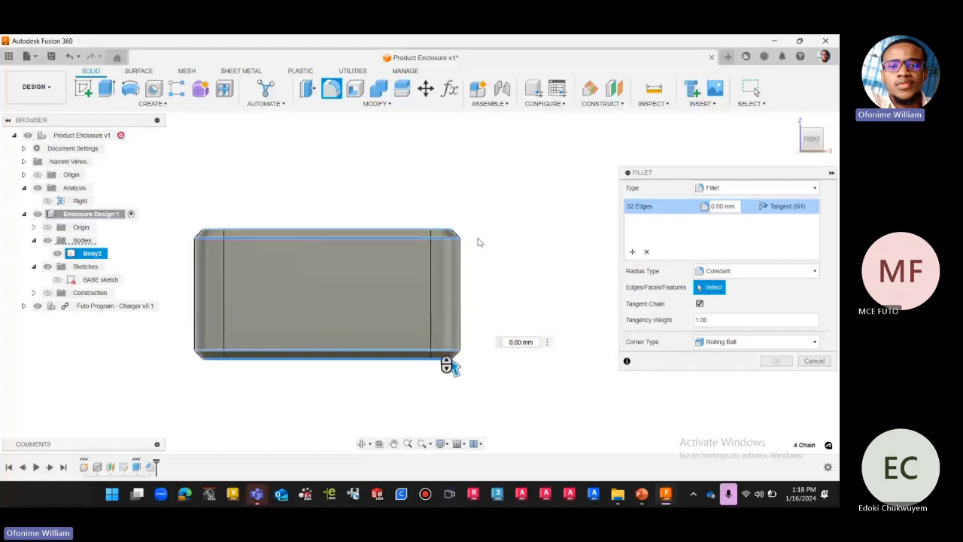
pyautogui.scroll(-2, 478, 242)
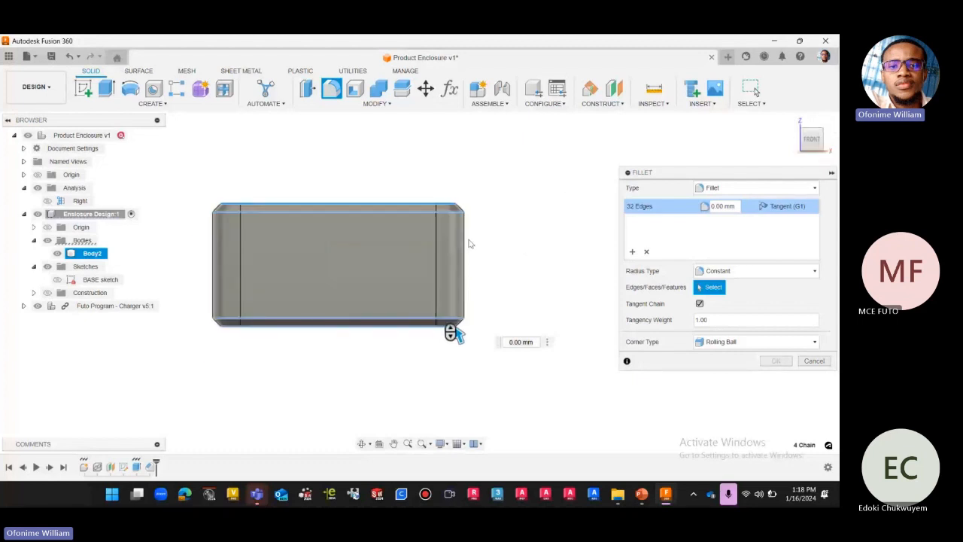
pyautogui.scroll(3, 469, 243)
pyautogui.scroll(-2, 501, 254)
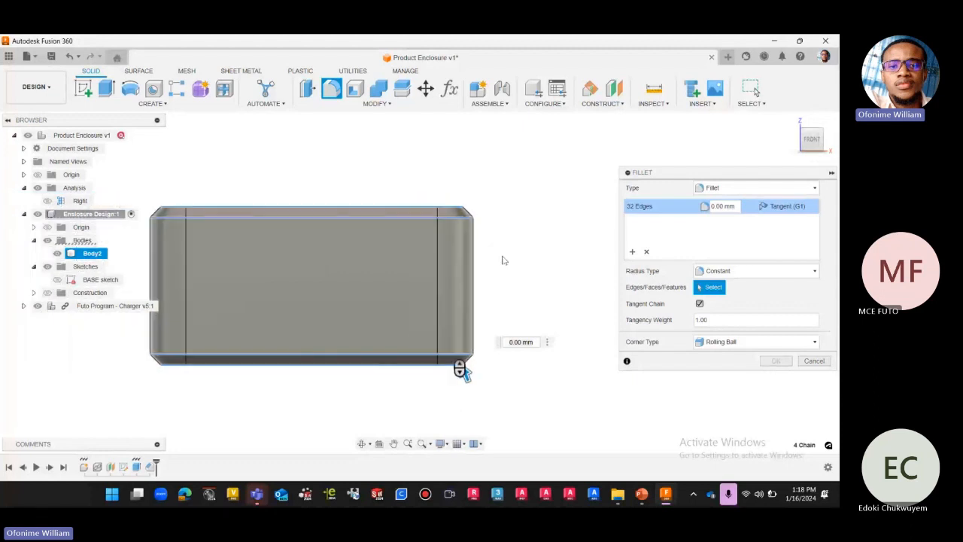
pyautogui.scroll(-1, 504, 260)
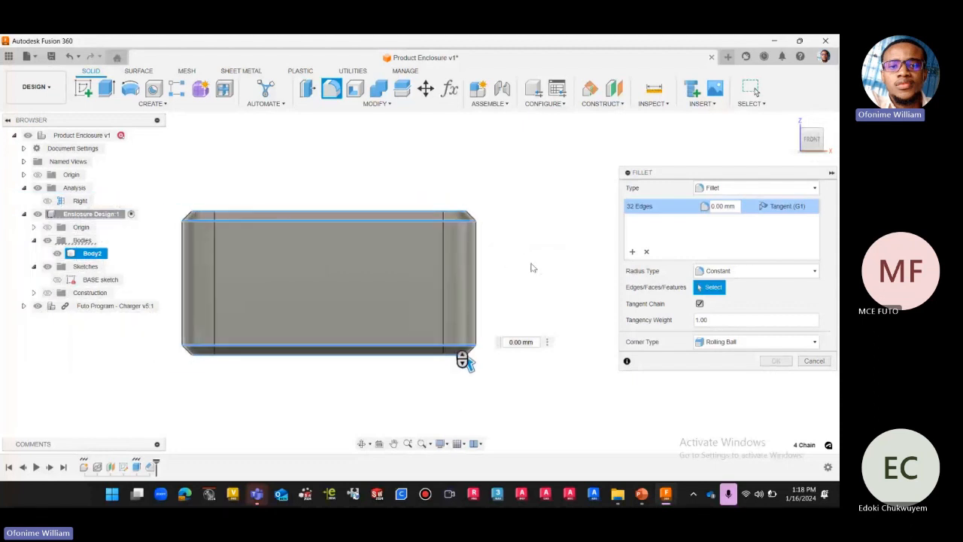
# Set the constant fillet radius of the selected edges to the user parameter fillet.
pyautogui.click(791, 155)
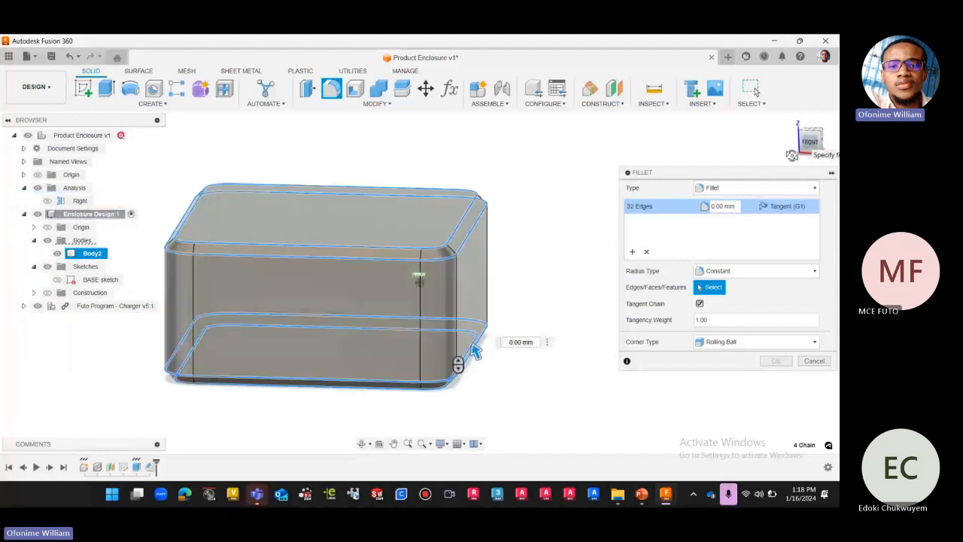
pyautogui.click(734, 206)
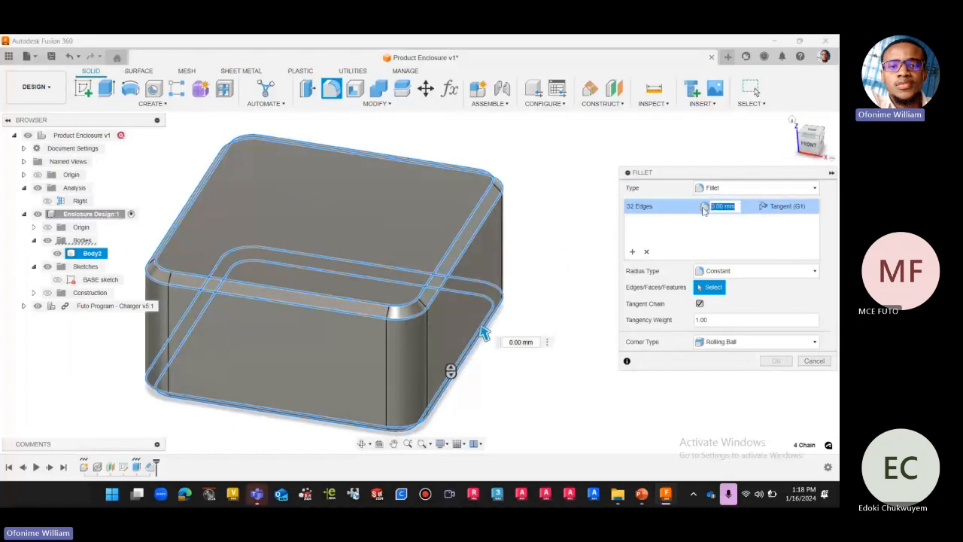
pyautogui.write('1')
pyautogui.write('i')
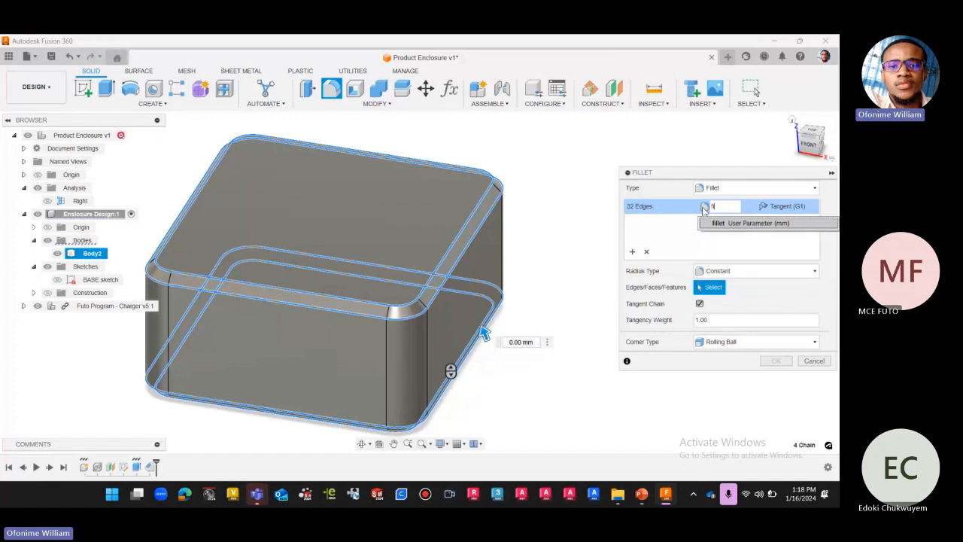
pyautogui.click(720, 224)
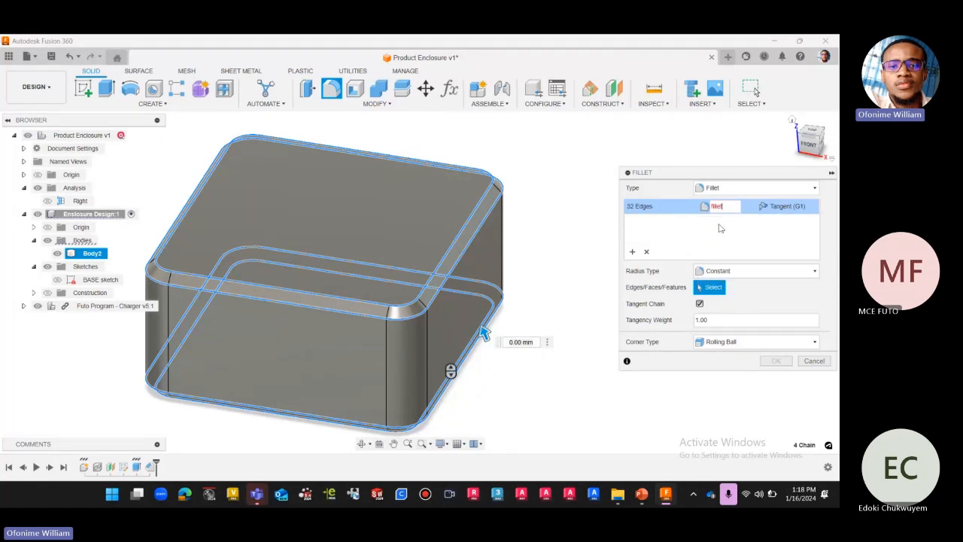
# Check the fillet preview from the front and in the home view, and accept the fillet.
pyautogui.scroll(-3, 539, 188)
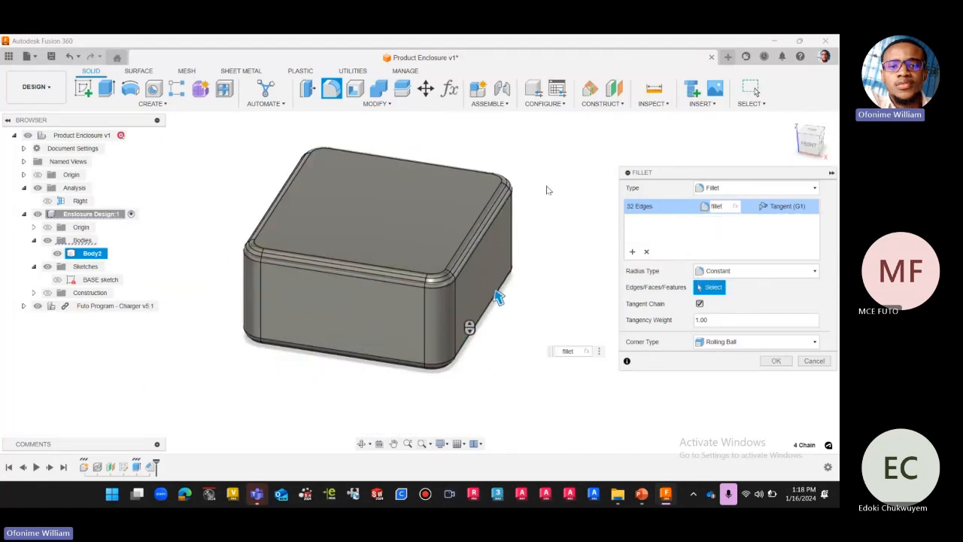
pyautogui.click(805, 147)
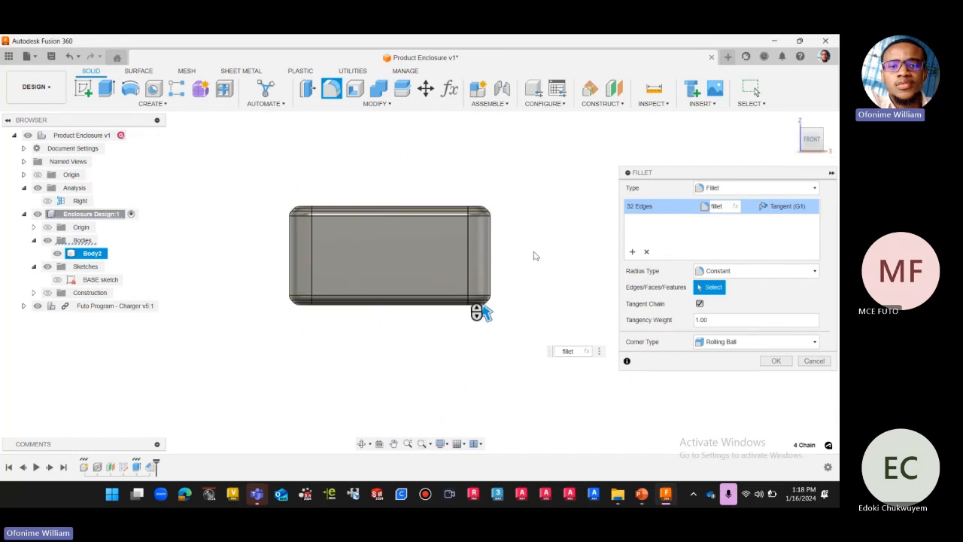
pyautogui.click(801, 149)
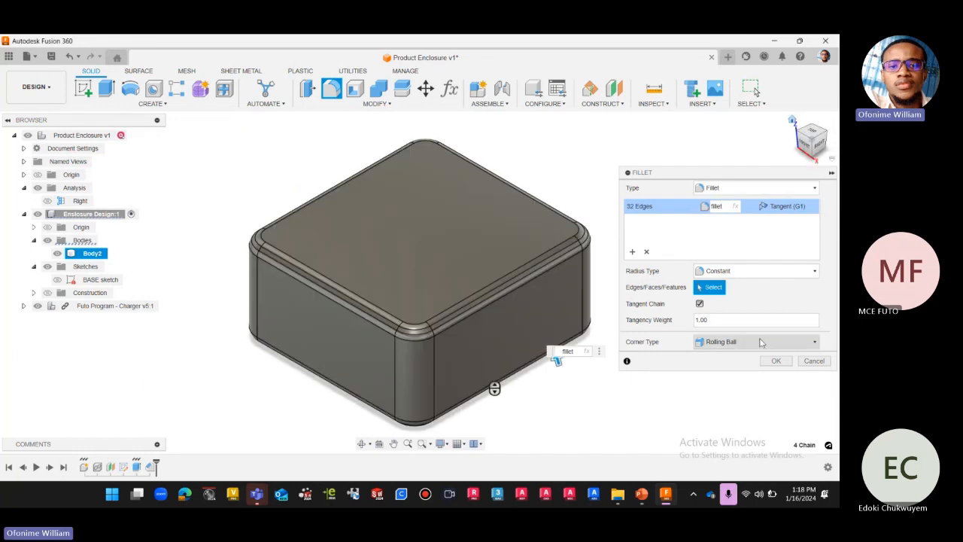
pyautogui.click(775, 360)
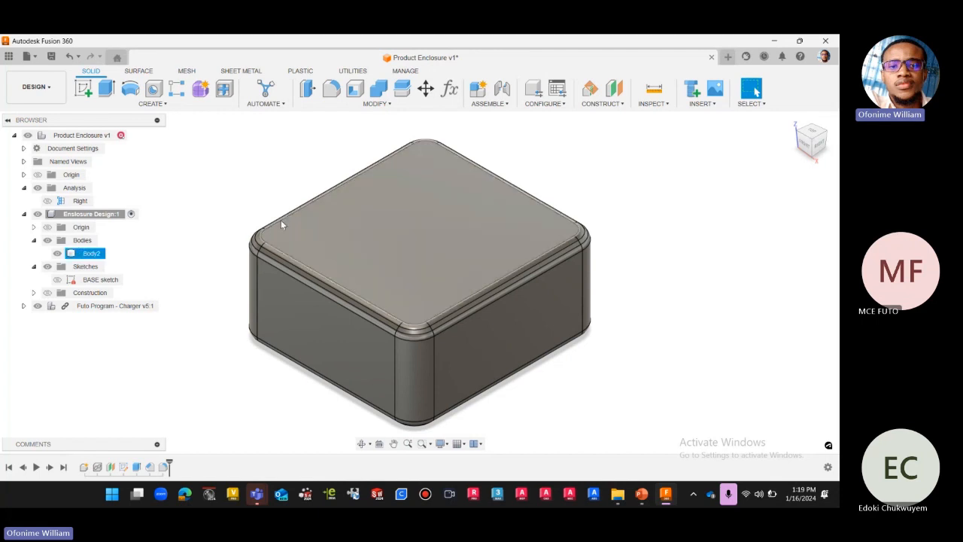
# Show the section analysis named Right on the filleted enclosure.
pyautogui.scroll(-2, 233, 198)
pyautogui.scroll(2, 474, 139)
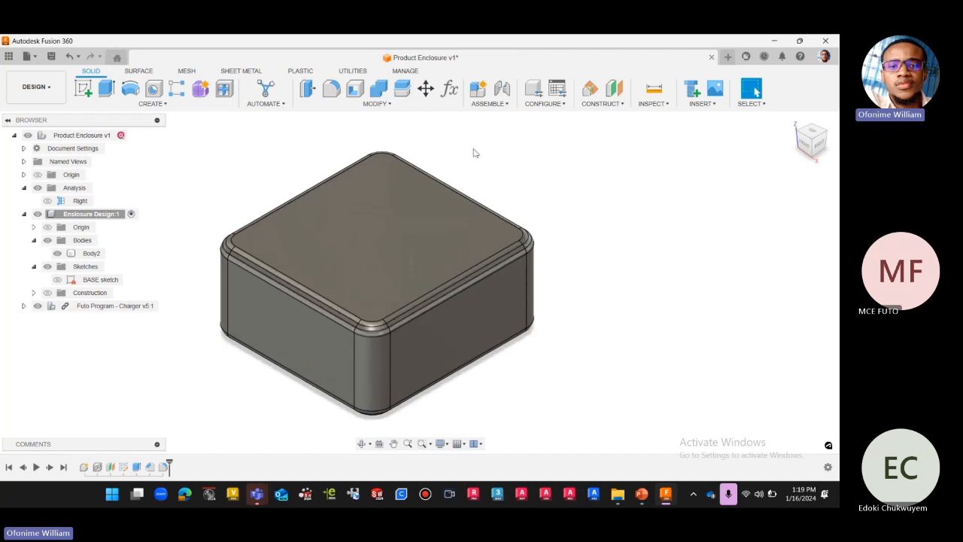
pyautogui.click(337, 230)
pyautogui.click(54, 201)
pyautogui.click(47, 200)
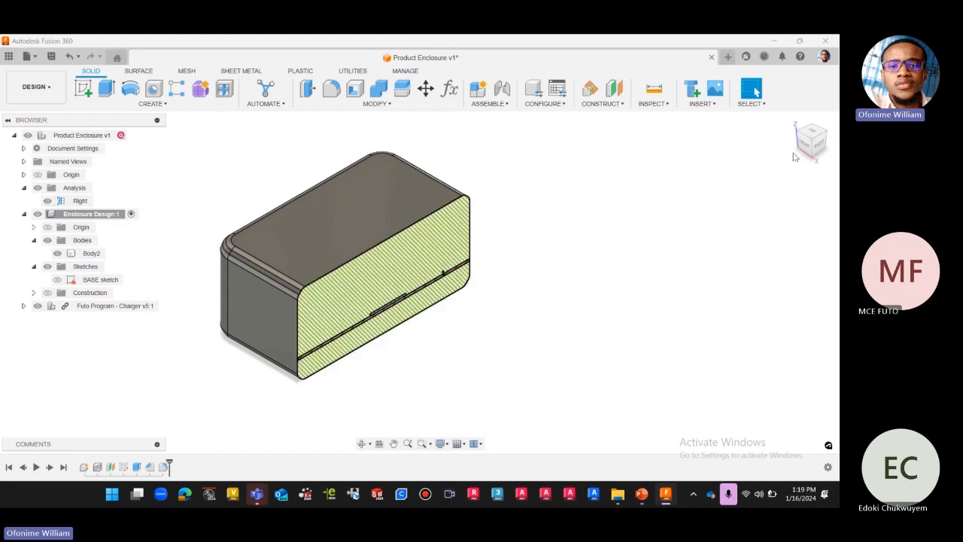
# Examine the PCB's clearance to the enclosure edge in the section from the right, and hide the Right section analysis again.
pyautogui.click(823, 147)
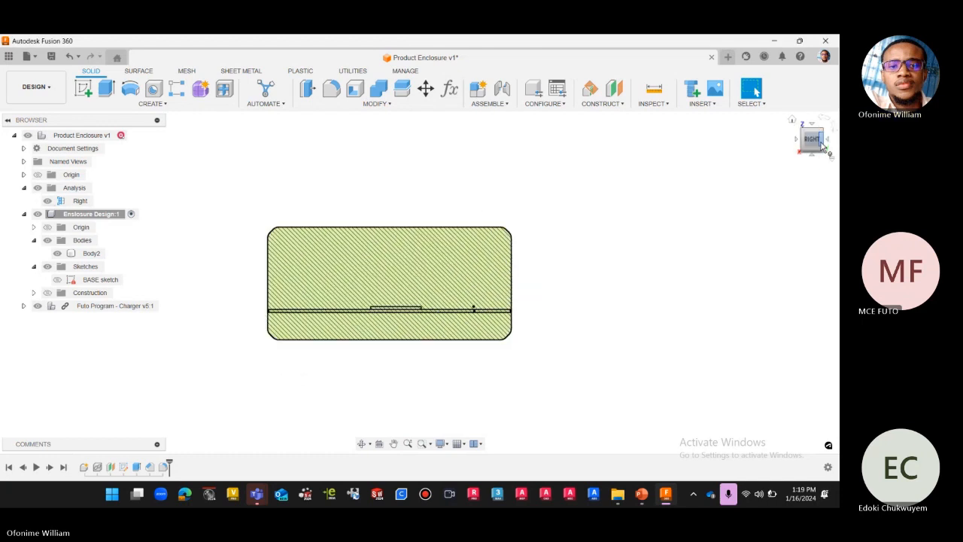
pyautogui.scroll(1, 557, 248)
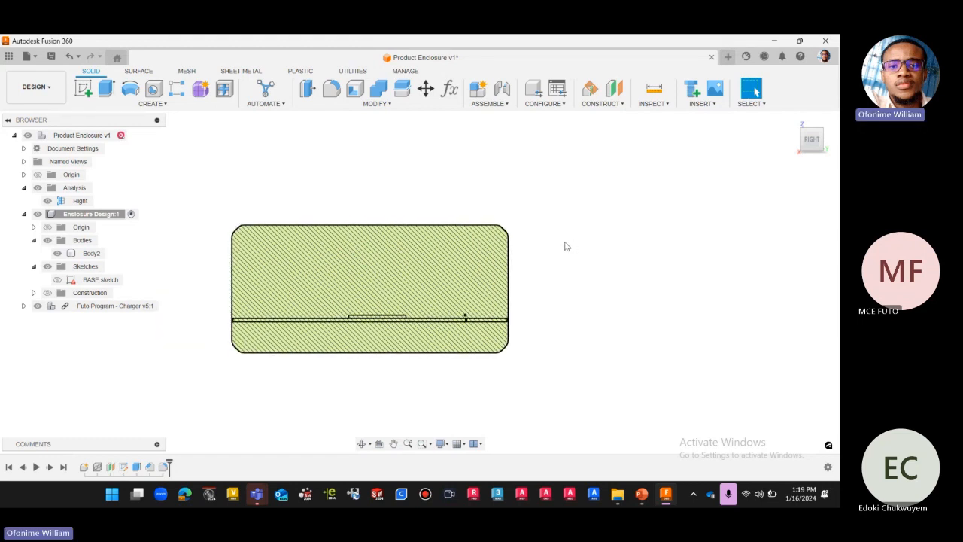
pyautogui.scroll(5, 511, 320)
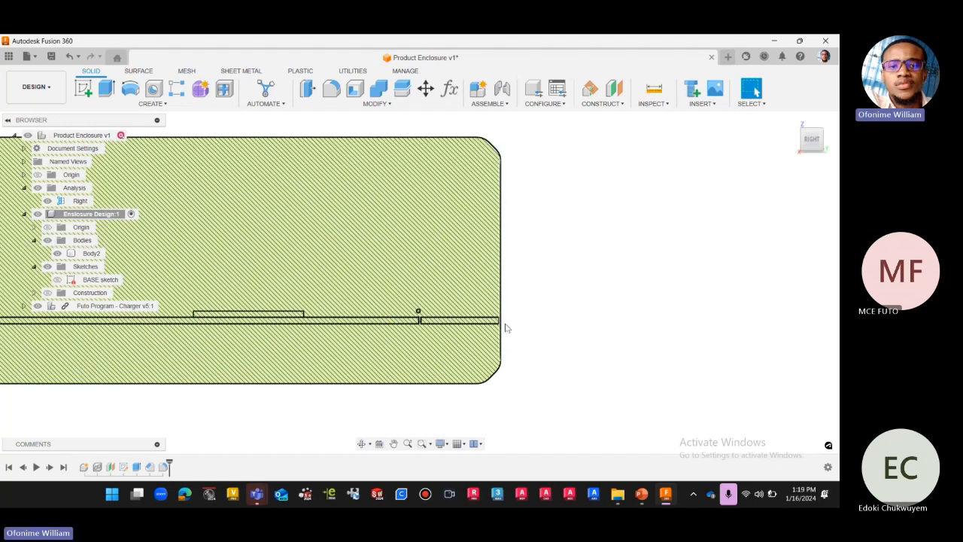
pyautogui.scroll(-2, 557, 294)
pyautogui.scroll(-4, 572, 313)
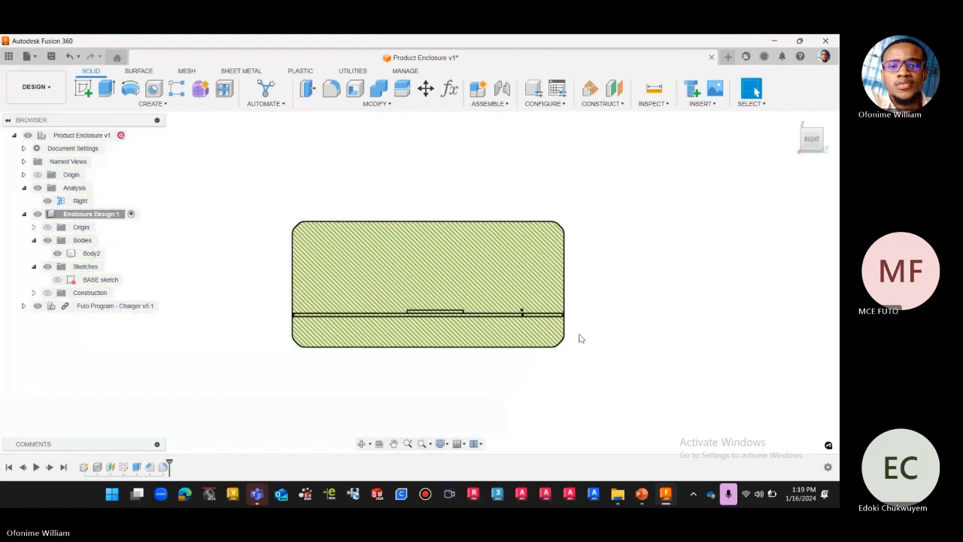
pyautogui.click(792, 123)
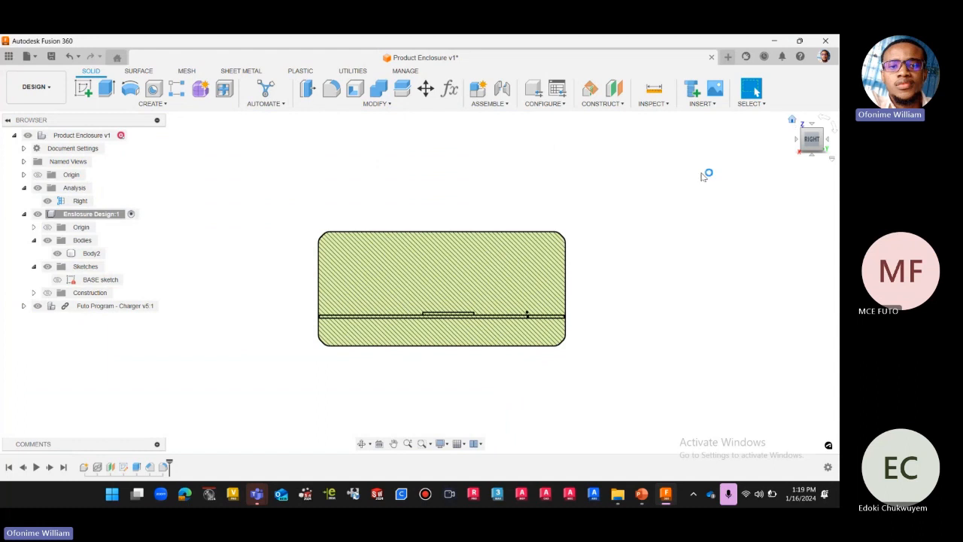
pyautogui.click(47, 200)
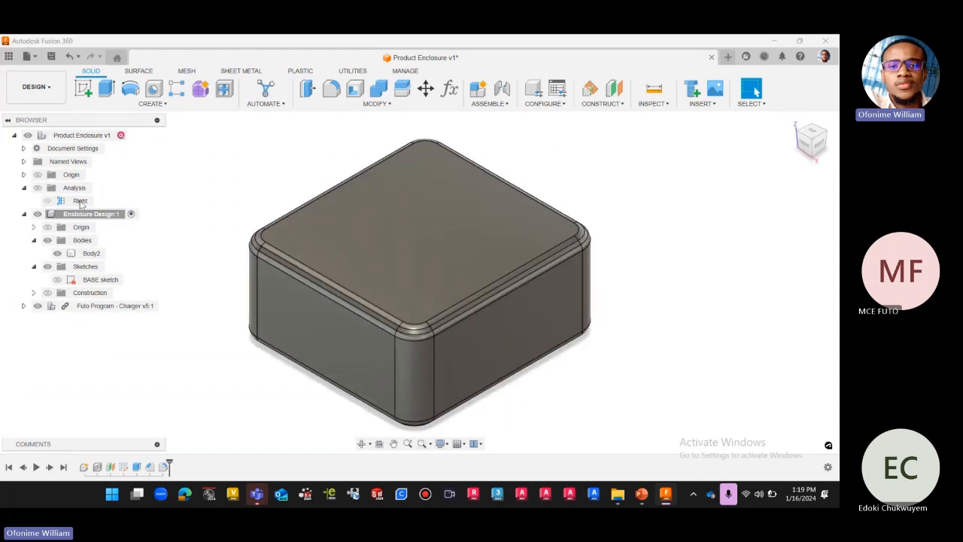
# Hide the Futo Program - Charger component and select Body2 as the body for a Shell.
pyautogui.click(355, 88)
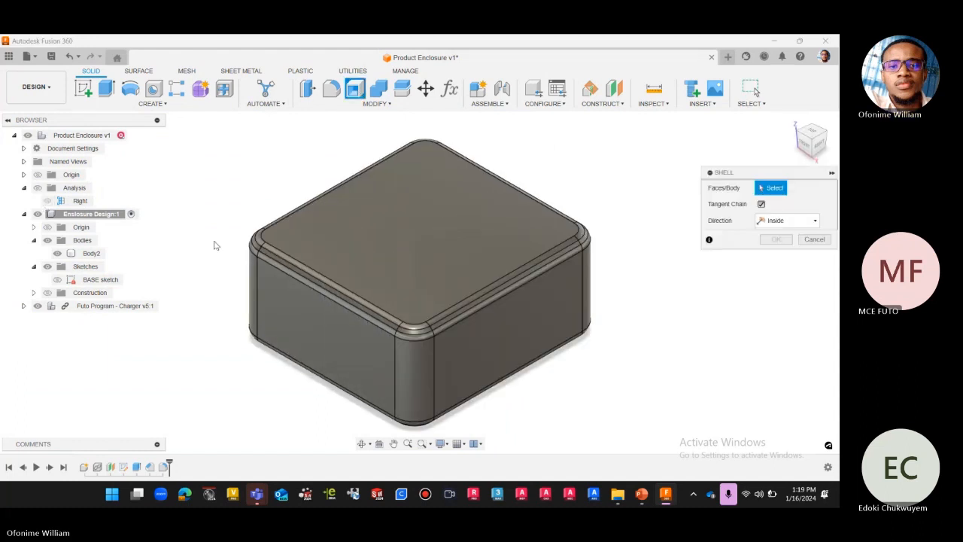
pyautogui.scroll(2, 457, 180)
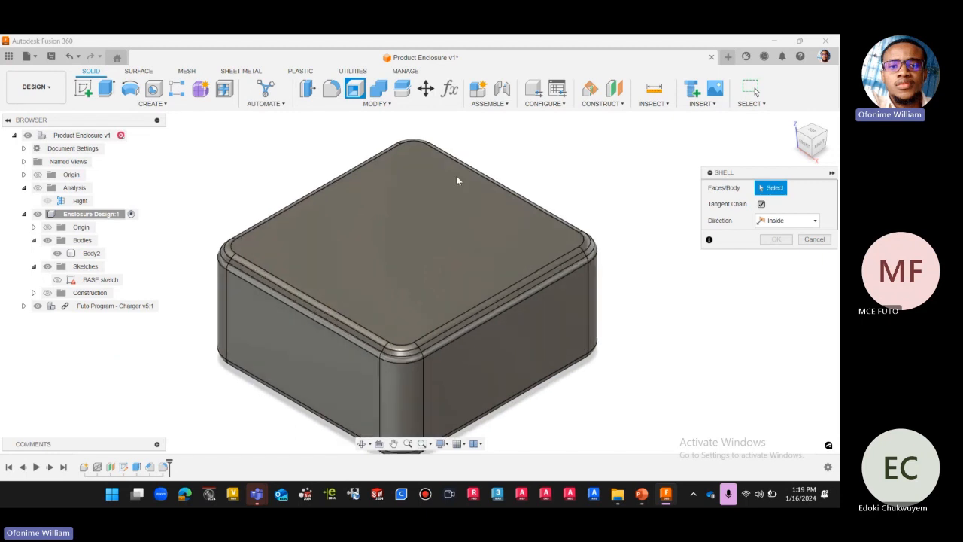
pyautogui.click(39, 306)
pyautogui.click(143, 256)
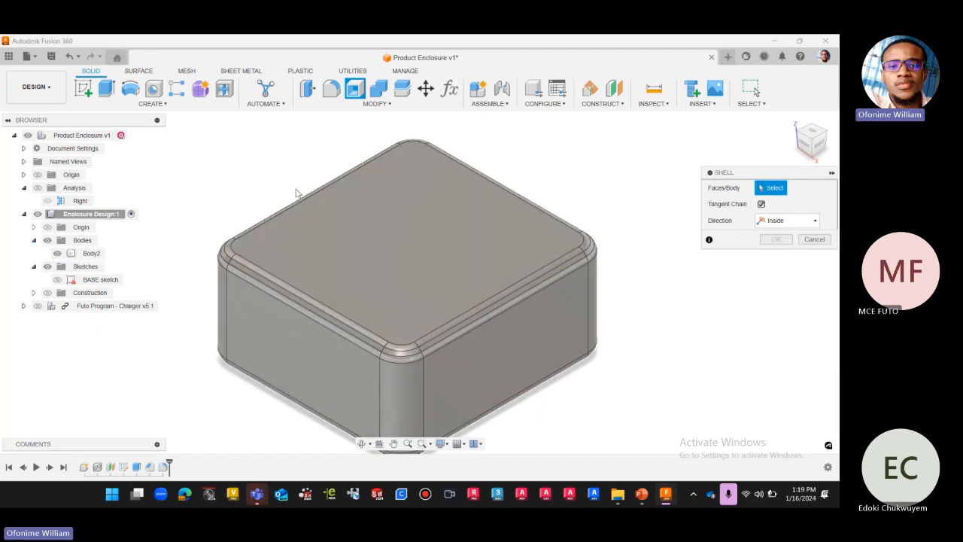
pyautogui.scroll(-2, 369, 212)
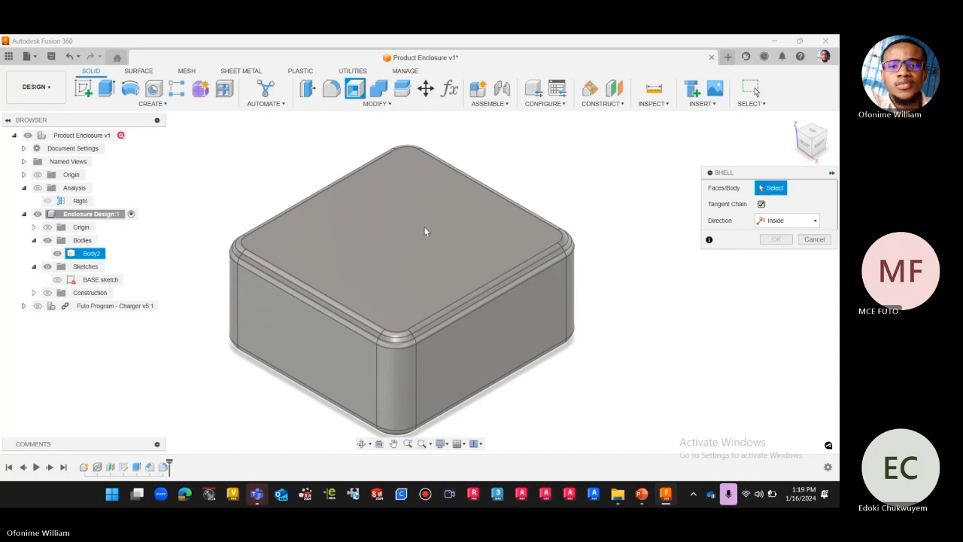
pyautogui.click(92, 254)
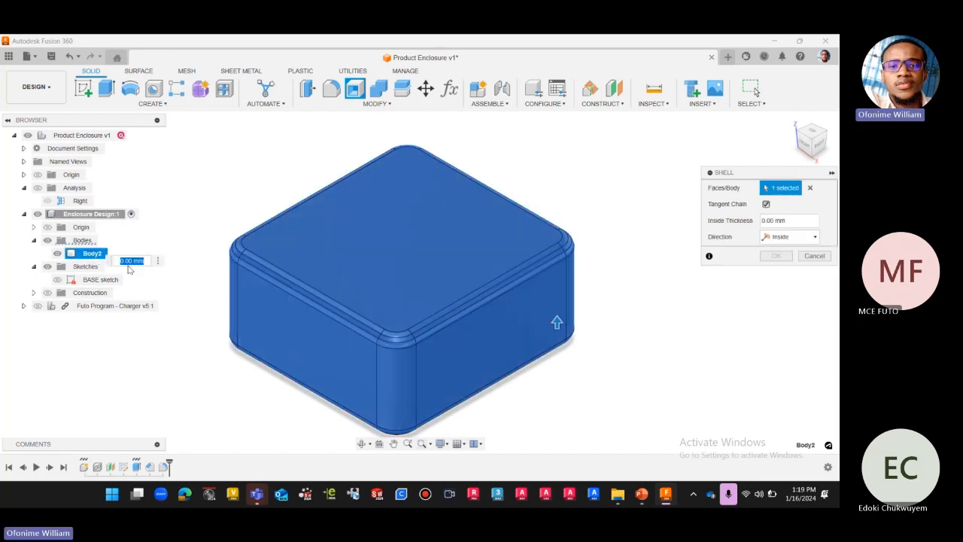
# Set the inside thickness to the user parameter Shell, check the body from the right, and accept the shell with the Inside direction.
pyautogui.click(800, 221)
pyautogui.write('she')
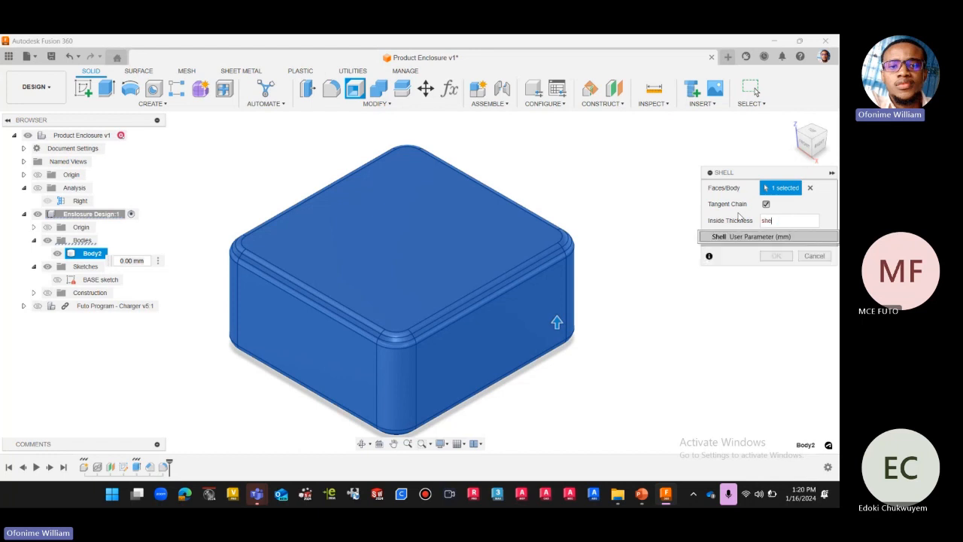
pyautogui.click(742, 237)
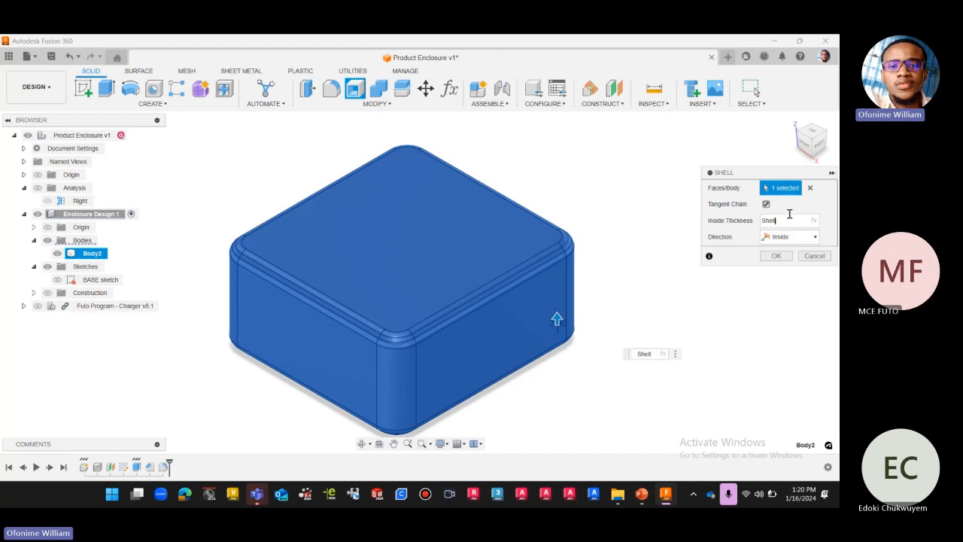
pyautogui.click(820, 154)
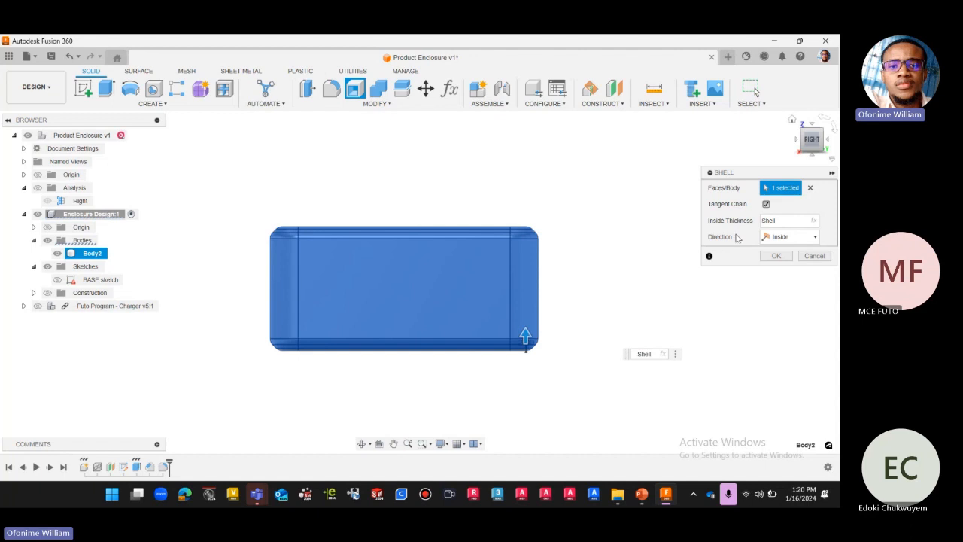
pyautogui.moveTo(818, 148); pyautogui.dragTo(819, 170)
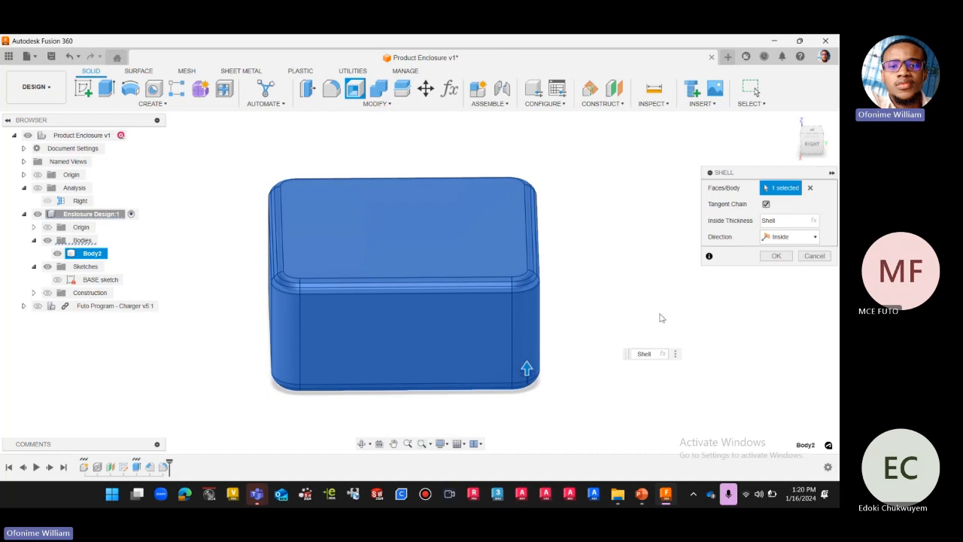
pyautogui.click(786, 236)
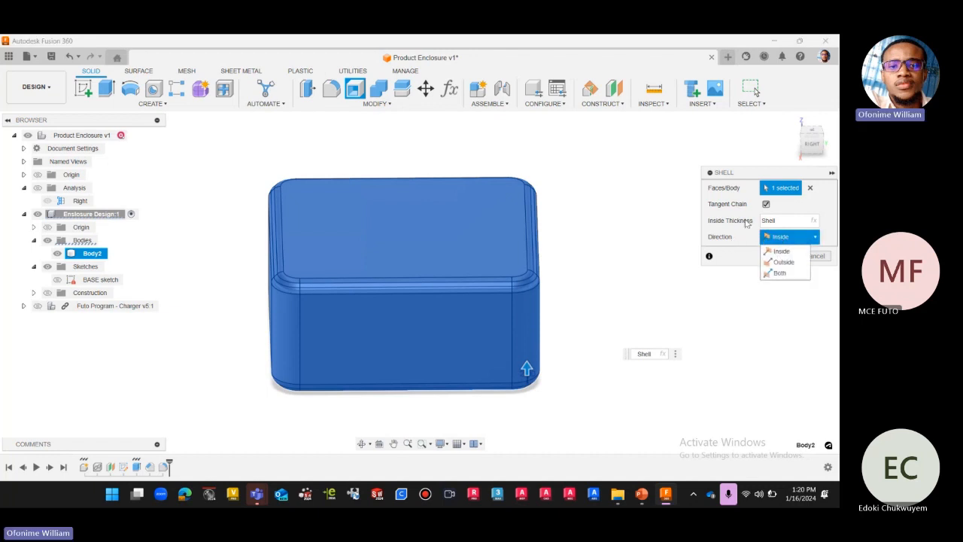
pyautogui.click(811, 142)
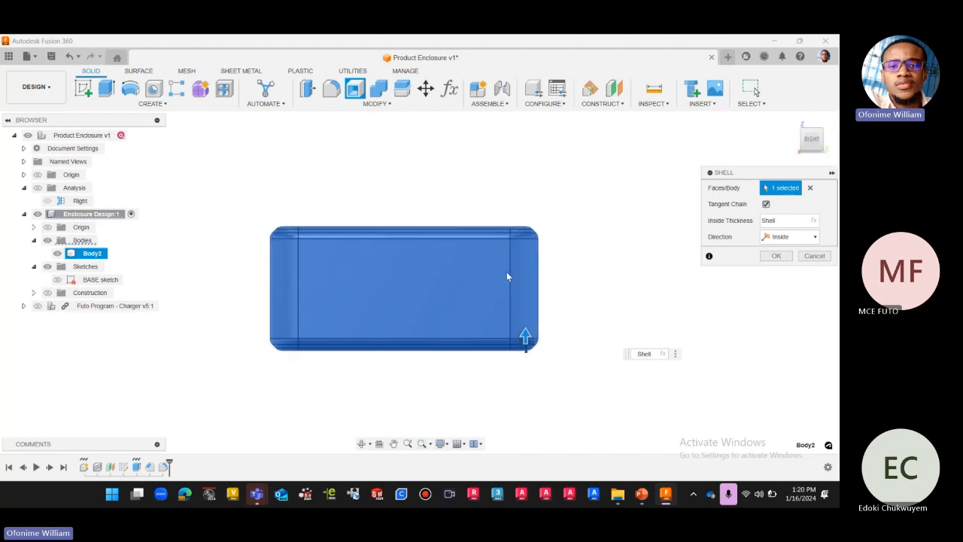
pyautogui.click(777, 256)
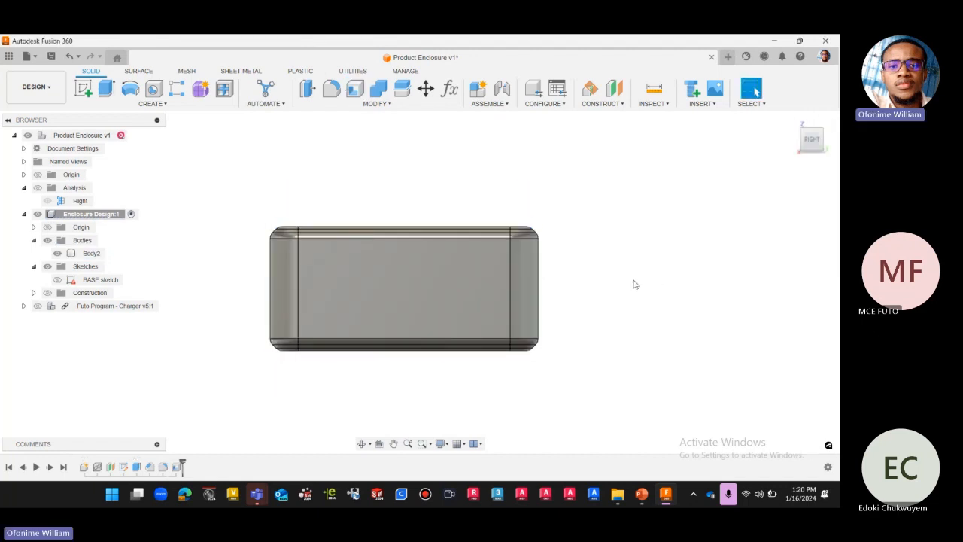
# Show the Right section analysis and examine the hollowed enclosure at an angle and from the right.
pyautogui.click(60, 216)
pyautogui.click(37, 189)
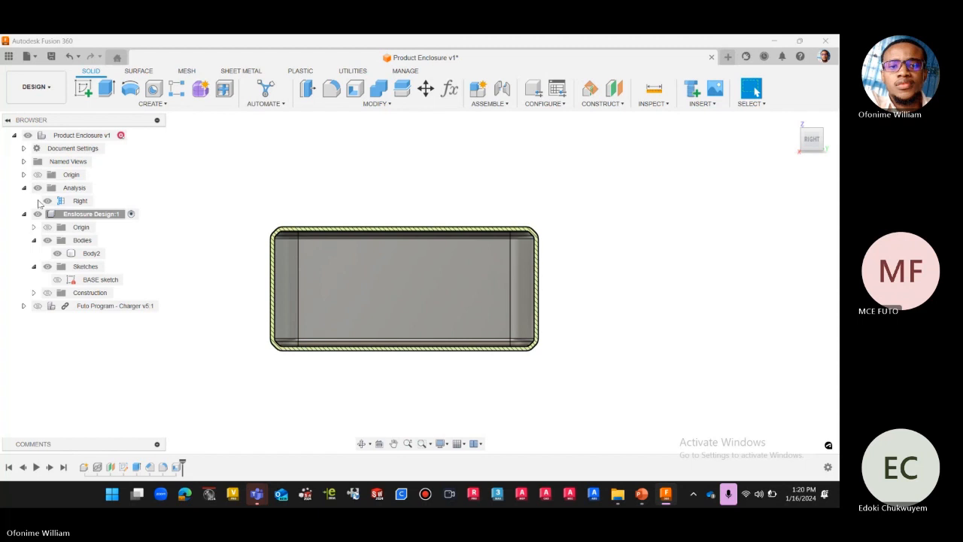
pyautogui.scroll(2, 402, 216)
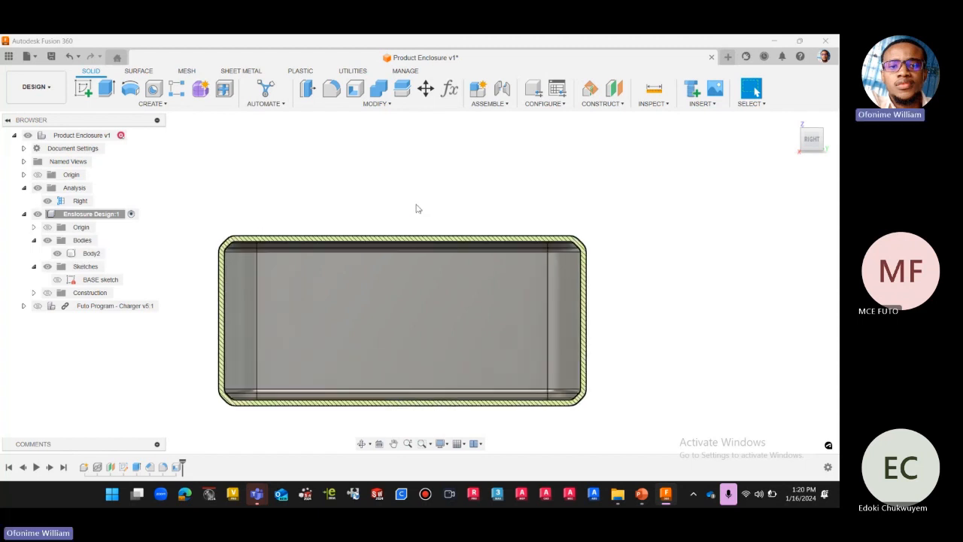
pyautogui.click(811, 145)
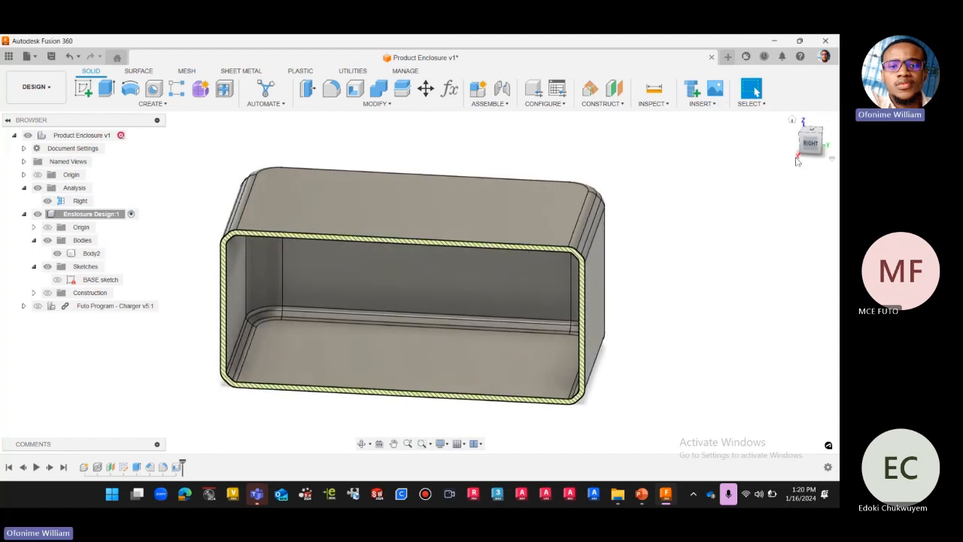
pyautogui.click(811, 145)
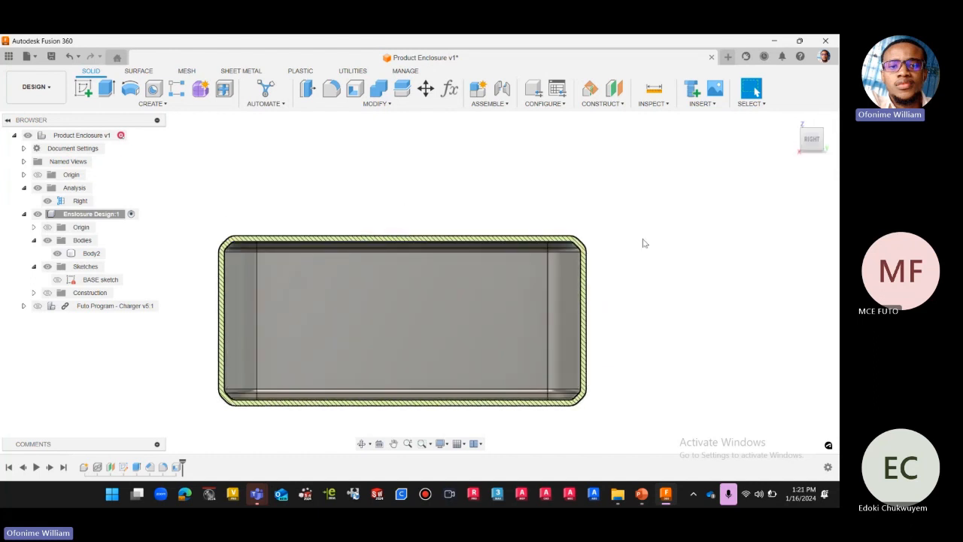
# Show the Futo Program - Charger component and examine where the board's connector end meets the enclosure wall in the section.
pyautogui.click(41, 306)
pyautogui.click(39, 306)
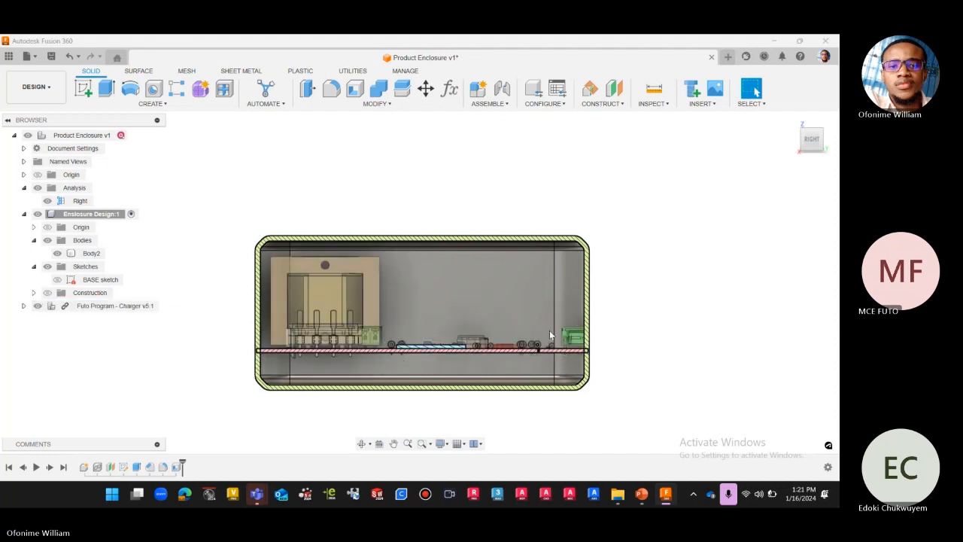
pyautogui.scroll(10, 591, 353)
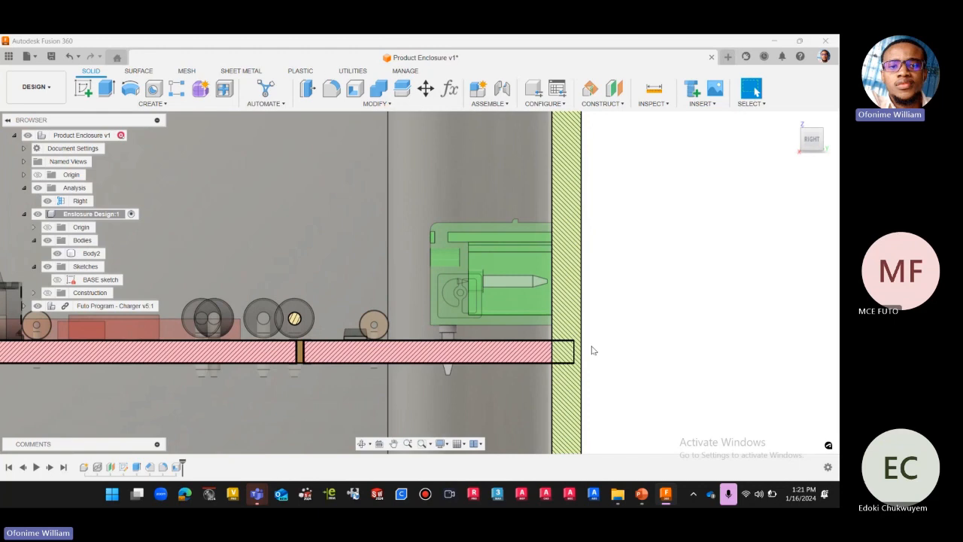
pyautogui.scroll(-3, 591, 350)
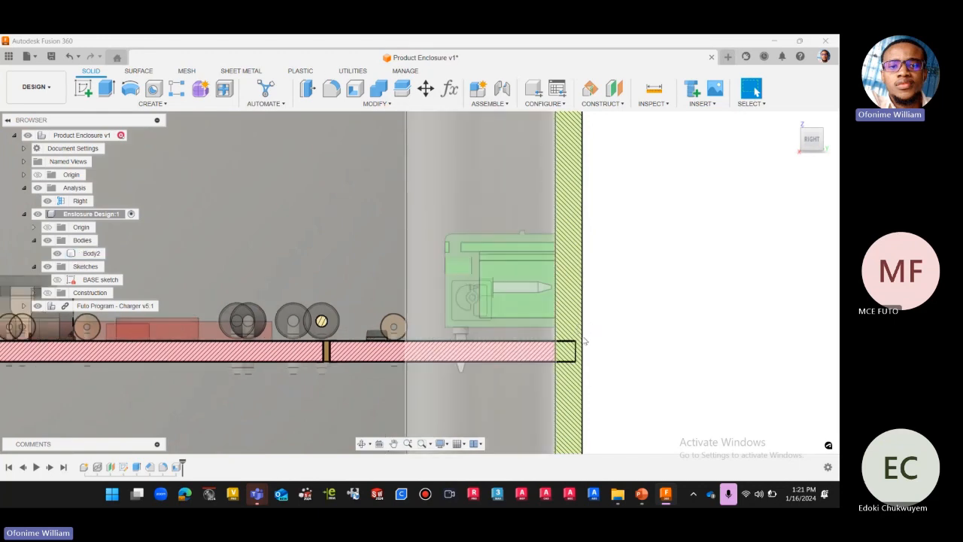
pyautogui.scroll(-3, 586, 340)
pyautogui.scroll(-6, 587, 342)
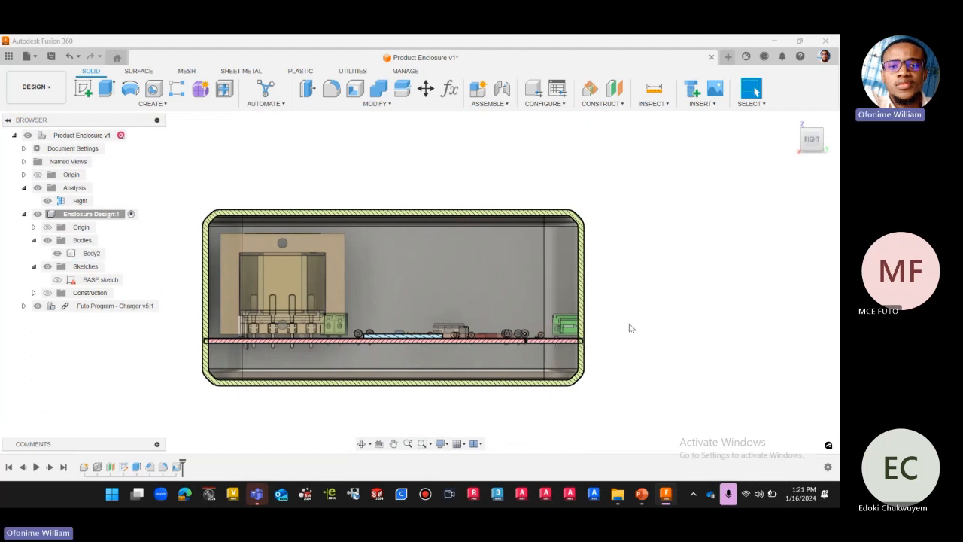
# Examine the board's transformer end against the opposite enclosure wall in the section.
pyautogui.scroll(4, 197, 352)
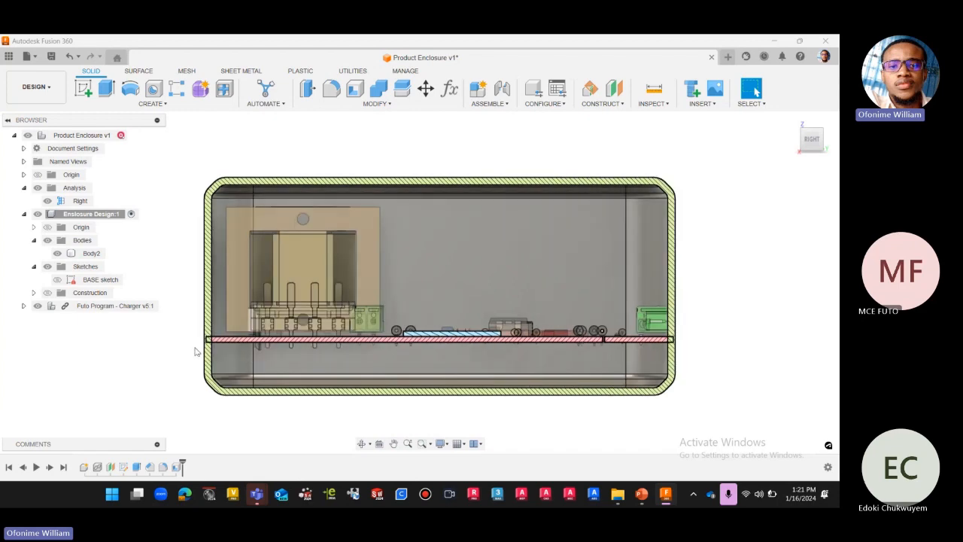
pyautogui.scroll(2, 213, 353)
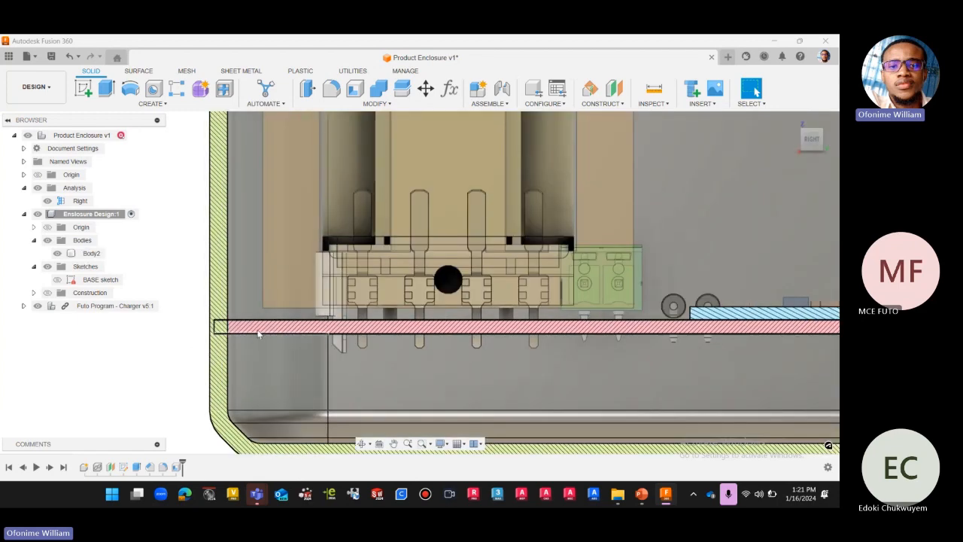
pyautogui.scroll(-2, 261, 336)
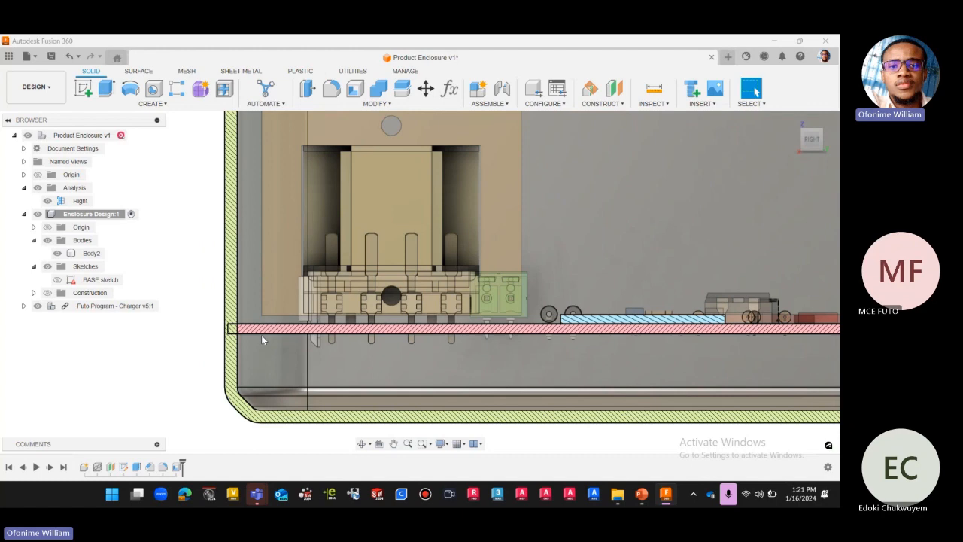
pyautogui.click(244, 336)
pyautogui.scroll(-3, 245, 336)
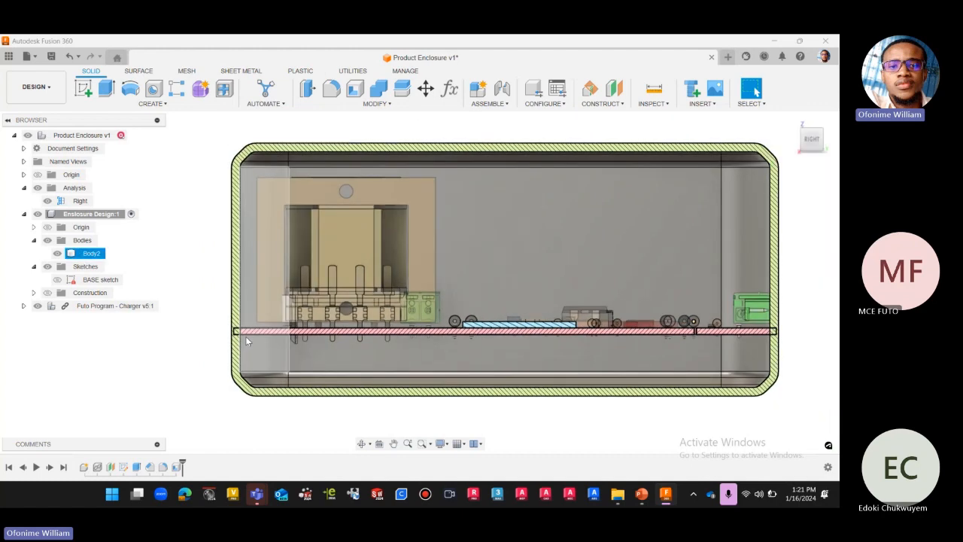
pyautogui.click(276, 403)
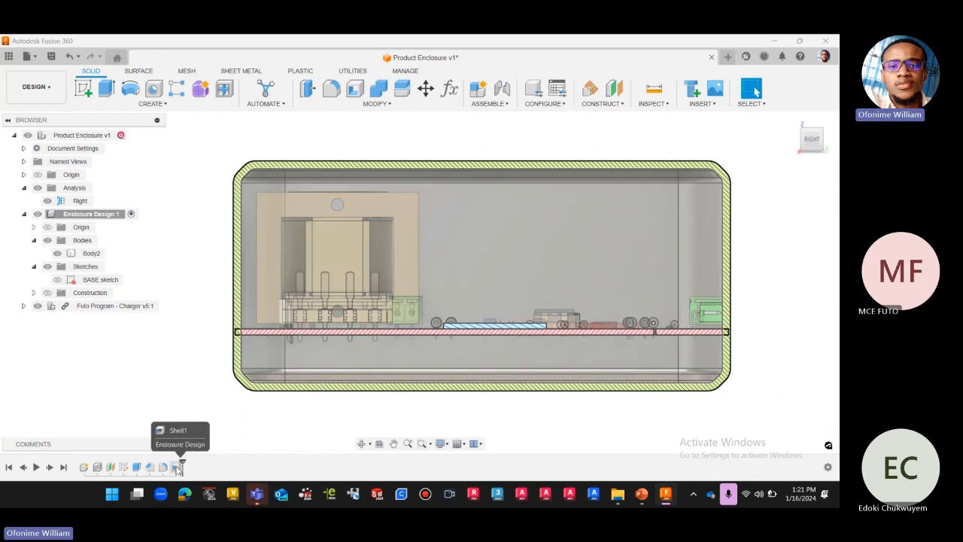
# Edit the enclosure's shell feature and change its direction to Outside.
pyautogui.rightClick(176, 466)
pyautogui.click(230, 402)
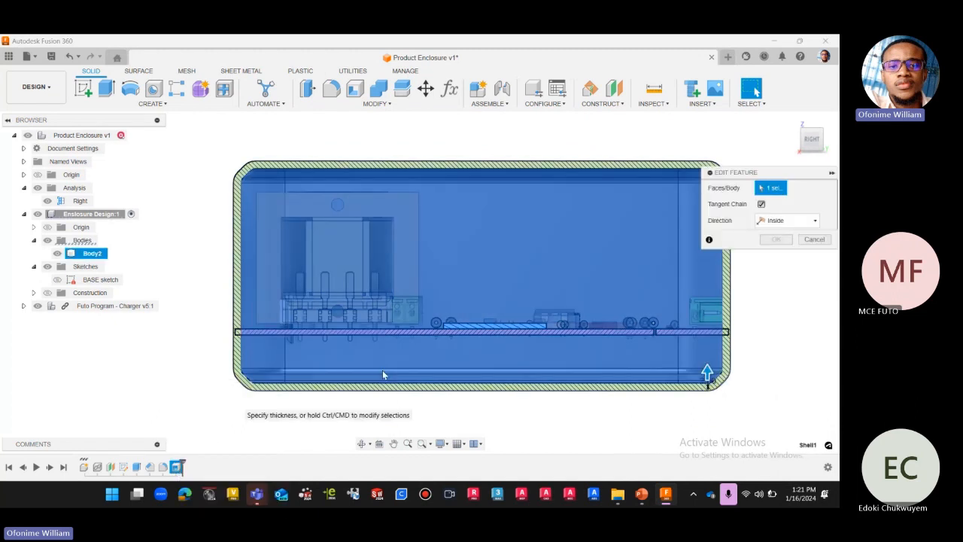
pyautogui.click(779, 238)
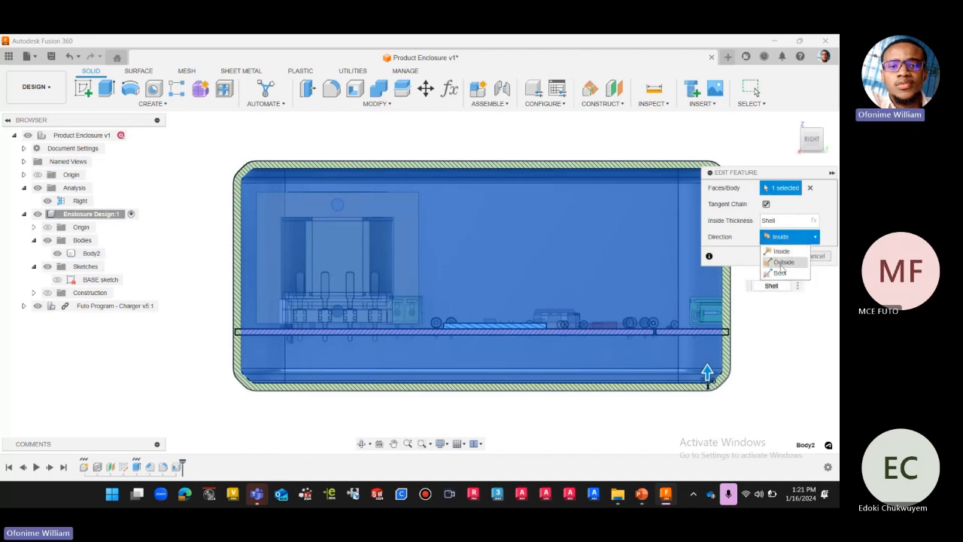
pyautogui.click(786, 264)
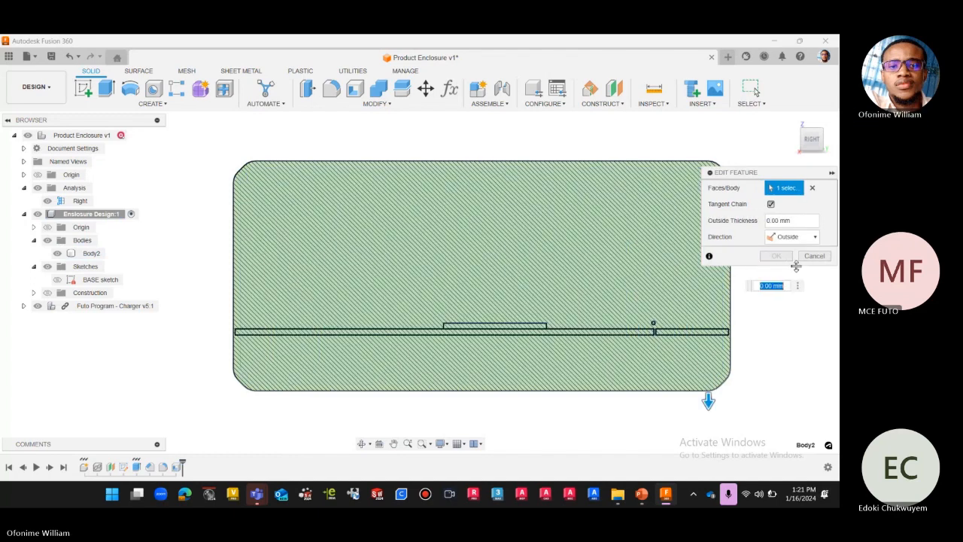
# Set the shell's outside thickness to the Shell user parameter and apply the edited feature.
pyautogui.click(796, 221)
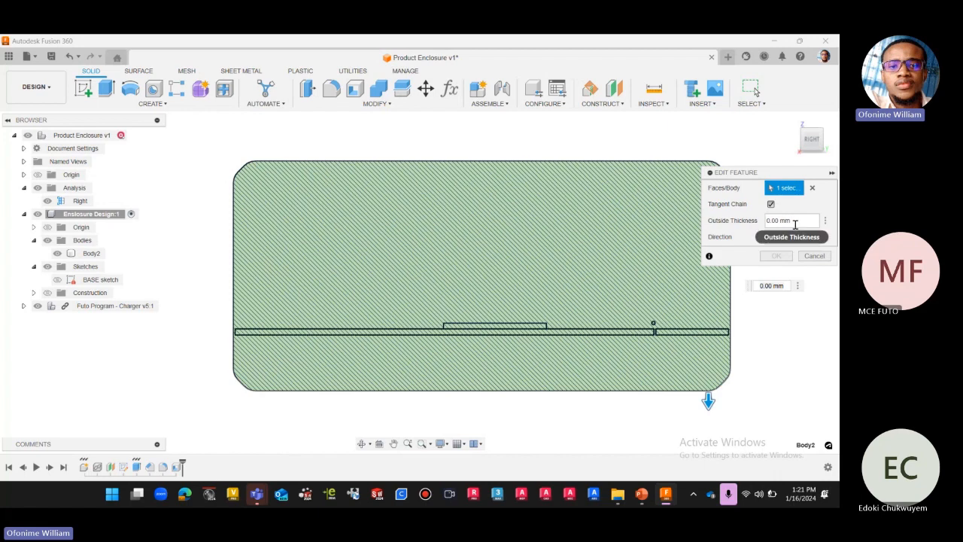
pyautogui.write('she')
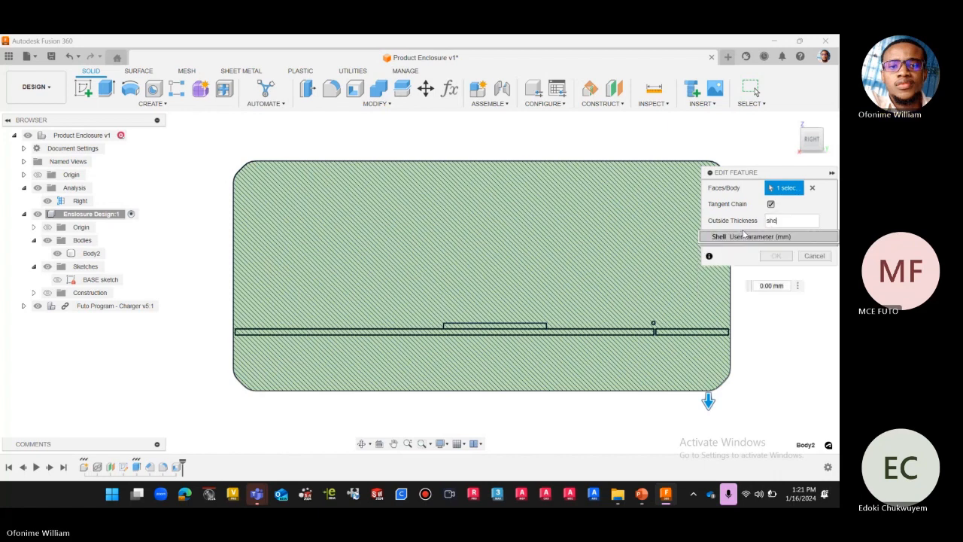
pyautogui.click(745, 236)
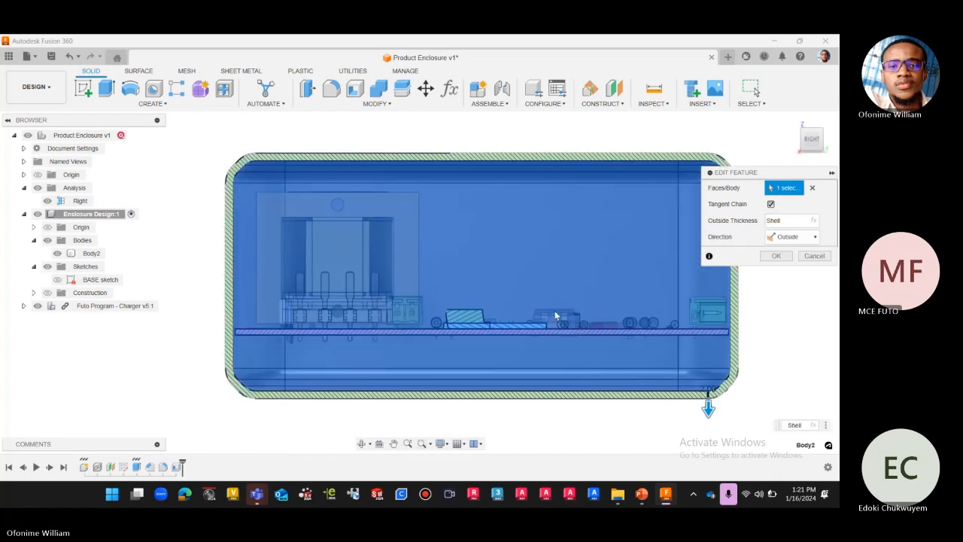
pyautogui.scroll(-2, 215, 294)
pyautogui.scroll(1, 605, 313)
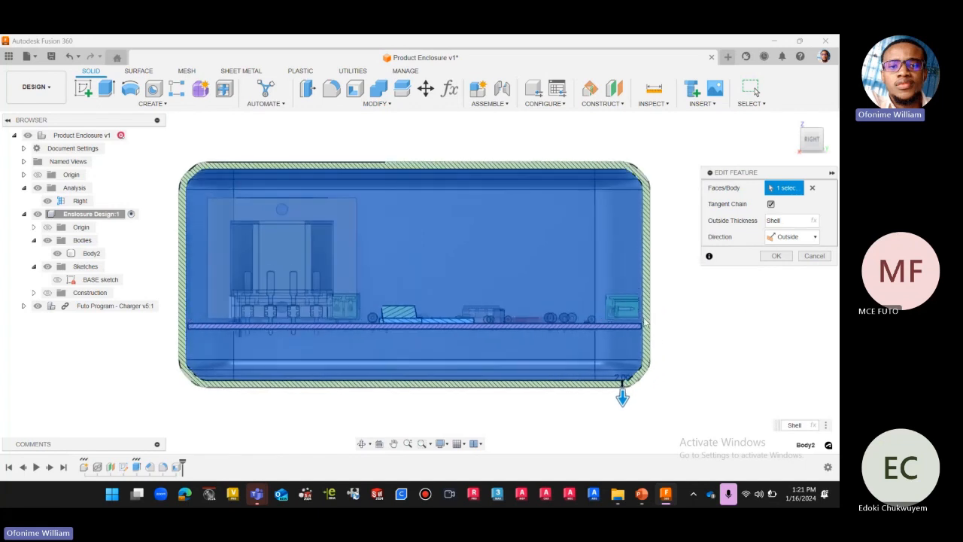
pyautogui.scroll(5, 644, 323)
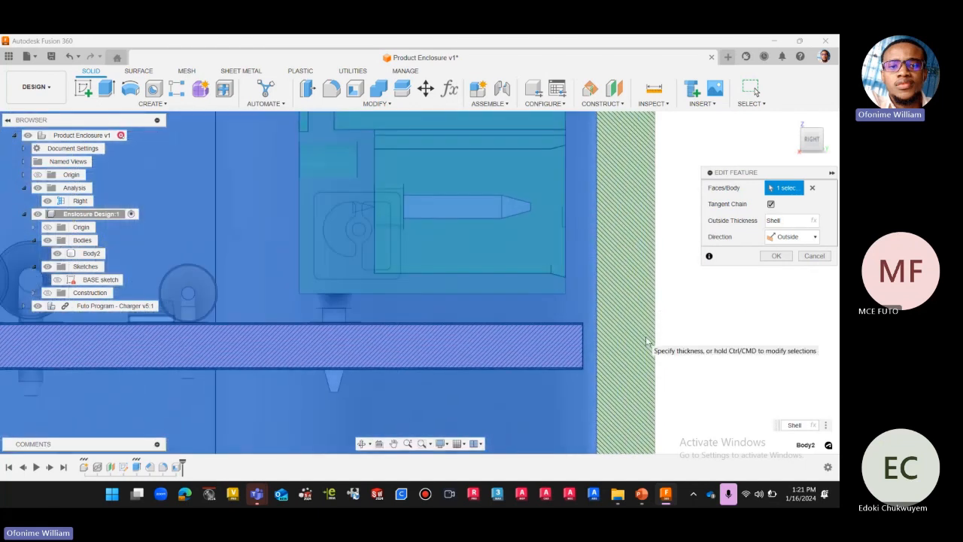
pyautogui.scroll(-5, 649, 335)
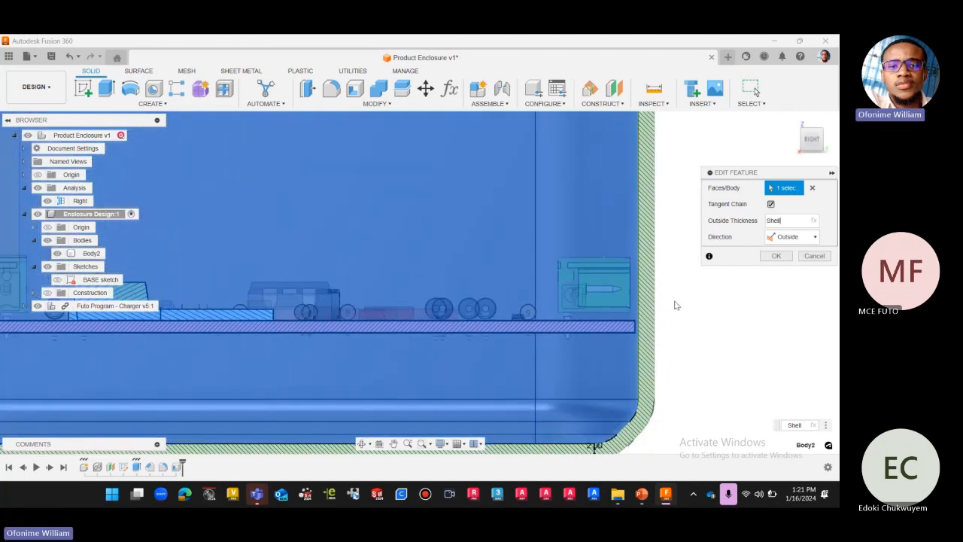
pyautogui.click(777, 256)
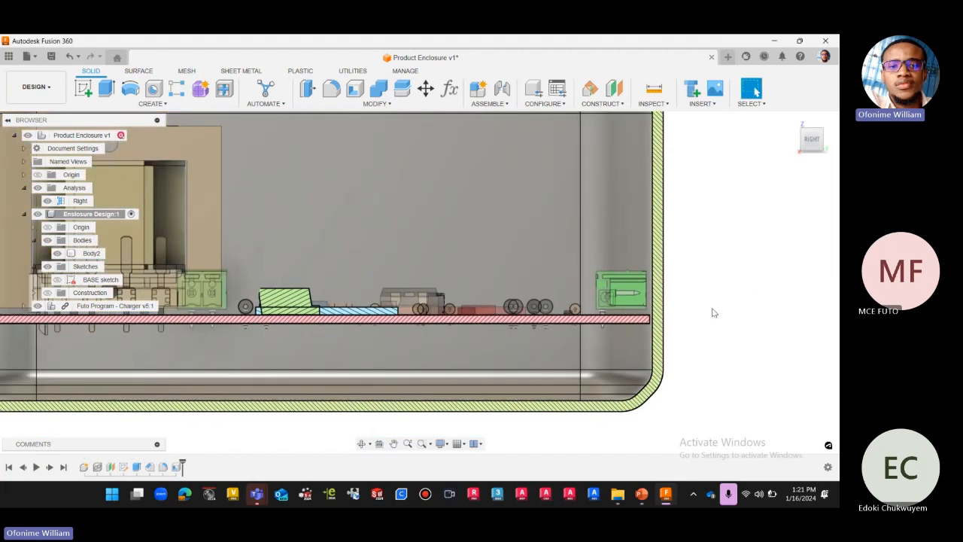
# Examine the clearance between the board's transformer end and the enclosure wall in the Right section.
pyautogui.scroll(-3, 715, 308)
pyautogui.scroll(1, 717, 304)
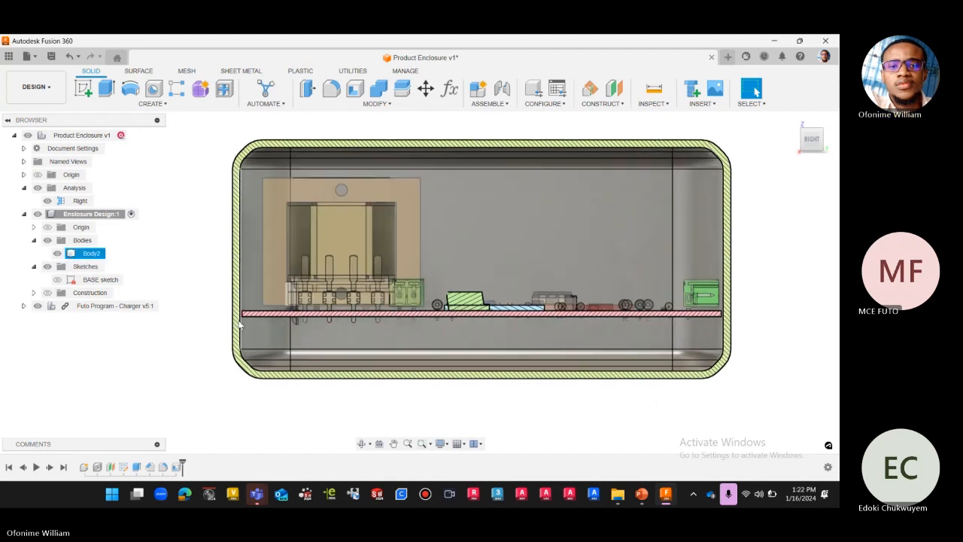
pyautogui.scroll(3, 240, 320)
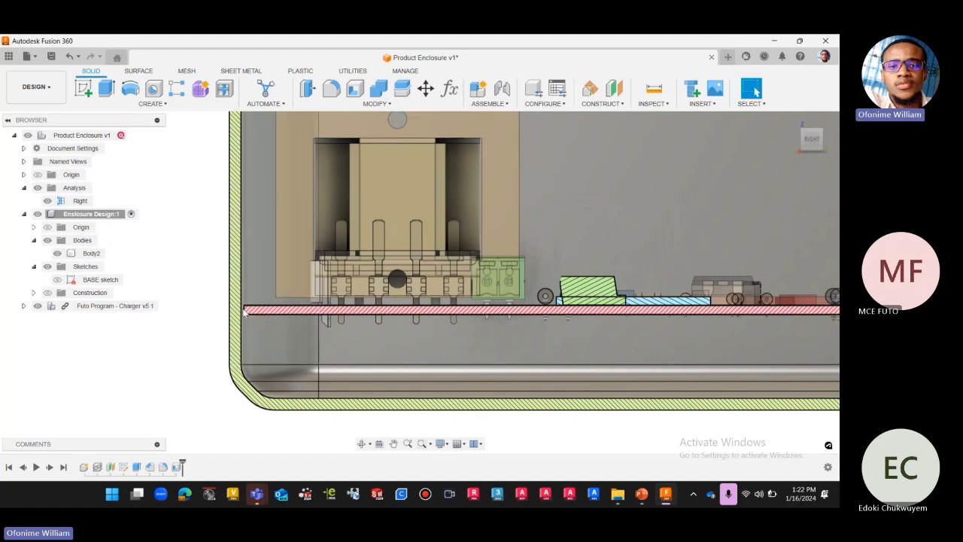
pyautogui.scroll(-1, 240, 324)
pyautogui.click(236, 336)
pyautogui.scroll(-1, 236, 335)
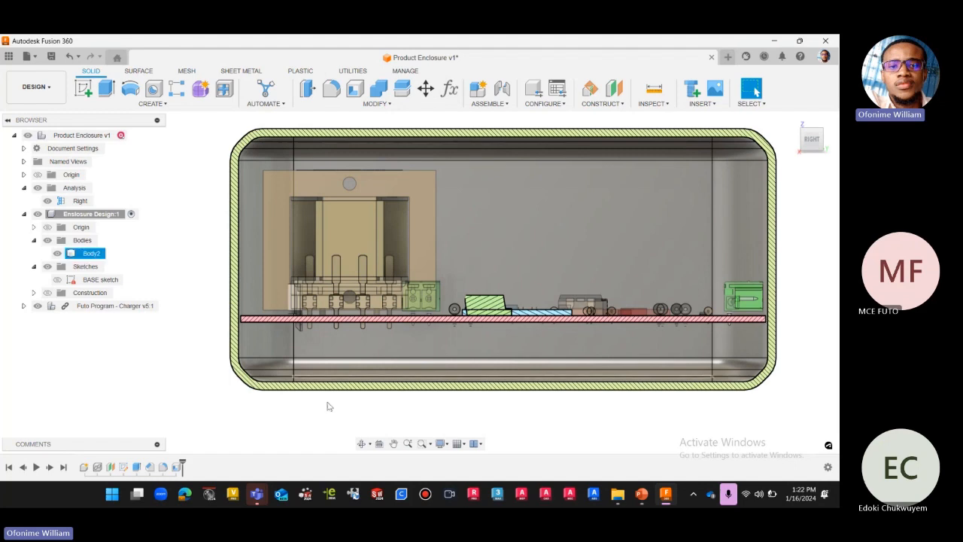
pyautogui.scroll(1, 235, 370)
pyautogui.scroll(2, 235, 370)
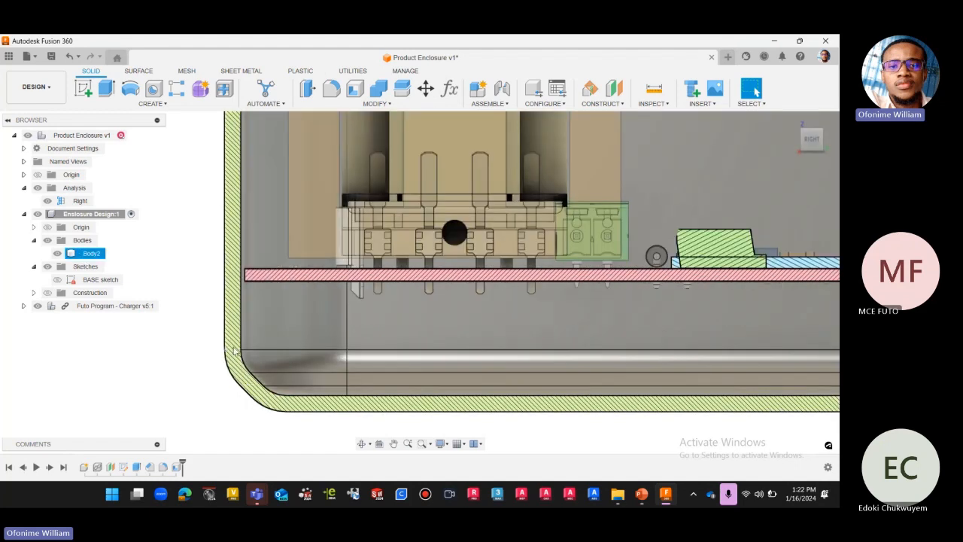
pyautogui.scroll(-2, 243, 345)
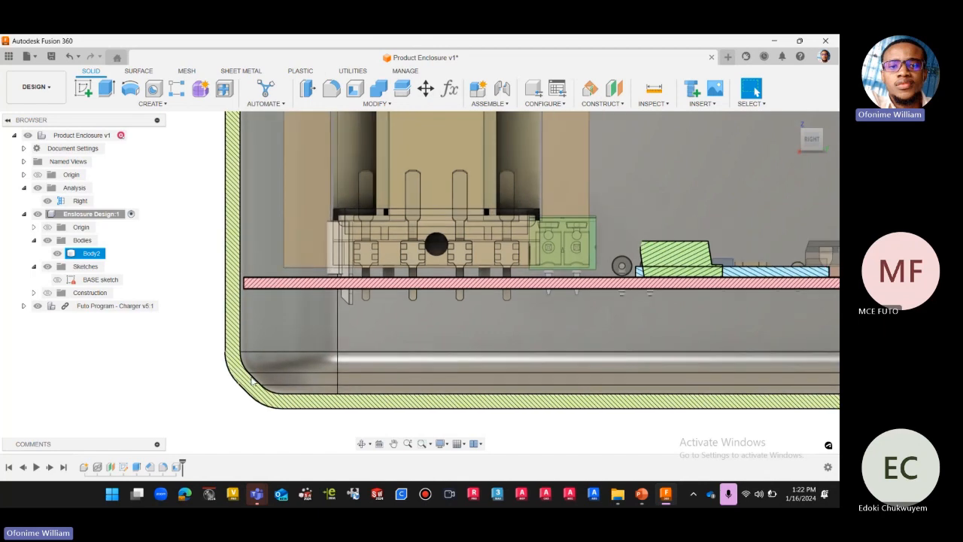
# Inspect the gap between the board edge and the inner enclosure wall from a tilted angle.
pyautogui.moveTo(813, 140); pyautogui.dragTo(812, 143)
pyautogui.press('Escape')
pyautogui.scroll(2, 246, 310)
pyautogui.scroll(4, 245, 309)
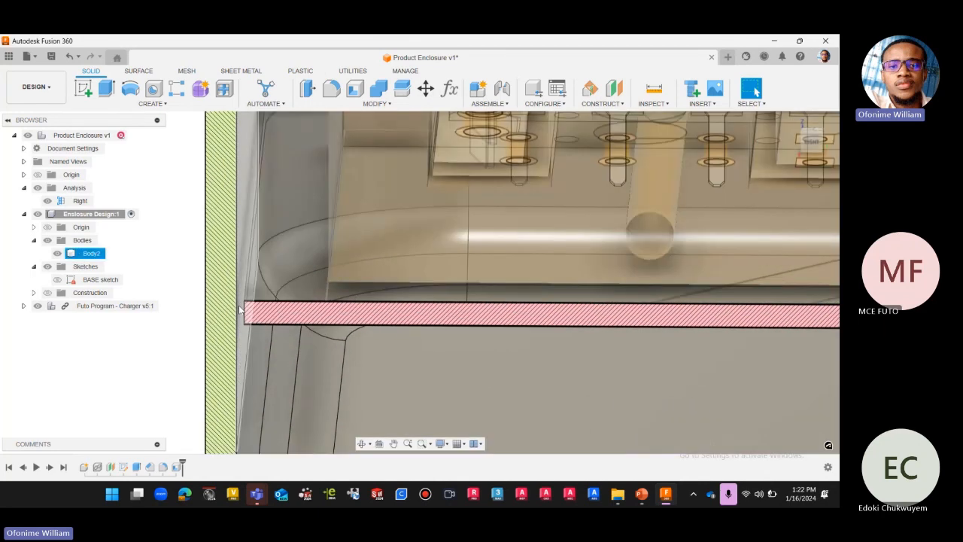
pyautogui.scroll(-2, 236, 337)
pyautogui.scroll(-6, 300, 355)
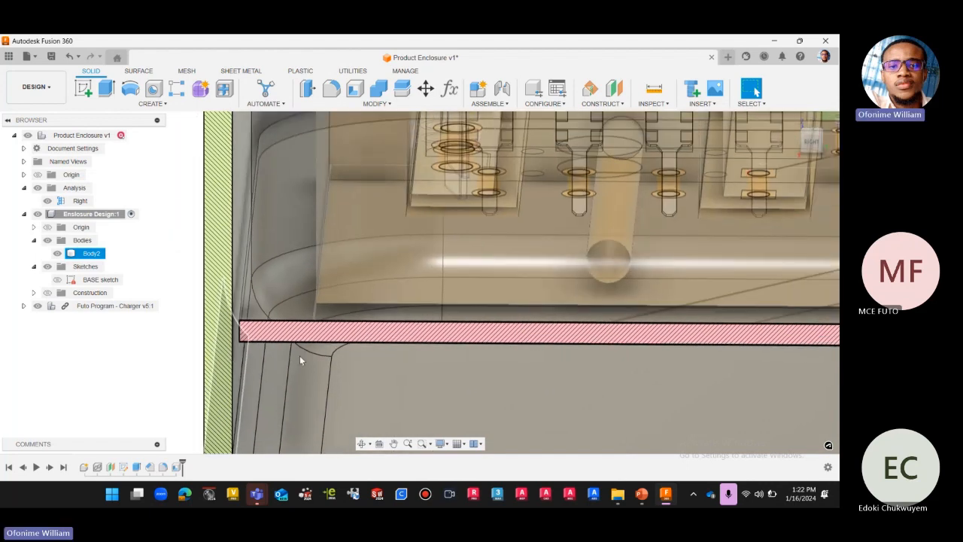
# Hide the Right section analysis and display the complete enclosure body in the home view.
pyautogui.click(57, 253)
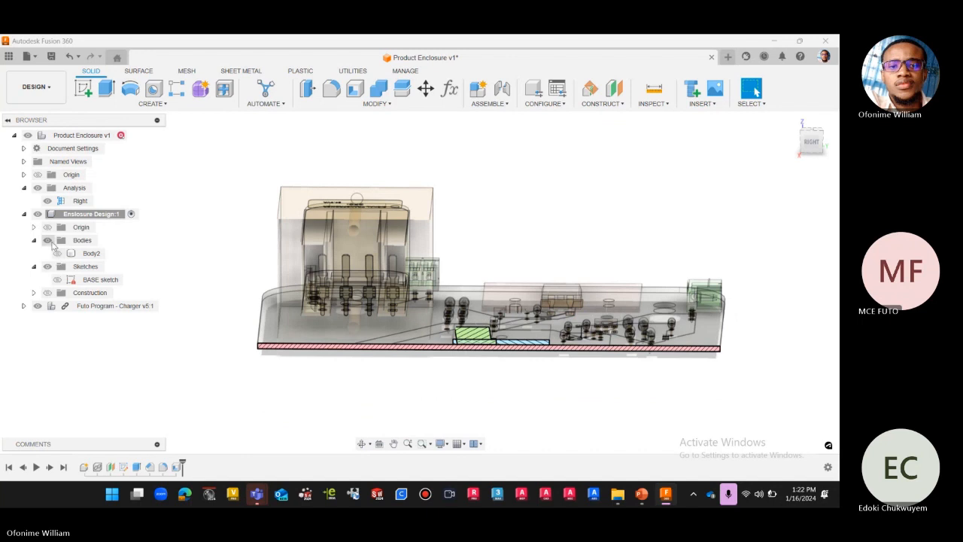
pyautogui.click(47, 200)
pyautogui.click(58, 254)
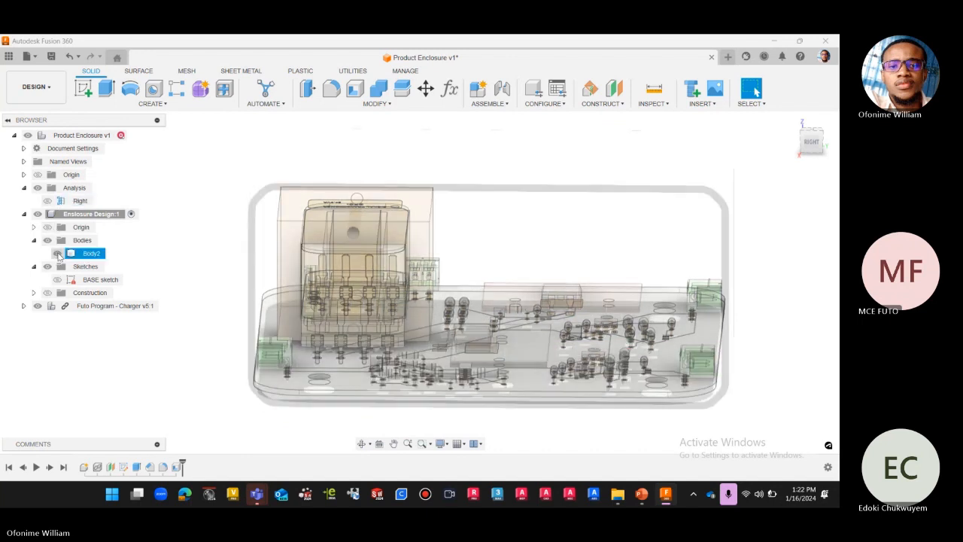
pyautogui.scroll(-3, 352, 296)
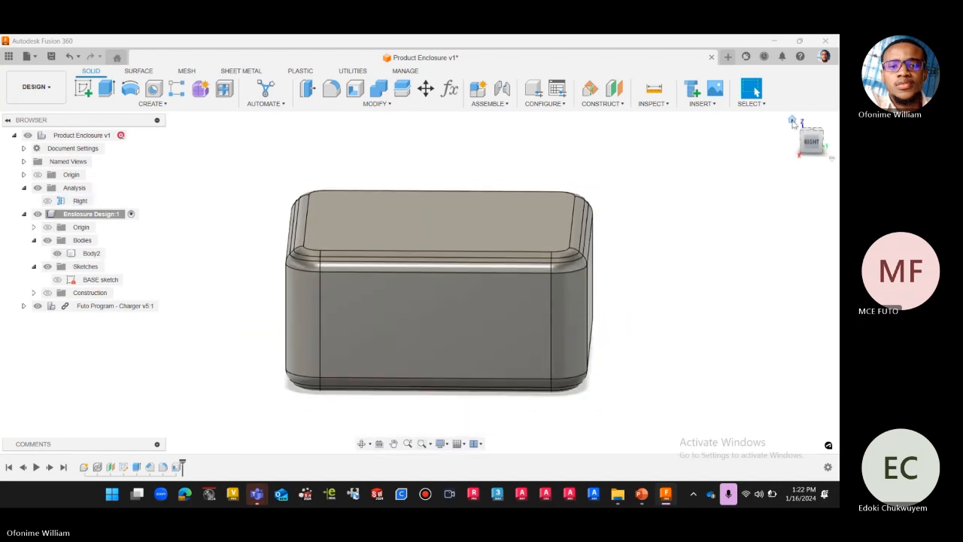
pyautogui.click(792, 121)
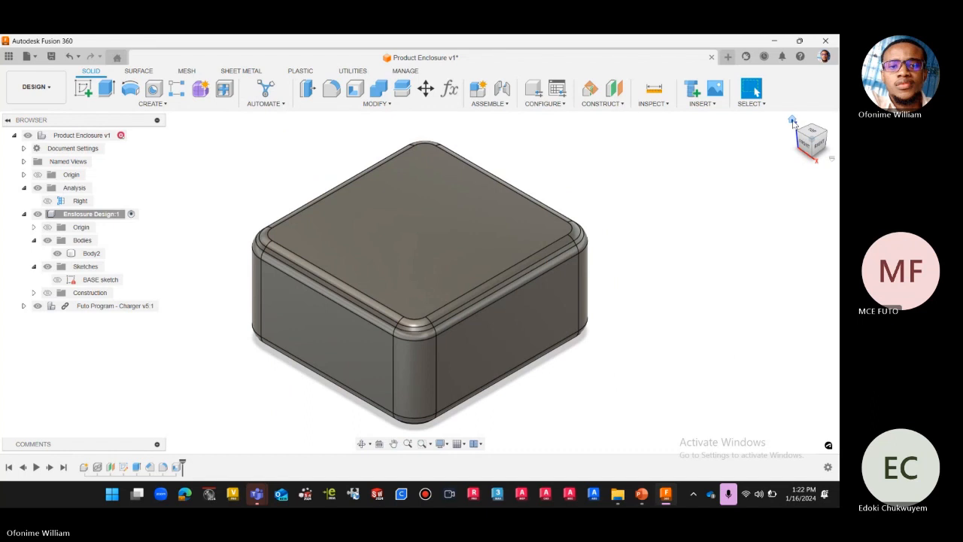
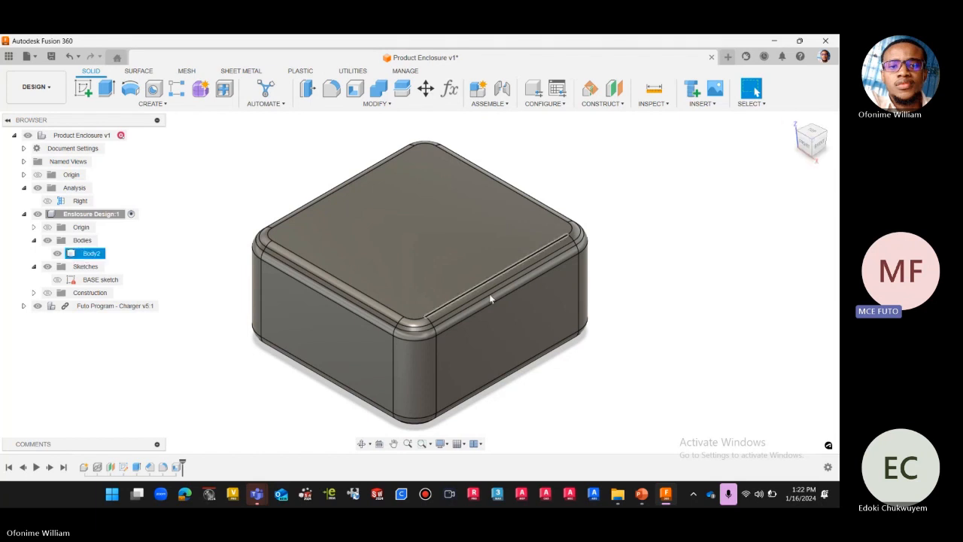
# Examine the closed enclosure's exterior profile in the right view, comparing it with the home view.
pyautogui.click(820, 147)
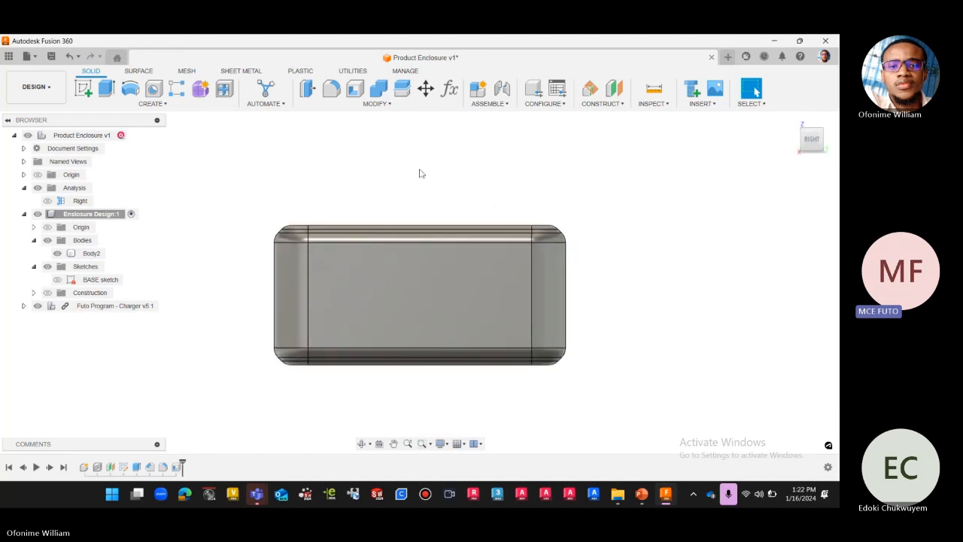
pyautogui.scroll(1, 421, 173)
pyautogui.scroll(-2, 584, 225)
pyautogui.scroll(1, 611, 229)
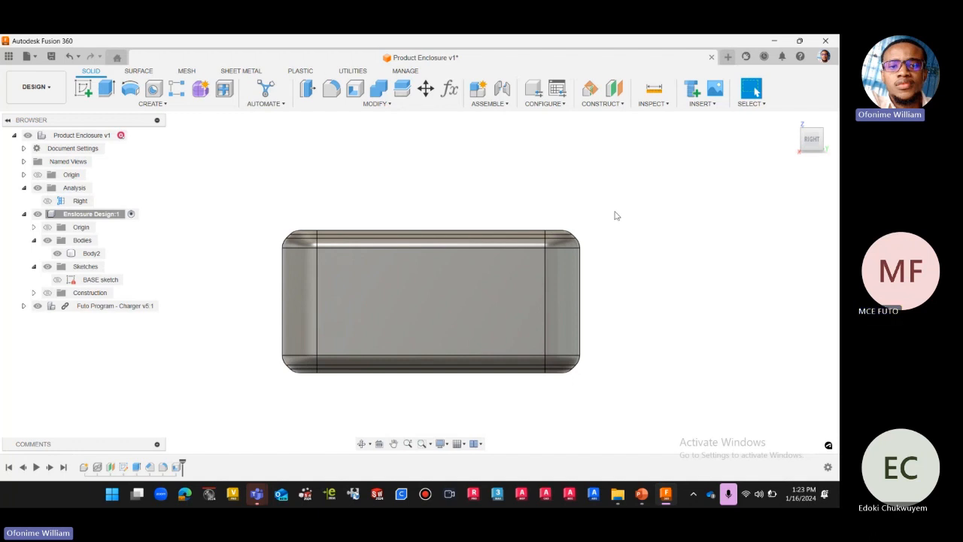
pyautogui.click(792, 122)
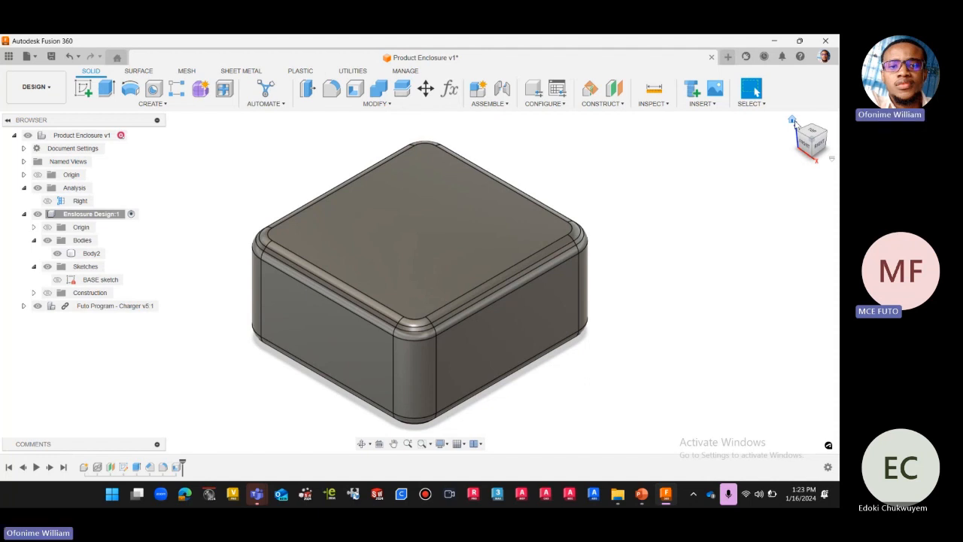
pyautogui.click(820, 147)
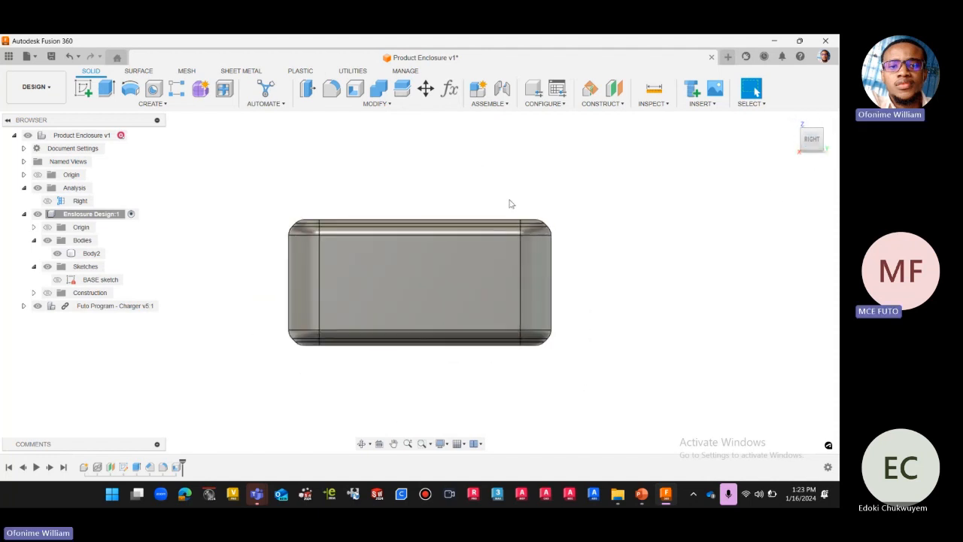
pyautogui.scroll(1, 512, 200)
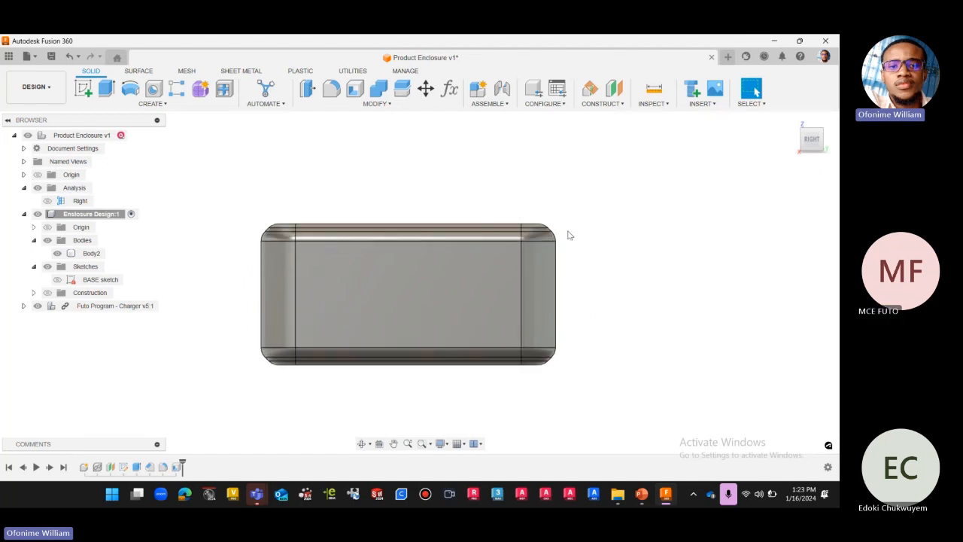
pyautogui.scroll(1, 576, 217)
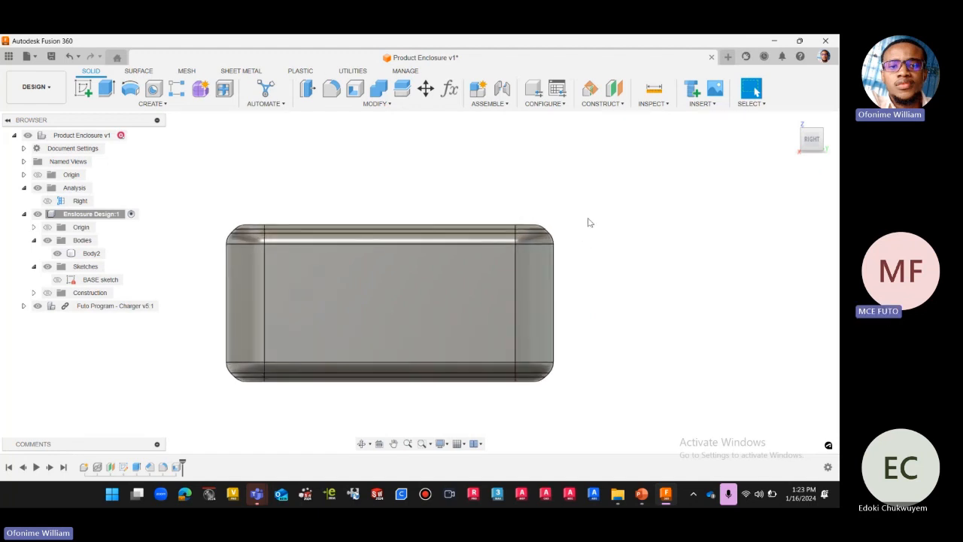
pyautogui.scroll(-1, 589, 222)
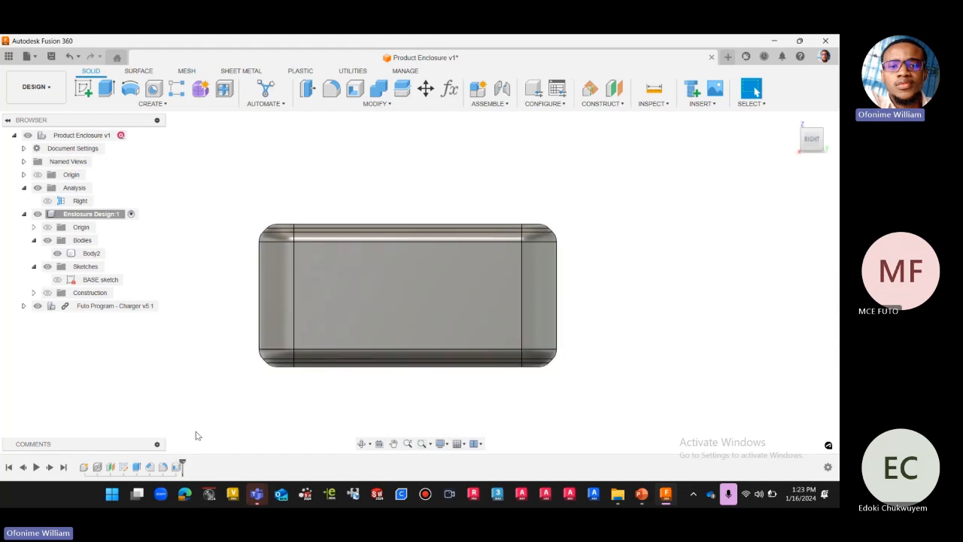
# Undo the recent visibility changes and the outward shell edit, and check the board edge against the wall in the Right section.
pyautogui.hotkey('ctrl', 'z')
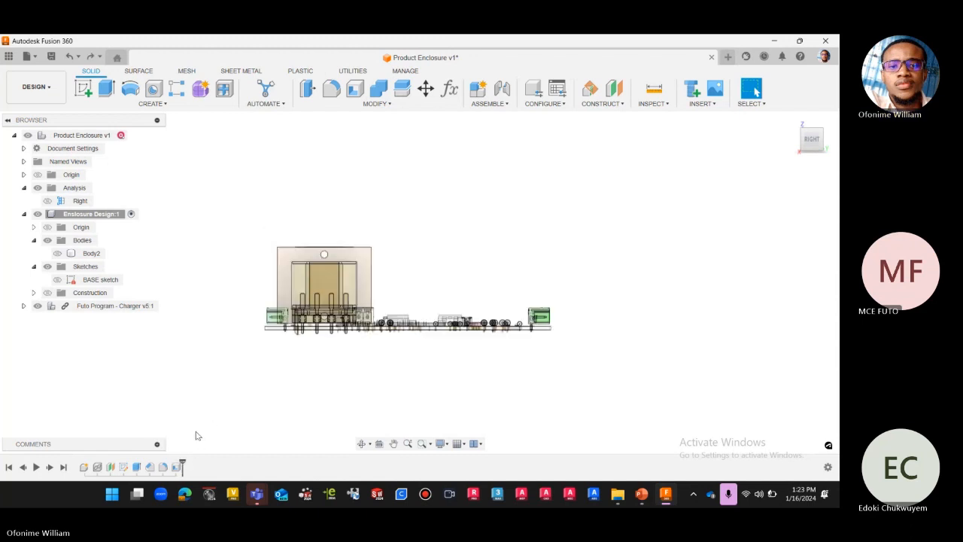
pyautogui.hotkey('ctrl', 'z')
pyautogui.hotkey('ctrl', 'z')
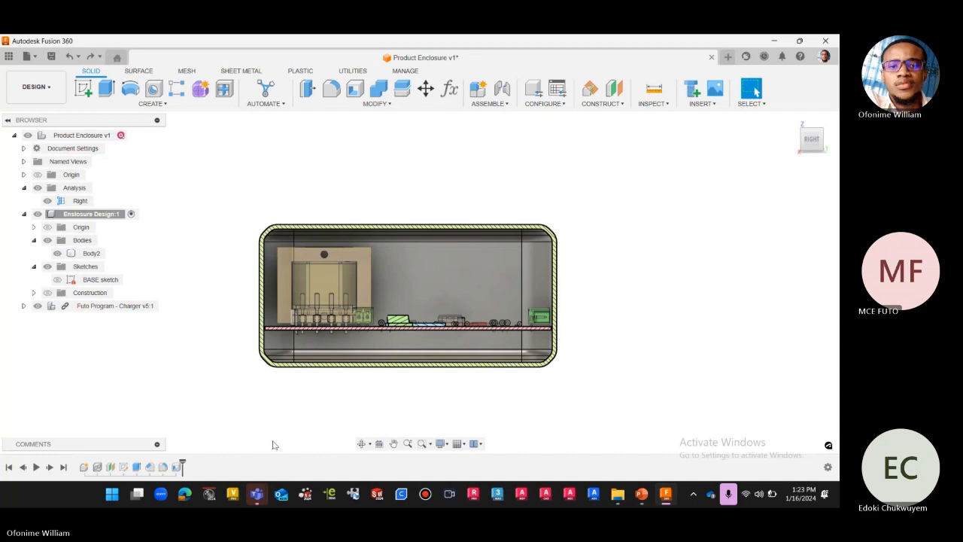
pyautogui.hotkey('ctrl', 'z')
pyautogui.scroll(6, 557, 339)
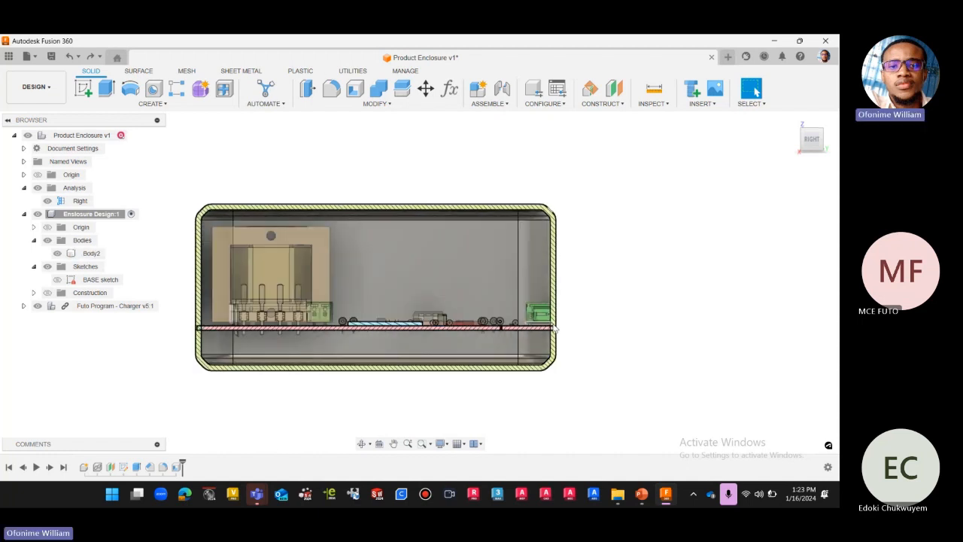
pyautogui.scroll(-3, 558, 338)
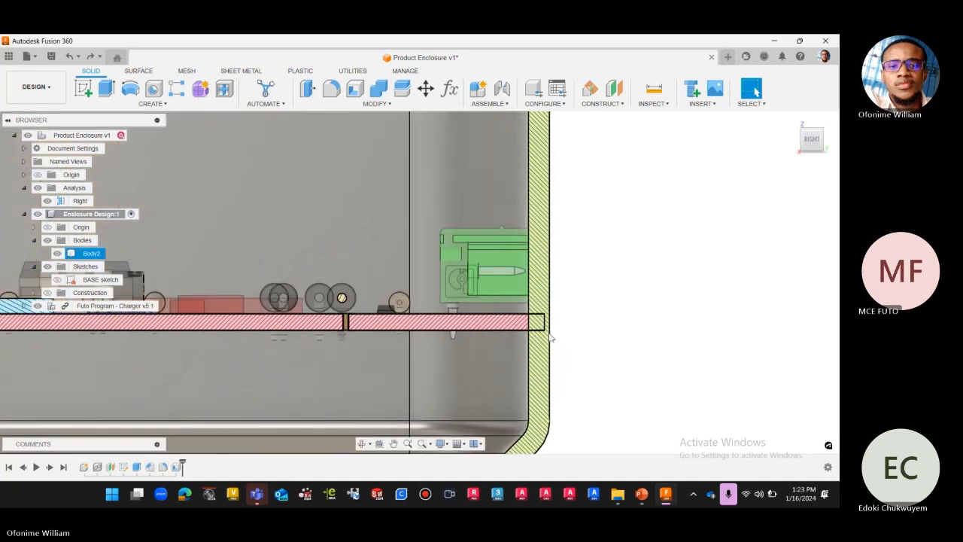
pyautogui.scroll(-5, 568, 344)
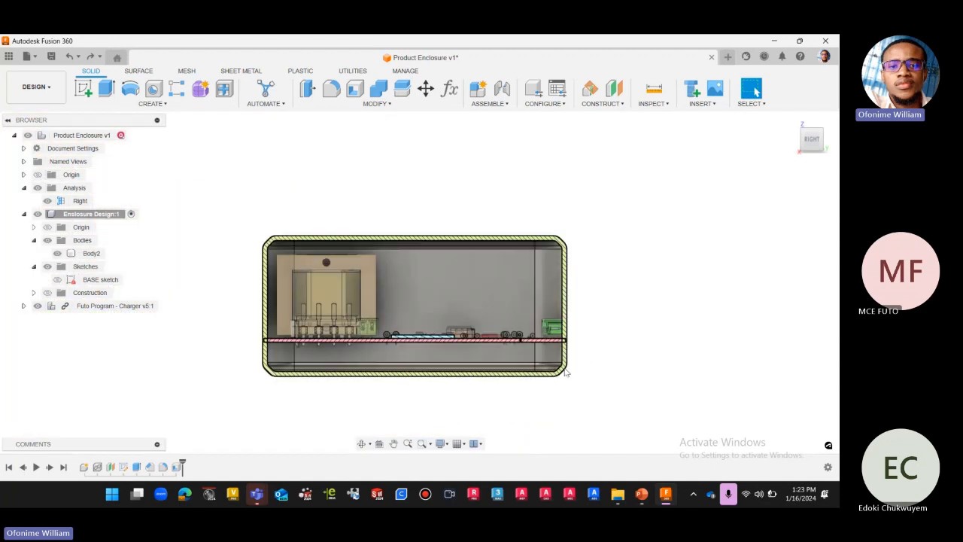
# Edit the enclosure's shell feature to the Outside direction with the Shell user parameter as outside thickness, and apply it.
pyautogui.click(176, 467)
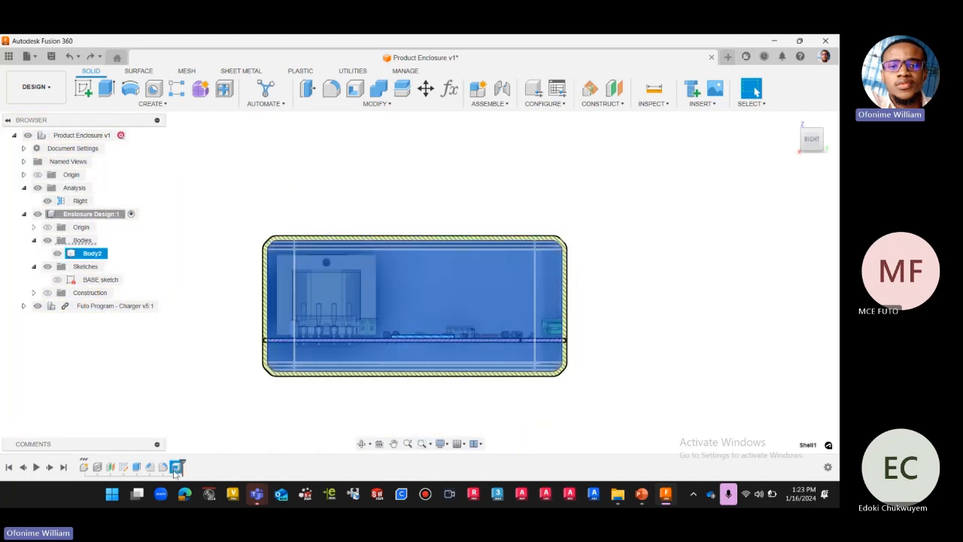
pyautogui.rightClick(176, 467)
pyautogui.click(202, 365)
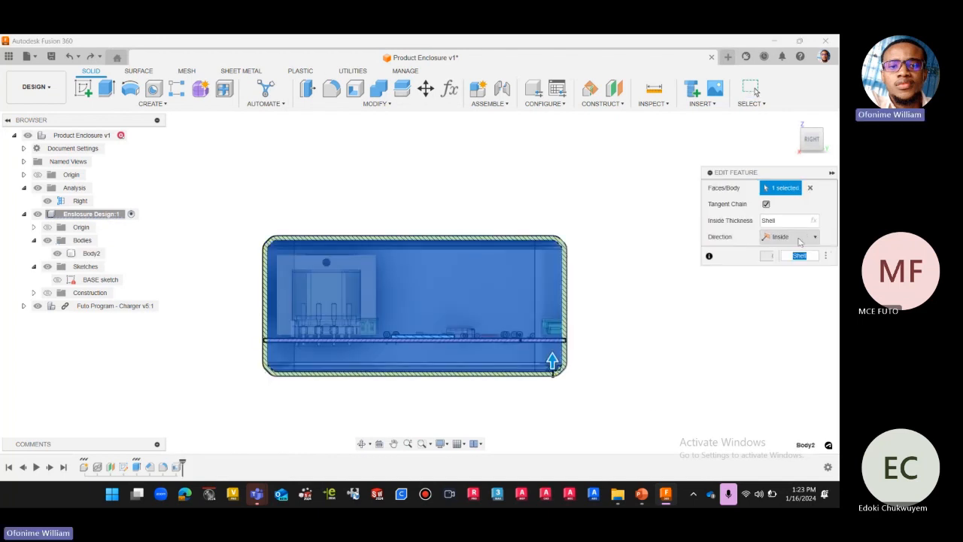
pyautogui.click(799, 238)
pyautogui.click(785, 262)
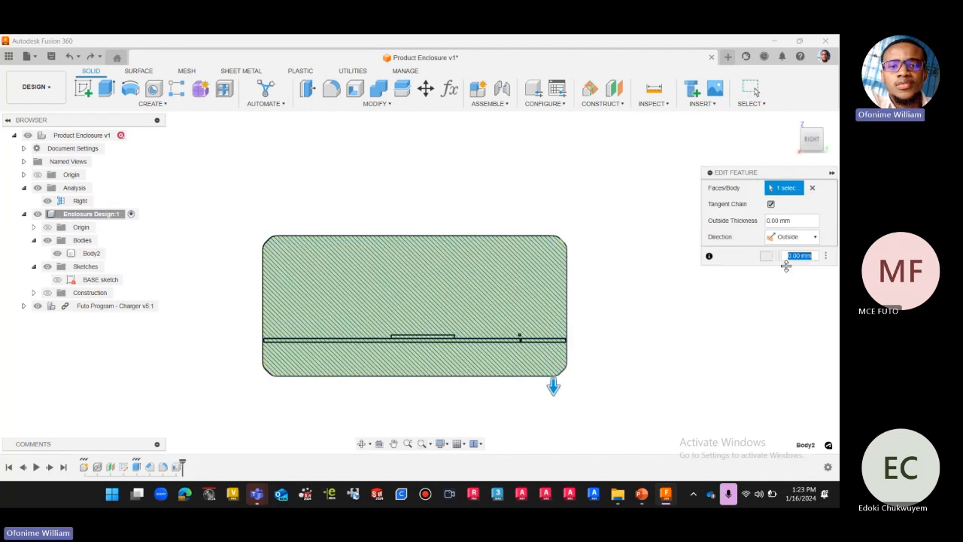
pyautogui.click(767, 219)
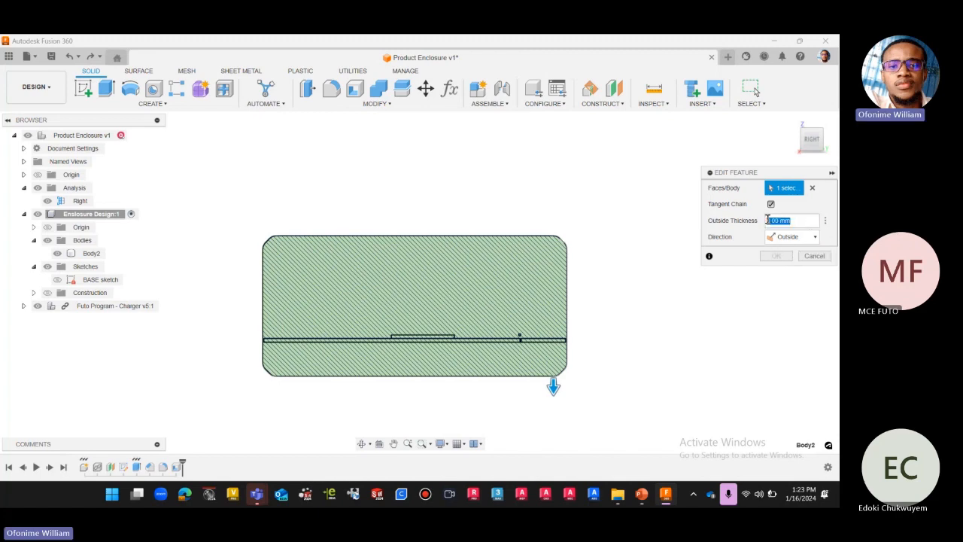
pyautogui.write('shell')
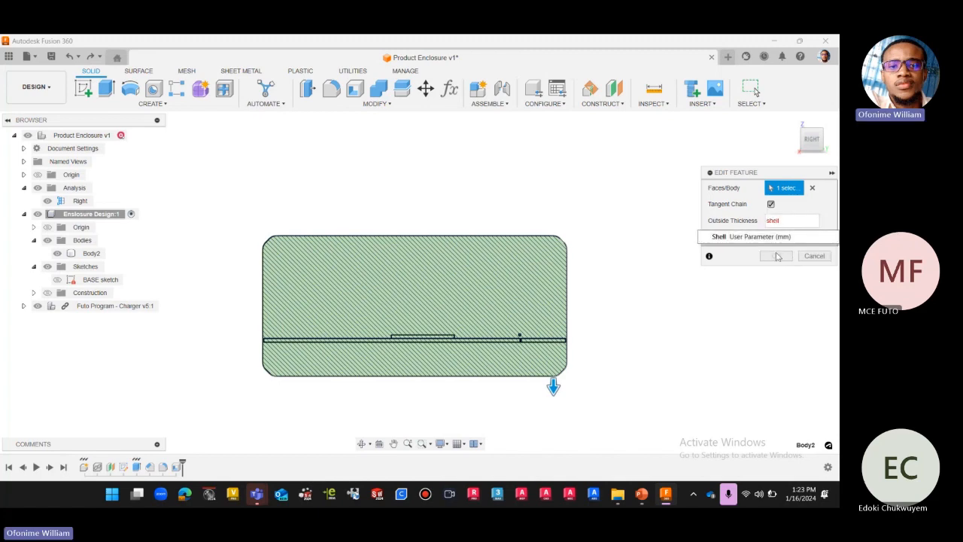
pyautogui.click(767, 240)
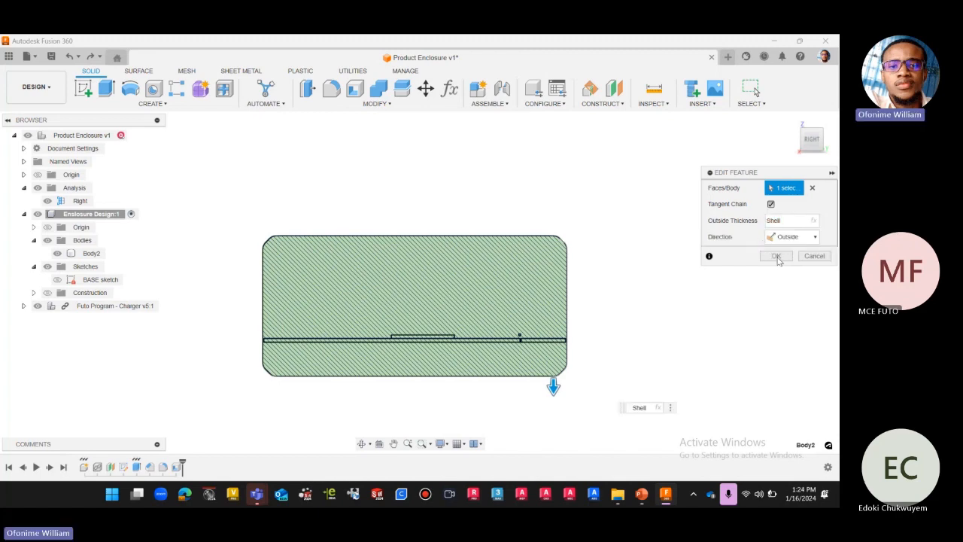
pyautogui.click(777, 255)
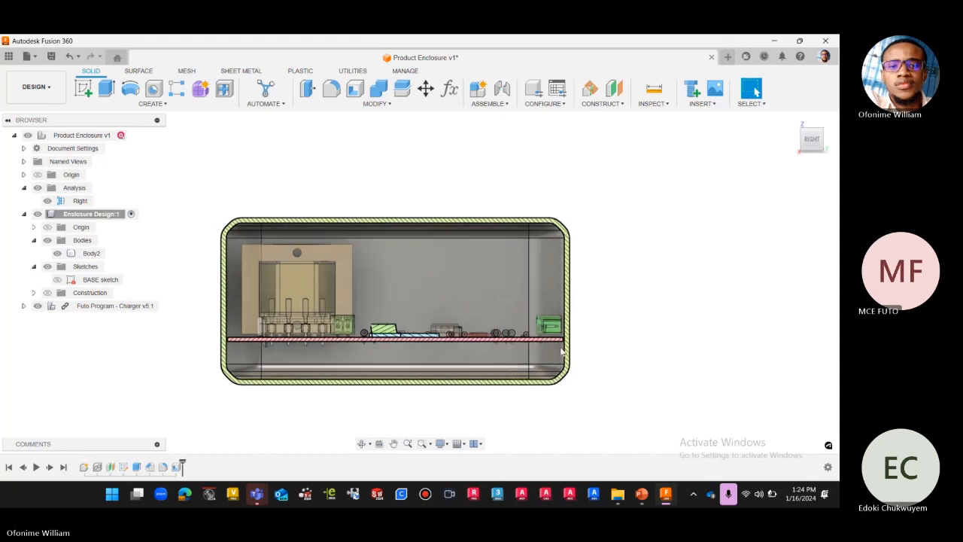
# Examine the clearance between the board ends and the enclosure walls in the Right section.
pyautogui.scroll(5, 622, 355)
pyautogui.scroll(-3, 633, 354)
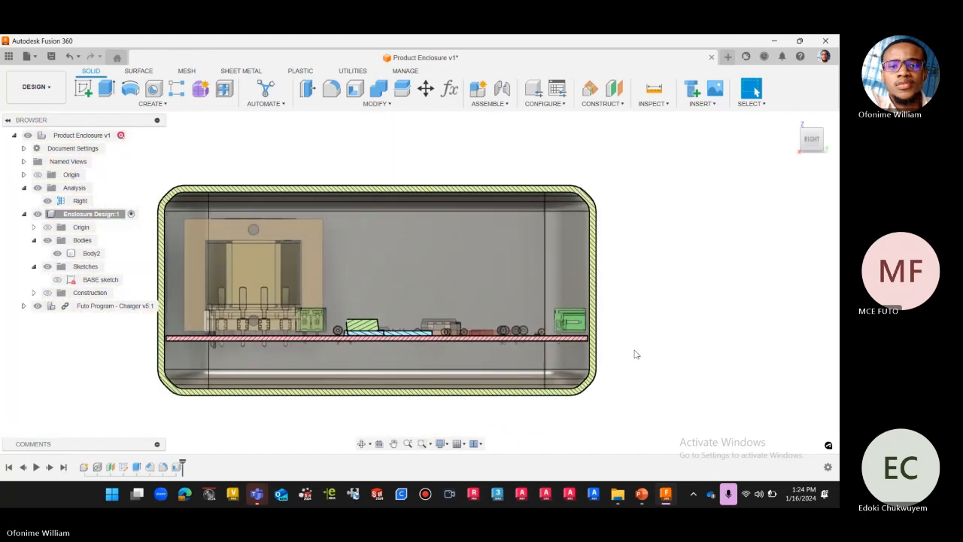
pyautogui.scroll(-2, 634, 353)
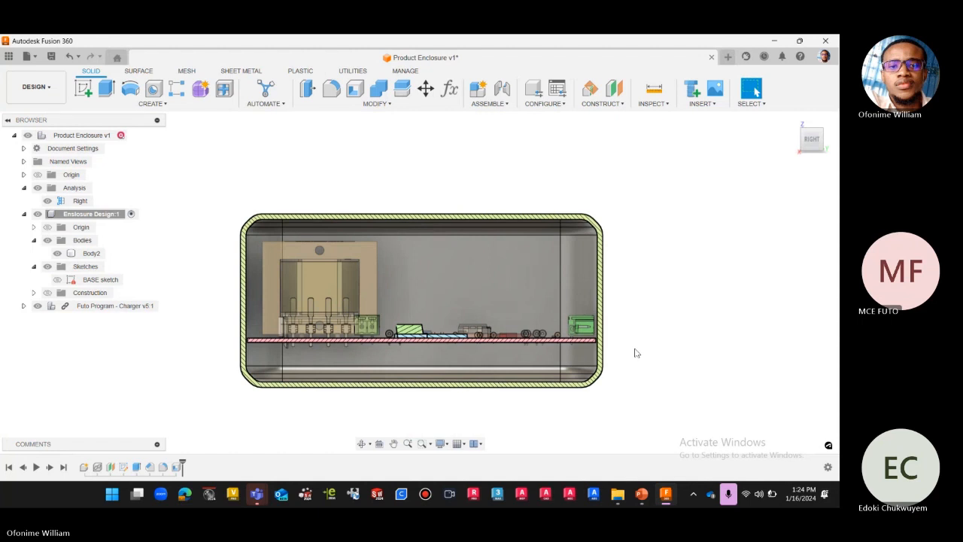
pyautogui.click(594, 380)
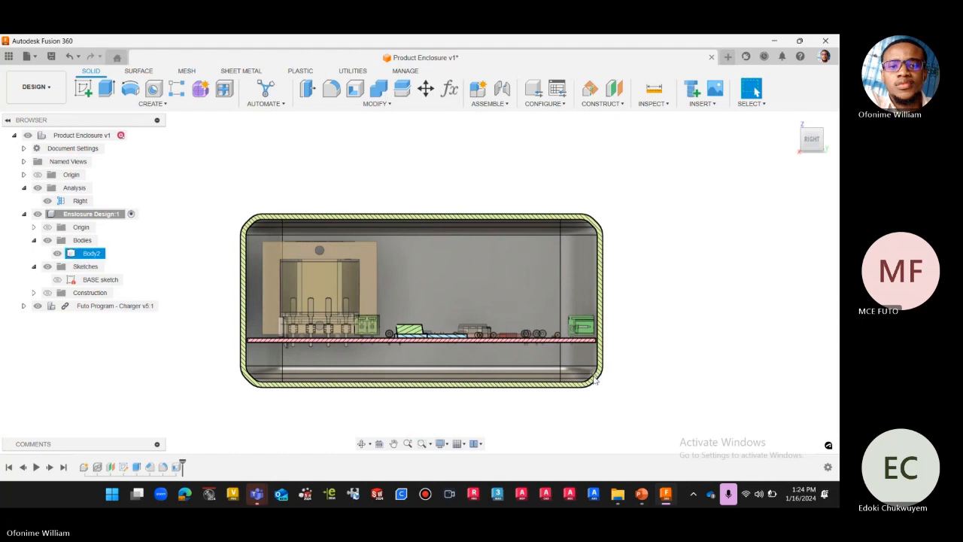
pyautogui.click(586, 403)
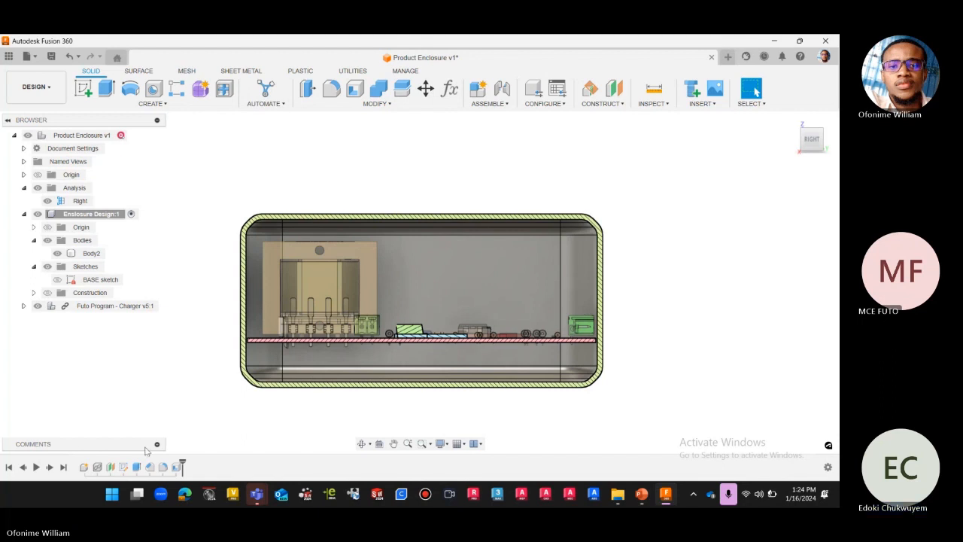
pyautogui.scroll(2, 309, 407)
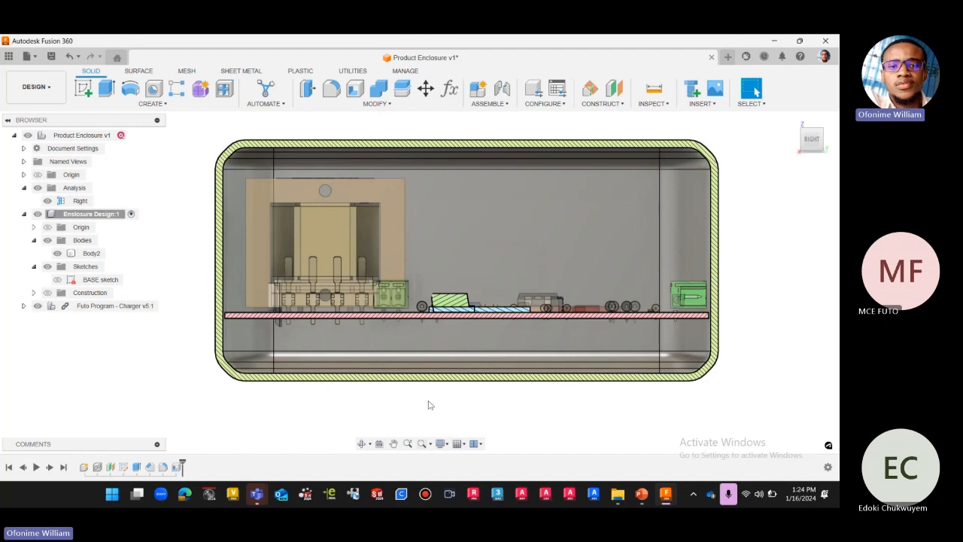
# Undo the last shell edit and compare how the board meets the walls of the inward shell.
pyautogui.hotkey('ctrl', 'z')
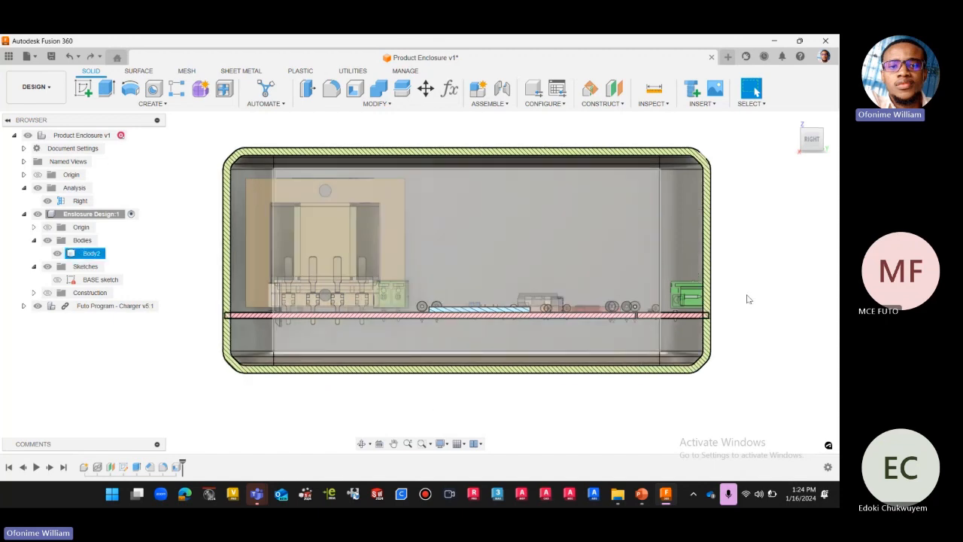
pyautogui.scroll(3, 733, 312)
pyautogui.scroll(-2, 738, 374)
pyautogui.scroll(-1, 738, 375)
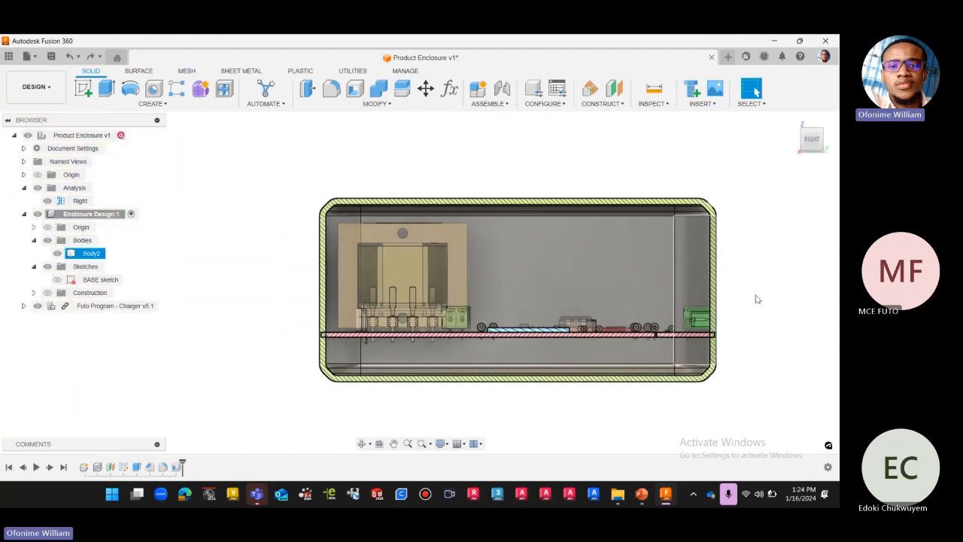
pyautogui.click(152, 103)
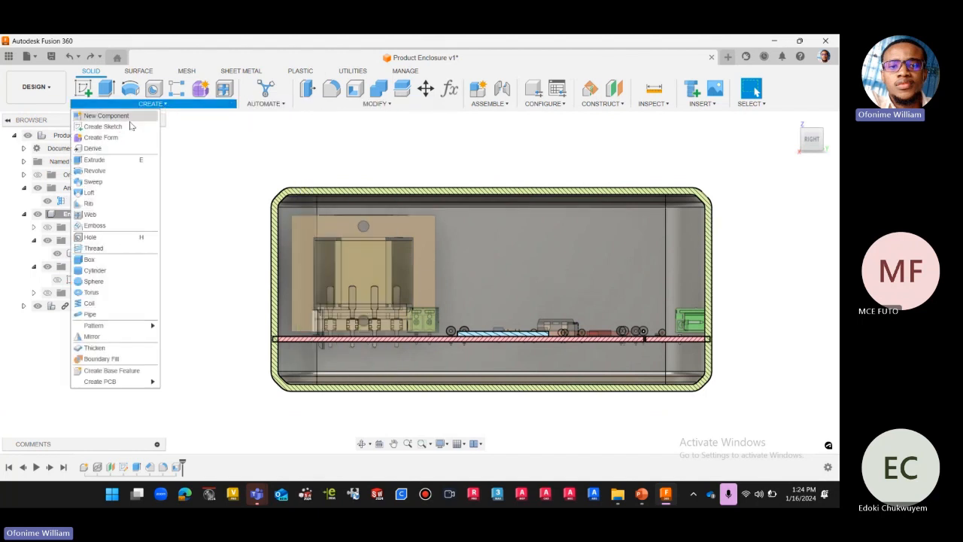
pyautogui.moveTo(377, 106)
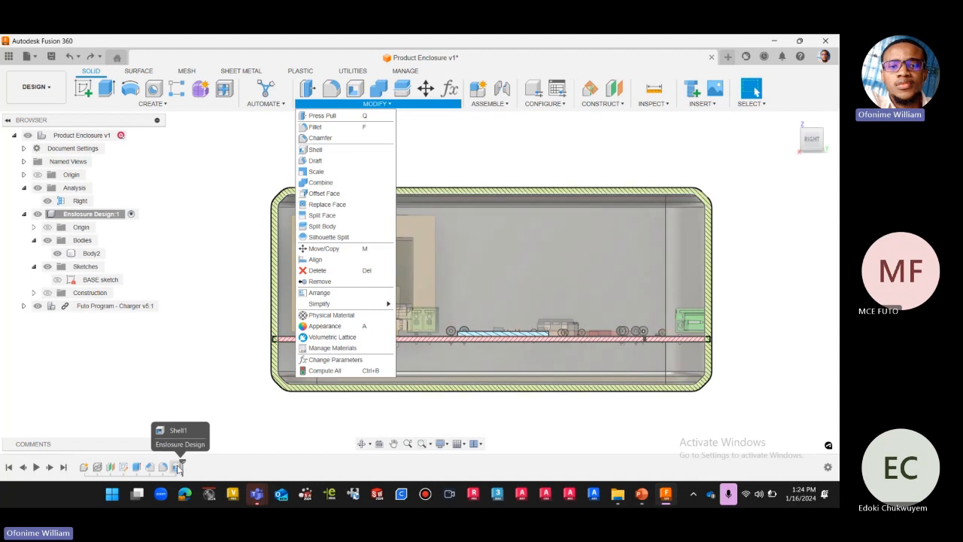
pyautogui.click(210, 381)
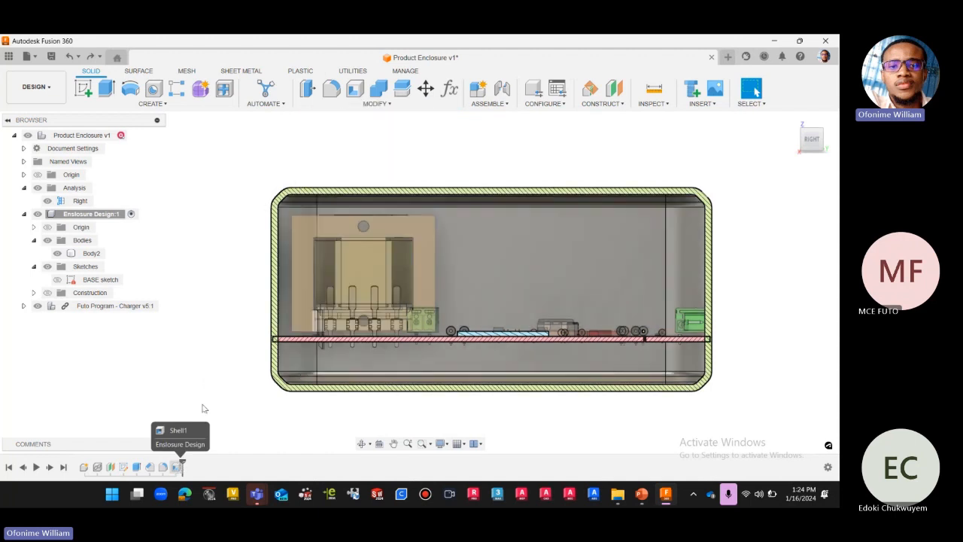
# Edit the enclosure's shell feature and change its direction to Outside.
pyautogui.click(178, 467)
pyautogui.rightClick(177, 468)
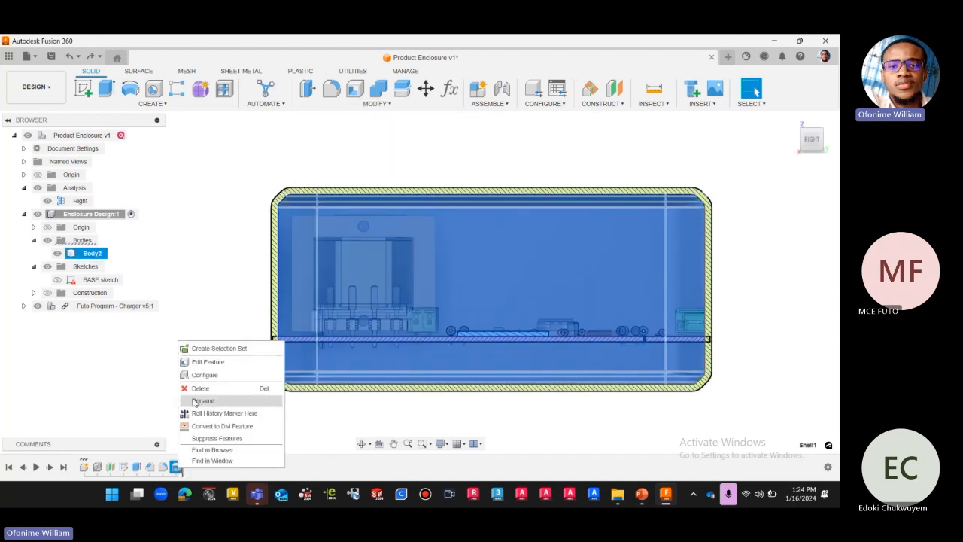
pyautogui.click(208, 363)
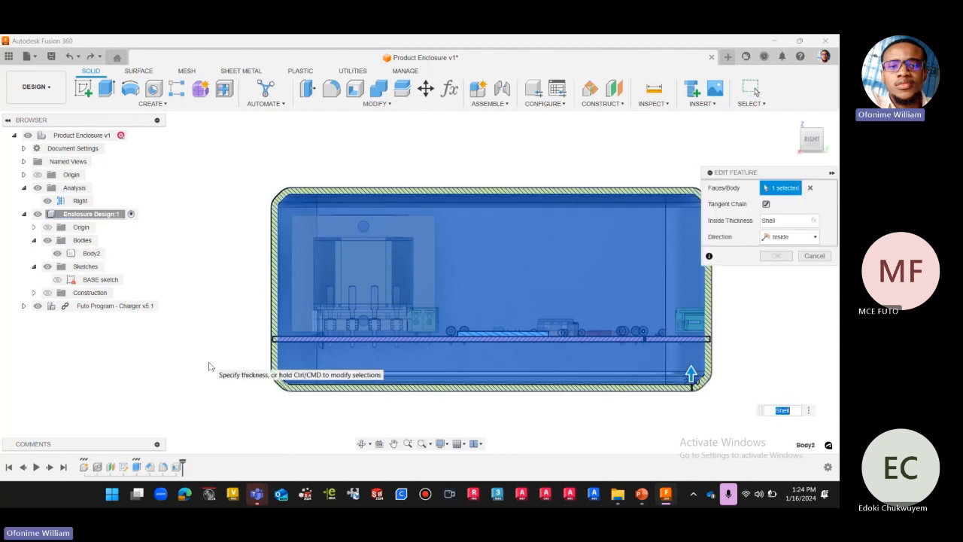
pyautogui.click(788, 237)
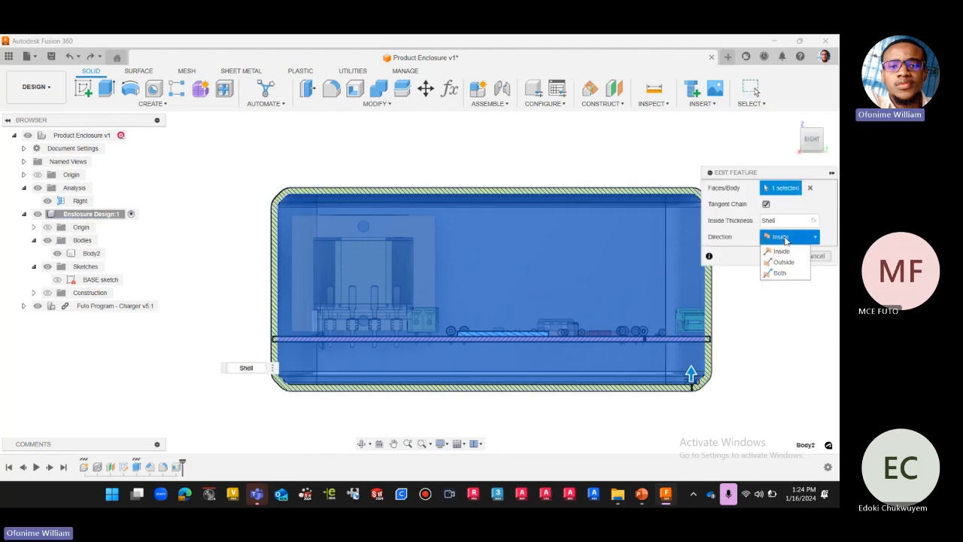
pyautogui.click(780, 263)
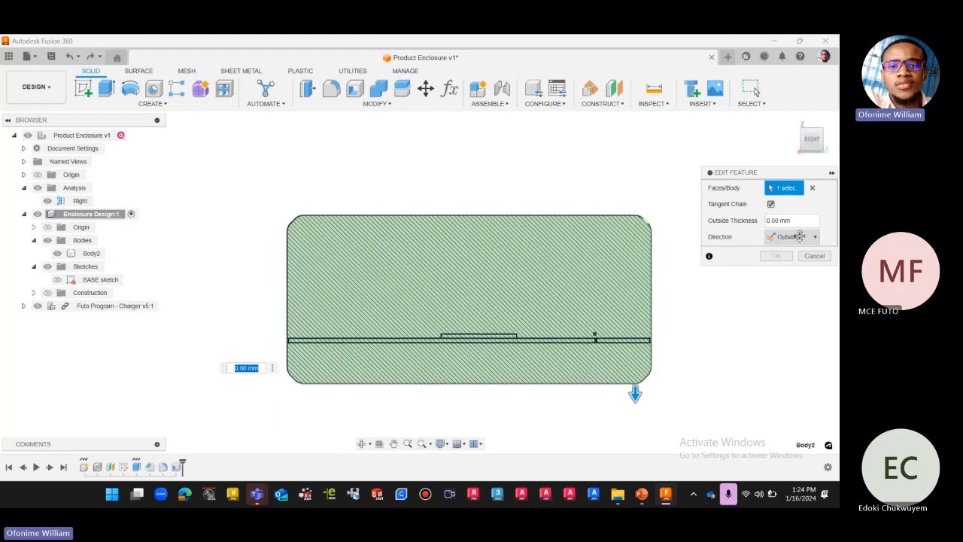
# Set the shell's outside thickness to the Shell user parameter and apply the edit.
pyautogui.click(797, 221)
pyautogui.moveTo(781, 221); pyautogui.dragTo(759, 223)
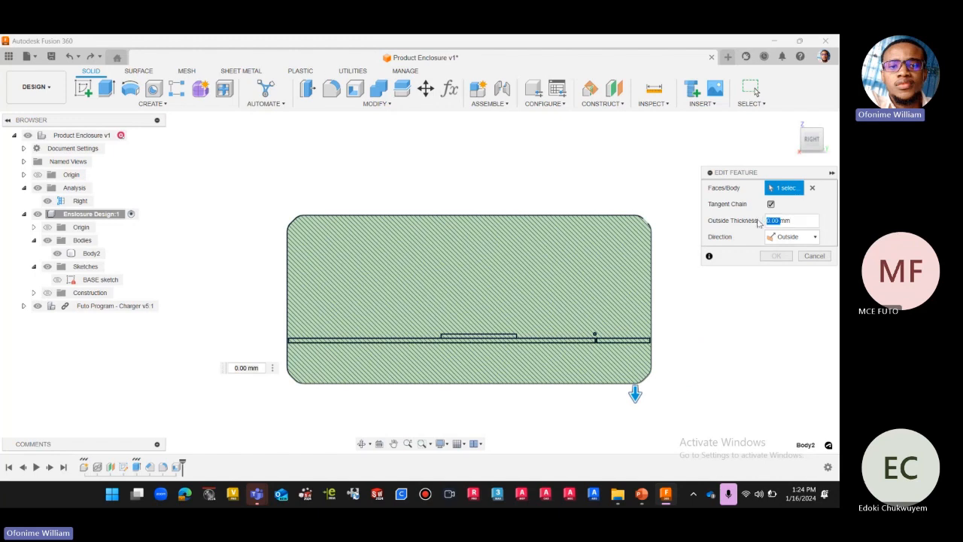
pyautogui.write('she')
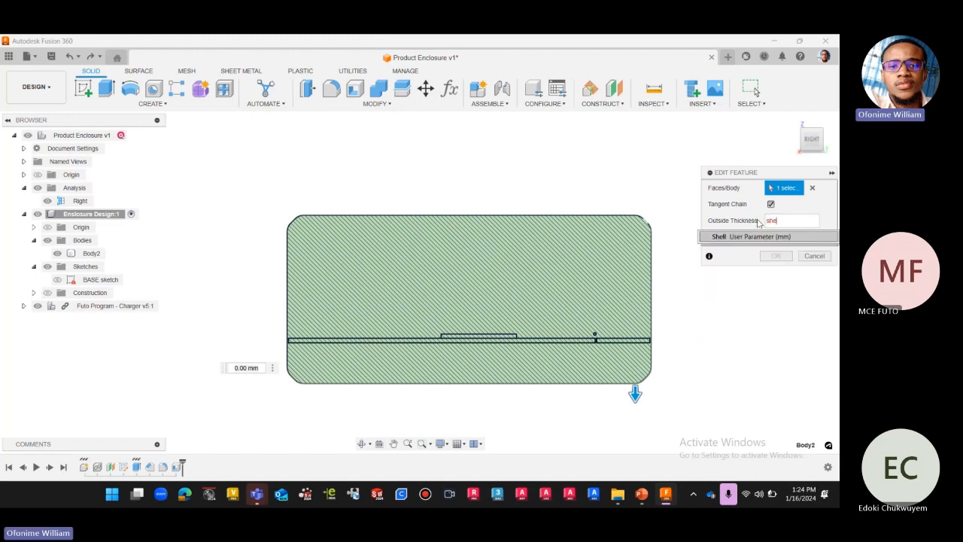
pyautogui.click(734, 237)
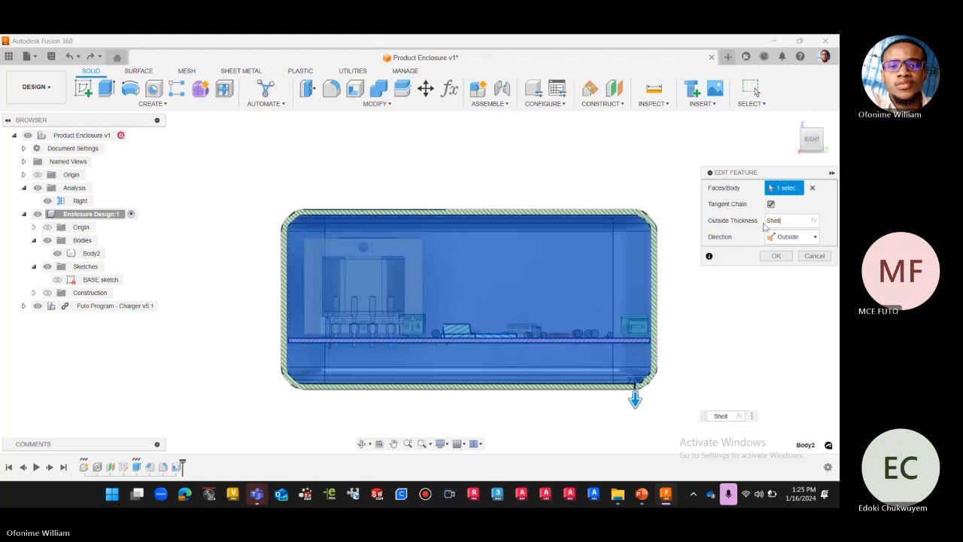
pyautogui.click(815, 222)
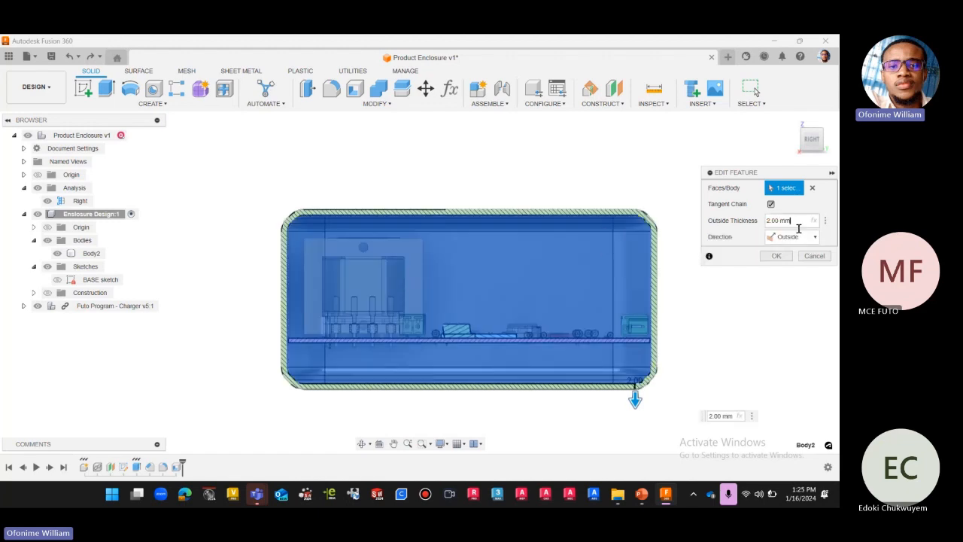
pyautogui.click(815, 222)
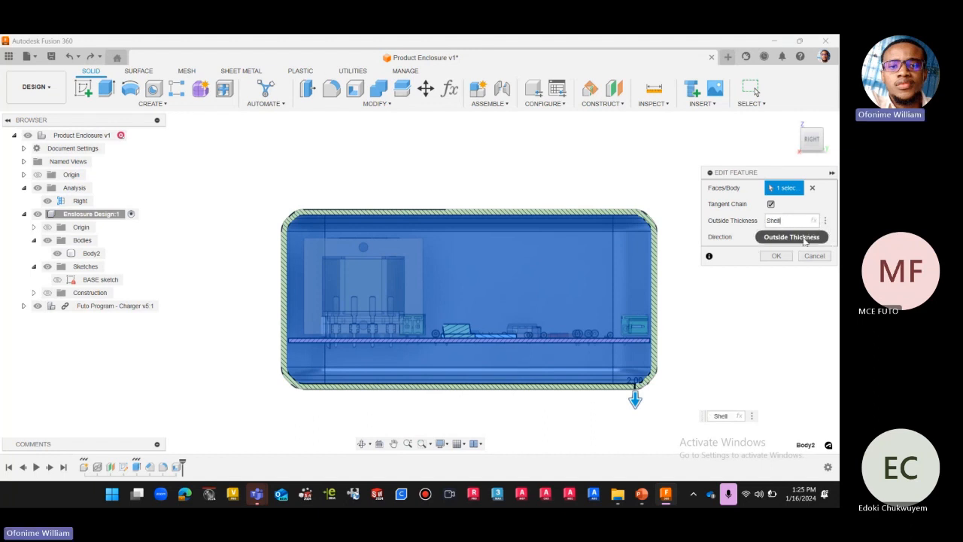
pyautogui.click(777, 256)
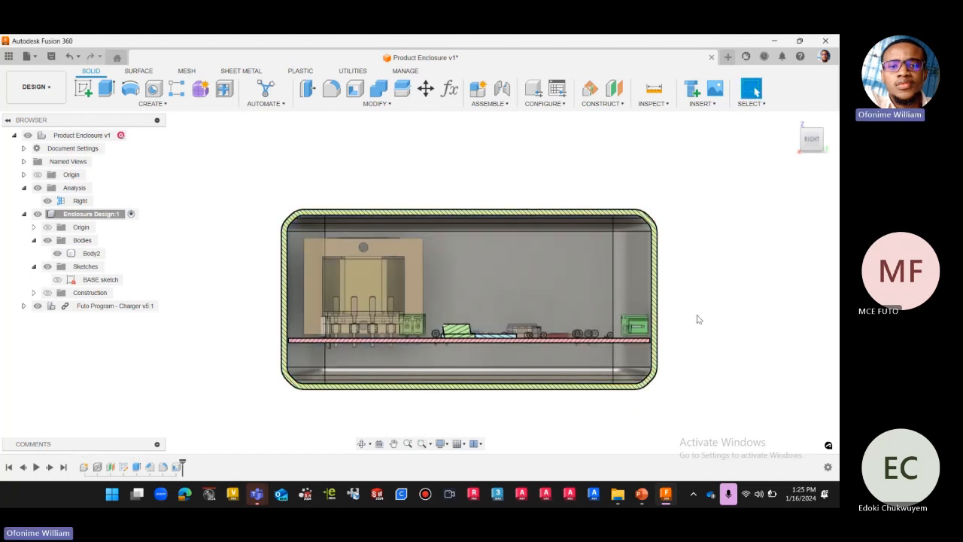
# Examine how the charger board fits between the outward shell's walls, both straight on and at an angle in the Right section.
pyautogui.scroll(1, 685, 329)
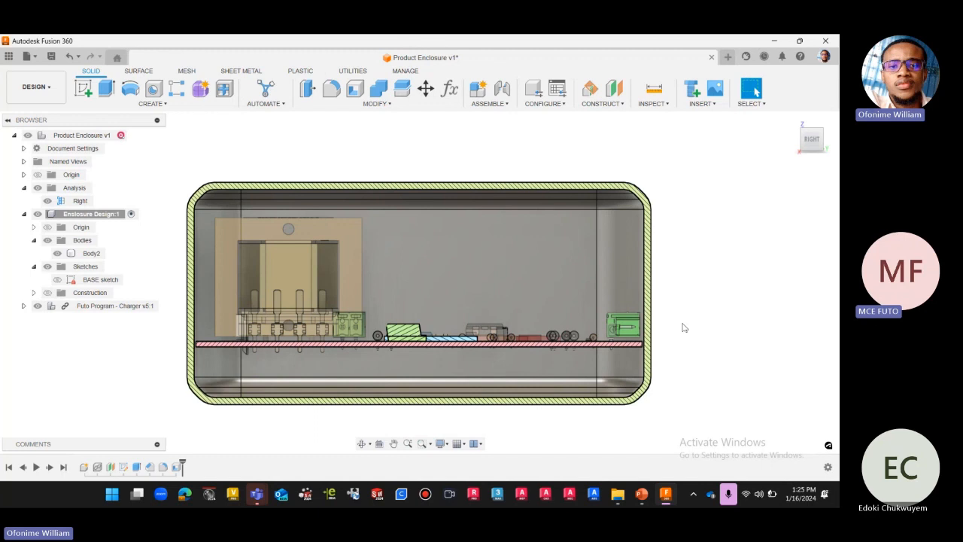
pyautogui.scroll(-2, 714, 277)
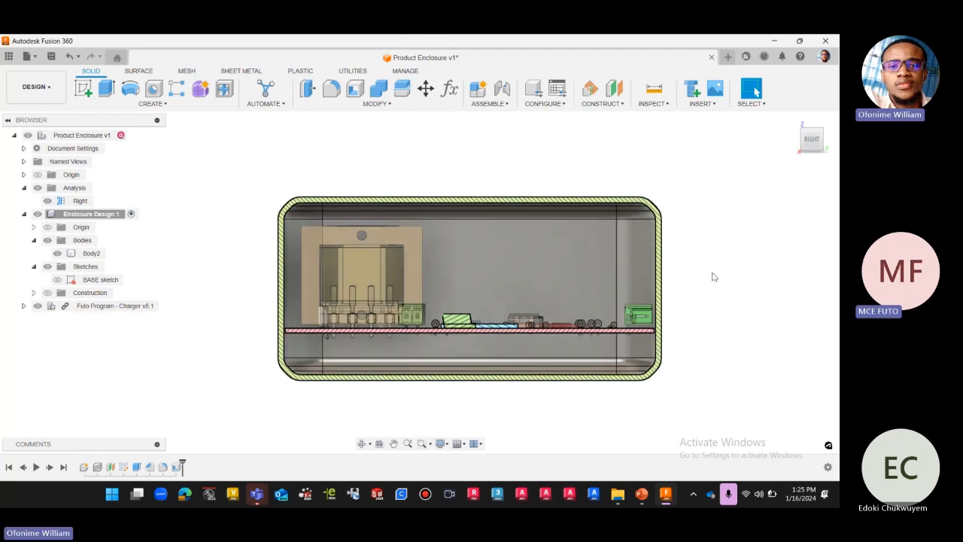
pyautogui.scroll(-2, 715, 267)
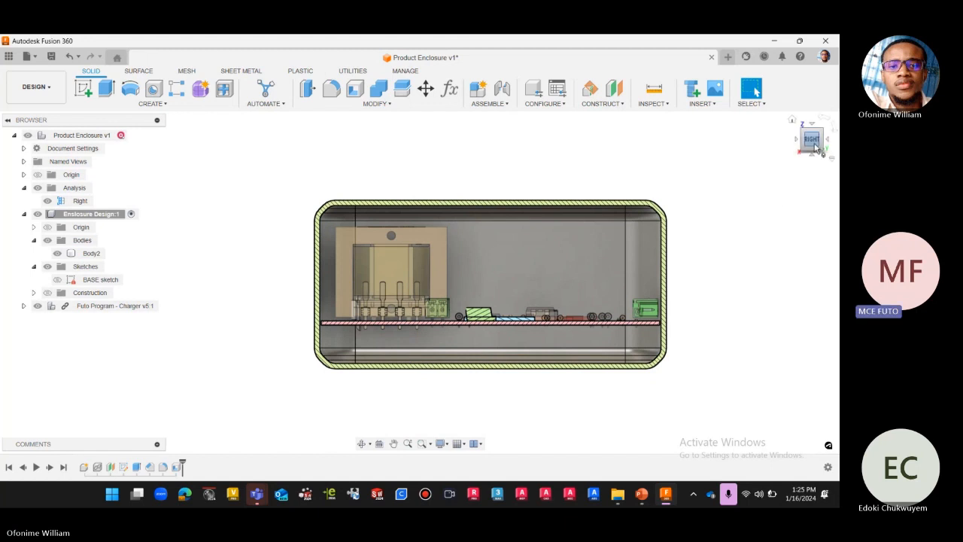
pyautogui.moveTo(812, 140); pyautogui.dragTo(805, 148)
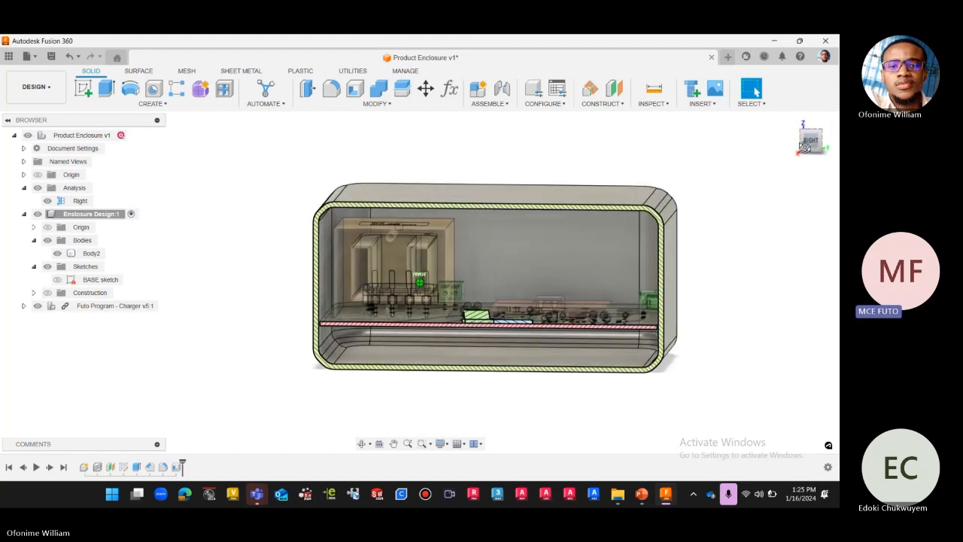
pyautogui.click(807, 143)
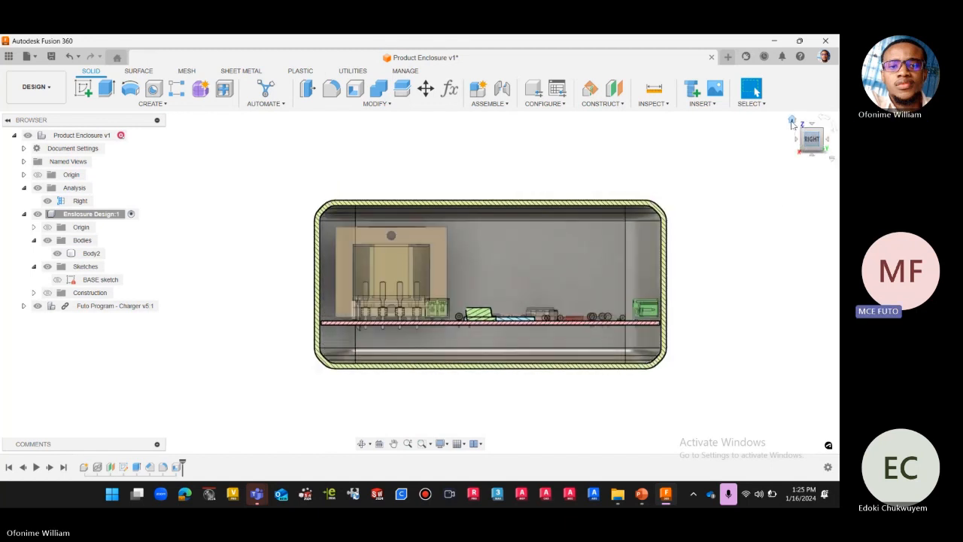
pyautogui.click(793, 122)
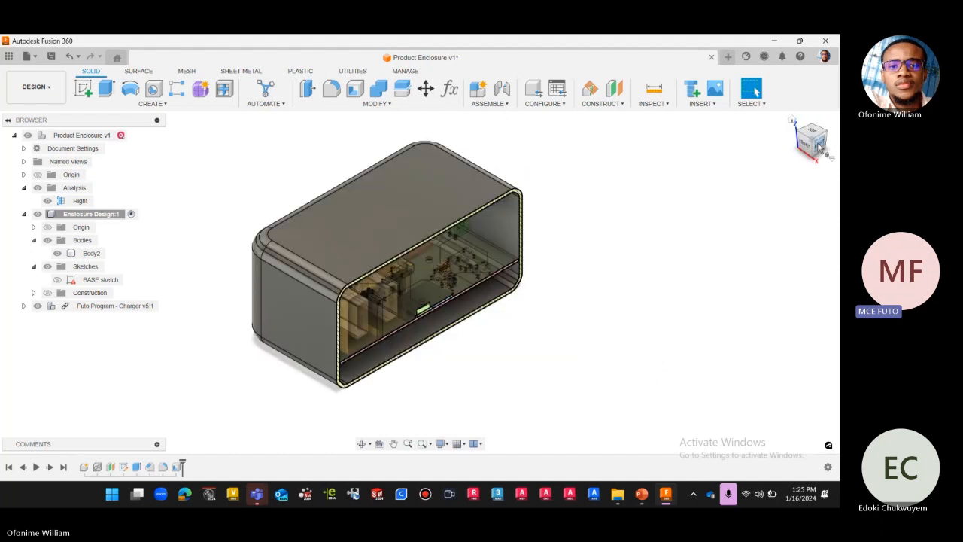
pyautogui.click(820, 145)
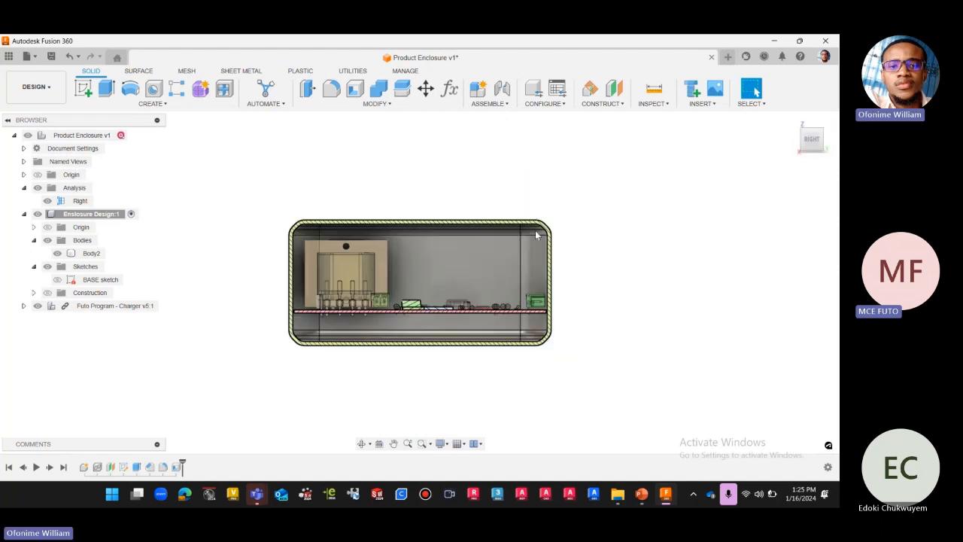
pyautogui.scroll(3, 450, 204)
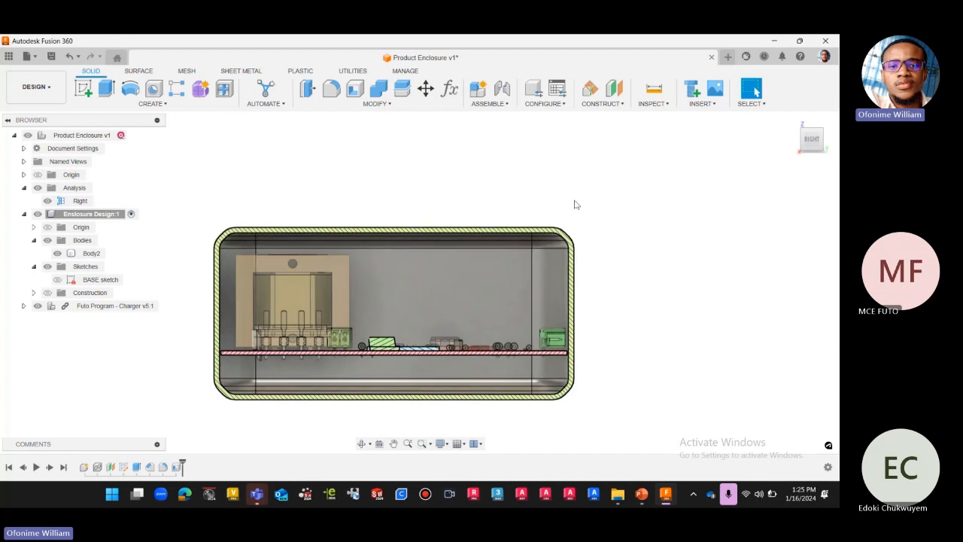
pyautogui.scroll(-1, 504, 264)
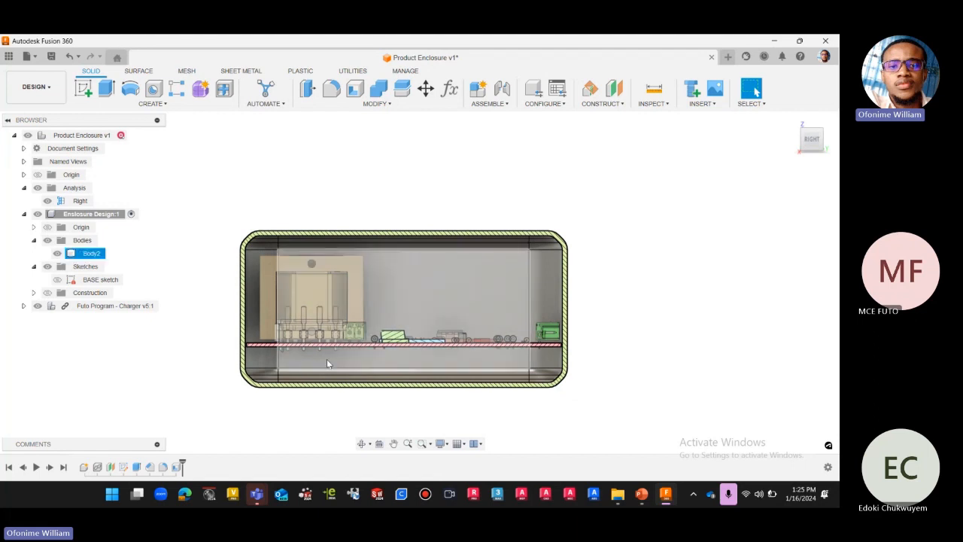
pyautogui.scroll(1, 331, 360)
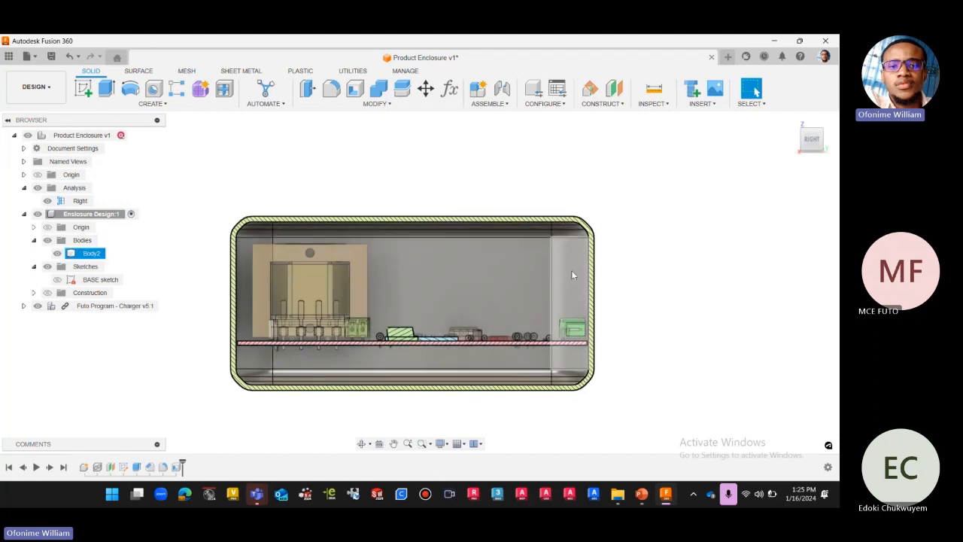
pyautogui.moveTo(814, 143); pyautogui.dragTo(787, 147)
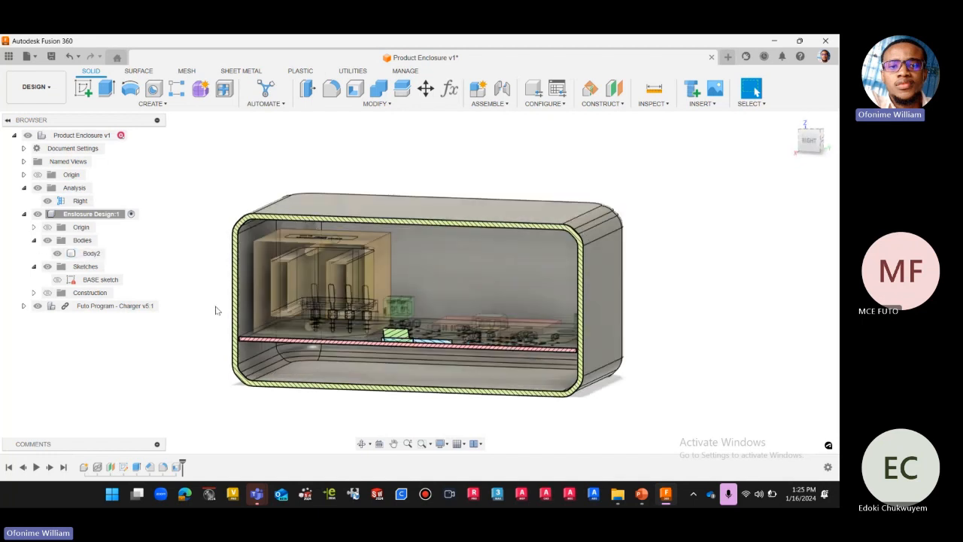
pyautogui.click(809, 140)
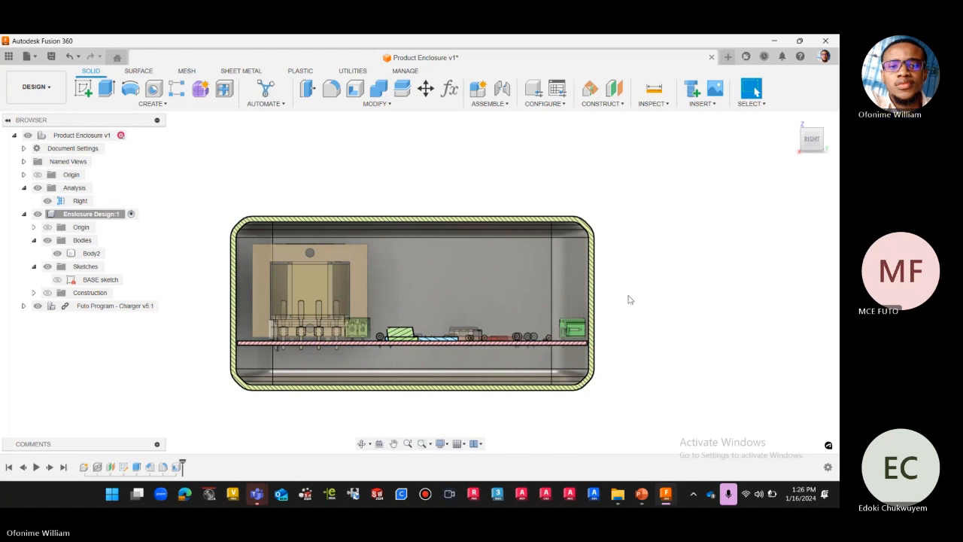
# Inspect the enclosure's inner back wall and rounded corner faces around the board in the Right section.
pyautogui.scroll(1, 625, 301)
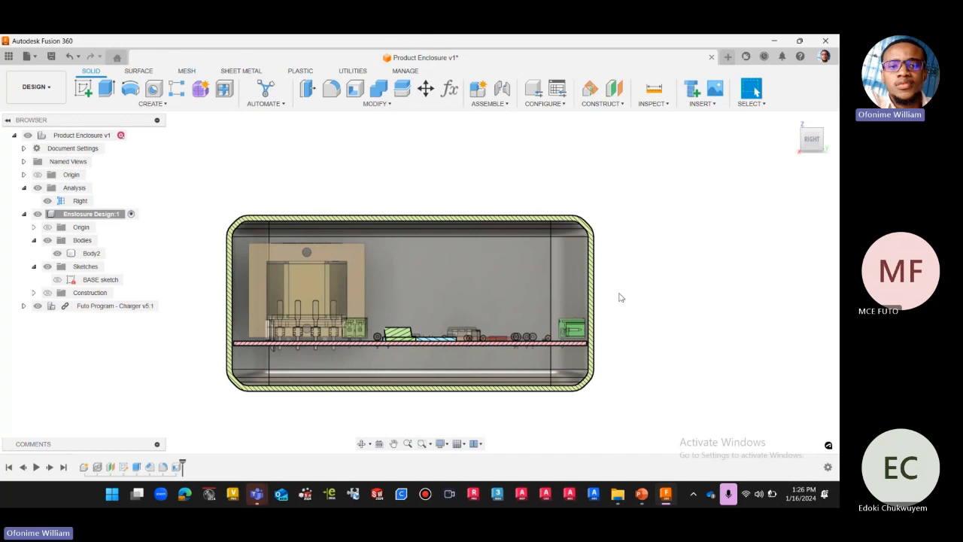
pyautogui.scroll(1, 626, 256)
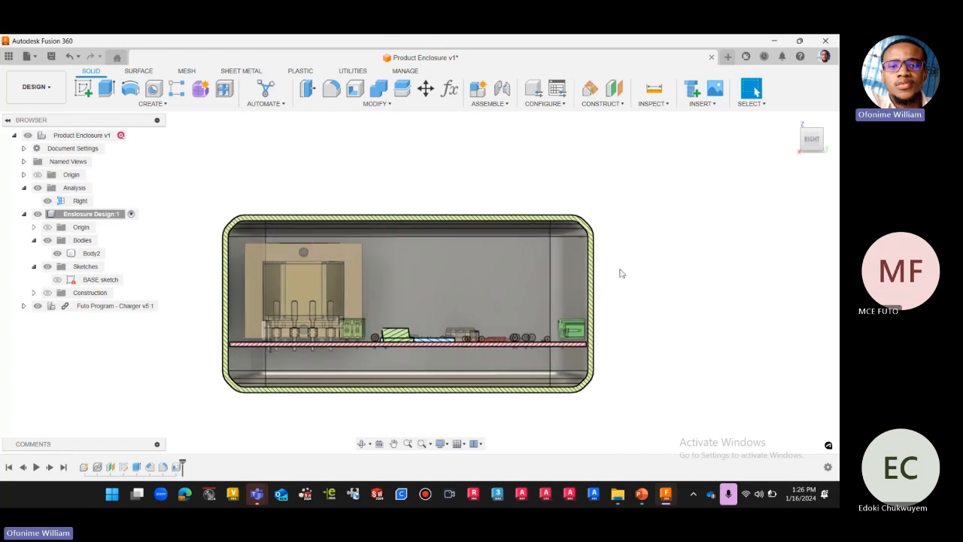
pyautogui.moveTo(812, 141); pyautogui.dragTo(790, 150)
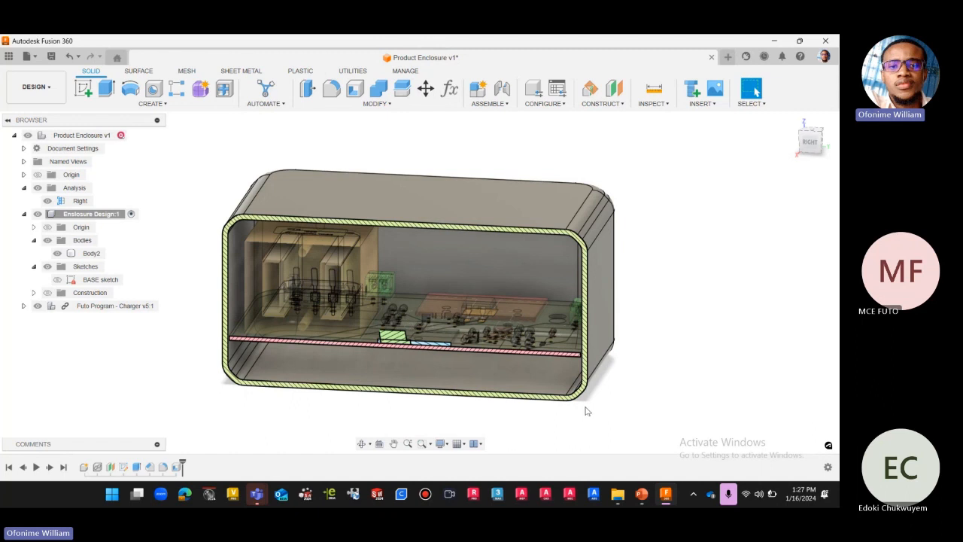
pyautogui.click(810, 143)
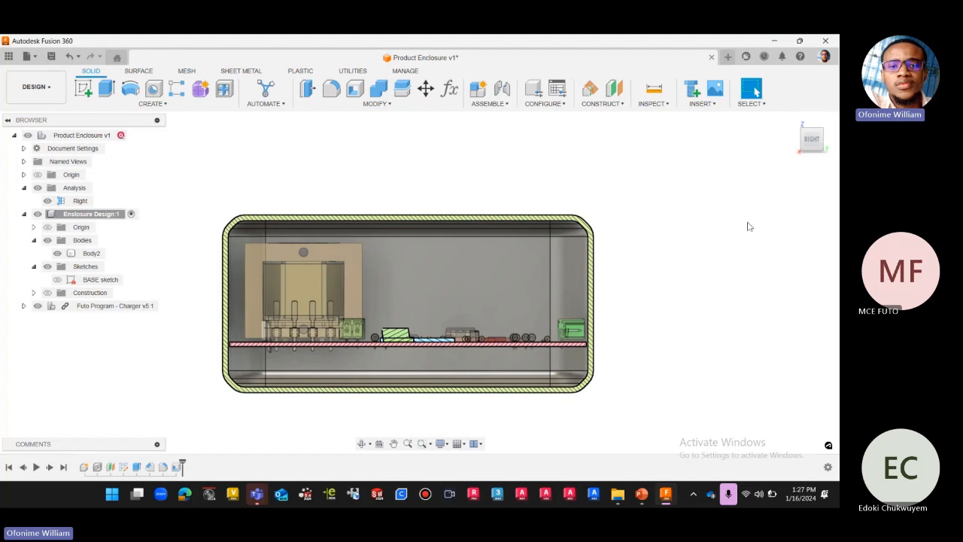
pyautogui.click(537, 368)
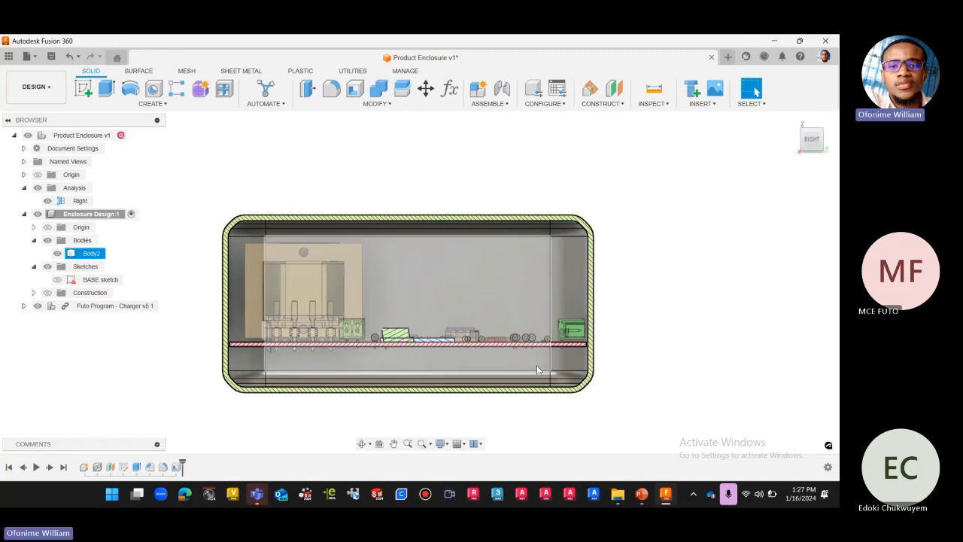
pyautogui.press('Escape')
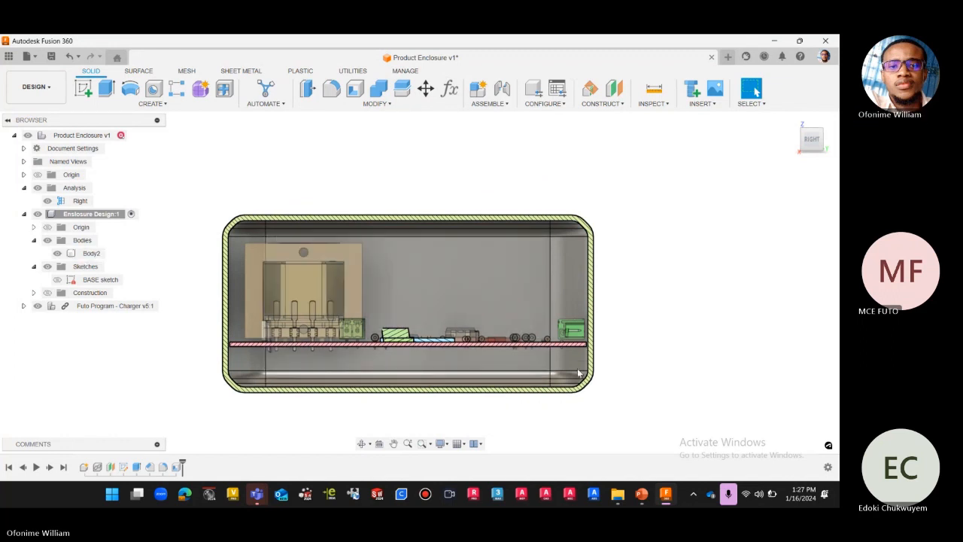
pyautogui.click(563, 369)
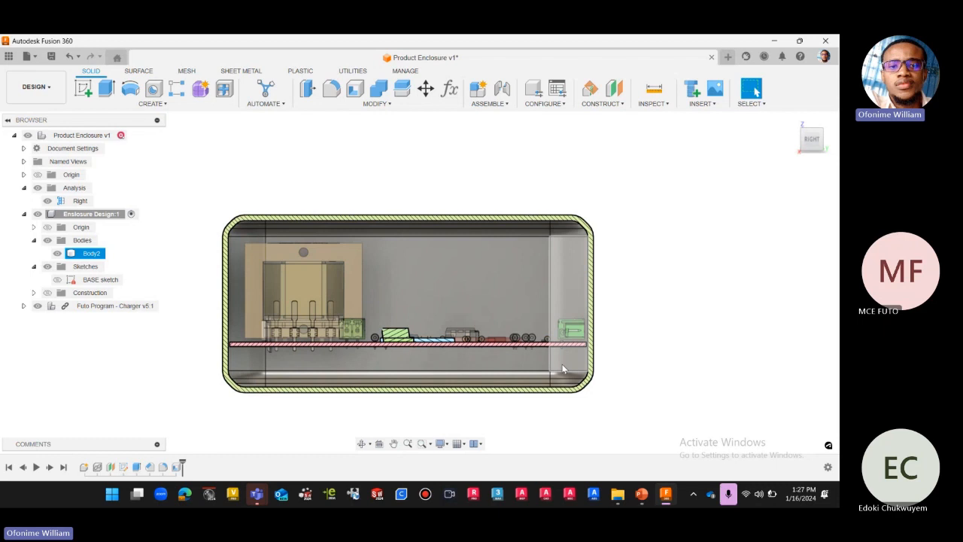
pyautogui.click(660, 255)
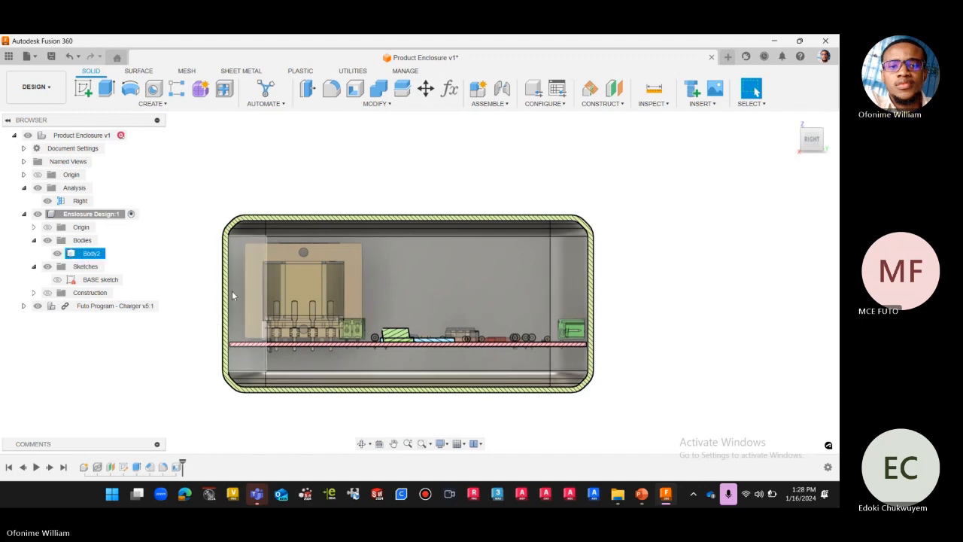
# Hide the Right section analysis and view the closed enclosure from its right side.
pyautogui.moveTo(813, 143); pyautogui.dragTo(494, 272)
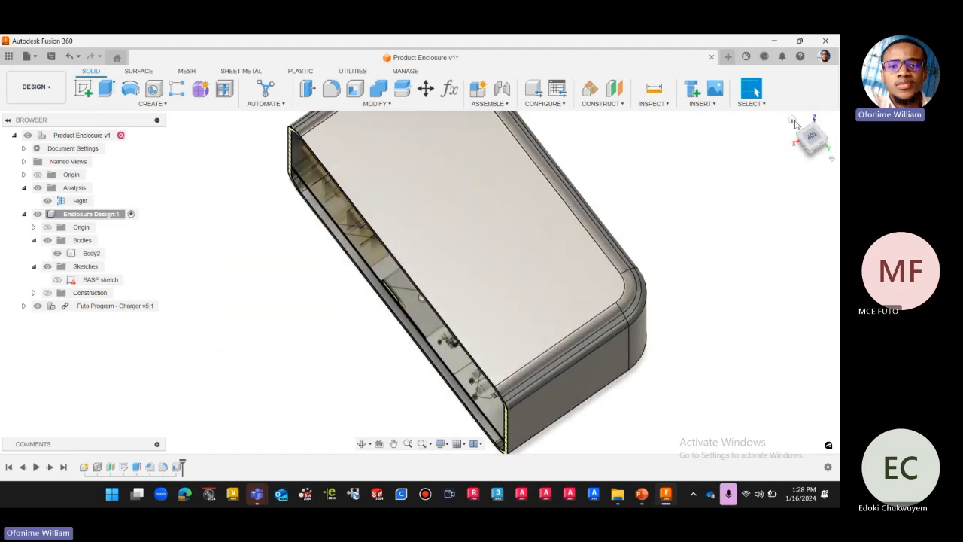
pyautogui.click(792, 119)
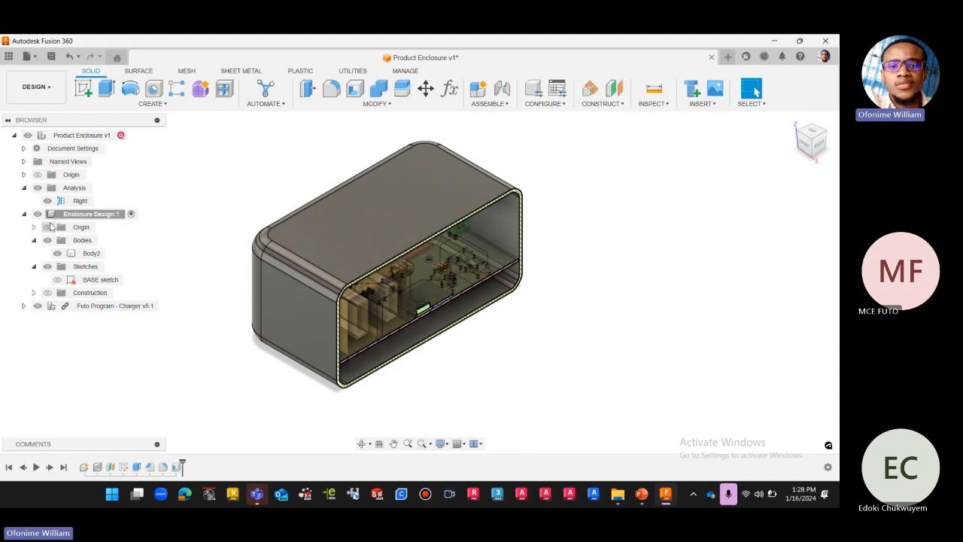
pyautogui.click(47, 201)
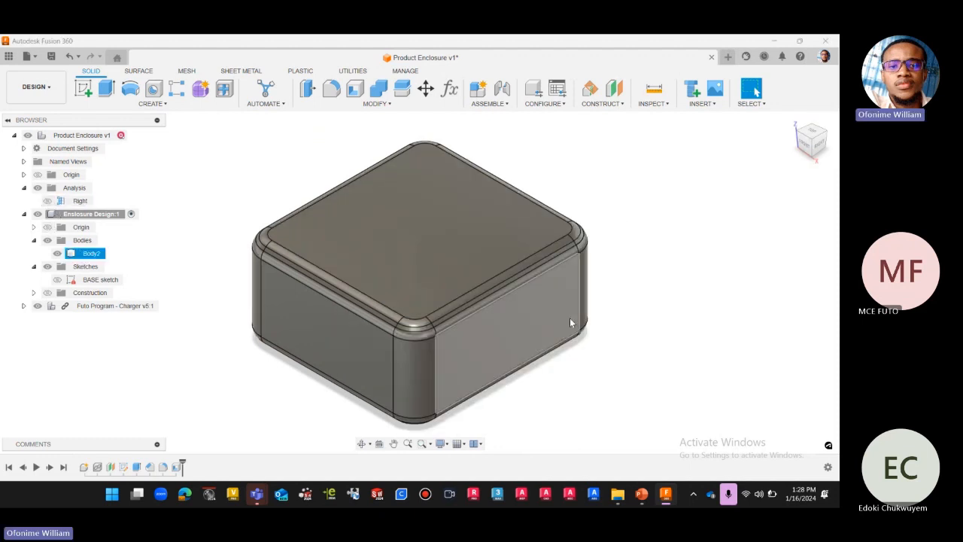
pyautogui.click(824, 148)
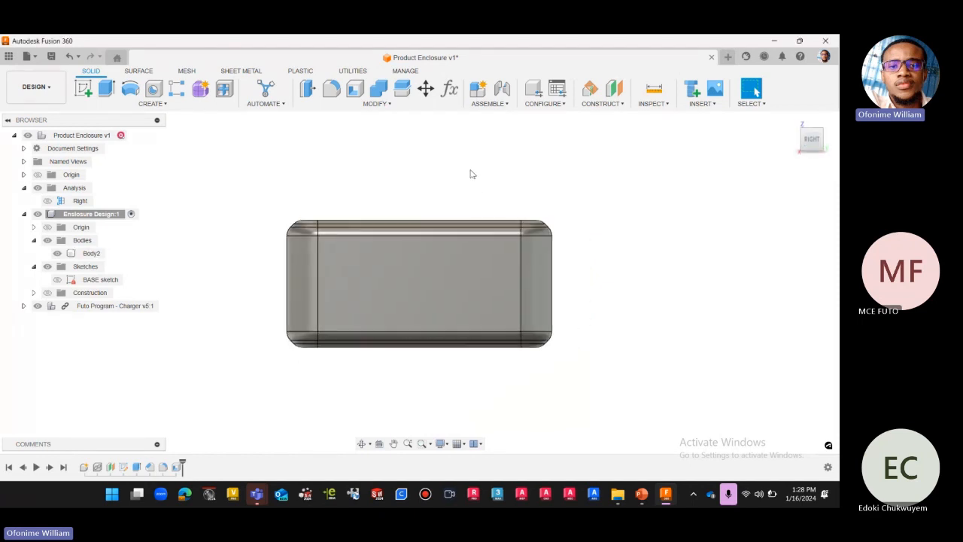
pyautogui.scroll(2, 481, 192)
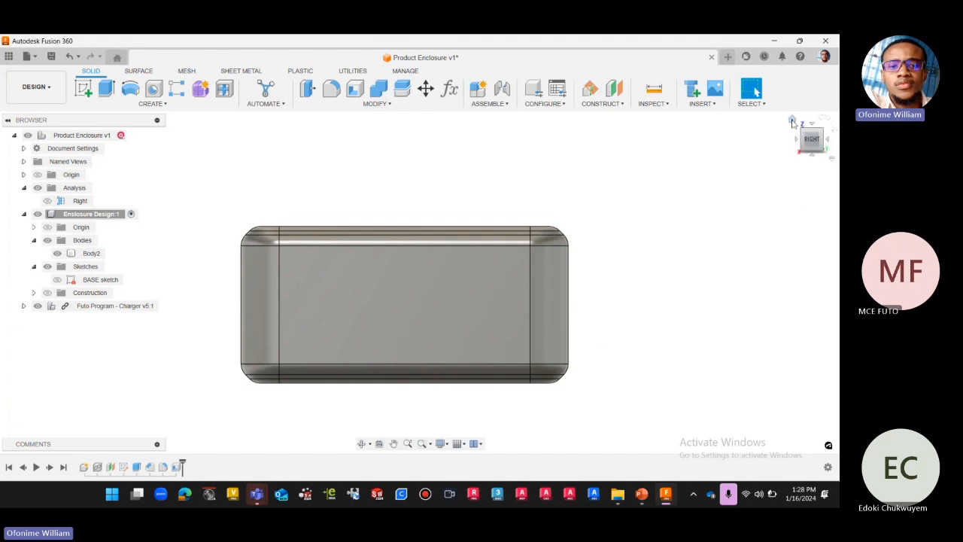
# Examine the closed enclosure's outer shape in the home view and from its right side.
pyautogui.click(792, 123)
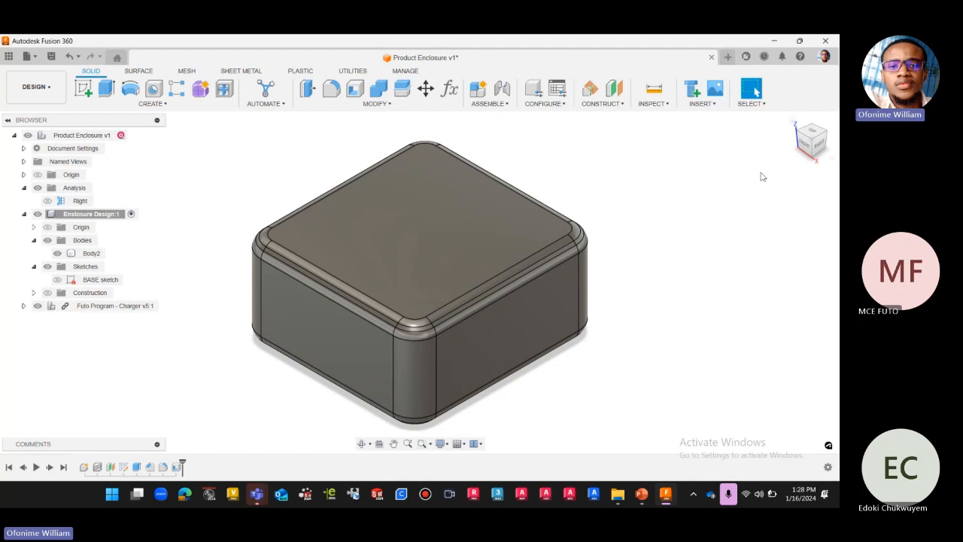
pyautogui.click(815, 146)
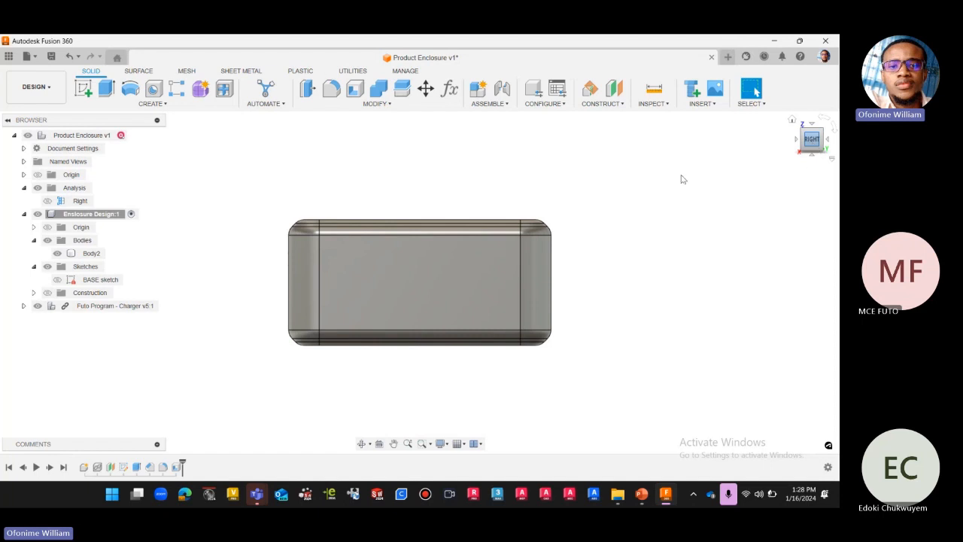
pyautogui.scroll(1, 573, 210)
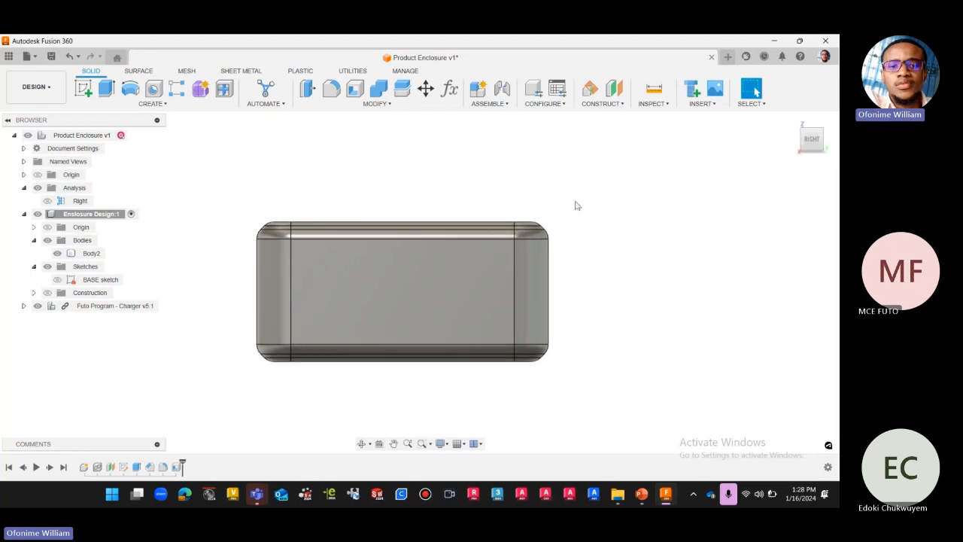
pyautogui.click(389, 104)
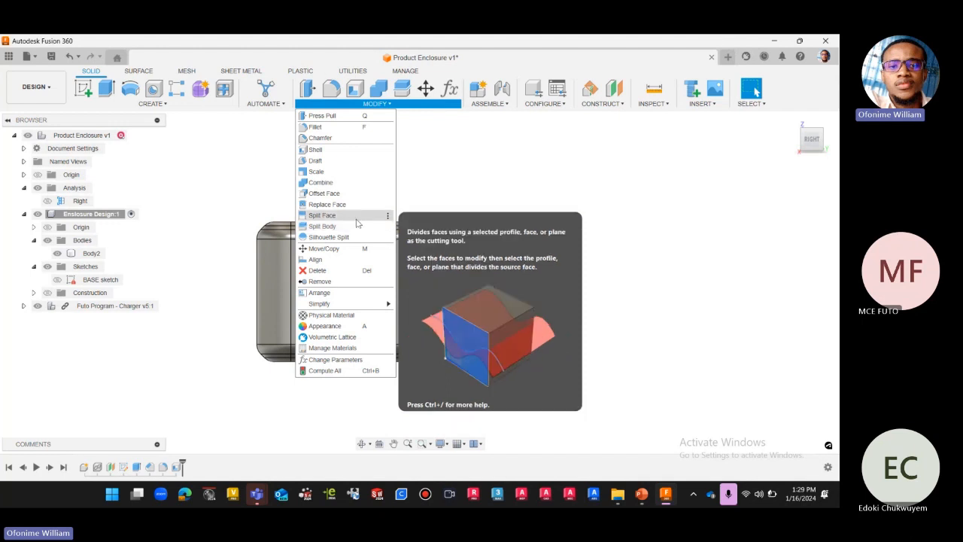
pyautogui.click(793, 120)
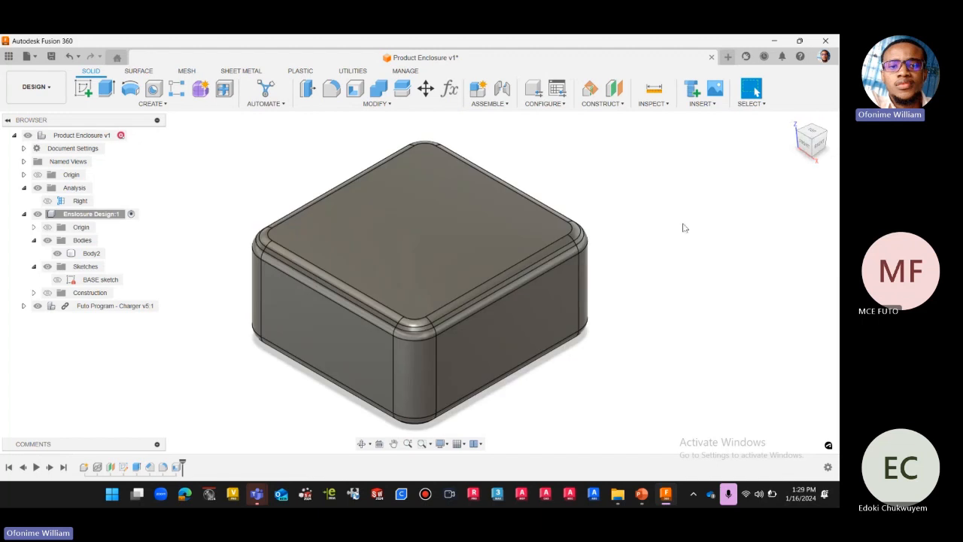
pyautogui.scroll(2, 600, 175)
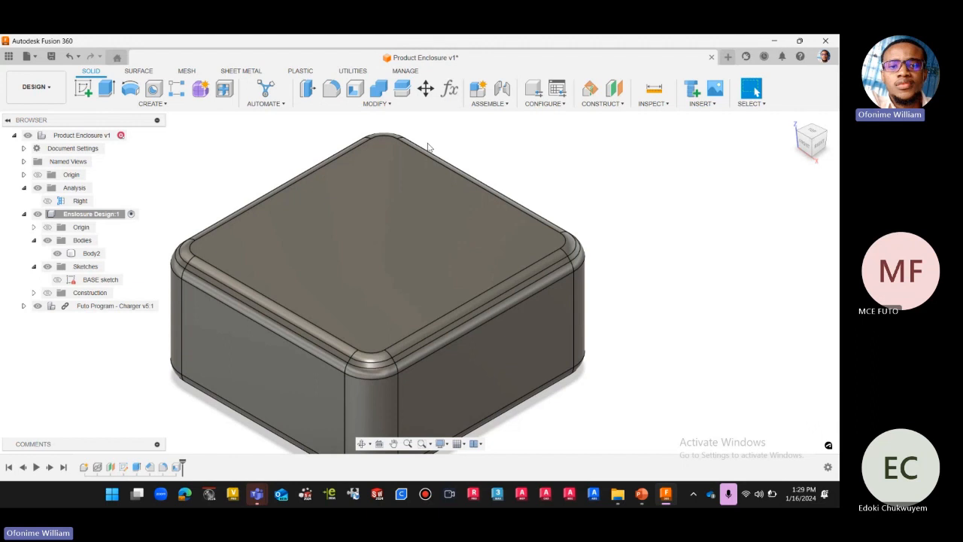
pyautogui.scroll(-3, 430, 144)
pyautogui.click(431, 269)
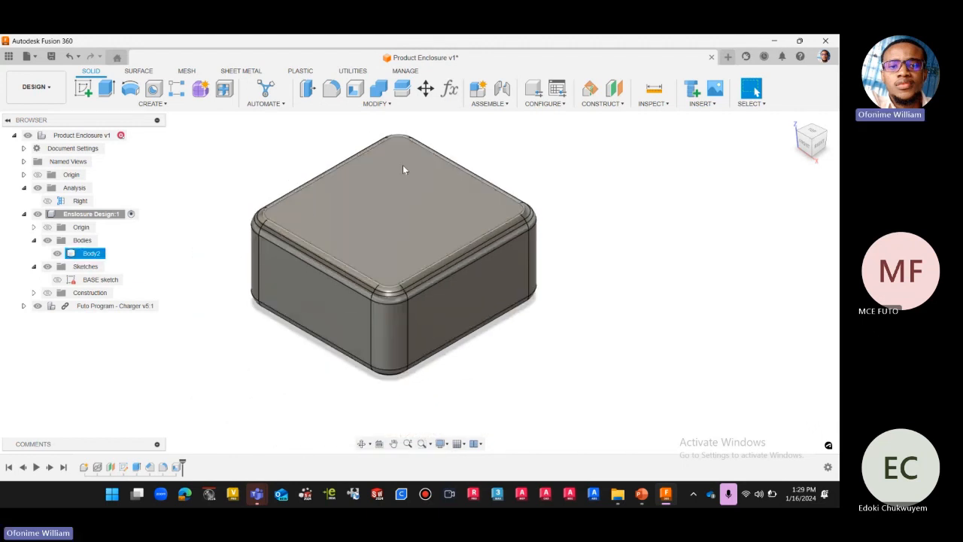
# Start an offset construction plane based on the enclosure's flat top face, with the extent defined by distance.
pyautogui.click(822, 148)
pyautogui.click(602, 103)
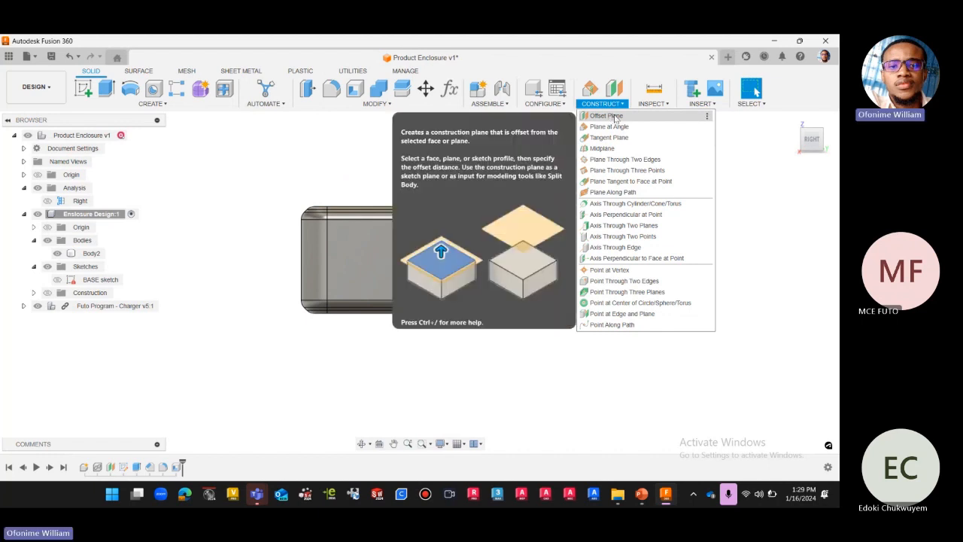
pyautogui.click(616, 118)
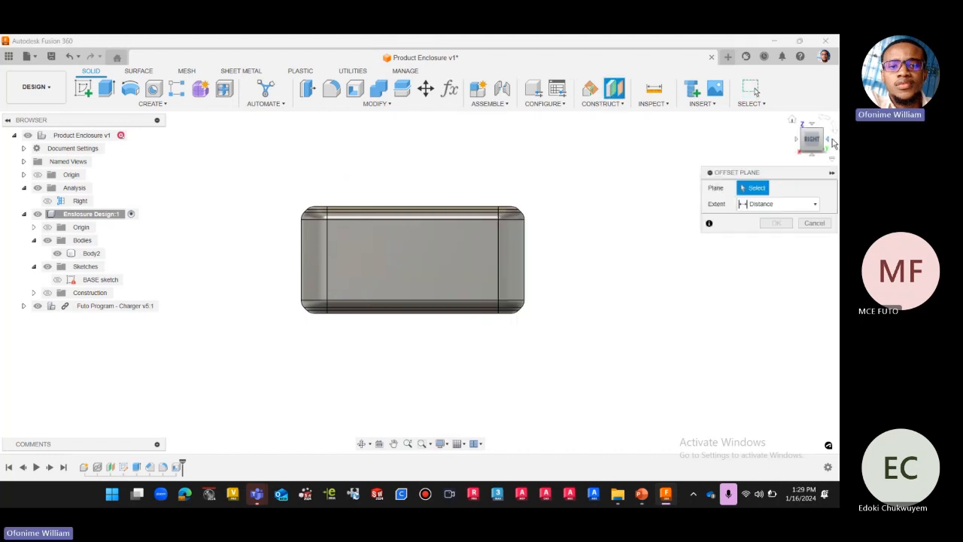
pyautogui.click(791, 121)
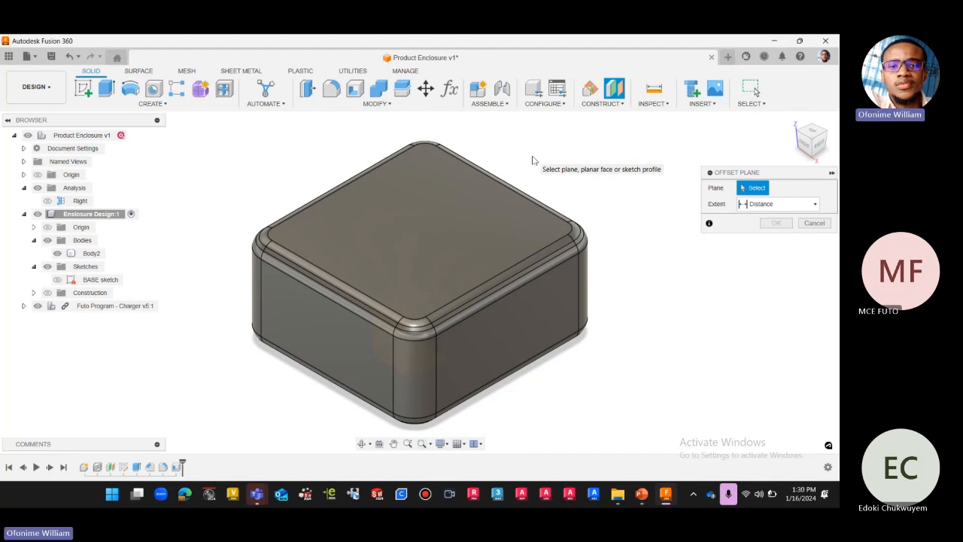
pyautogui.click(438, 219)
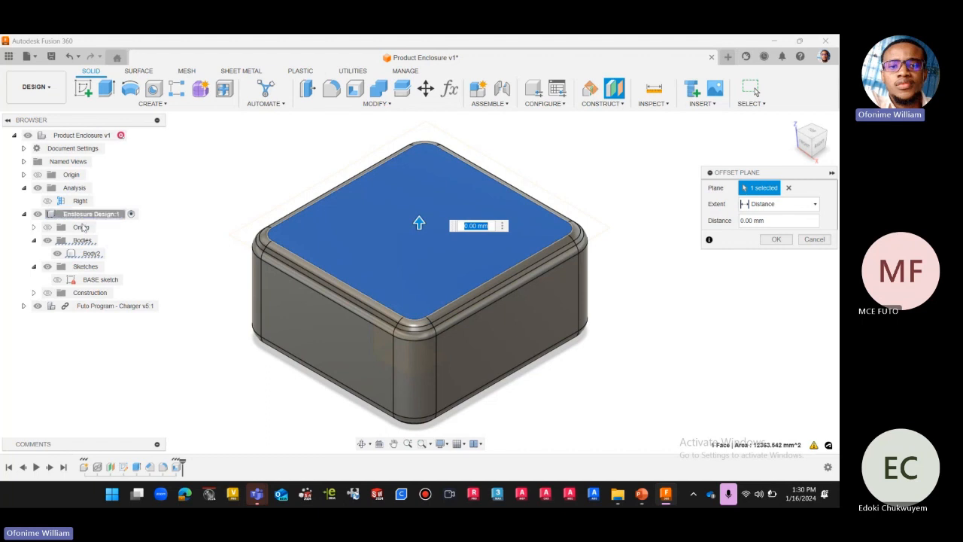
pyautogui.click(616, 106)
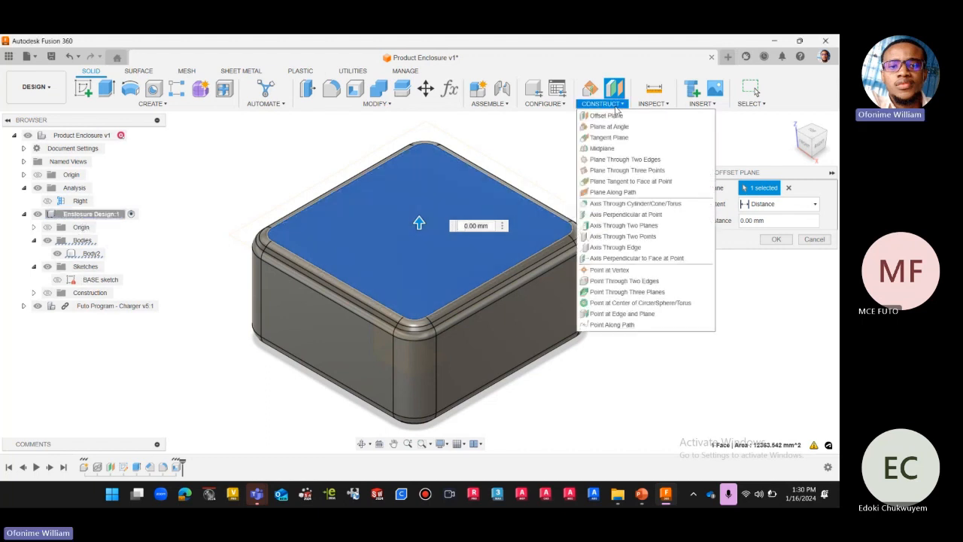
pyautogui.click(580, 66)
pyautogui.click(605, 103)
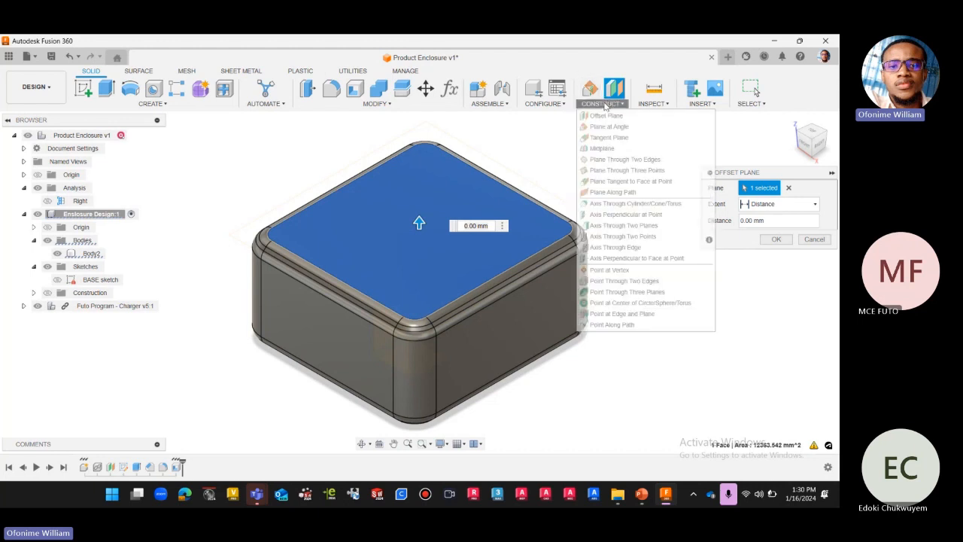
pyautogui.click(593, 67)
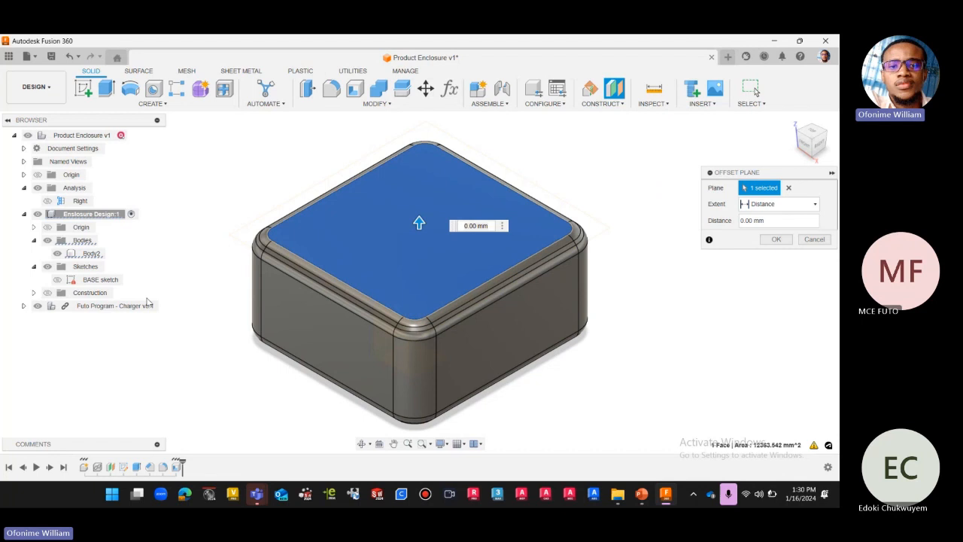
# Show the construction geometry of the Enclosure Design component.
pyautogui.click(48, 294)
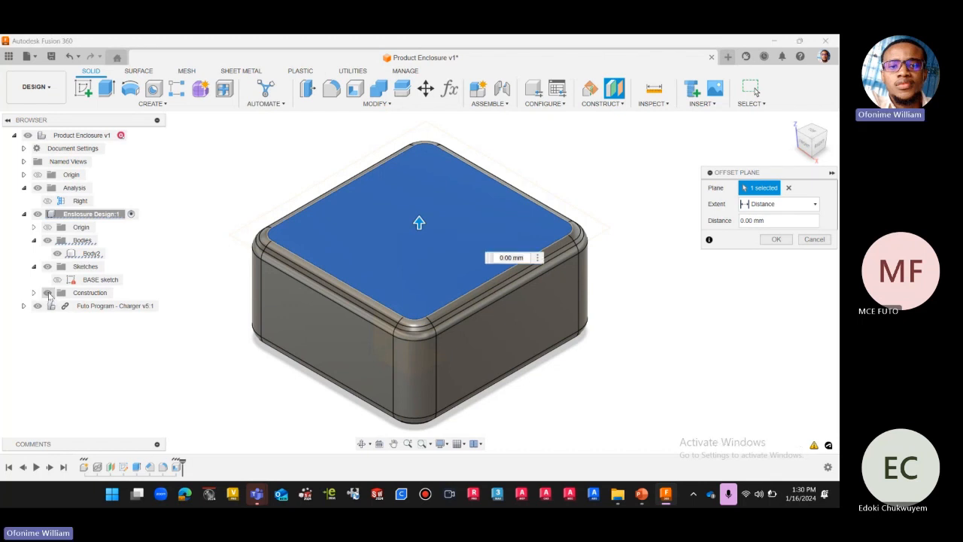